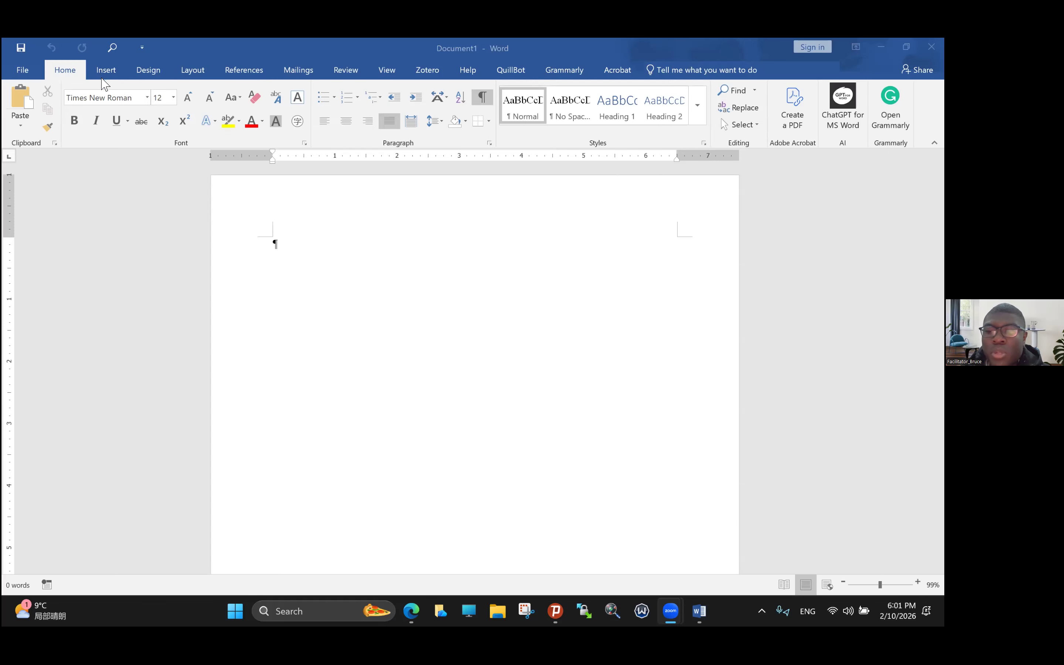
Insert the built-in Ion (Light) cover page at the start of the blank document.
left_click(273, 239)
scroll(259, 242, "up", 3, "ctrl")
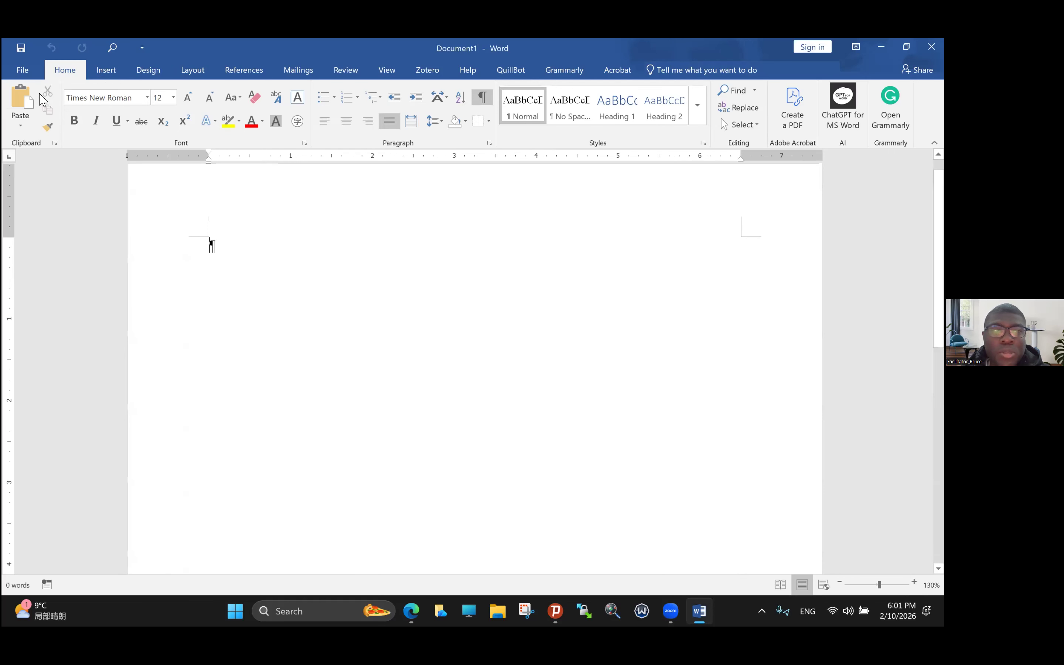
left_click(106, 69)
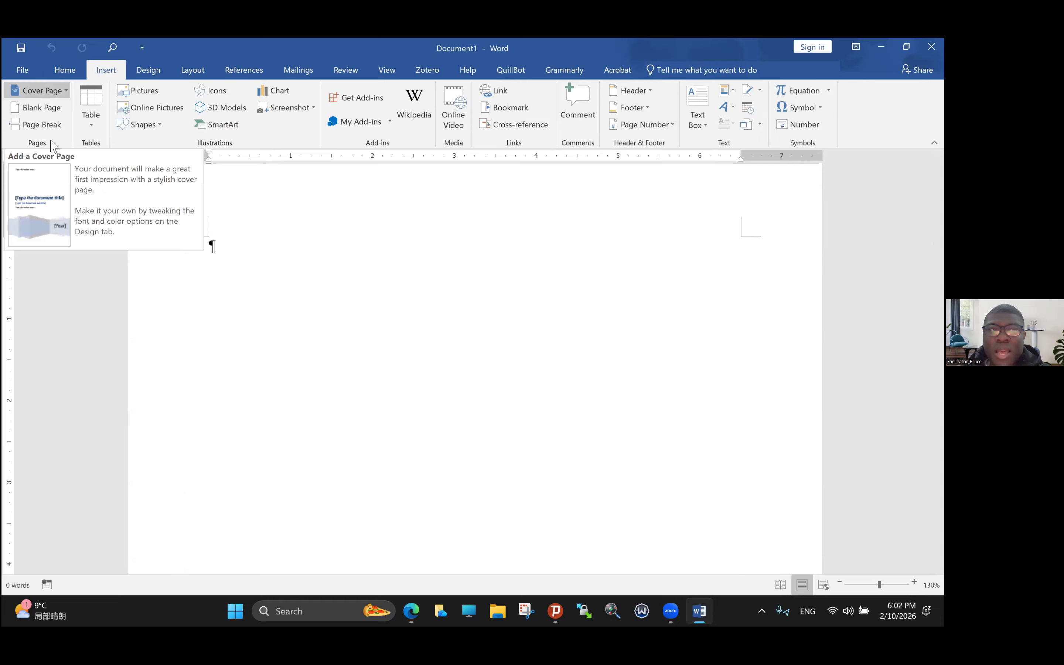
left_click(43, 90)
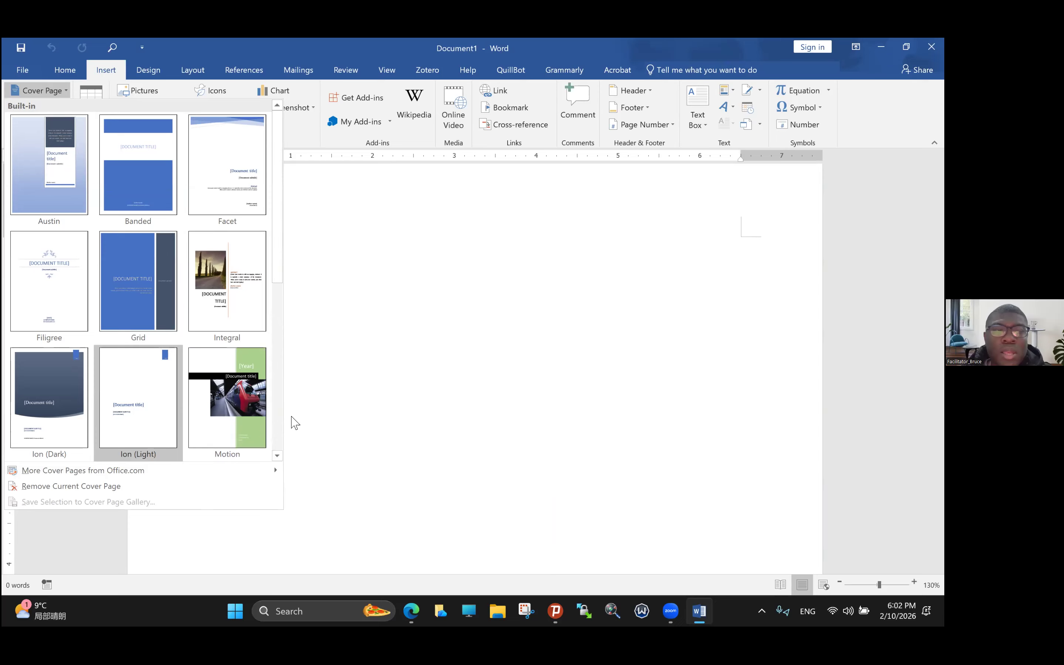
scroll(149, 318, "down", 1)
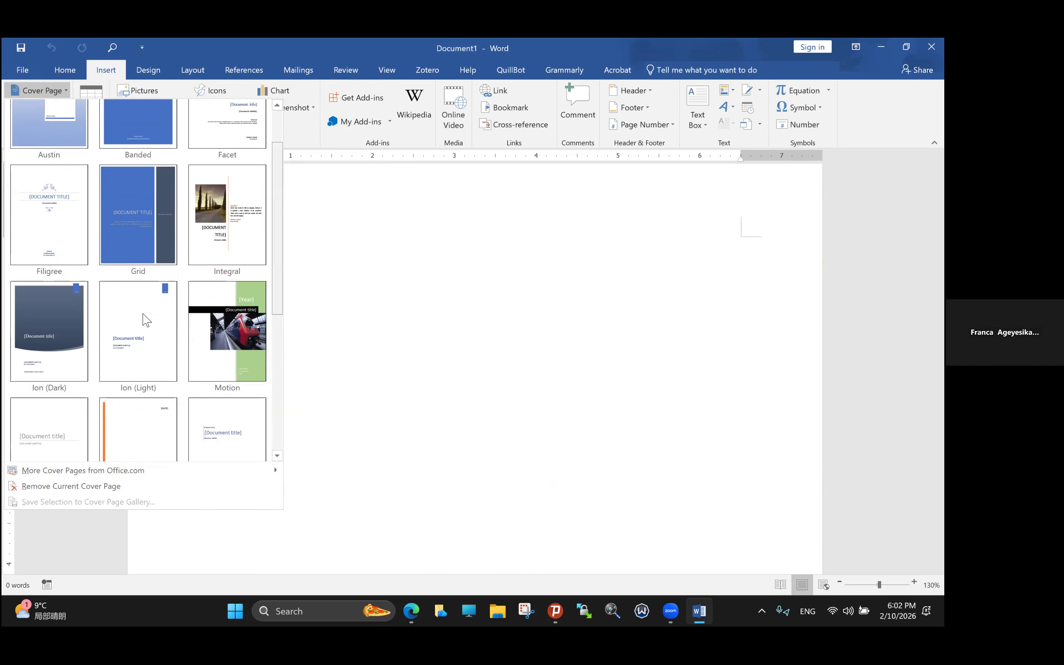
scroll(705, 251, "down", 4)
scroll(729, 258, "up", 3)
scroll(717, 252, "down", 5)
scroll(712, 256, "up", 6)
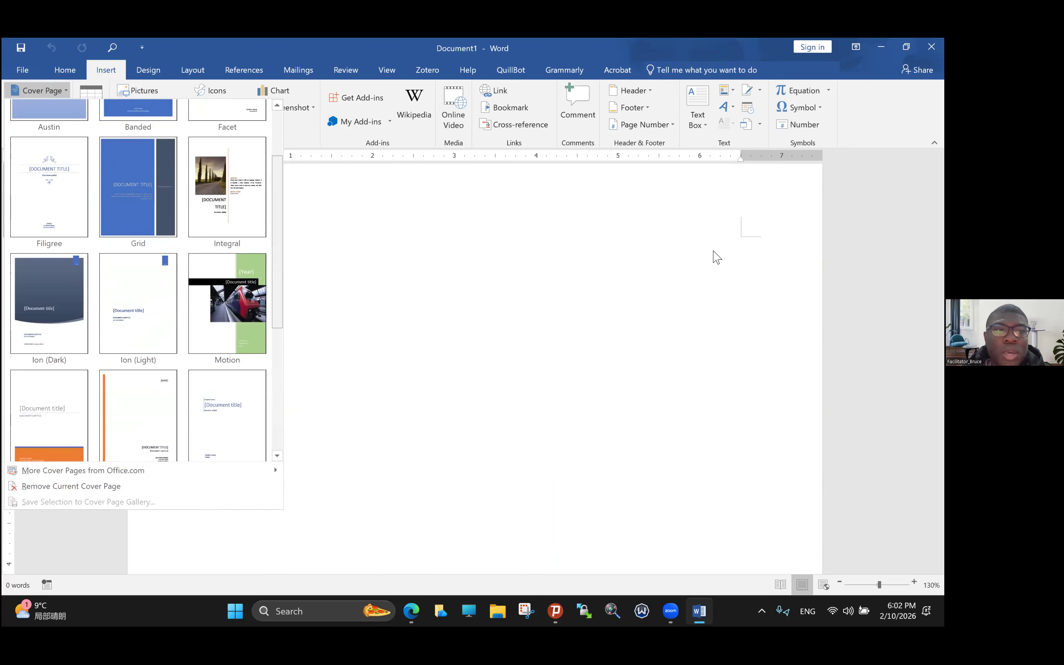
key("Return")
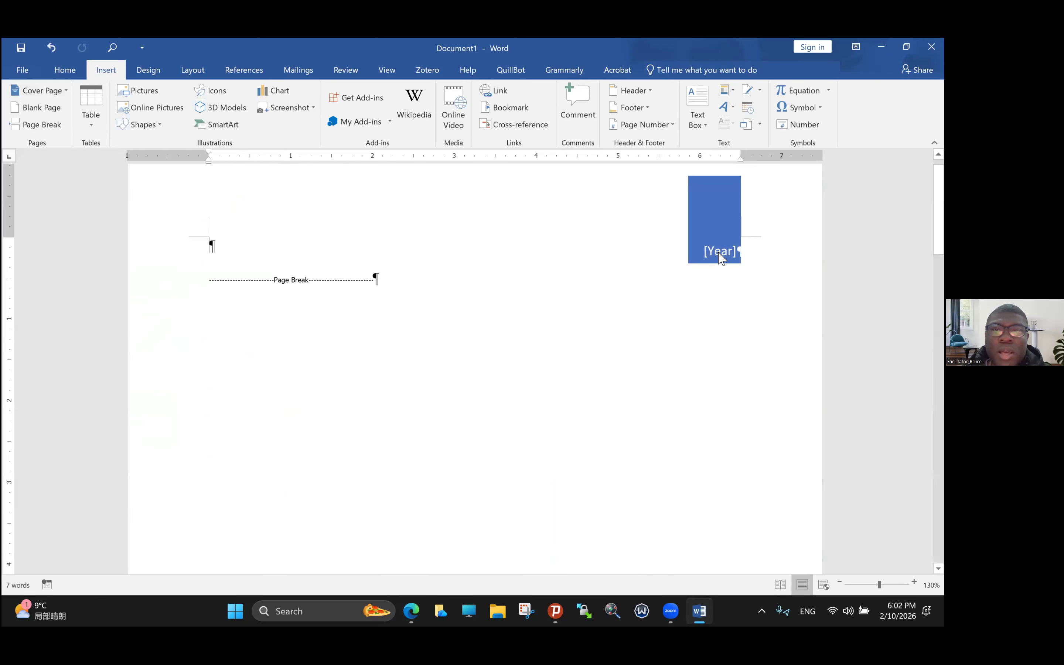
Fill in the cover page's Year field with 2026-02-10.
left_click(712, 253)
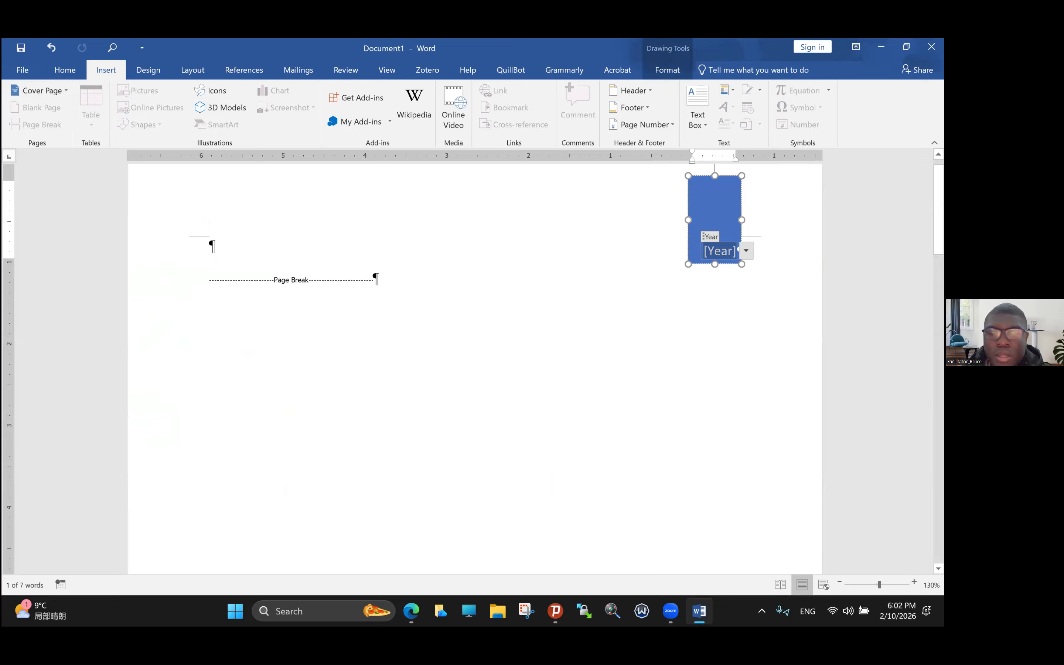
type("2026")
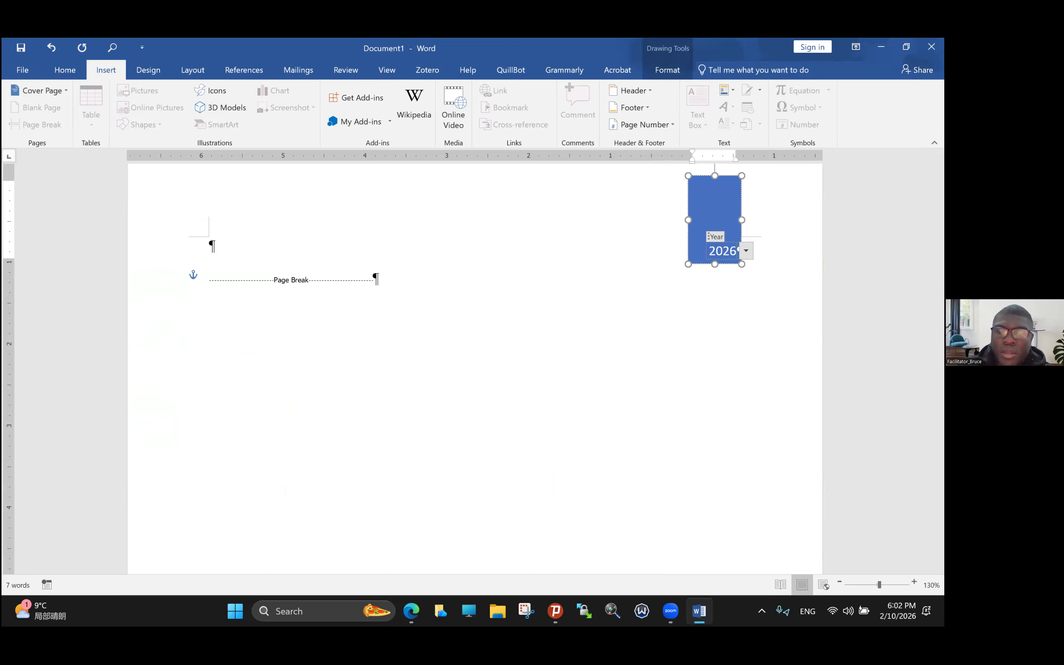
type("-")
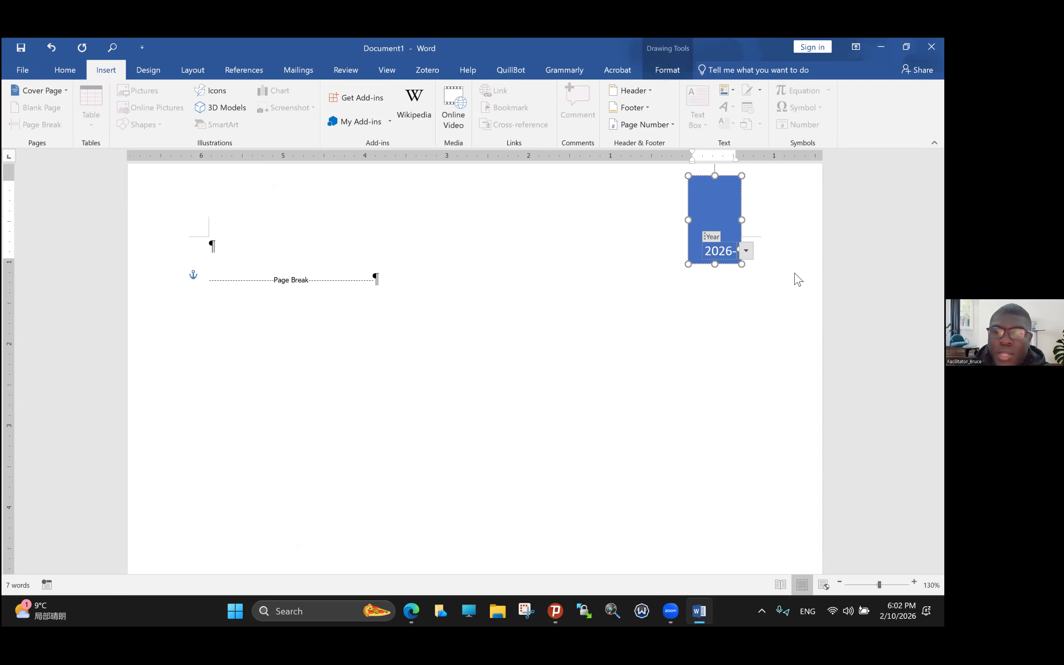
type("02-10")
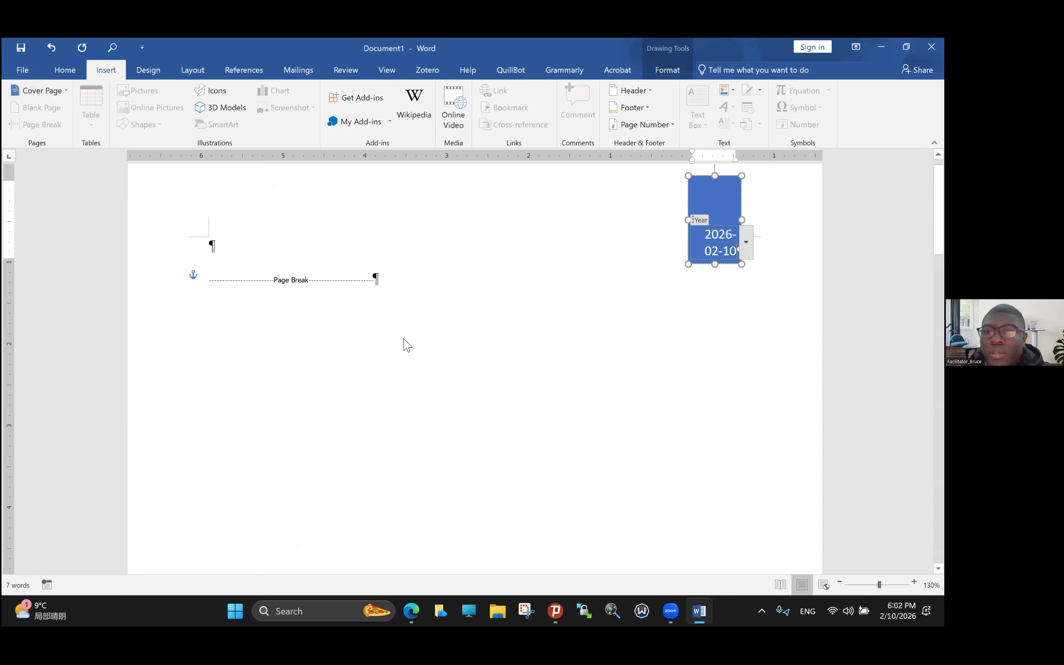
Fill in the cover page's title placeholder with "A proposal on funding for a grant realted to".
scroll(409, 340, "down", 6)
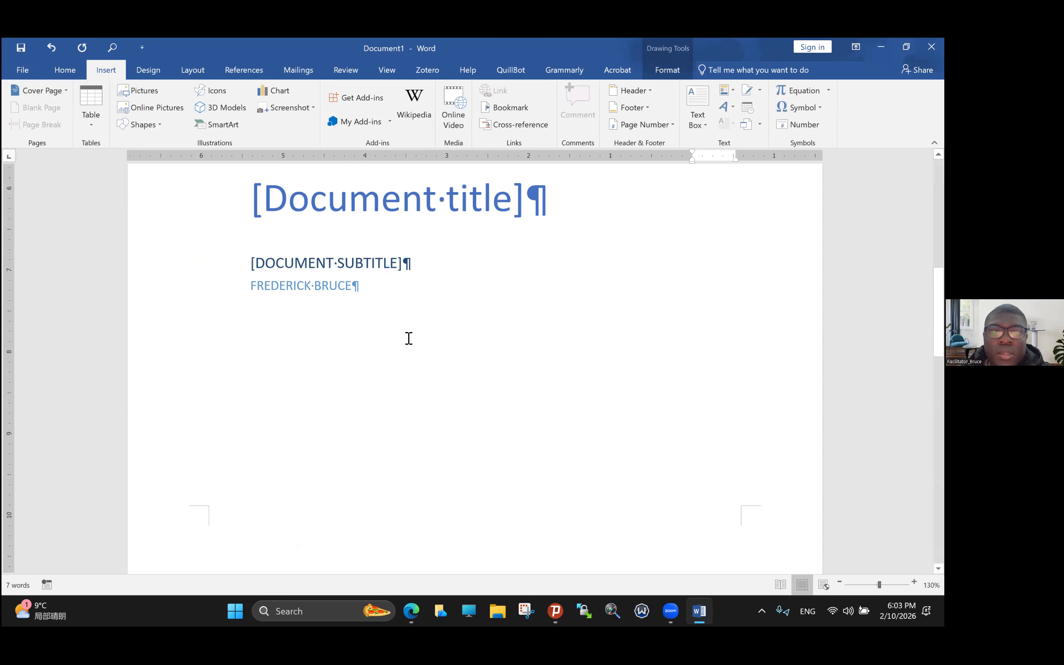
left_click(398, 346)
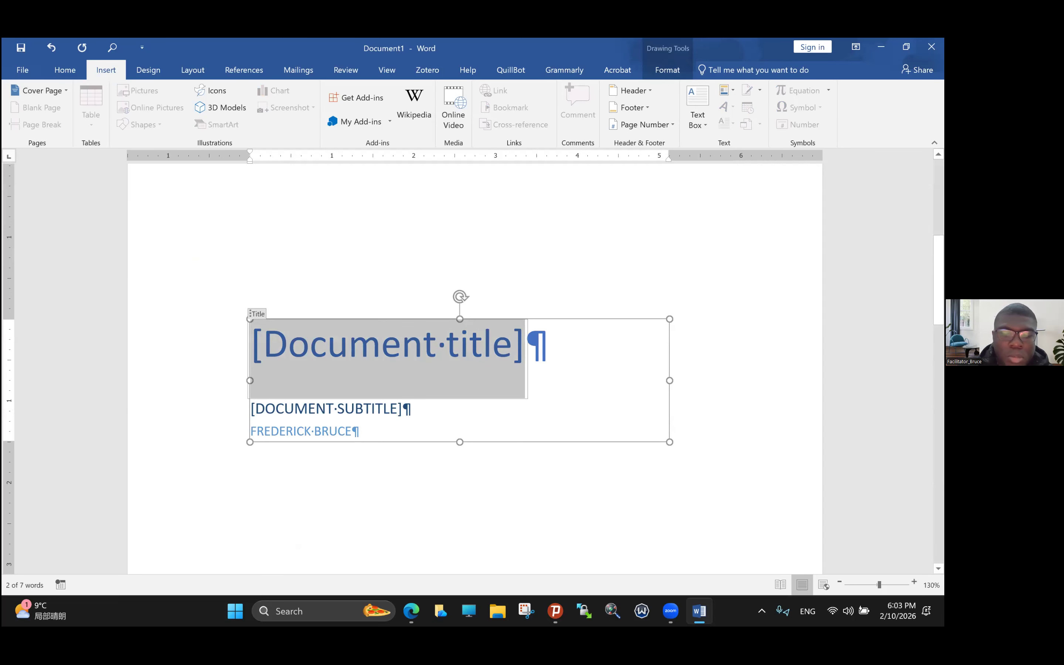
key("Caps_Lock")
type("A")
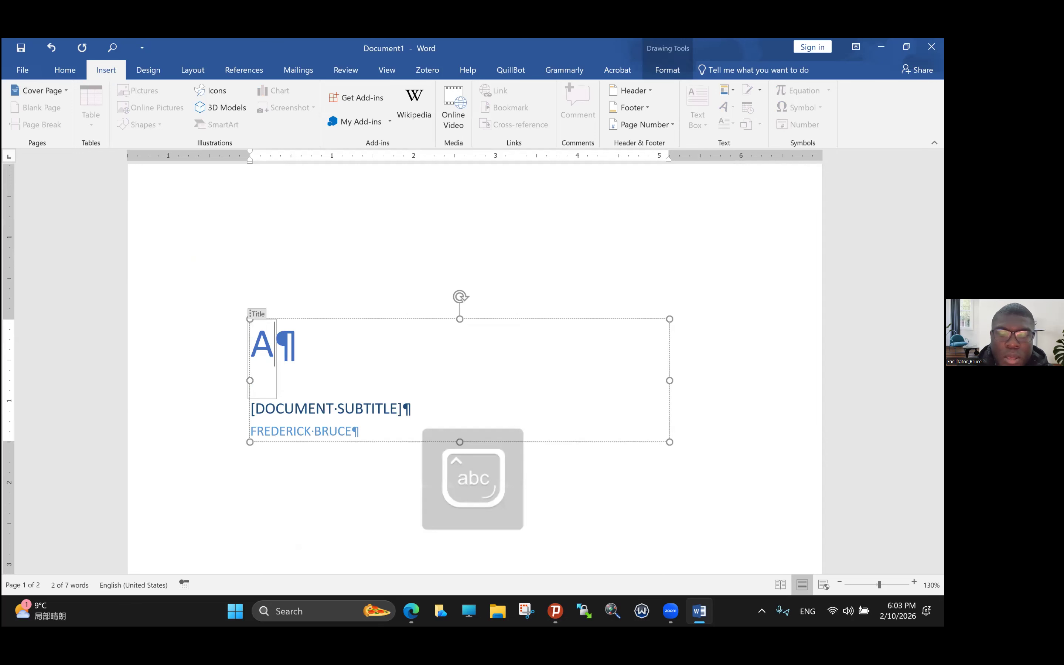
type(" proposal ")
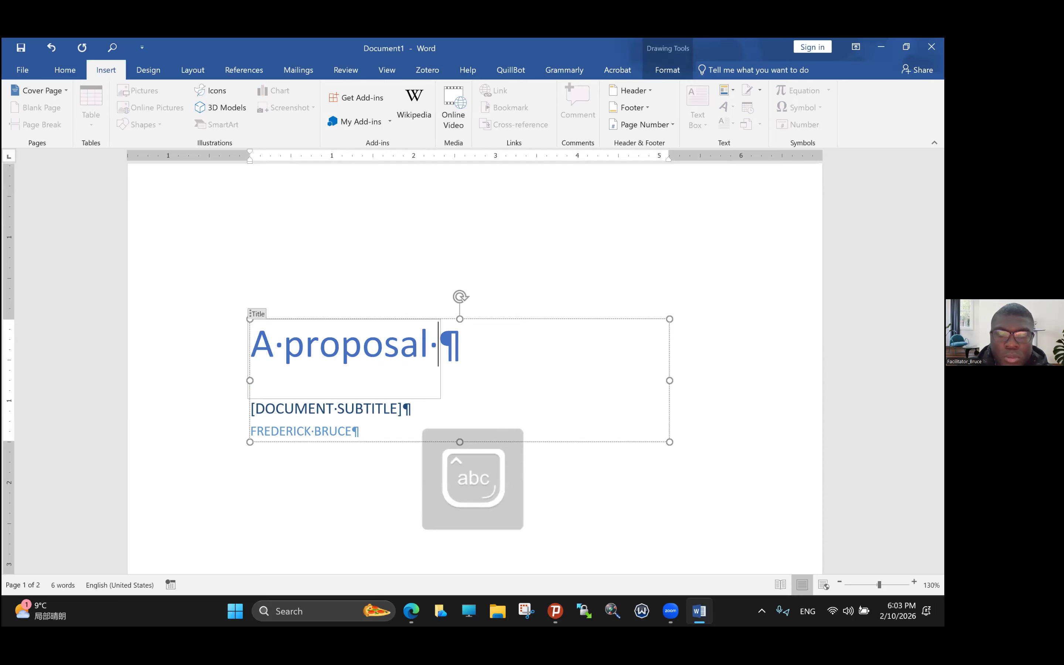
type("on ")
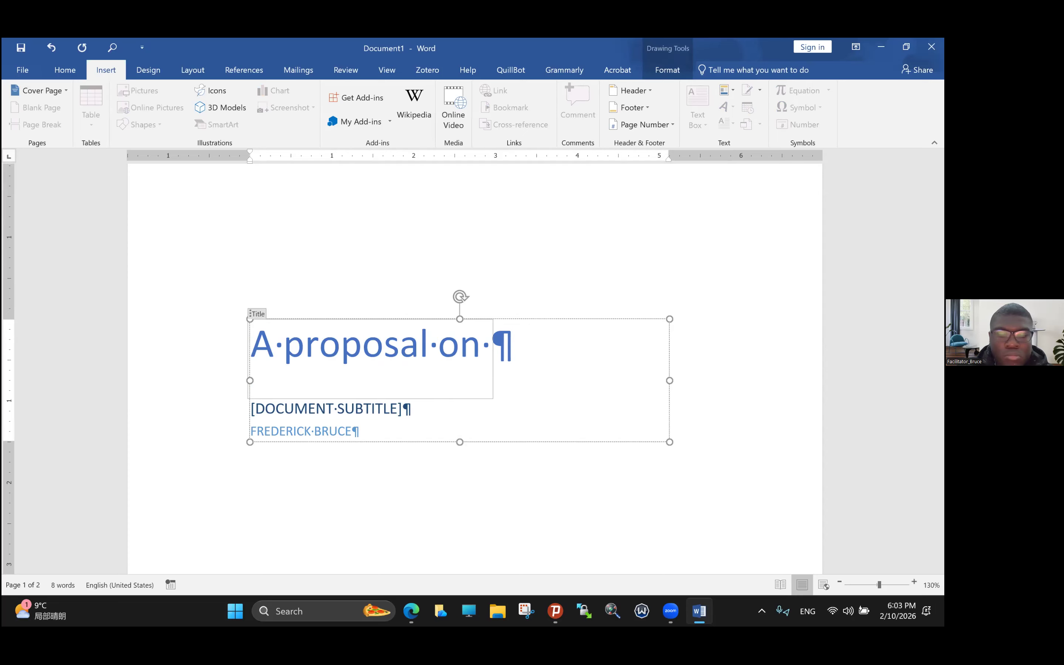
type("funding")
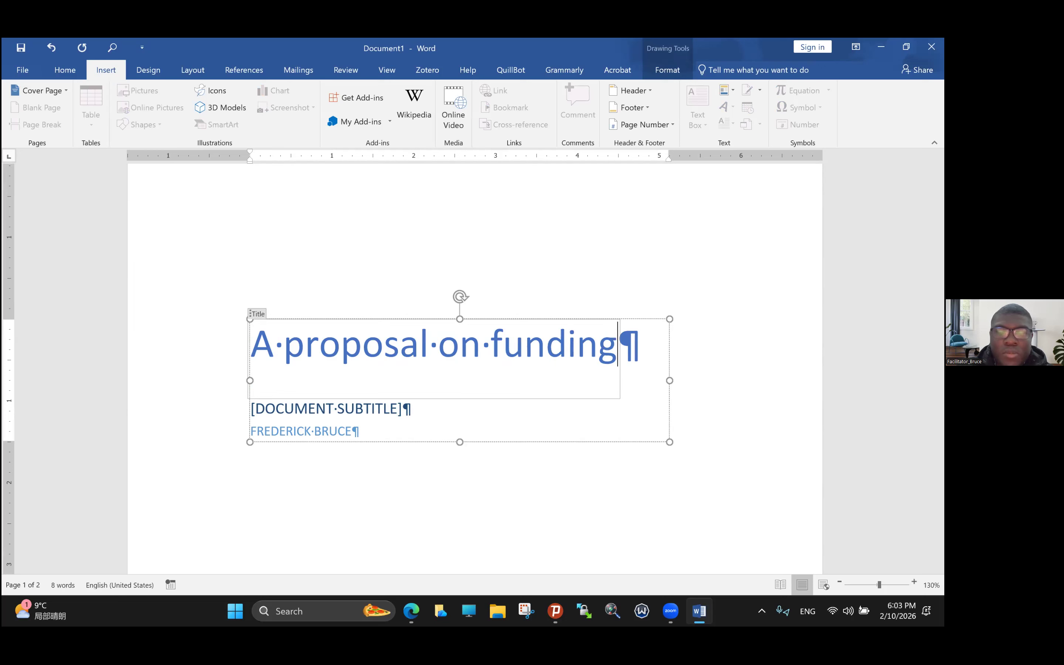
type(" for ")
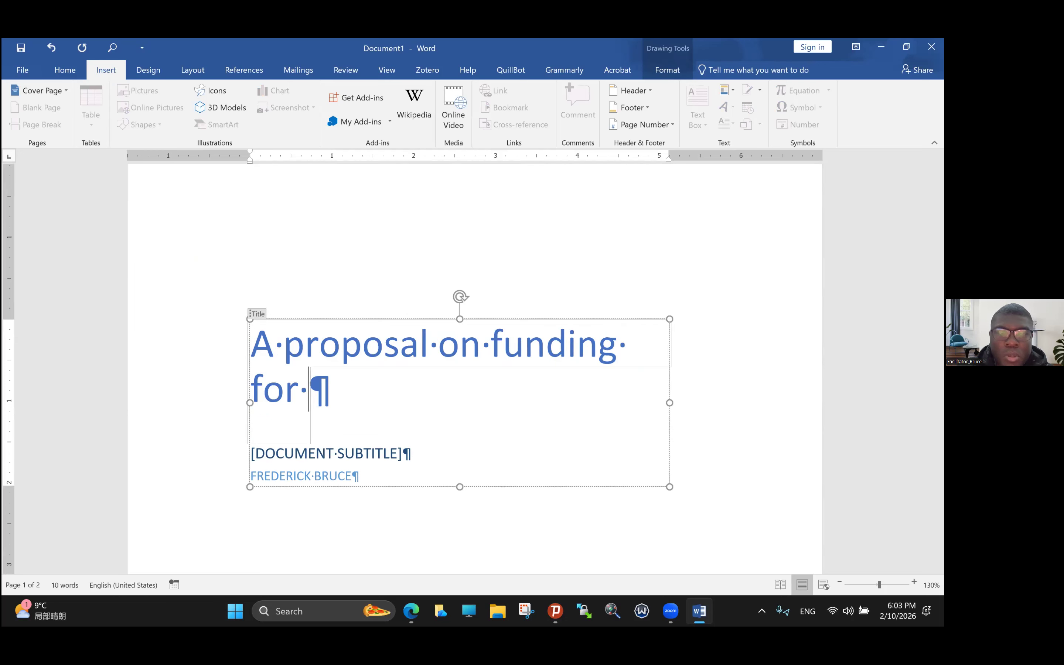
type("a grant ")
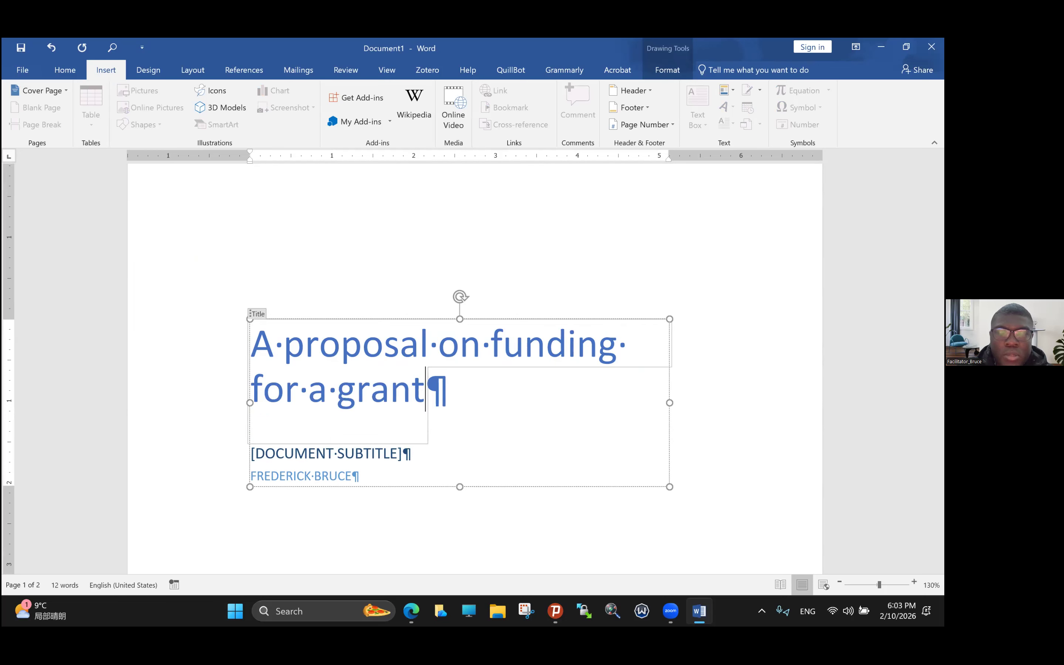
type("realtedd t")
key("BackSpace")
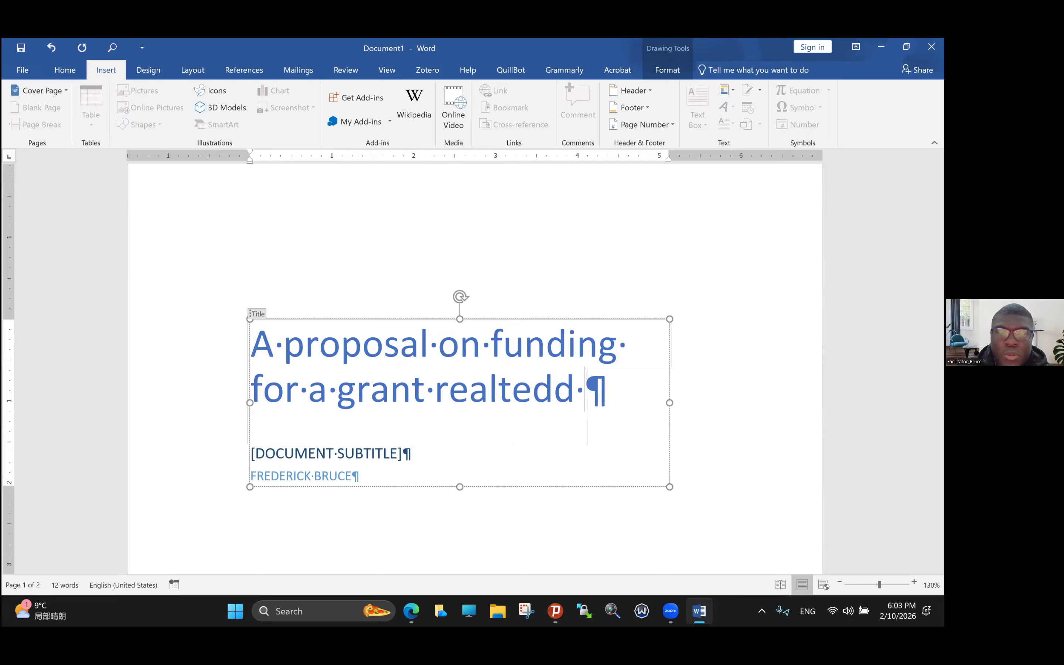
key("BackSpace")
key("BackSpace")
type("to")
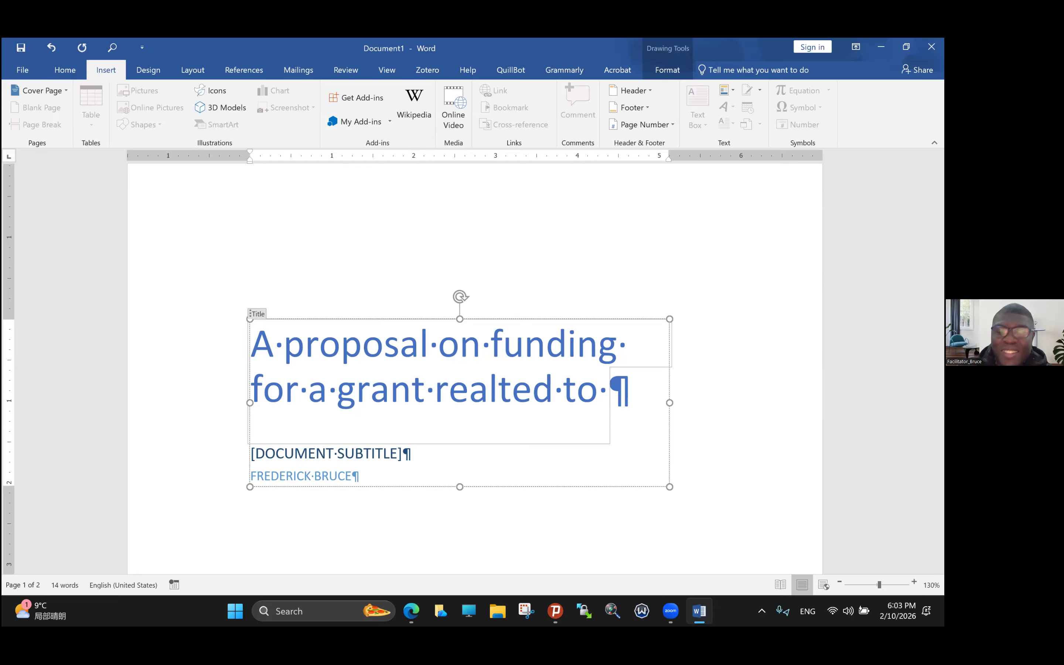
Correct the misspelled word "realted" in the cover page title to "related".
key("Left")
key("Left")
key("Left")
key("Left")
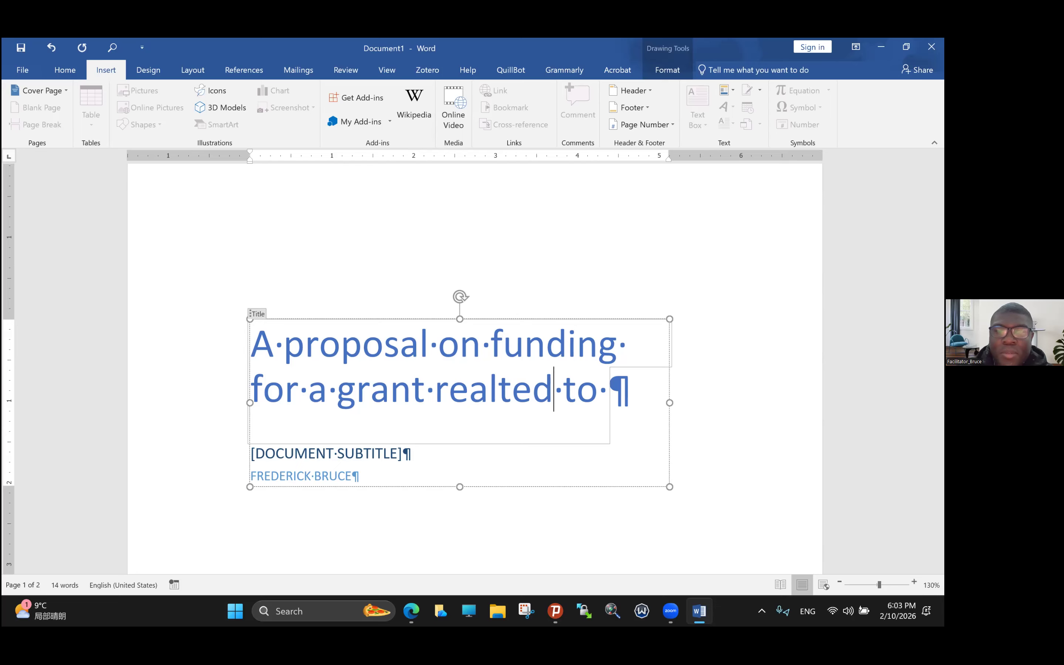
key("BackSpace")
key("BackSpace")
key("BackSpace")
key("BackSpace")
key("BackSpace")
type("lated")
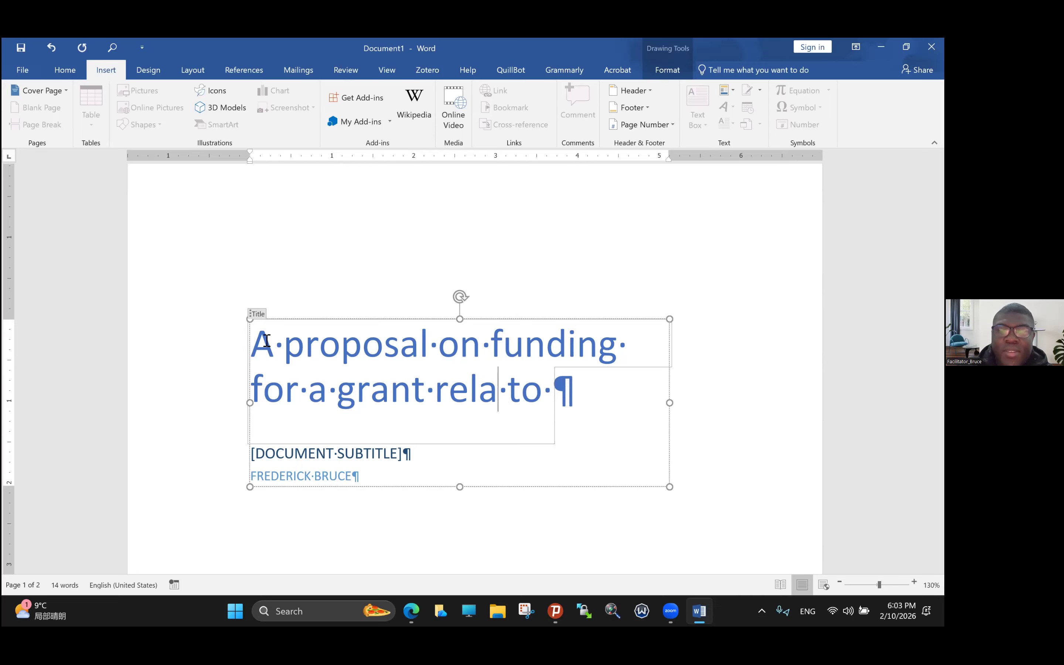
key("Right")
key("Right")
key("Right")
key("Right")
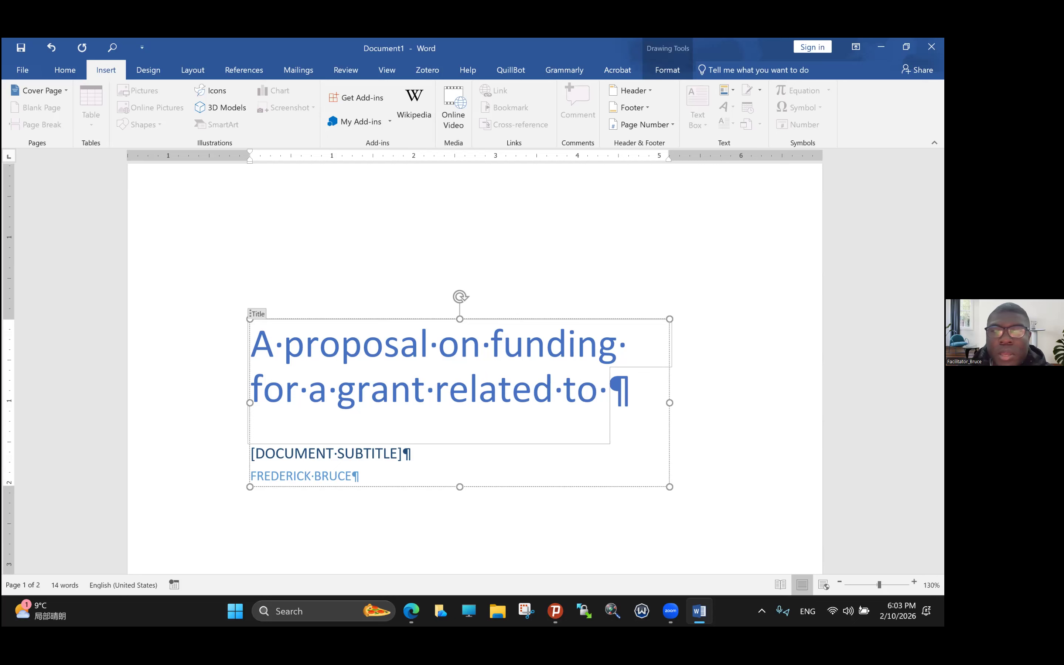
Replace the whole cover page title with "Grant Proposal".
left_click_drag(251, 346, 368, 410)
key("Caps_Lock")
type("Grant Prop")
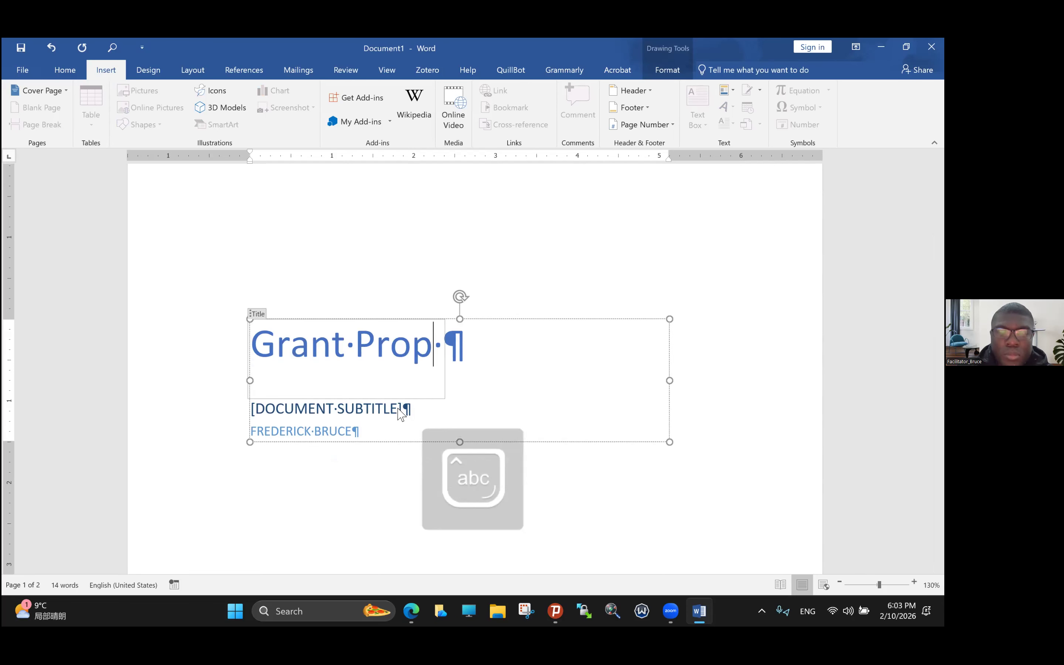
type("osal")
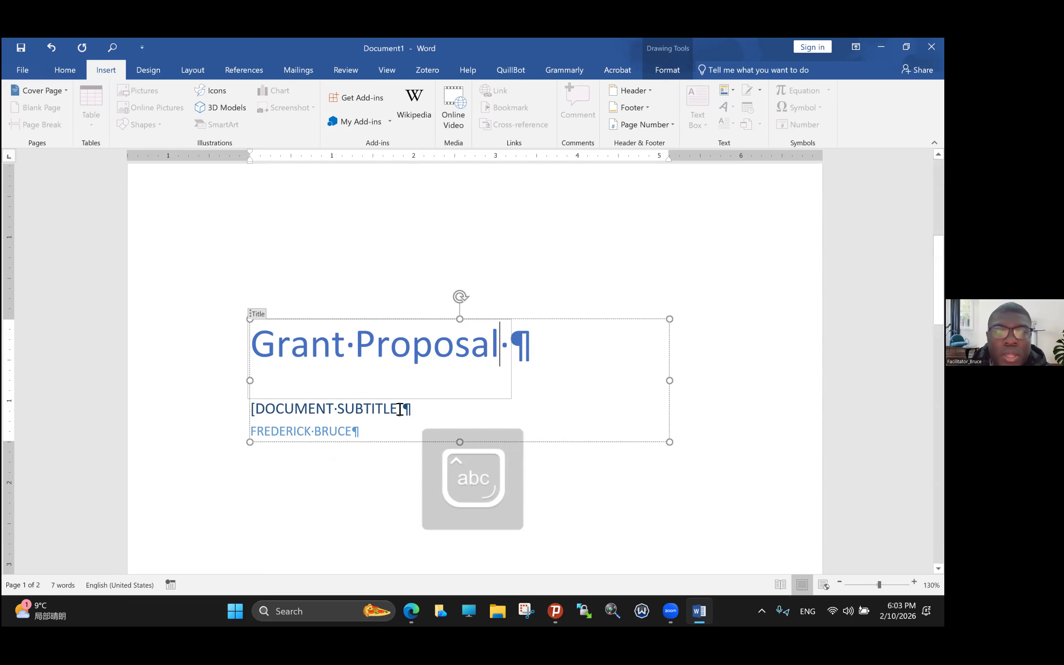
Fill in the cover page's subtitle placeholder with "UNICEF, ADMIN DEPARTMENT".
left_click(400, 408)
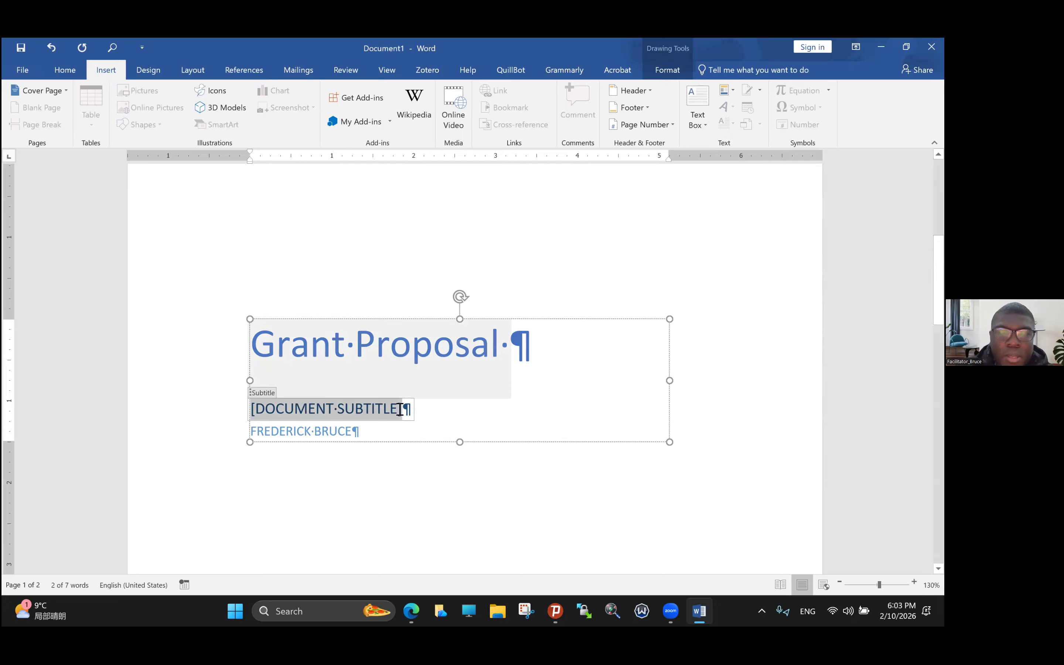
key("Caps_Lock")
type("P")
key("Caps_Lock")
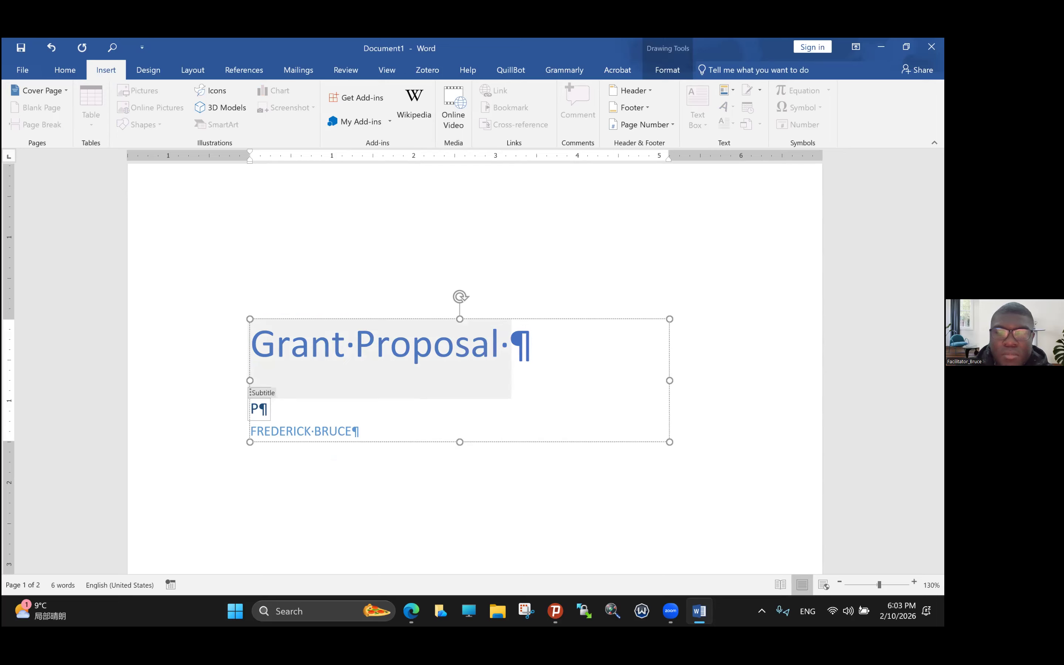
key("BackSpace")
key("Caps_Lock")
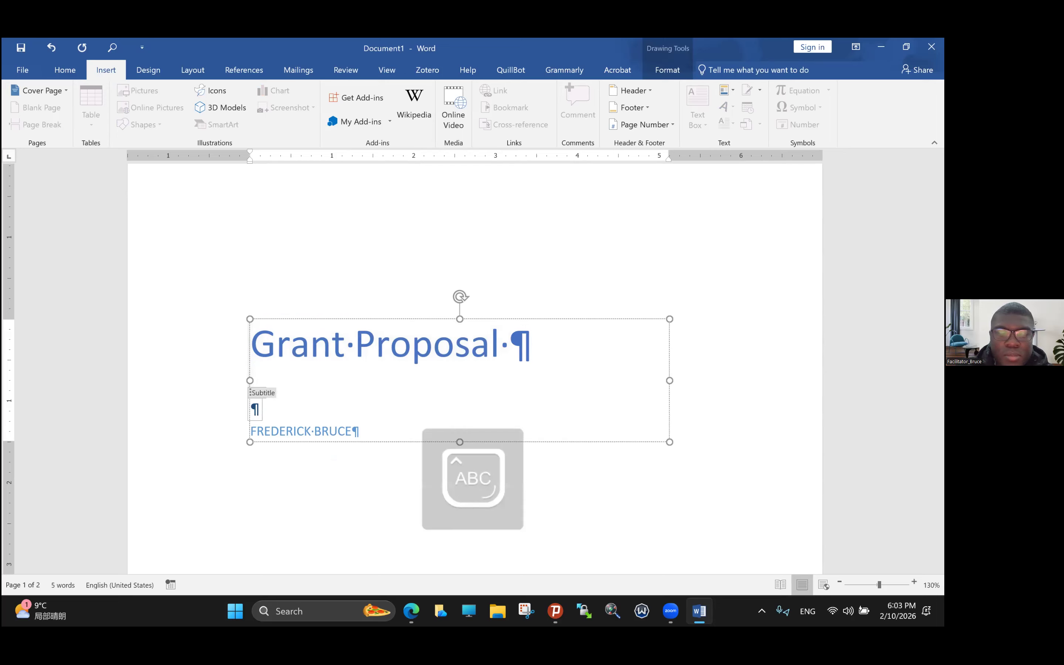
type("UNICE")
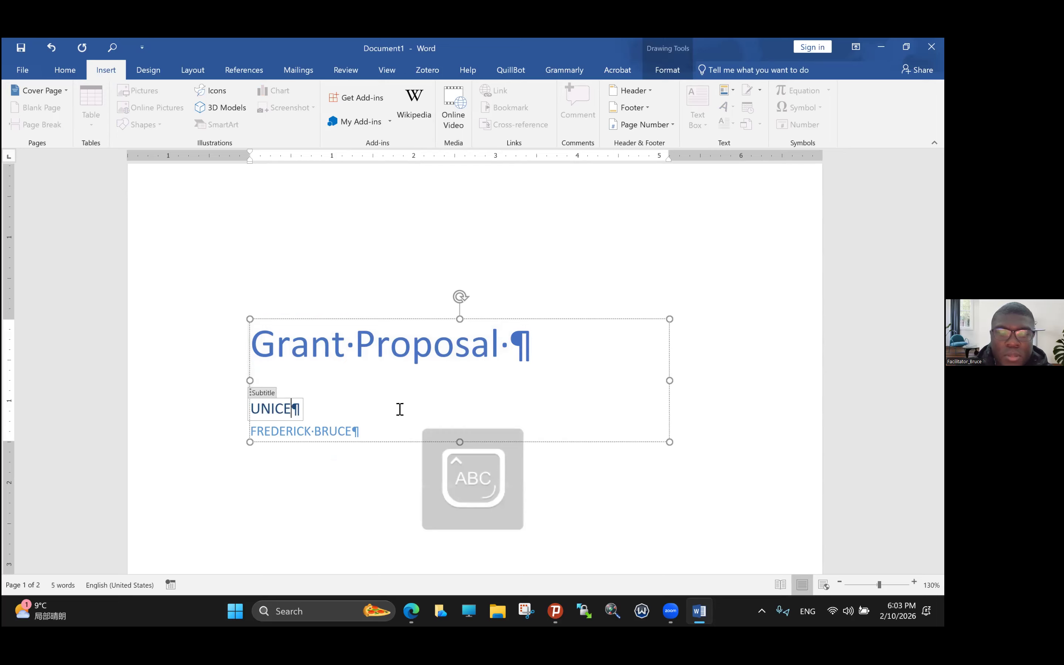
type("F")
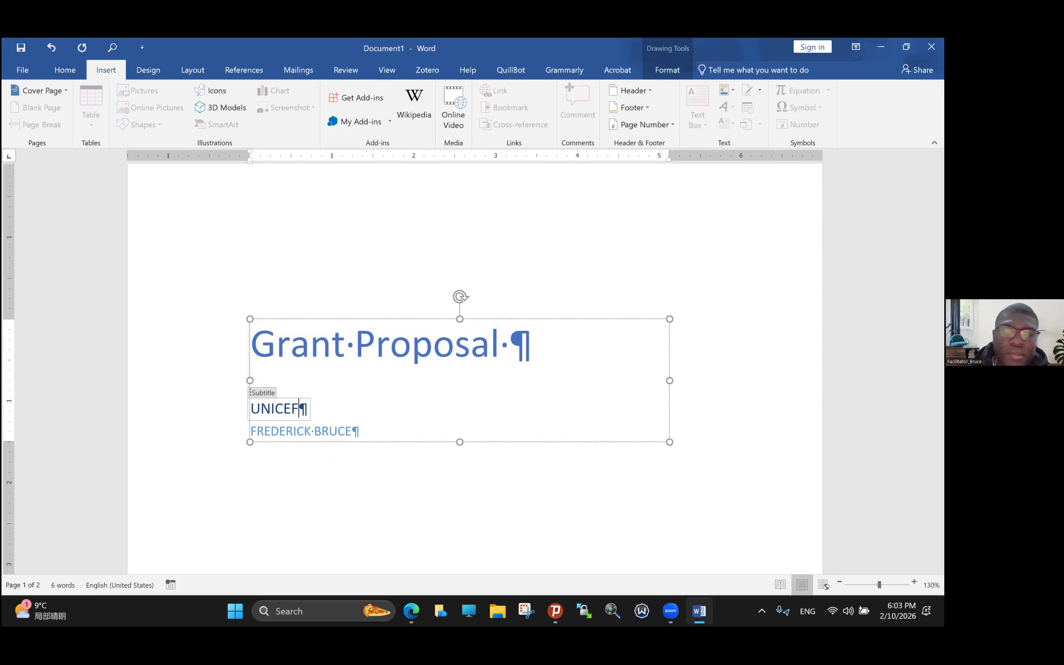
type(",")
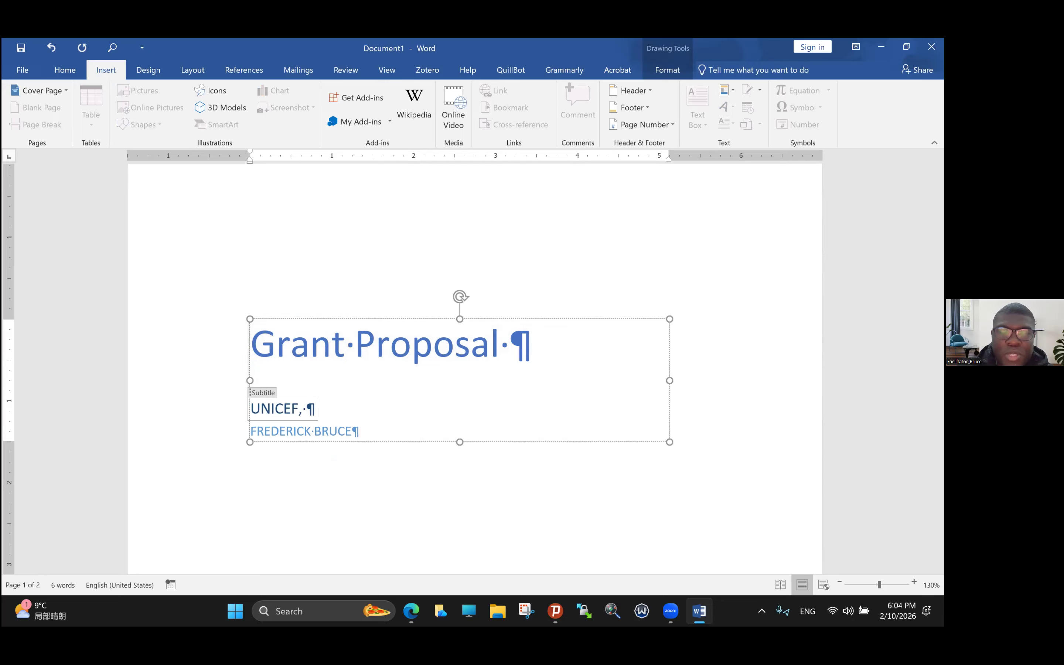
key("Caps_Lock")
key("Caps_Lock")
type("A")
key("Caps_Lock")
type("DMIN ")
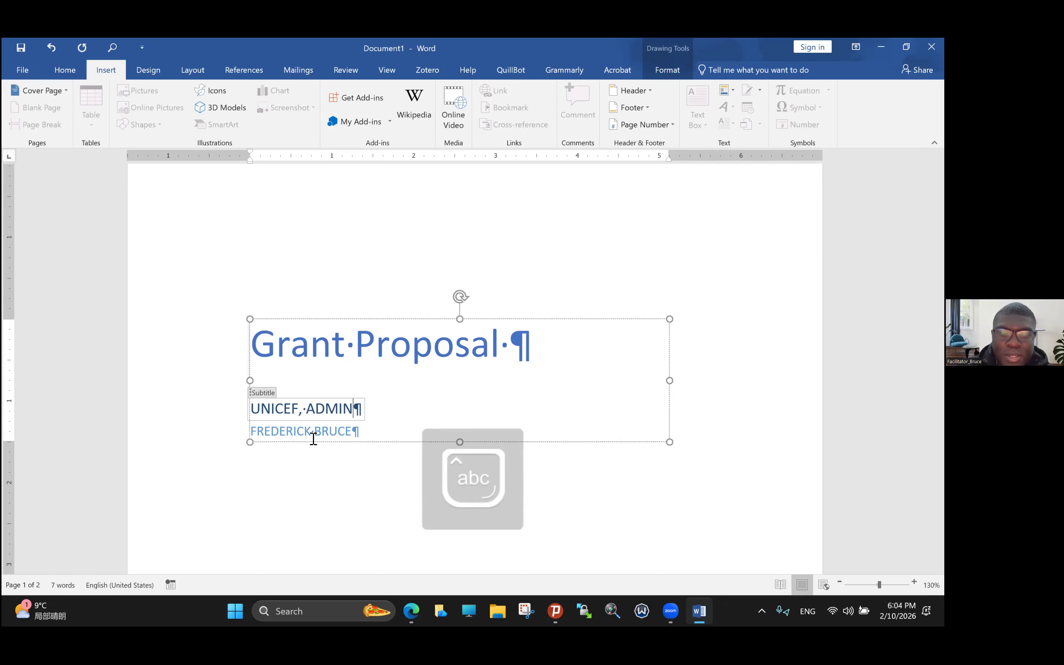
type("DEPARTMENT")
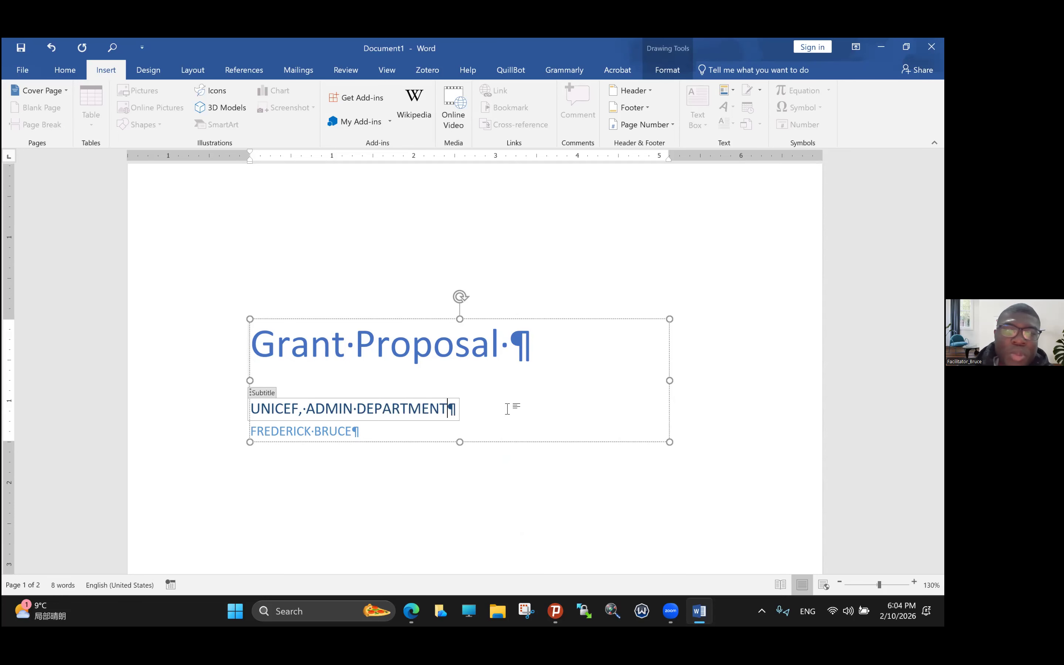
Review the cover page's author line, title block and remaining layout.
left_click(374, 446)
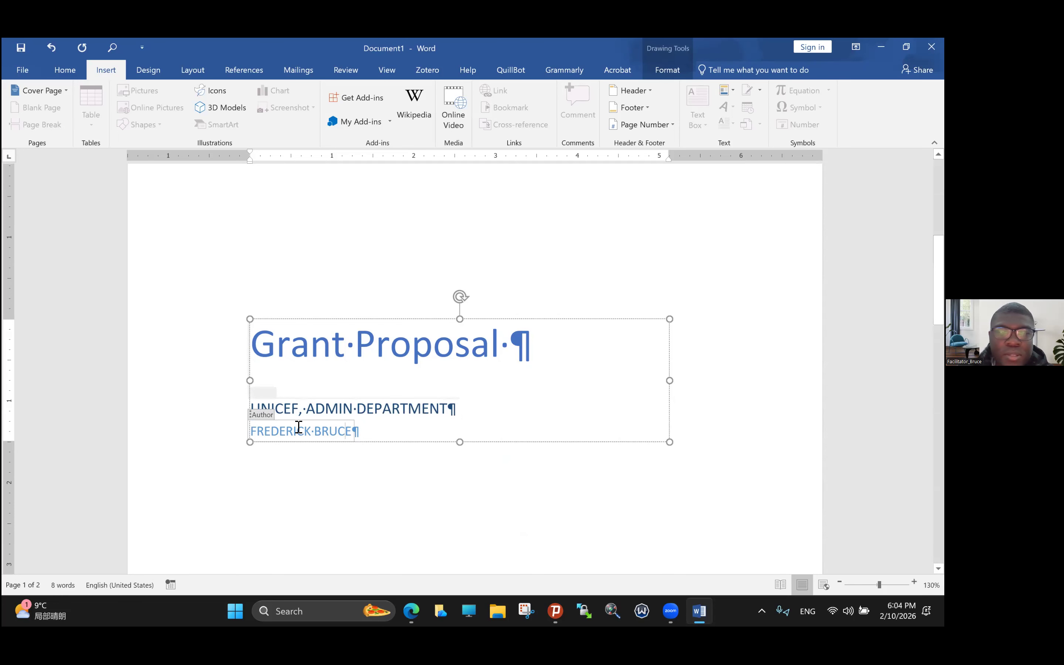
scroll(409, 437, "down", 10)
scroll(484, 475, "up", 6)
scroll(489, 482, "up", 5)
scroll(417, 481, "up", 2)
scroll(417, 477, "down", 3)
left_click(426, 458)
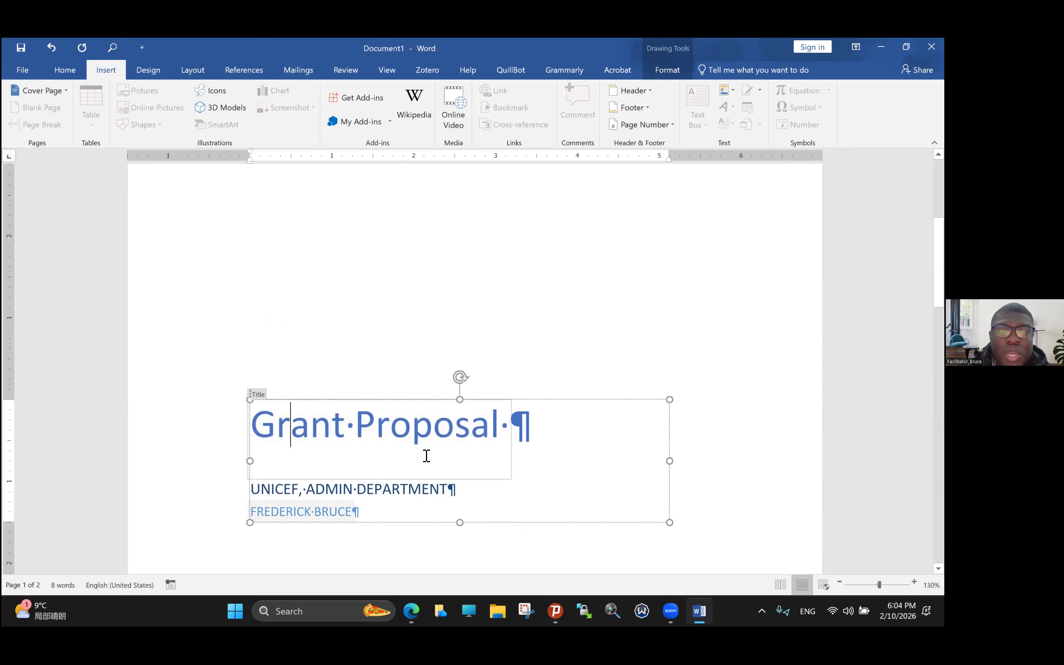
Examine the finished cover page from the date block down through the title, subtitle and author line.
triple_click(427, 450)
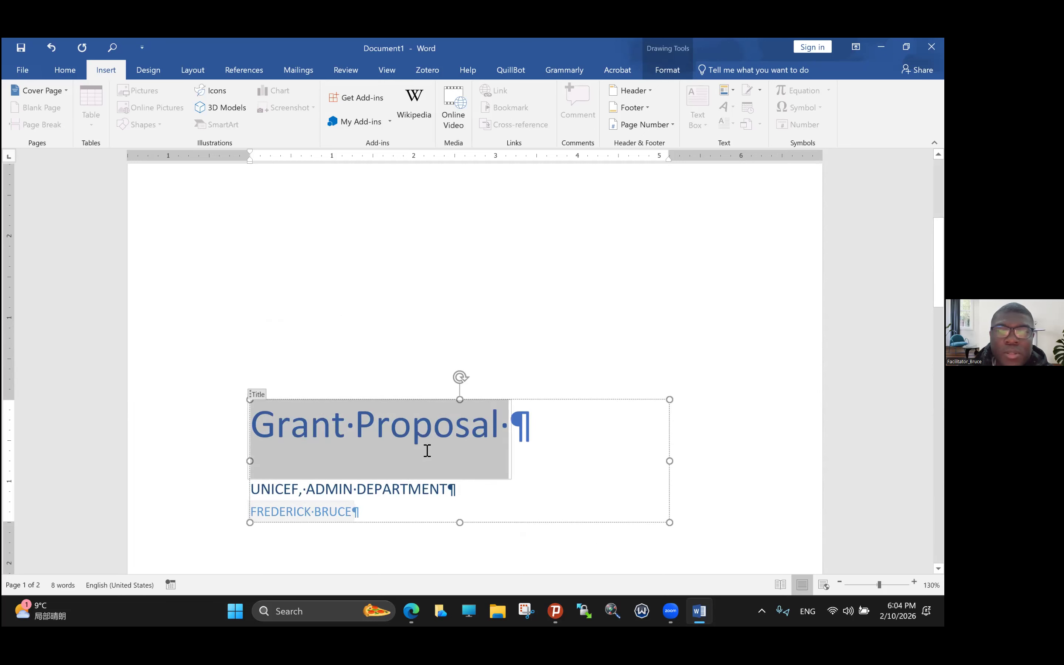
scroll(426, 447, "up", 4)
scroll(539, 123, "down", 8)
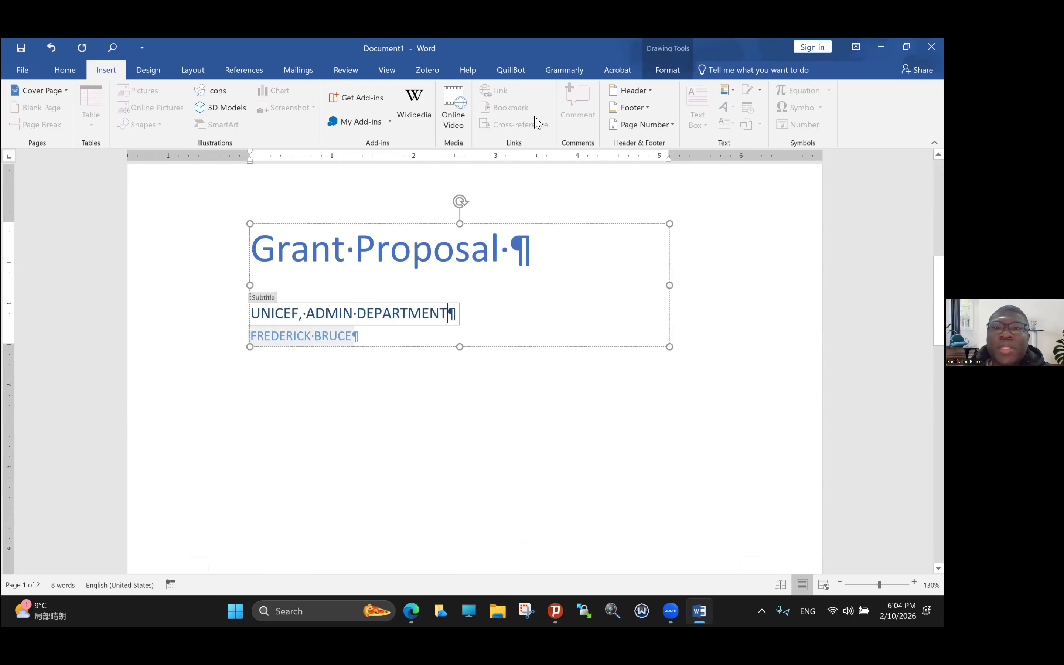
scroll(537, 123, "down", 2)
scroll(537, 123, "up", 5)
scroll(537, 123, "up", 3)
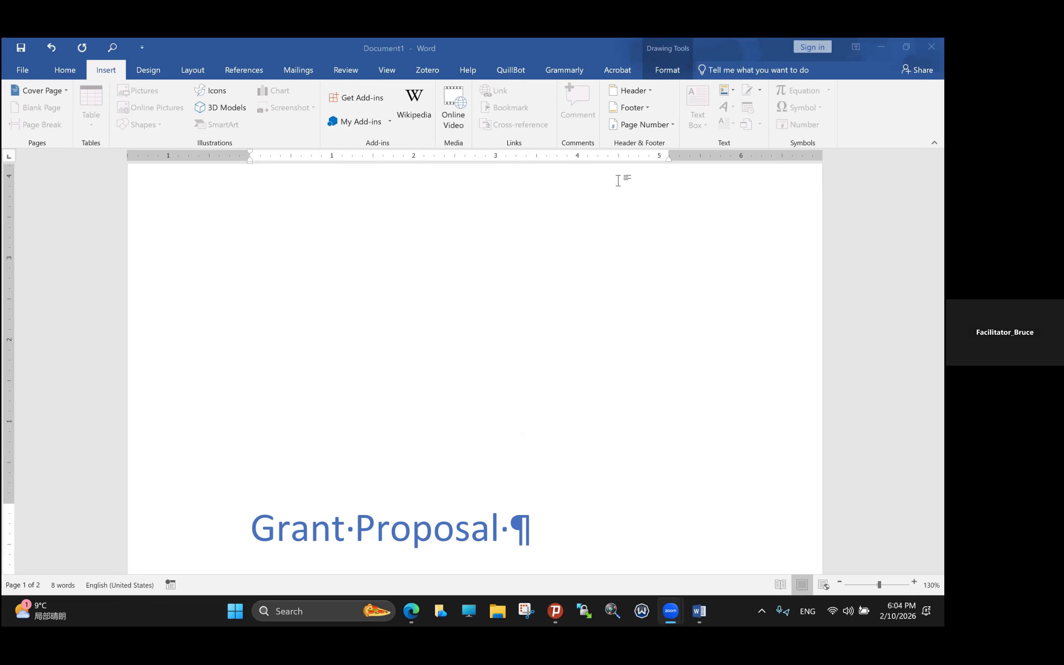
left_click(329, 365)
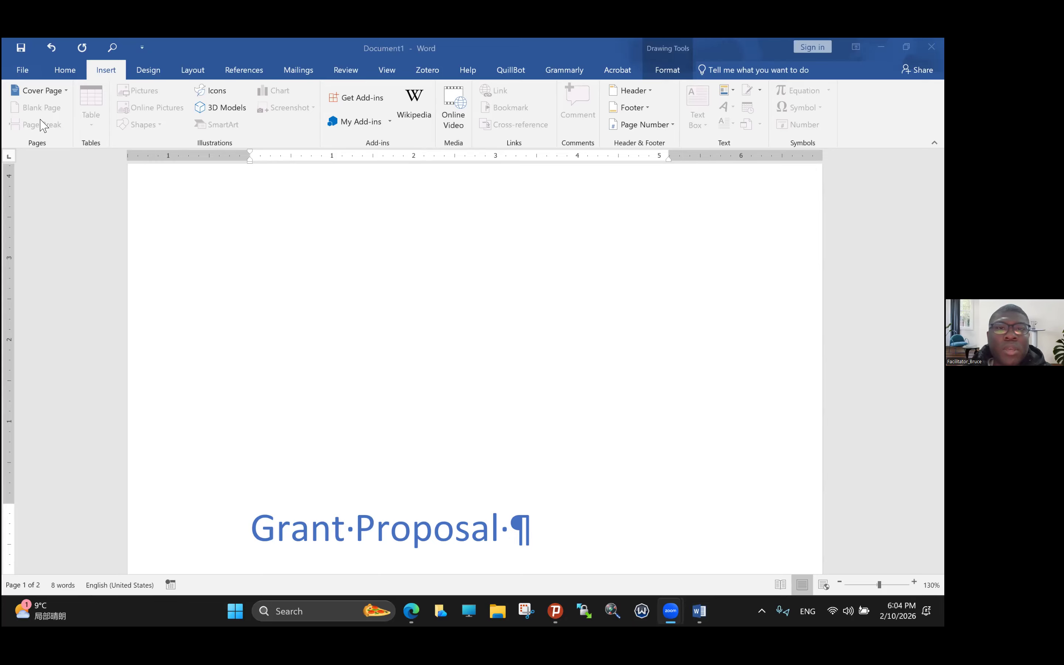
scroll(71, 130, "up", 2)
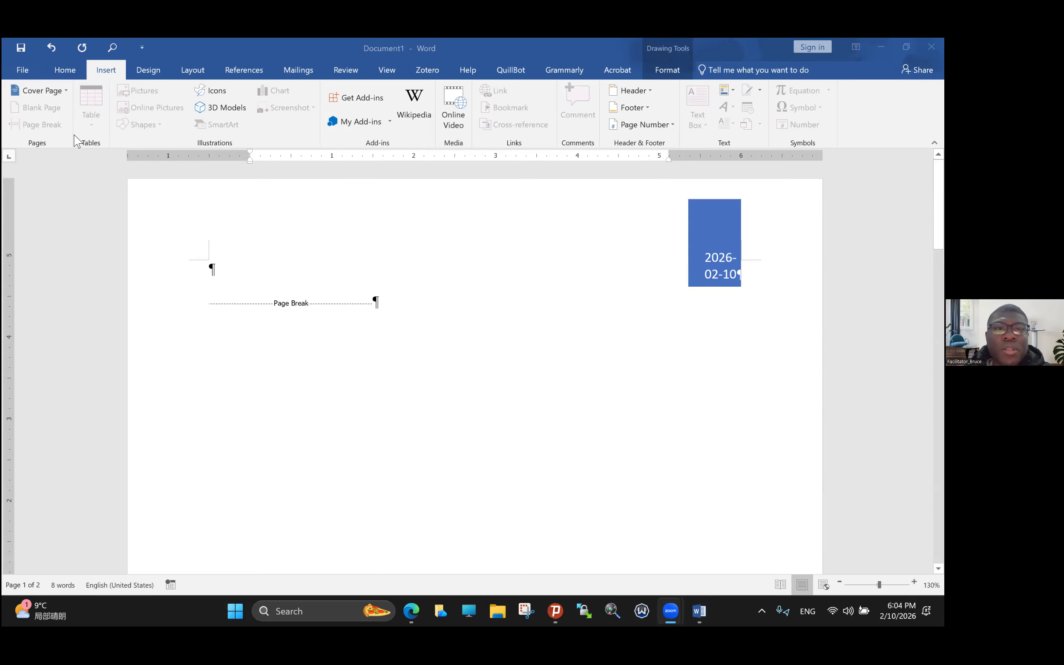
scroll(76, 131, "down", 3)
scroll(513, 264, "up", 3)
scroll(514, 266, "down", 6)
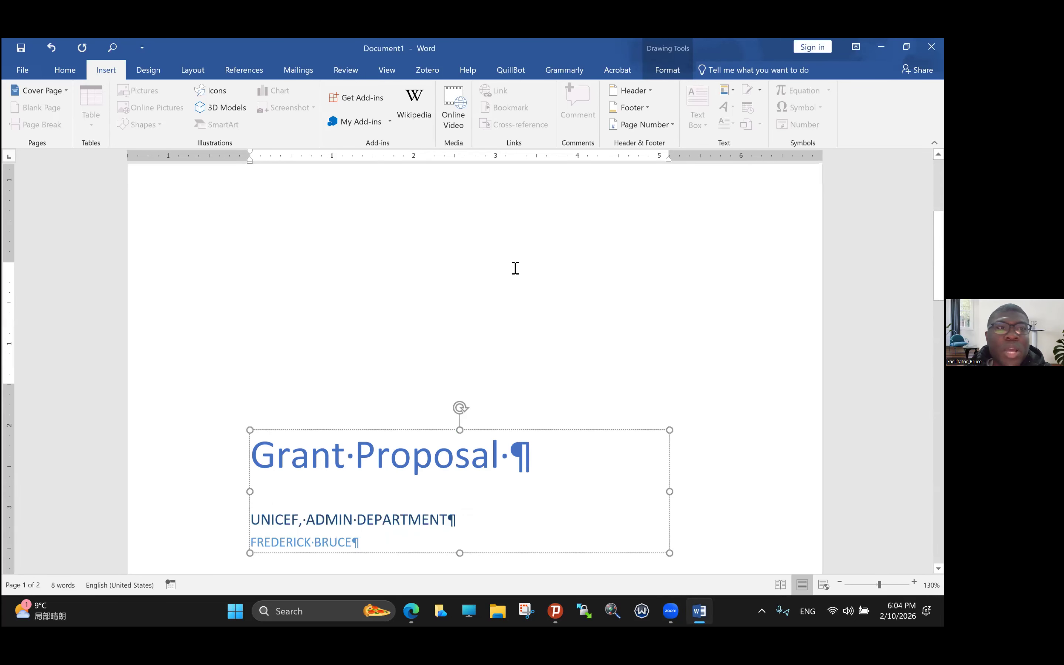
scroll(515, 268, "up", 3)
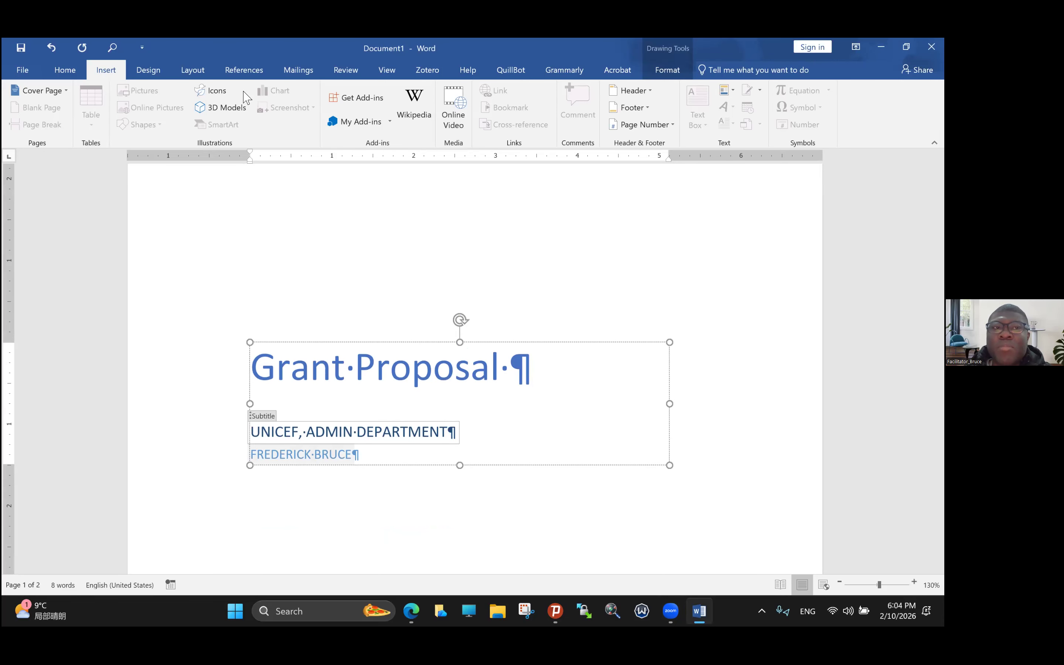
Insert a table of three columns and four rows in the blank document Document2.
key("ctrl+Home")
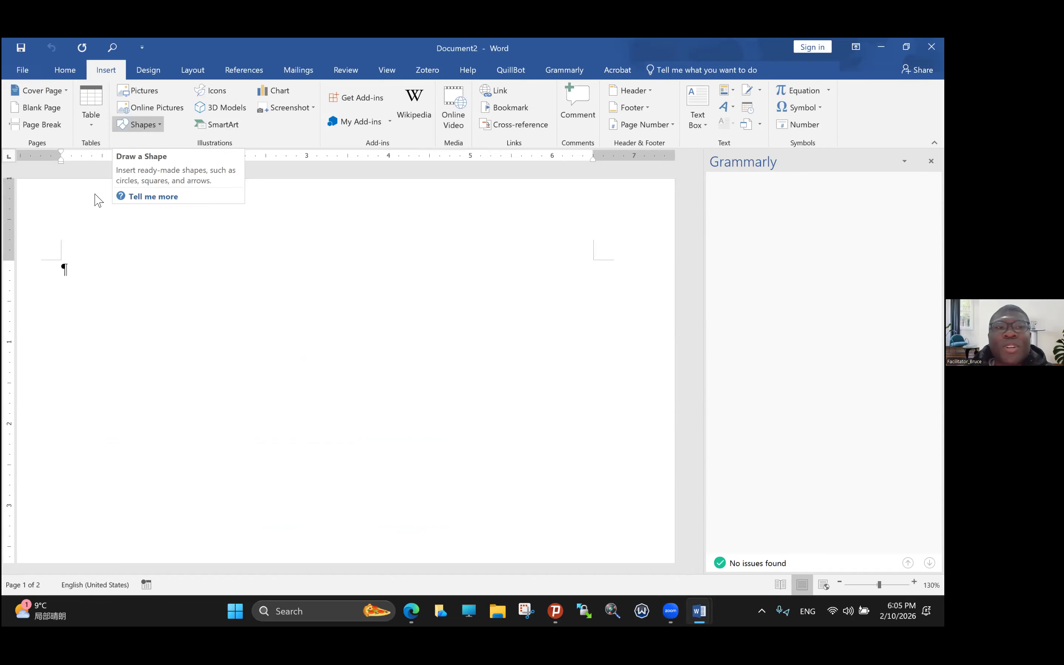
left_click(91, 106)
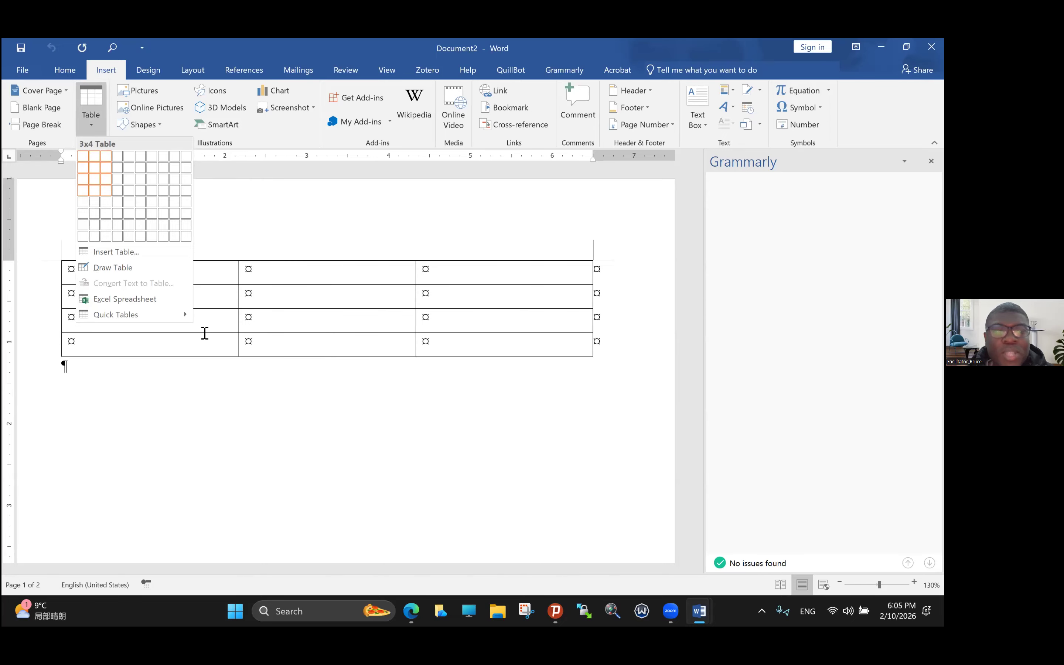
left_click(106, 190)
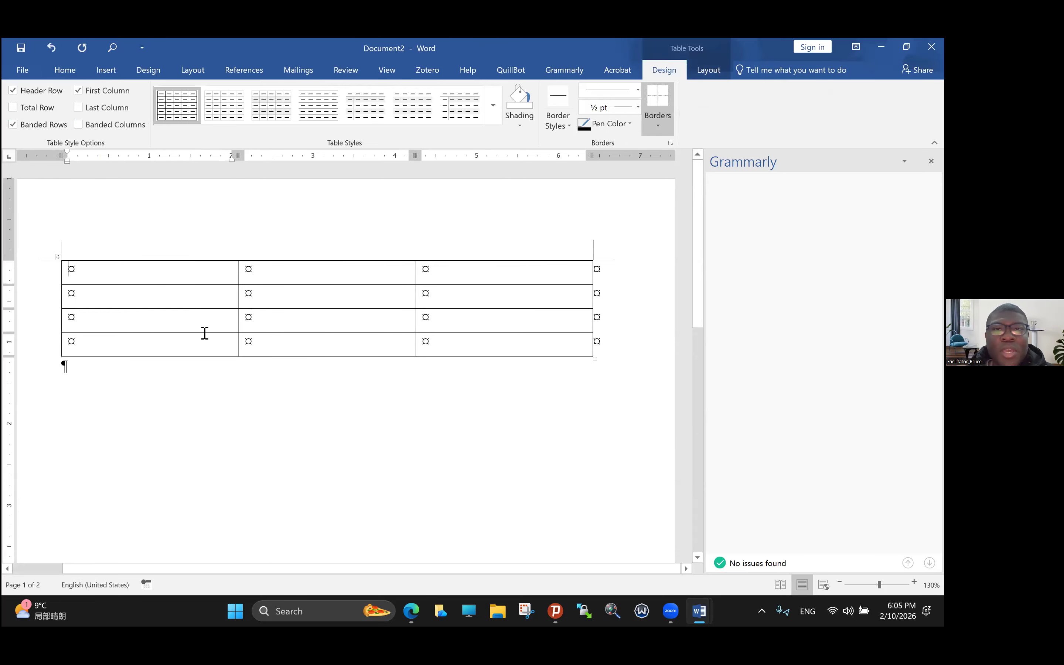
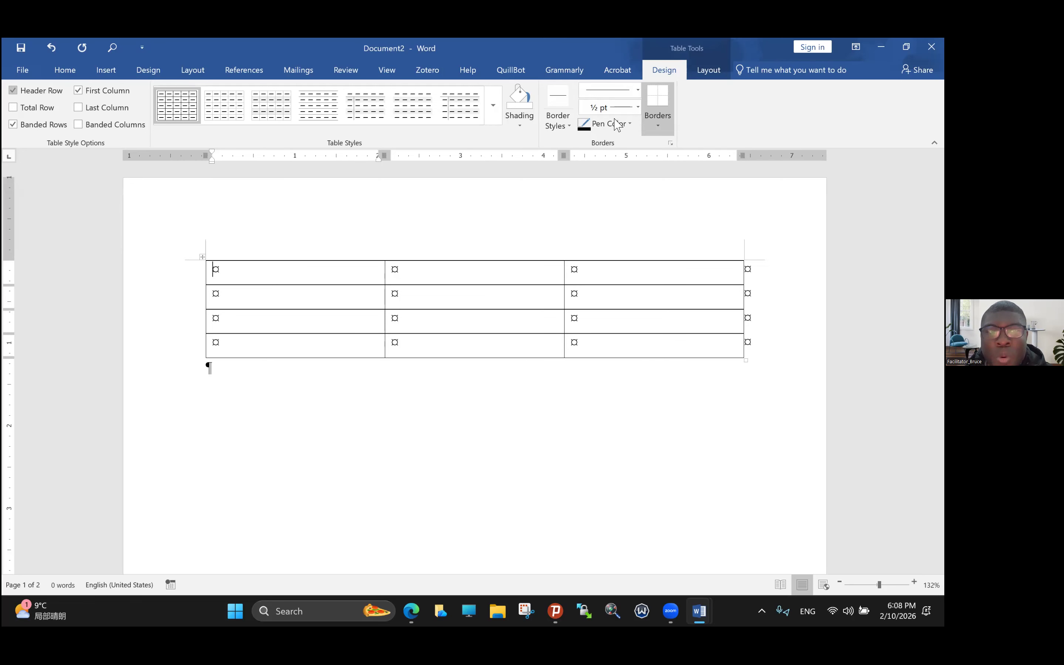
Shade the table's first row red and its second row black.
left_click(182, 272)
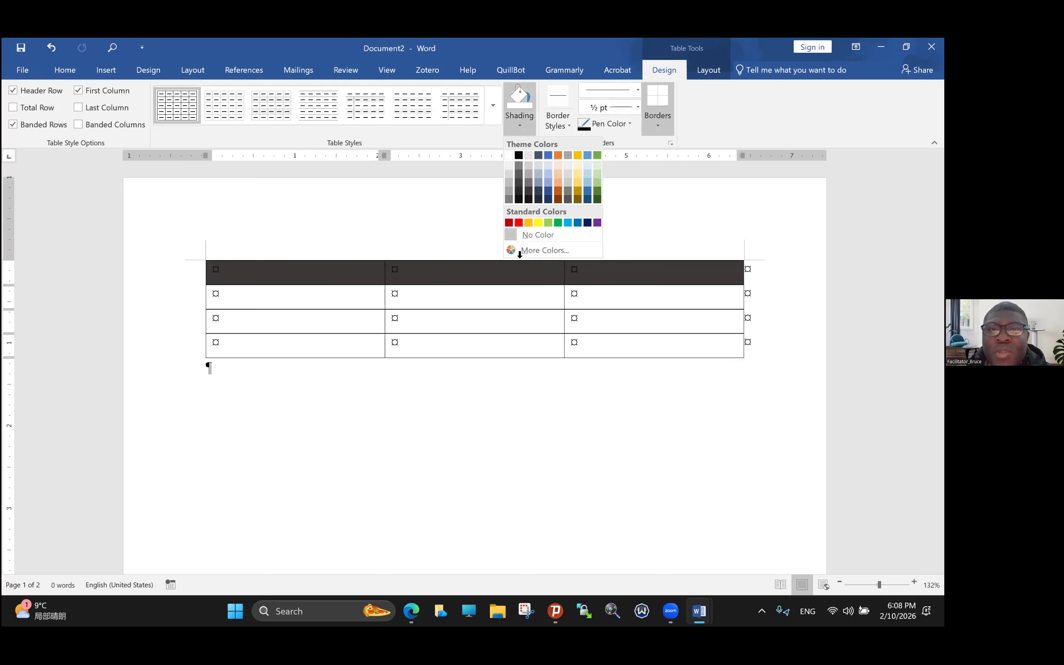
left_click(519, 223)
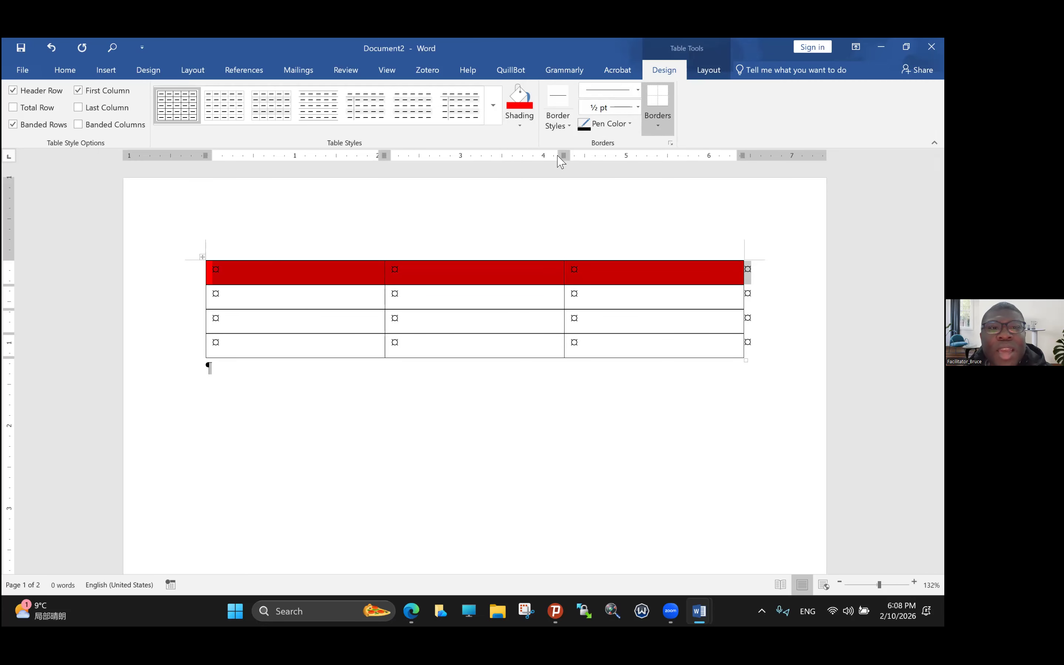
left_click(193, 297)
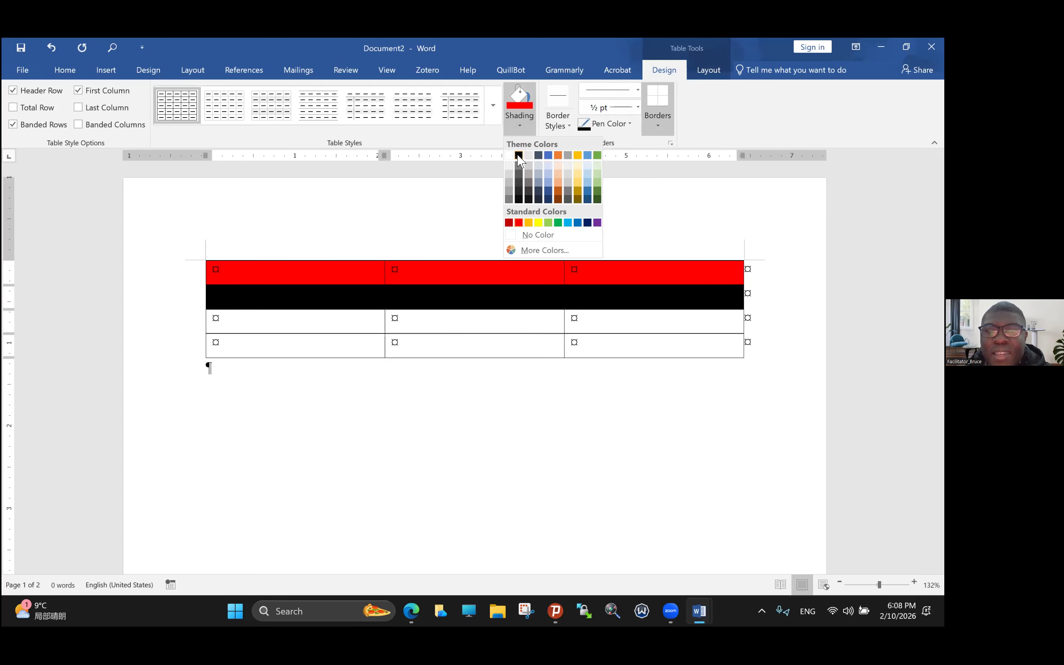
left_click(518, 155)
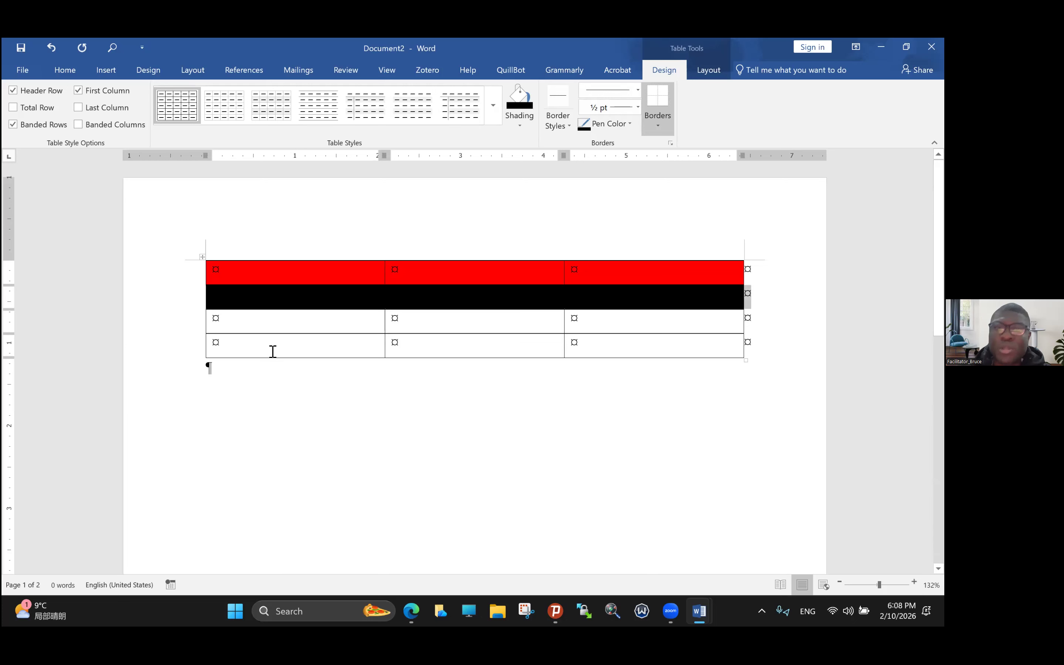
Shade the table's entire first column light green.
left_click(457, 259)
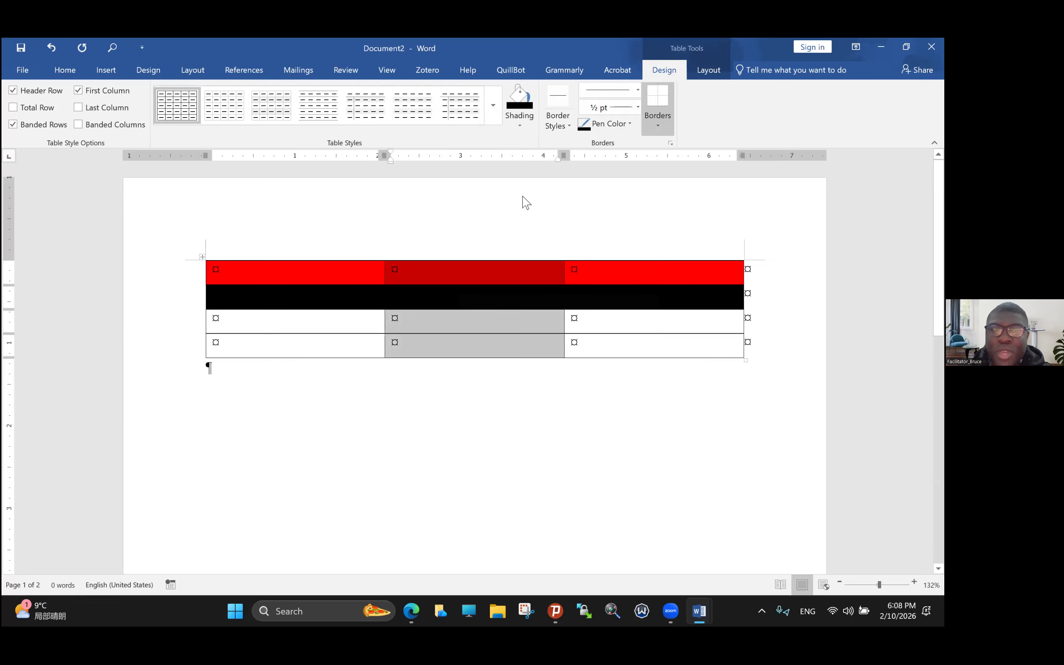
left_click_drag(342, 271, 358, 343)
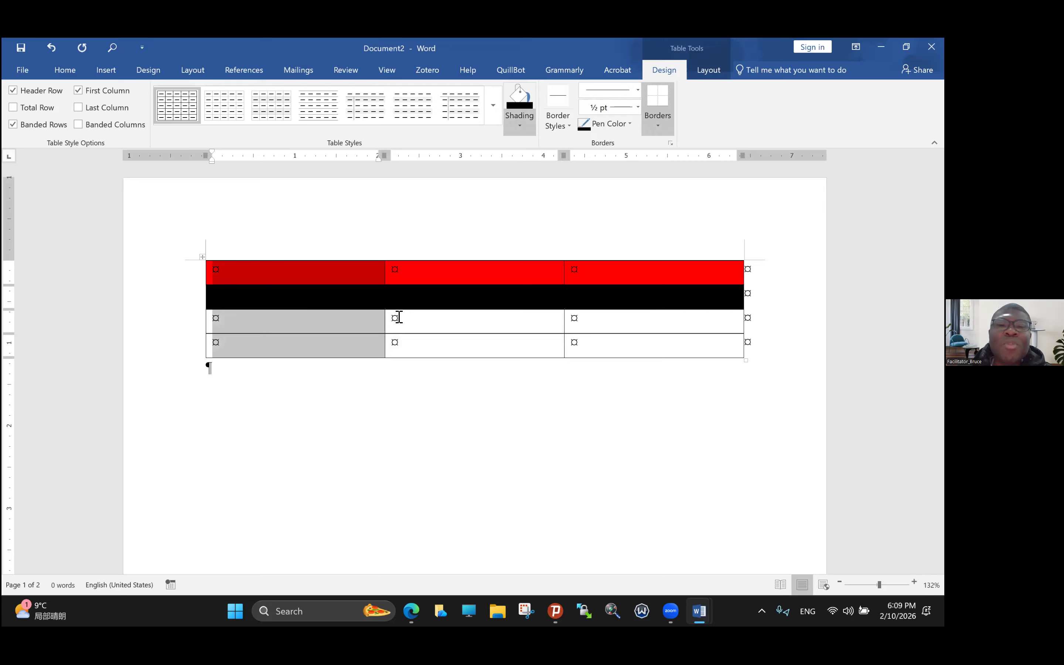
left_click(520, 125)
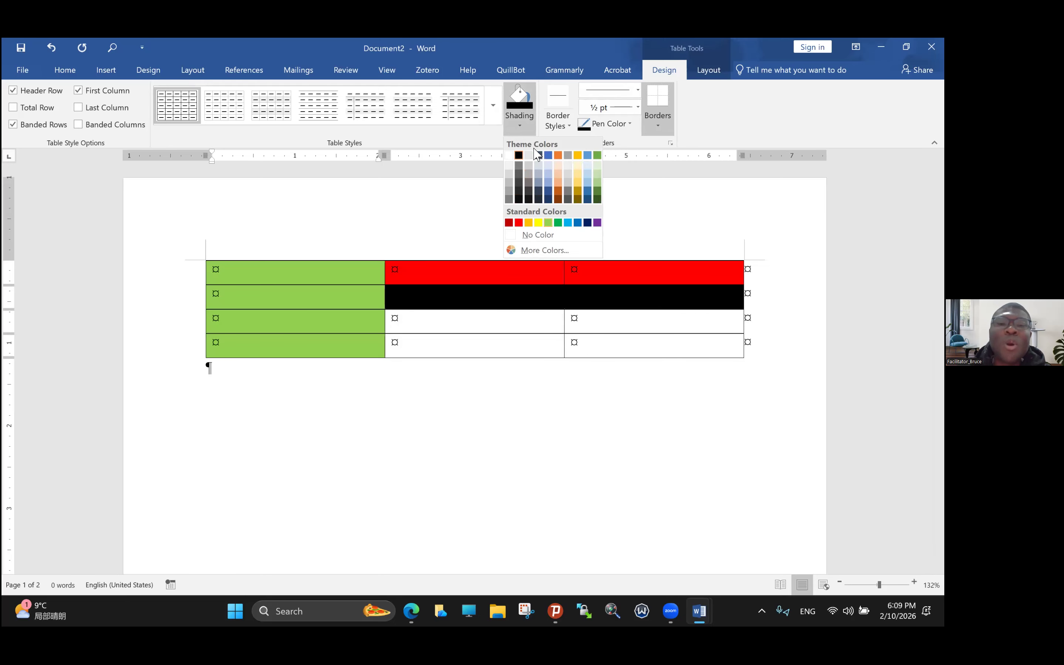
left_click(597, 155)
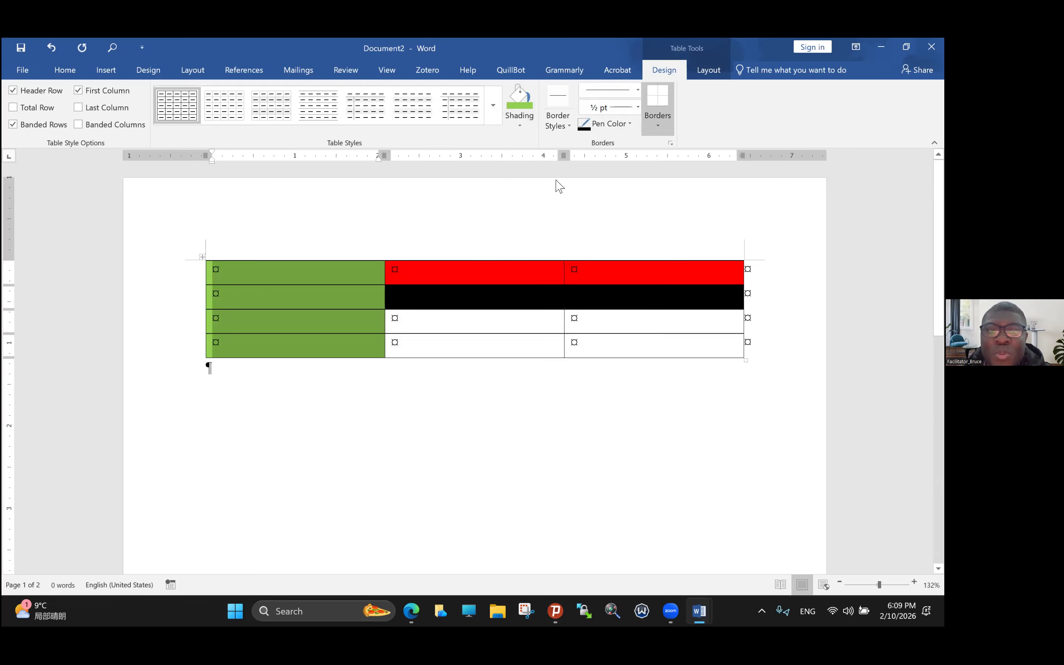
Shade the table's third column dark blue and its middle column black.
left_click(650, 257)
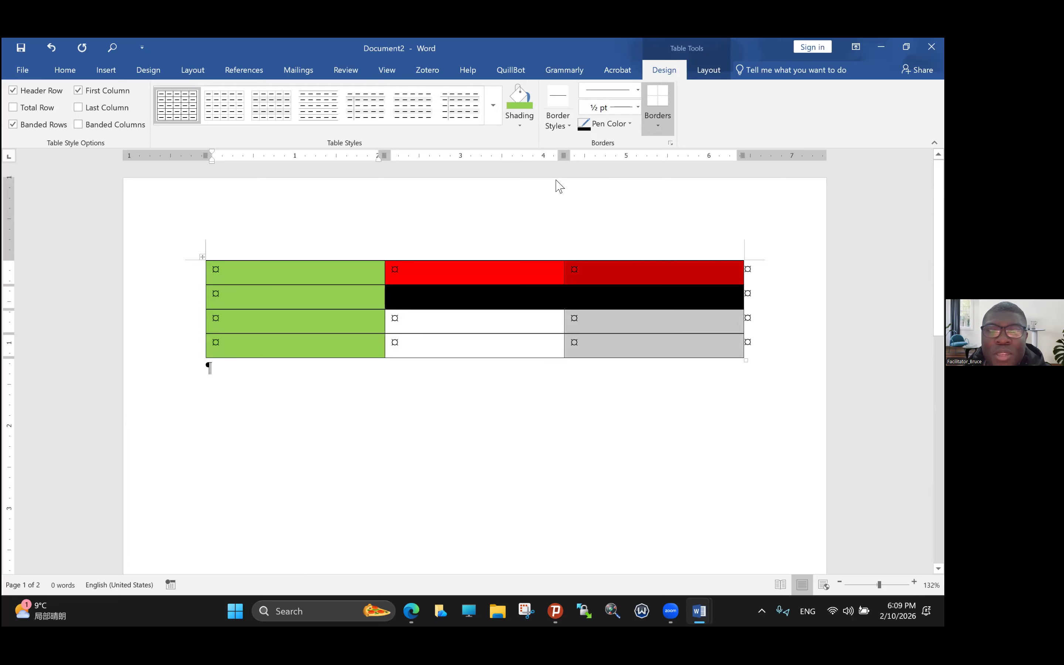
left_click(520, 125)
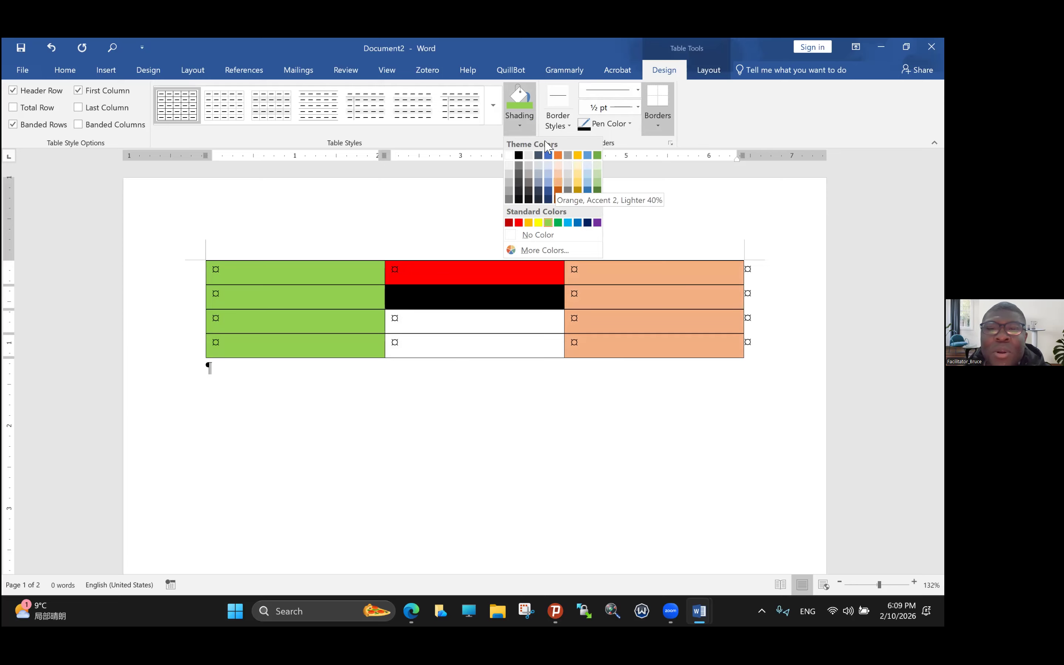
left_click(520, 157)
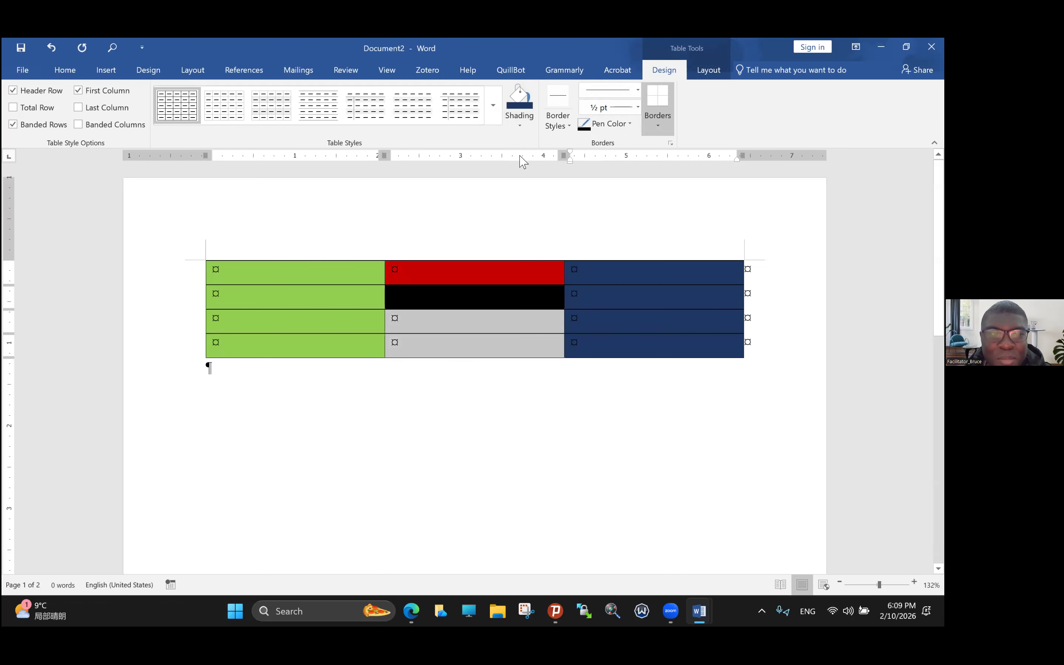
left_click(520, 124)
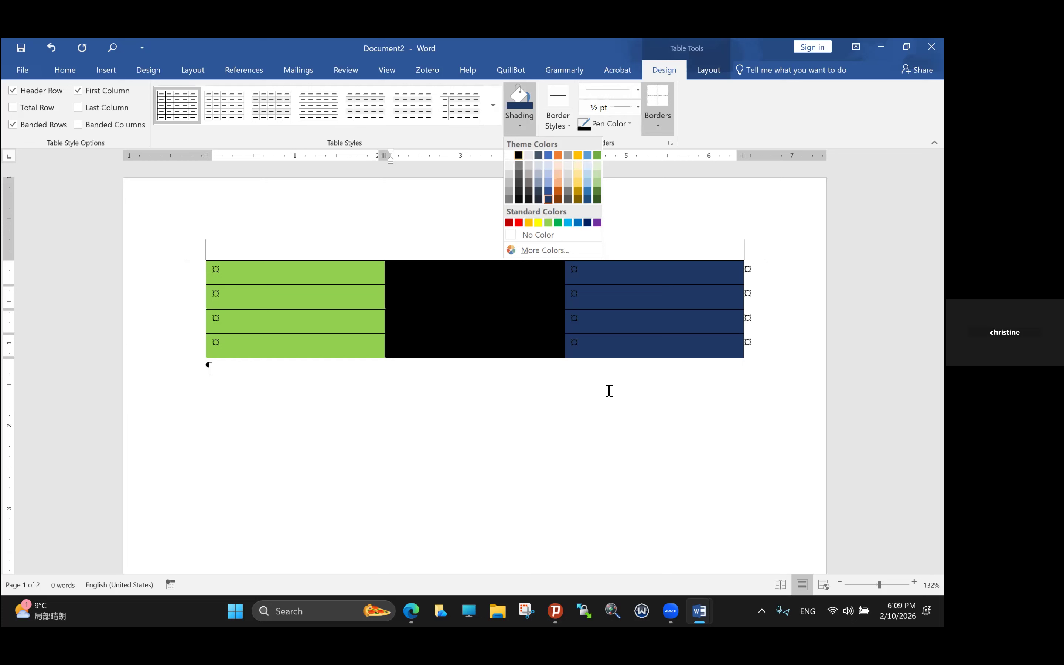
left_click(518, 155)
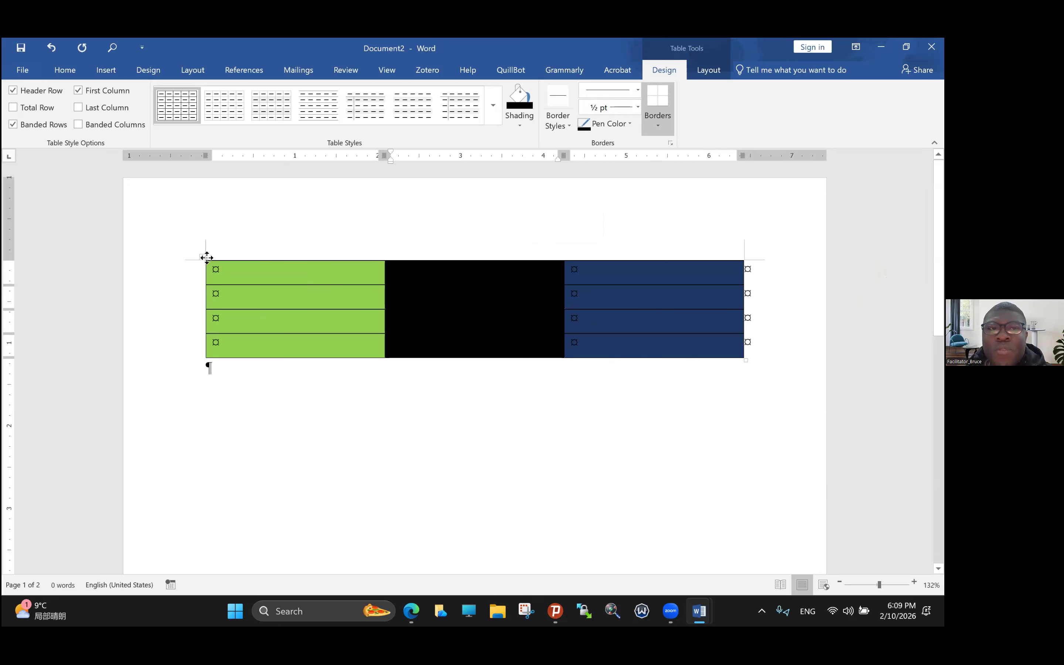
Remove the shading from the whole table by setting it to No Color.
left_click(207, 257)
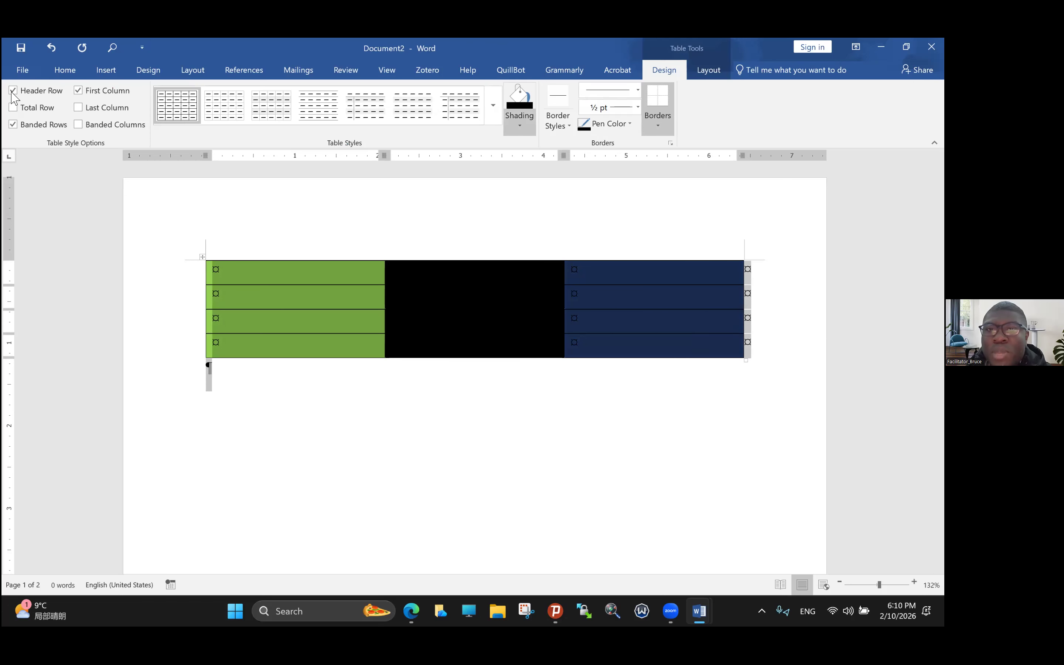
key("Return")
key("Down")
key("Down")
key("Down")
key("Down")
key("Down")
key("Down")
key("Down")
key("Down")
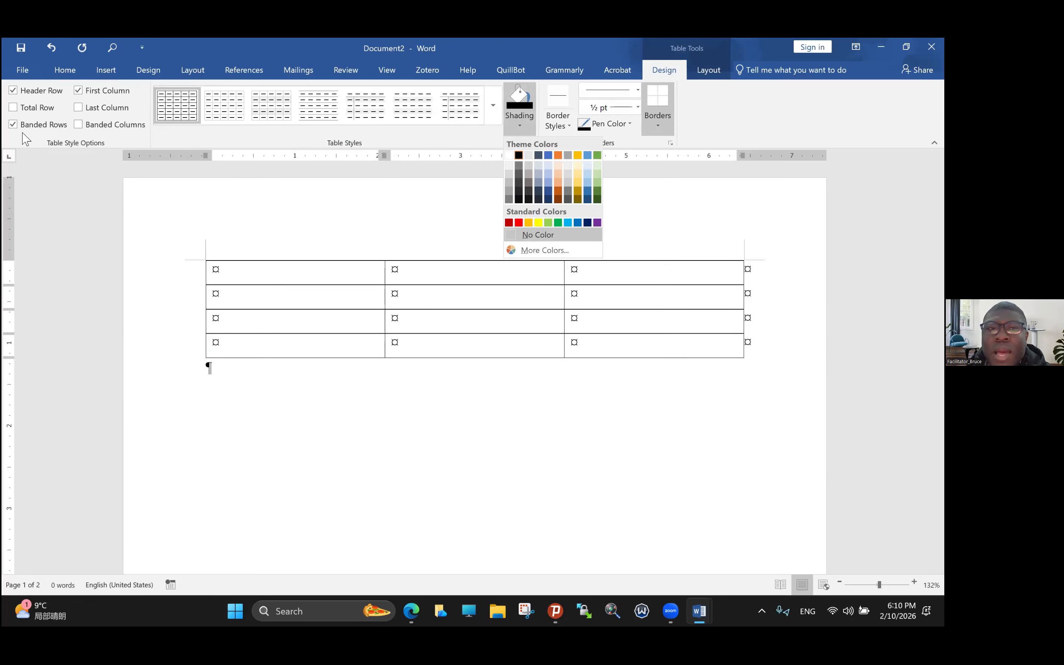
key("Return")
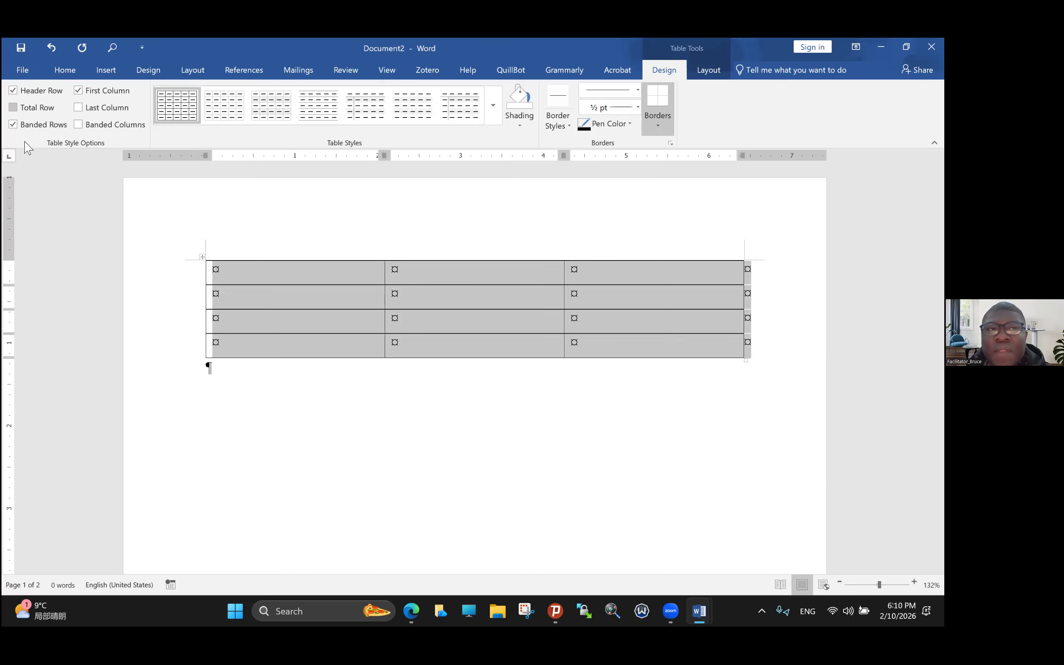
Switch the table's Header Row option off and on again, and enable the Total Row option.
key("space")
key("Down")
key("Down")
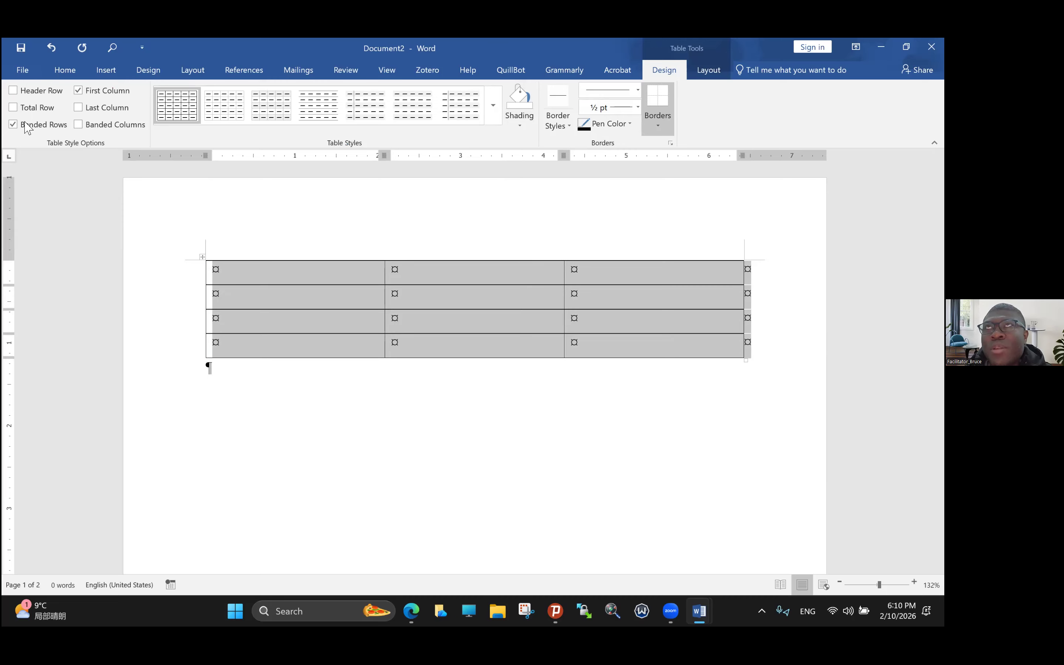
left_click(13, 91)
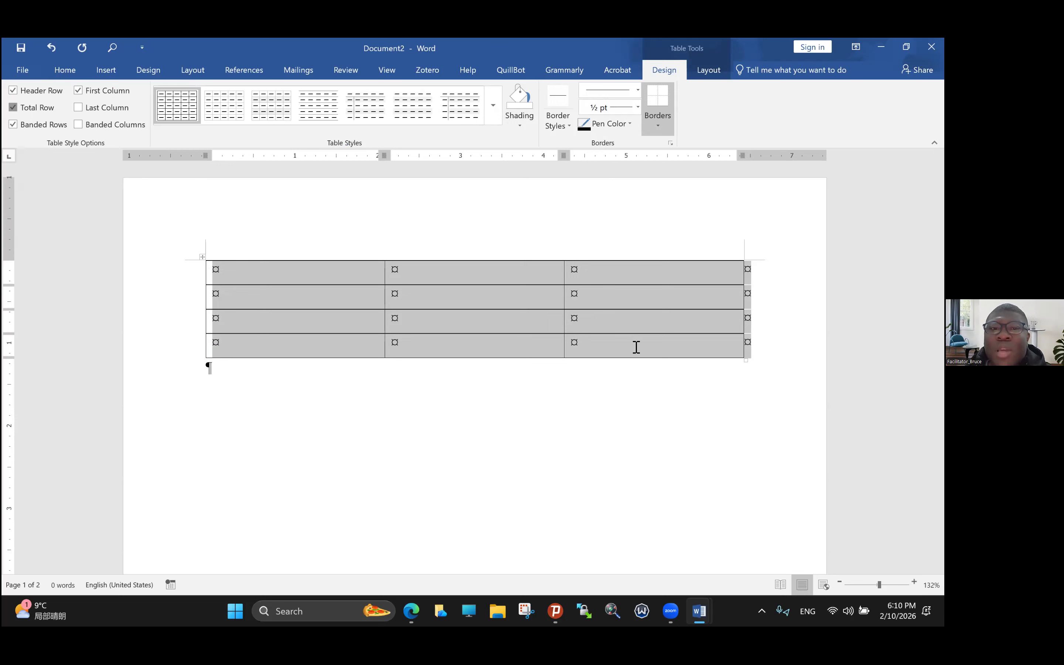
key("Down")
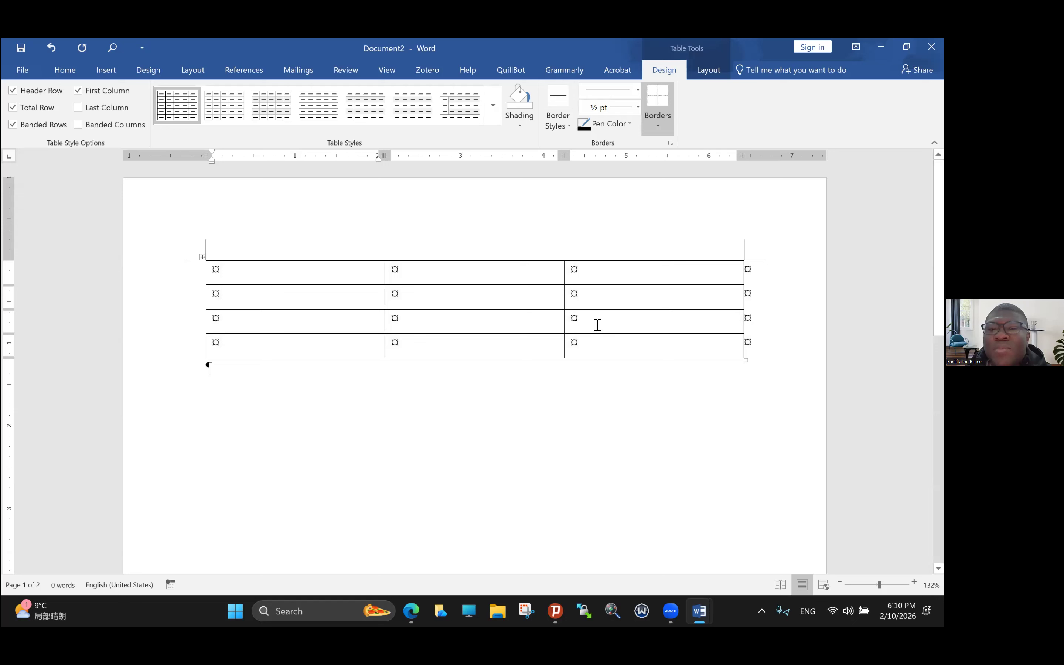
Browse the built-in table styles and apply Plain Table 2 to the table.
key("shift+Right")
key("shift+Right")
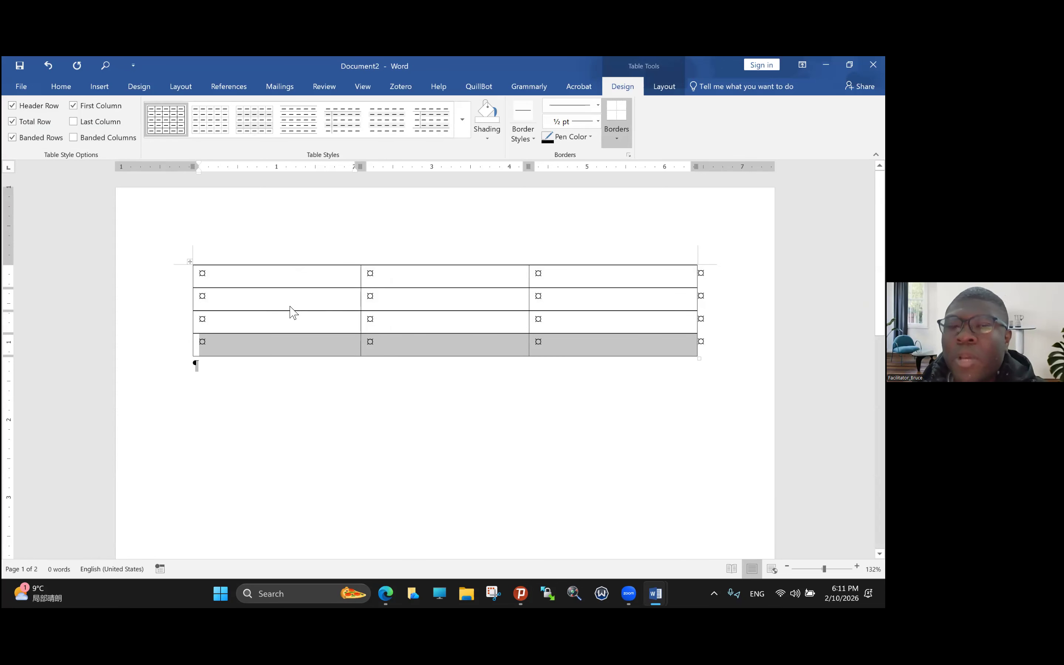
left_click(462, 120)
scroll(262, 163, "down", 3)
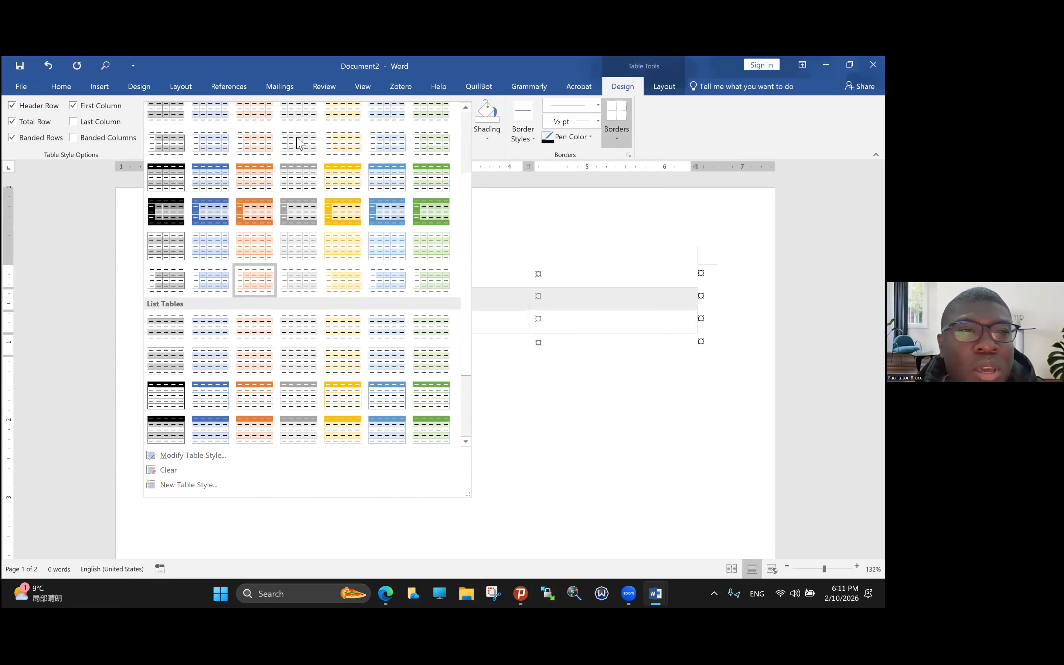
scroll(296, 145, "up", 3)
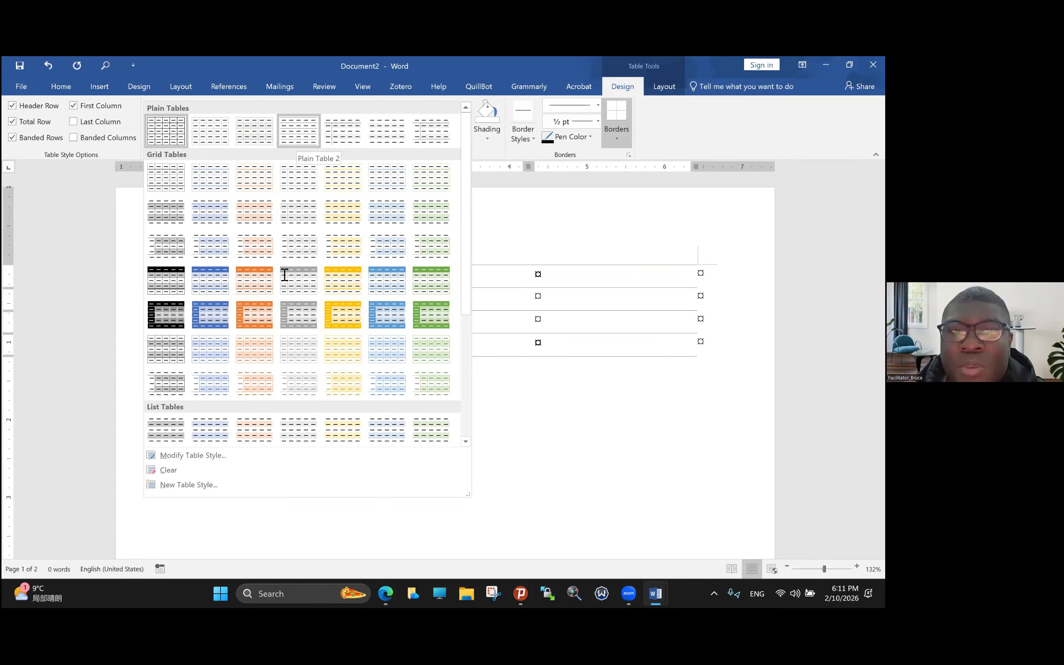
left_click(298, 134)
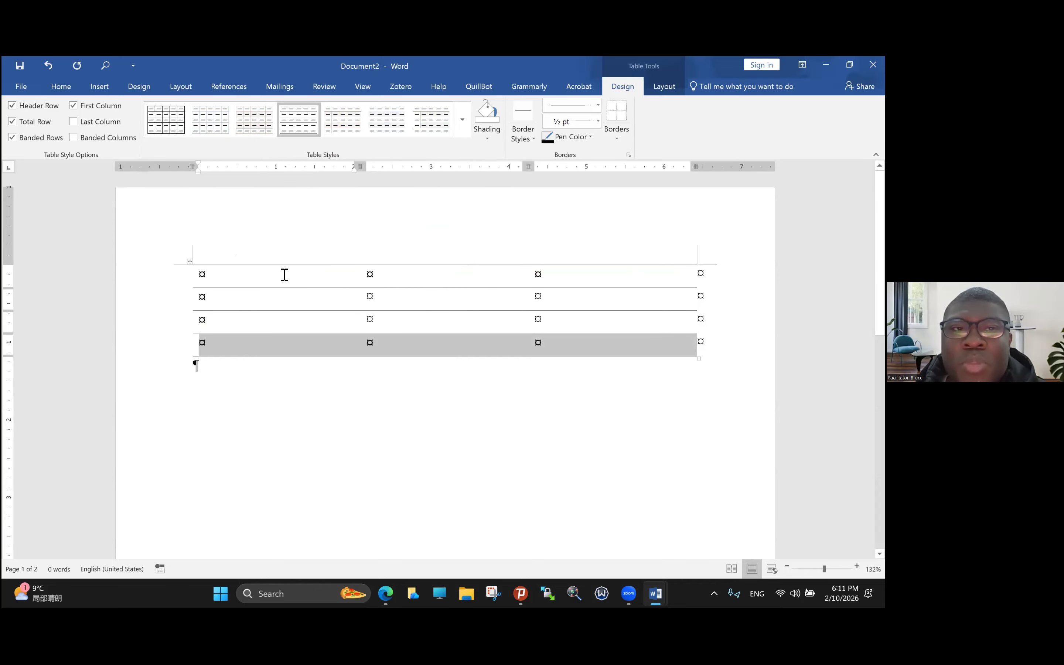
left_click(277, 377)
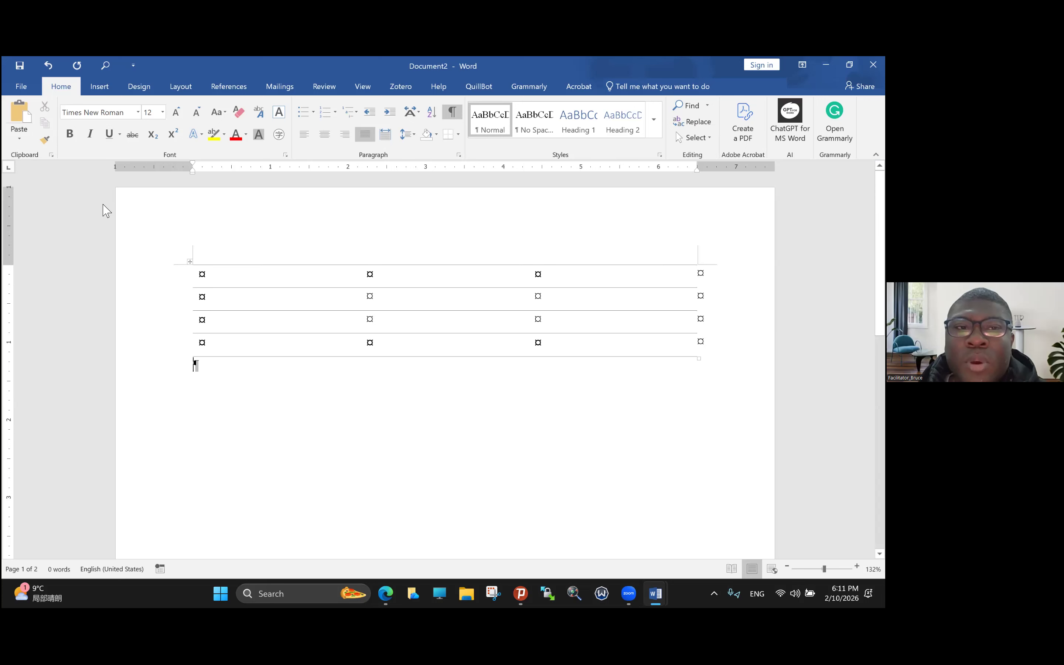
Delete the existing table and insert a new empty table with five columns and three rows.
triple_click(126, 198)
key("BackSpace")
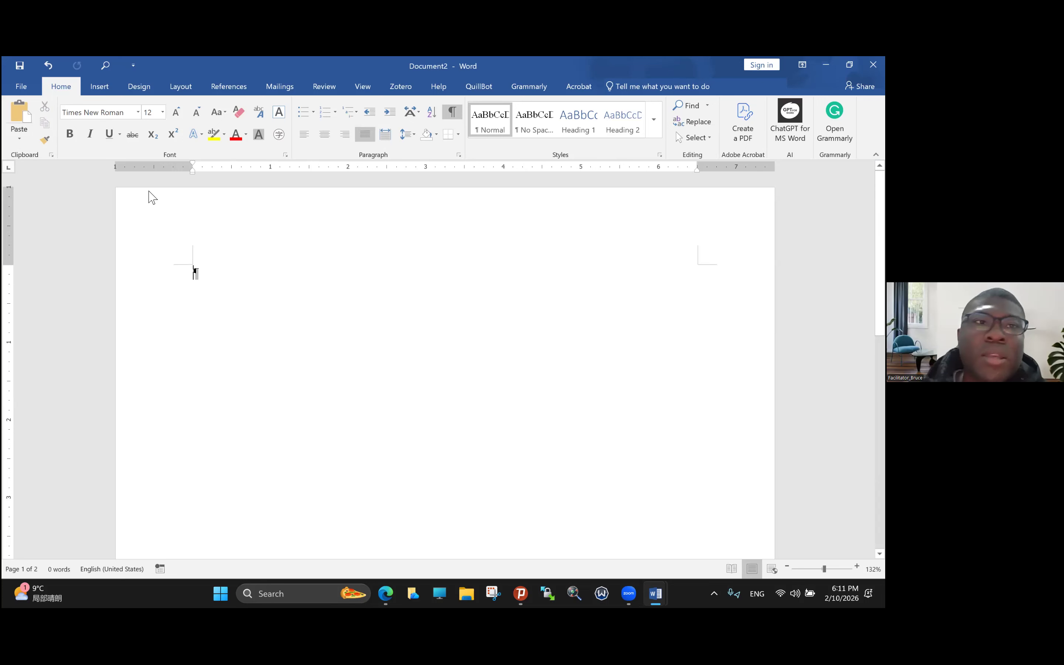
key("alt+n")
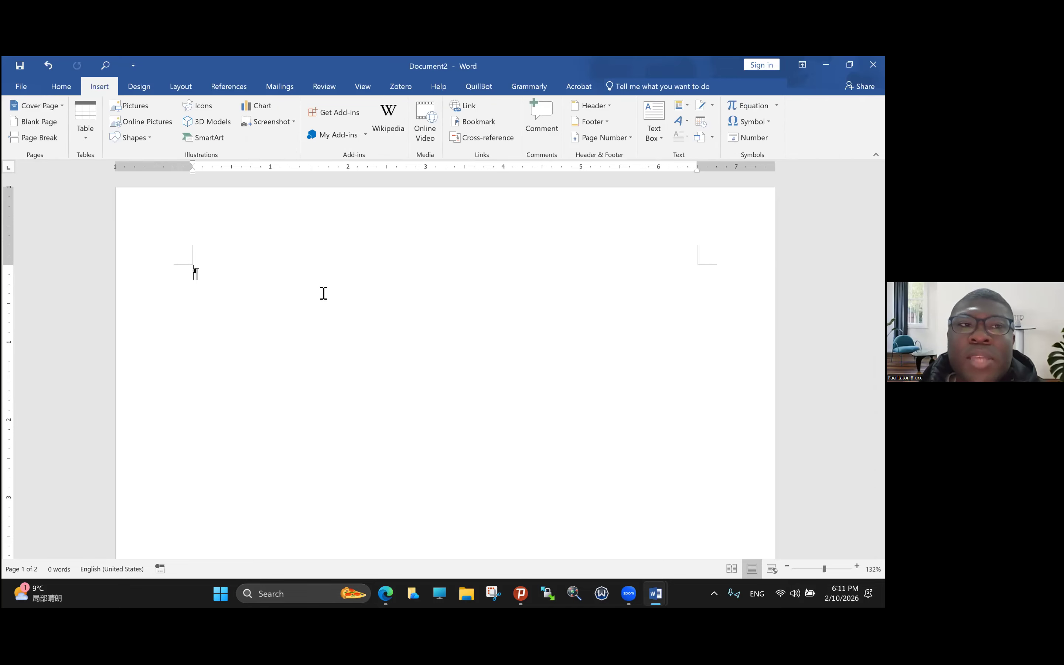
key("t")
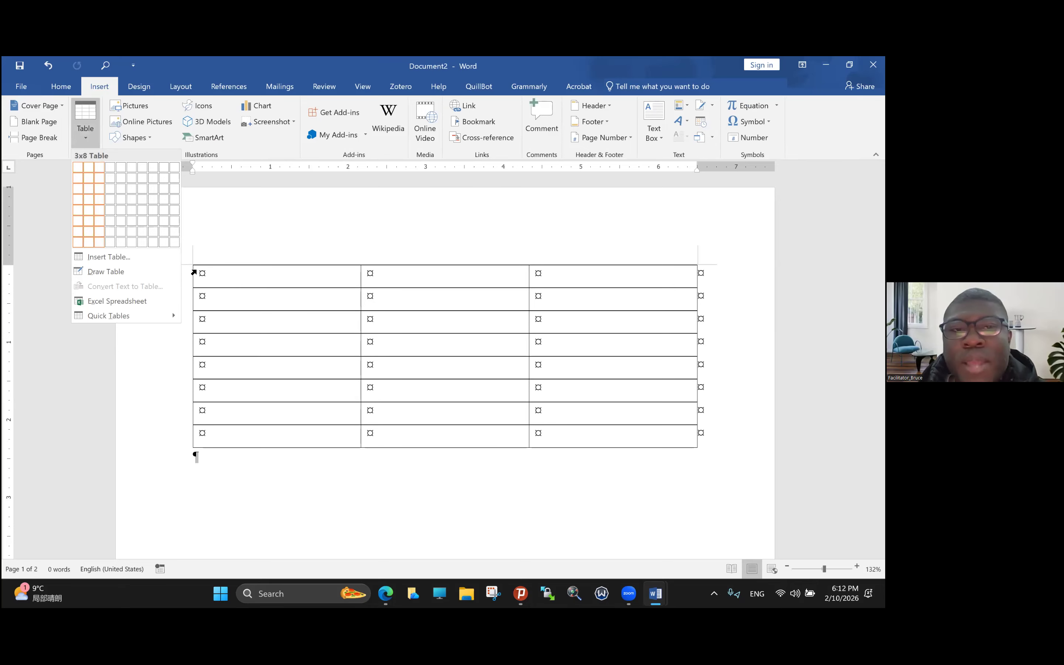
key("Right")
key("Left")
key("Left")
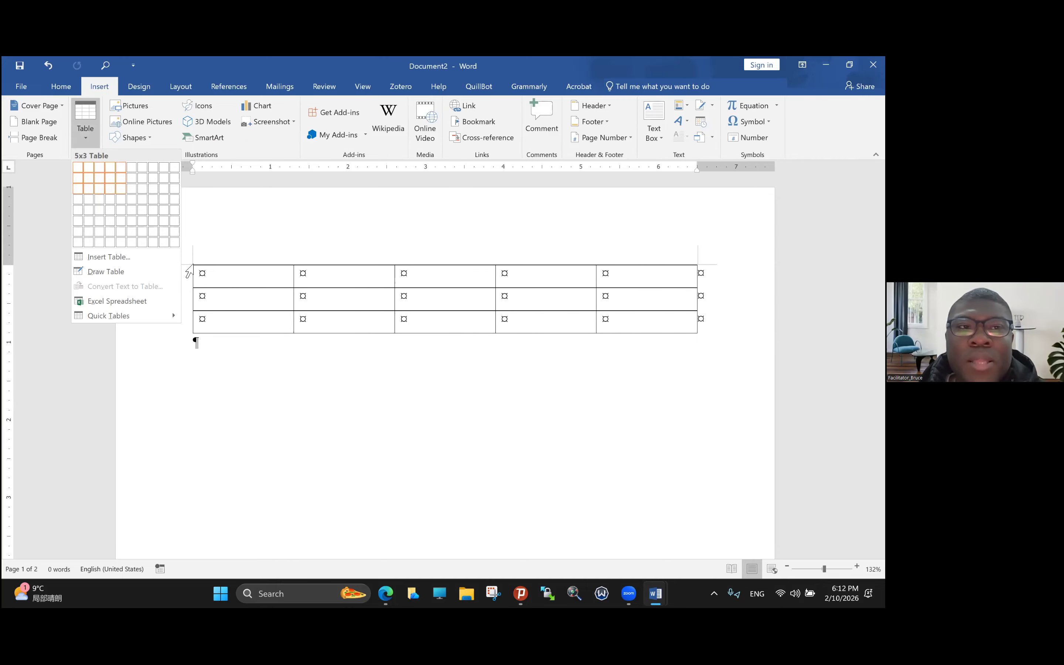
key("Return")
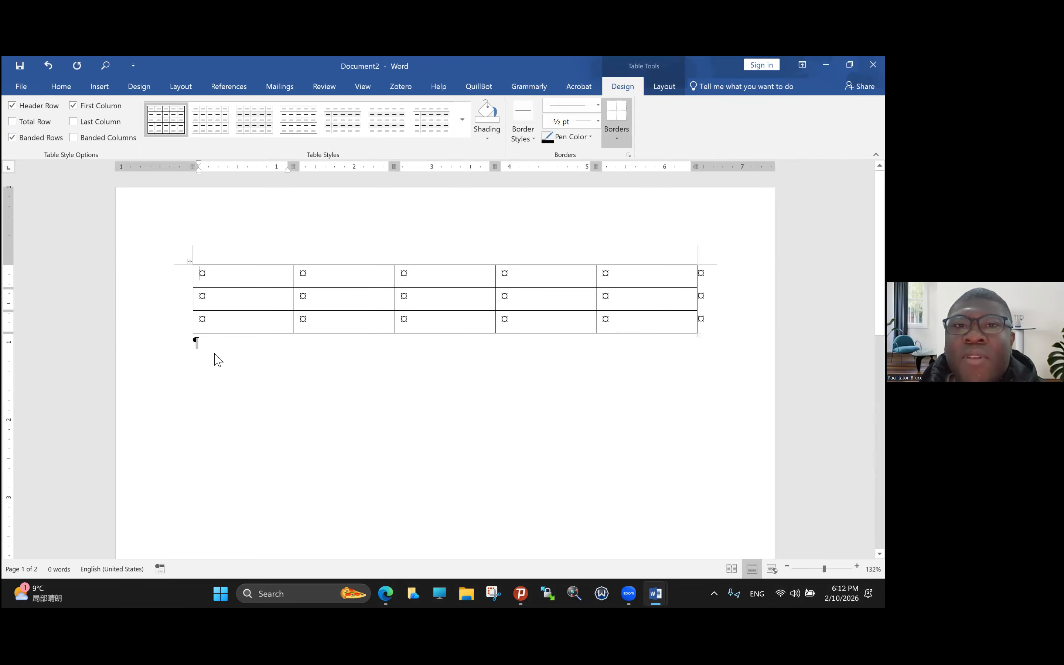
Browse the built-in table styles and try a list style with a solid blue header row on the new table.
left_click(462, 119)
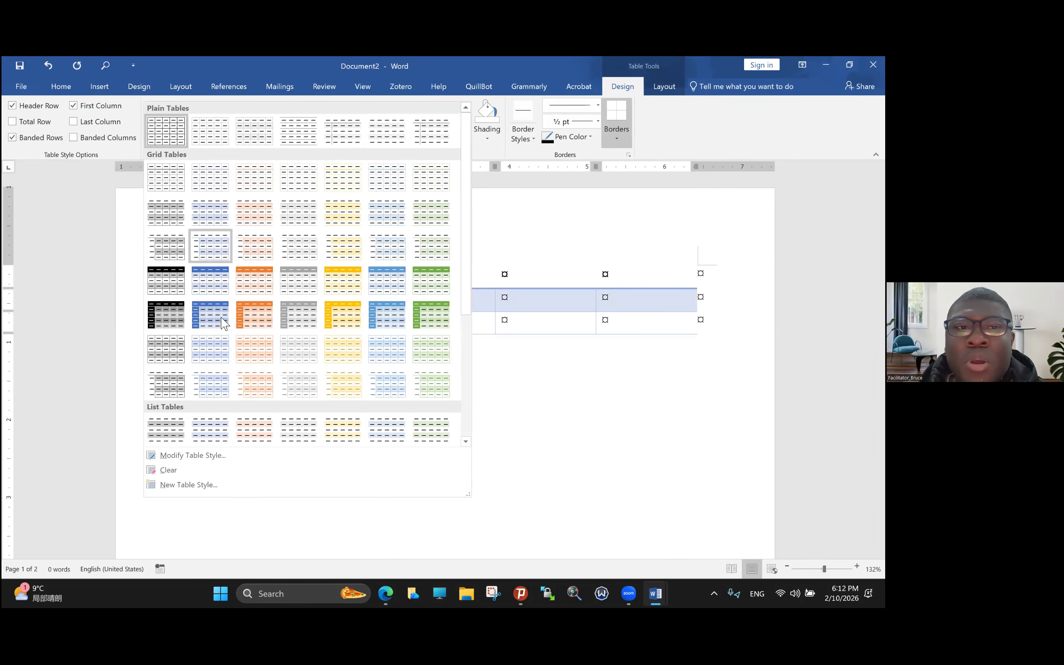
scroll(224, 316, "down", 6)
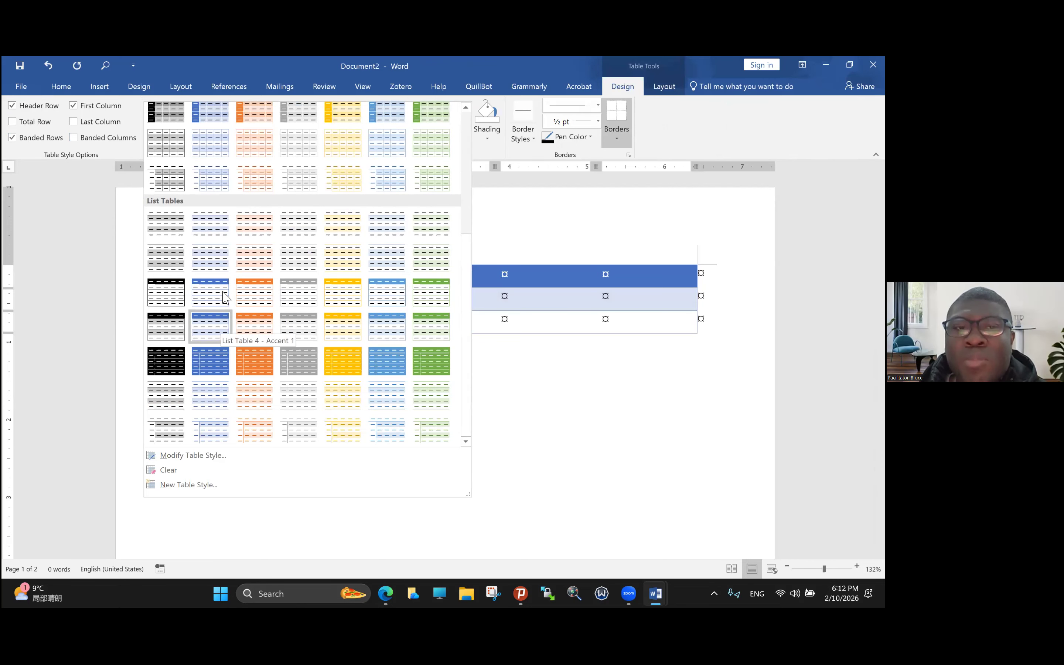
scroll(236, 175, "up", 6)
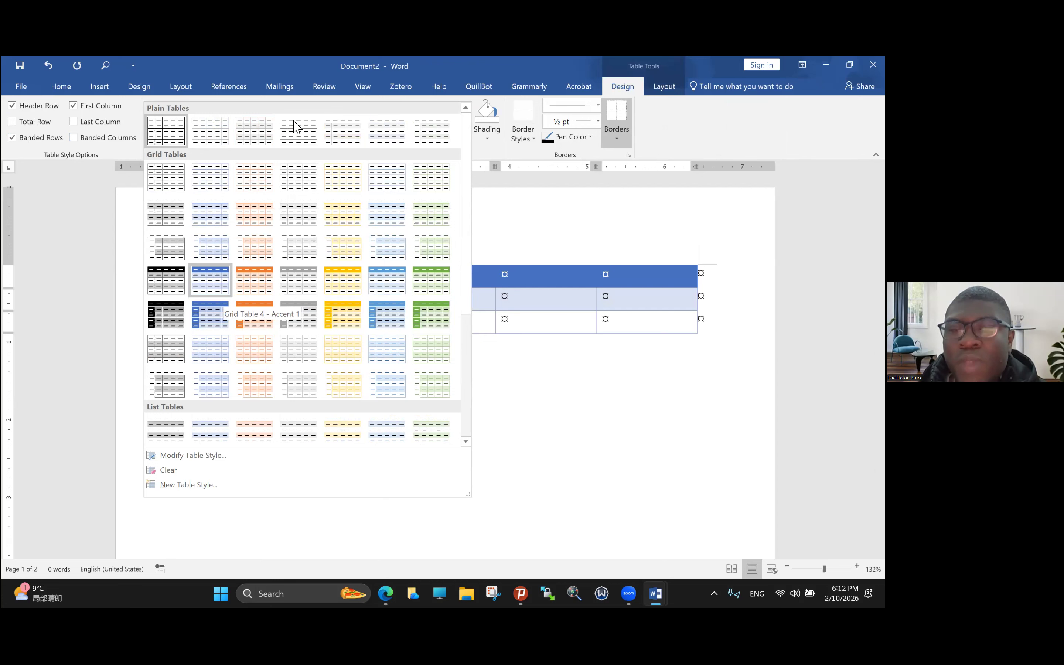
key("Escape")
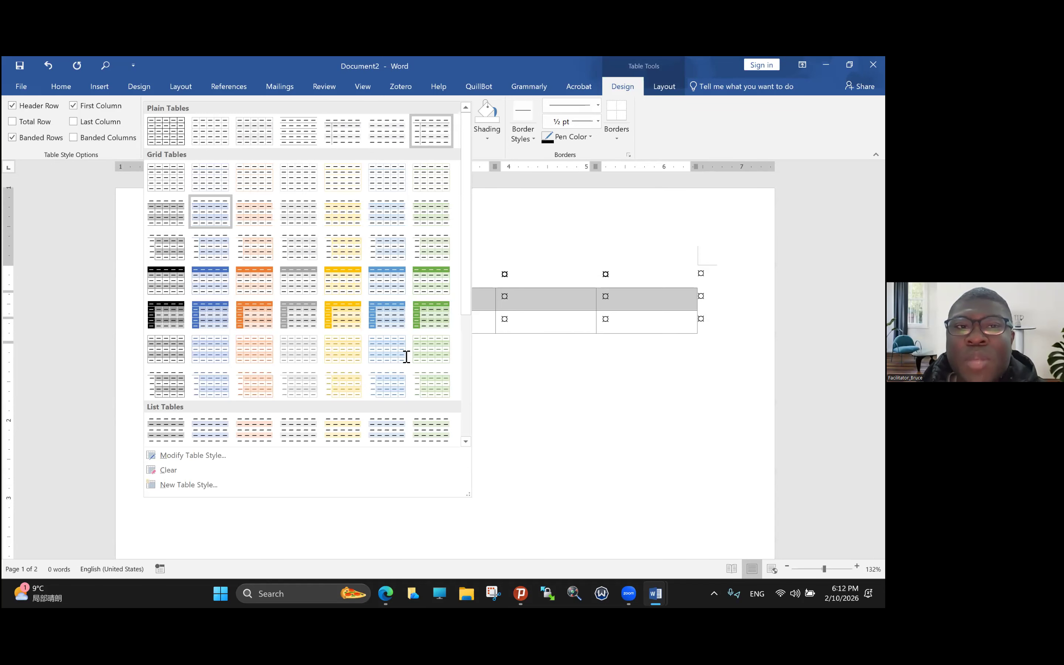
scroll(406, 354, "down", 2)
left_click(406, 355)
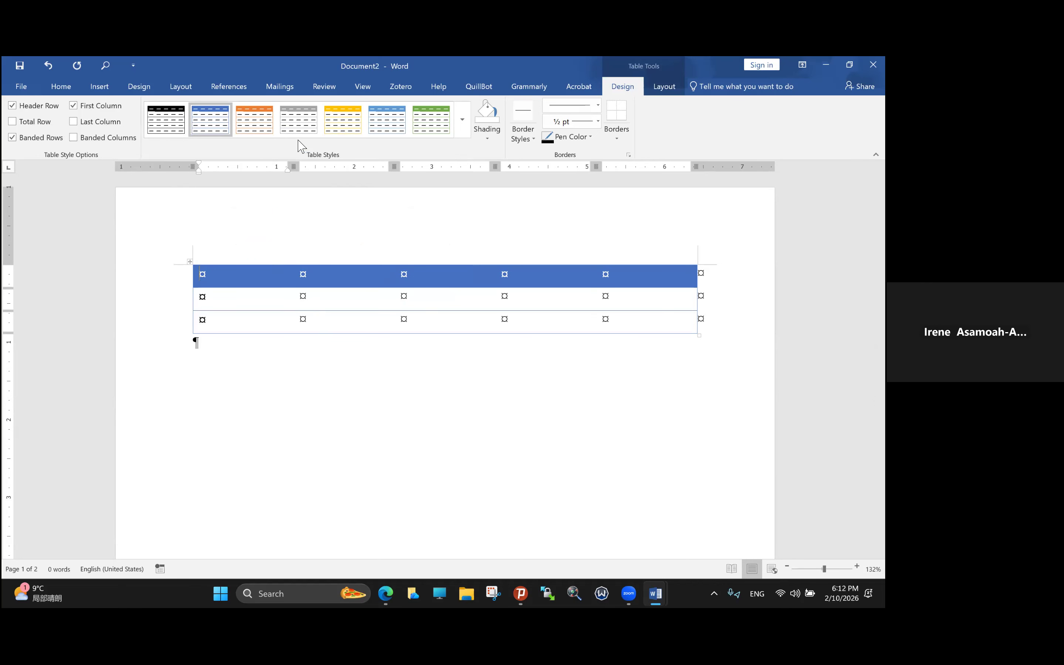
Browse the table styles, try Plain Table 2 and return the table to the basic style with full black gridlines.
left_click(462, 120)
scroll(298, 293, "down", 3)
scroll(298, 145, "down", 1)
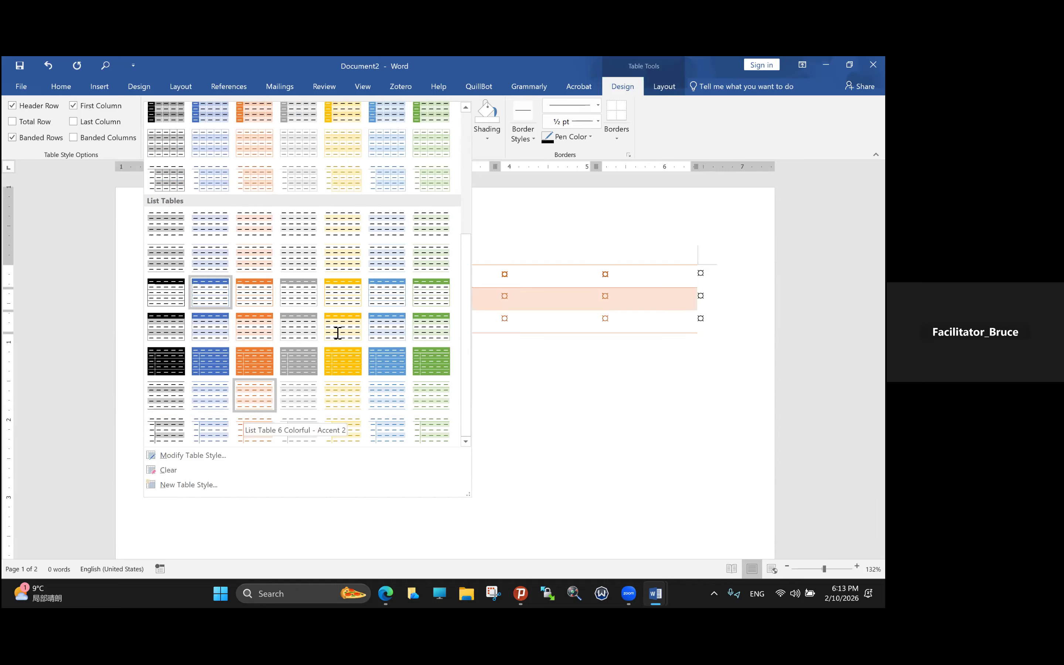
scroll(338, 336, "up", 5)
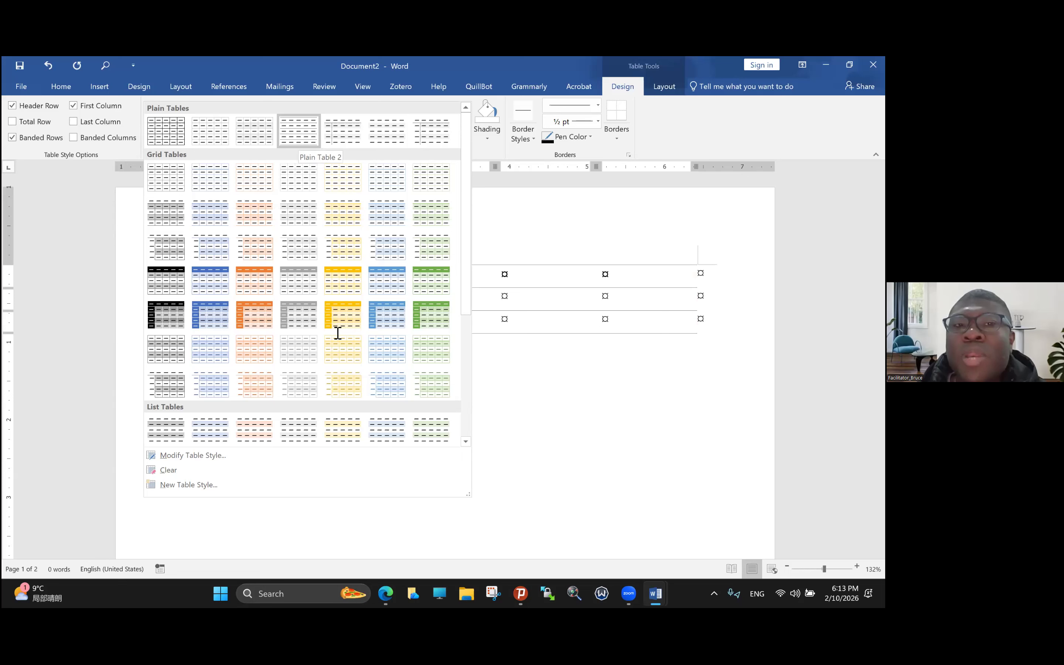
key("Escape")
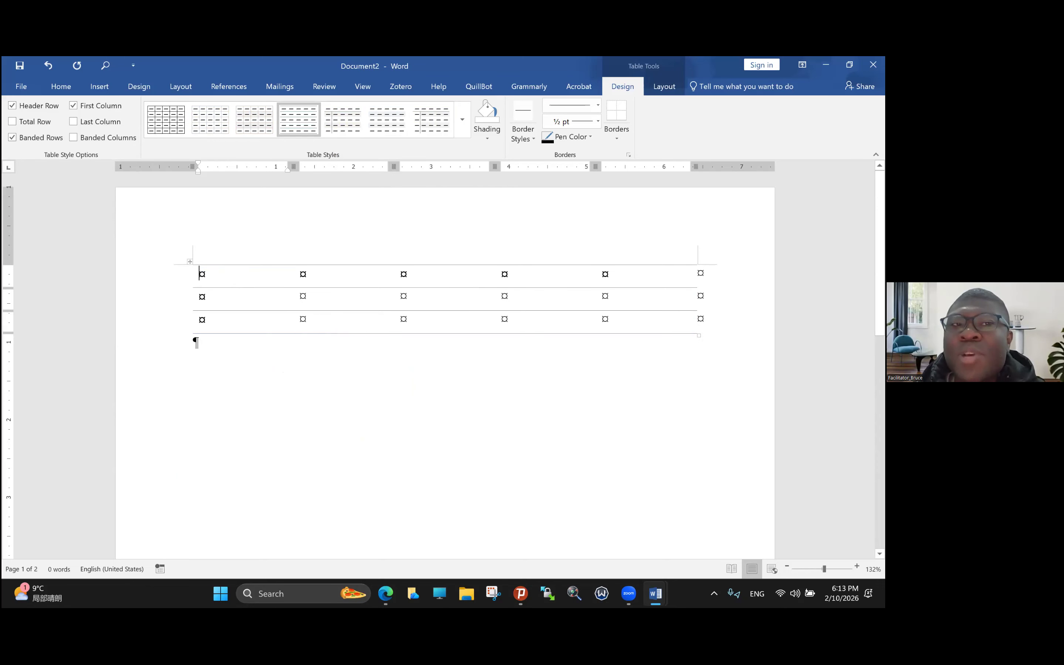
left_click(169, 121)
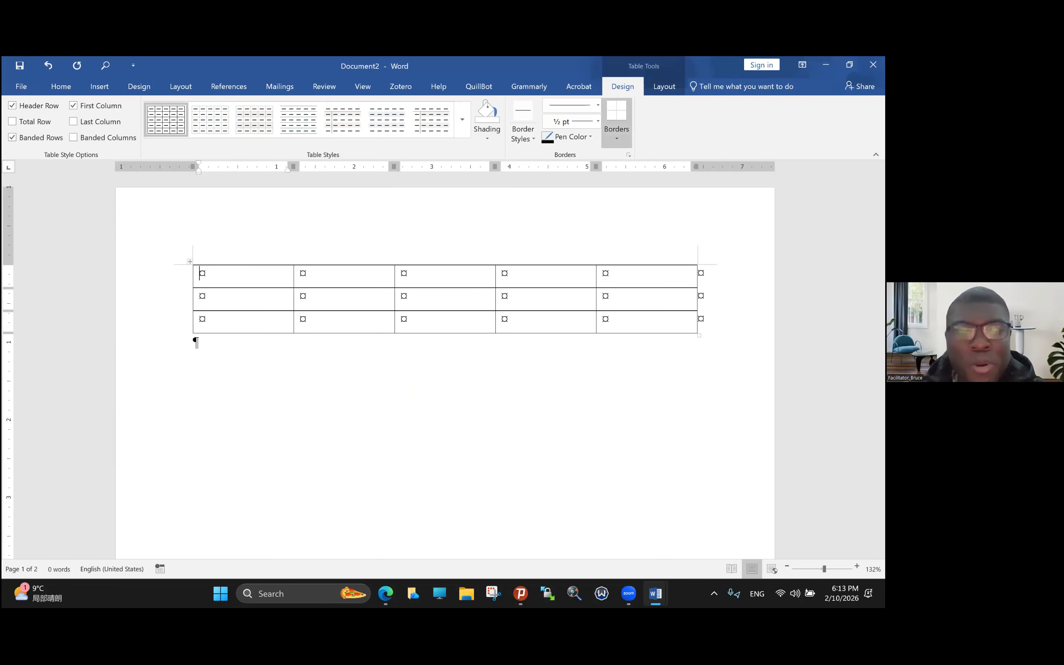
Enter the headings Reference and Year in the first two cells of the table's header row.
key("Caps_Lock")
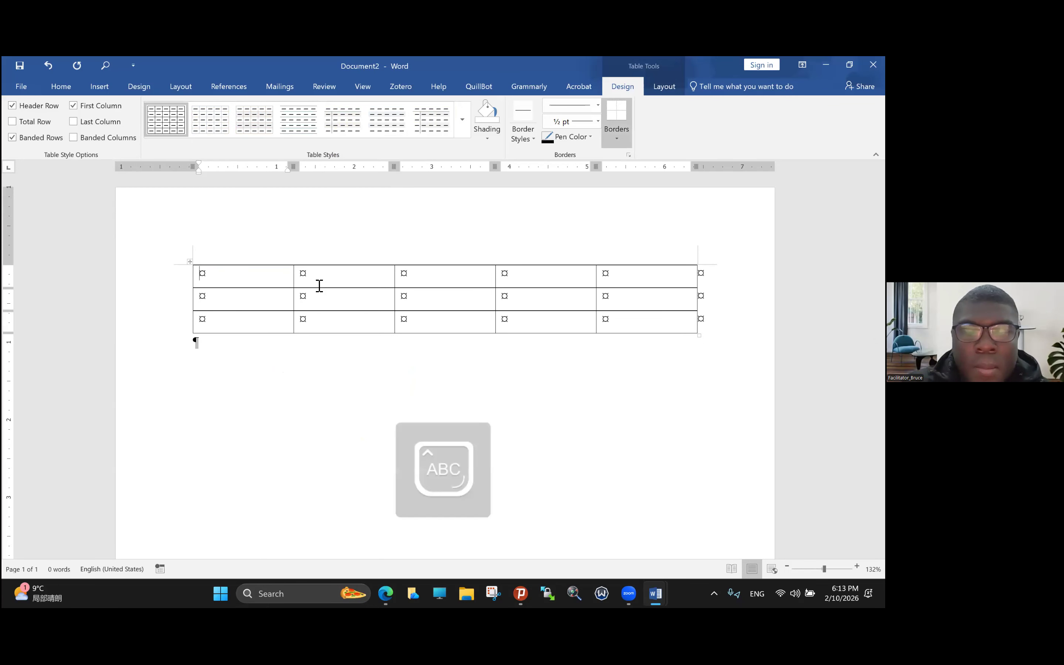
type("R")
key("Caps_Lock")
type("efere")
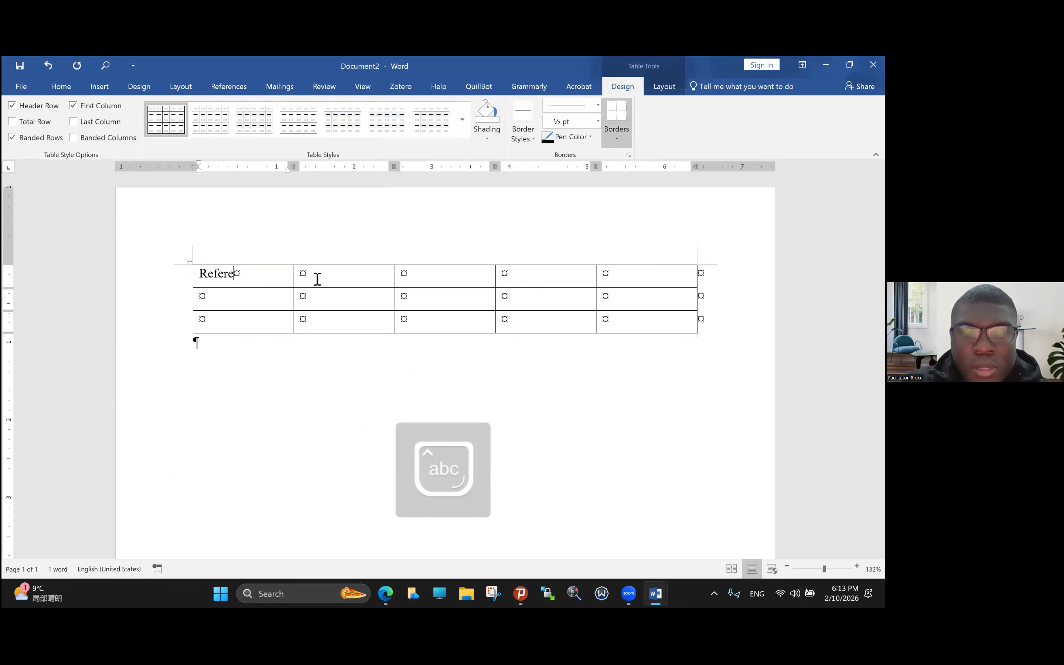
type("ncec")
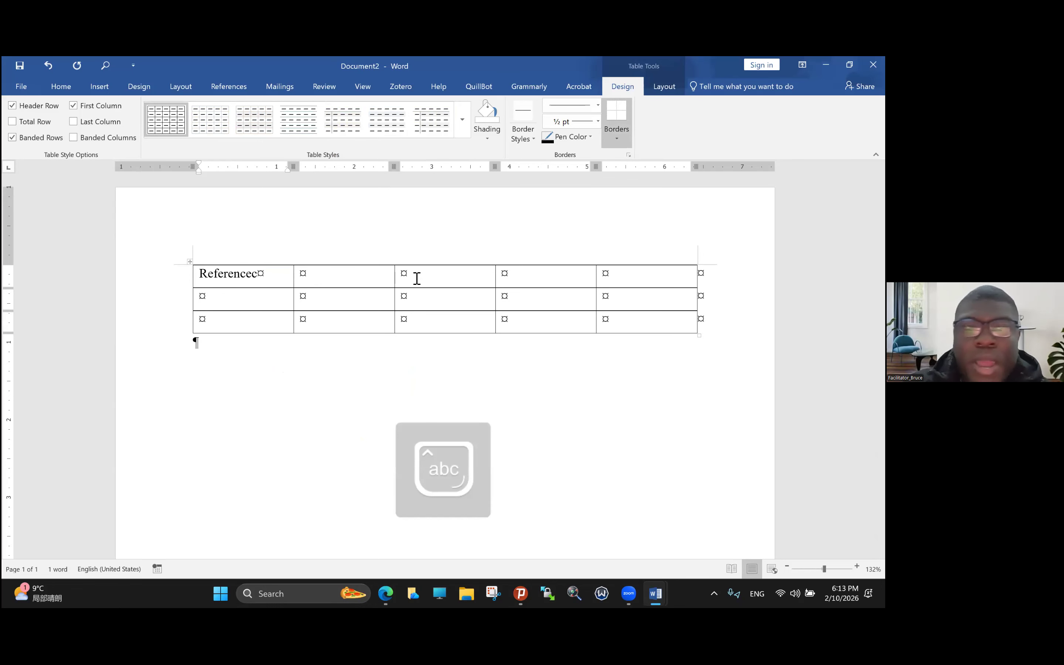
key("BackSpace")
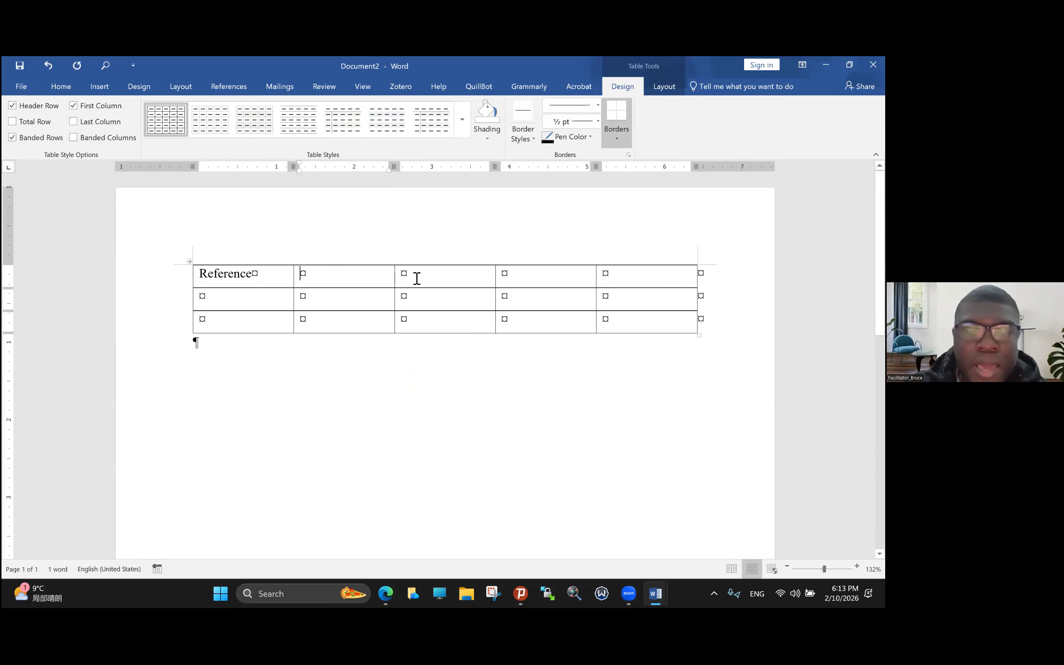
key("Caps_Lock")
type("Y")
key("Caps_Lock")
type("ear")
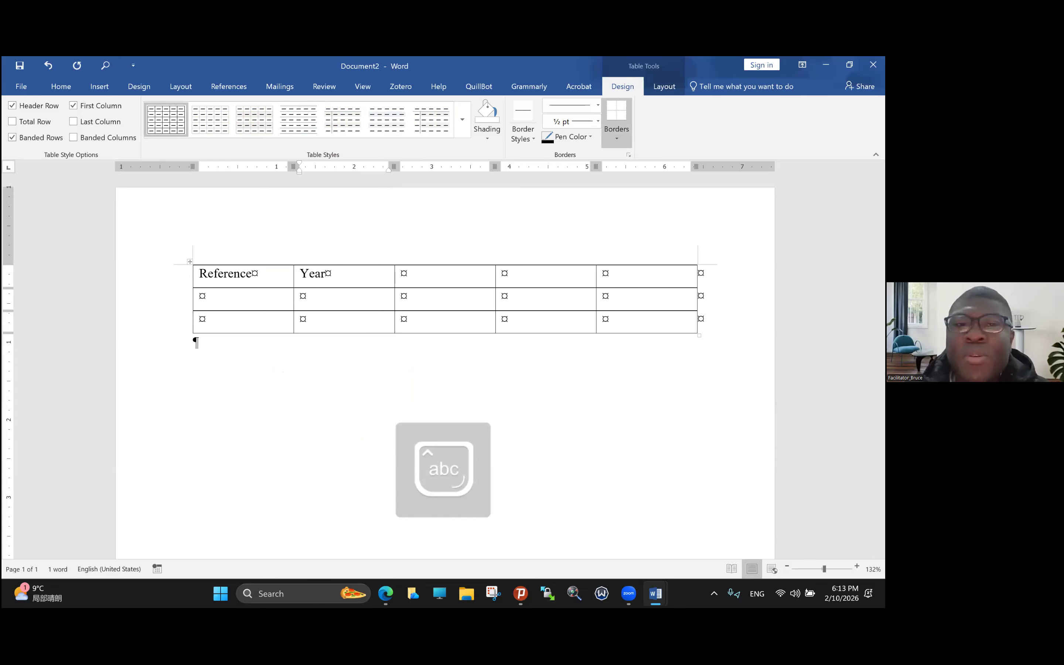
Fill the remaining three header cells with Objective, Method and Conclusion.
left_click(418, 277)
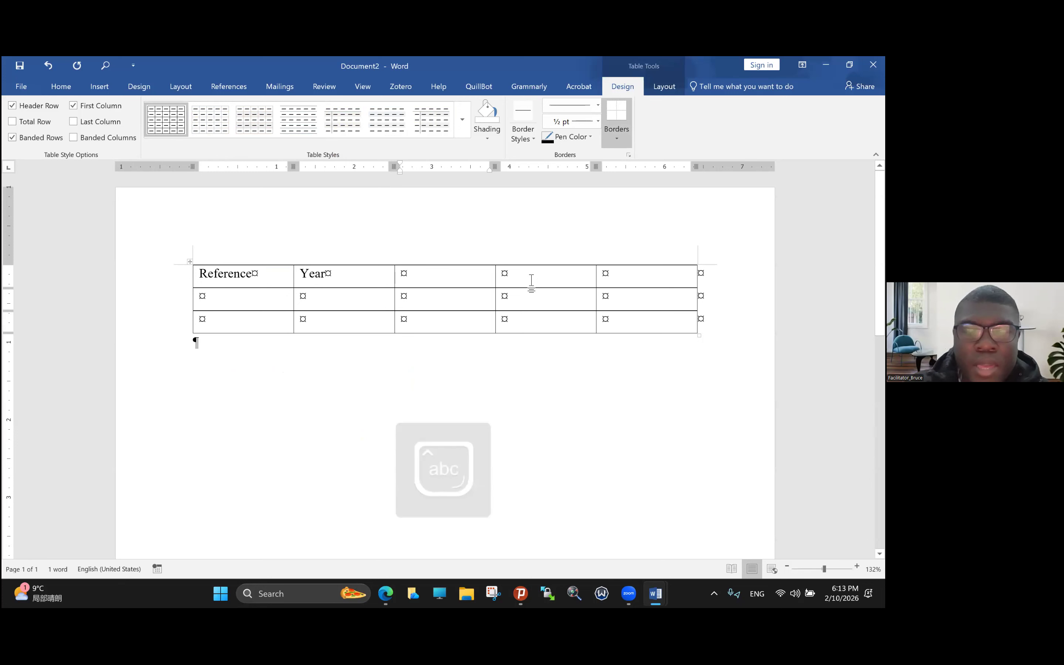
type("Ob")
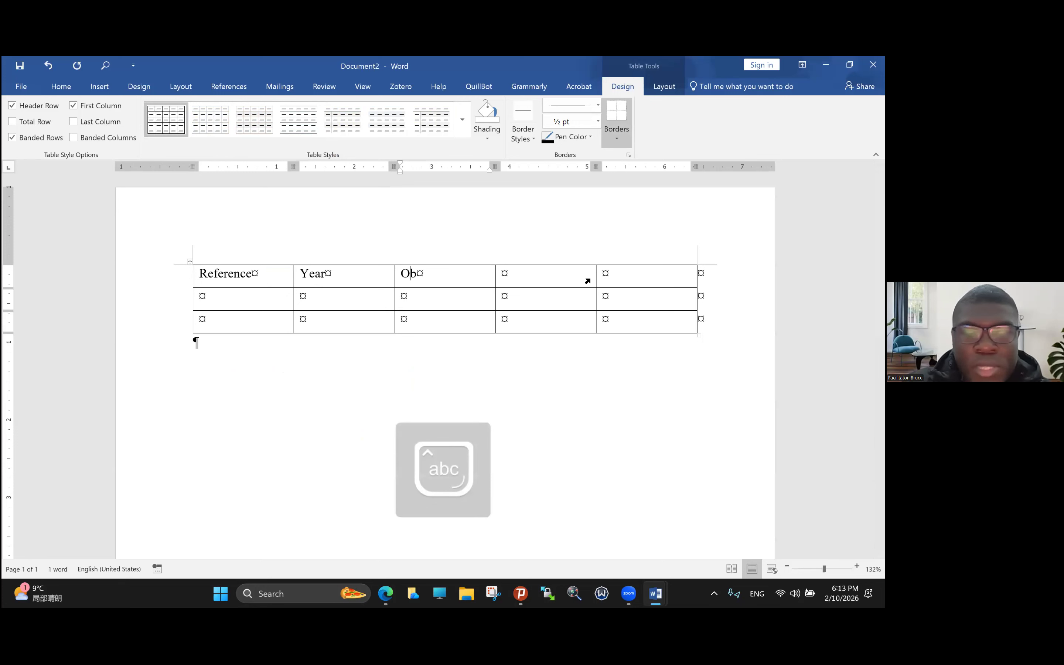
type("jective")
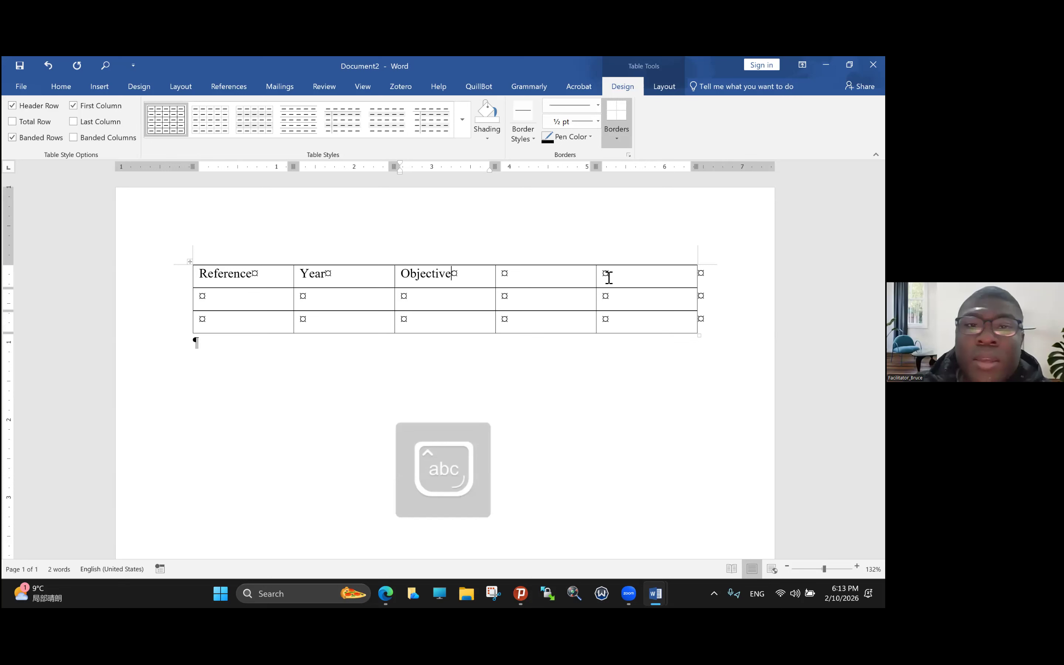
type("Method")
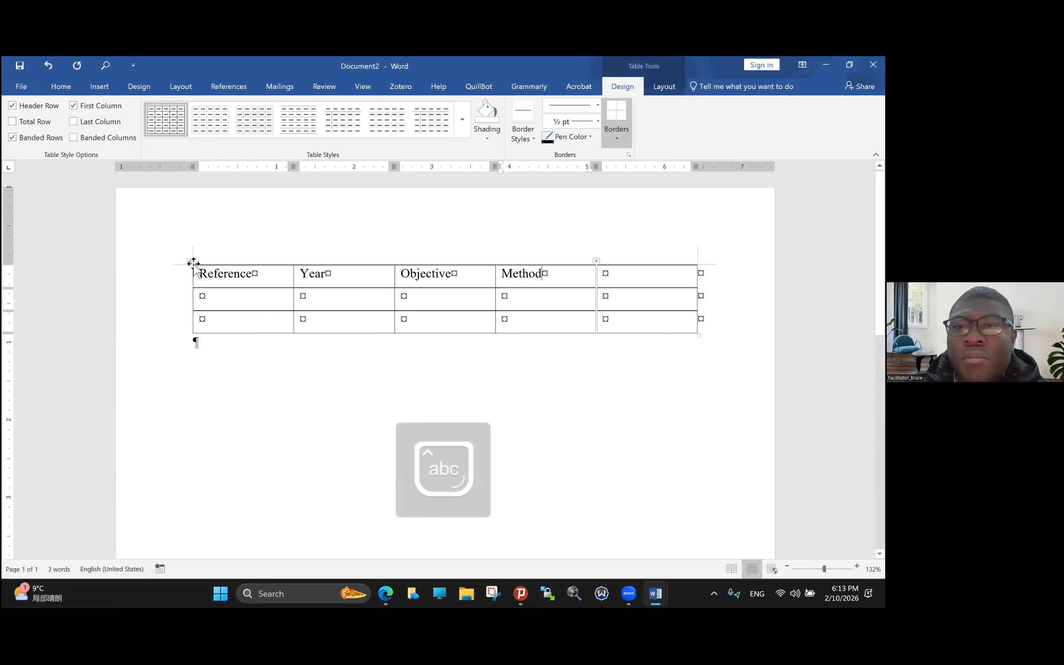
key("Tab")
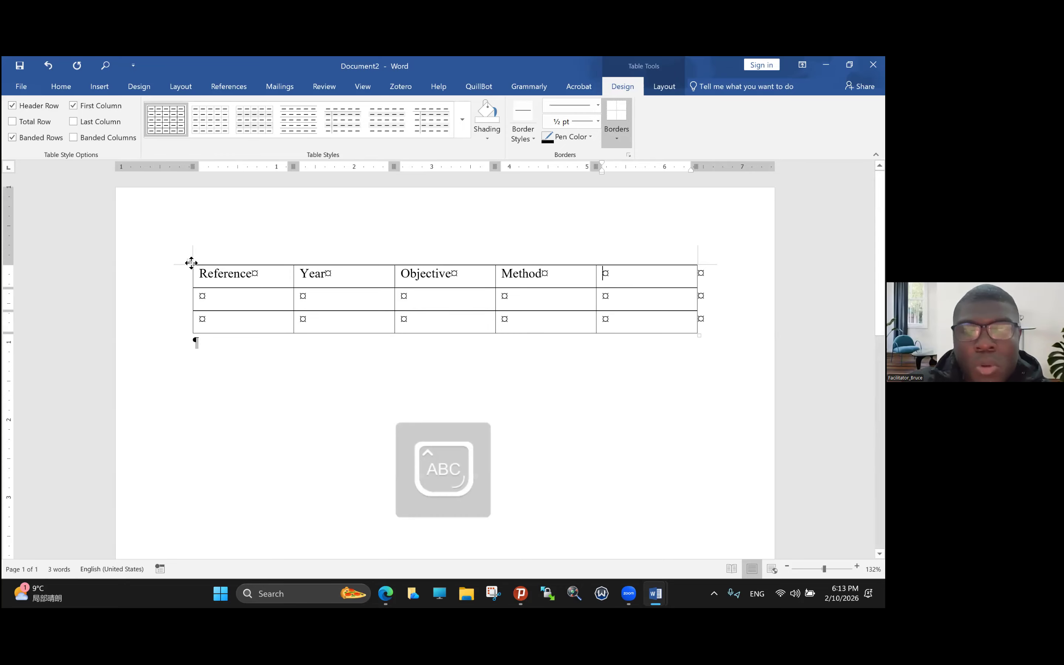
type("Conclusion")
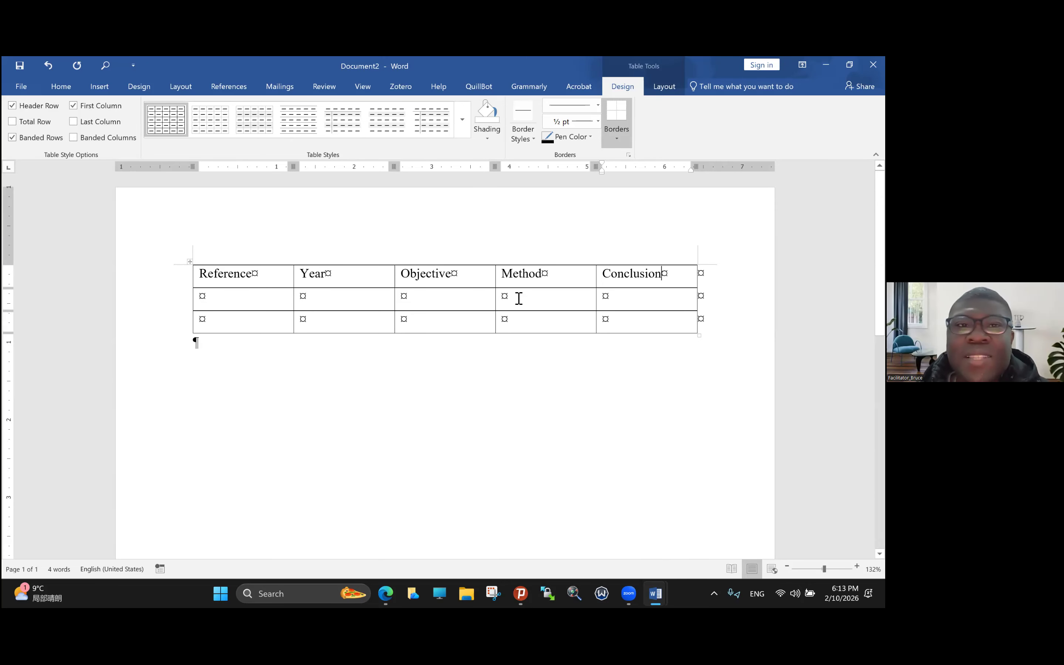
Apply the Plain Table 2 style to the whole table.
key("ctrl+a")
left_click(298, 120)
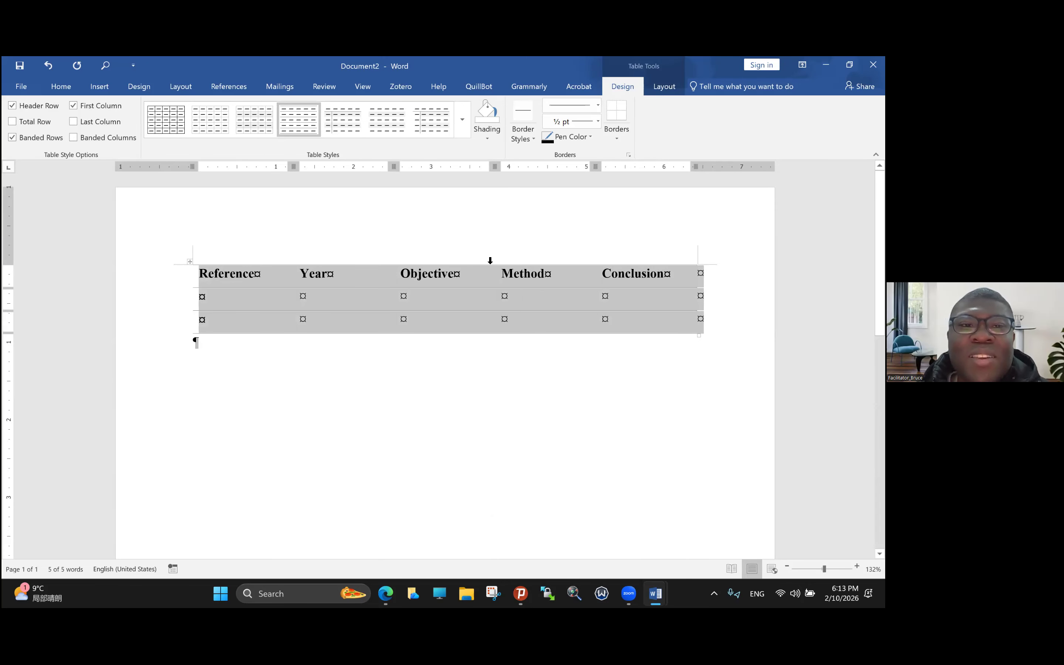
left_click(229, 298)
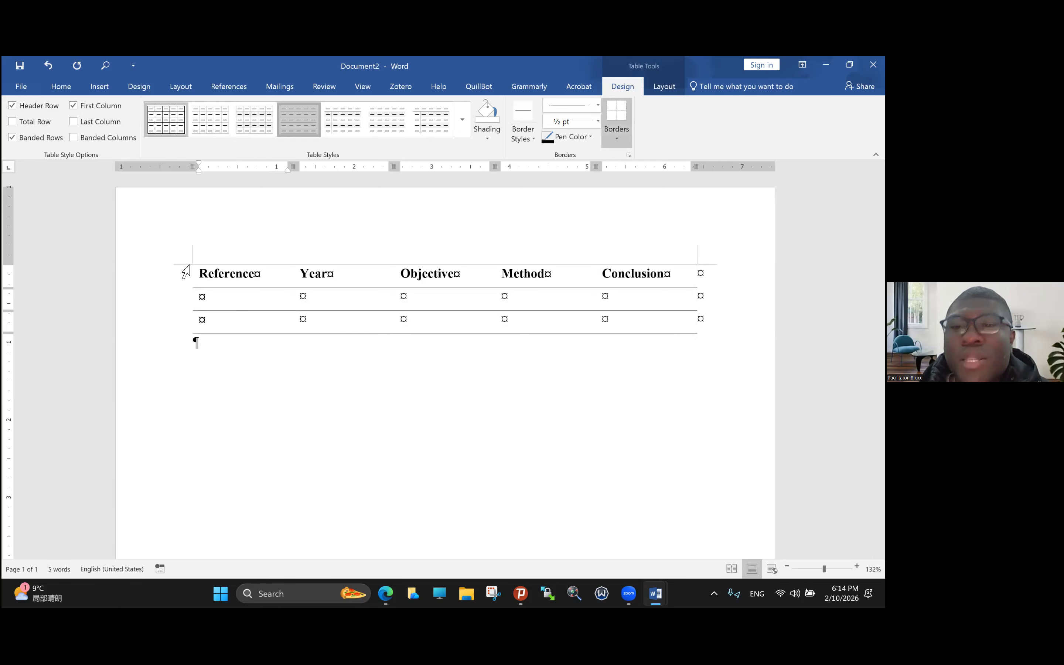
left_click(299, 119)
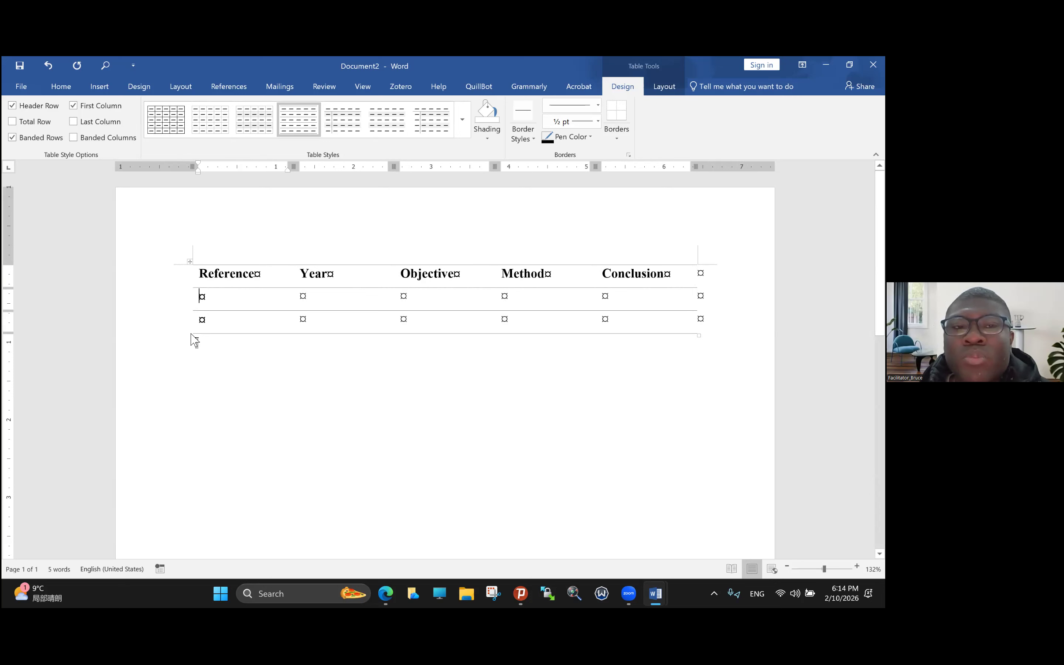
Add six empty rows at the end of the table.
mouse_move(192, 338)
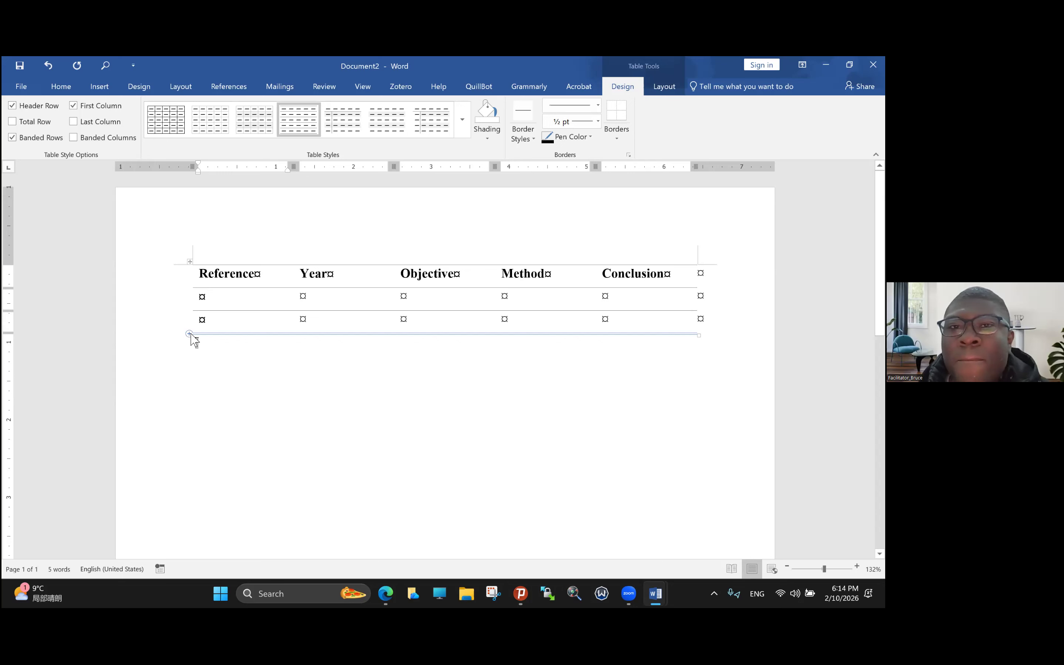
left_click(190, 334)
left_click(189, 334)
left_click(189, 334)
left_click(190, 333)
left_click(190, 334)
left_click(189, 334)
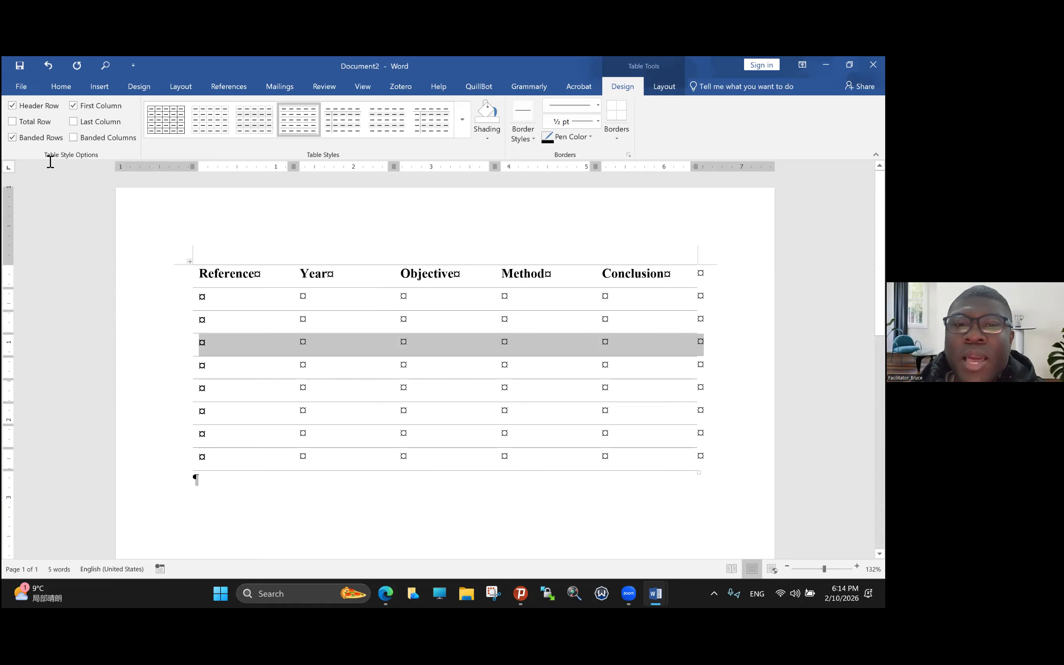
Select the seven rows directly below the header and turn off the table's Banded Rows option.
left_click(182, 299)
left_click(207, 365)
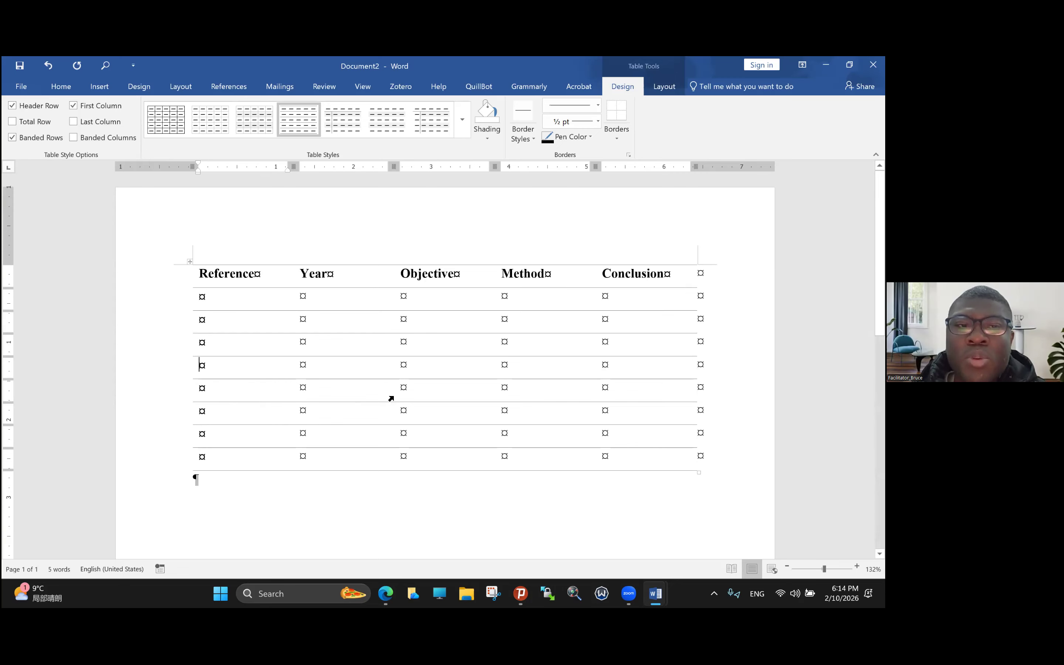
left_click_drag(184, 301, 184, 434)
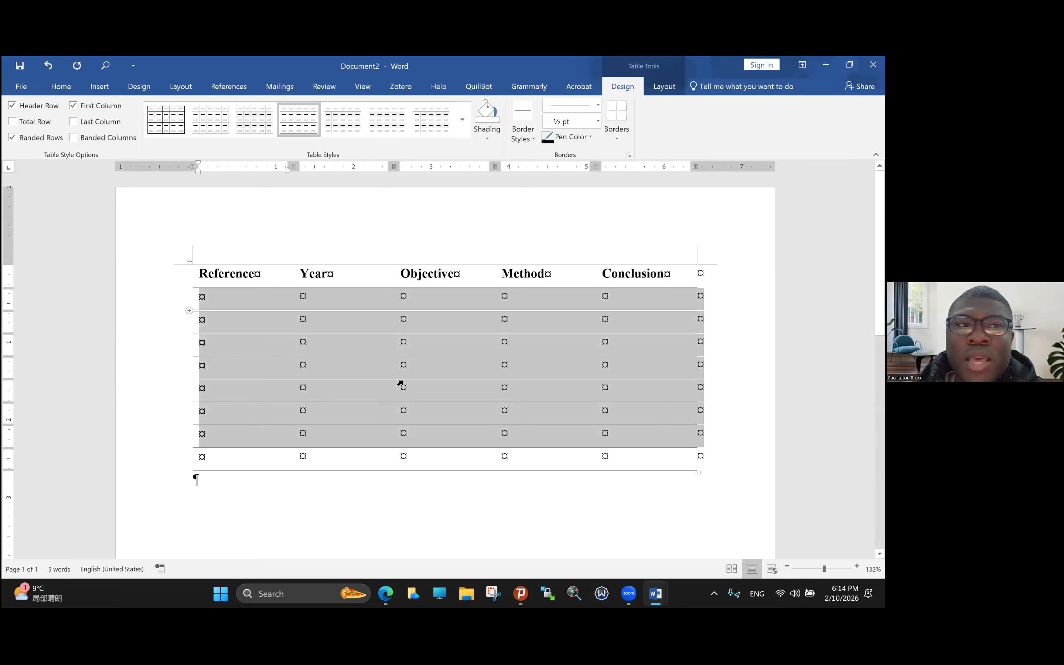
left_click(12, 138)
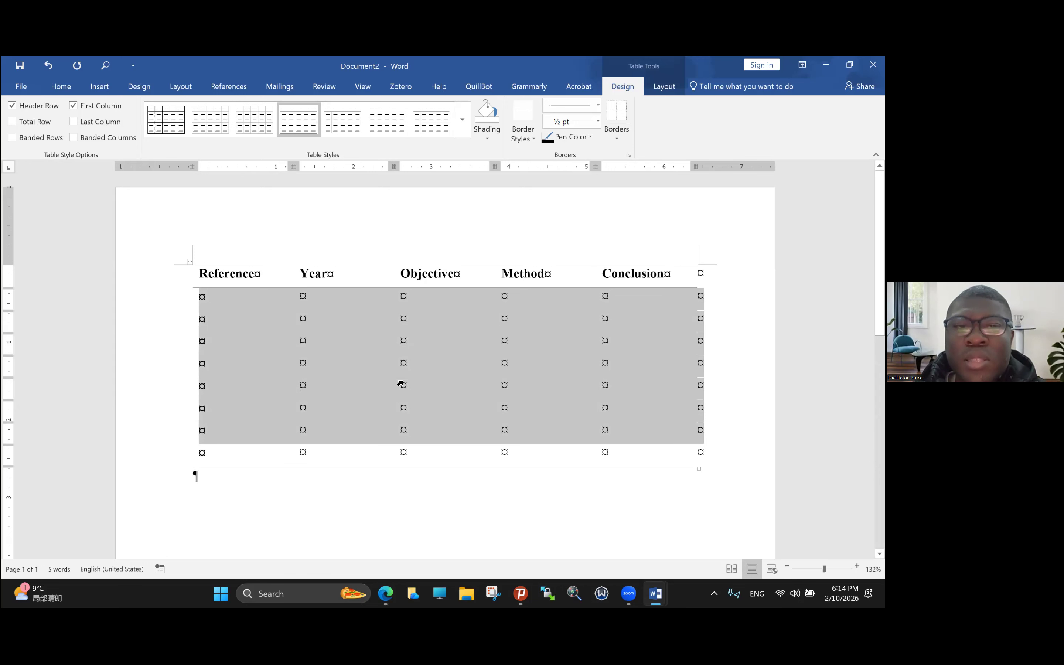
left_click(216, 320)
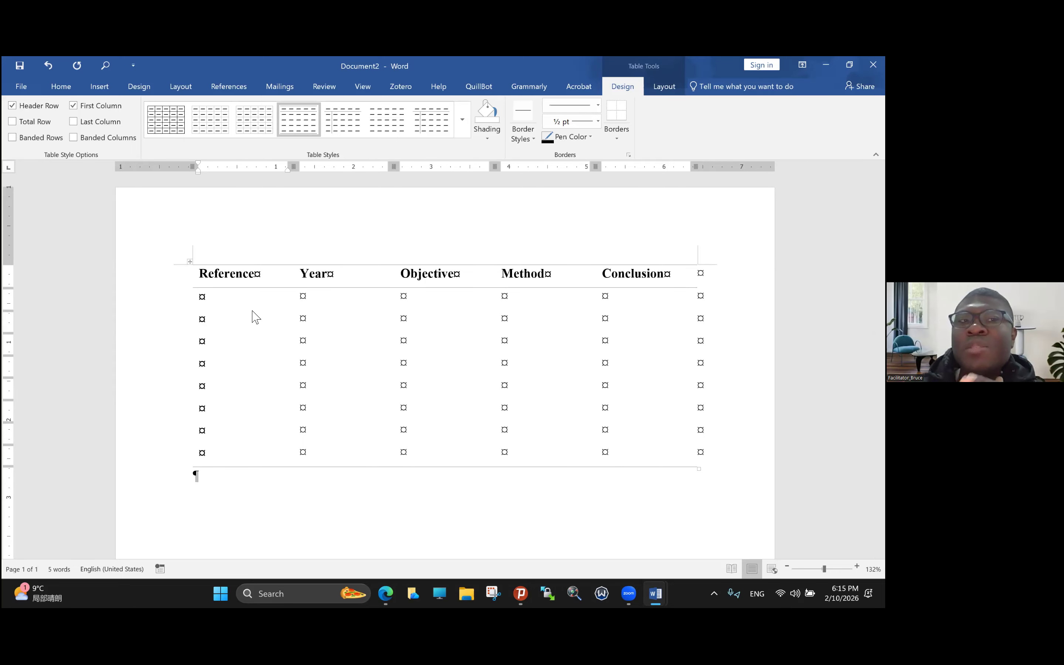
left_click(13, 138)
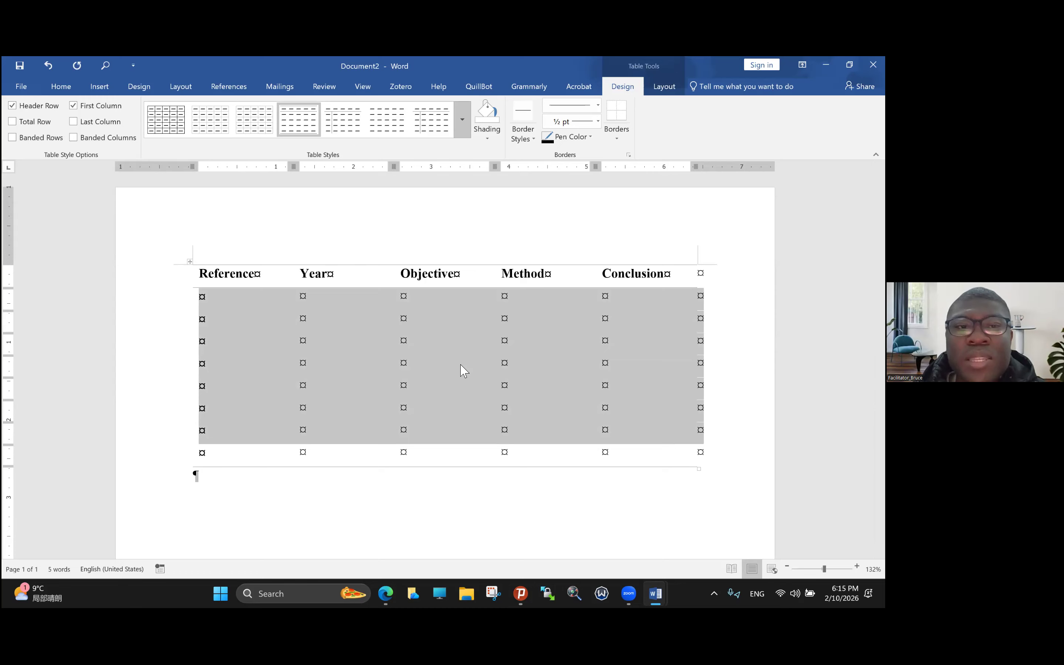
left_click(462, 120)
scroll(572, 385, "down", 5)
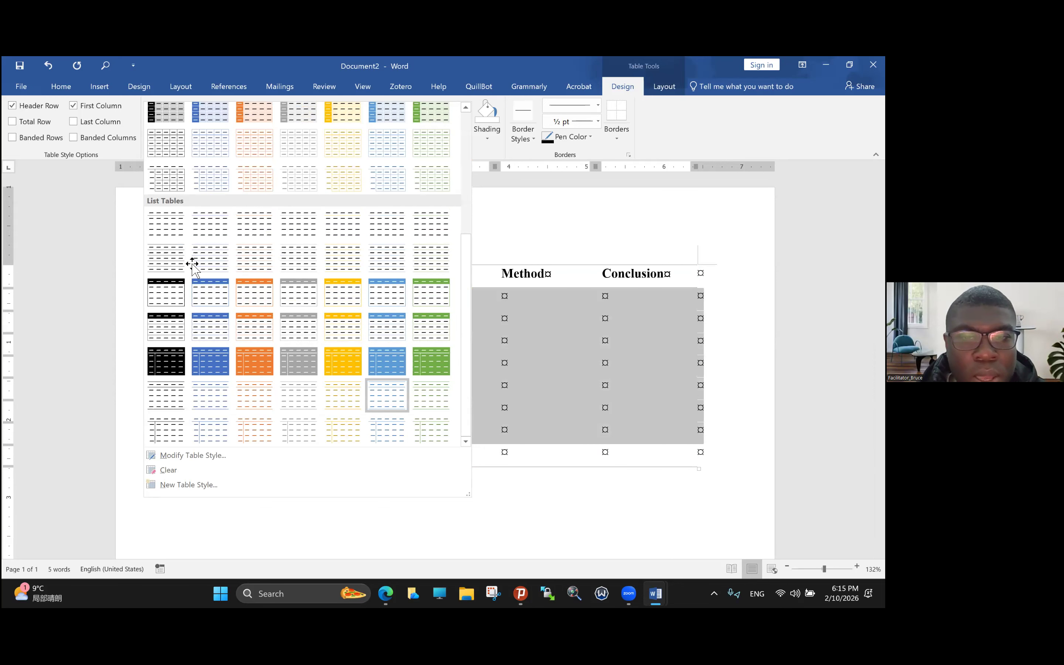
scroll(192, 263, "up", 5)
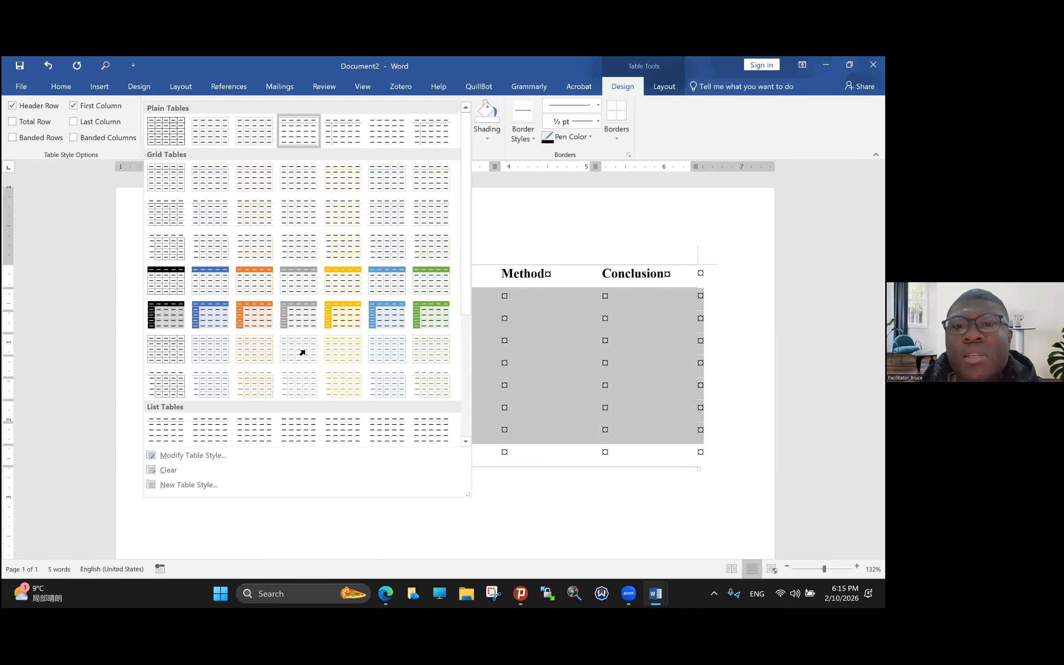
key("Escape")
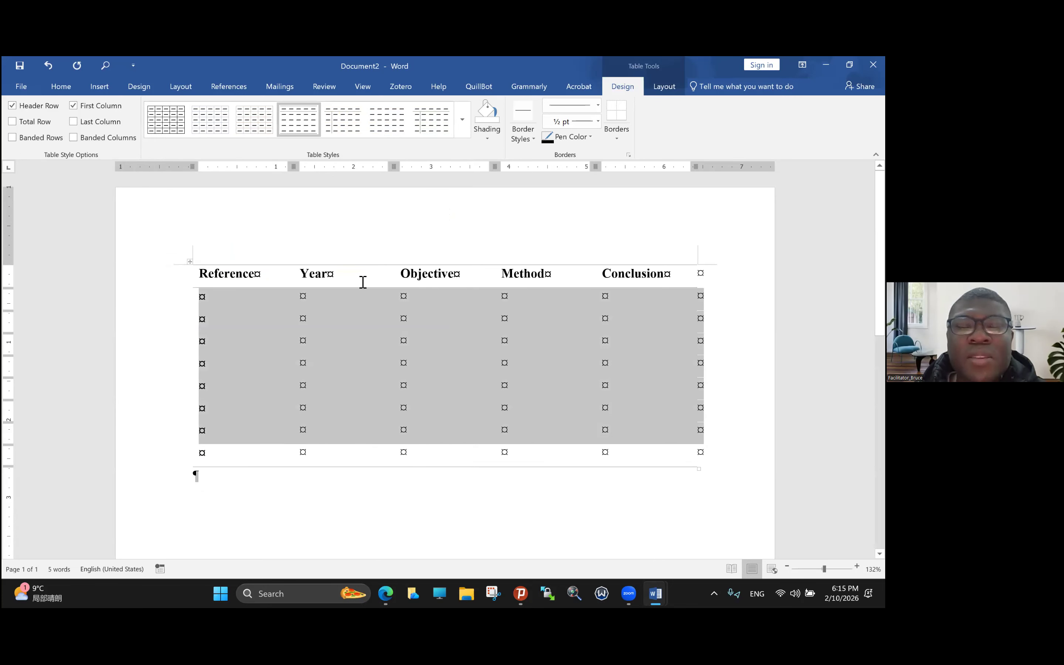
Undo the change that turned off the table's Banded Rows option.
left_click(189, 261)
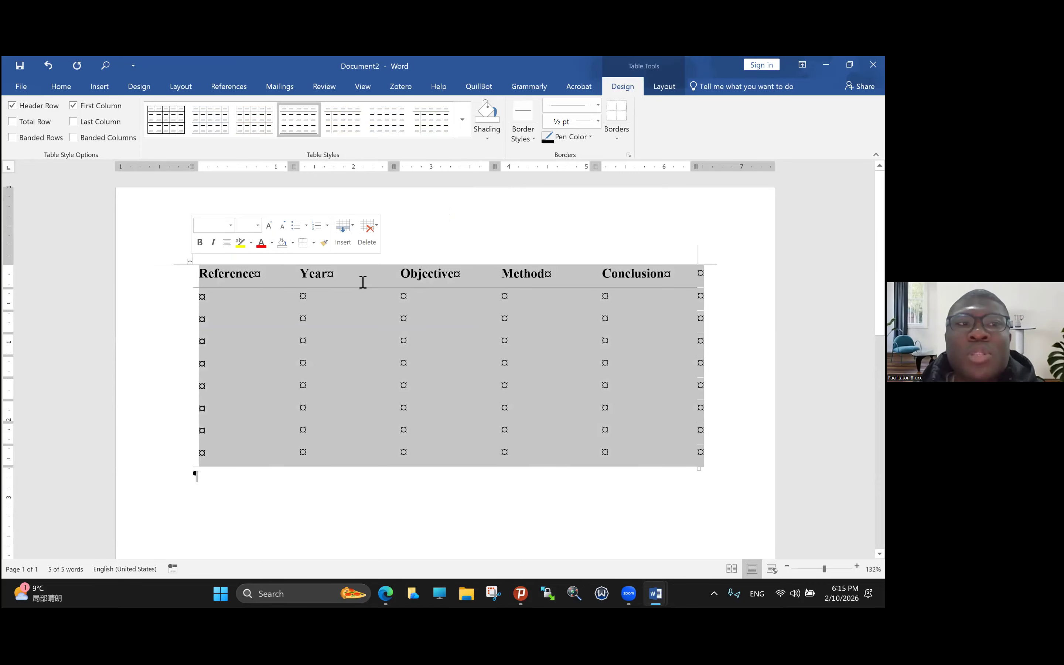
key("ctrl+z")
key("ctrl+z")
key("ctrl+z")
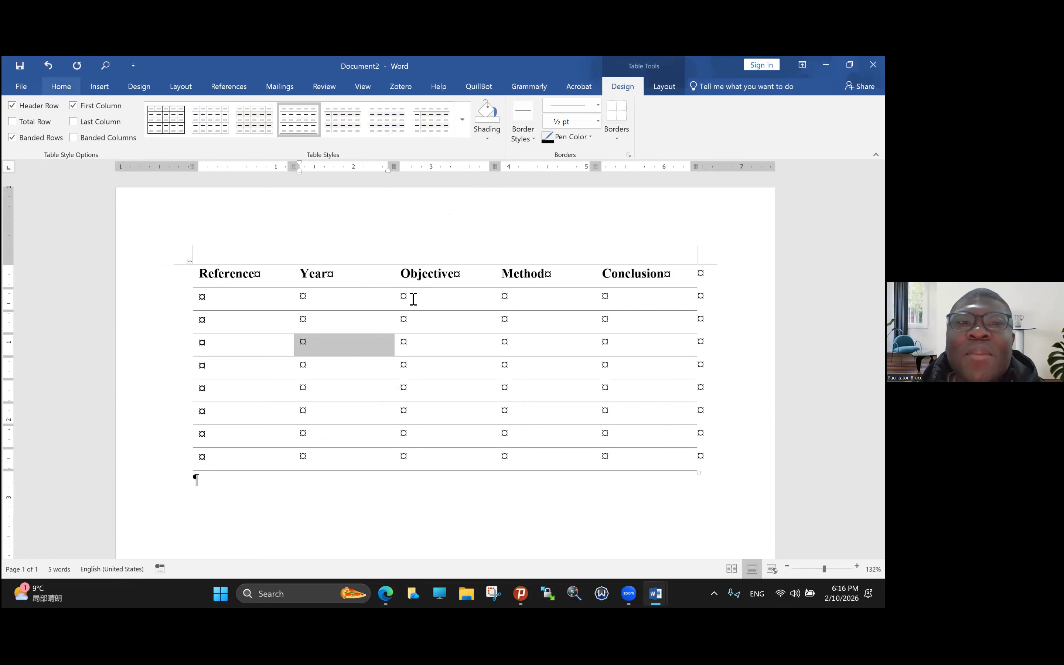
left_click(61, 86)
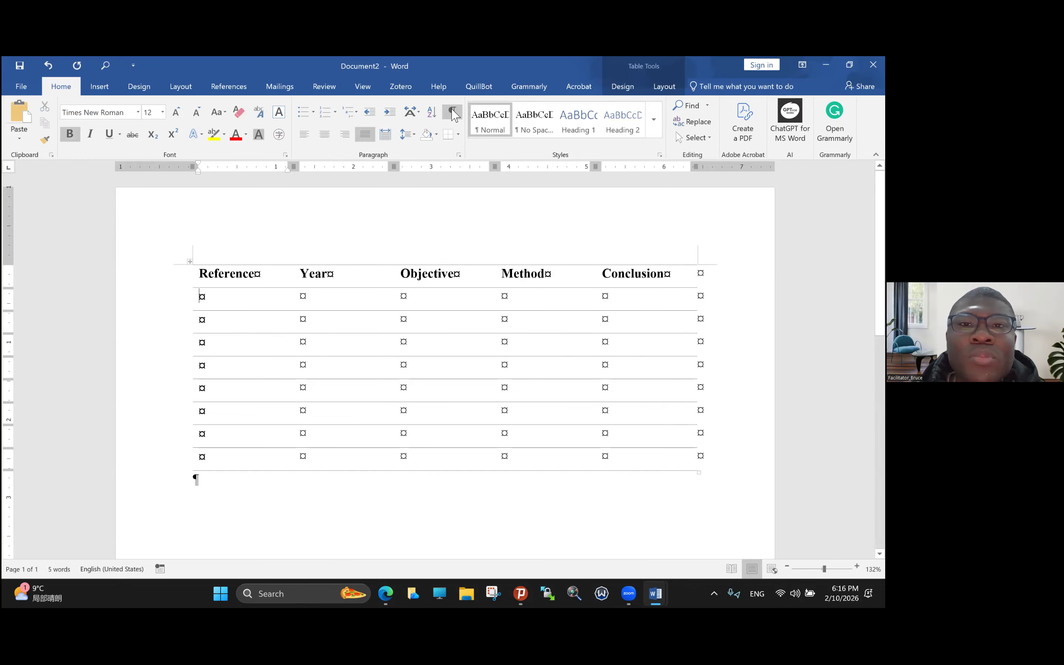
left_click_drag(203, 298, 651, 457)
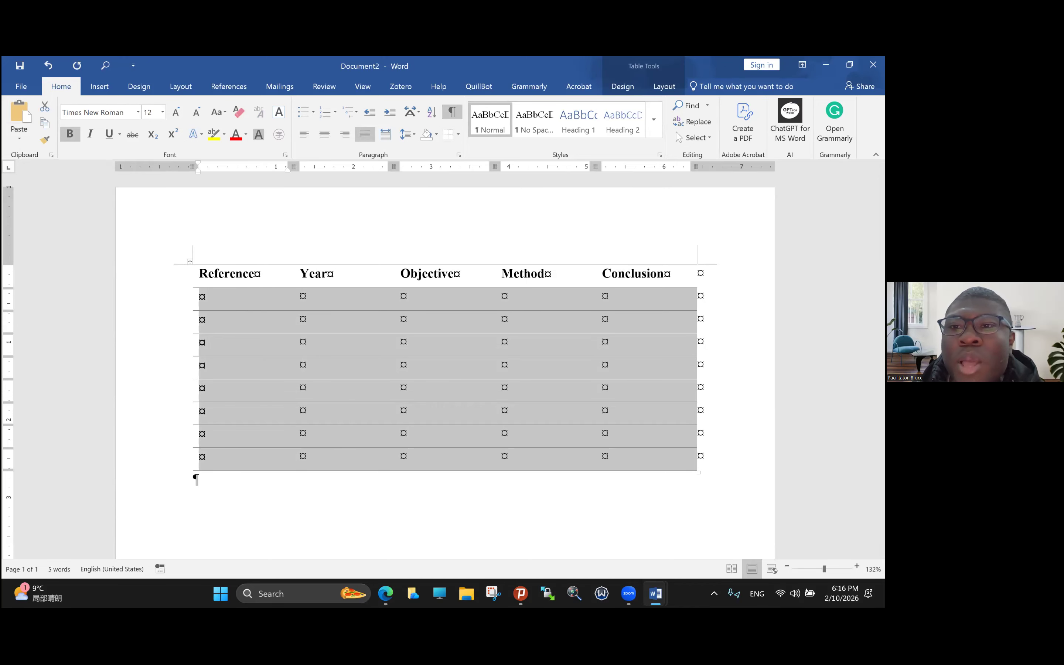
left_click(699, 319)
key("Left")
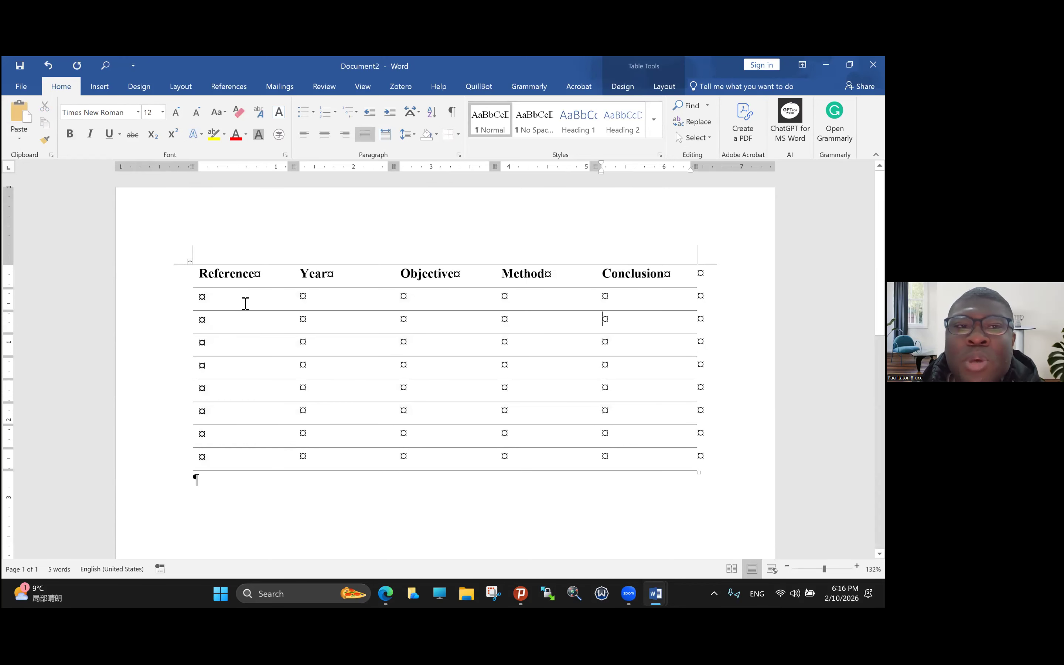
Enter the sample text "Nms m s" in the first cell below Reference and erase it again.
left_click(245, 302)
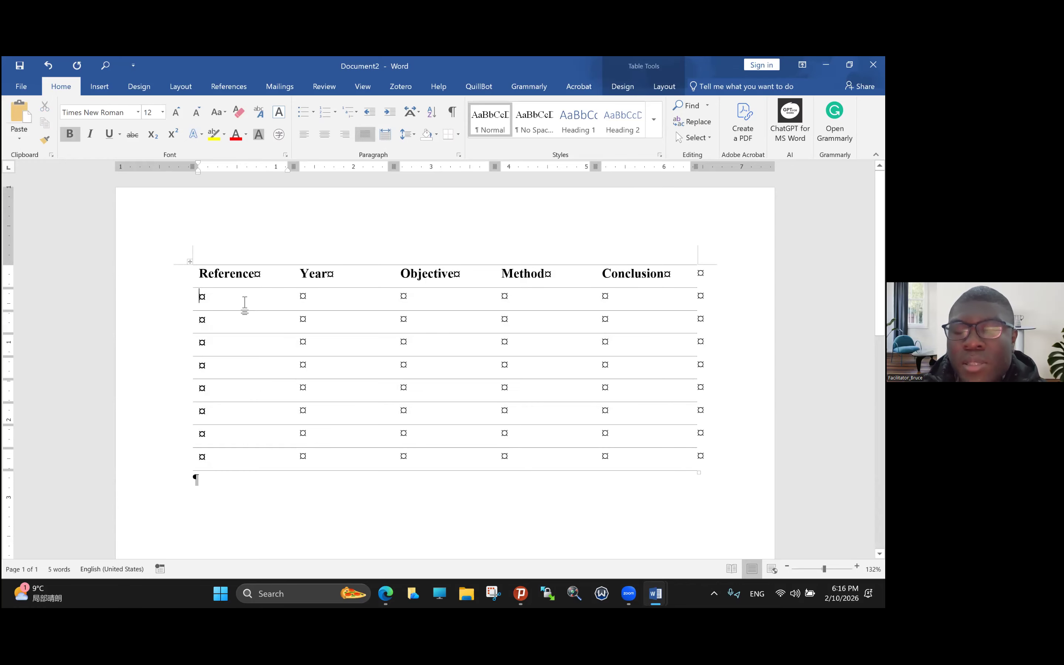
type("Nms m s")
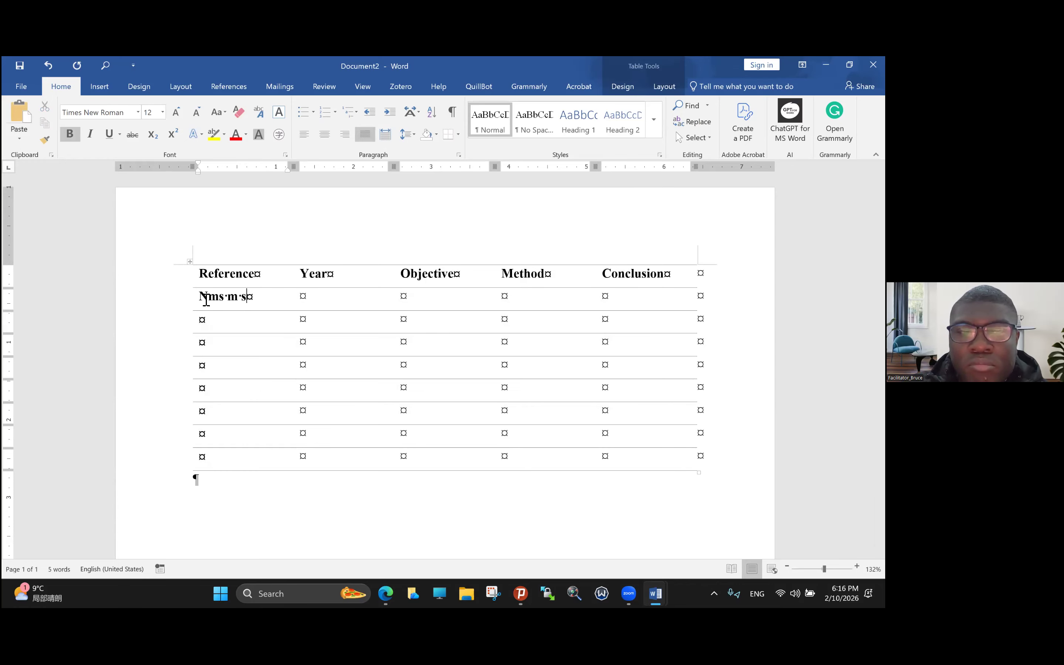
key("BackSpace")
key("BackSpace")
key("BackSpace")
key("BackSpace")
key("BackSpace")
key("BackSpace")
key("BackSpace")
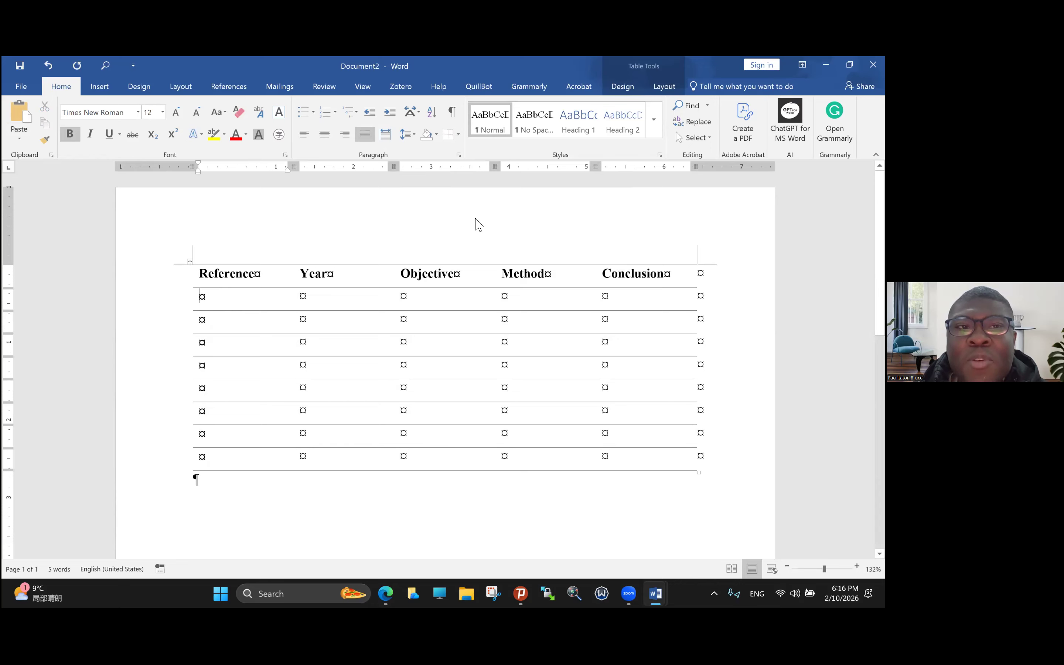
Apply All Borders to the whole literature review table.
key("ctrl+a")
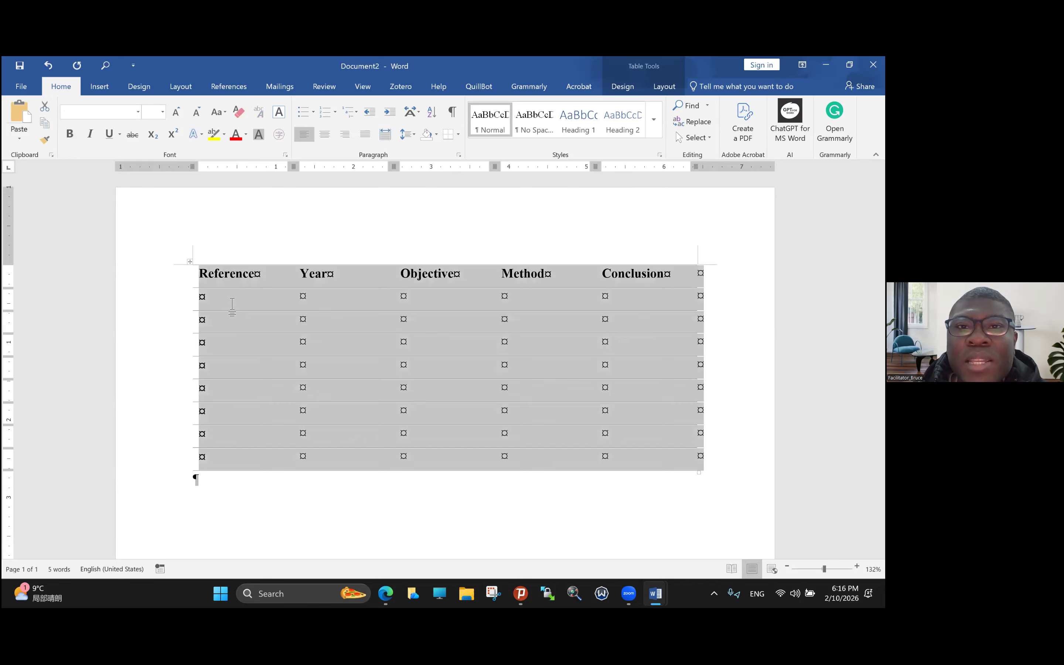
left_click(458, 134)
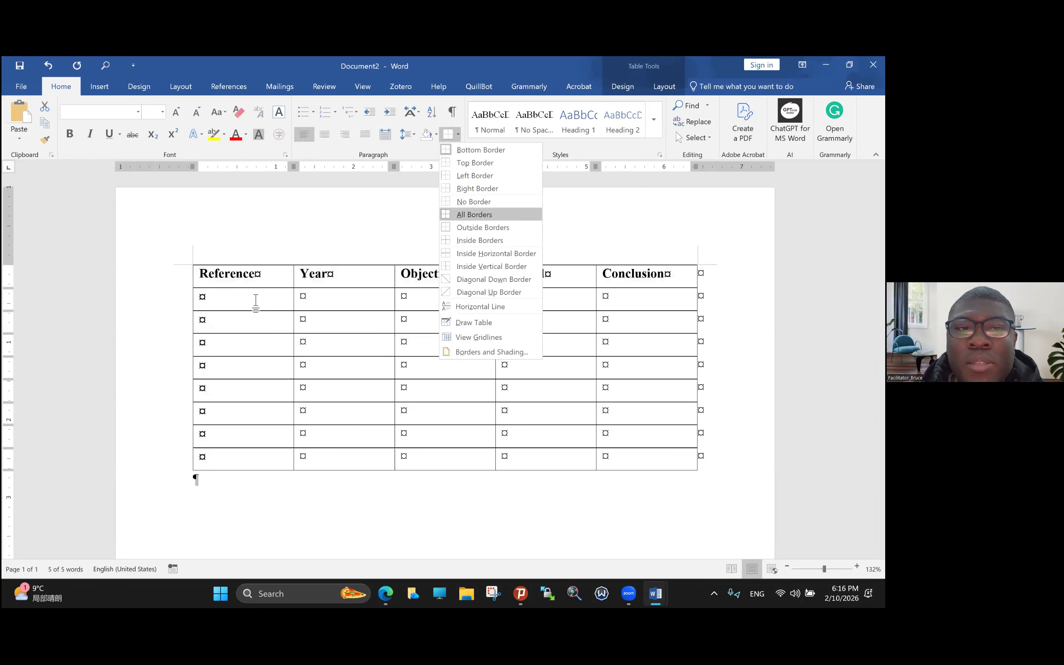
key("Return")
left_click(256, 303)
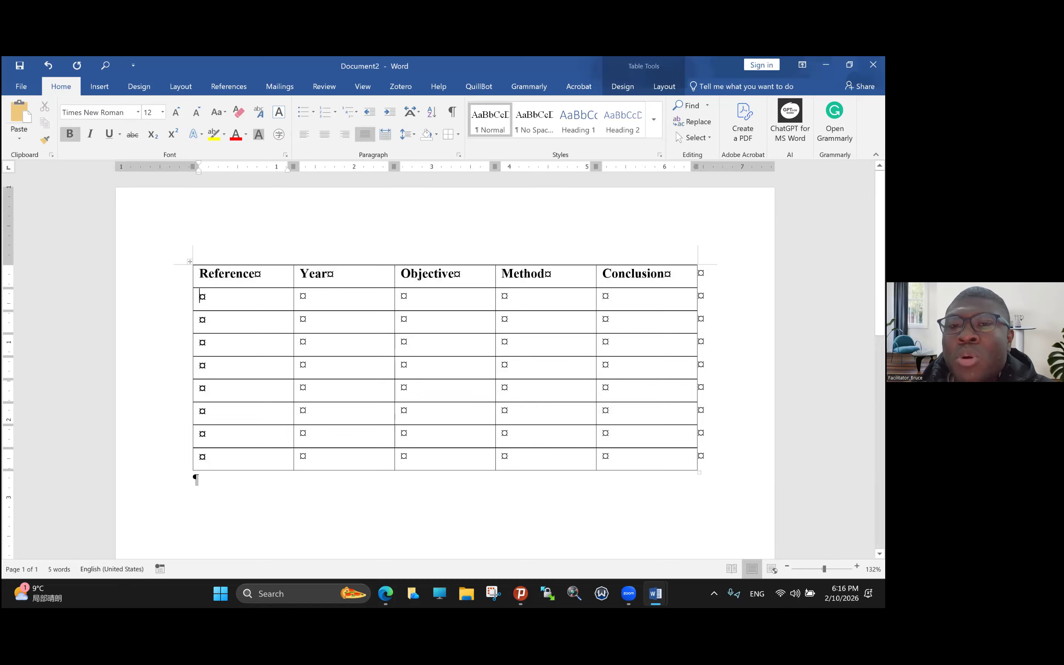
left_click(711, 288)
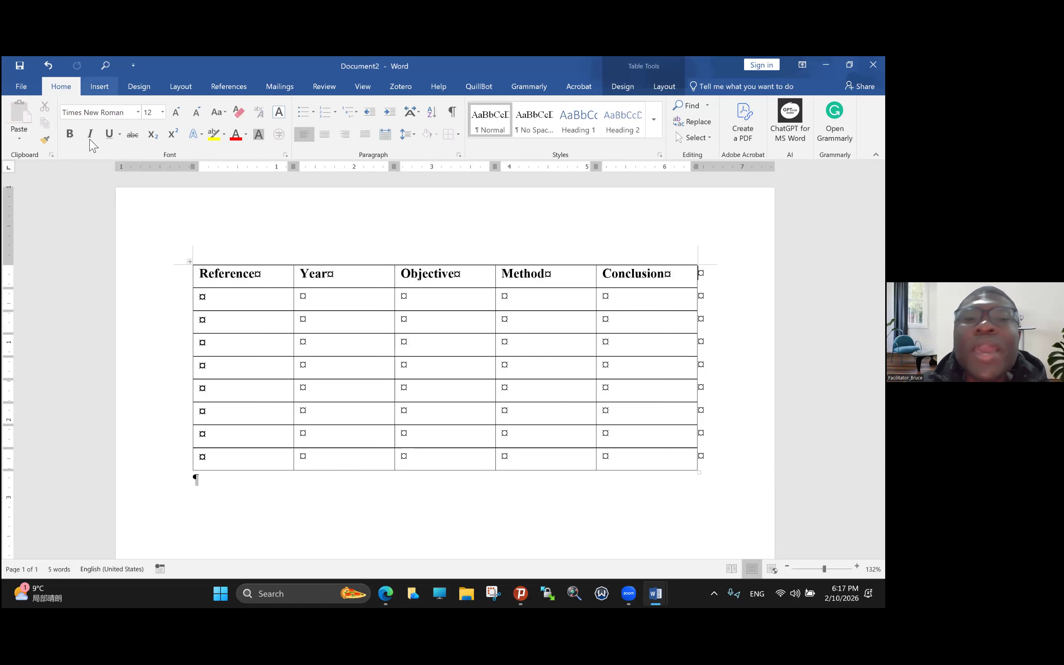
scroll(92, 145, "down", 1)
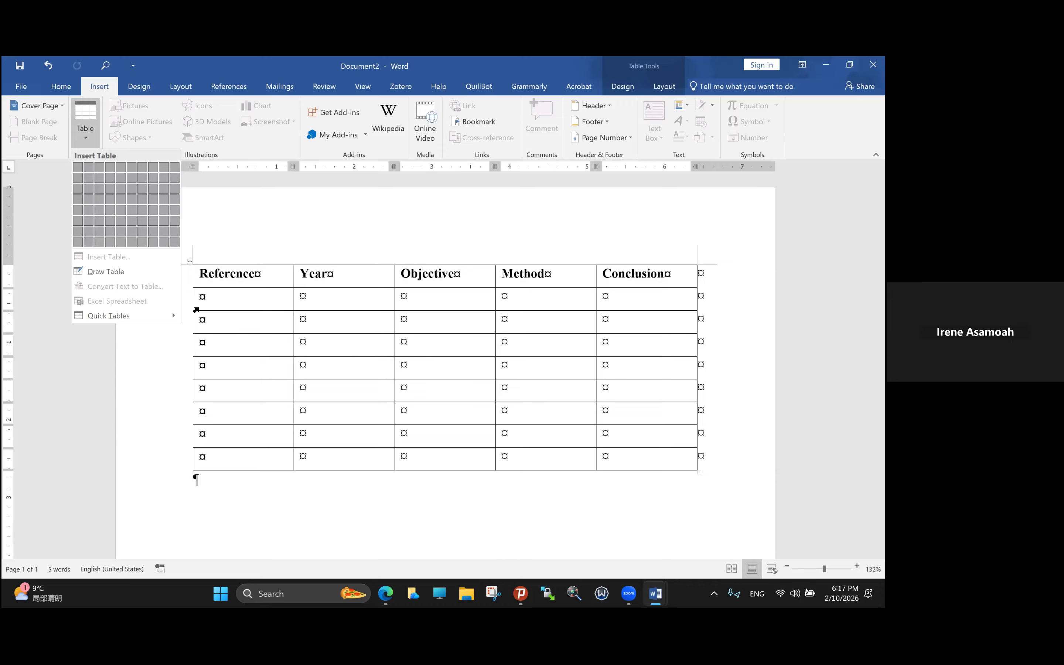
left_click(243, 318)
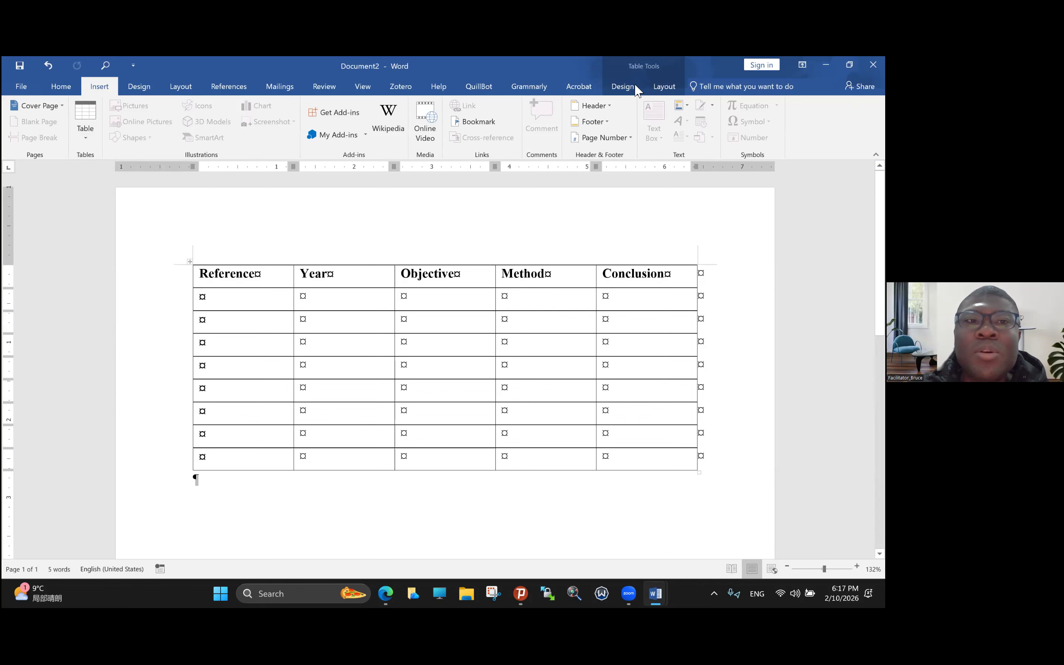
Undo the All Borders formatting on the table.
left_click(190, 261)
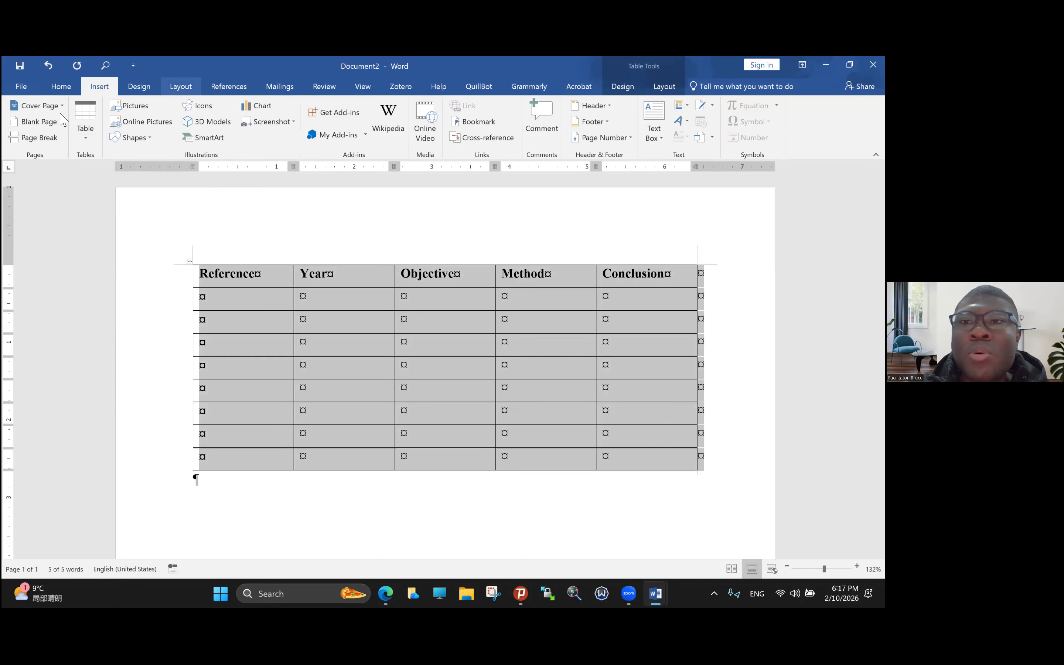
left_click(664, 87)
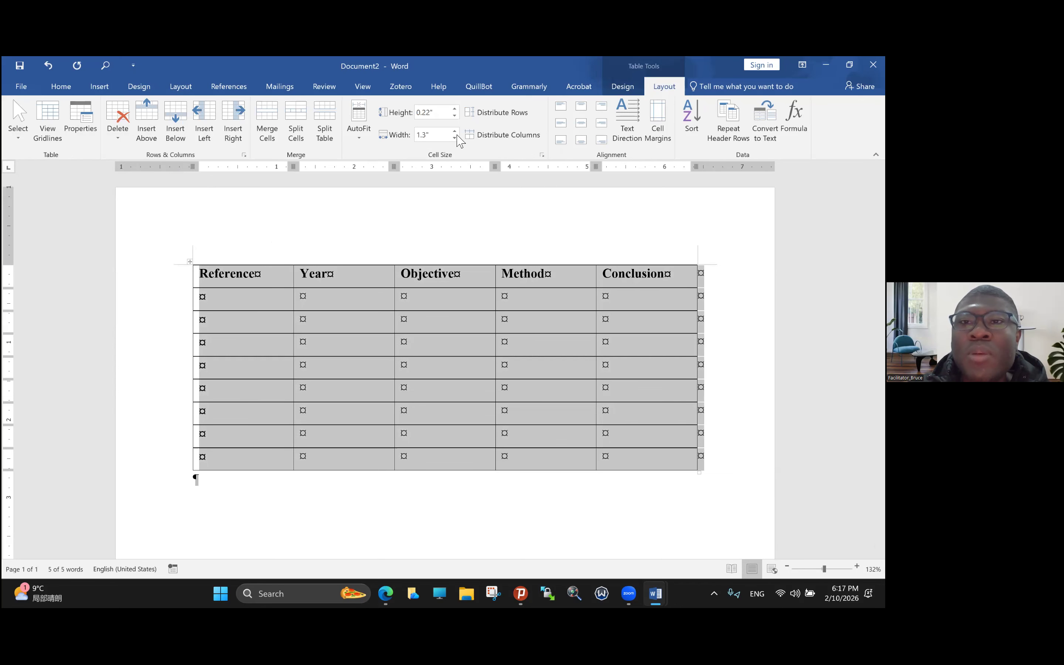
left_click(623, 87)
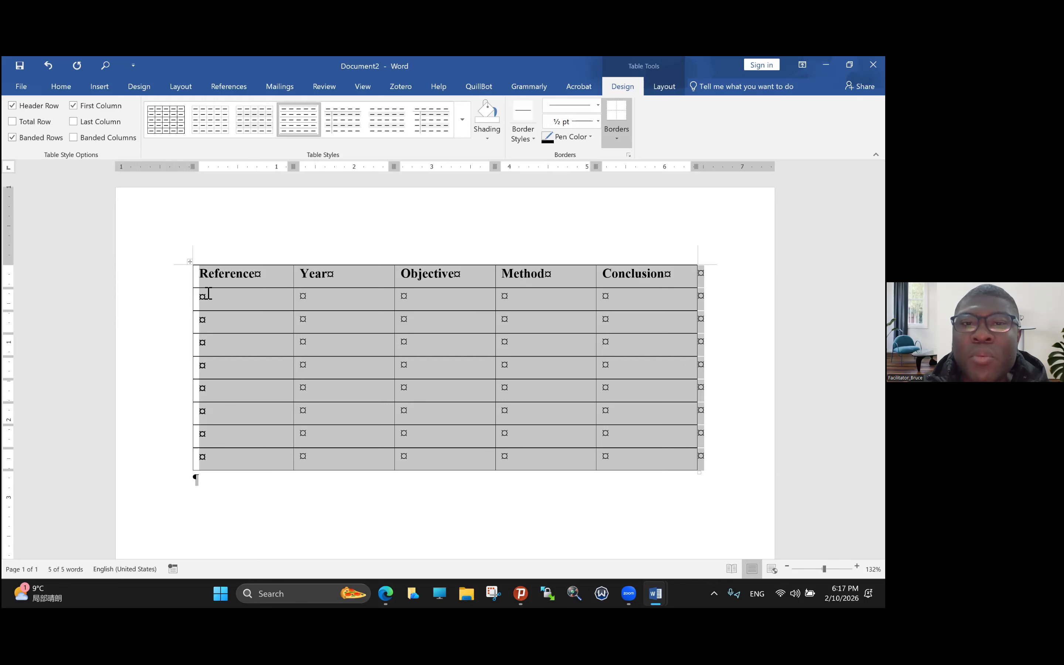
key("ctrl+z")
Select the rows below the header and turn off the table's Banded Rows option.
left_click(353, 379)
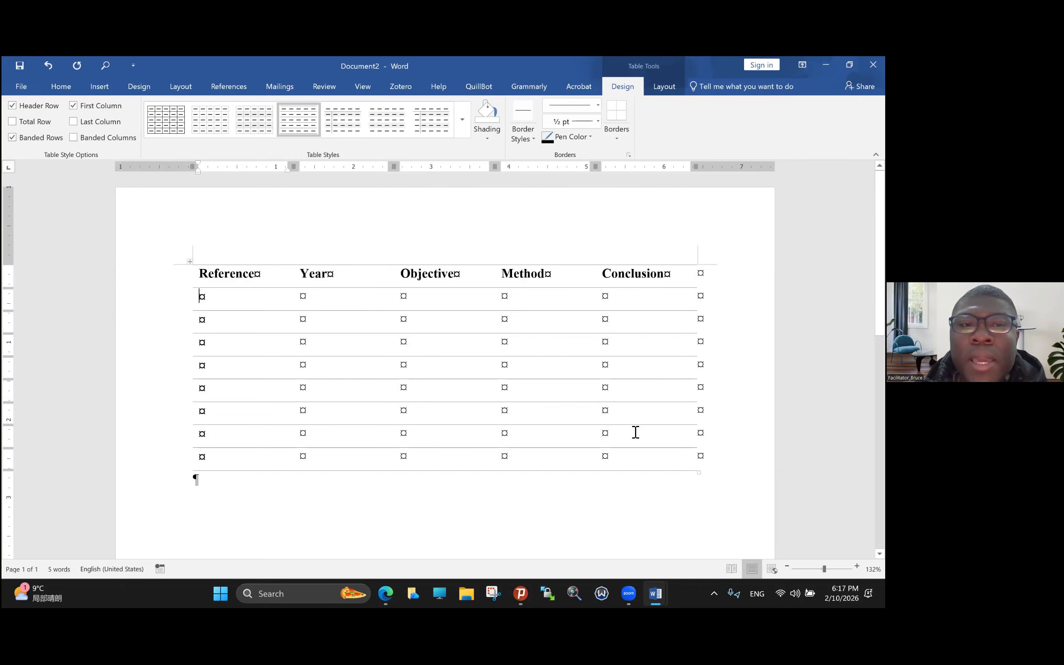
left_click(635, 432, "shift")
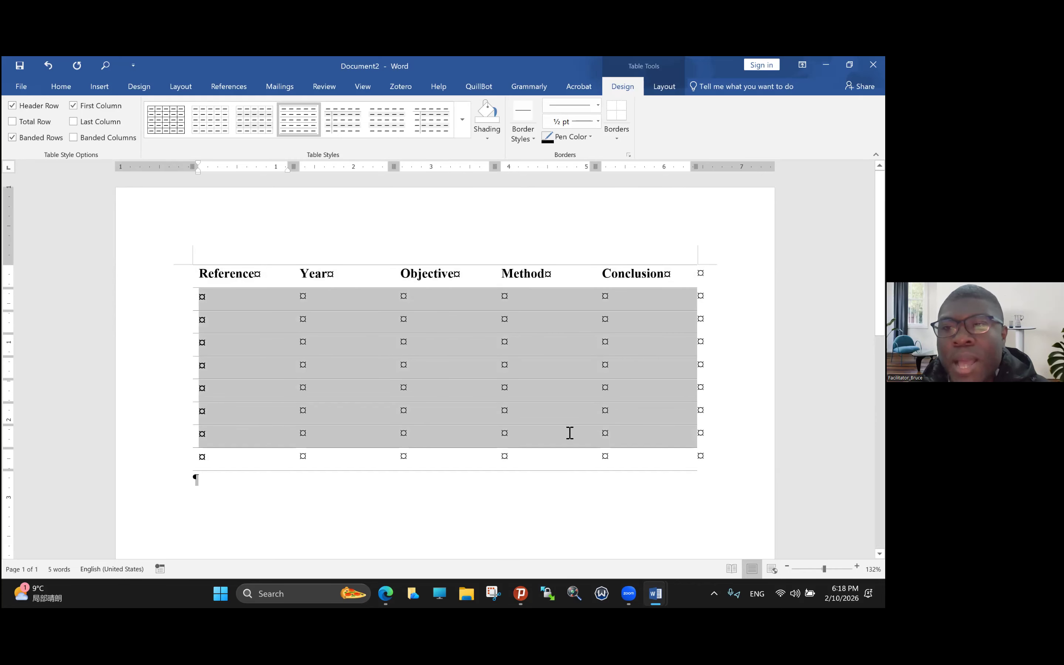
left_click(343, 339)
mouse_move(357, 338)
left_mouse_down()
mouse_move(477, 340)
mouse_move(352, 392)
mouse_move(235, 285)
mouse_move(194, 268)
left_mouse_up()
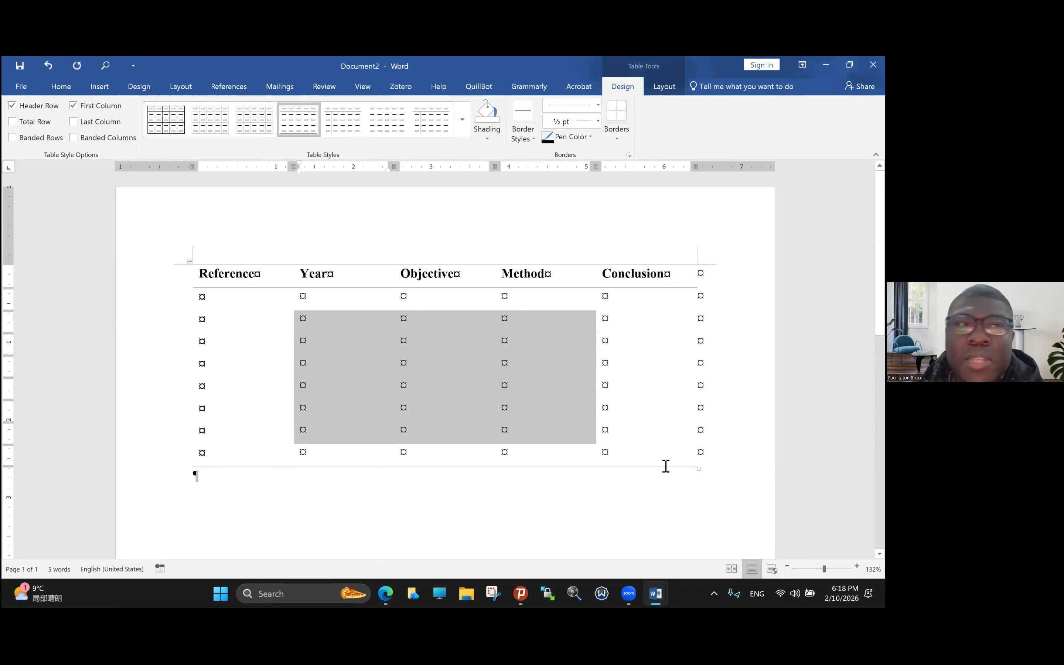
left_click(593, 460)
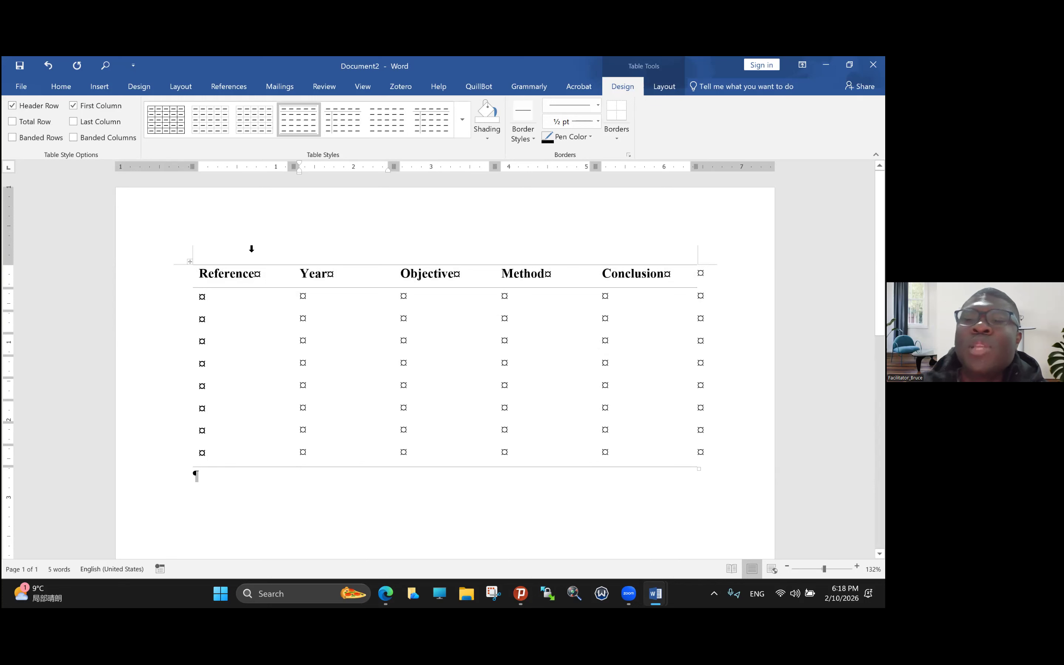
Turn on the Total Row option for the table and enter Total in the last row's first cell.
left_click(170, 454)
left_click(12, 122)
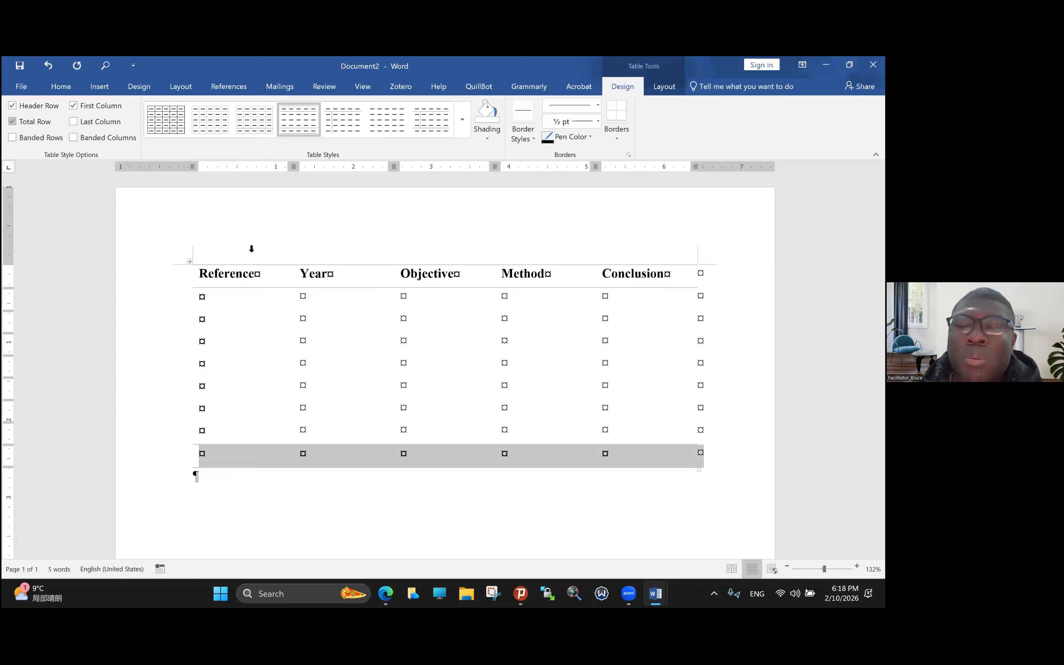
left_click(330, 454)
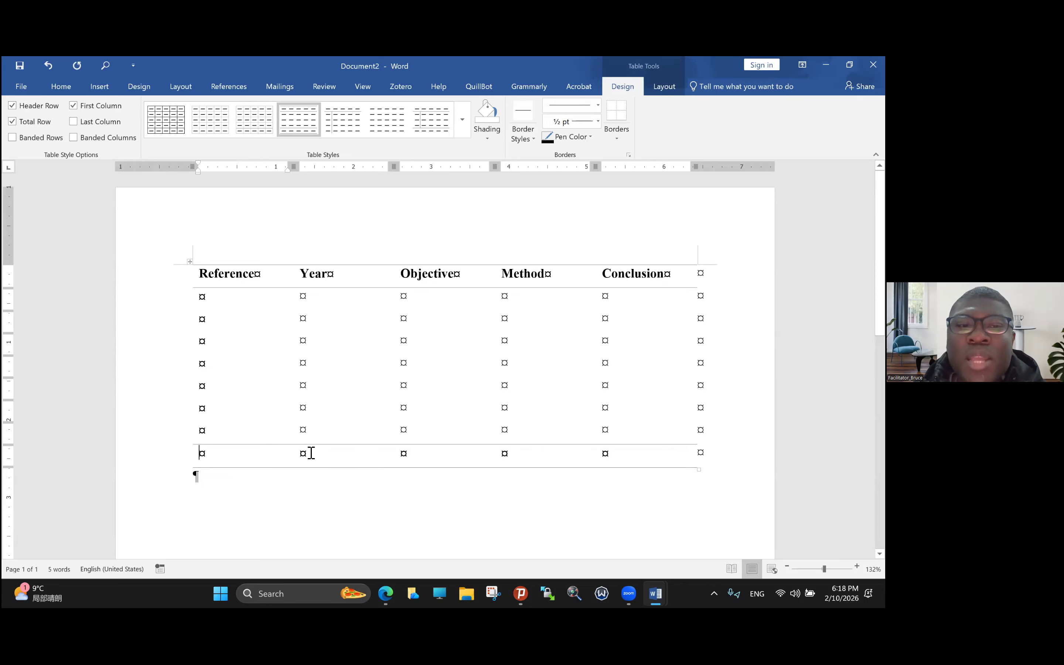
type("T")
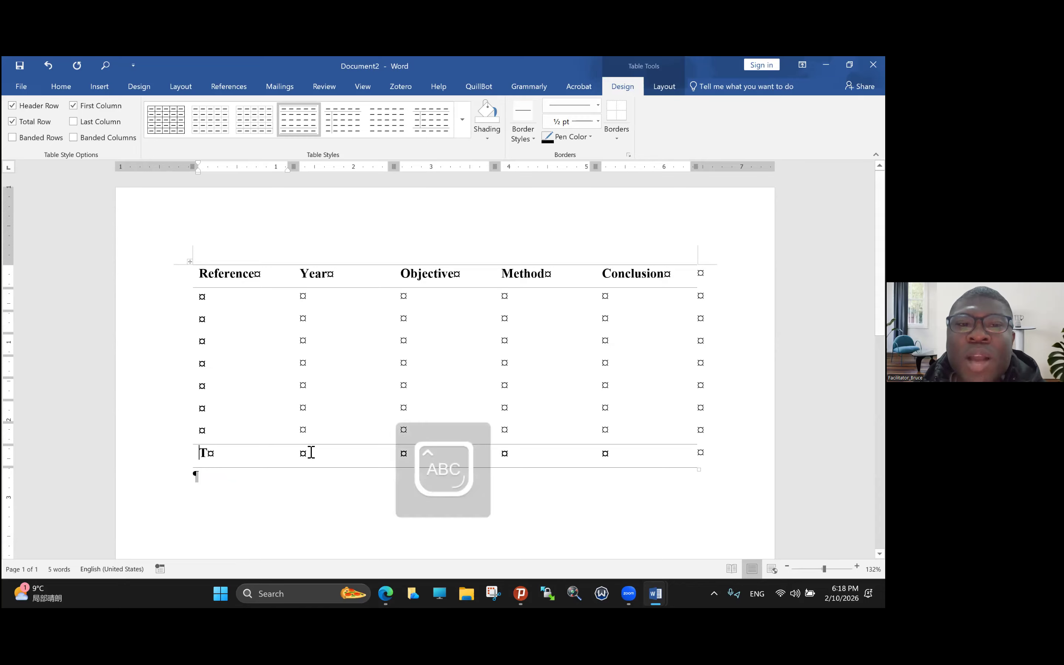
type("otal")
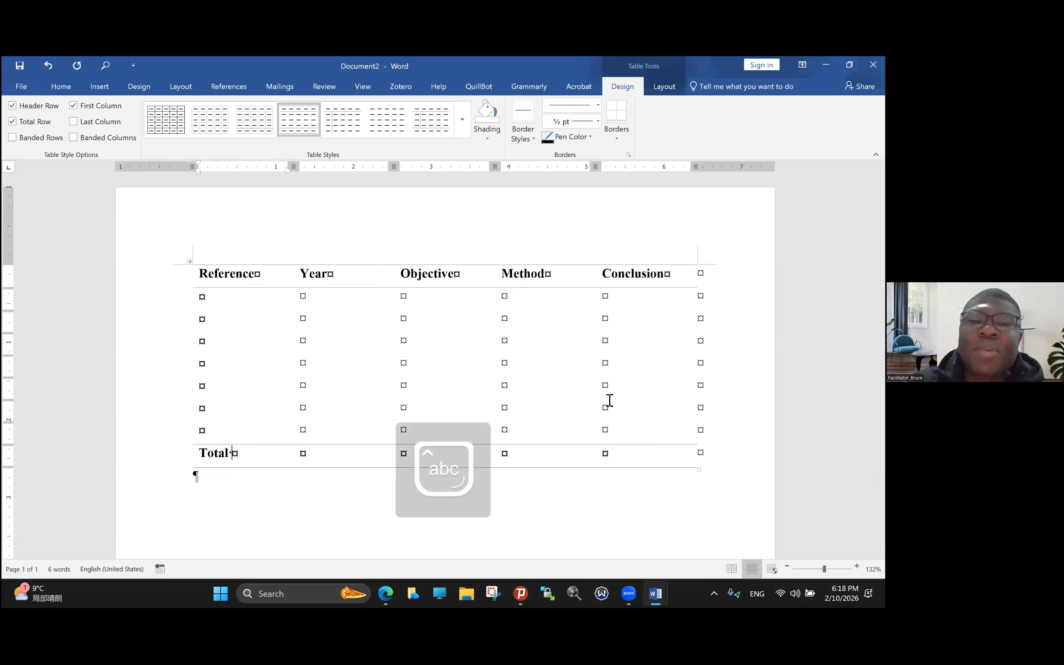
key("Tab")
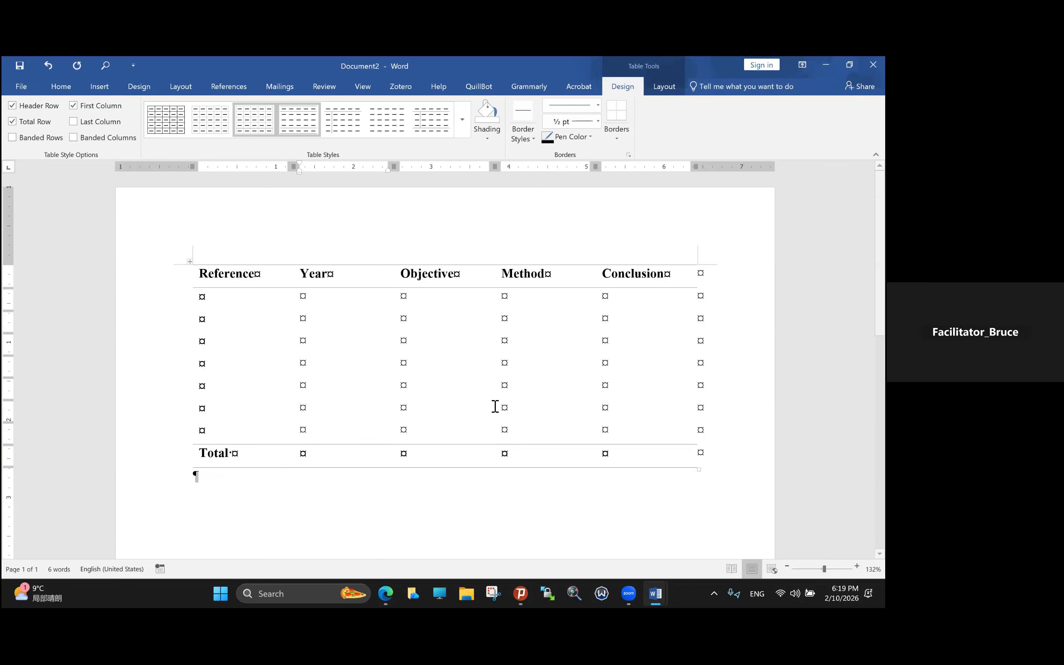
Apply the Table Grid style to the table and select the whole table.
key("ctrl+z")
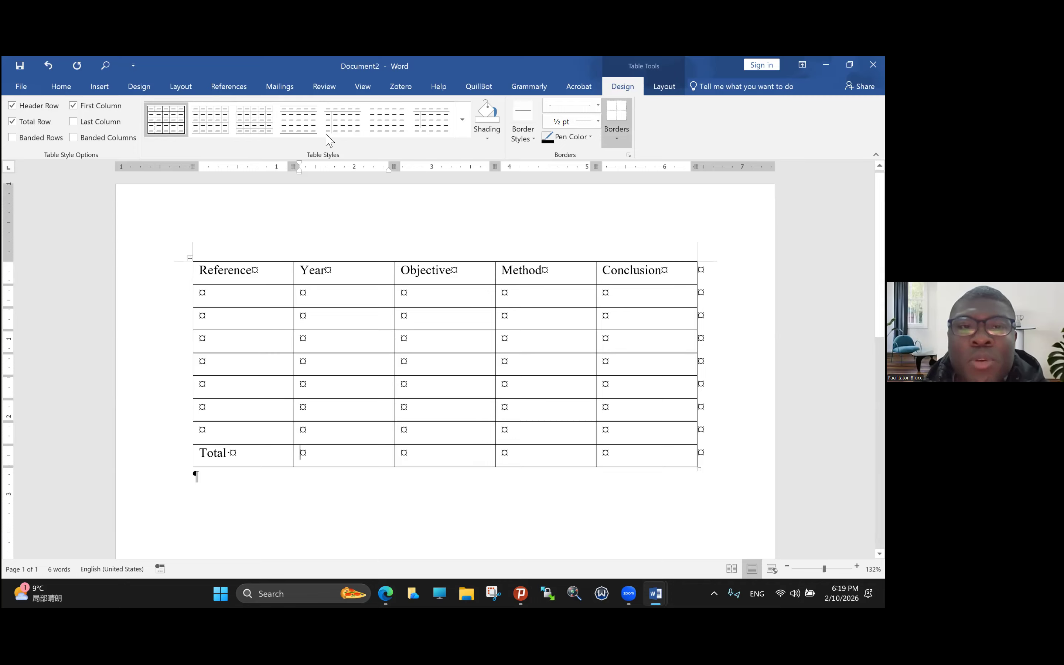
left_click(190, 258)
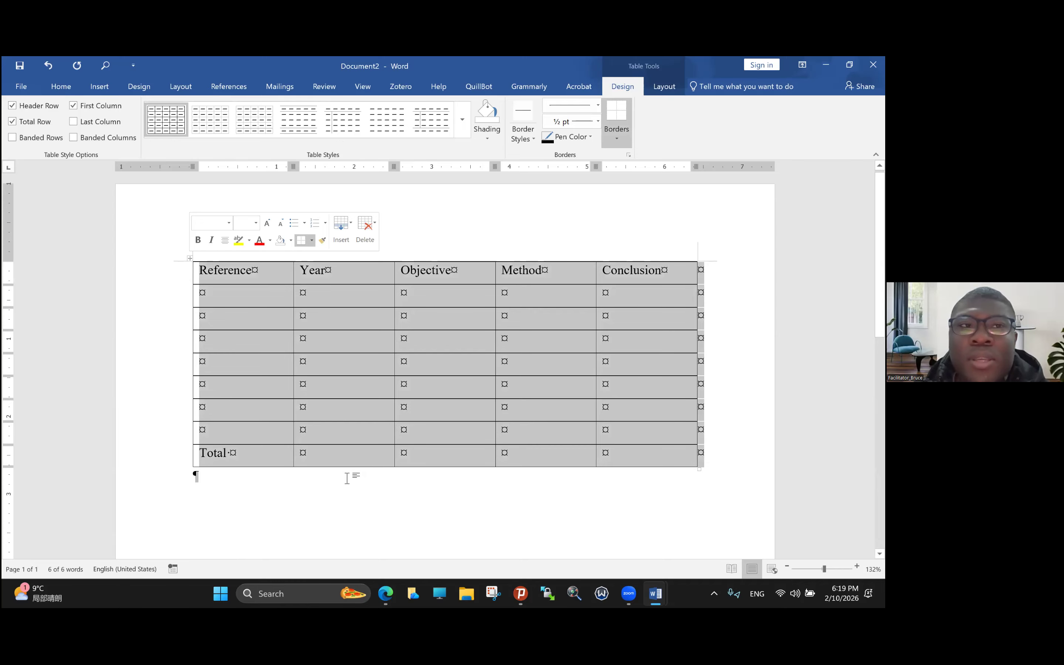
left_click(61, 86)
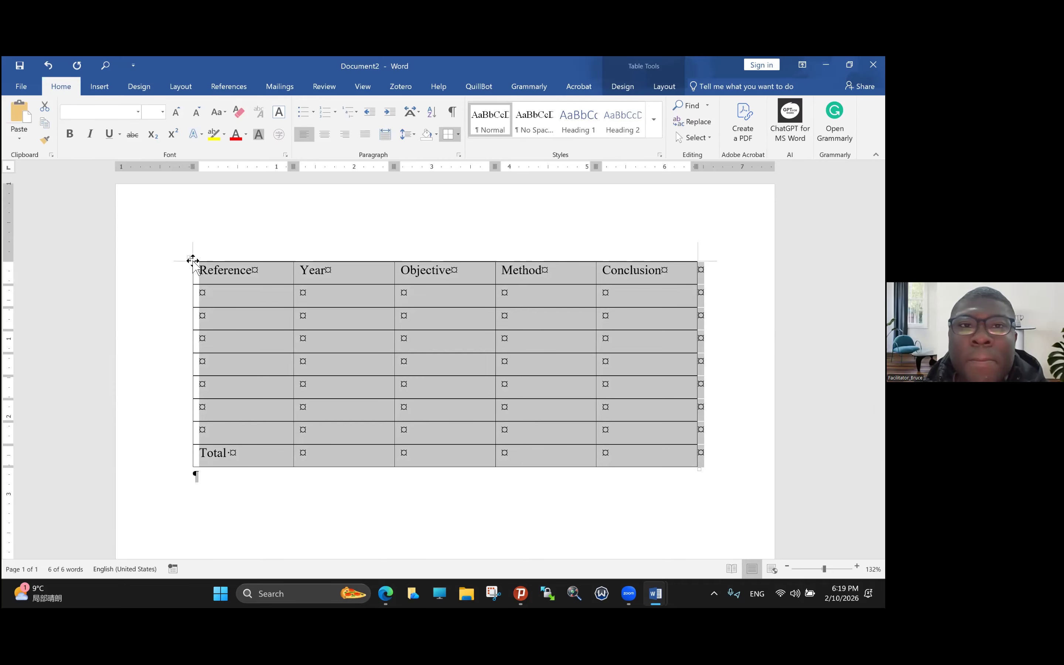
key("ctrl+e")
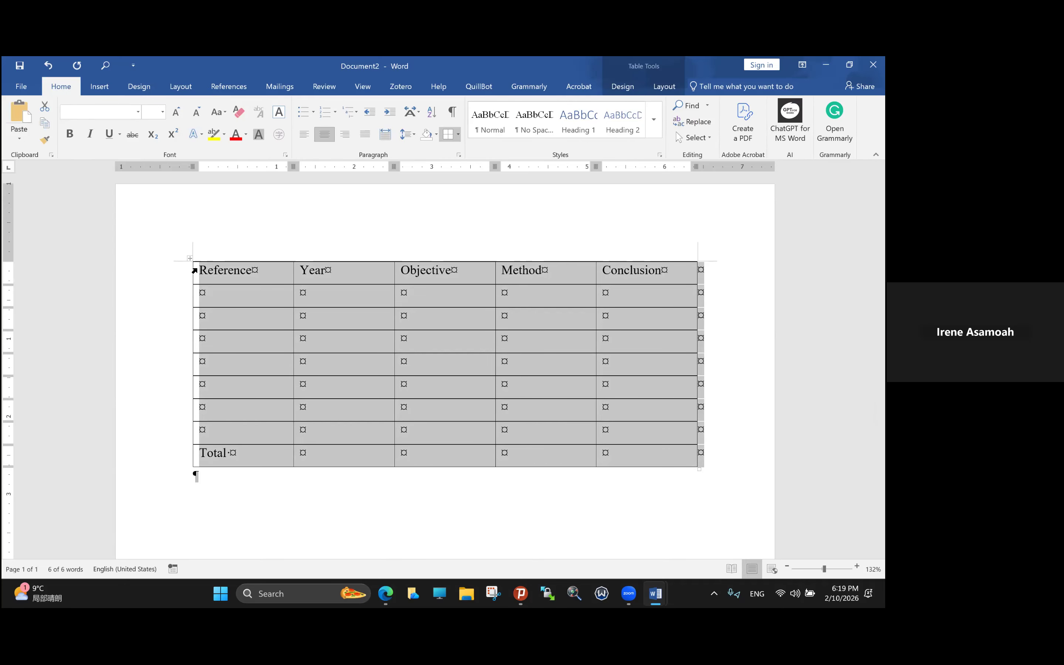
Delete the whole table from the page.
left_click(196, 476)
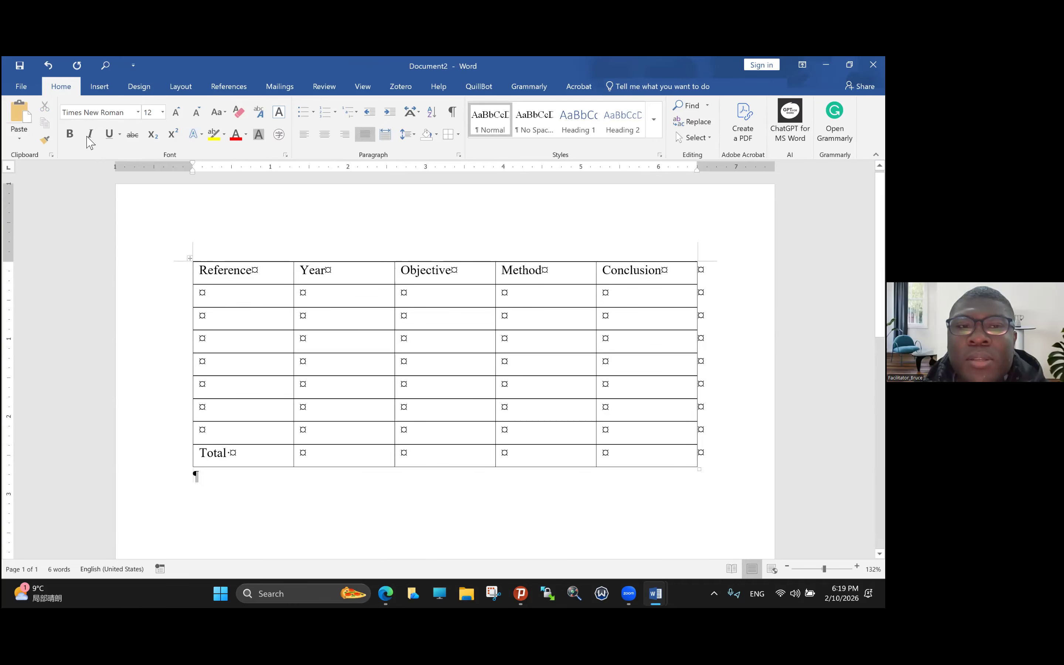
left_click(133, 224)
key("BackSpace")
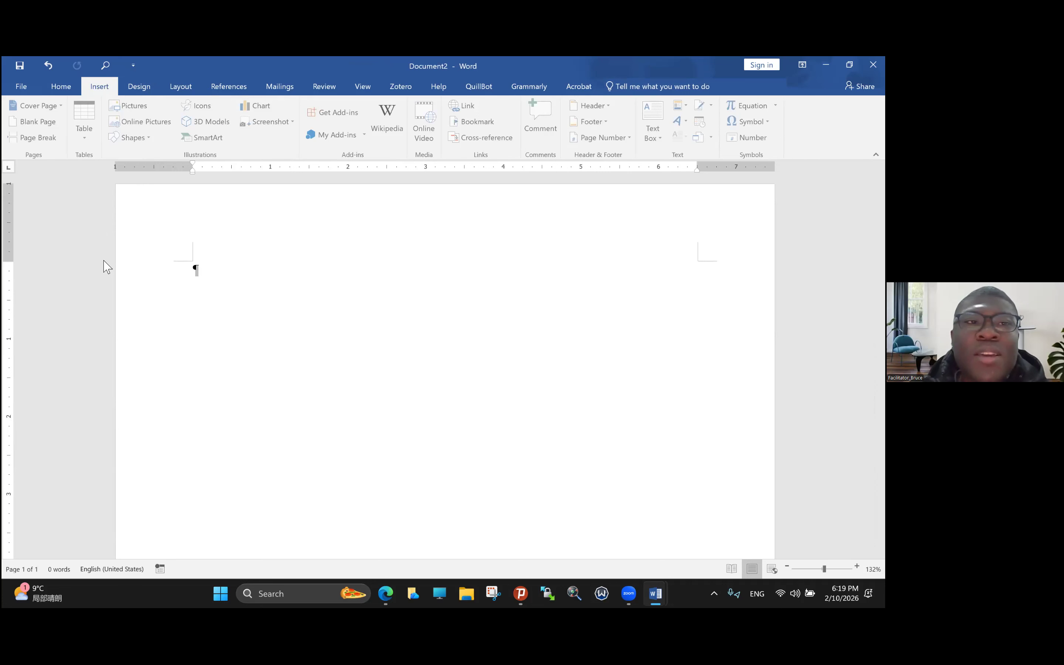
Insert a table with four columns and eight rows on the blank page.
left_click(85, 123)
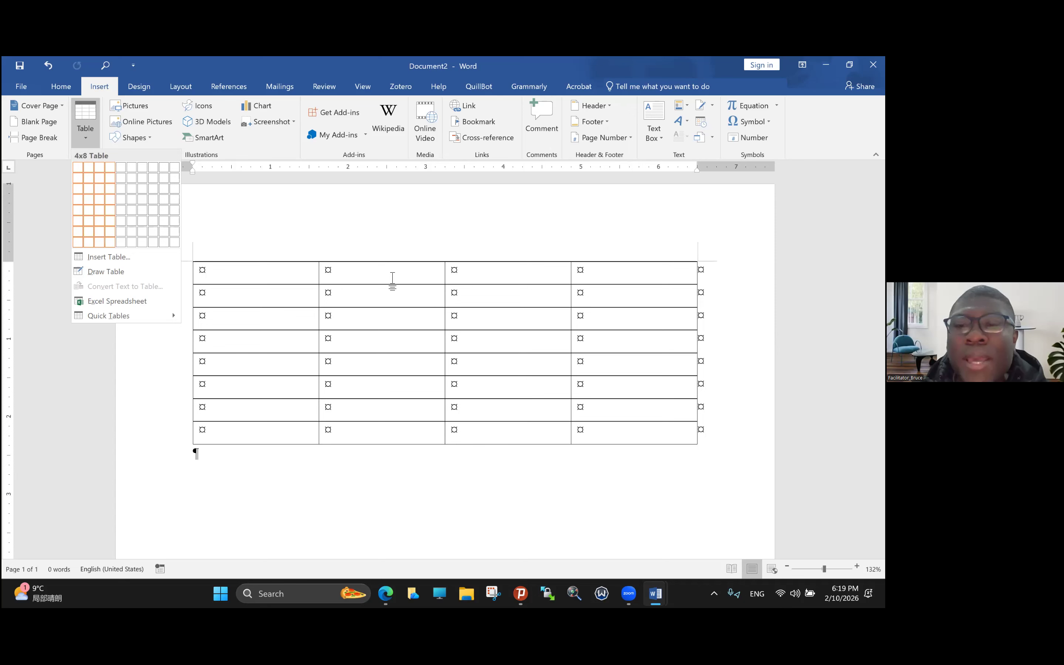
key("Return")
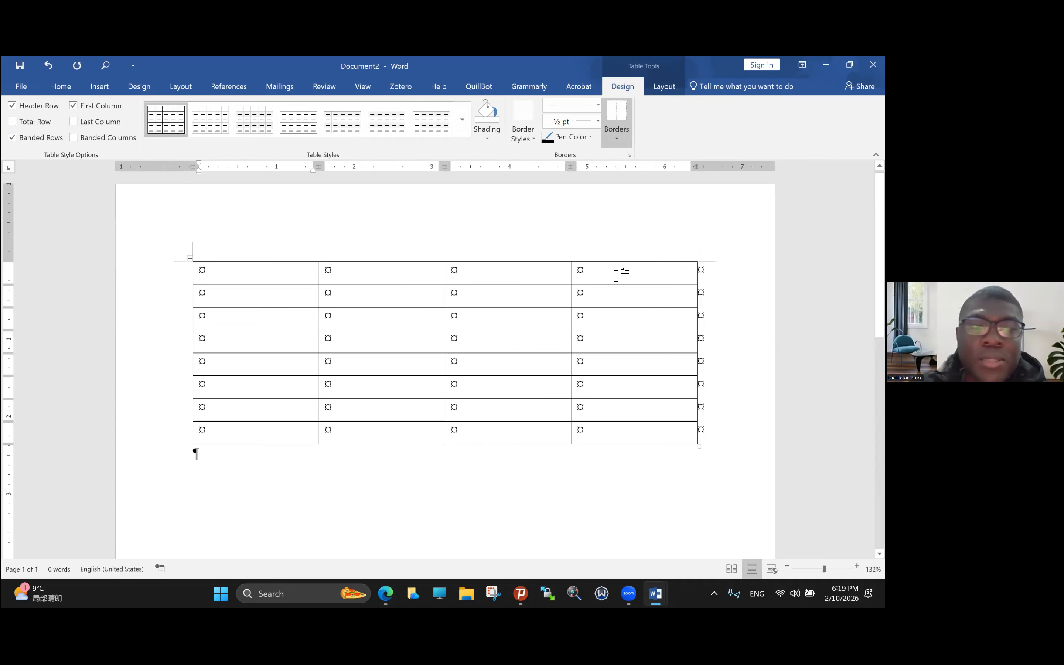
Enter the letters A, B, C and D across the four cells of the table's first row.
key("Caps_Lock")
type("A")
key("Tab")
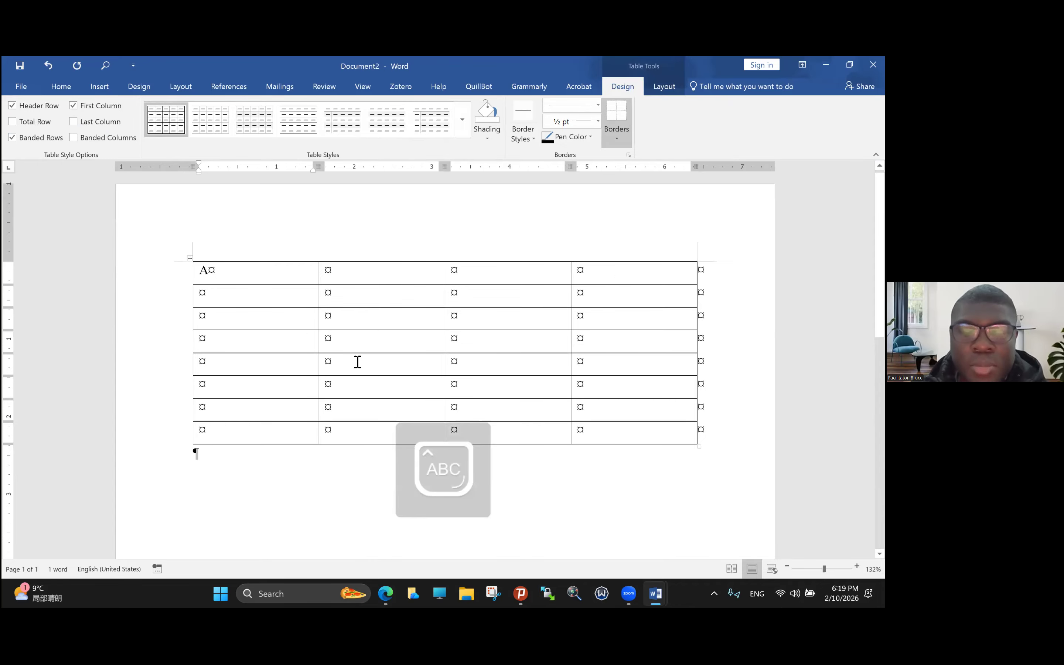
type("B ")
type("C ")
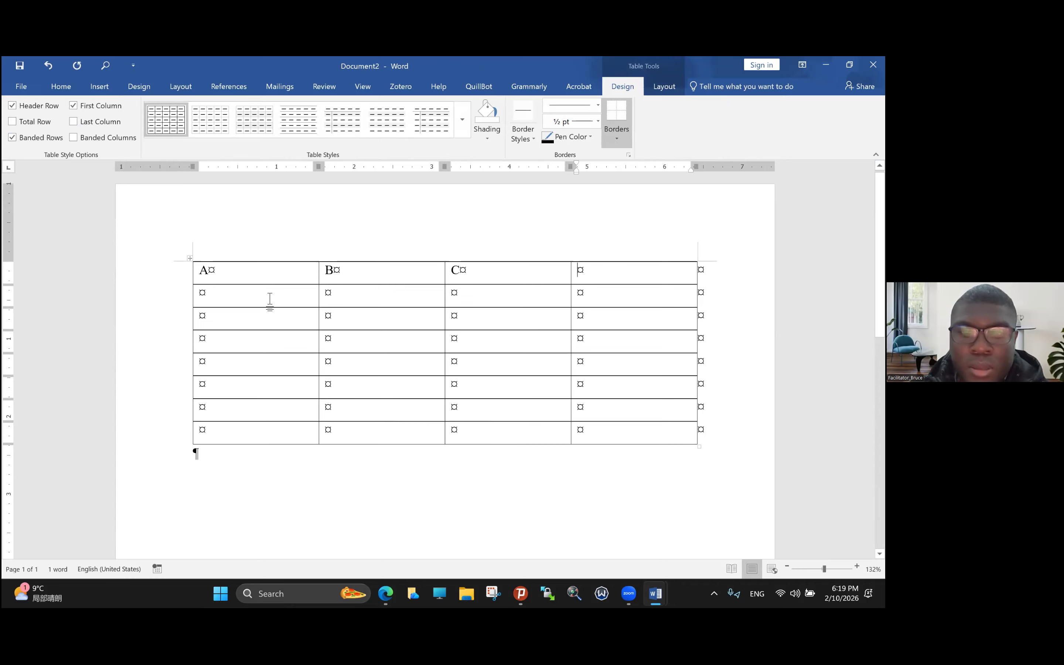
type("D")
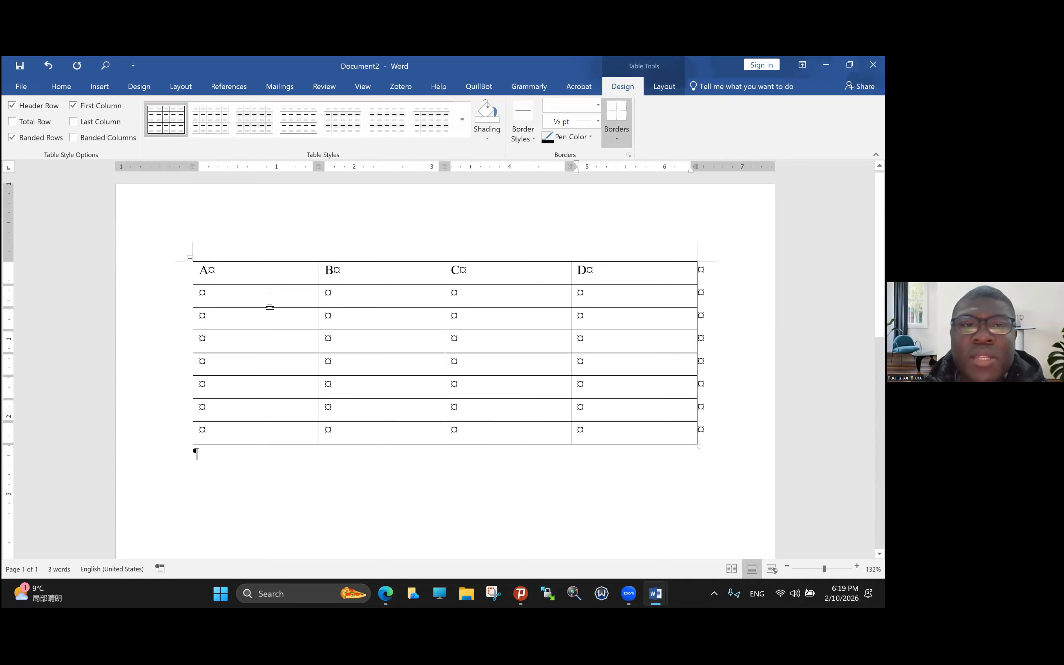
key("Tab")
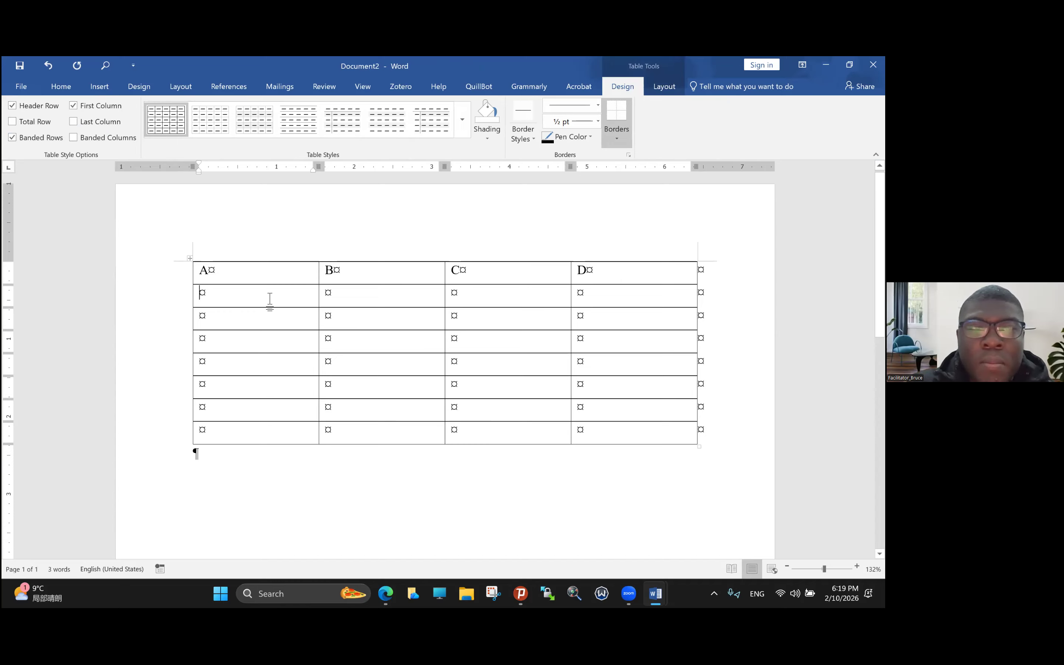
Enter Year 1 in the first cell of the table's second row.
type("y")
key("Caps_Lock")
type("EAR")
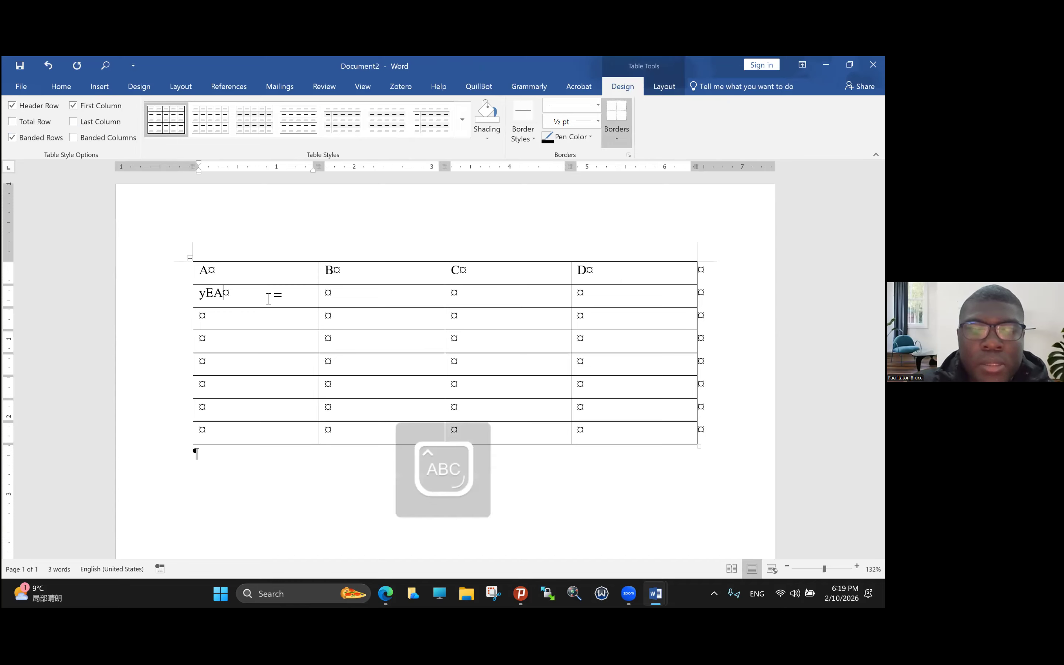
key("BackSpace")
key("BackSpace")
key("BackSpace")
type("AE")
key("BackSpace")
key("BackSpace")
key("BackSpace")
type("Y")
key("Caps_Lock")
type("ear 1")
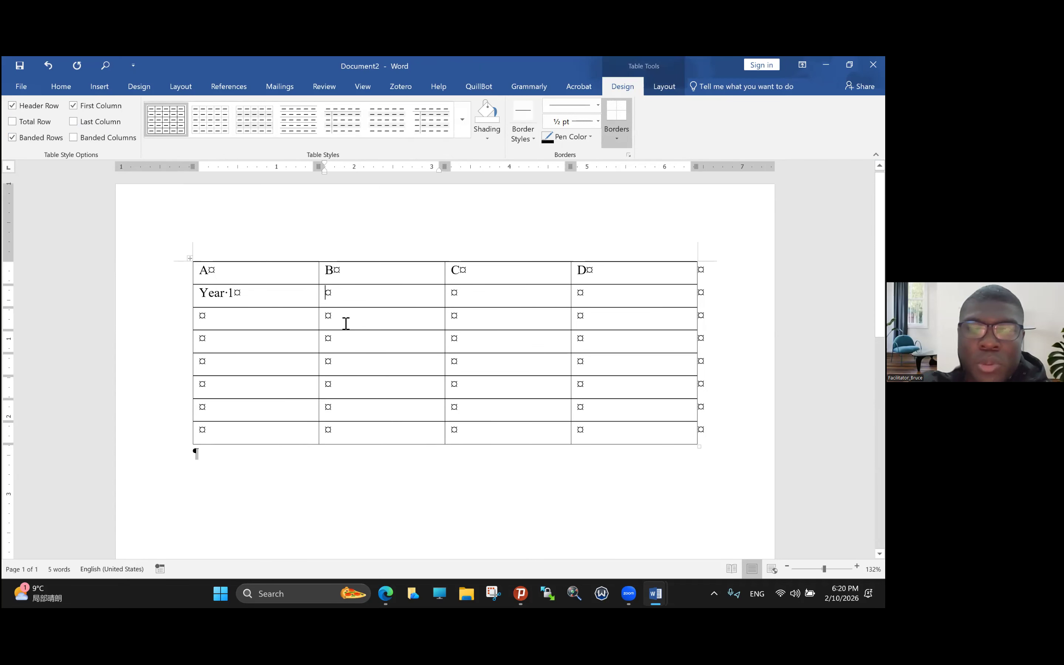
Enter 2.5 under column B in the second row and replace the Year 1 entry with 2005.
type("2.5")
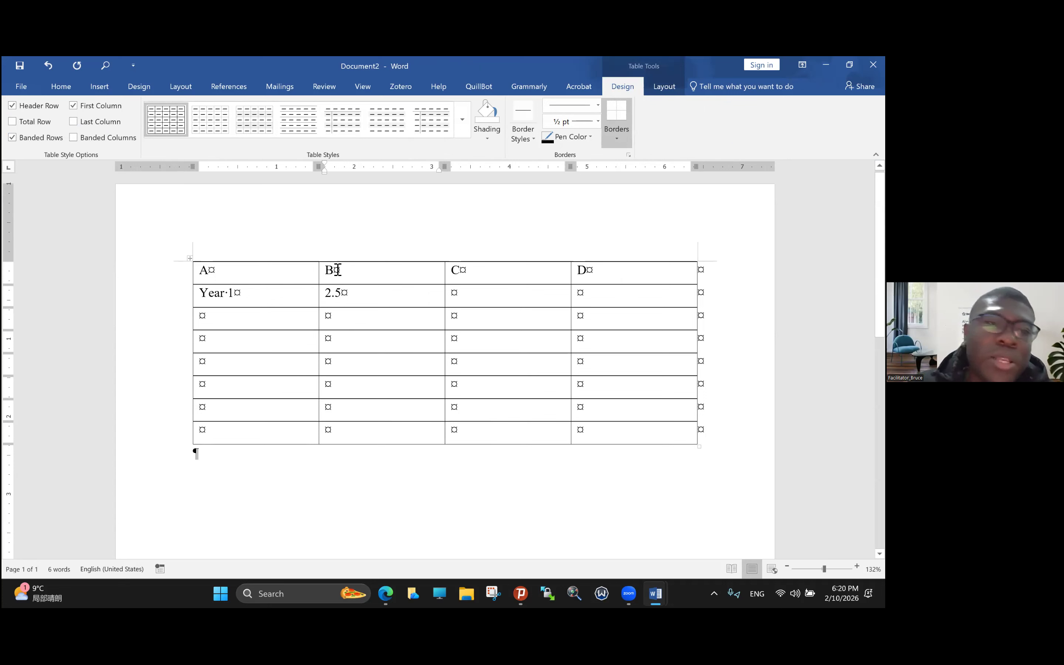
triple_click(245, 277)
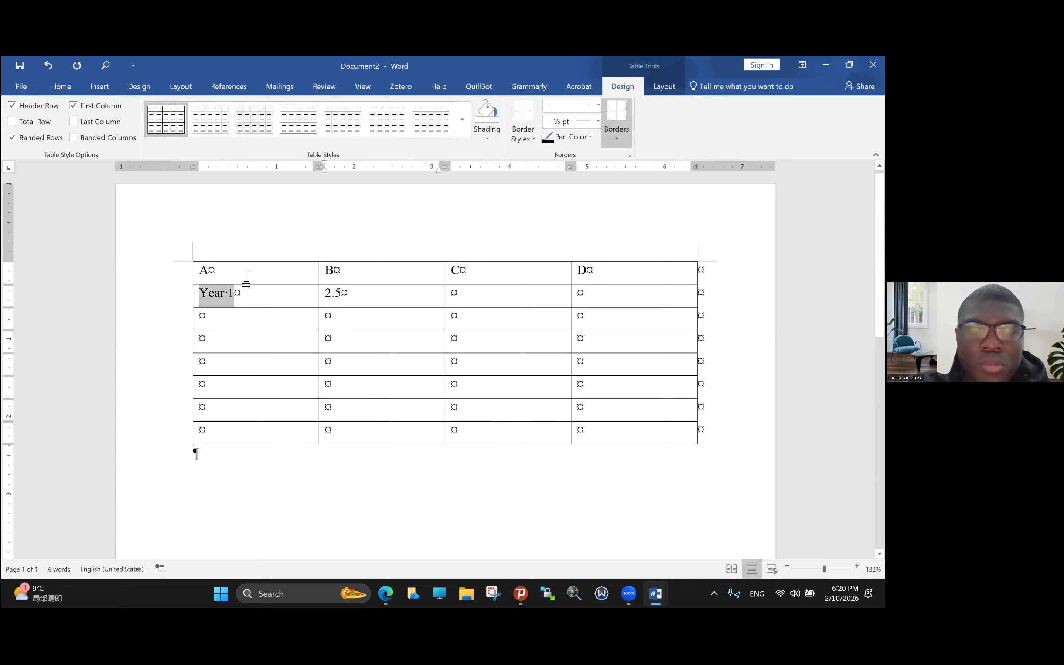
type("2005")
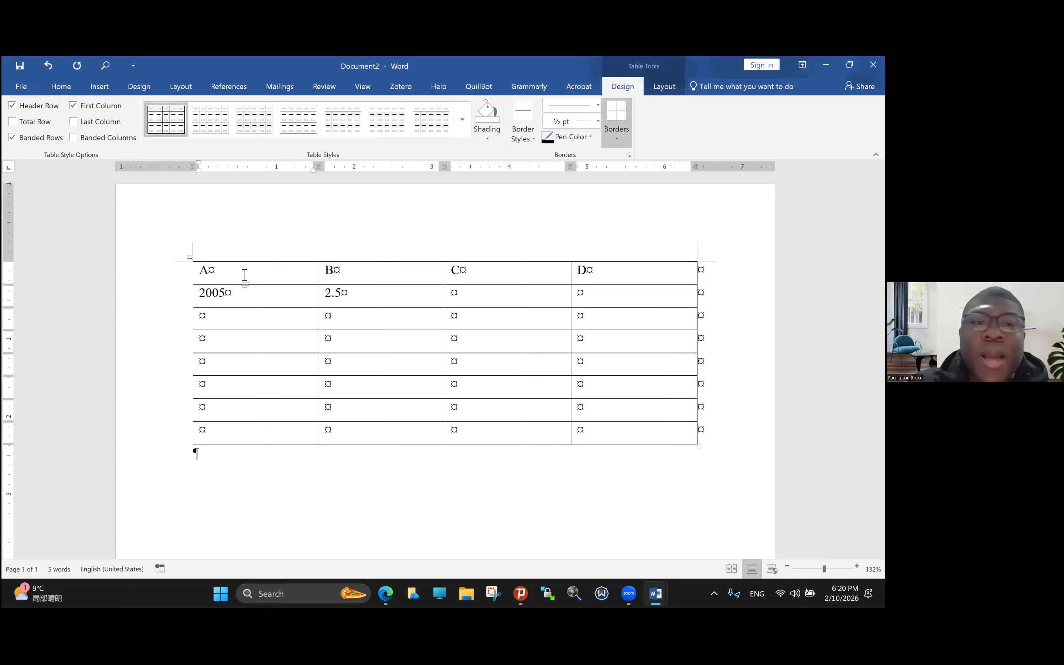
Clear the first column's heading A and replace the second column's heading B with Accra.
left_click(333, 271)
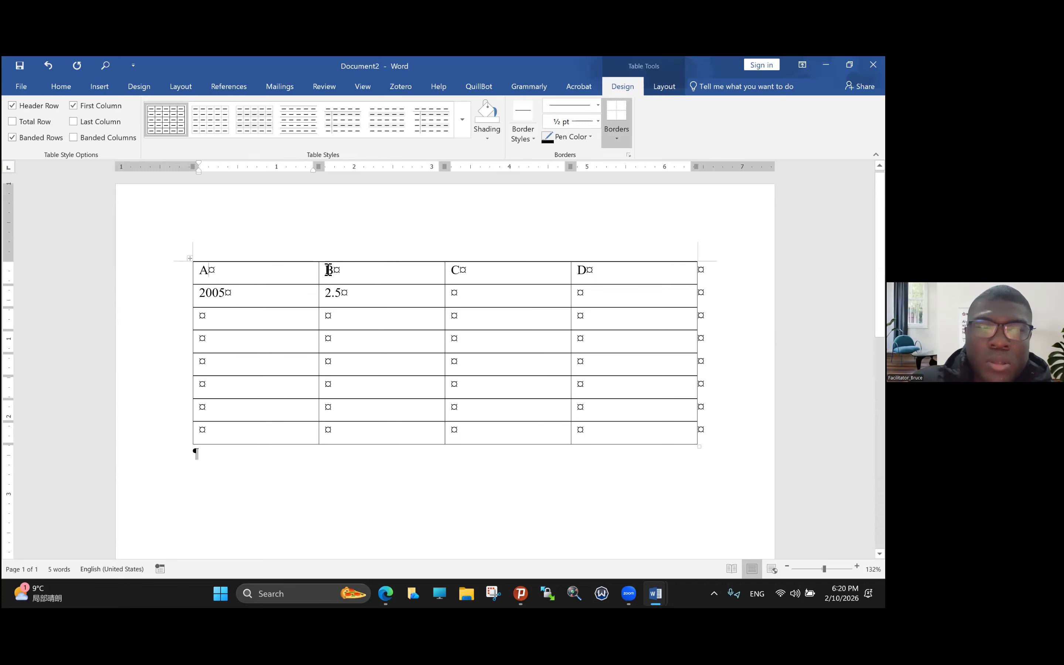
key("BackSpace")
key("Caps_Lock")
type("7")
key("BackSpace")
key("Tab")
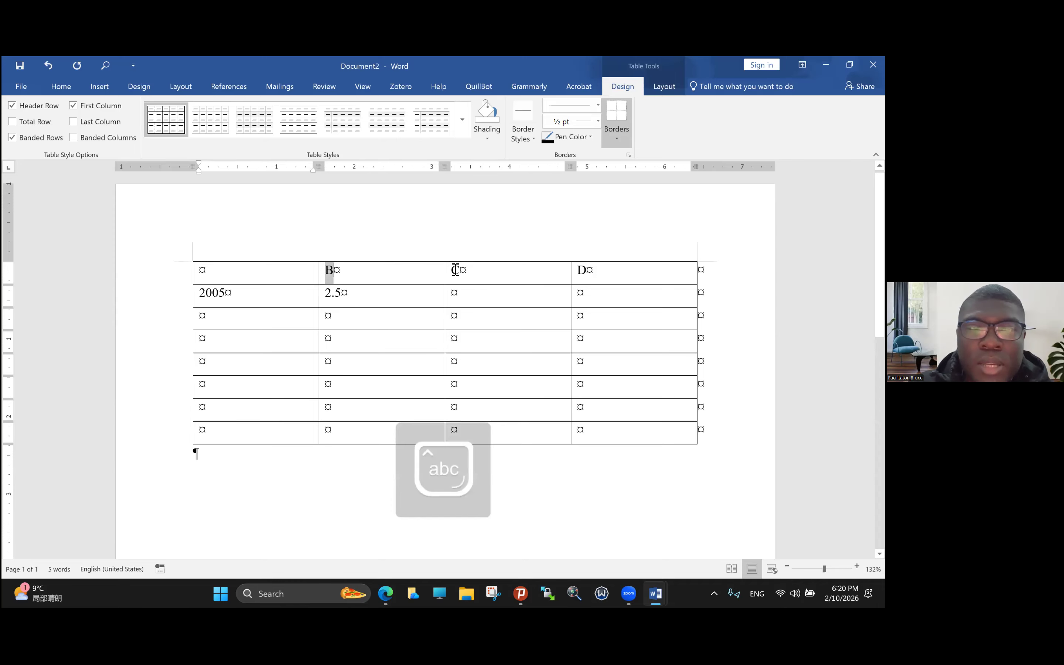
key("Caps_Lock")
type("A")
key("Caps_Lock")
type("ccra")
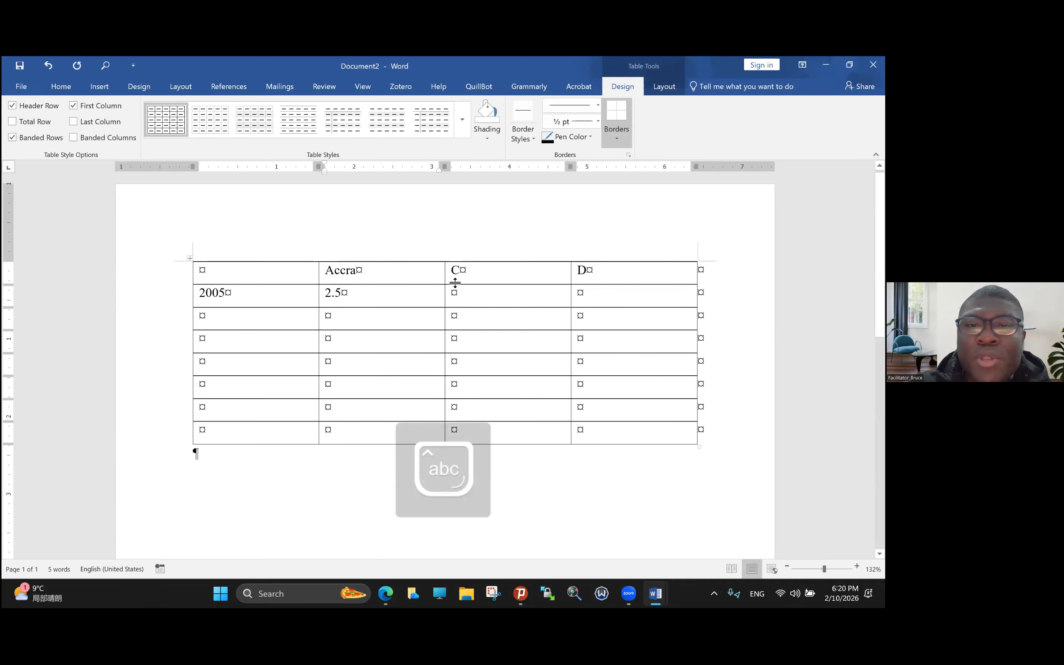
Replace the third column's heading with Kumasi and enter 1.5 below it in the 2005 row.
key("Tab")
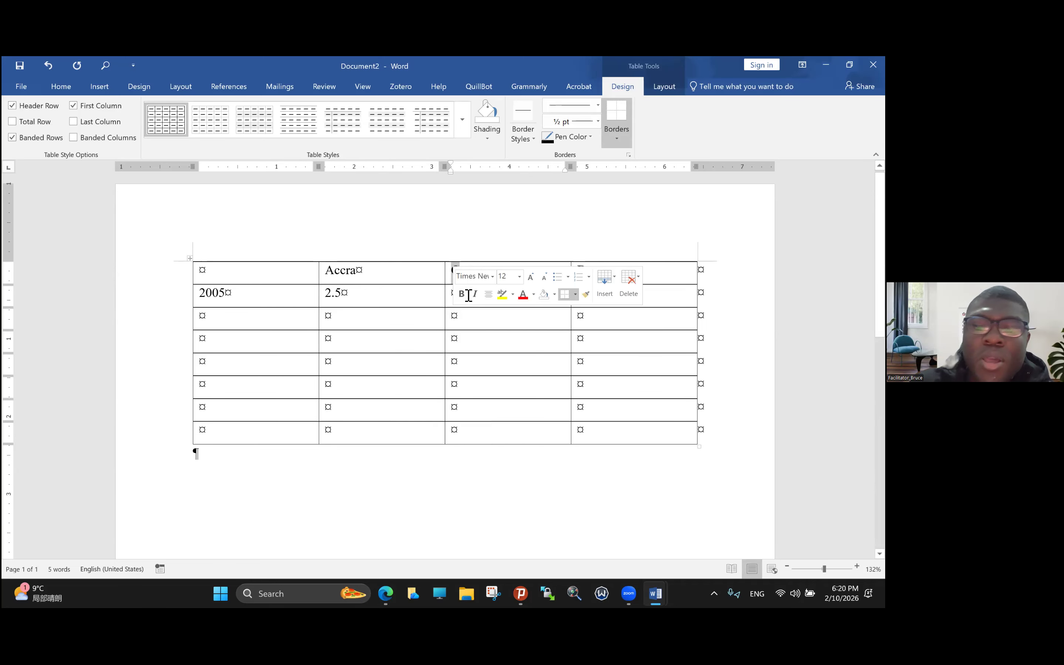
key("Caps_Lock")
type("K")
key("Caps_Lock")
type("uma")
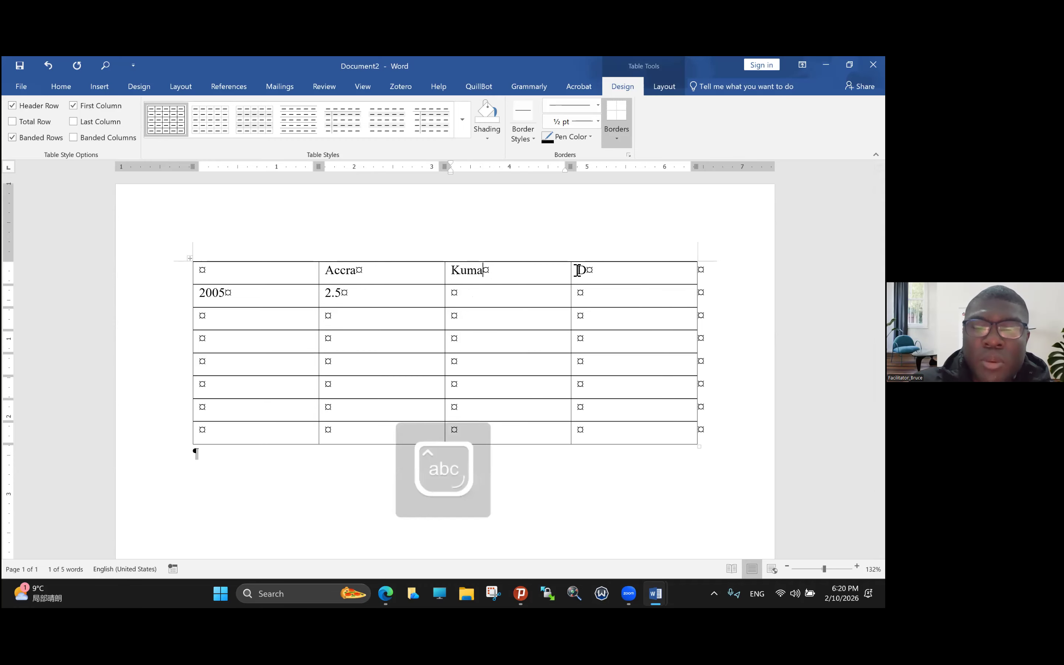
type("si")
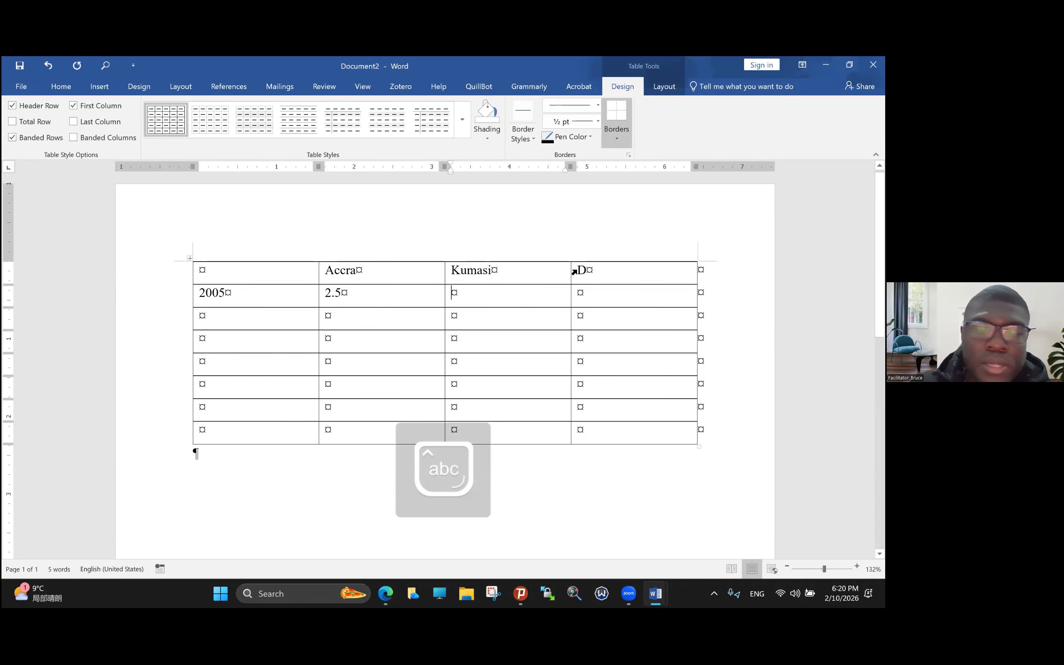
type("1.5")
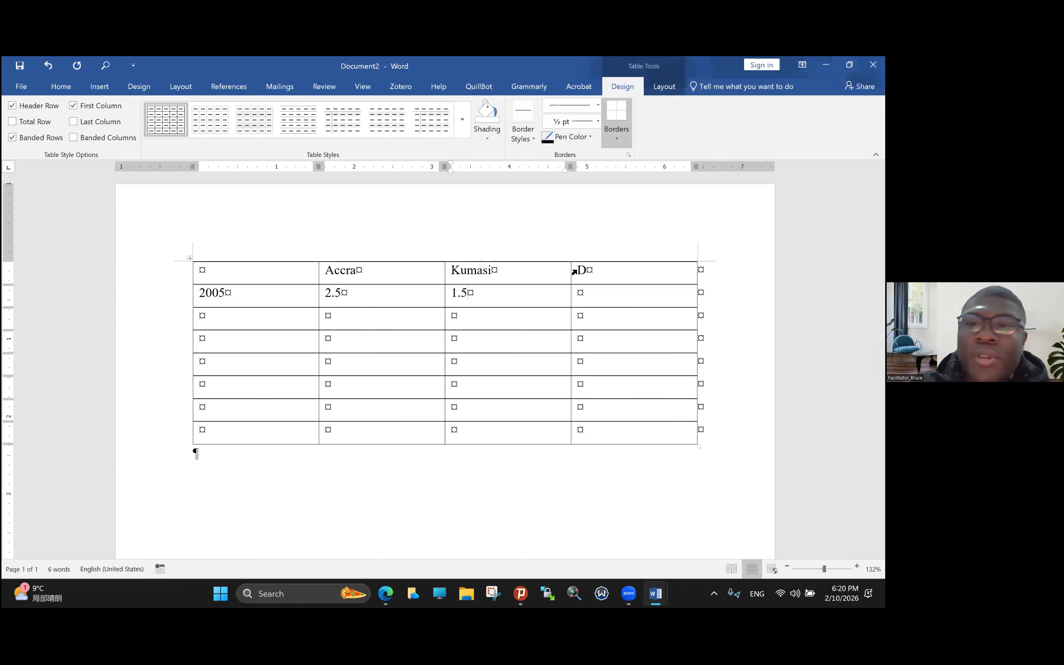
Replace the fourth column's heading with Koforidua and enter 1.0 below it in the 2005 row.
double_click(574, 272)
key("Caps_Lock")
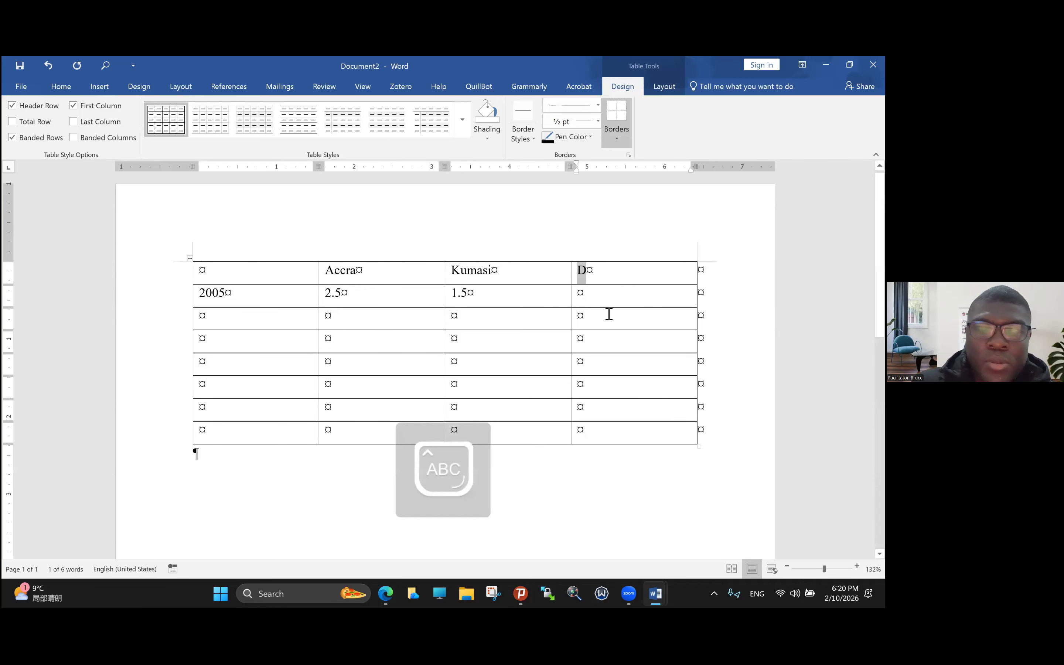
type("K")
key("Caps_Lock")
type("o")
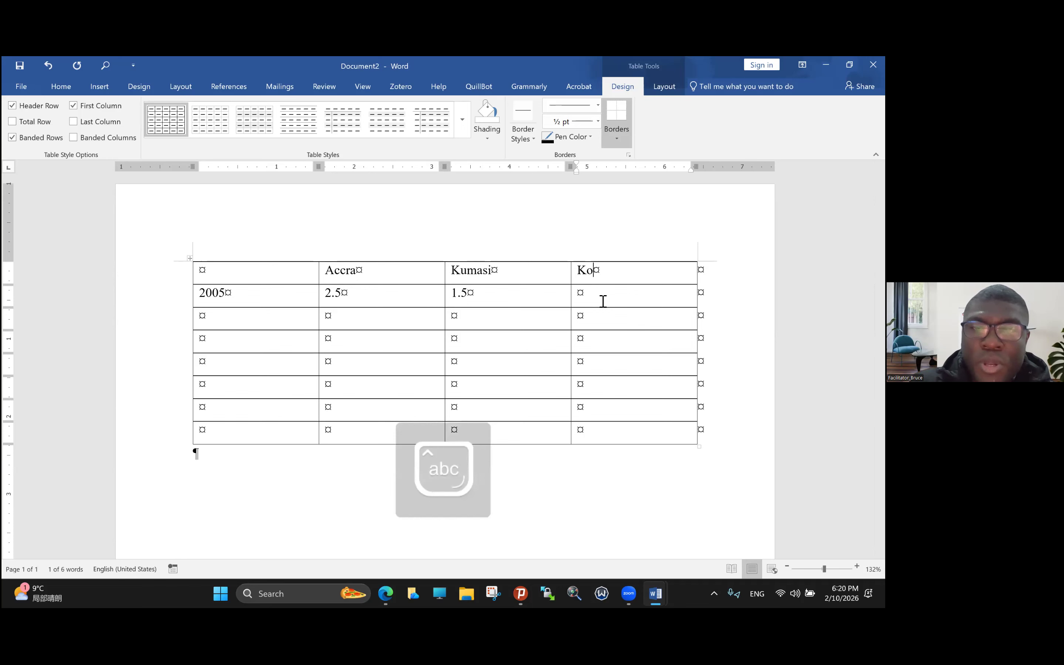
type("foridua")
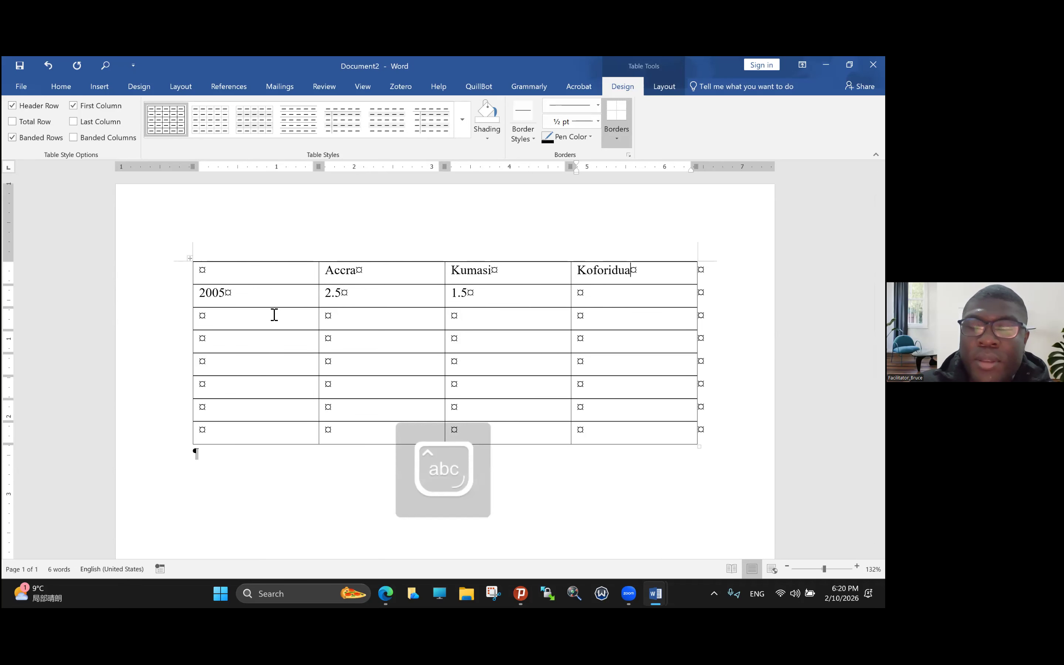
key("Down")
key("Down")
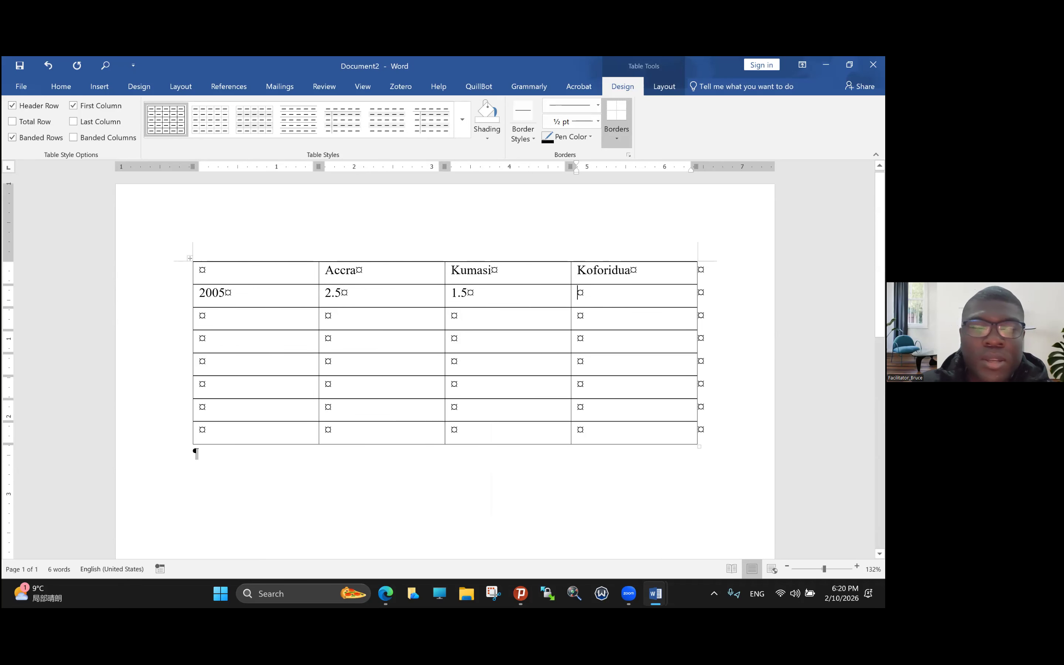
type("1.0")
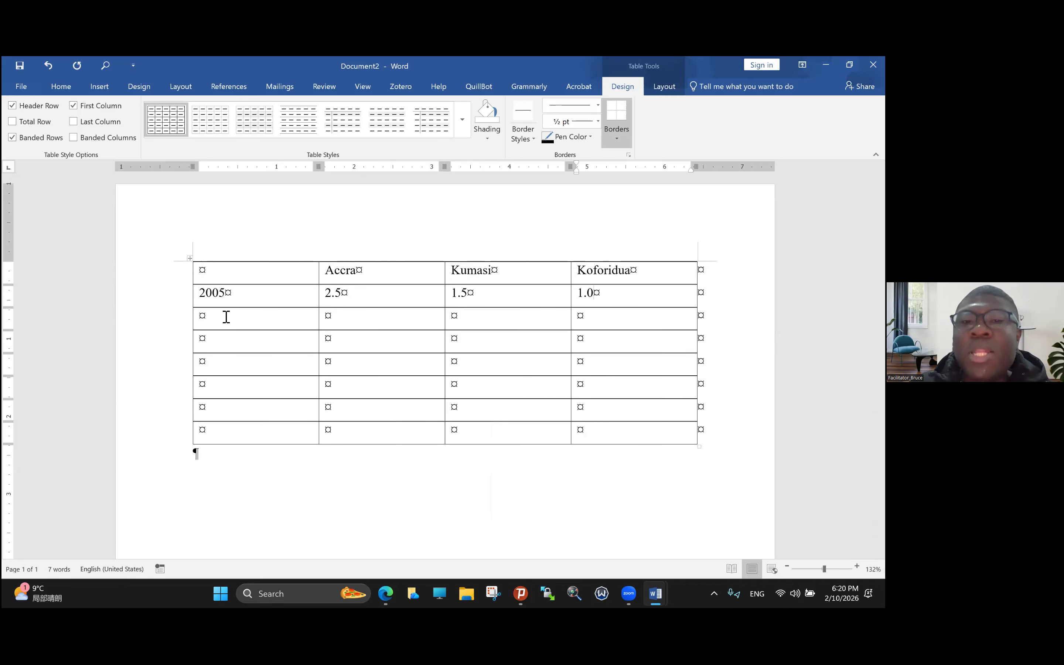
Fill the third row with 2007, then 2.8 for Accra, 1.3 for Kumasi and 1.1 for Koforidua.
key("Tab")
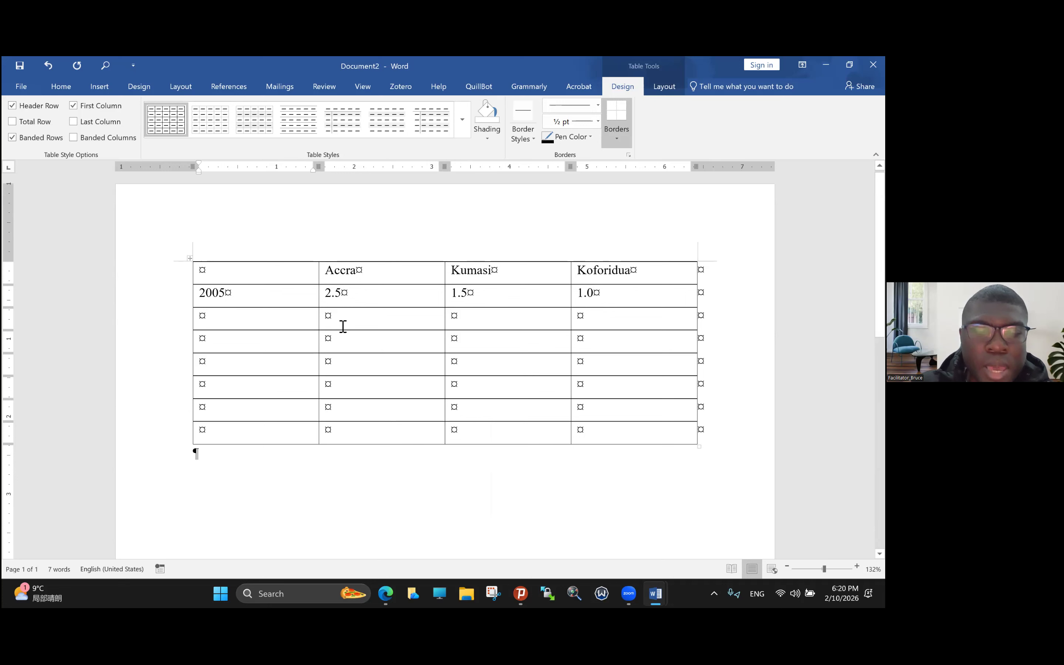
type("200")
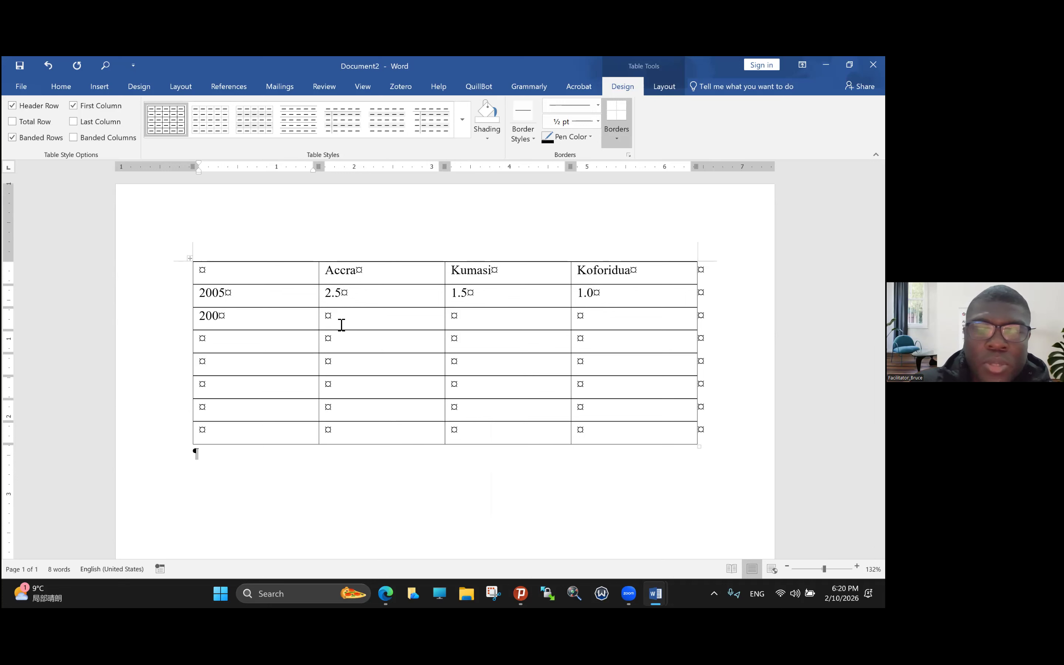
type("7")
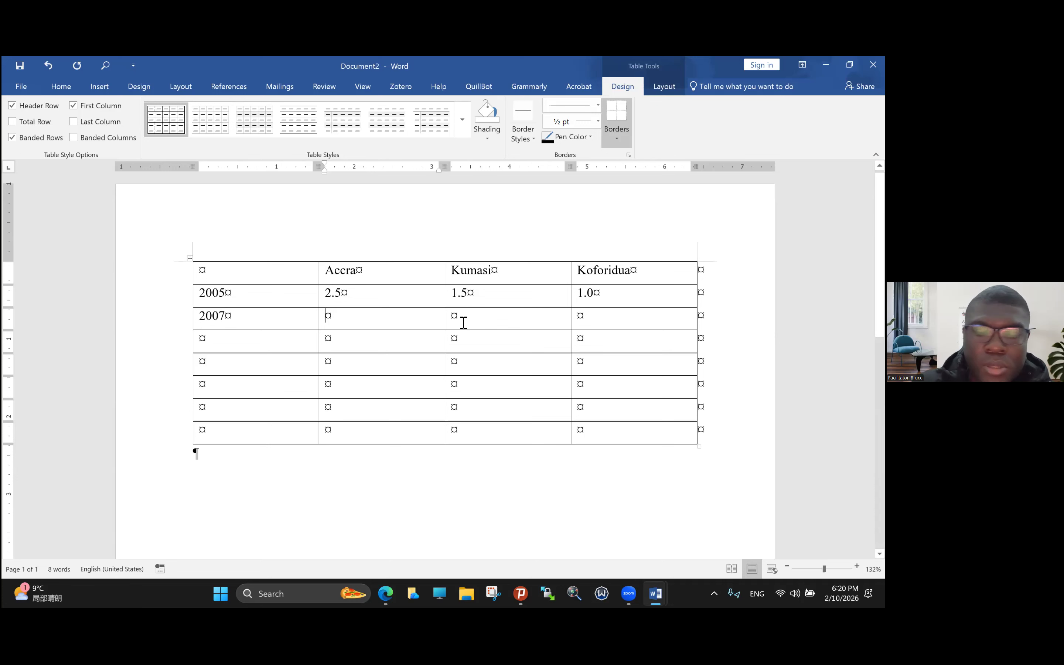
type("2.8")
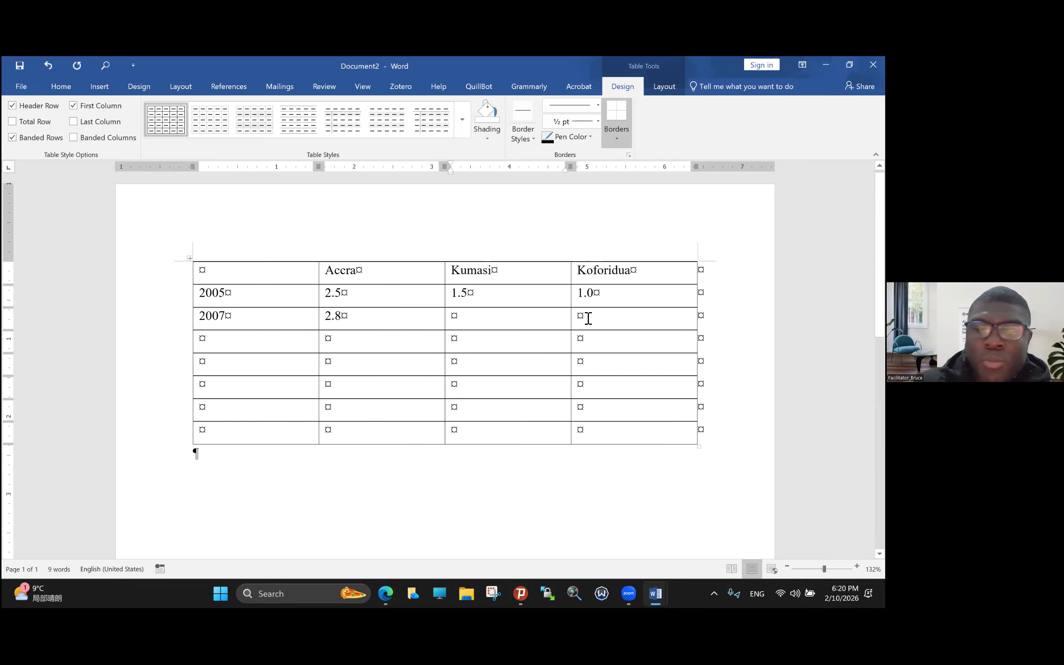
key("Tab")
type("1.3")
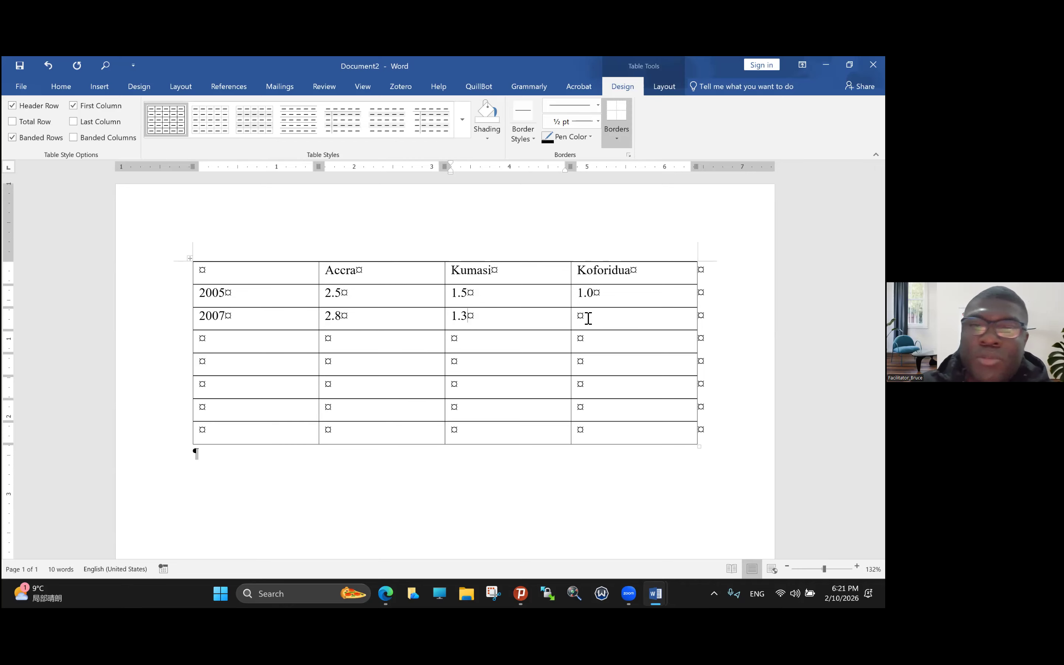
key("Tab")
type("1.")
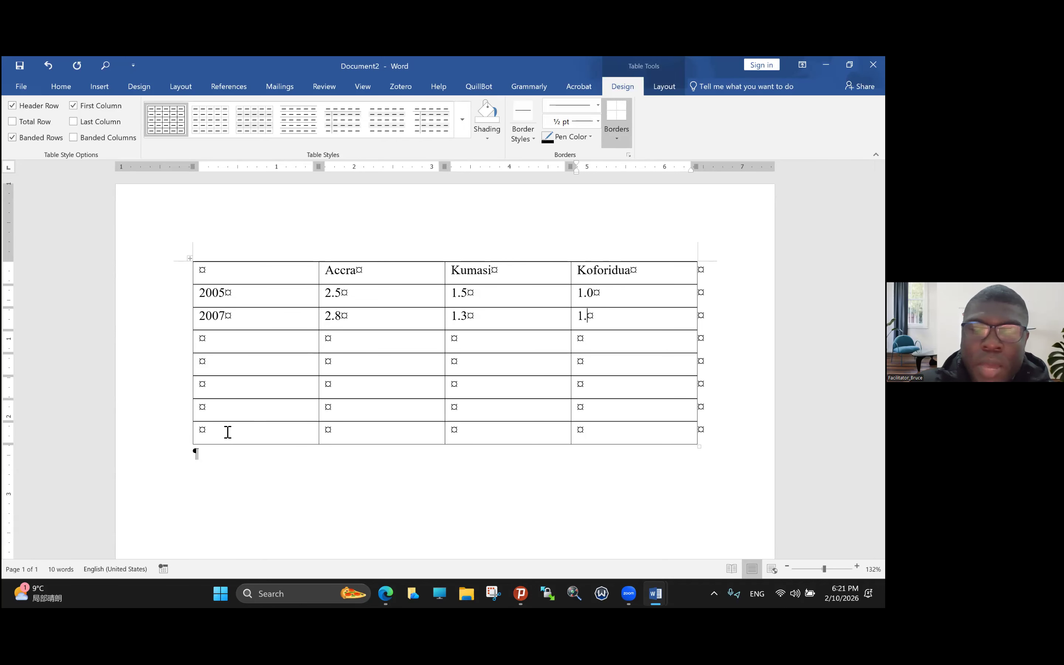
type("2")
key("BackSpace")
type("1")
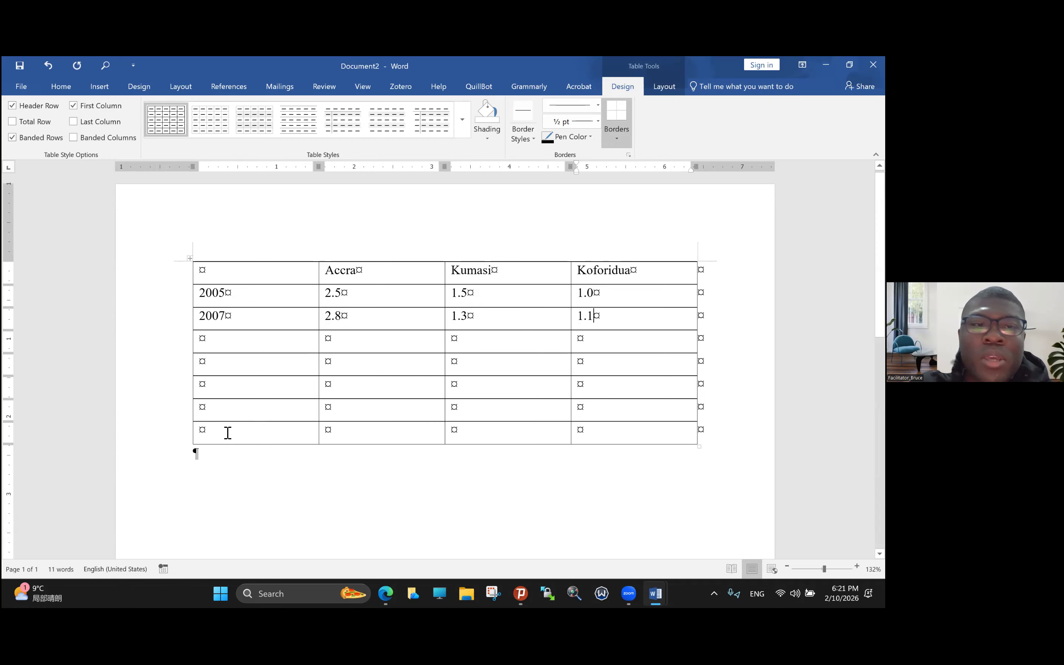
Enter Total in the last row's first cell and select the three empty cells beside it.
left_click(308, 436)
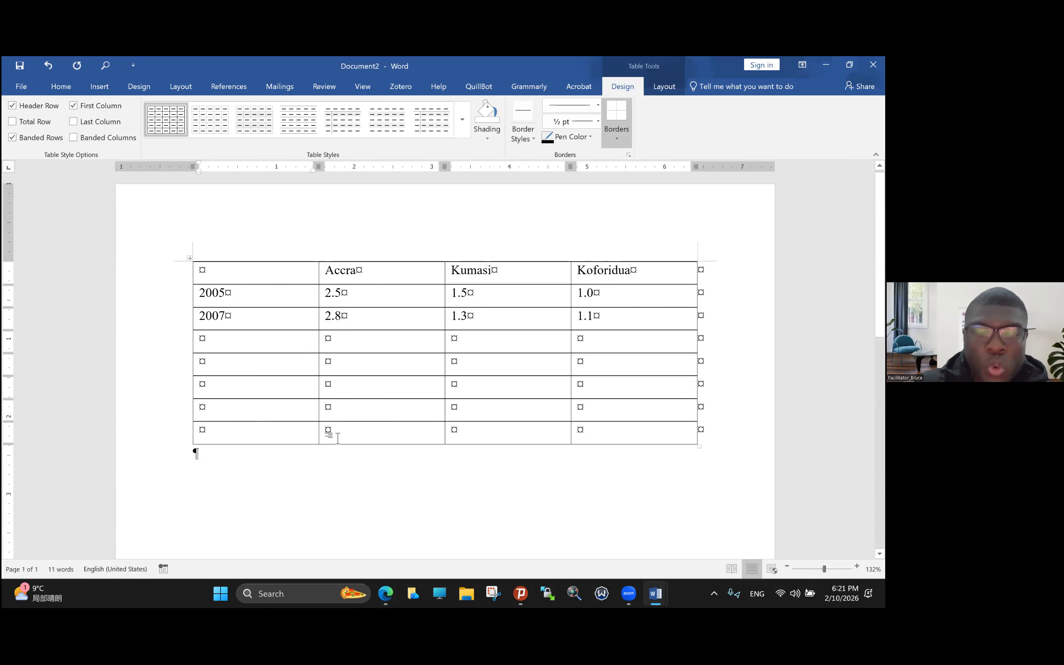
type("To")
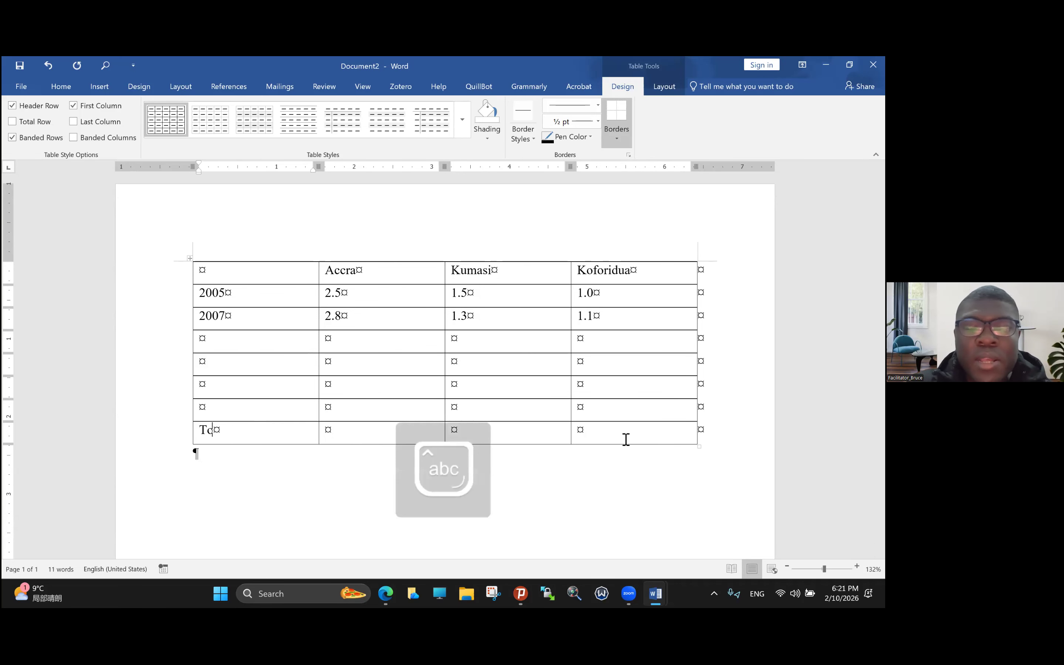
type("tal")
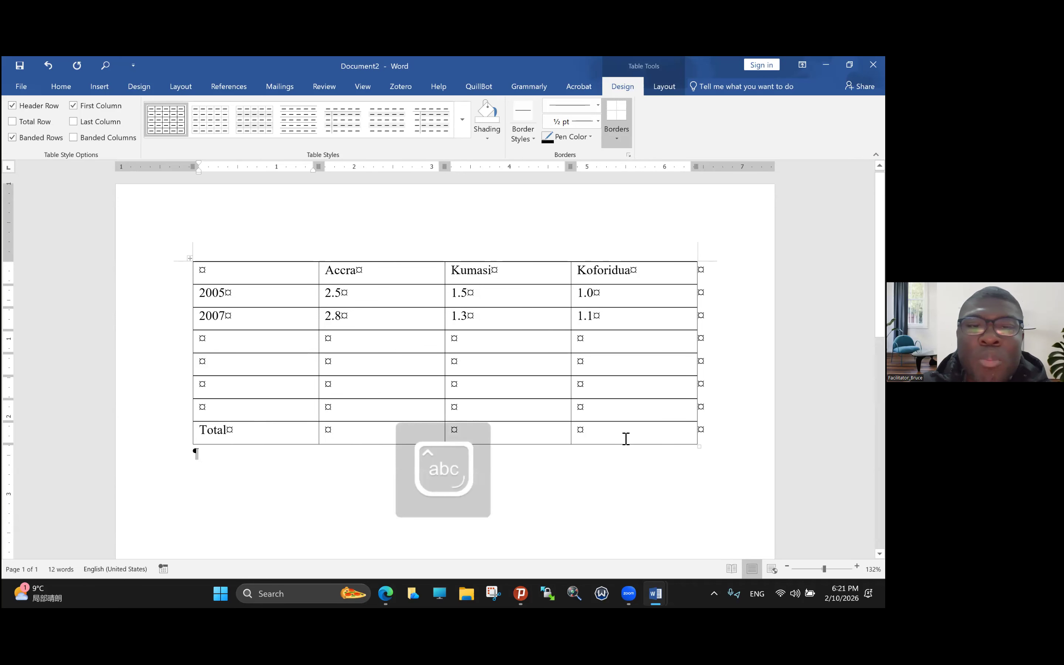
key("shift+Right")
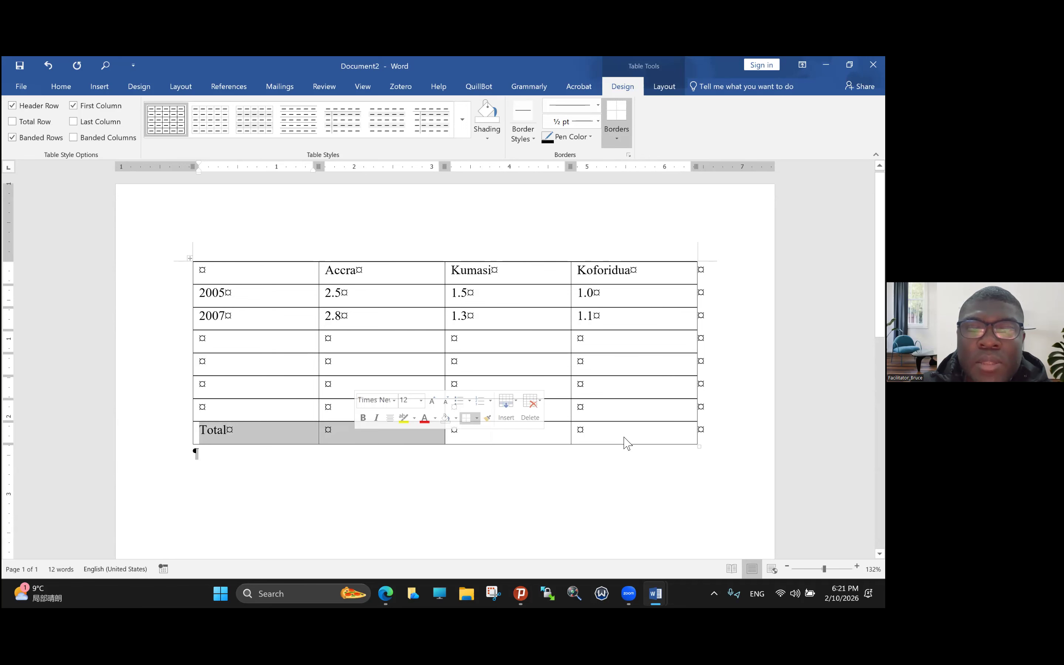
key("Right")
left_click(627, 443, "shift")
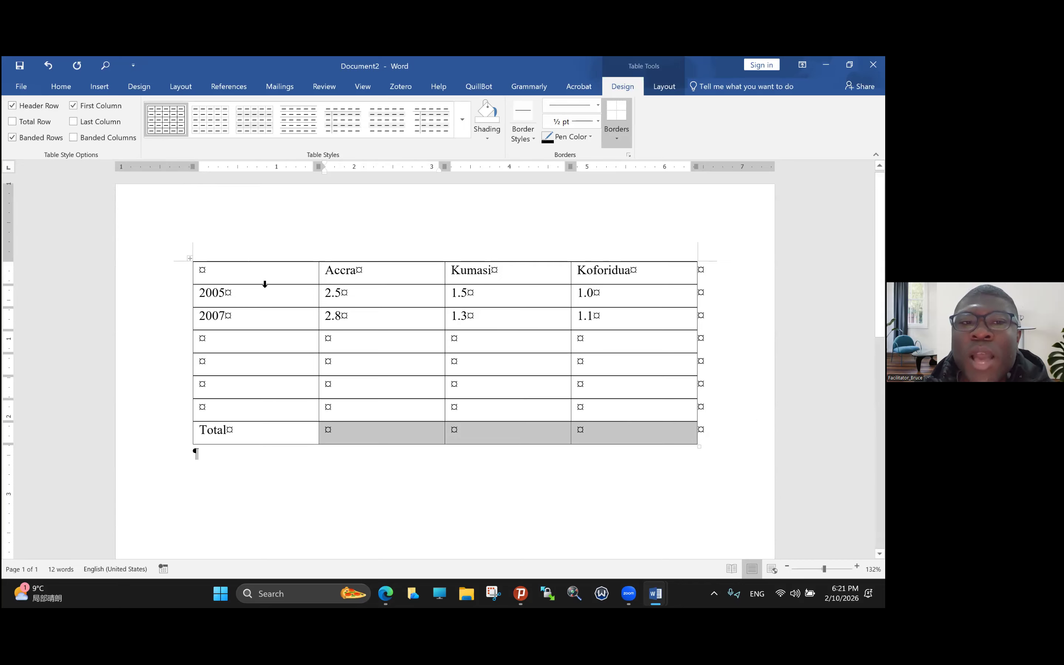
Try plain table styles on the whole table, settling on the one with horizontal row lines and a bold header row.
key("ctrl+a")
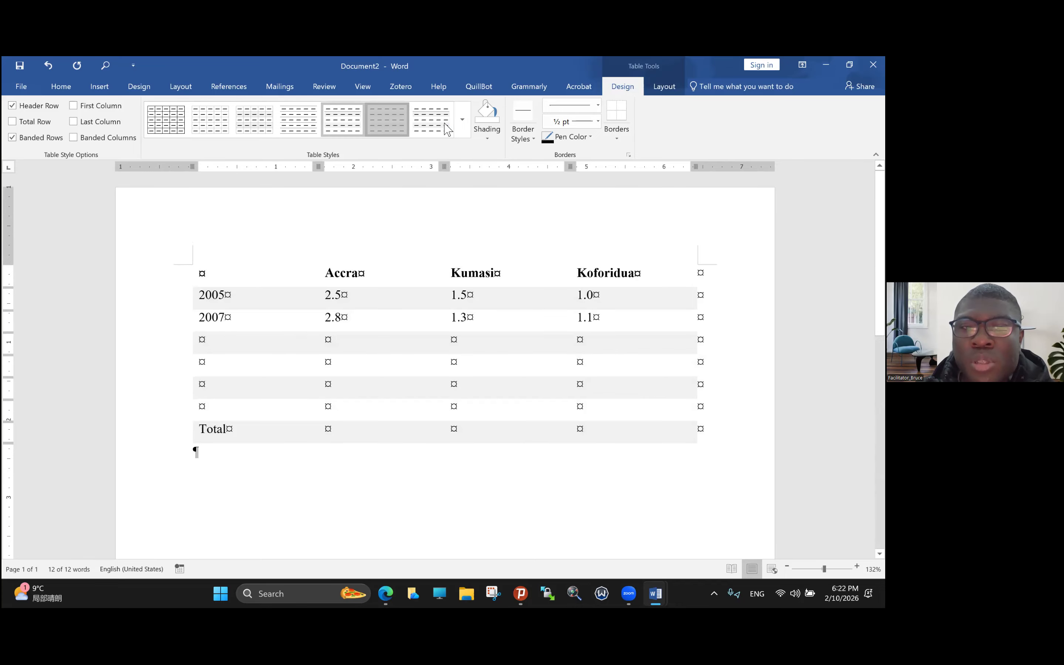
left_click(447, 130)
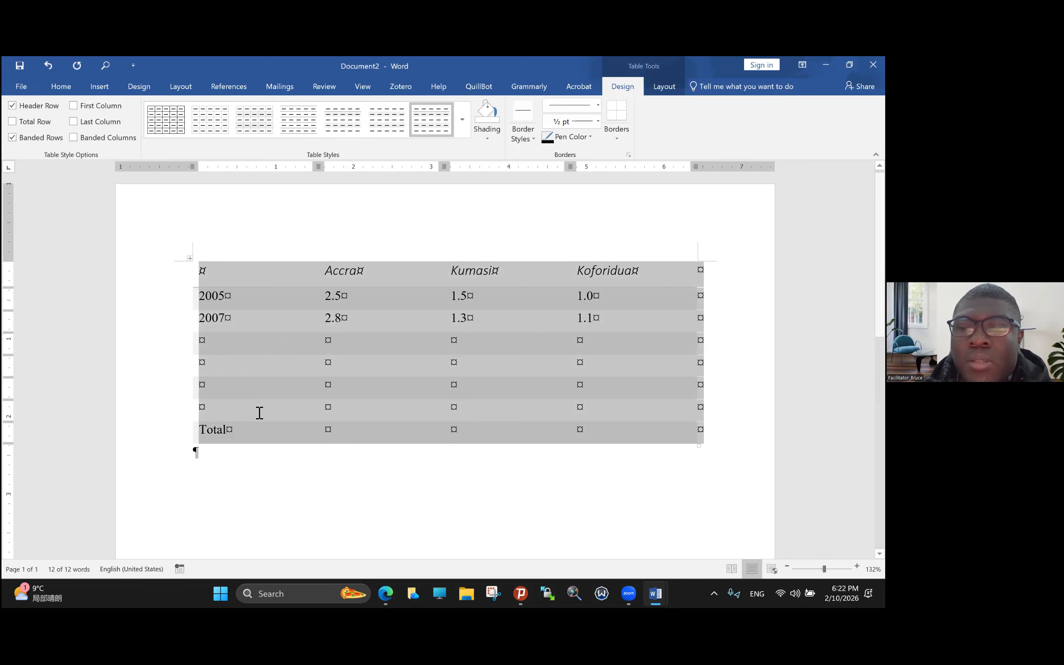
key("ctrl+z")
key("ctrl+z")
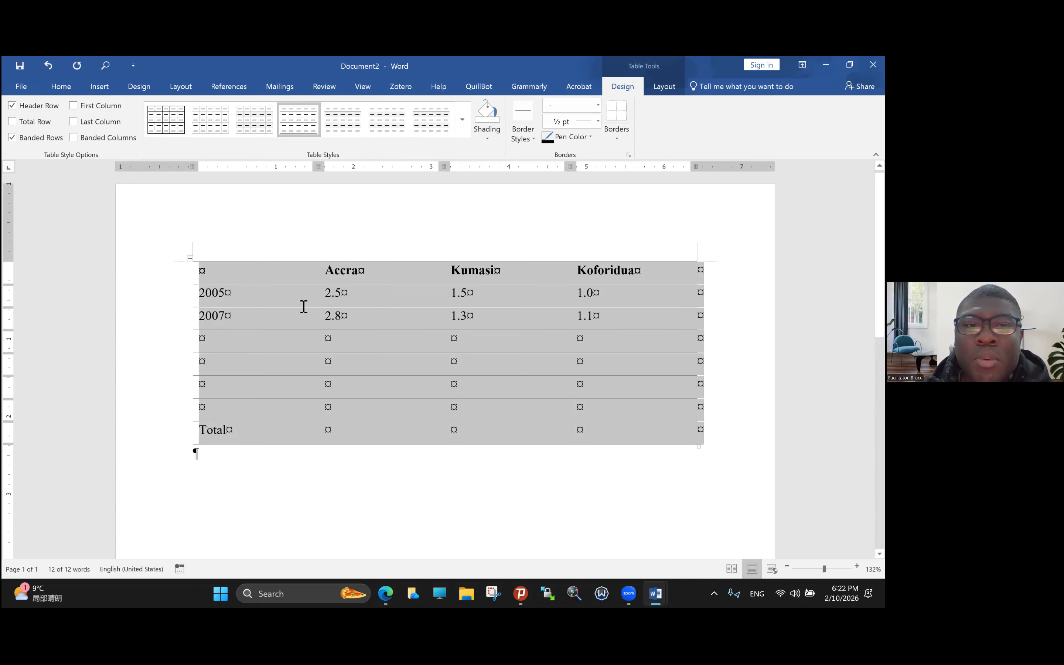
Delete the four empty rows between the 2007 row and the Total row.
left_click(196, 350)
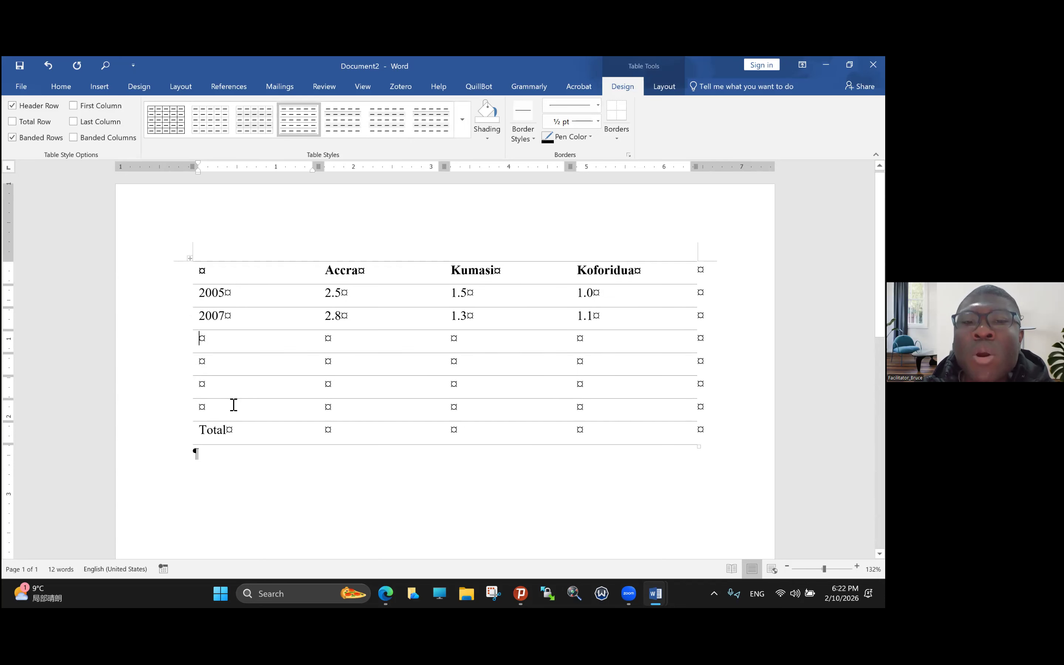
key("shift+Down")
key("shift+Down")
key("shift+Down")
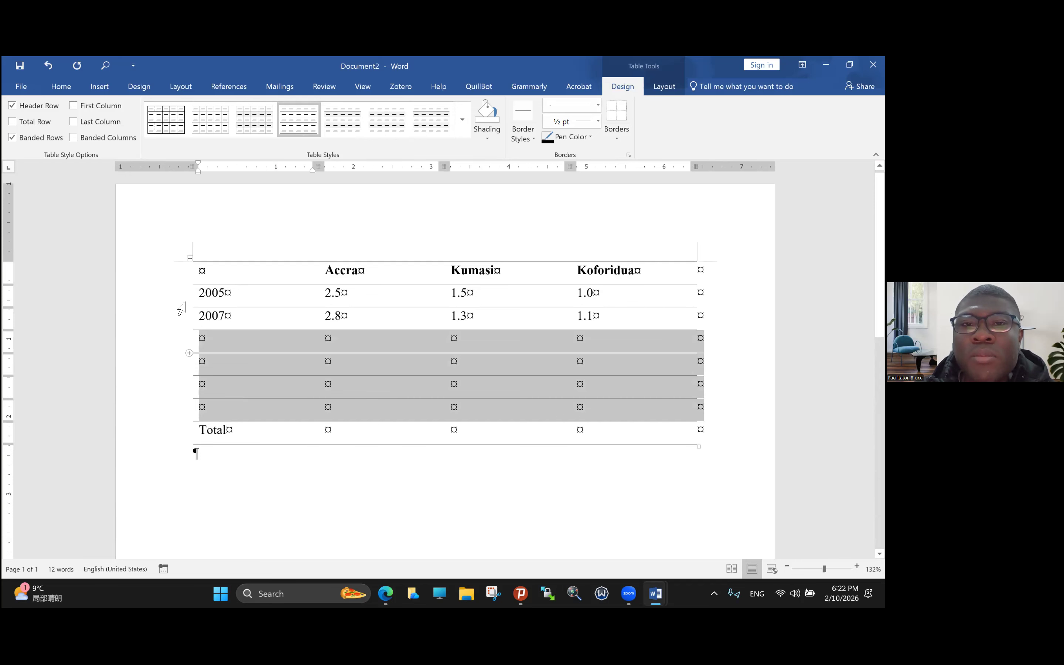
key("BackSpace")
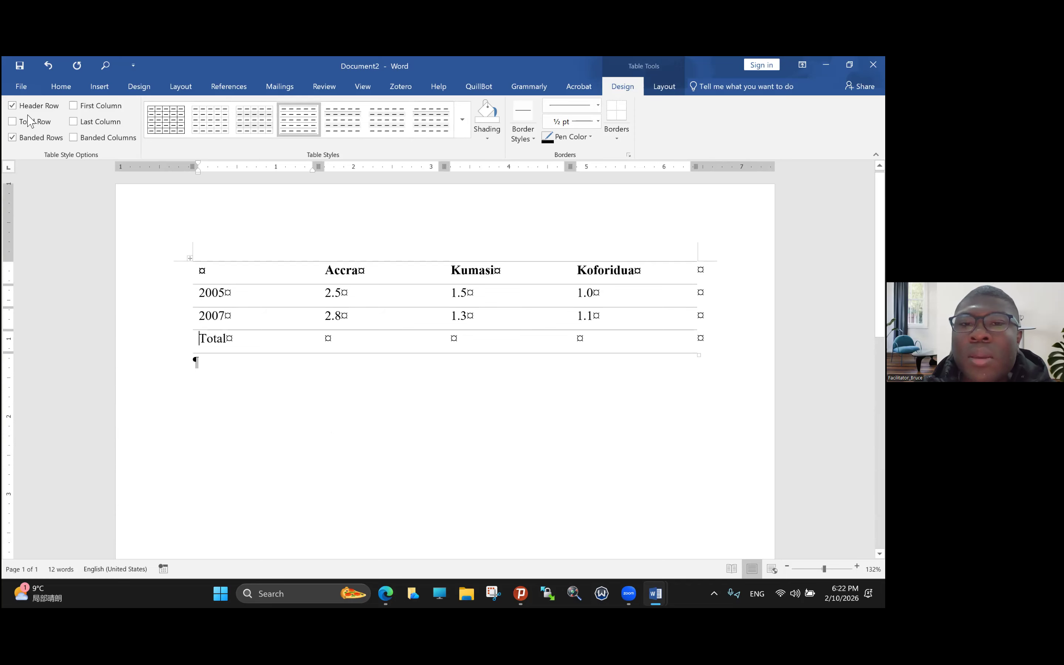
Turn off row banding for the table and turn on the Total Row style option.
left_click_drag(181, 295, 193, 318)
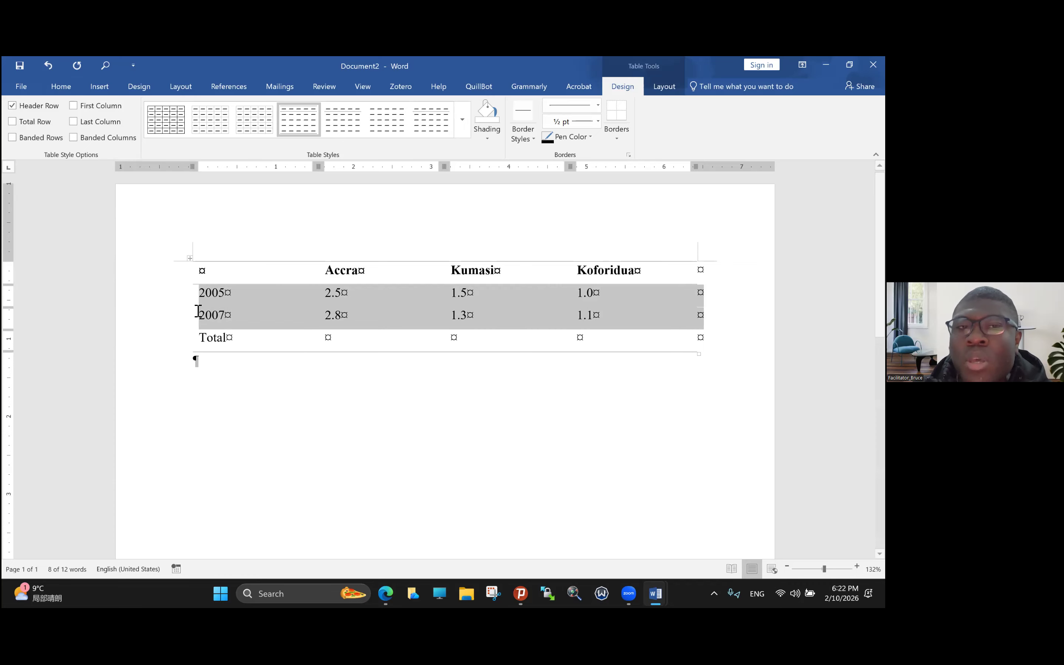
key("ctrl+End")
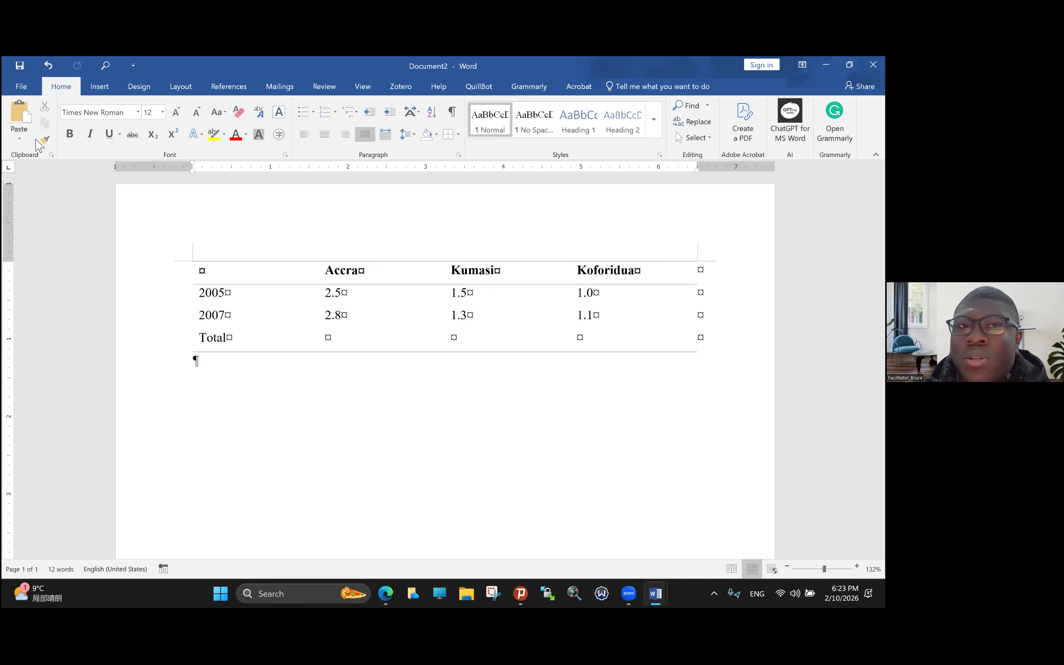
left_click(100, 87)
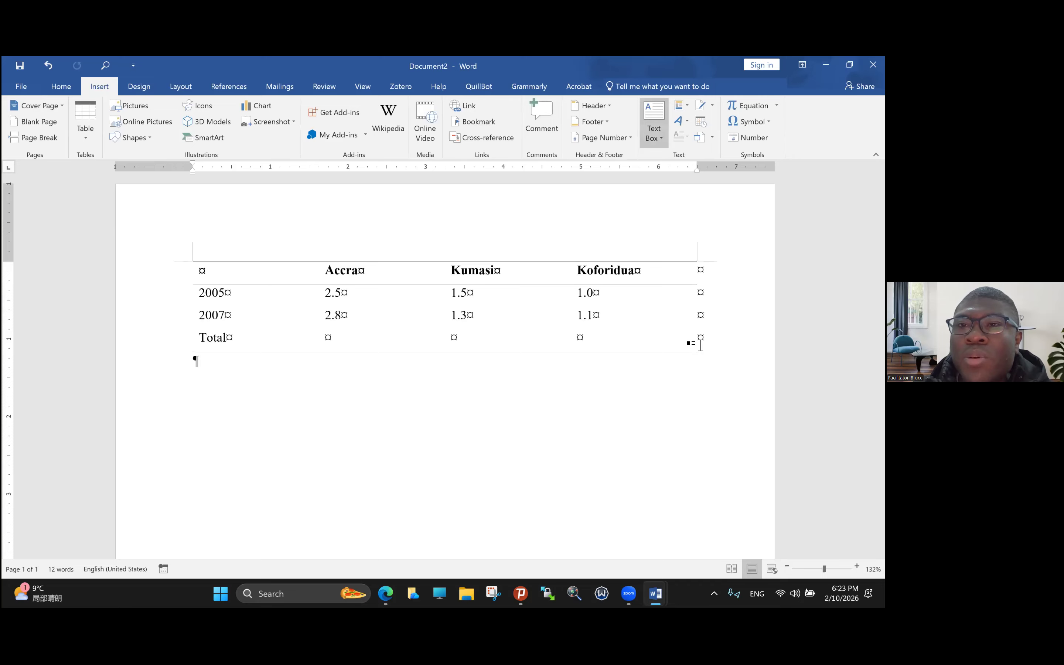
left_click(482, 338)
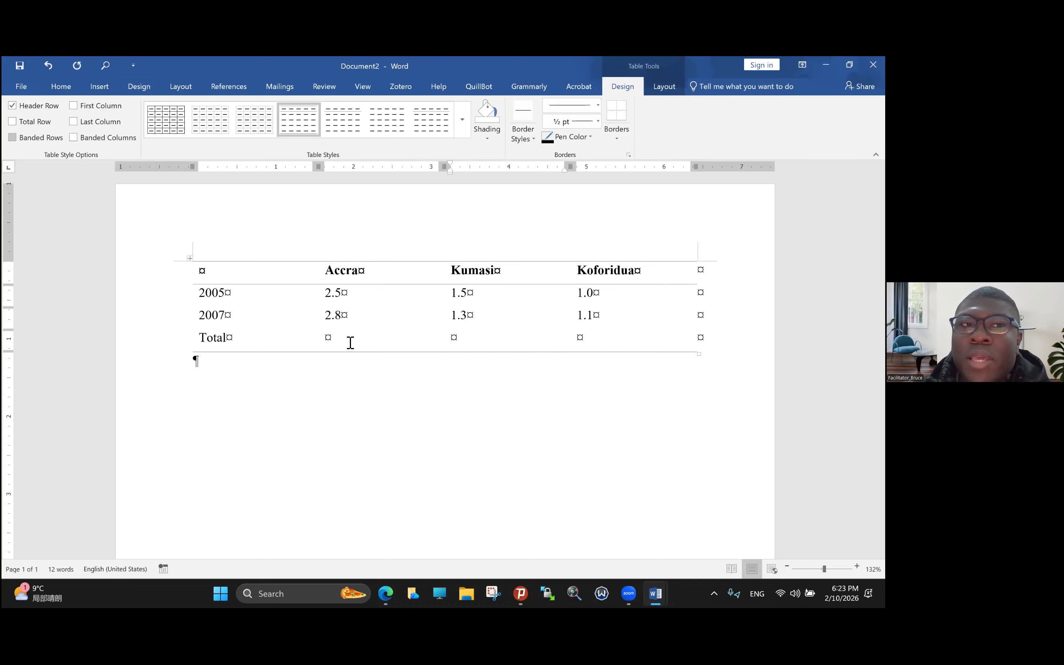
left_click(13, 121)
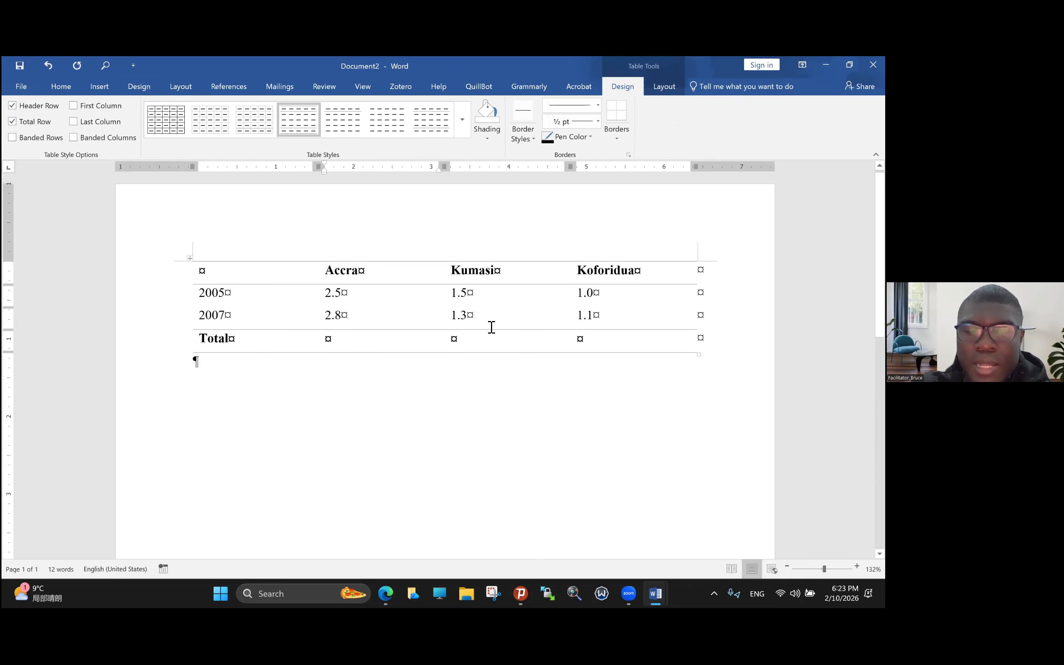
Fill the Total row with 5.3 for Accra, 2.8 for Kumasi and 2.1 for Koforidua.
type("5.")
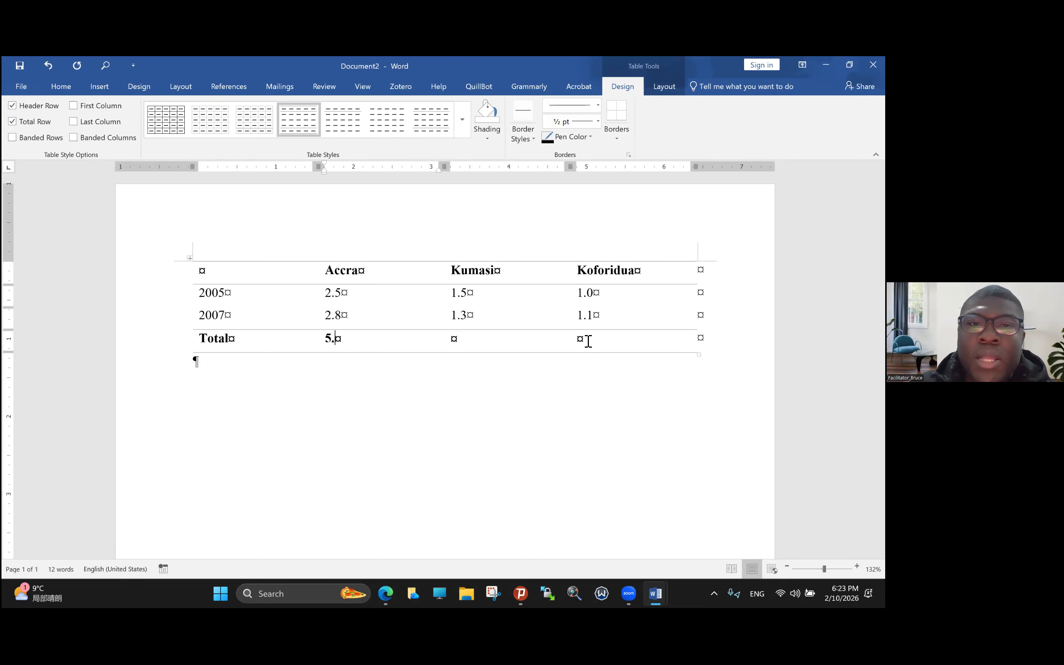
type("3")
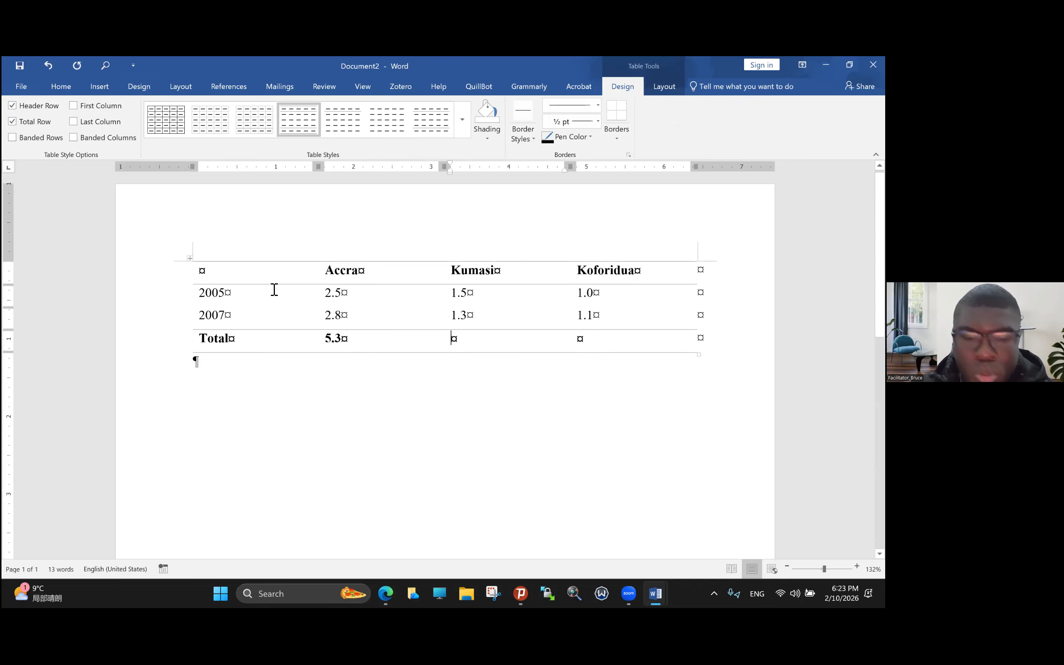
key("Tab")
type("2.")
left_click(586, 346)
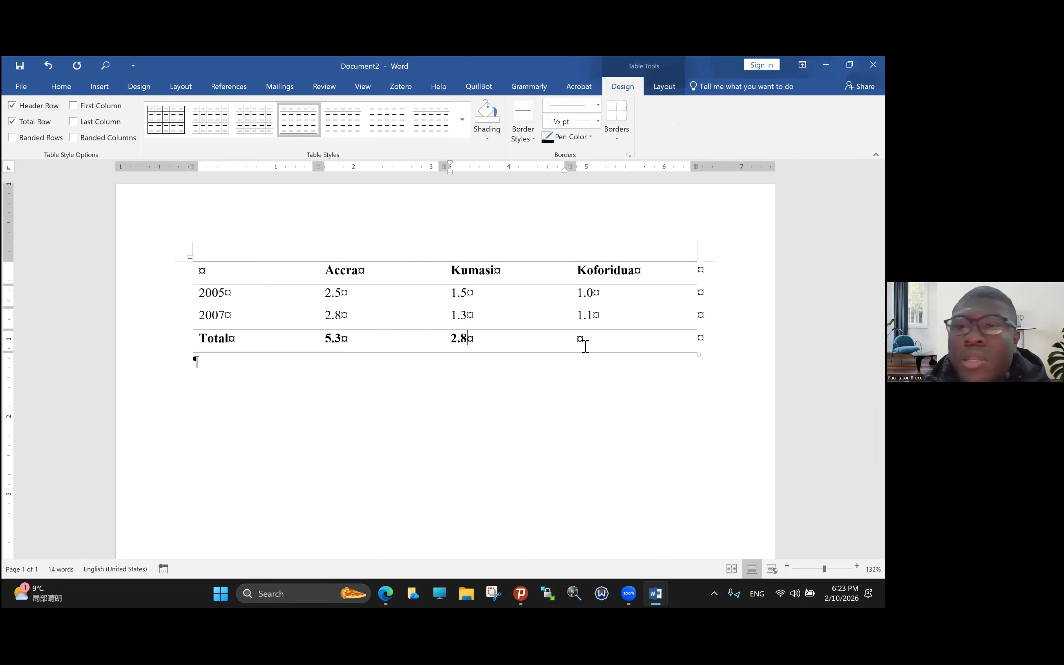
type("2.1")
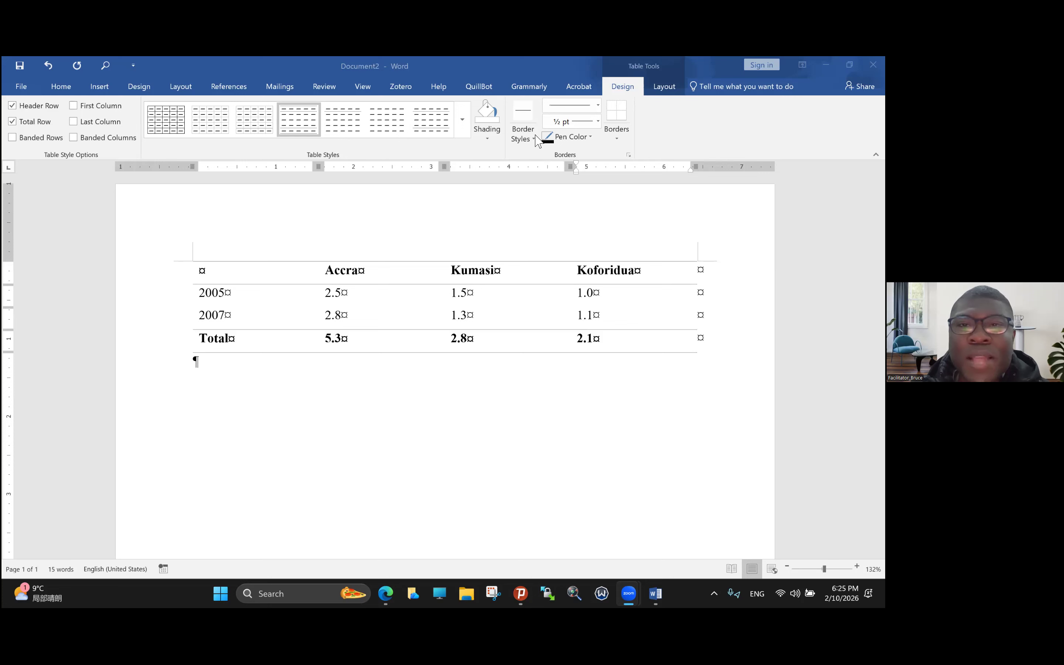
Paint 1 ½ pt borders along the table's top edge, beneath the header row and along the bottom edge.
left_click(558, 108)
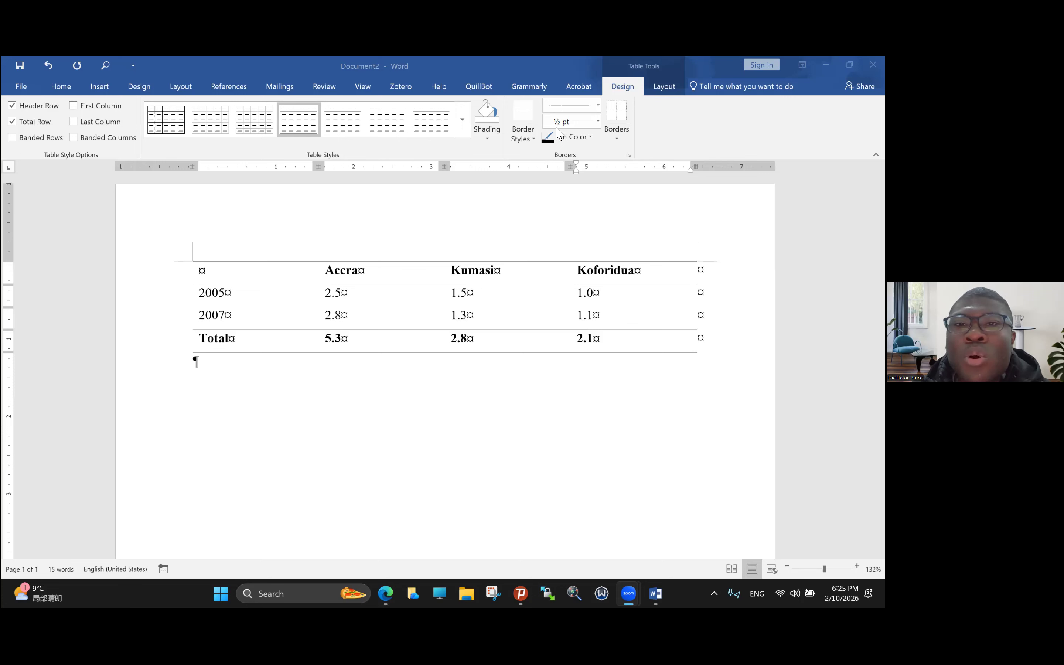
left_click(597, 122)
left_click(597, 122)
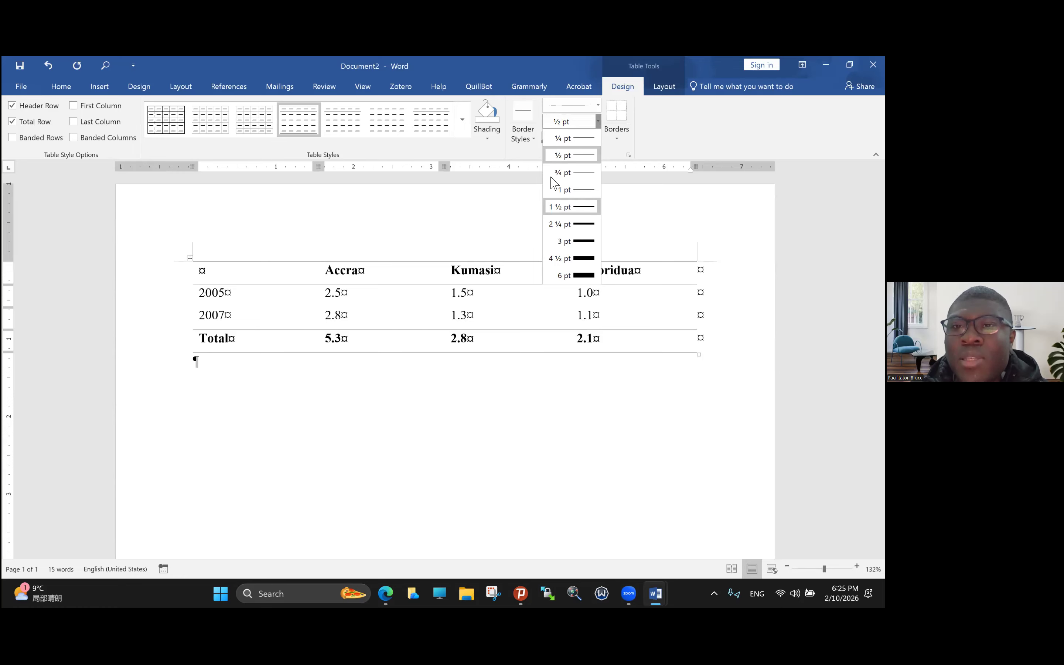
left_click(571, 207)
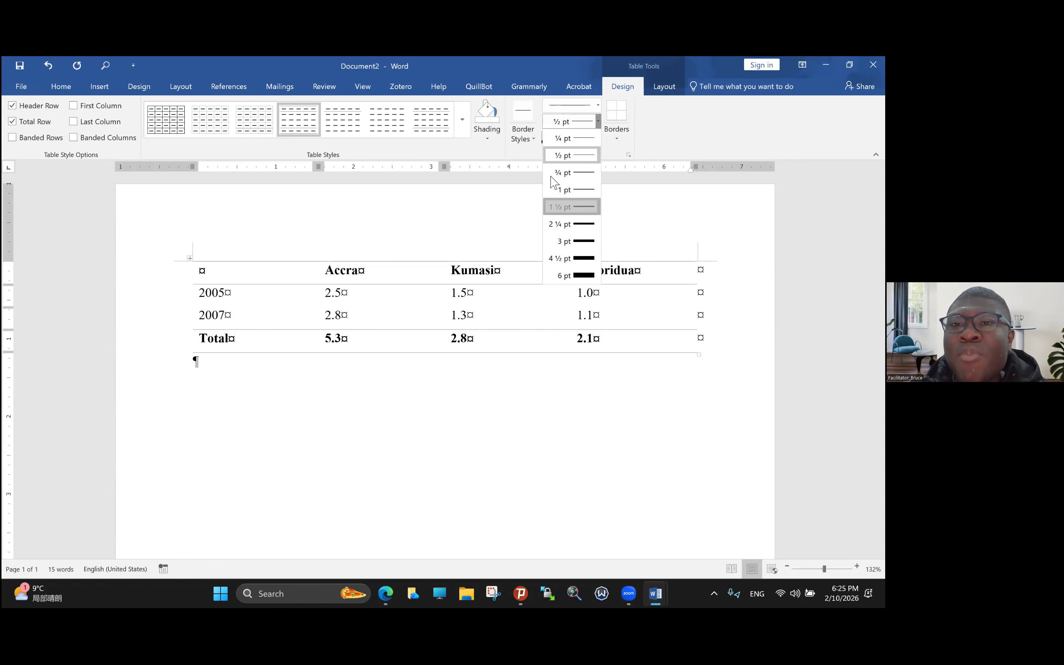
left_click(571, 137)
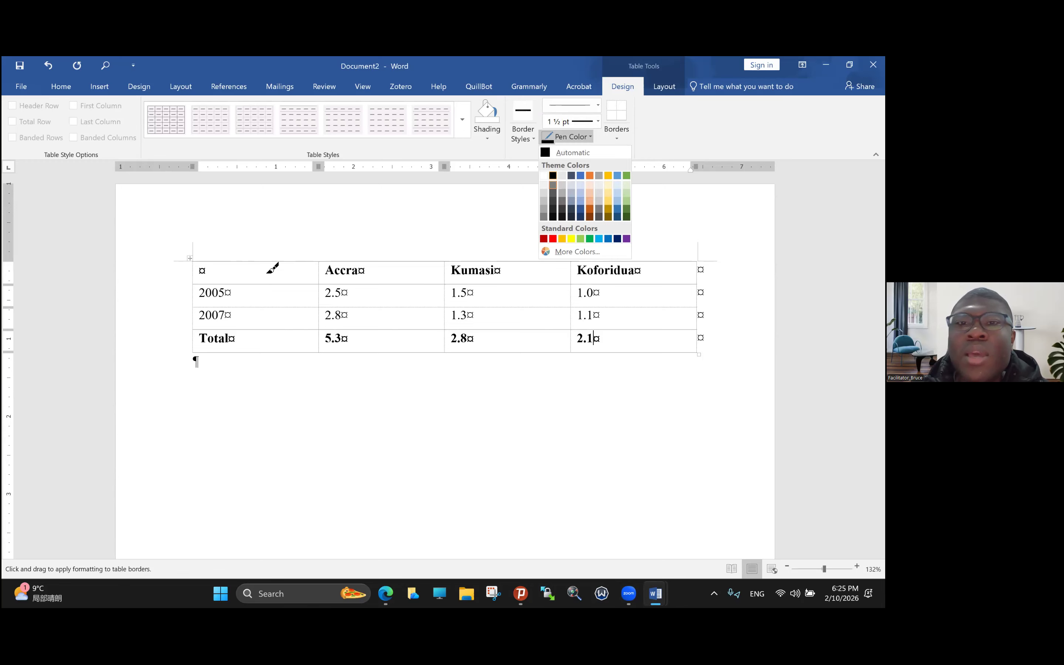
left_click(276, 261)
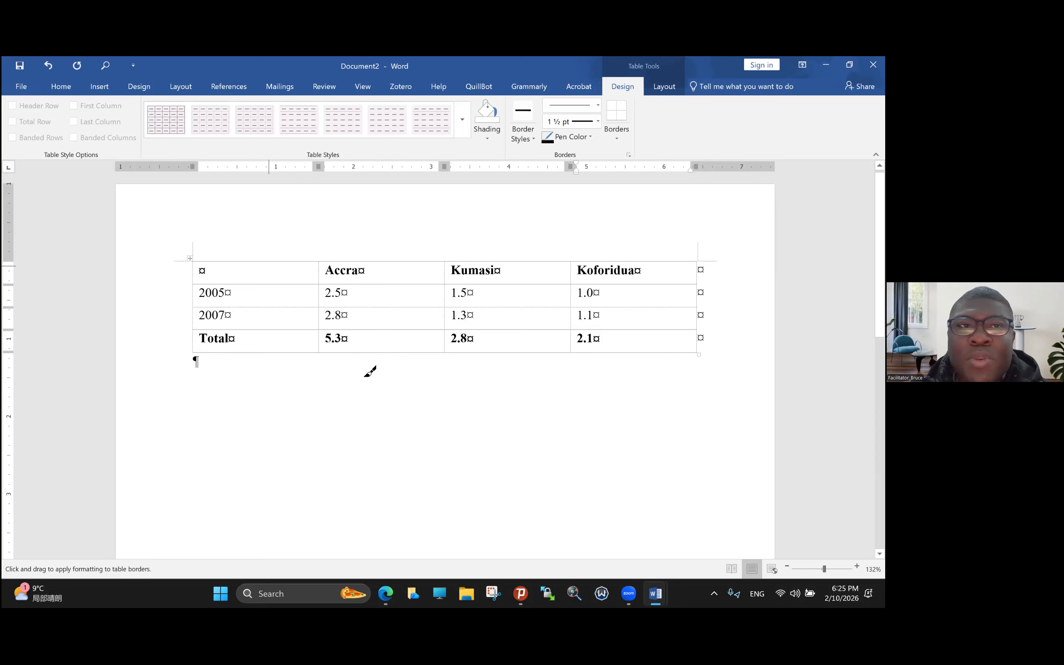
left_click(203, 261)
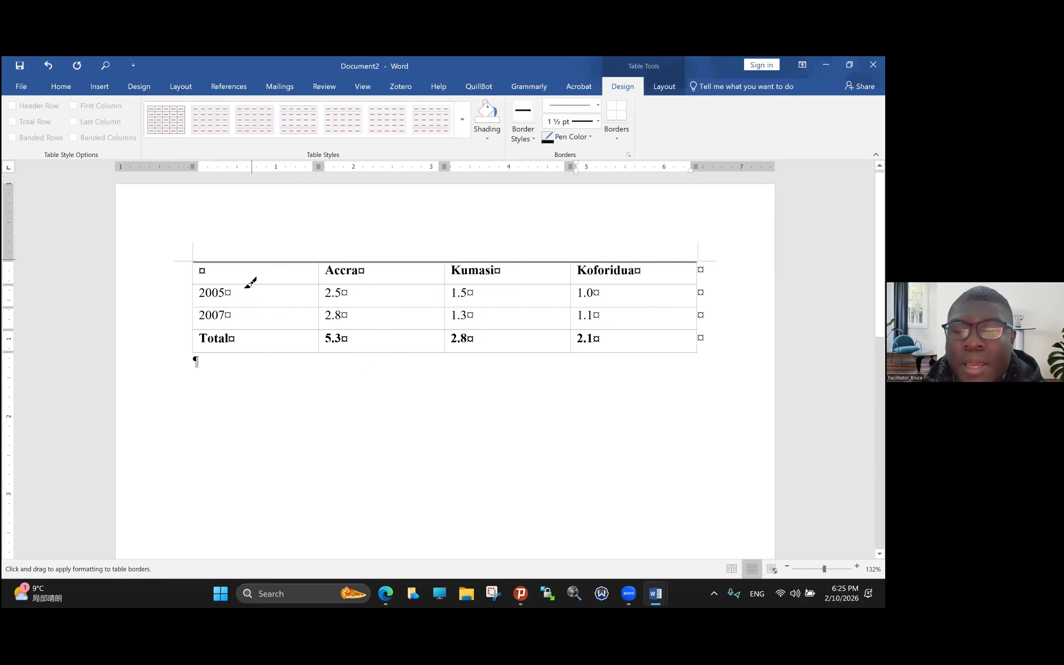
left_click(203, 263)
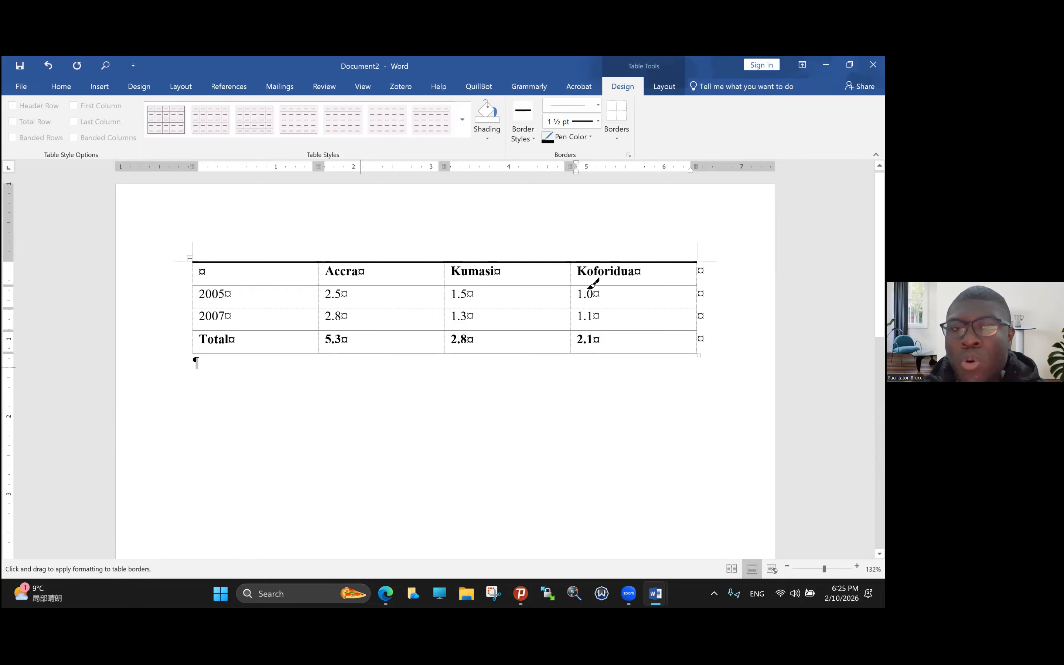
left_click_drag(268, 288, 623, 283)
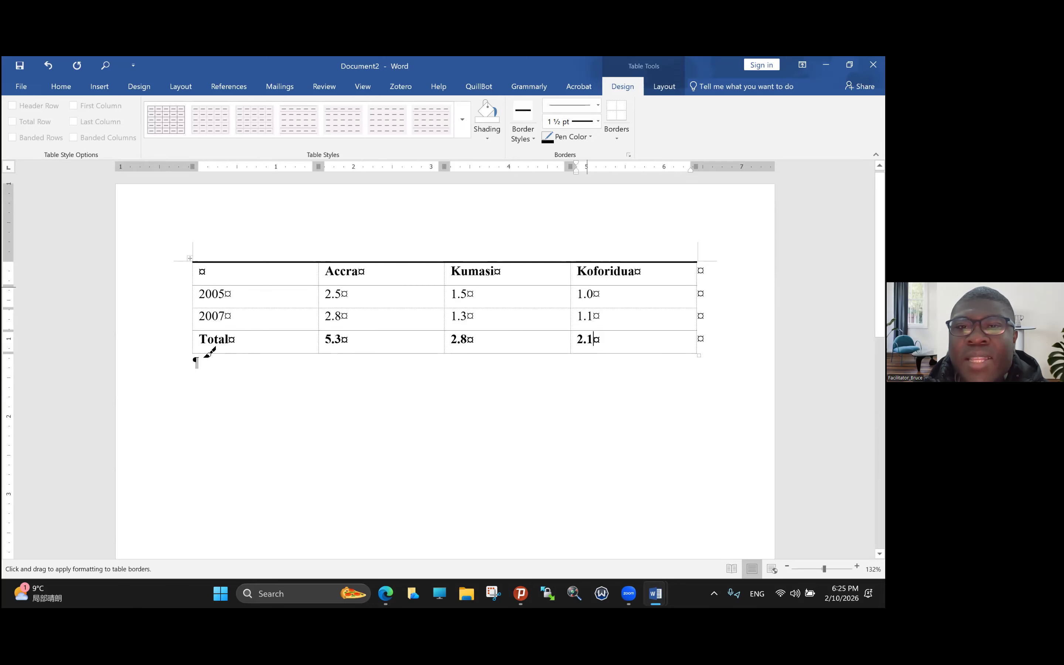
left_click_drag(209, 356, 703, 349)
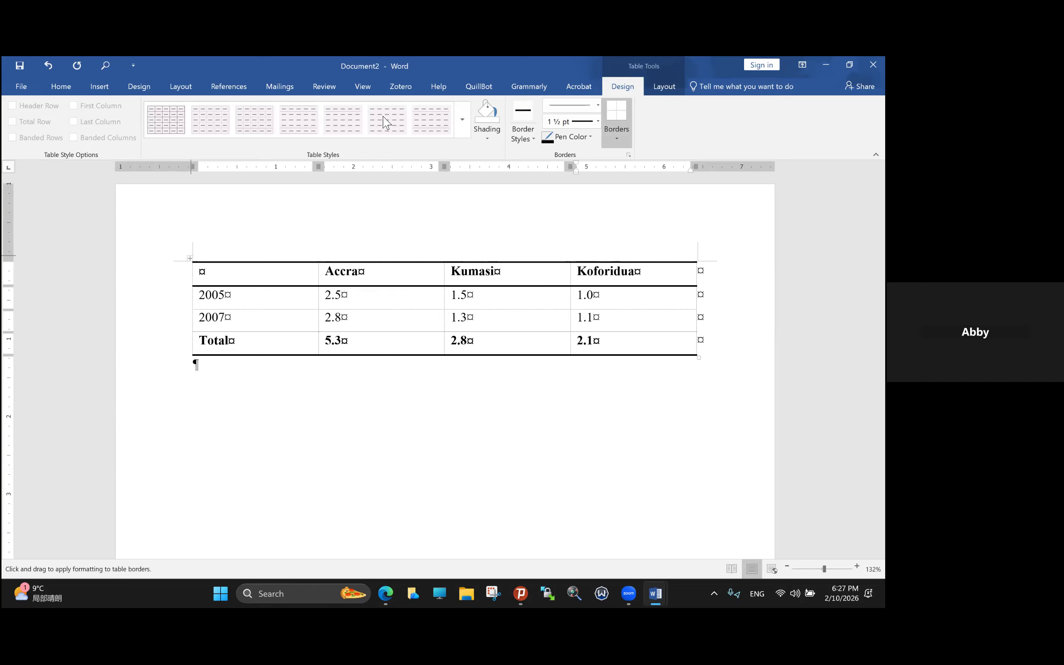
Undo the thick borders painted on the table.
left_click(242, 291)
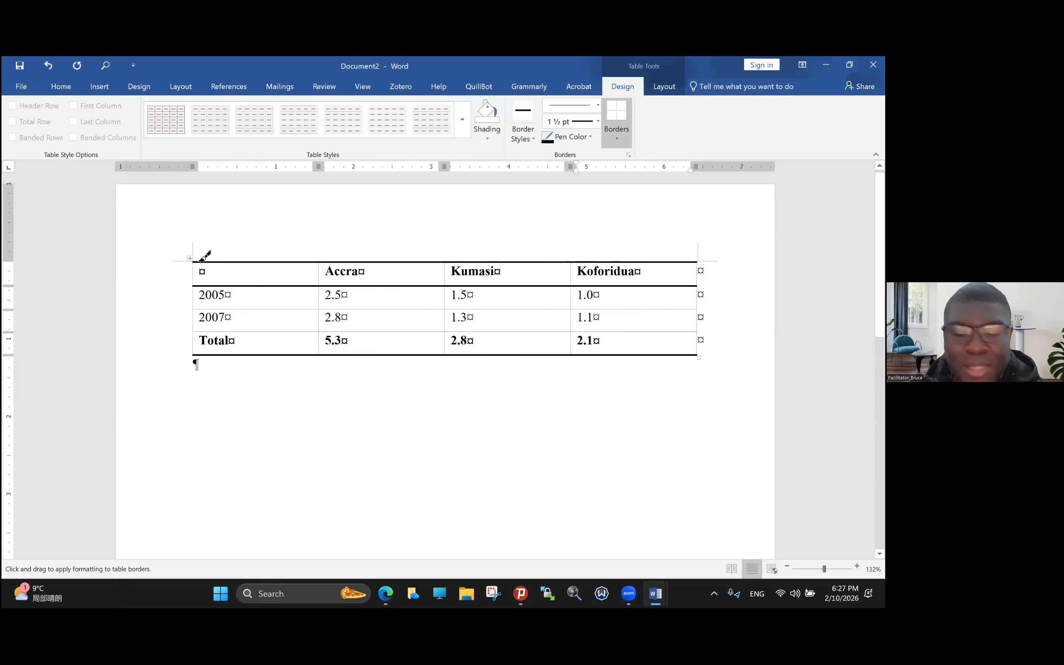
key("ctrl+z")
key("ctrl+z")
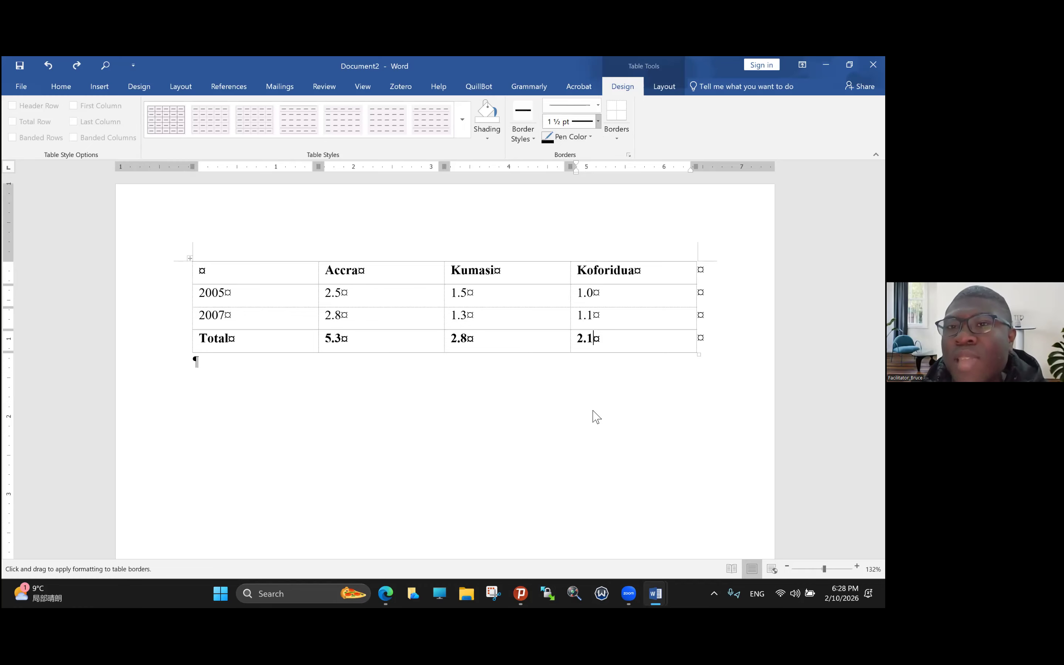
Choose a single solid 1 ½ pt line and paint it above and below the header row and beneath the Total row.
left_click(598, 106)
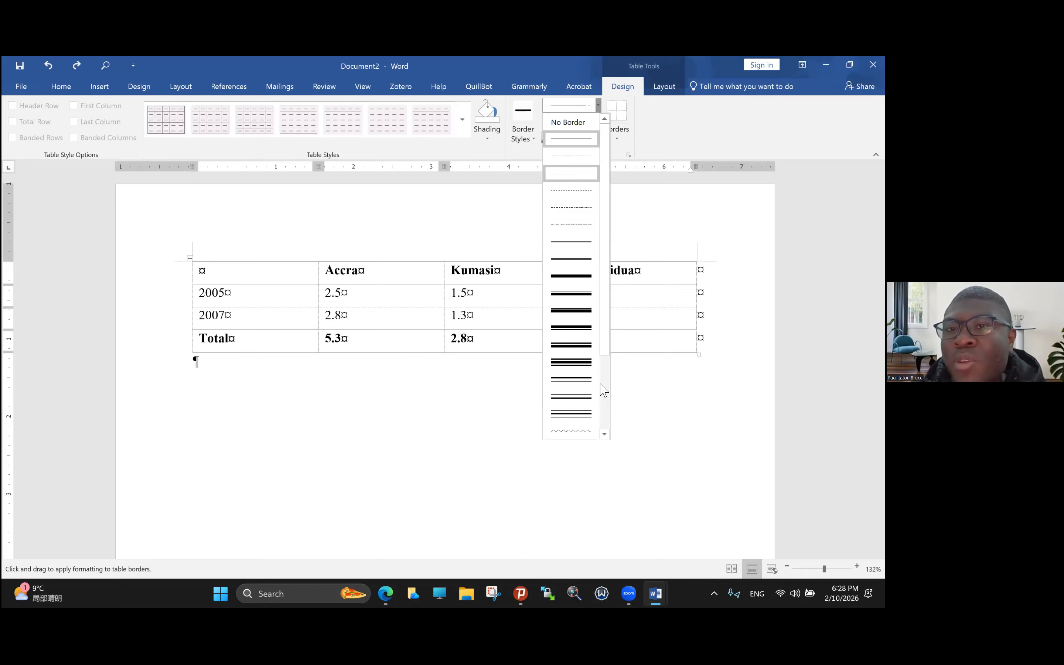
left_click(578, 140)
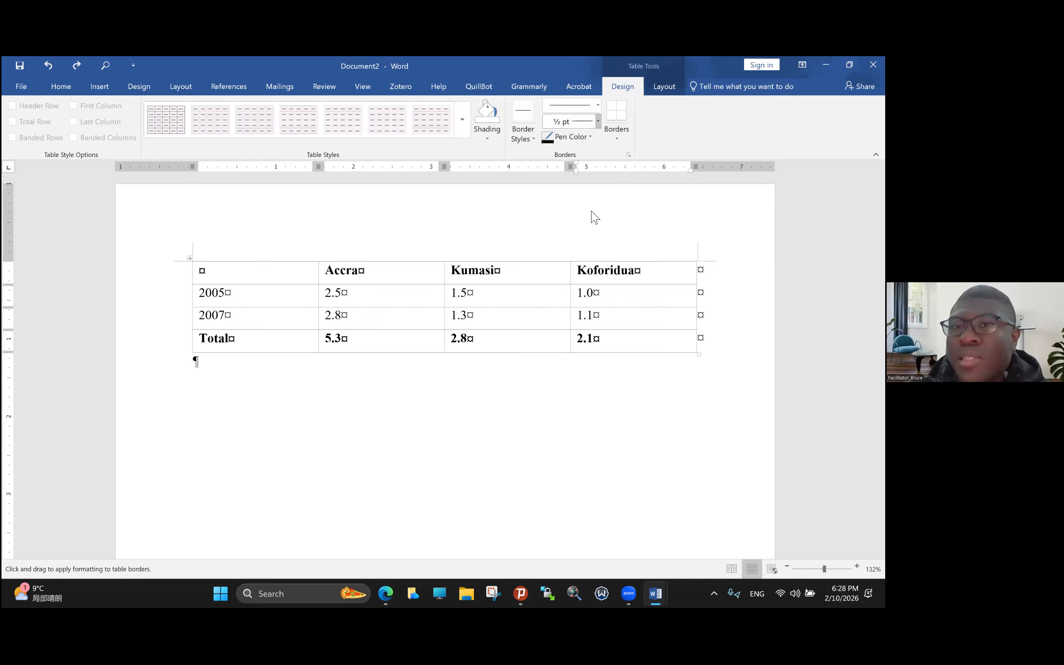
left_click(564, 122)
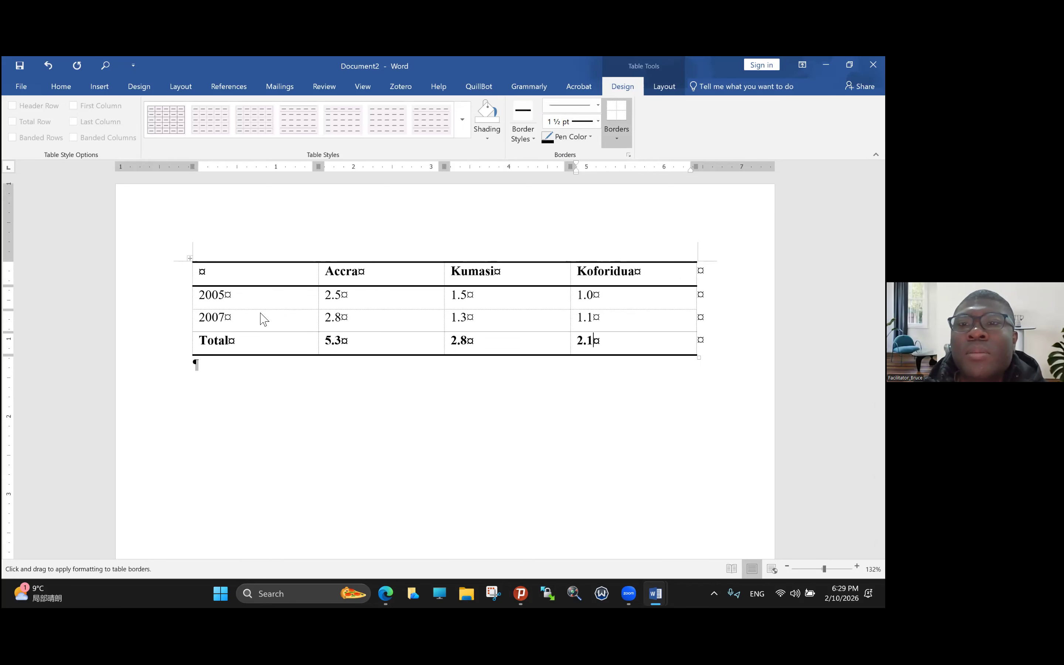
key("Escape")
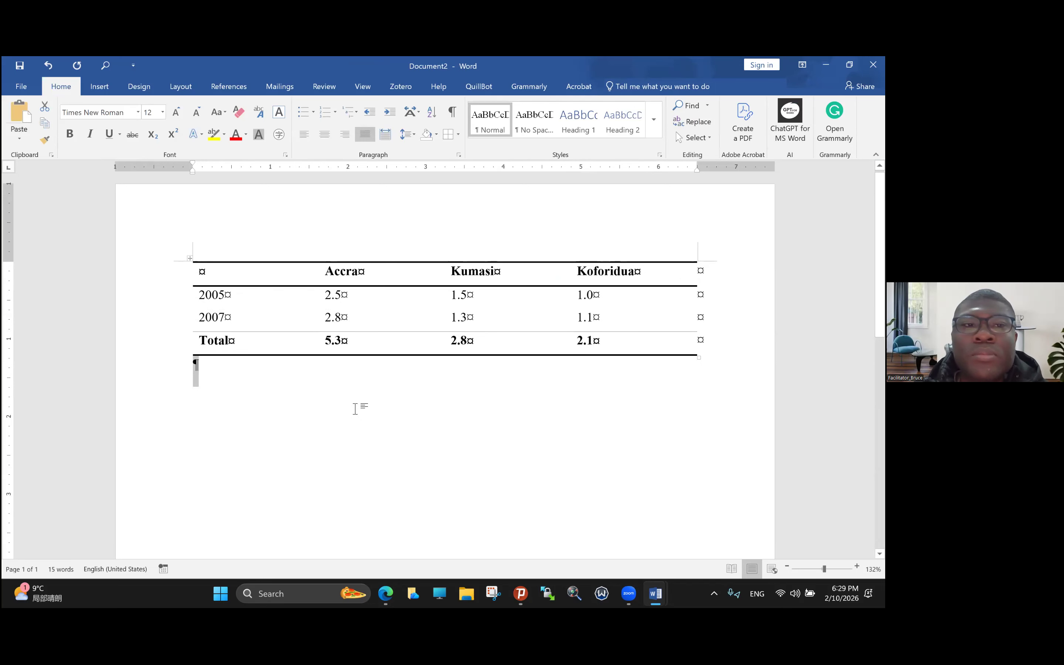
Remove the bold formatting from all of the table's text.
key("ctrl+a")
key("ctrl+b")
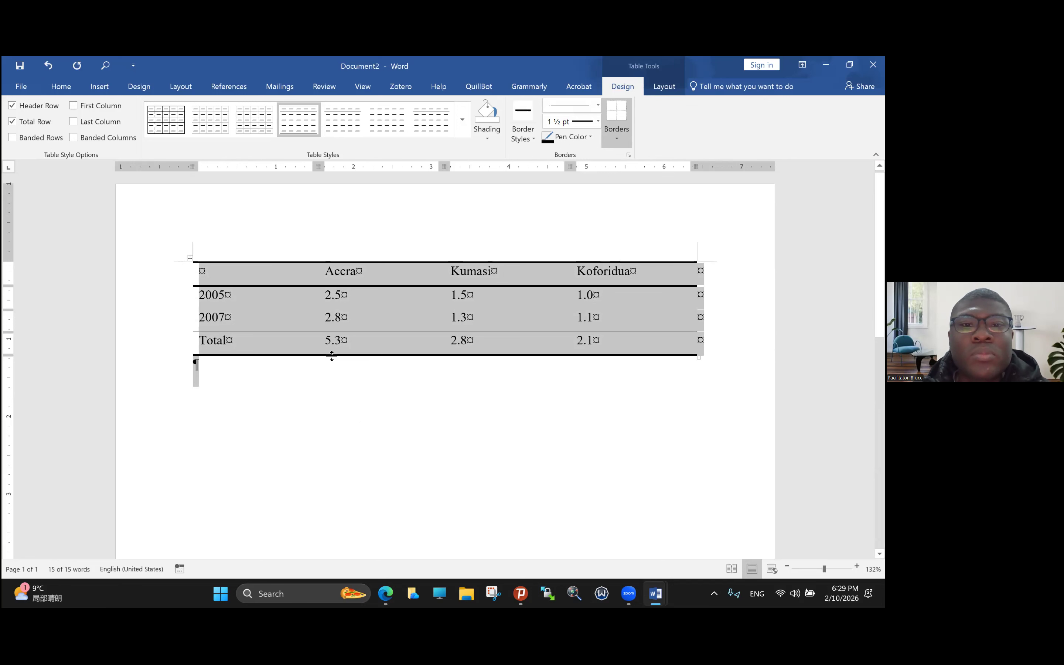
left_click(331, 357)
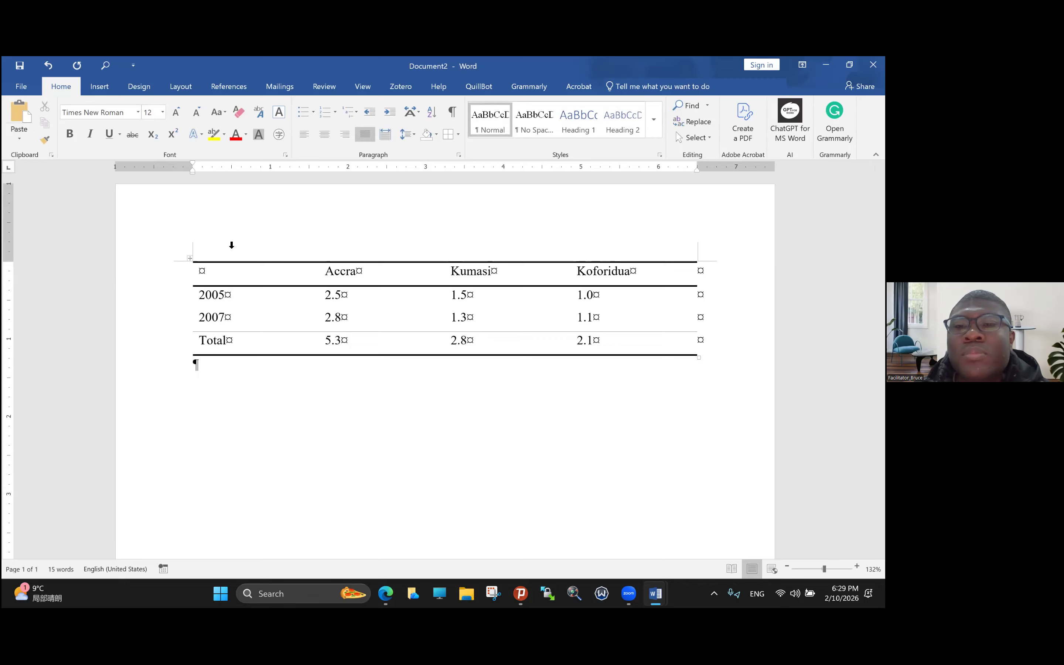
Centre the text in all of the table's cells both horizontally and vertically.
left_click_drag(187, 272, 187, 346)
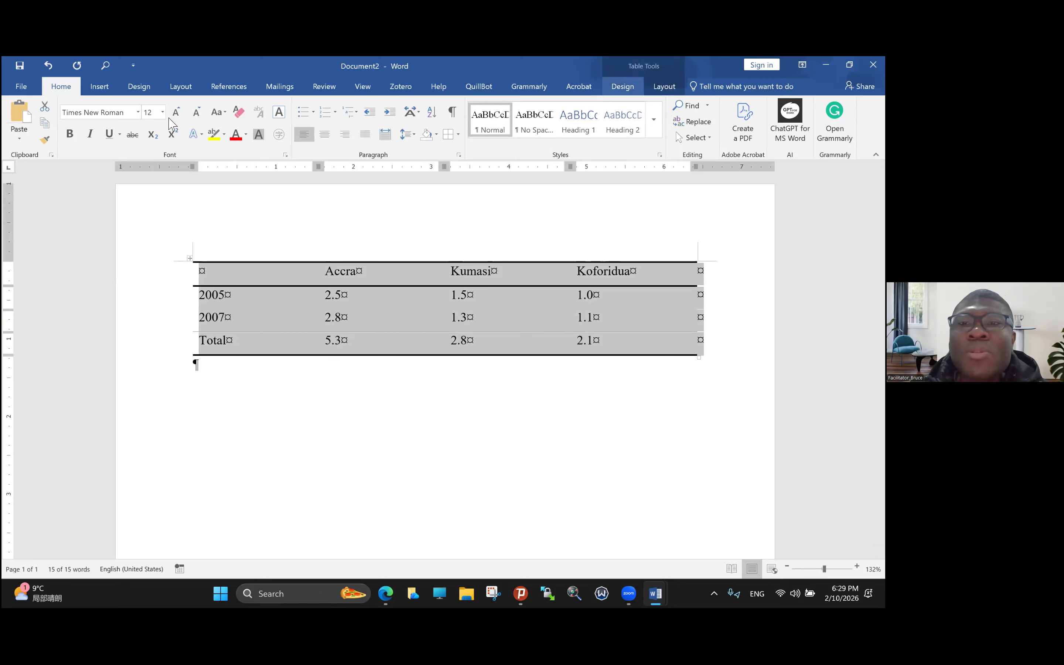
left_click(622, 87)
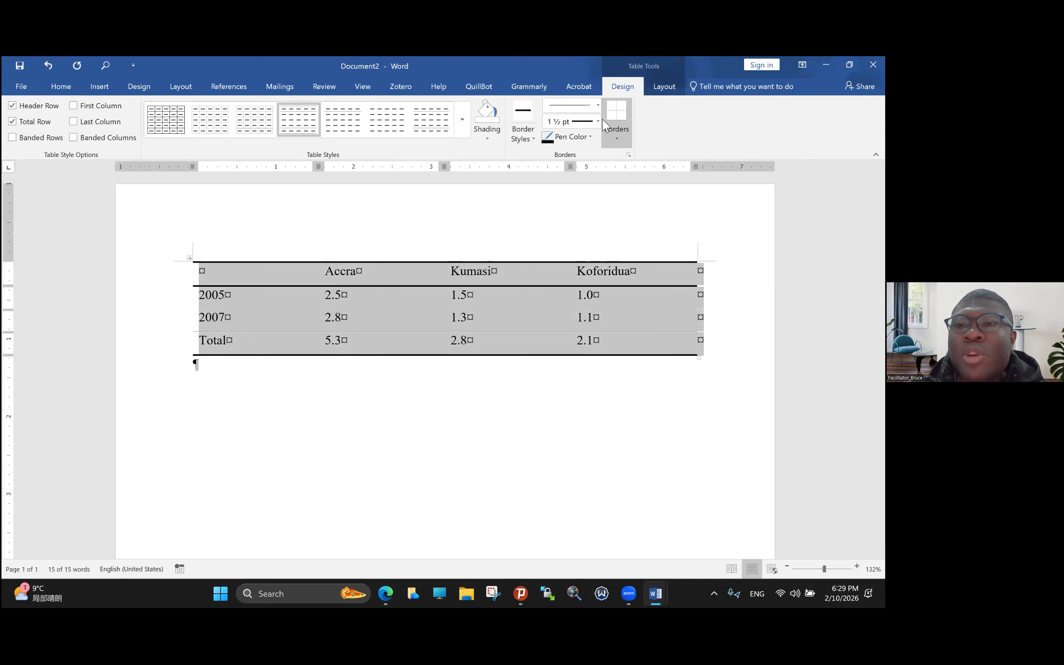
left_click(663, 87)
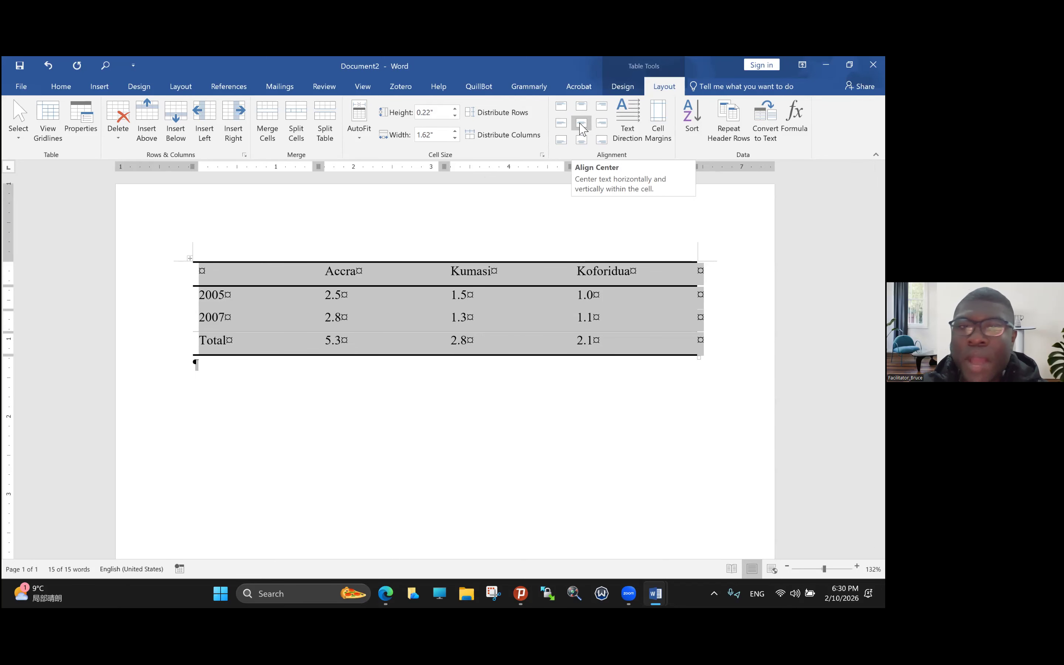
left_click(582, 128)
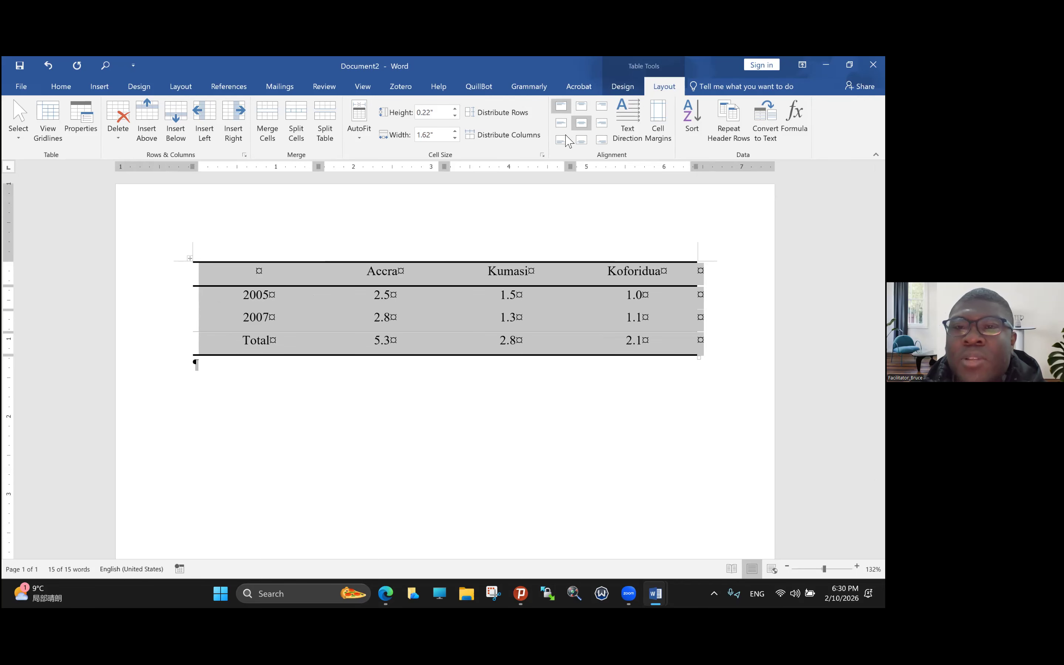
Try top-left, bottom-right and centre-left alignment on the table's cells and return them to Align Center.
left_click(562, 106)
key("ctrl+e")
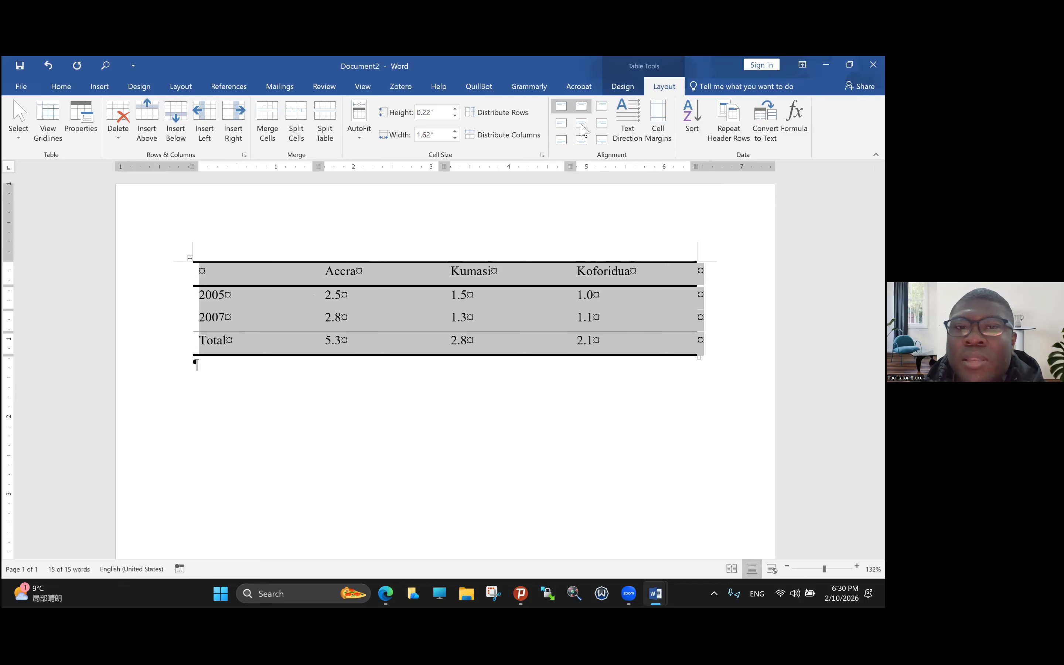
key("ctrl+r")
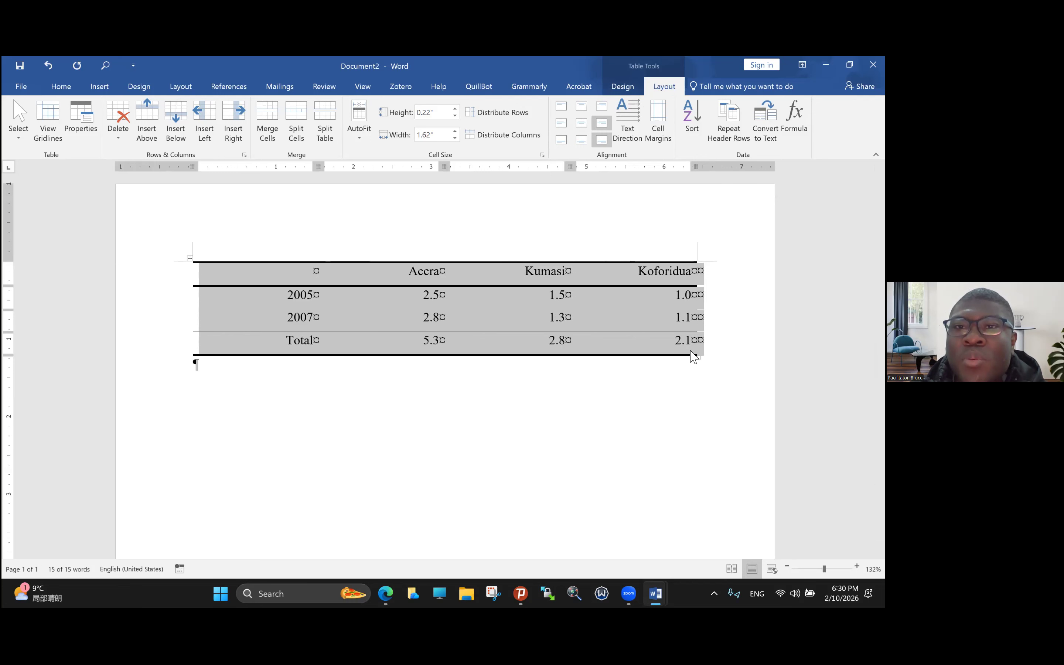
key("ctrl+e")
key("ctrl+l")
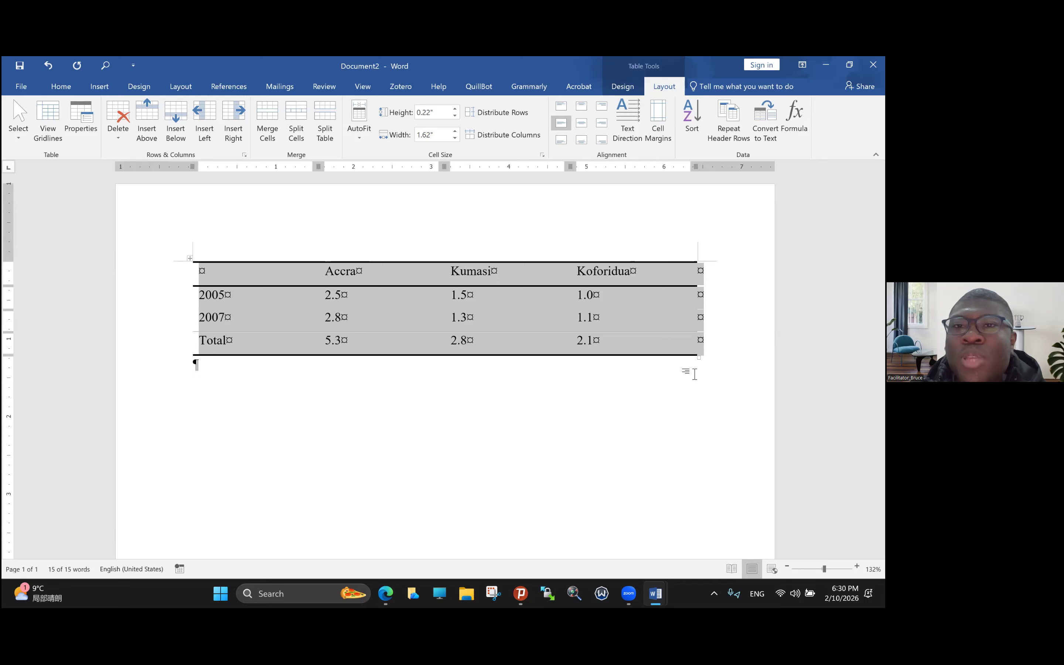
left_click(585, 124)
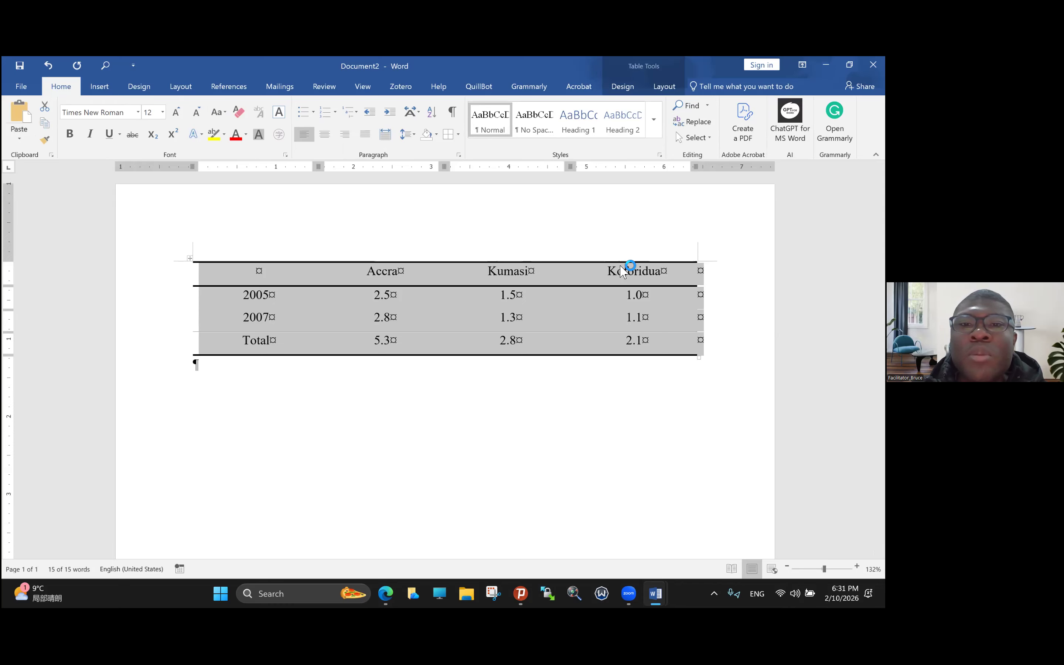
Insert a row between the 2007 and Total rows and enter 2008 in its first cell.
left_click(567, 308)
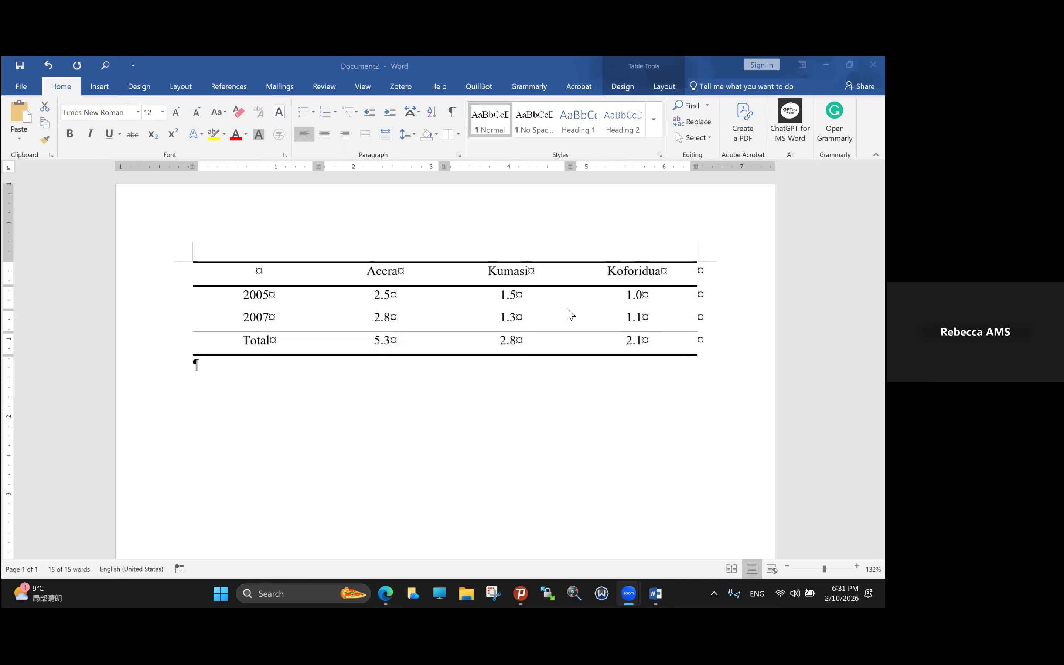
left_click(360, 276)
left_click(189, 331)
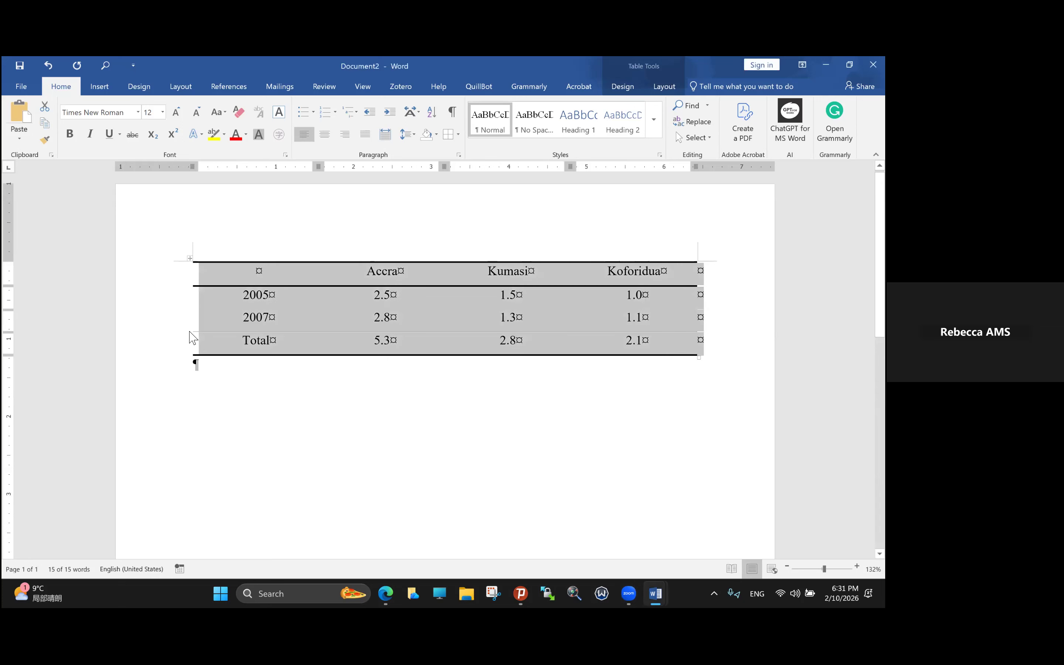
left_click(189, 332)
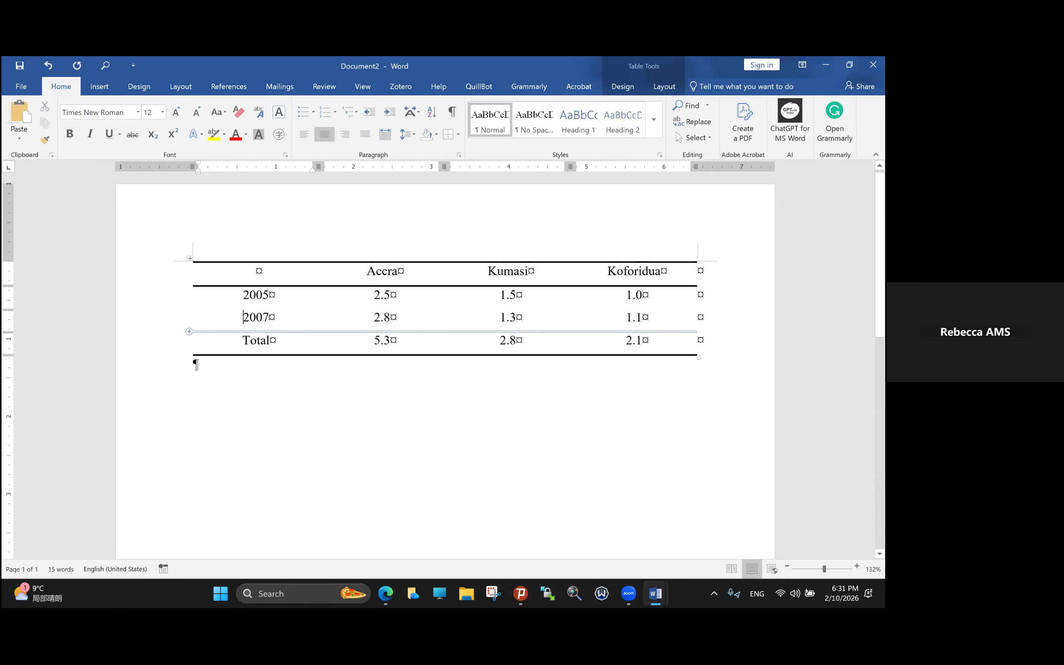
left_click(189, 331)
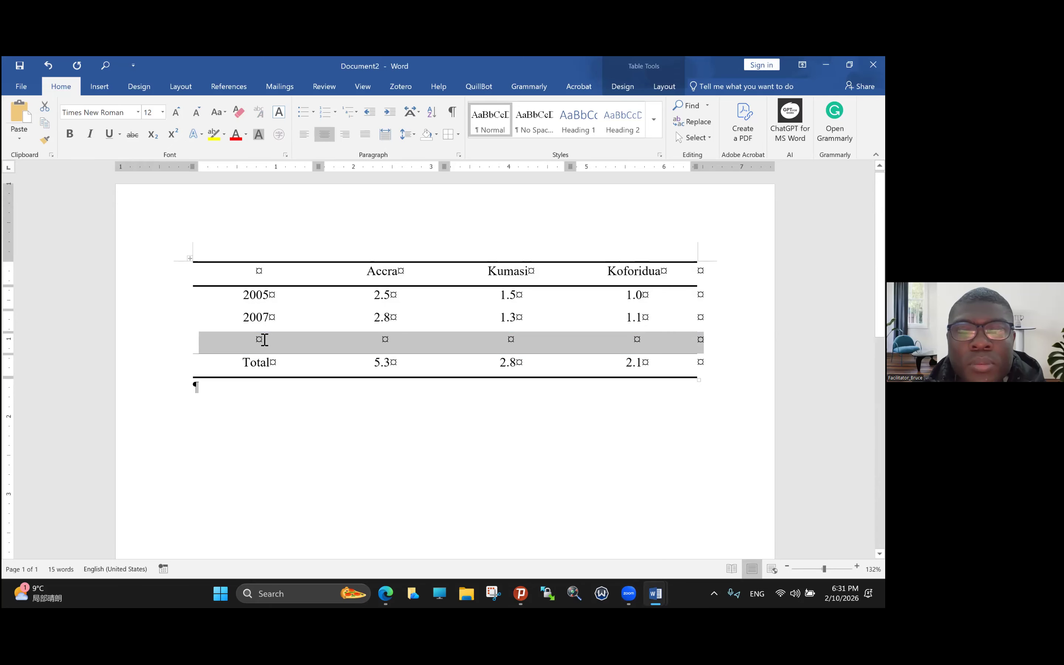
left_click(264, 339)
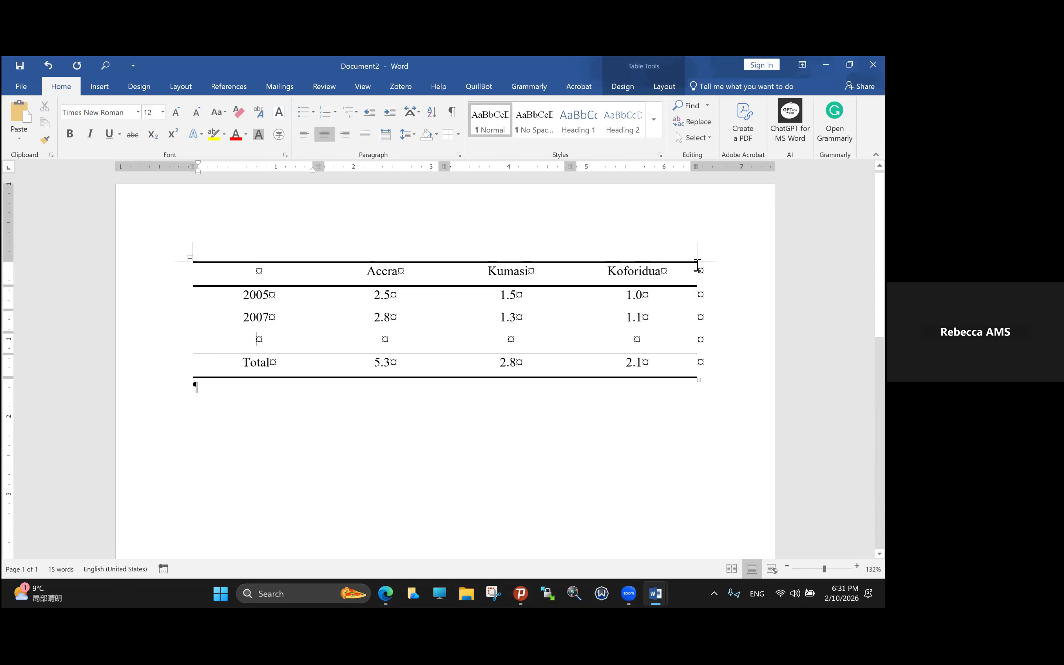
type("2008")
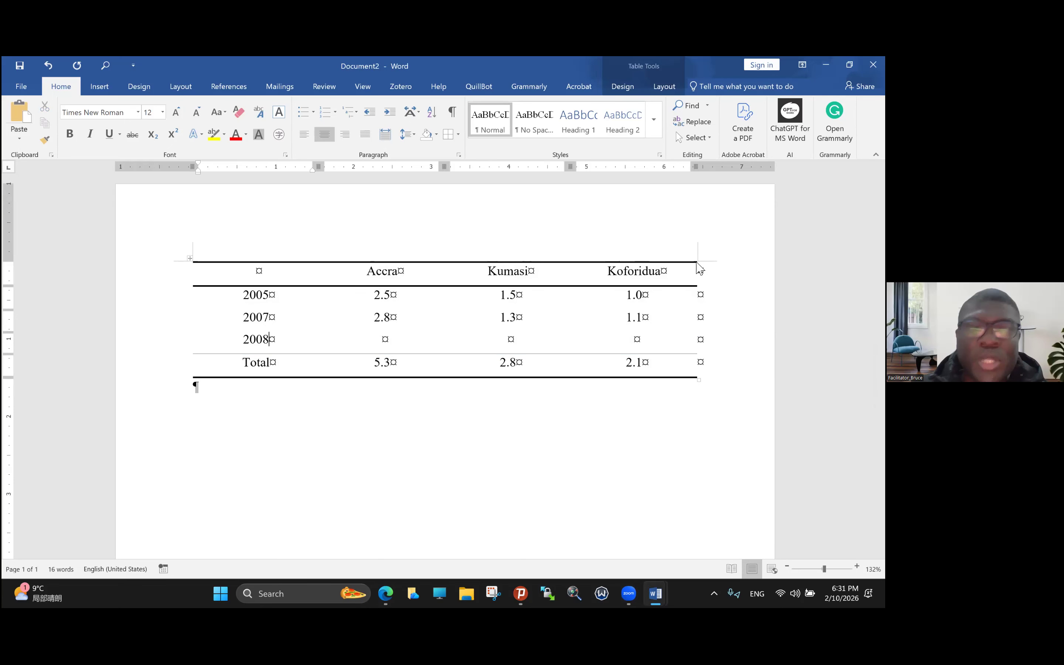
Add 22 empty columns to the table after the Koforidua column.
mouse_move(697, 259)
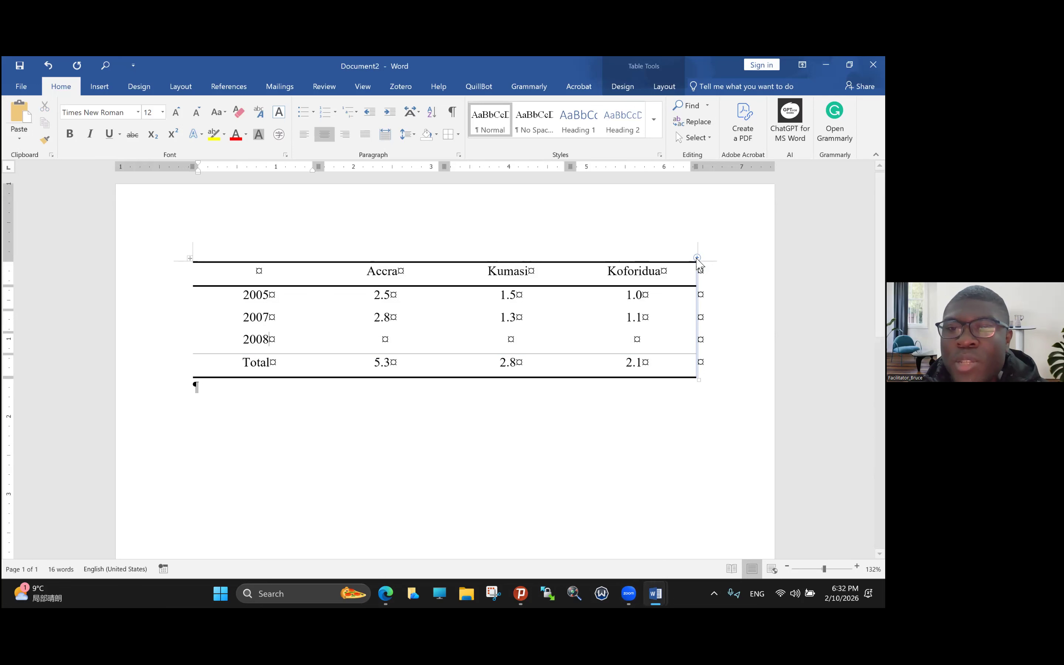
left_click(697, 258)
left_click(697, 258)
left_click(697, 258)
left_click(697, 258)
left_click(697, 259)
left_click(697, 259)
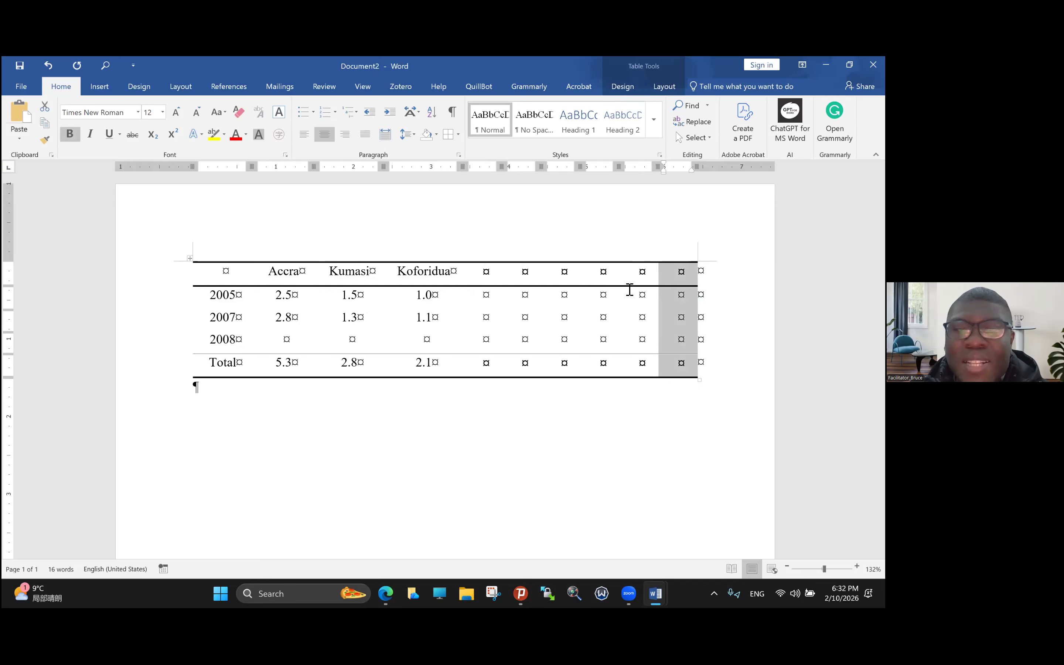
left_click(697, 258)
left_click(697, 258)
left_click(697, 259)
left_click(697, 258)
left_click(697, 258)
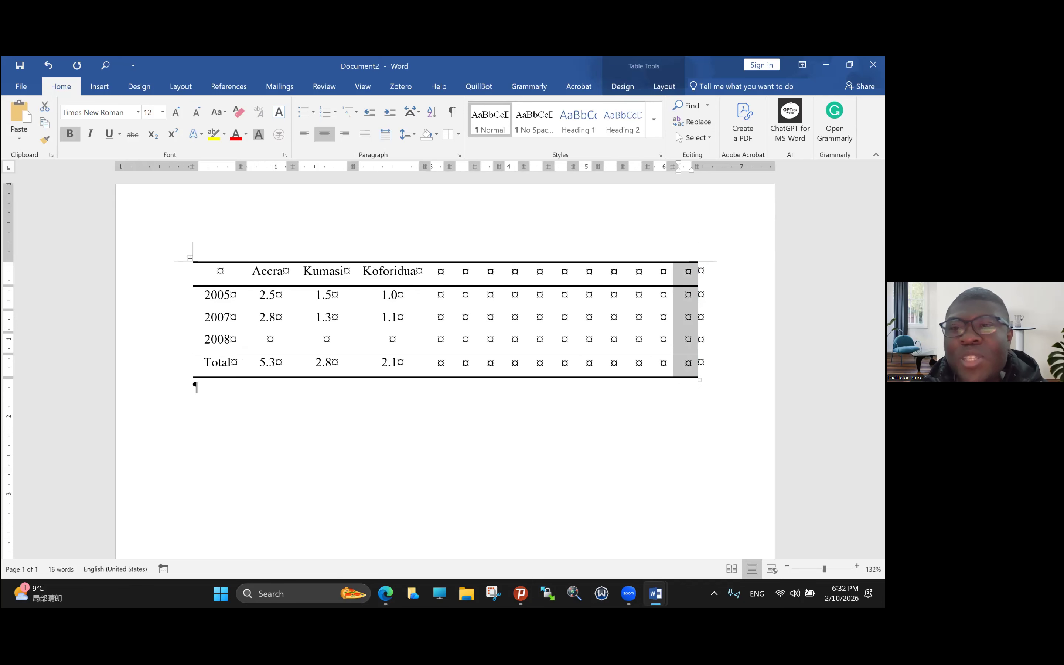
left_click(697, 258)
left_click(697, 258)
left_click(697, 258)
left_click(697, 258)
left_click(697, 259)
left_click(697, 258)
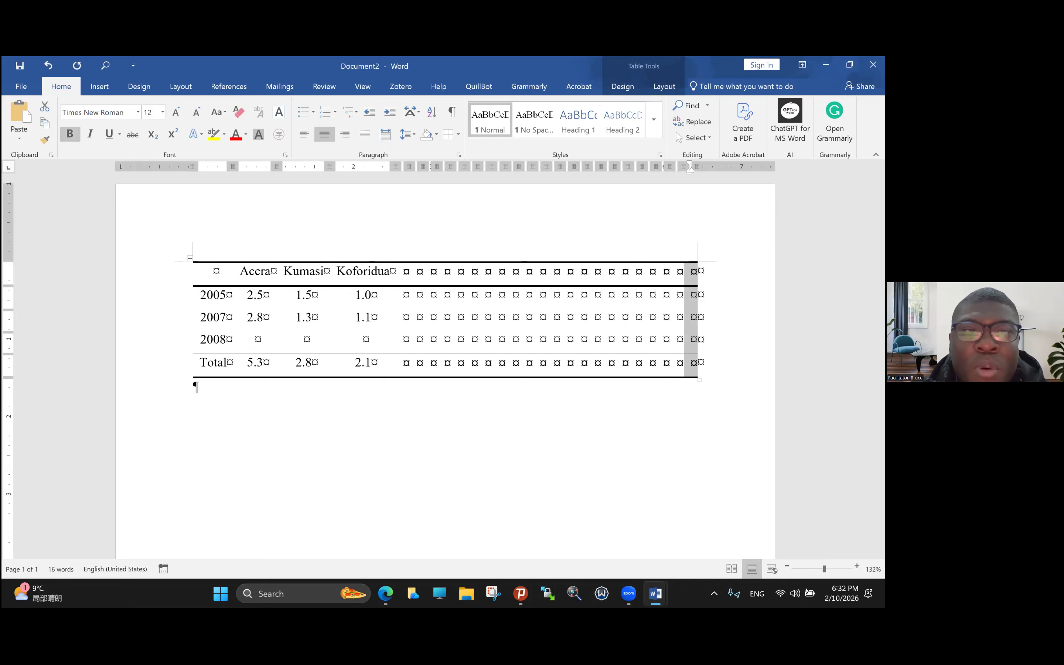
Copy the whole table and paste the copy below it, separated by an empty paragraph.
key("ctrl+a")
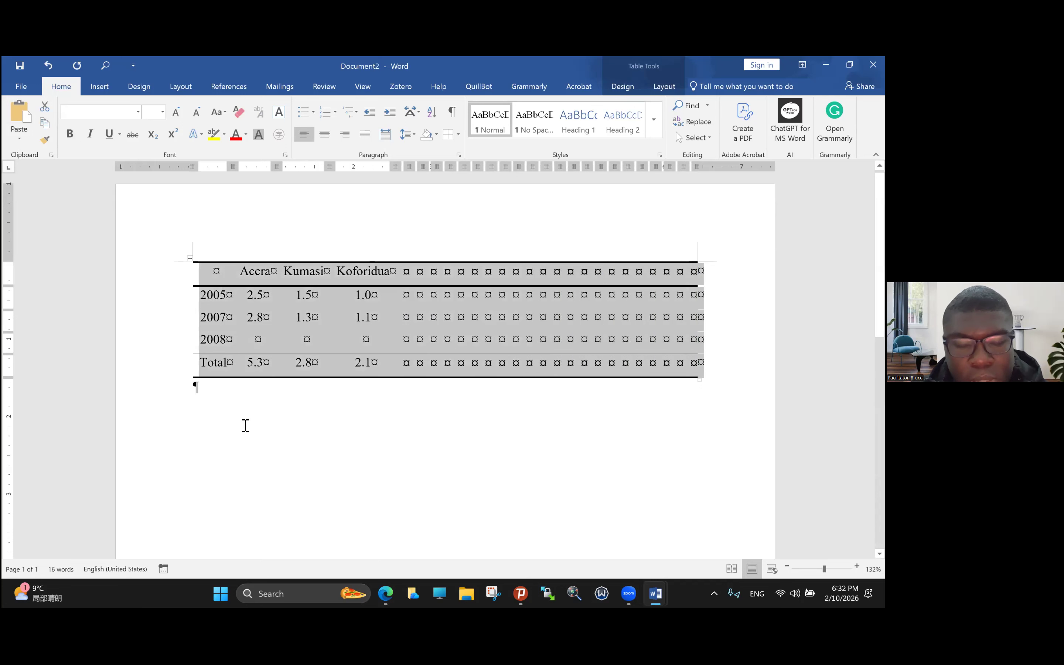
left_click(240, 425)
right_click(222, 418)
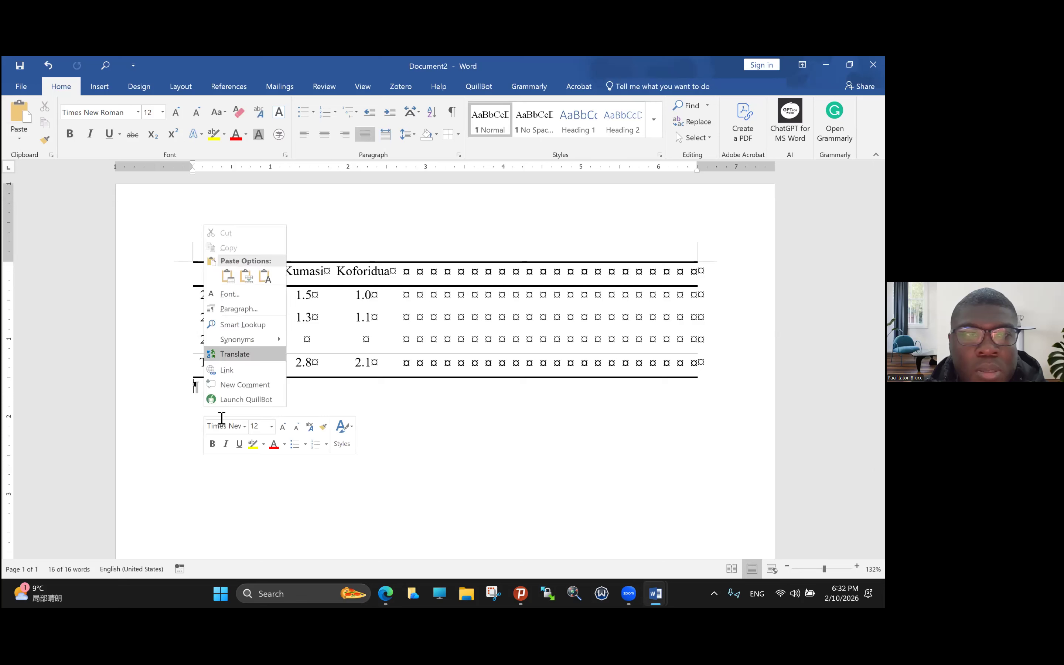
left_click(203, 442)
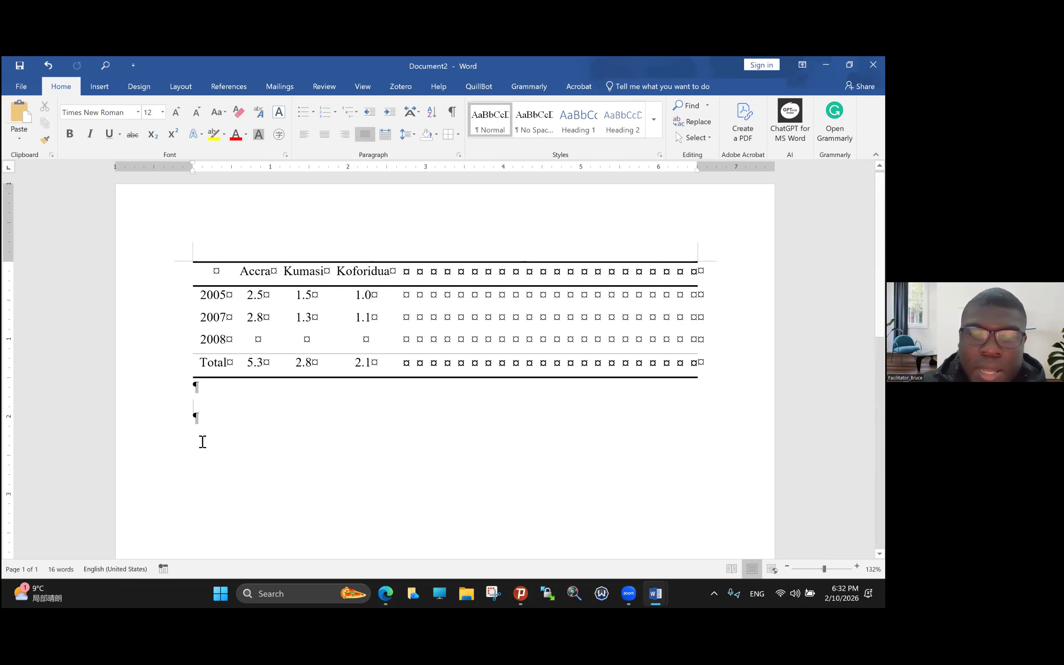
key("ctrl+v")
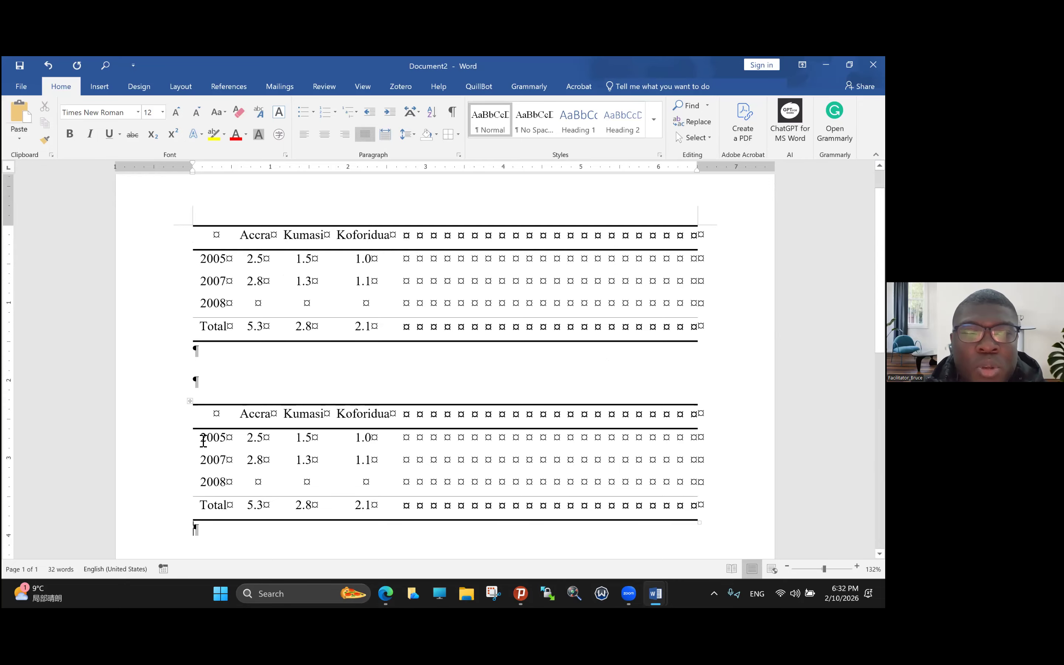
In the copied table, replace the 2005 row label with Accra and the Accra column heading with 2005.
double_click(203, 441)
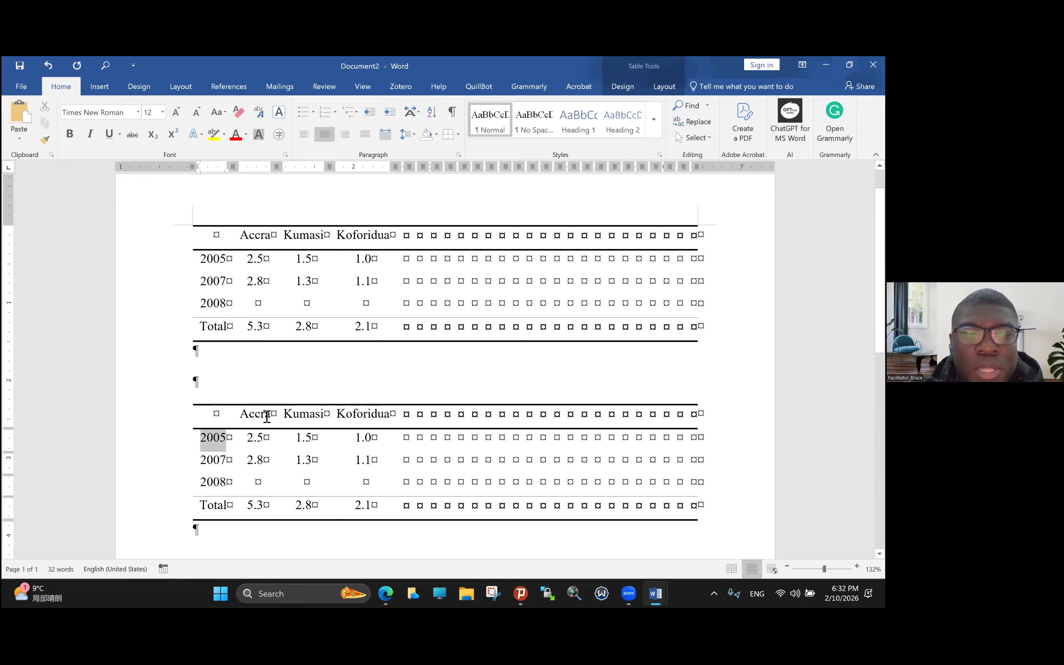
key("Caps_Lock")
type("C")
key("BackSpace")
type("Acc")
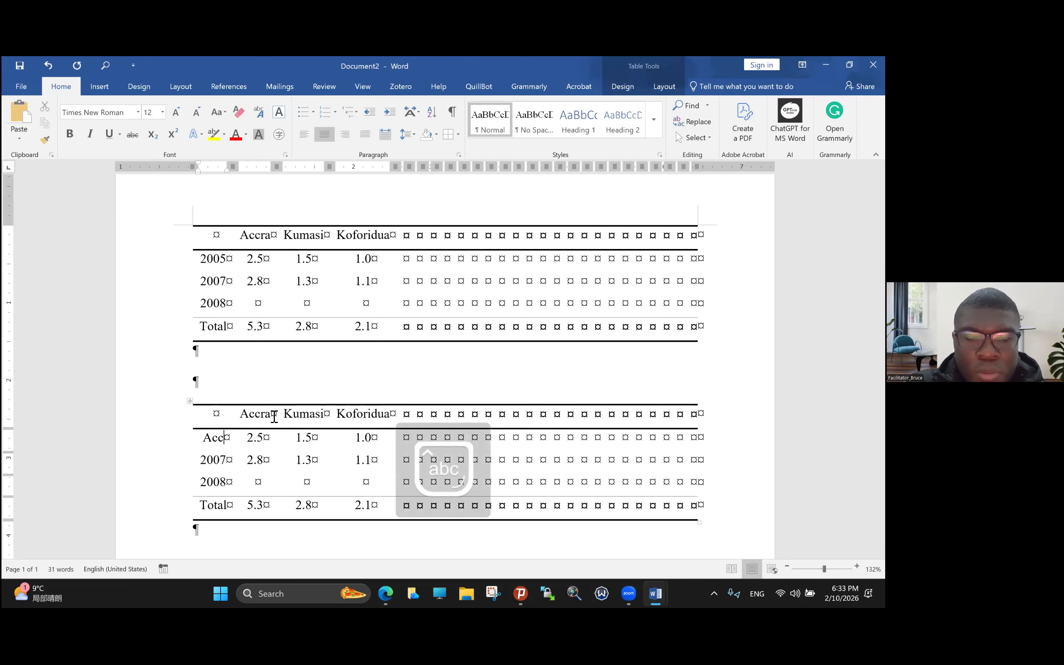
type("ra")
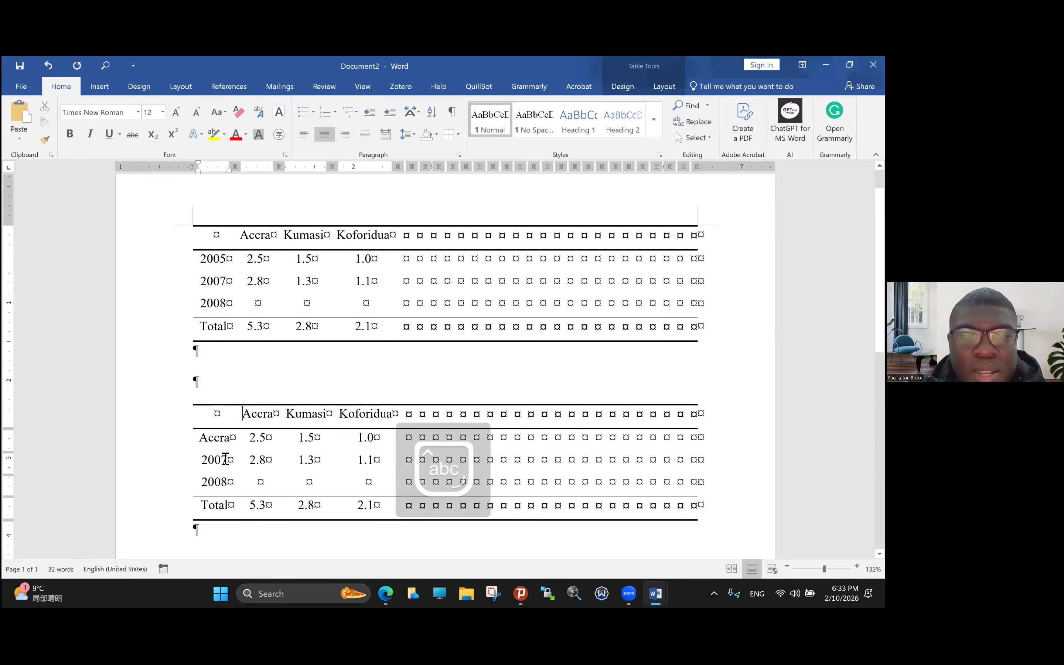
key("shift+End")
type("2000")
key("BackSpace")
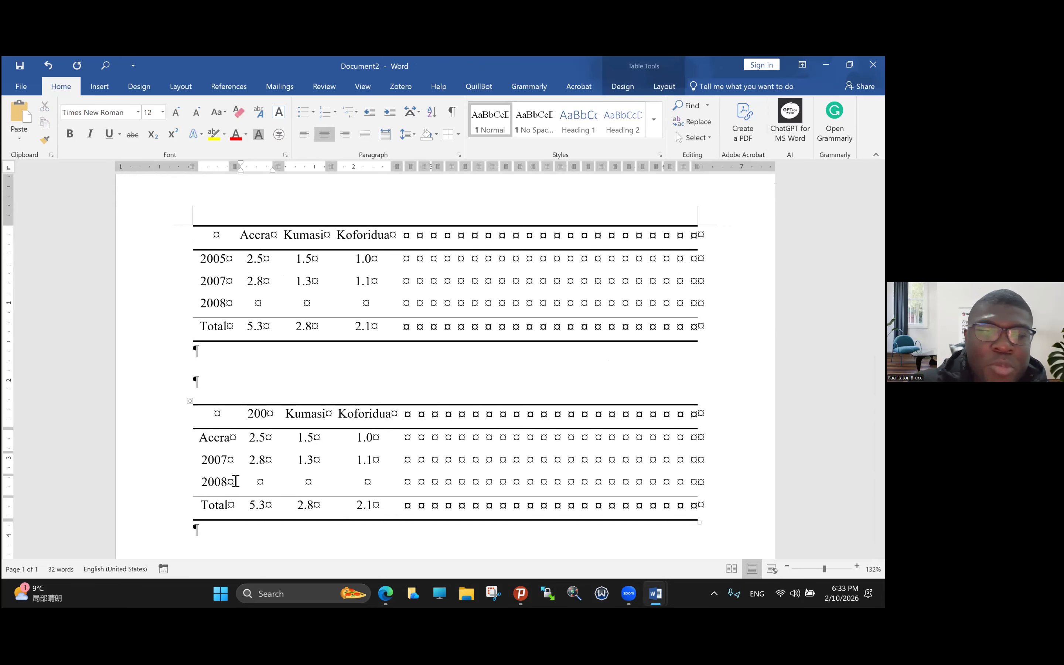
type("5")
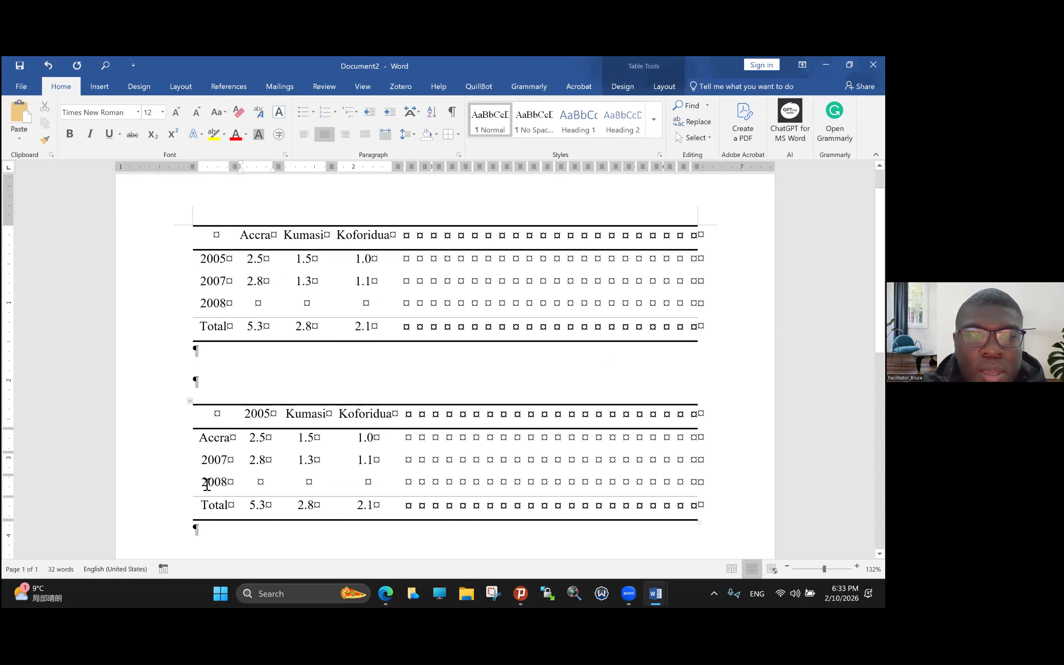
In the copied table, relabel the 2007 row as Kumasi and the 2008 row as Koforidua.
left_click_drag(227, 461, 202, 461)
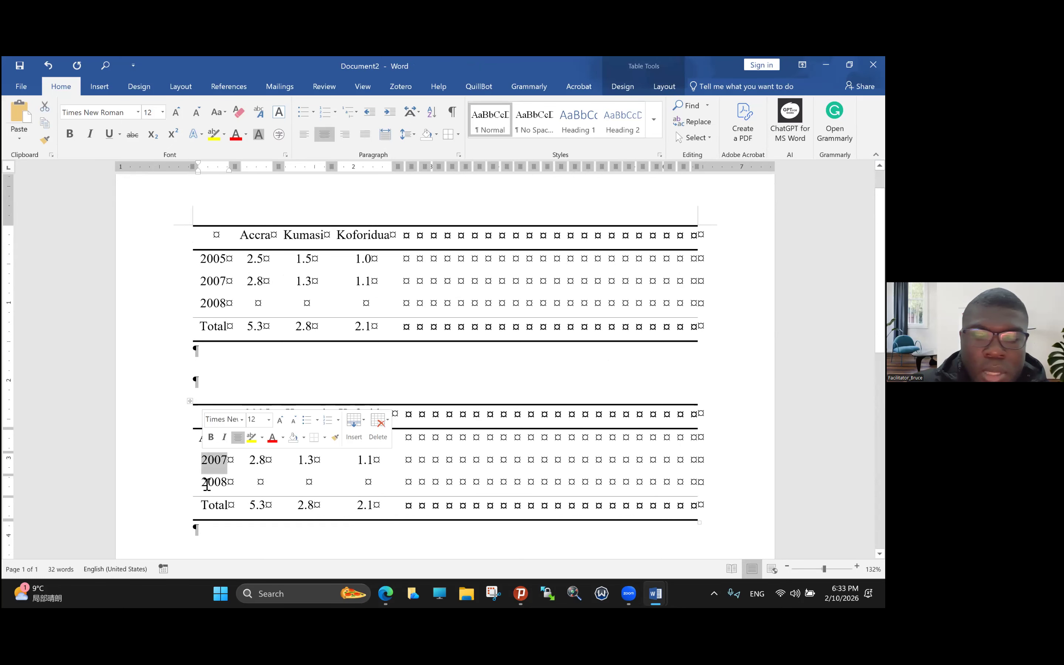
type("Kumasi")
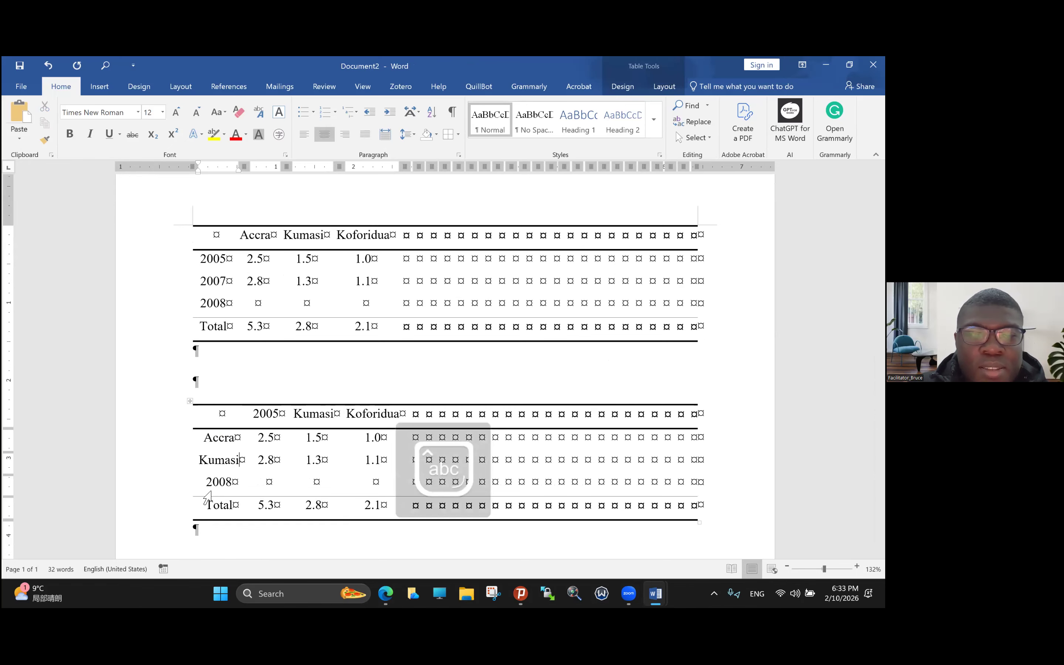
left_click_drag(213, 486, 232, 492)
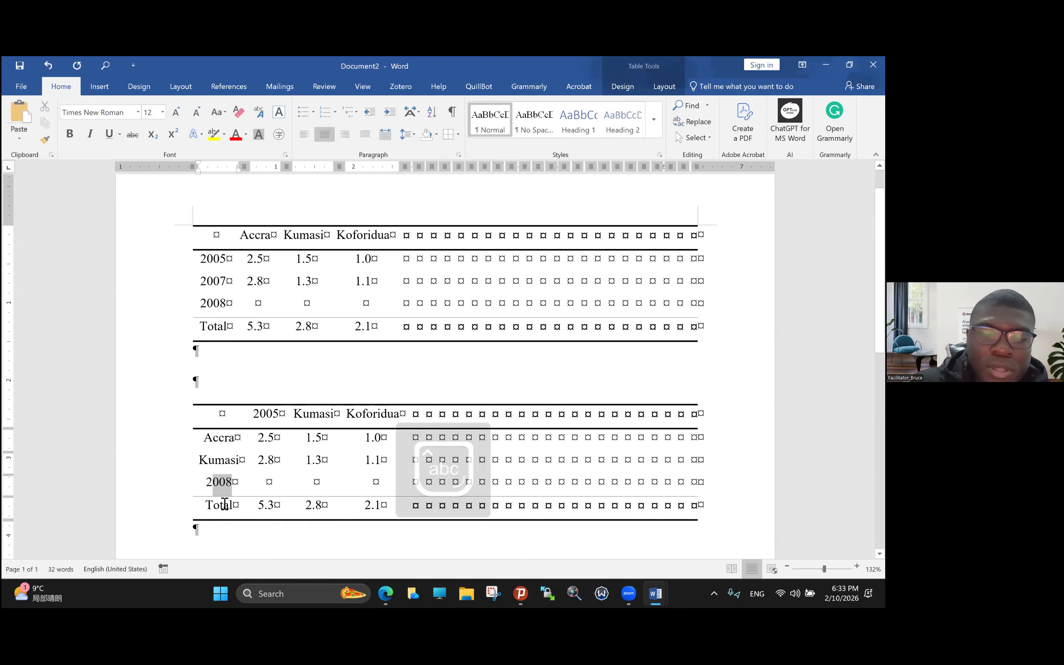
type("Ko")
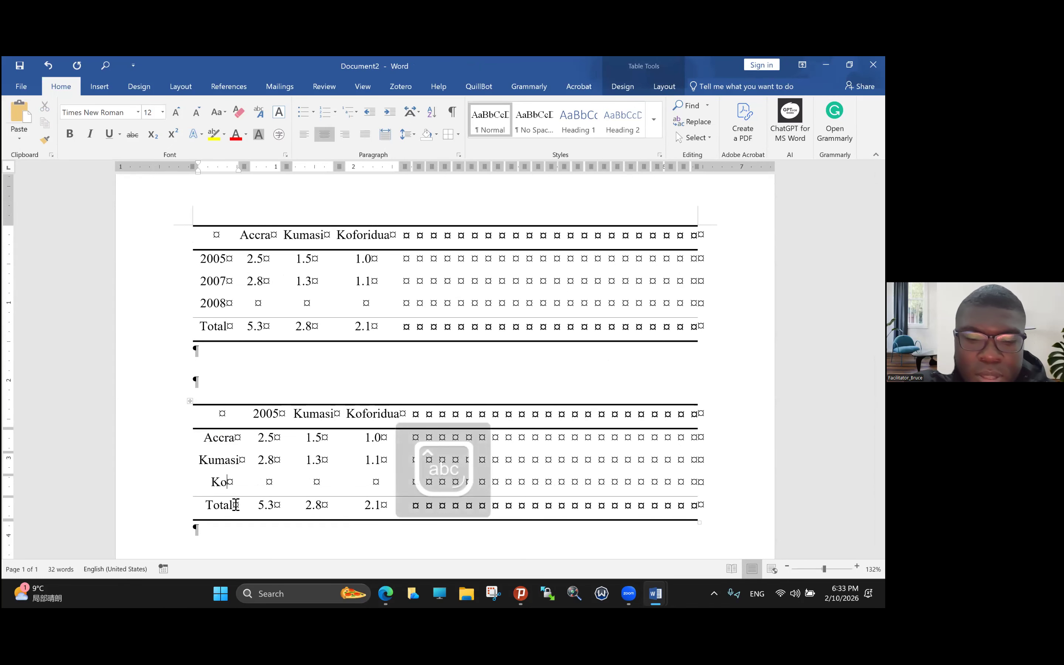
type("foridua")
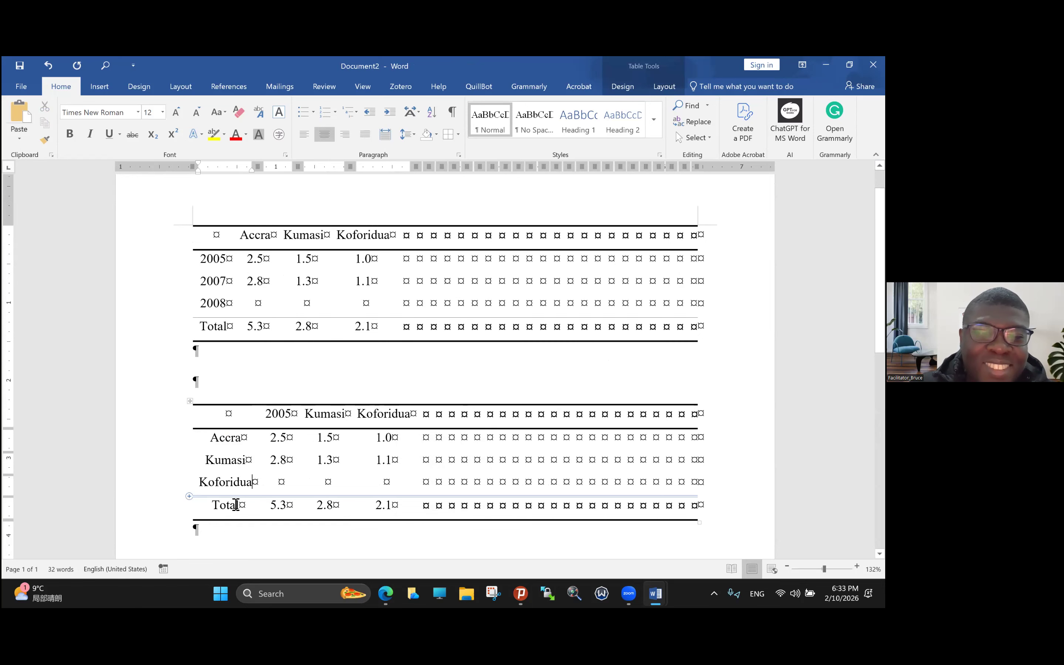
Insert a row above the copied table's Total row and label it Ho.
left_click(189, 496)
left_click(236, 505)
key("Caps_Lock")
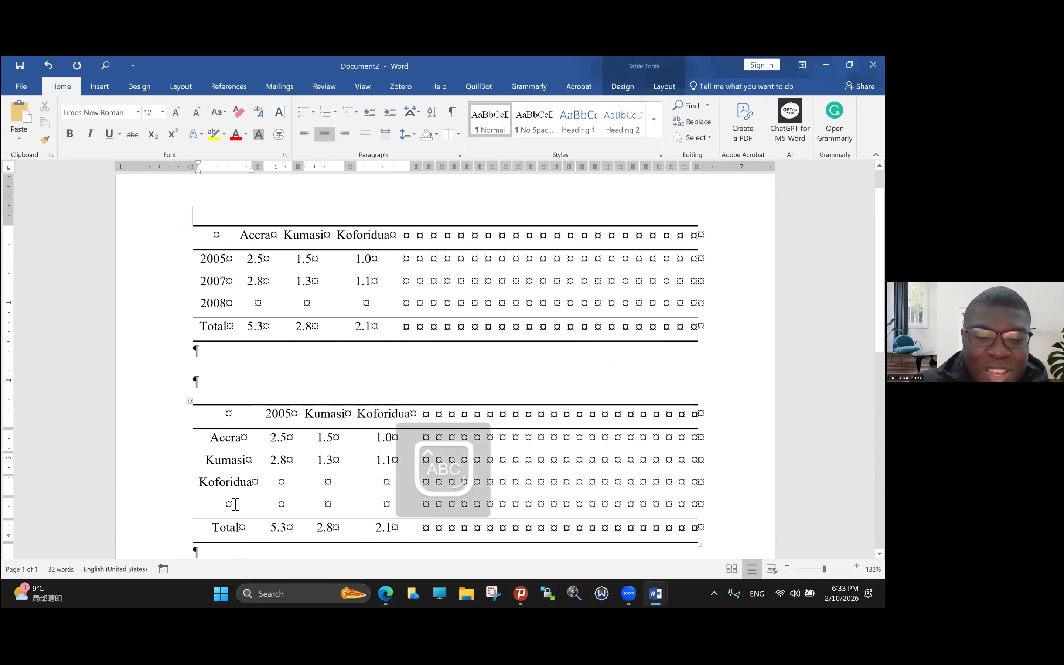
key("Caps_Lock")
type("ho")
key("BackSpace")
key("BackSpace")
key("Caps_Lock")
type("HO")
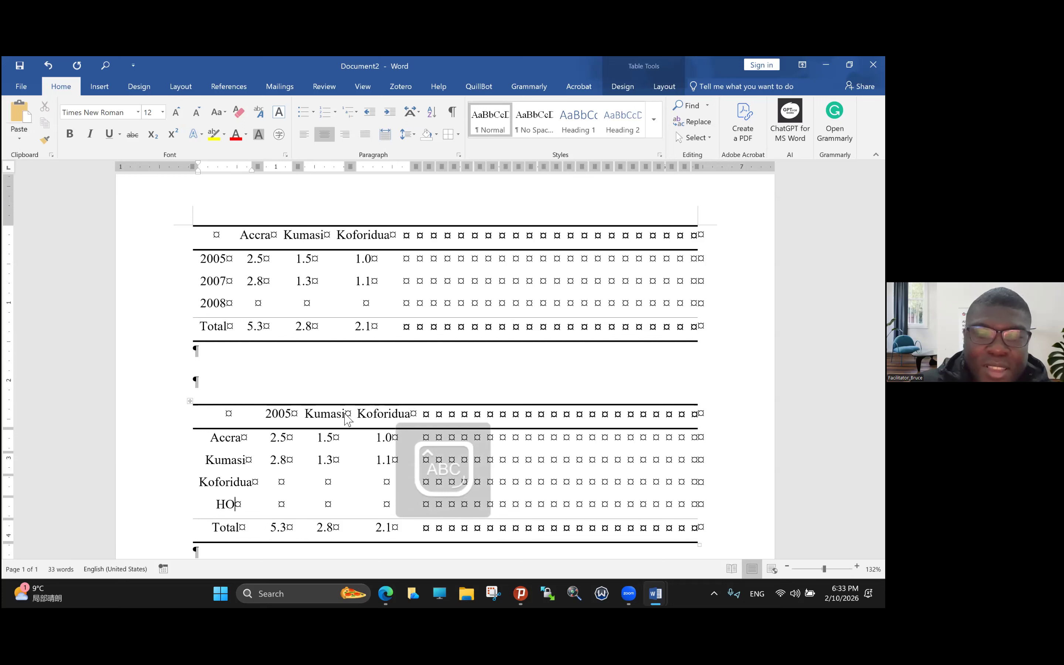
key("BackSpace")
key("Caps_Lock")
type("o")
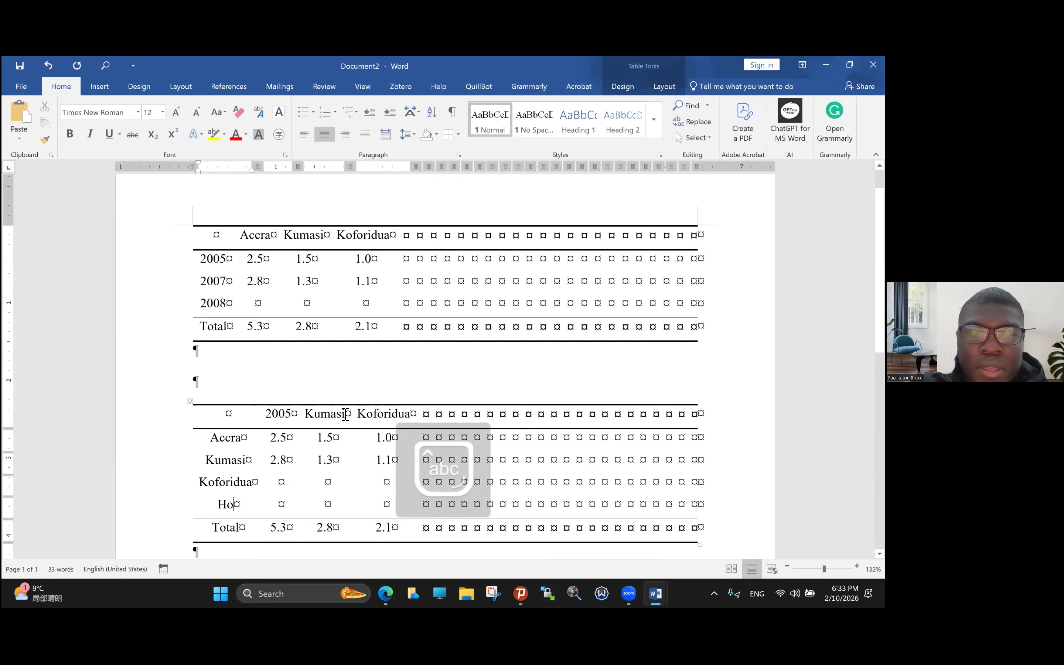
In the copied table, replace the Kumasi and Koforidua column headings with 2007 and 2008.
double_click(345, 414)
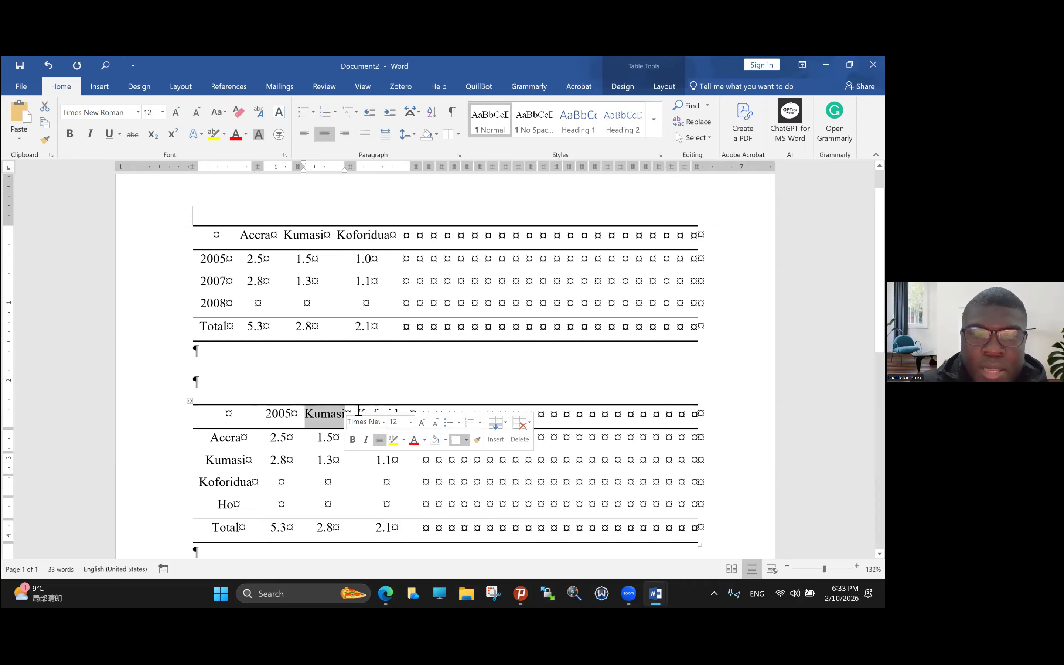
type("20")
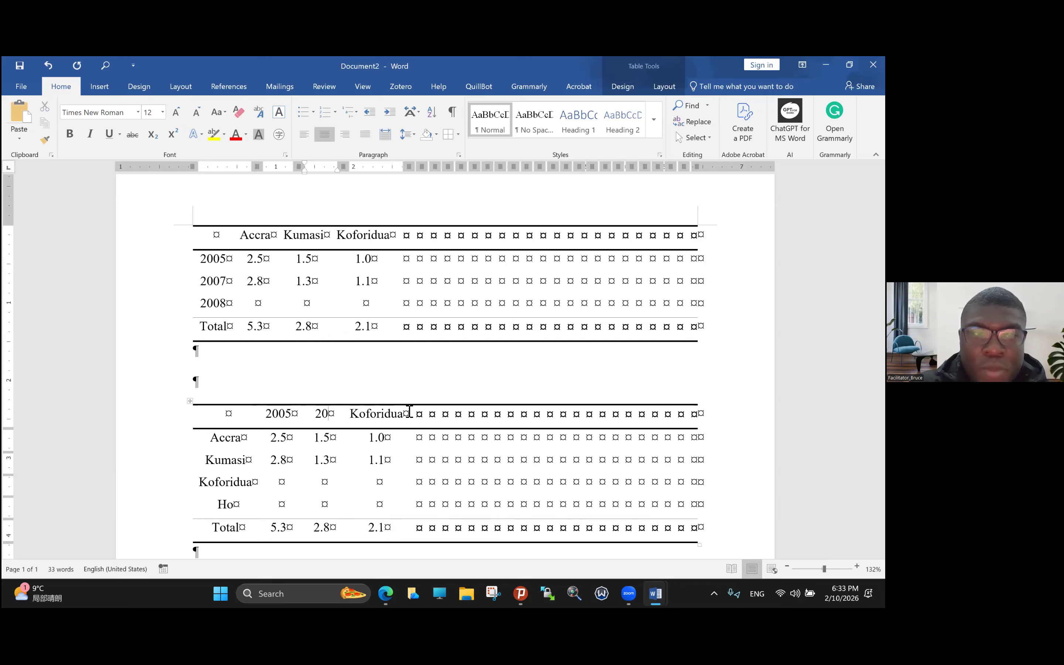
type("07")
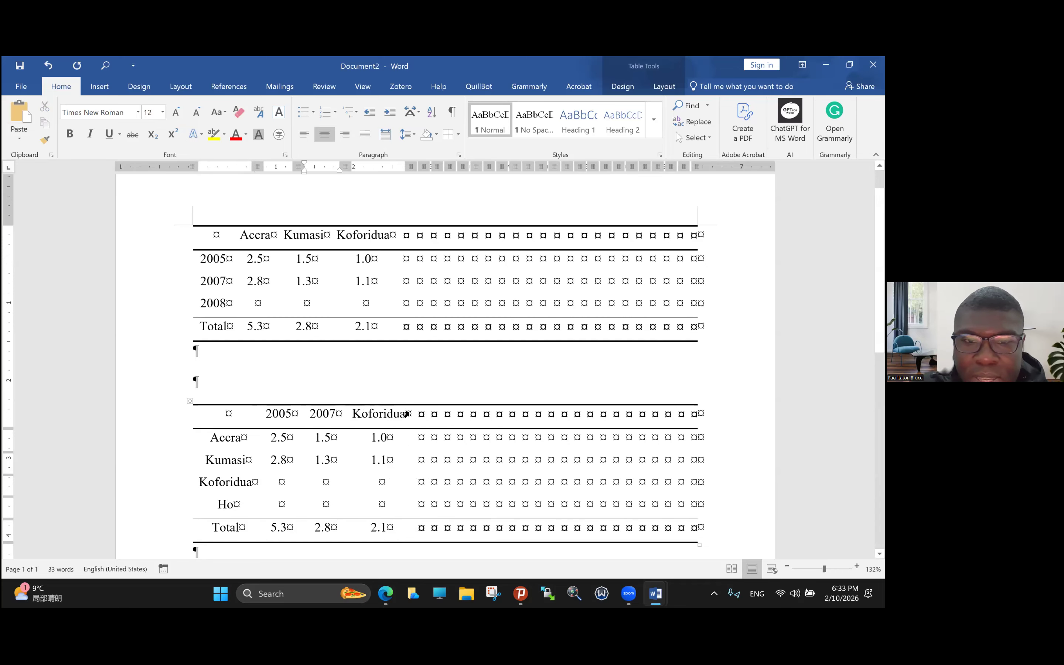
double_click(406, 413)
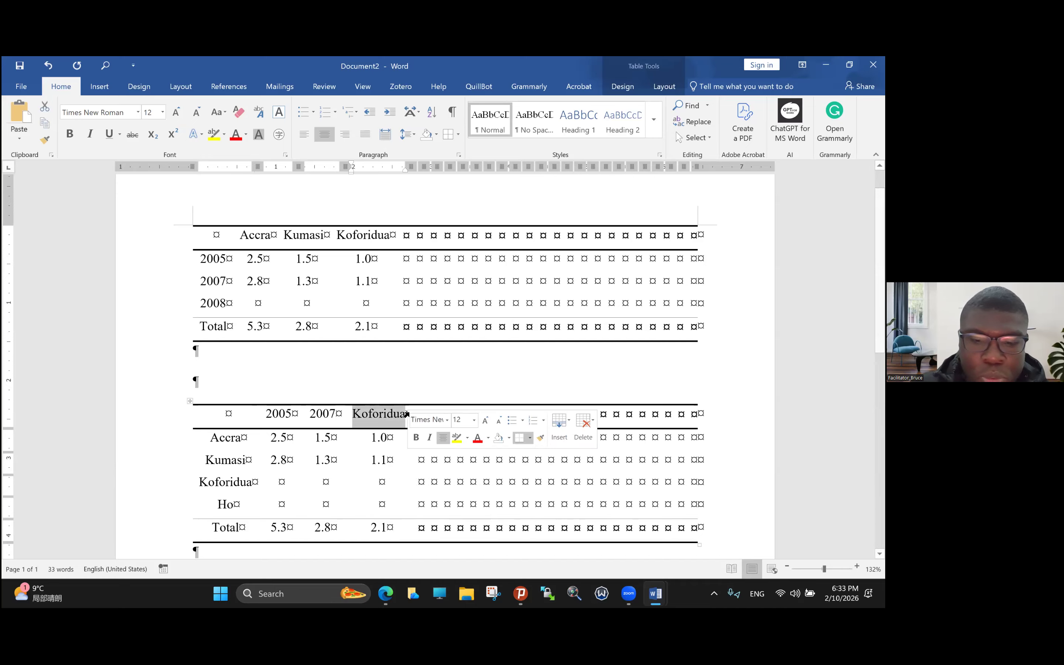
type("200")
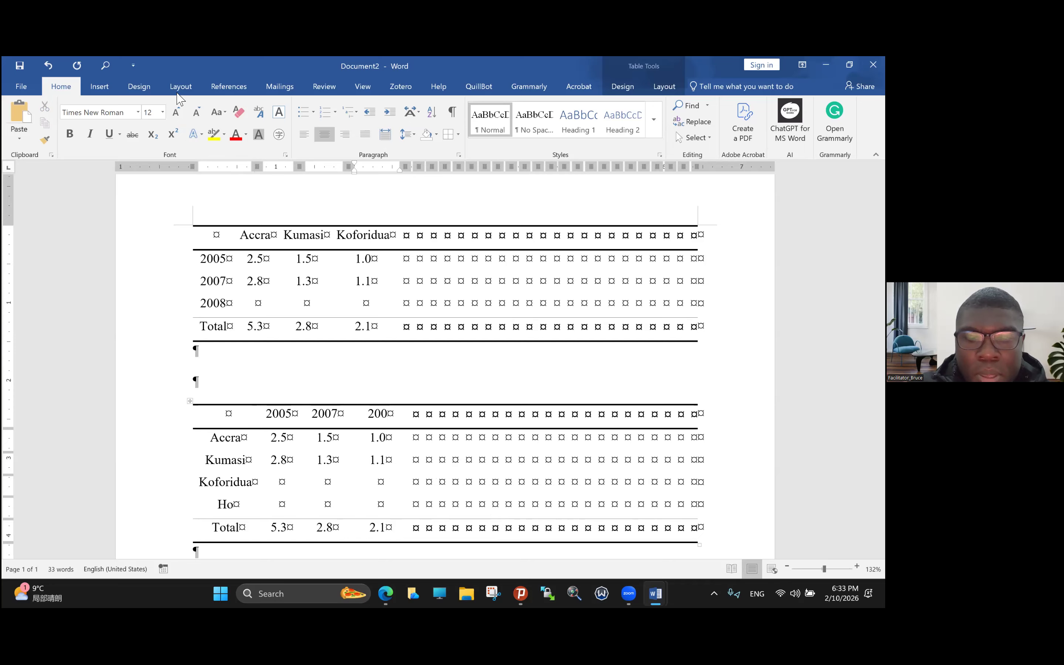
type("8")
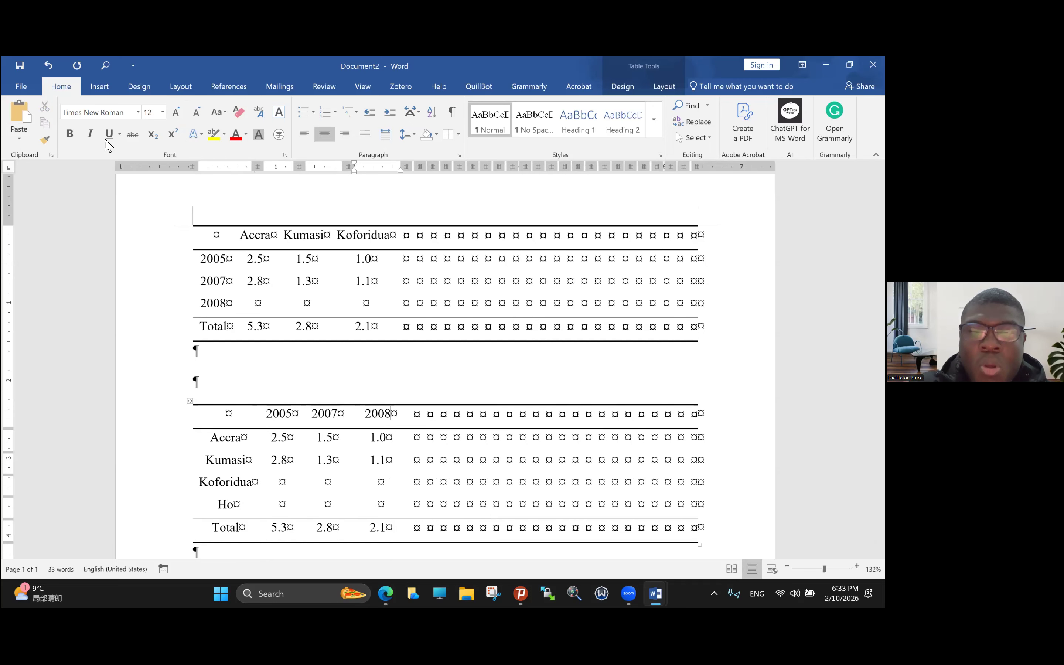
Change the page orientation to Landscape.
scroll(100, 167, "down", 2)
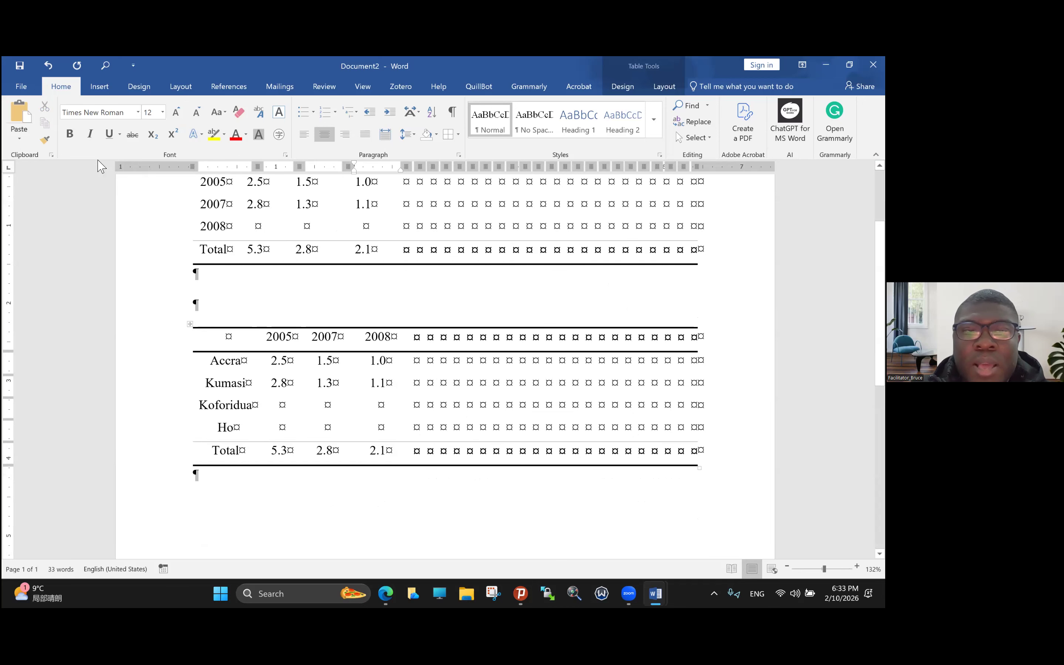
scroll(101, 167, "up", 3)
left_click(181, 87)
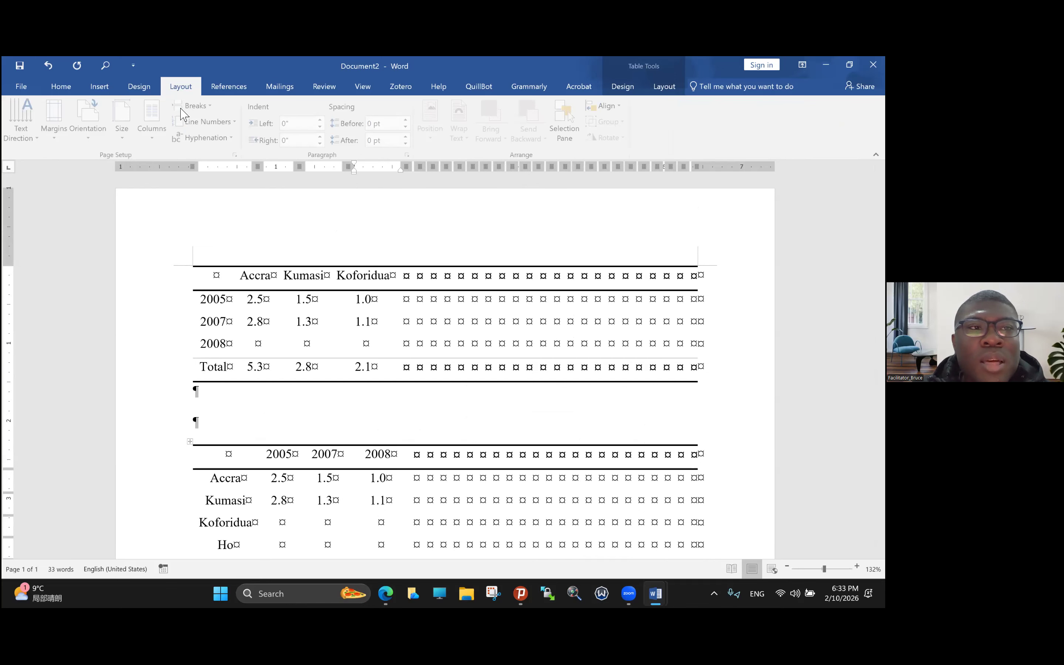
left_click(110, 125)
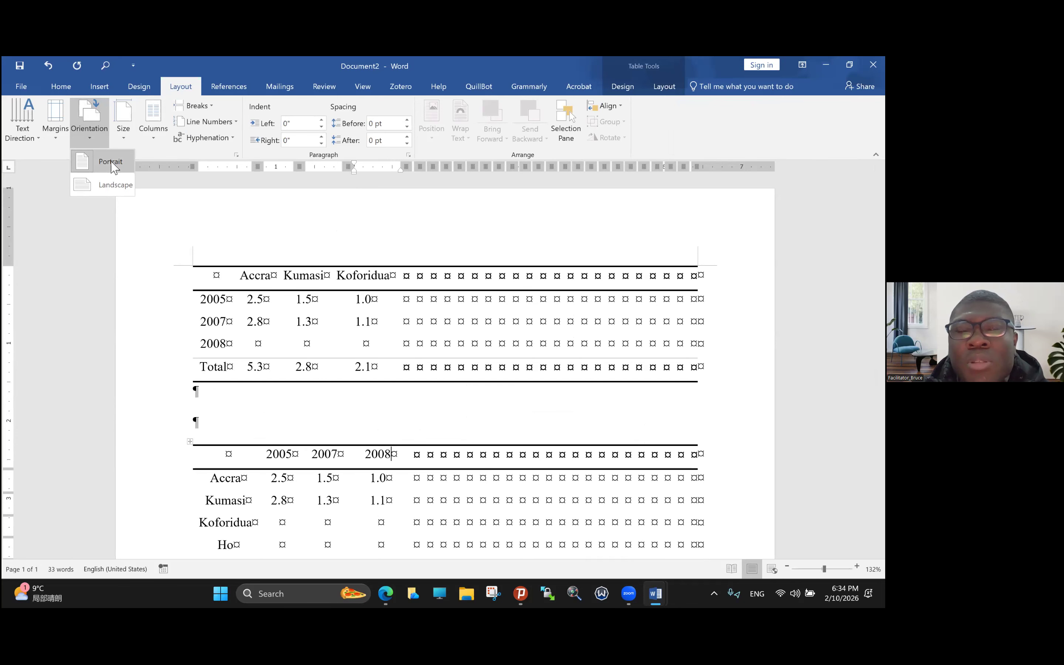
key("Down")
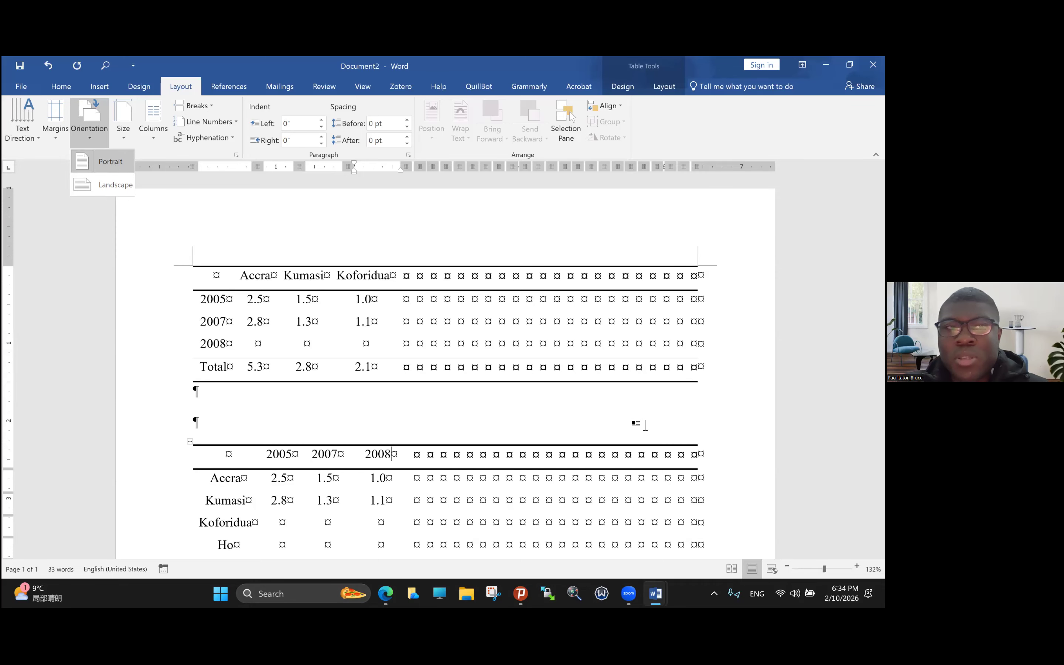
key("ctrl+z")
key("ctrl+z")
key("ctrl+z")
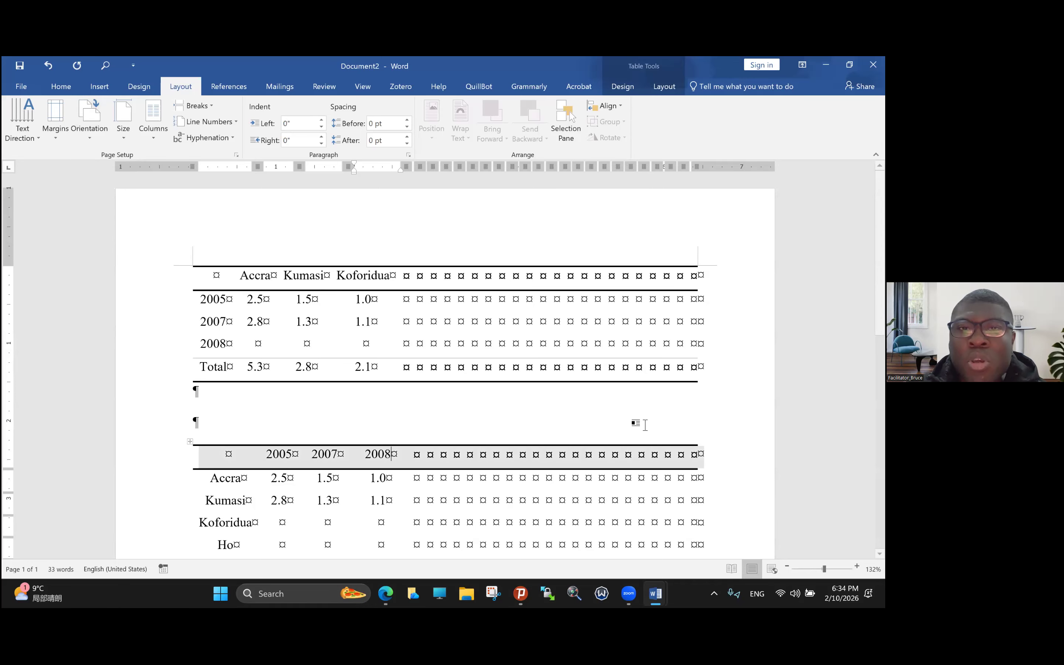
Widen the copied table so that it reaches slightly beyond the landscape page's text width.
scroll(621, 395, "down", 2)
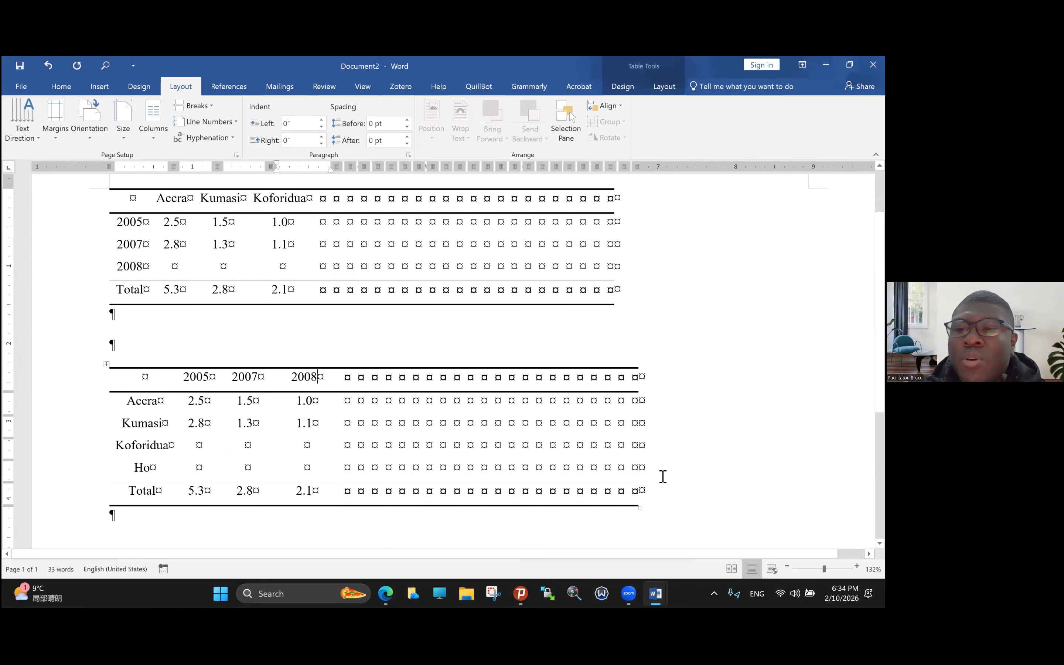
left_click_drag(641, 508, 836, 517)
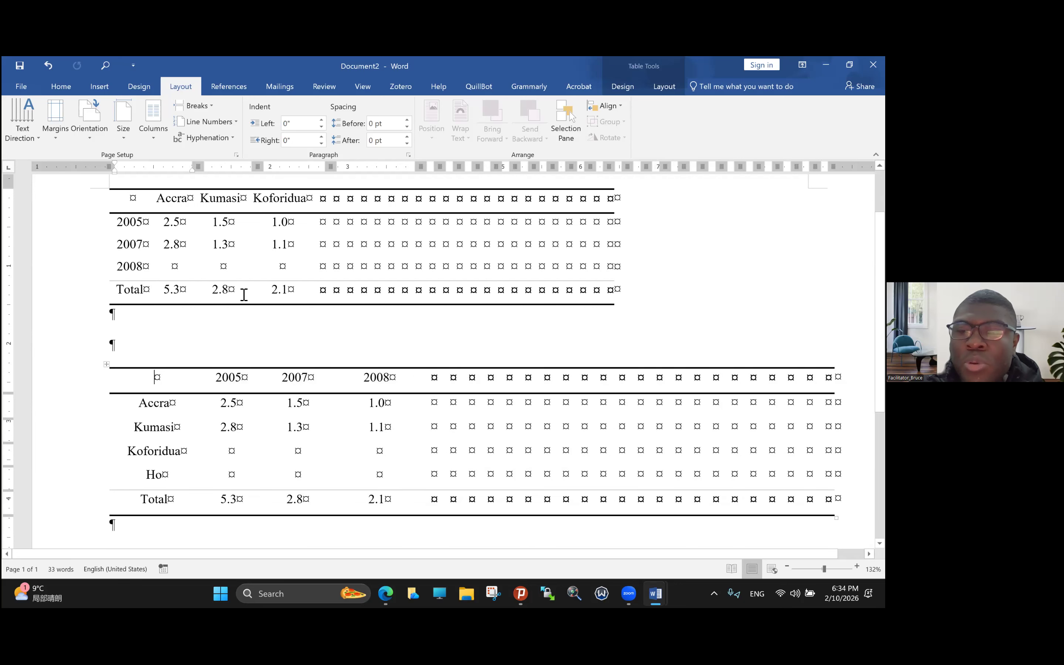
scroll(254, 327, "down", 5)
scroll(255, 330, "up", 1)
scroll(254, 330, "up", 4)
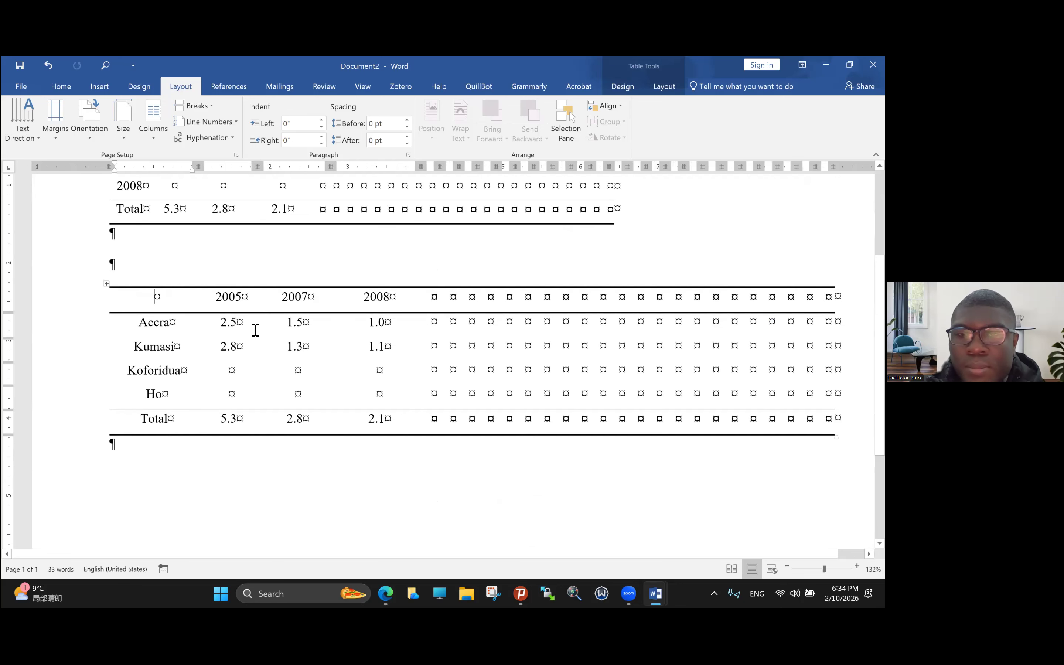
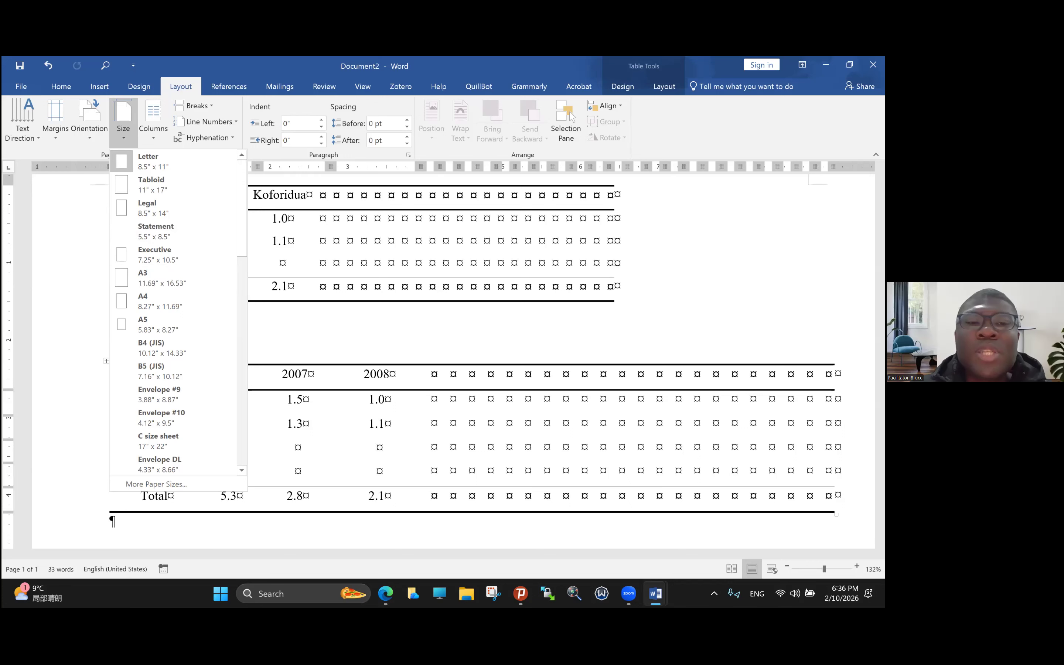
key("Escape")
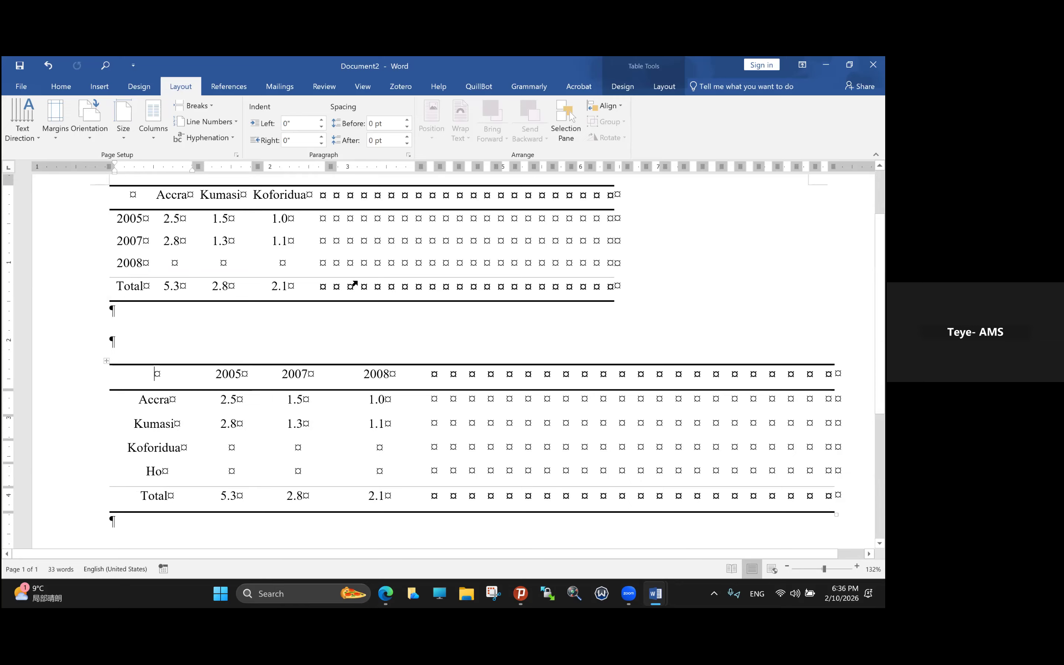
key("XF86AudioRaiseVolume")
key("XF86AudioRaiseVolume")
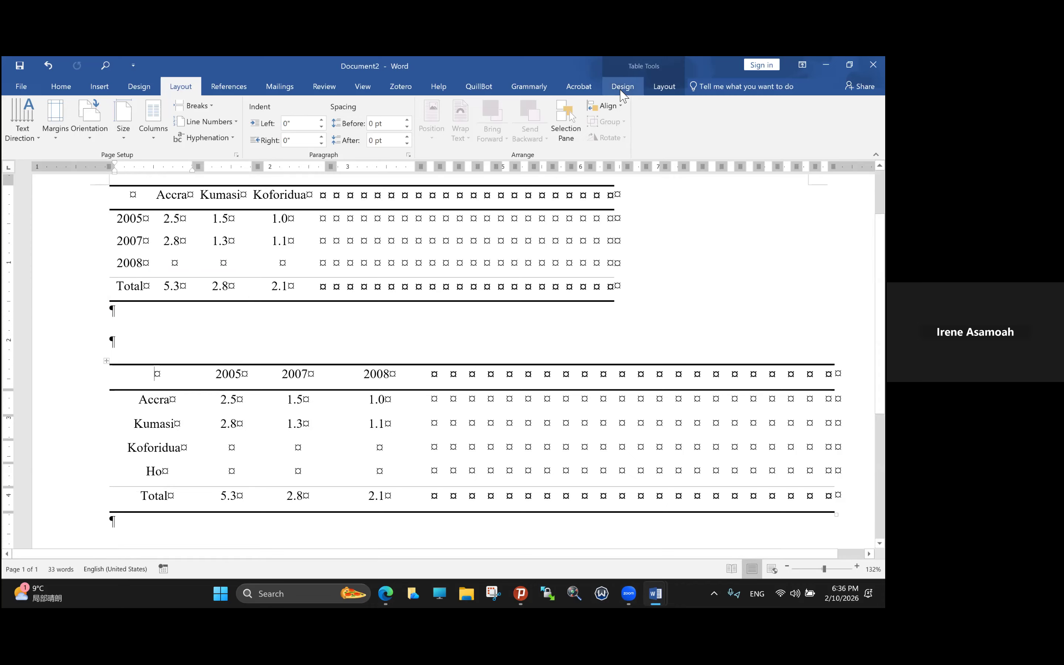
left_click(622, 86)
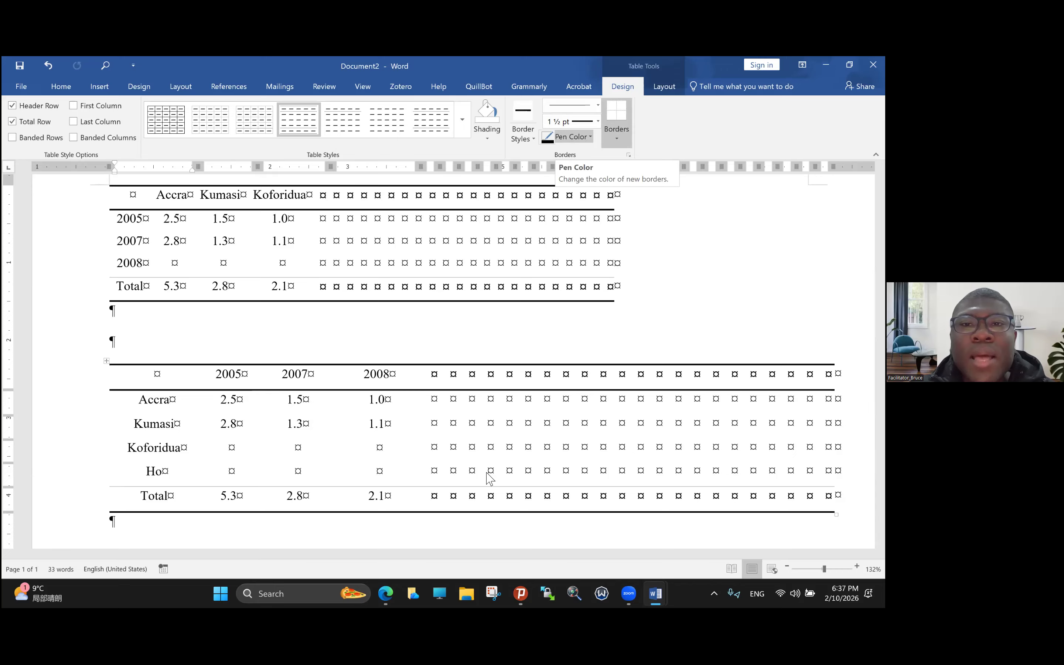
left_click(592, 137)
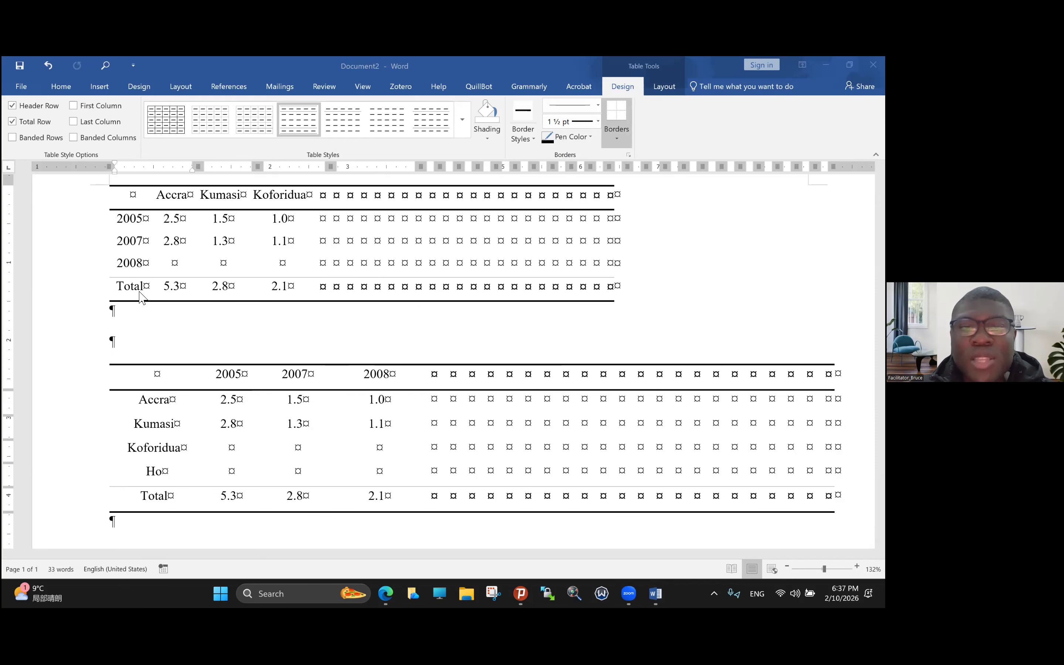
Fill the 2008 row of the original table with 2.3 for Accra, 1.2 for Kumasi and 1.4 for Koforidua.
scroll(132, 286, "up", 2)
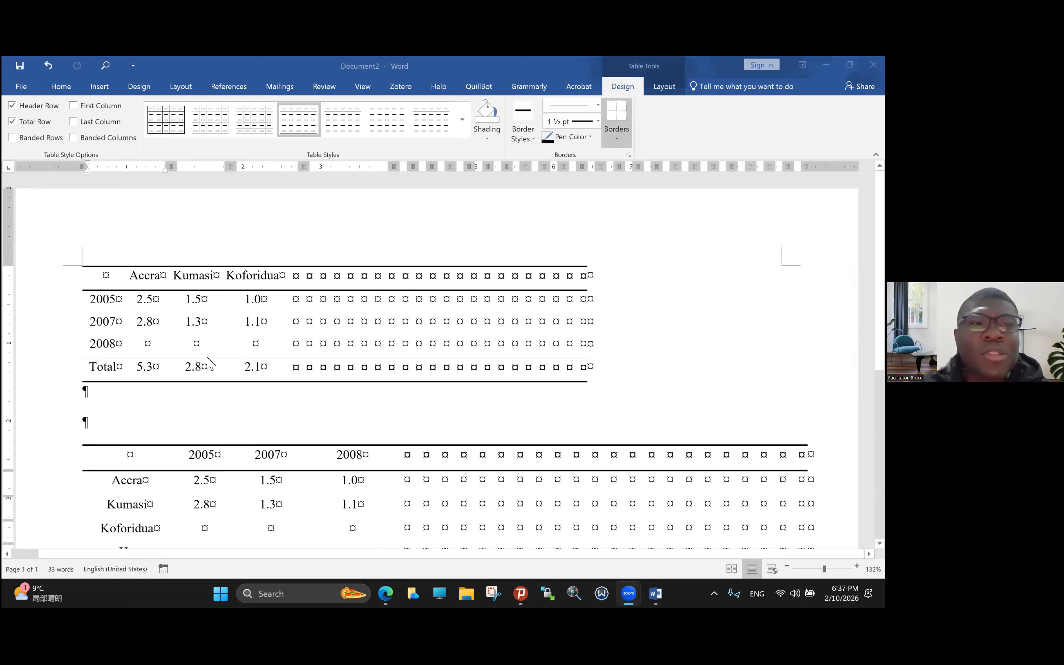
left_click(155, 346)
left_click(160, 338)
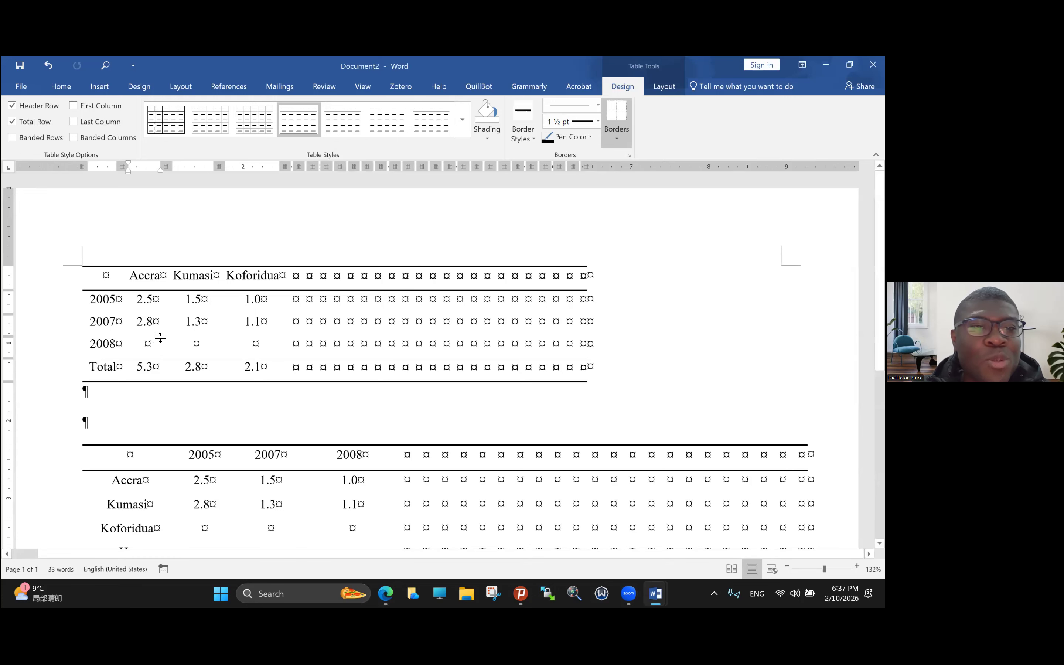
key("shift+Right")
key("shift+Right")
key("shift+Right")
key("shift+Right")
key("shift+Down")
key("shift+Down")
key("shift+Down")
key("shift+Down")
left_click(160, 338)
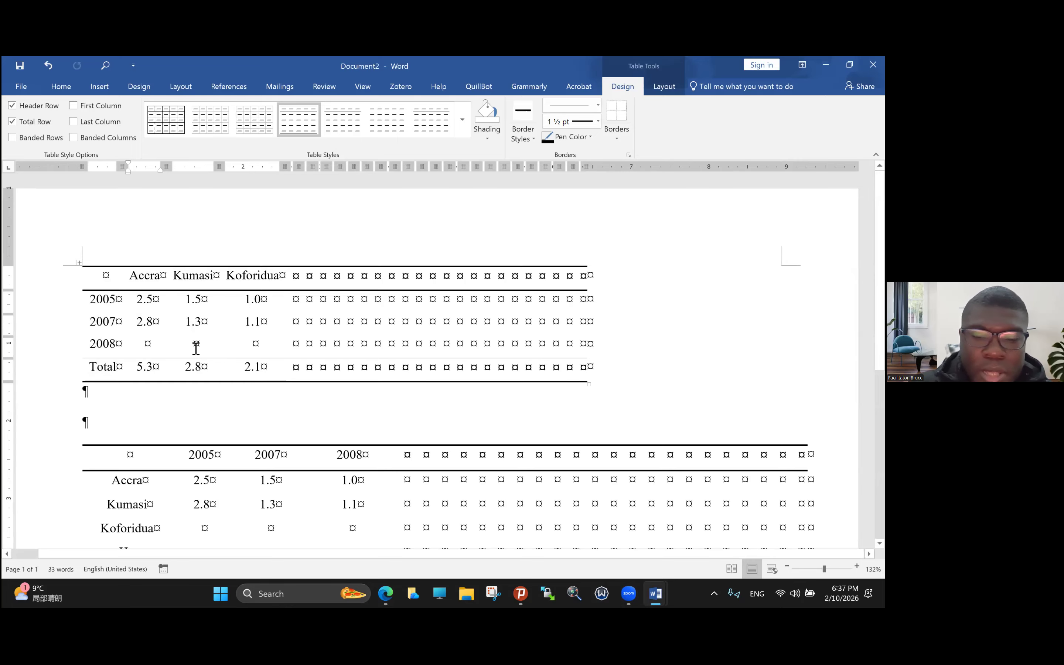
type("2.")
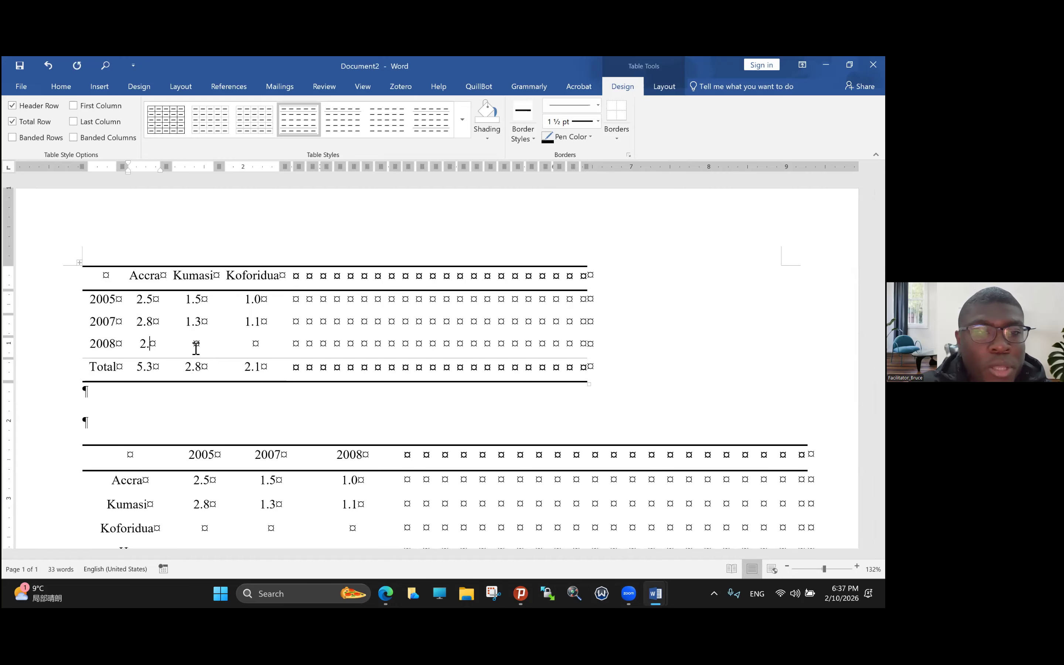
type("3")
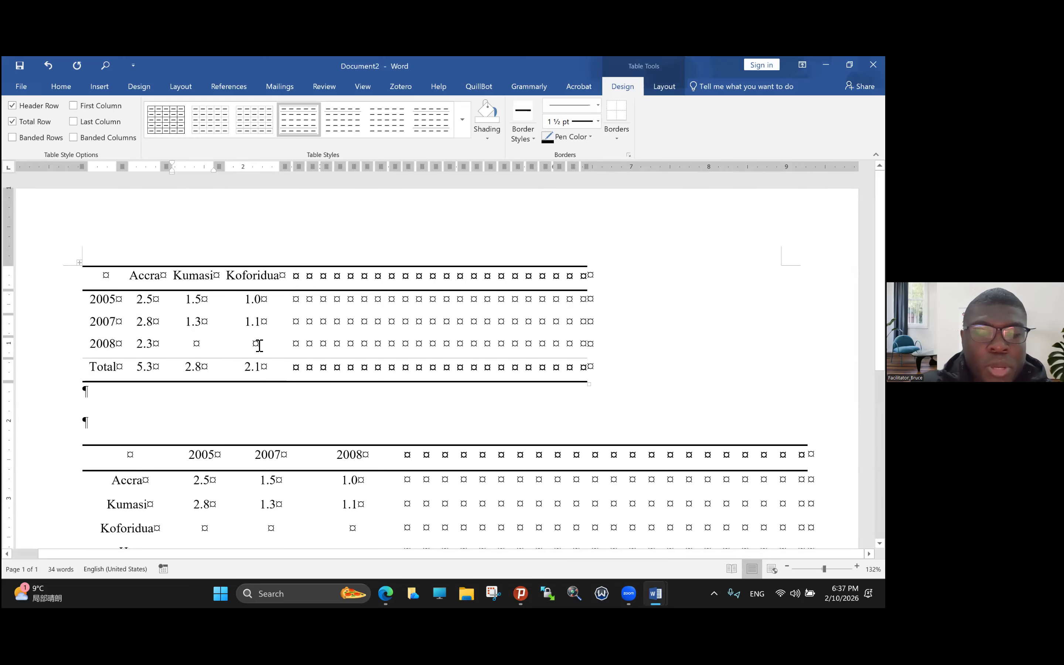
key("Tab")
type("1.")
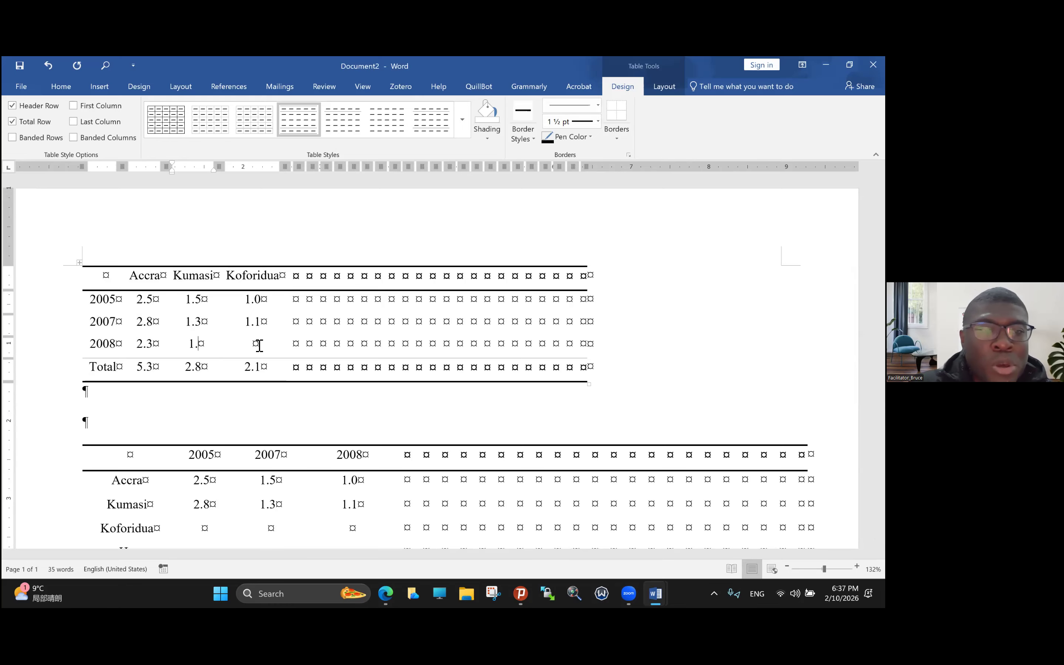
type("2")
key("Tab")
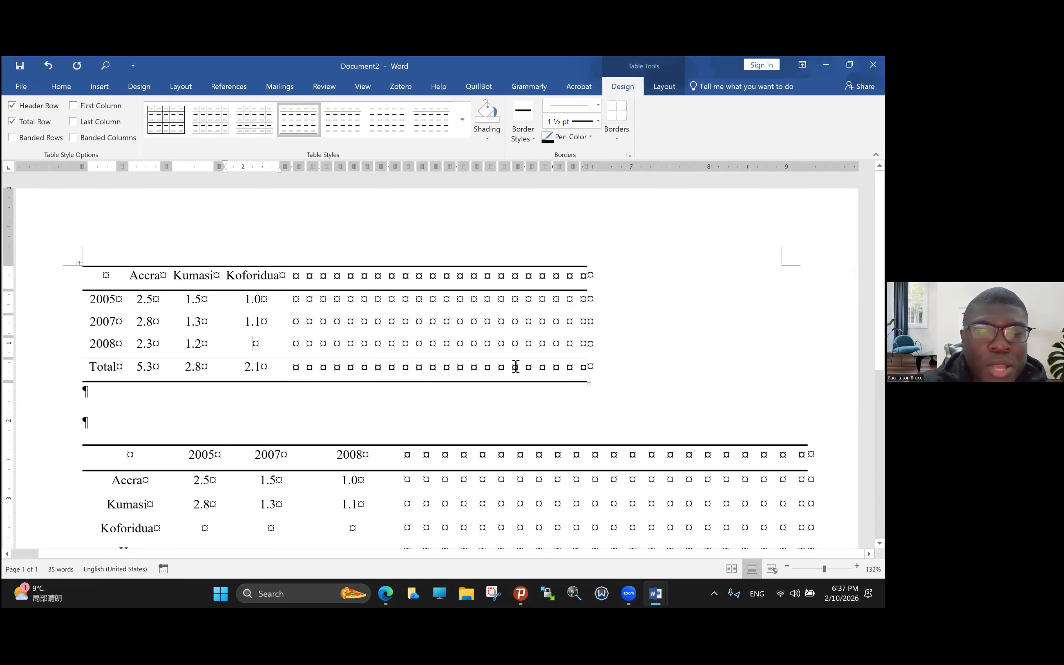
type("1.4")
Delete all the empty columns after Koforidua in the original table.
left_click_drag(528, 367, 581, 367)
key("BackSpace")
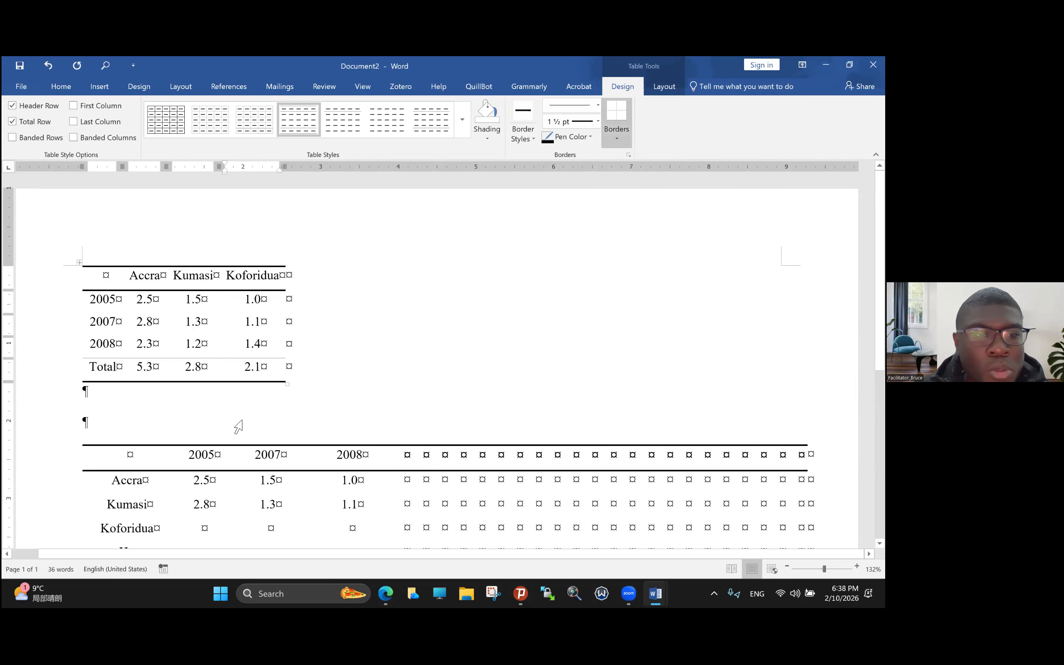
scroll(307, 466, "down", 3)
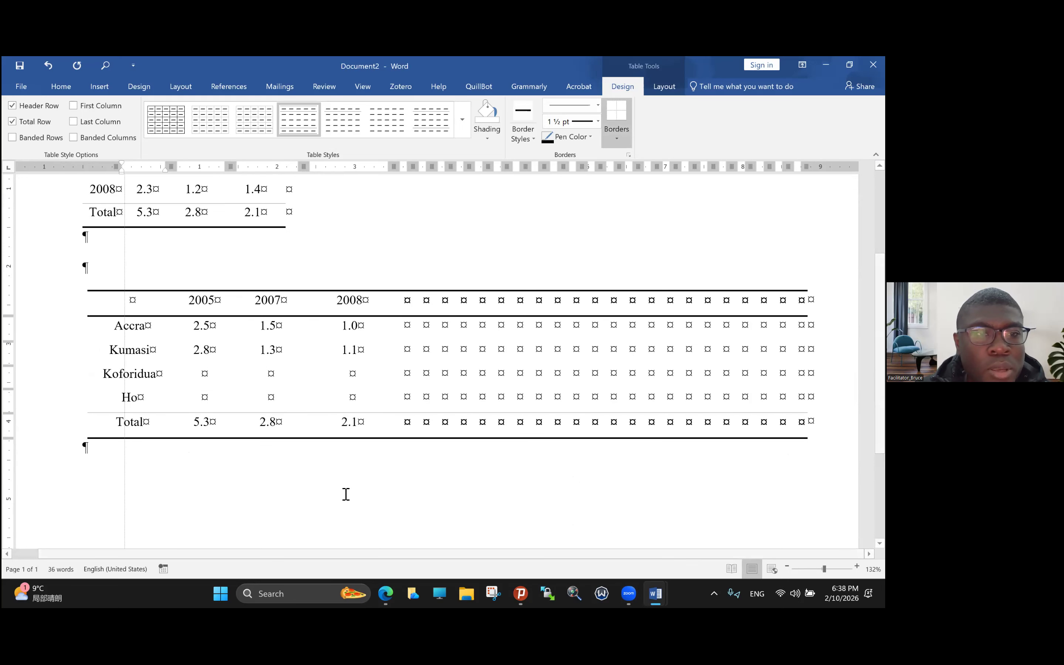
left_click_drag(124, 374, 122, 374)
scroll(110, 374, "up", 2)
key("ctrl+z")
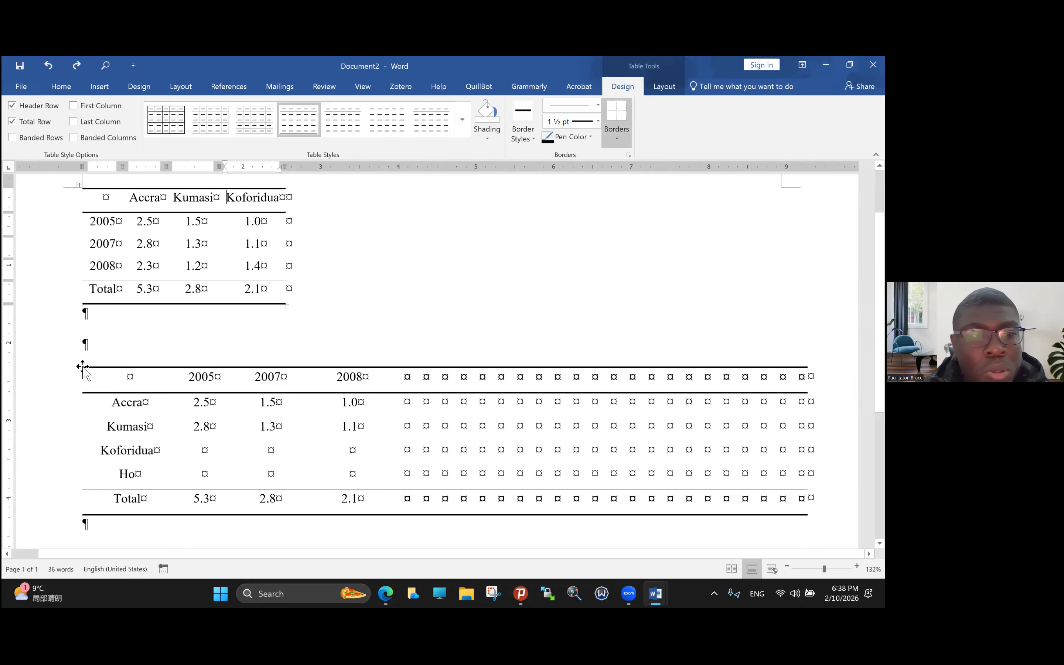
Delete the whole copied table below the original one, including its contents.
left_click(81, 366)
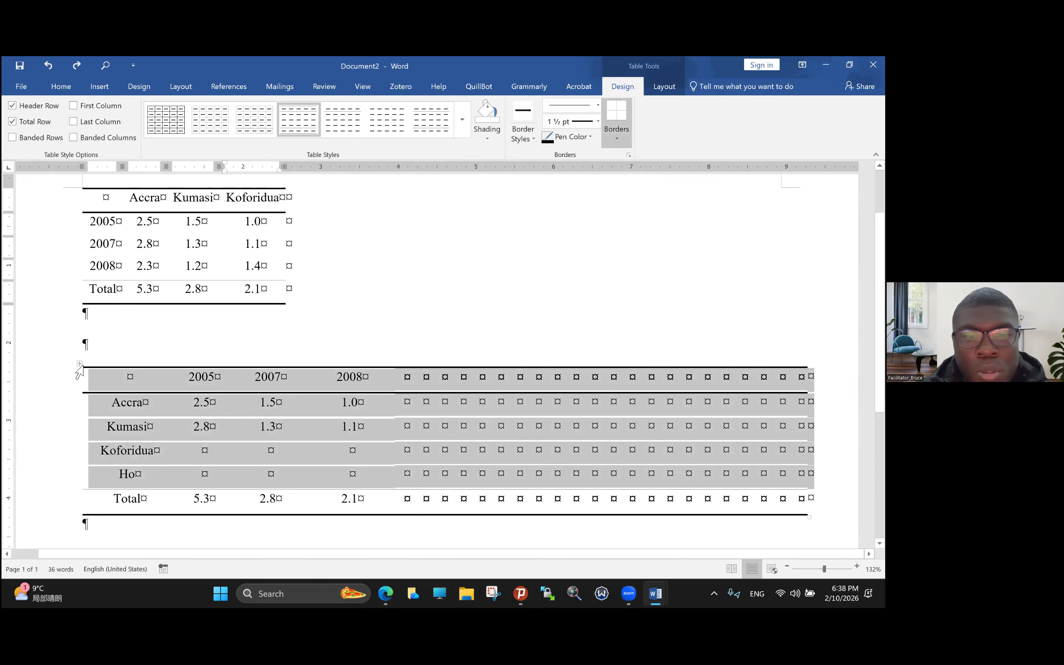
key("Delete")
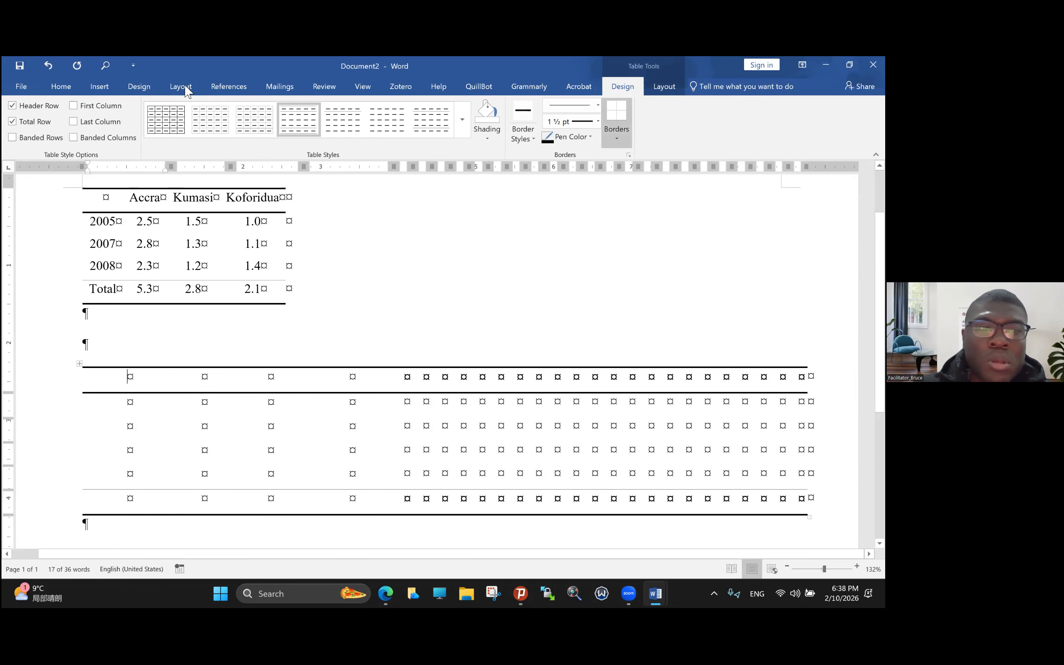
left_click(79, 363)
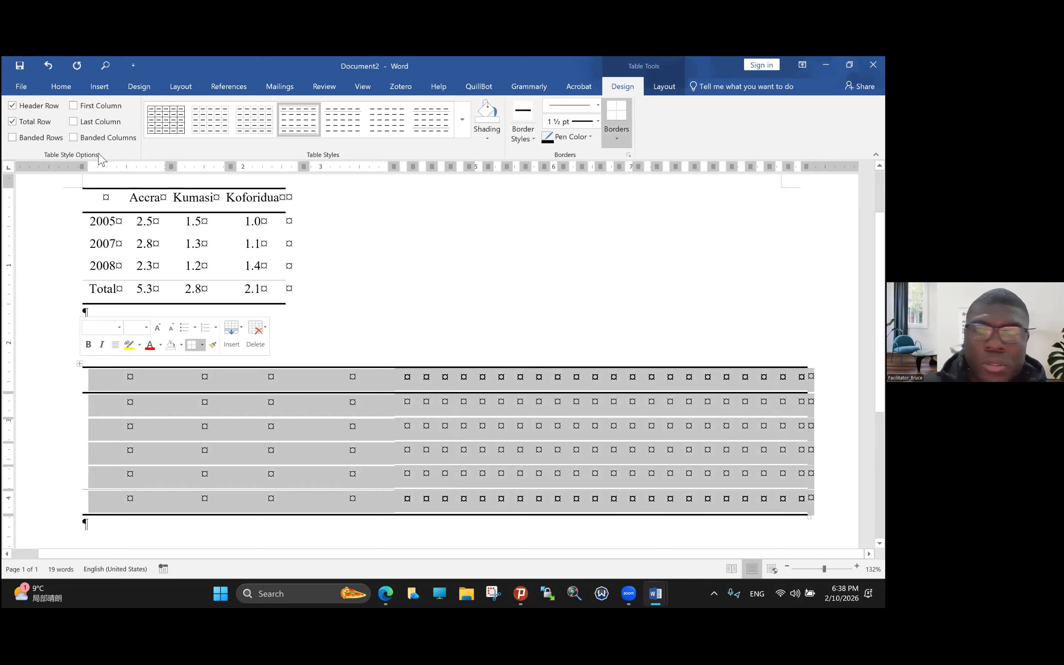
key("BackSpace")
Change the page orientation to Portrait.
scroll(347, 343, "up", 3)
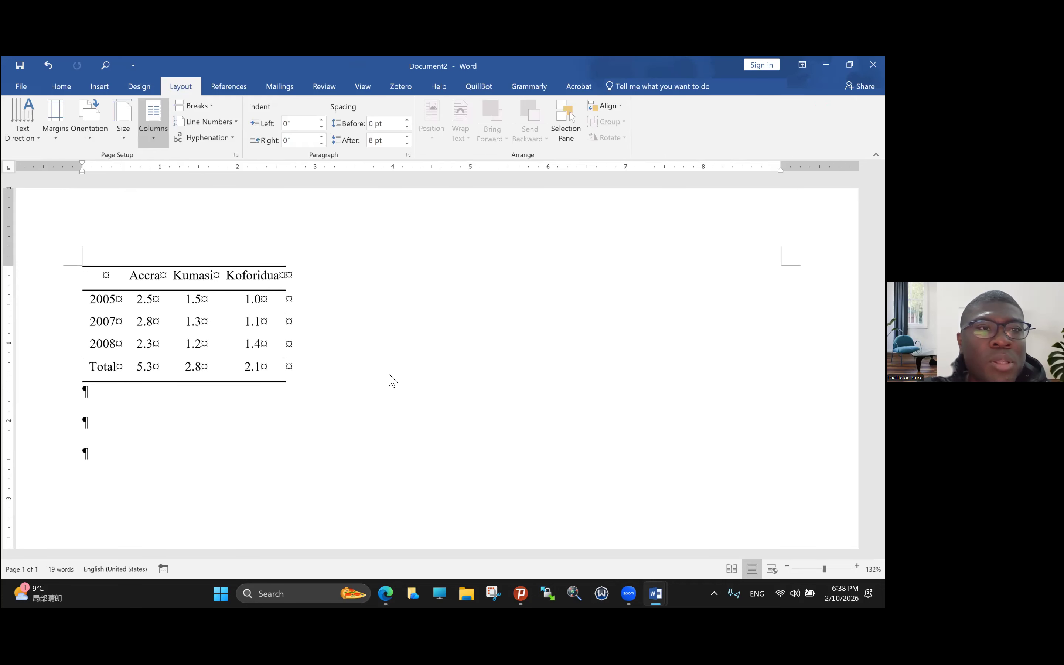
left_click(89, 122)
left_click(110, 161)
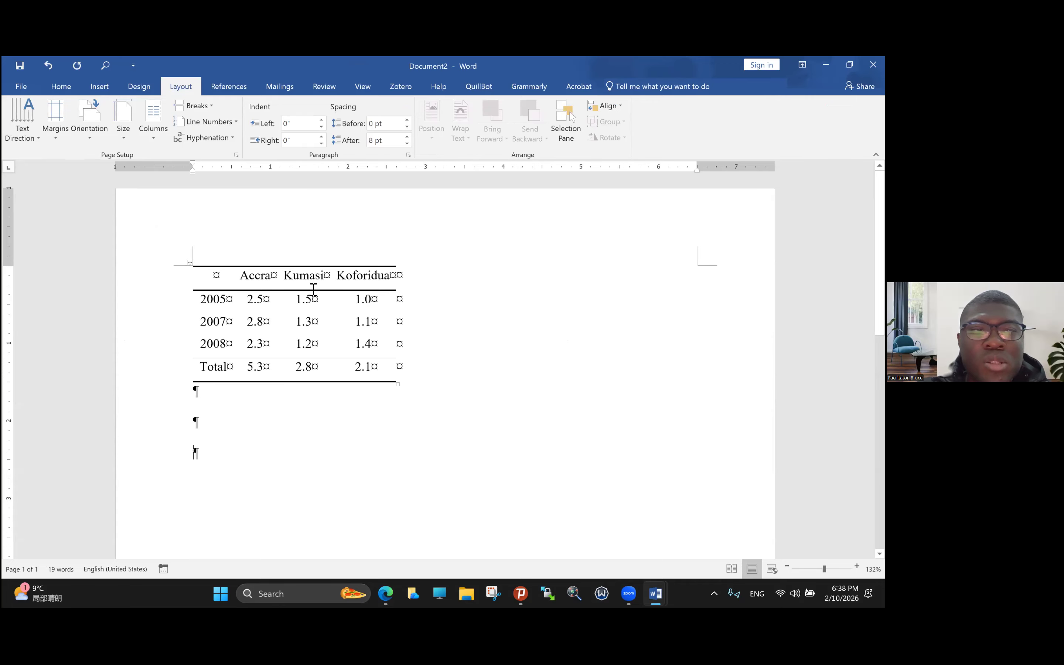
Widen the remaining table so that it spans about the full text width of the portrait page.
left_click(190, 266)
left_click_drag(398, 385, 695, 389)
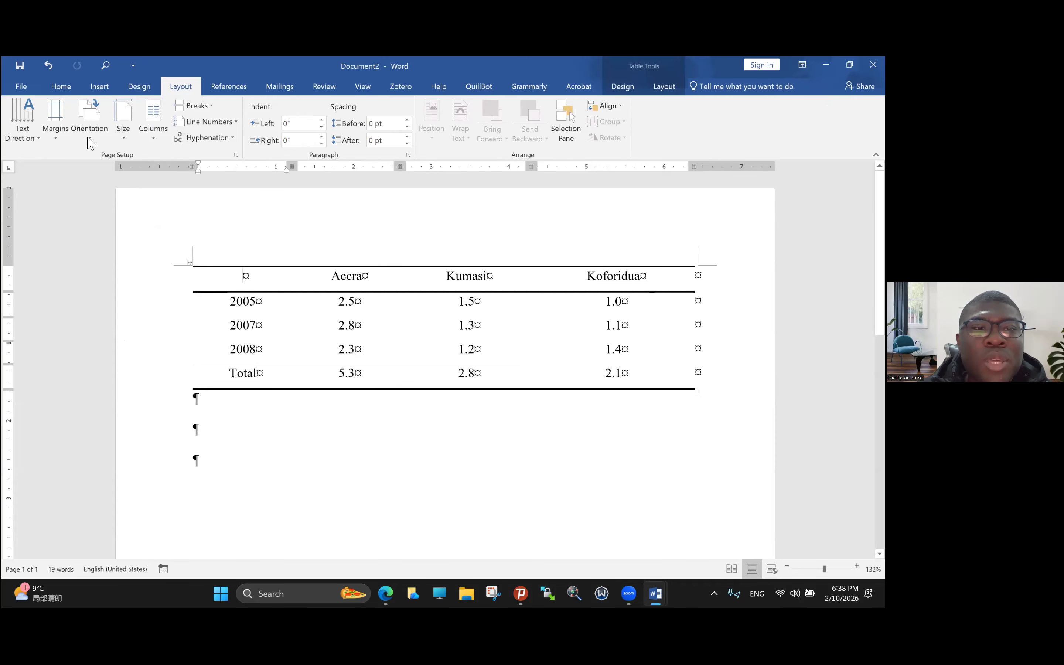
Add an empty paragraph in the blank space below the table.
left_click(189, 263)
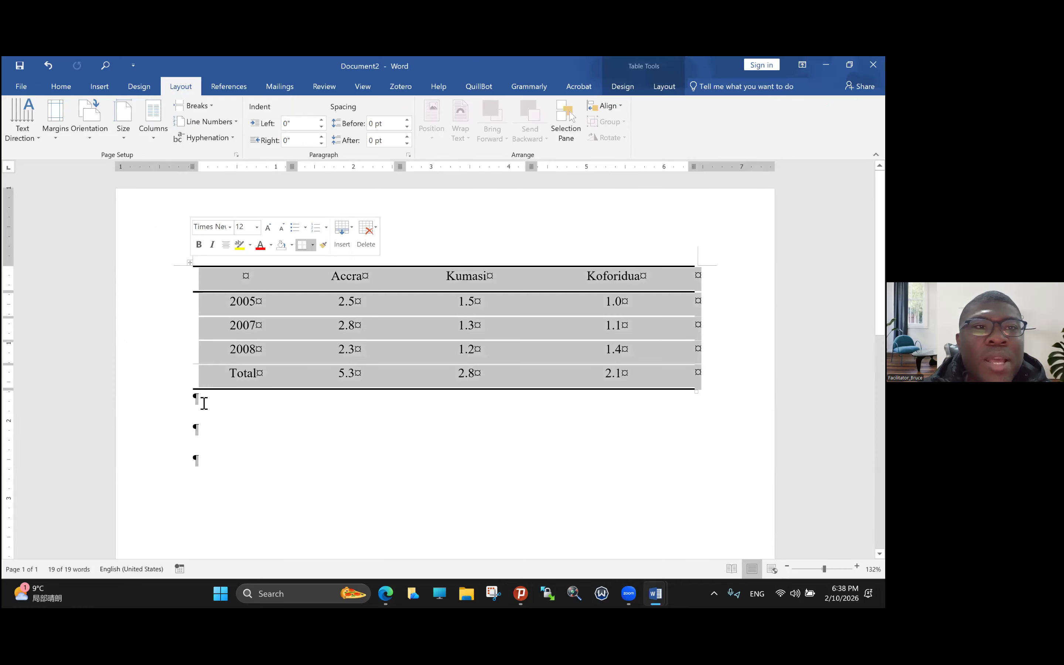
left_click(99, 87)
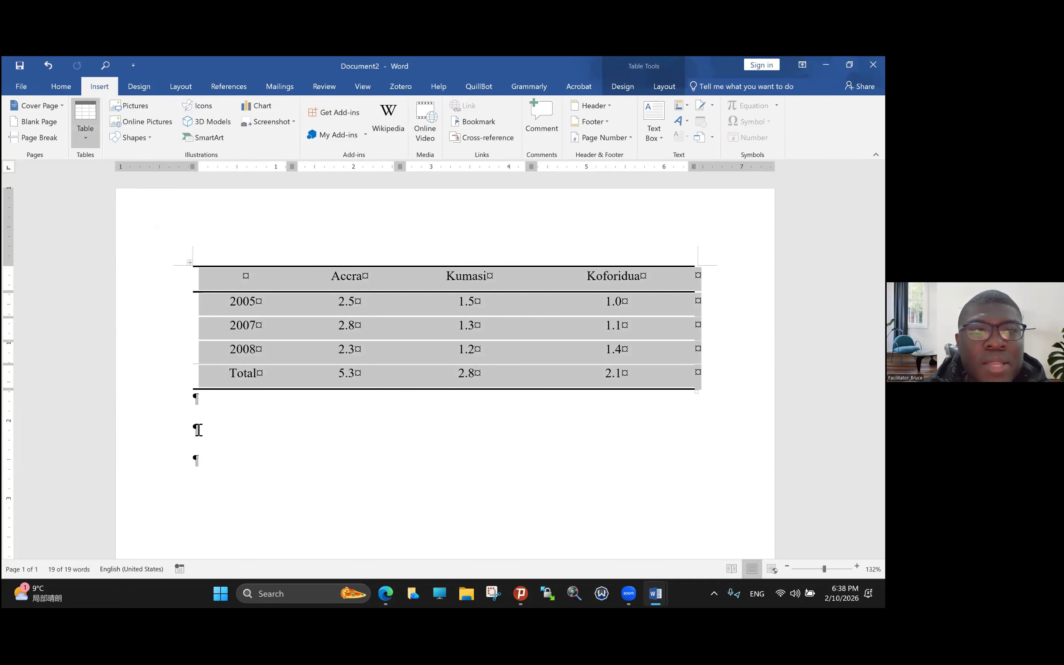
left_click(195, 400)
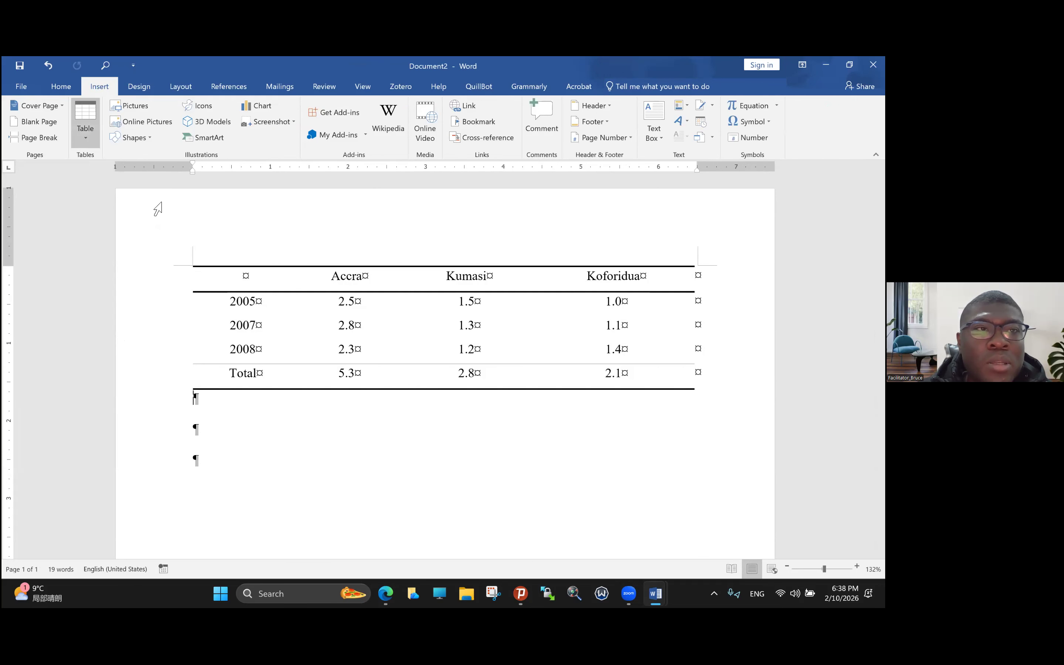
left_click(87, 138)
left_click(98, 178)
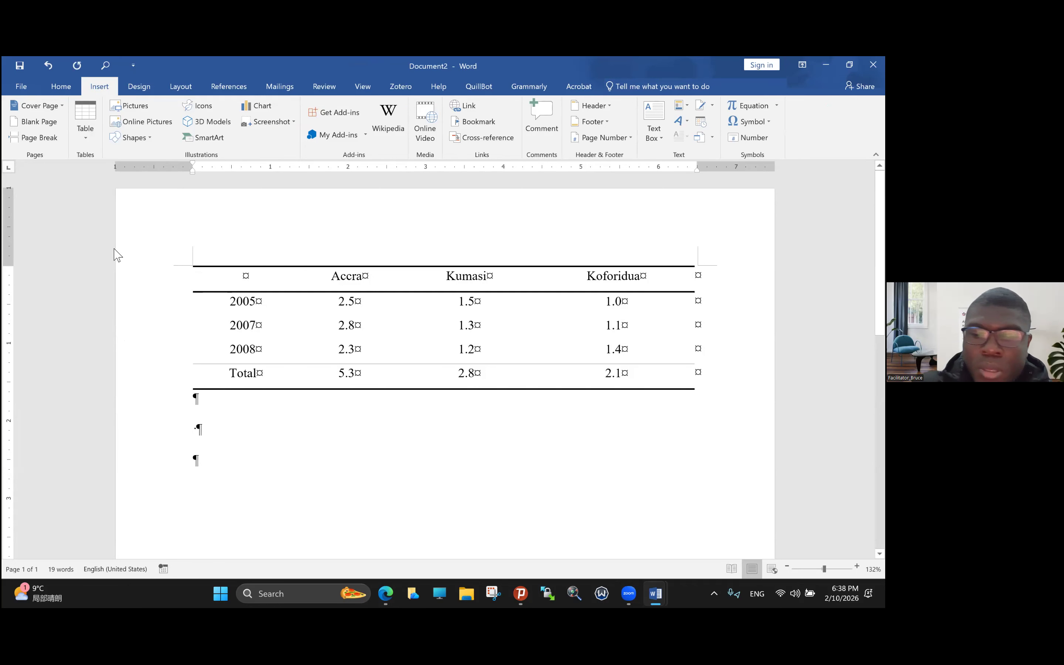
key("Return")
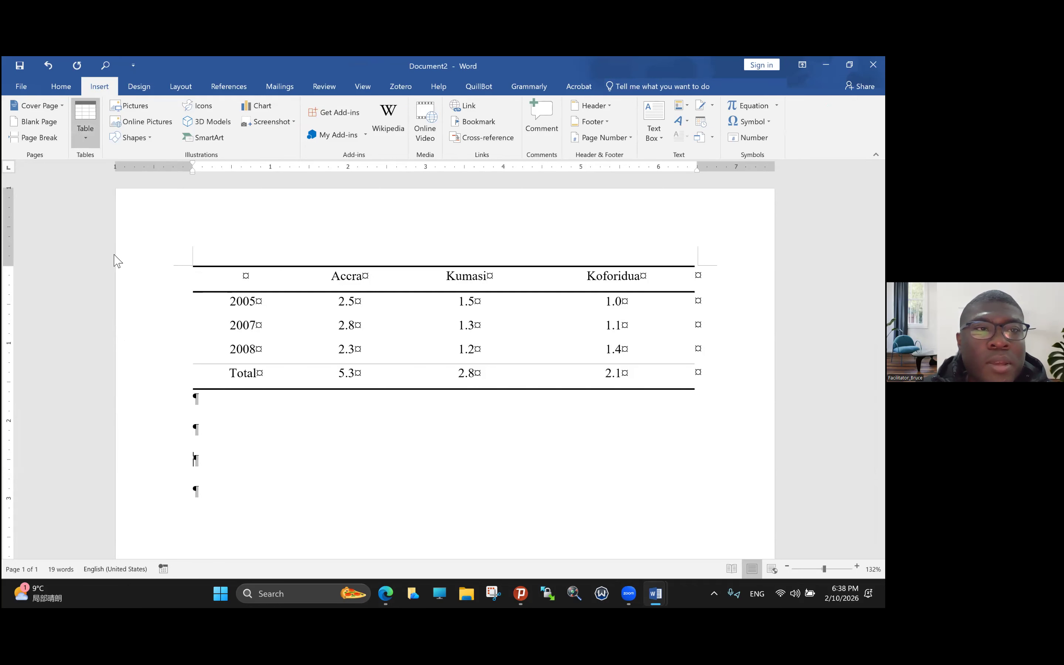
Insert a Clustered Column chart in the empty paragraph below the table.
left_click(85, 128)
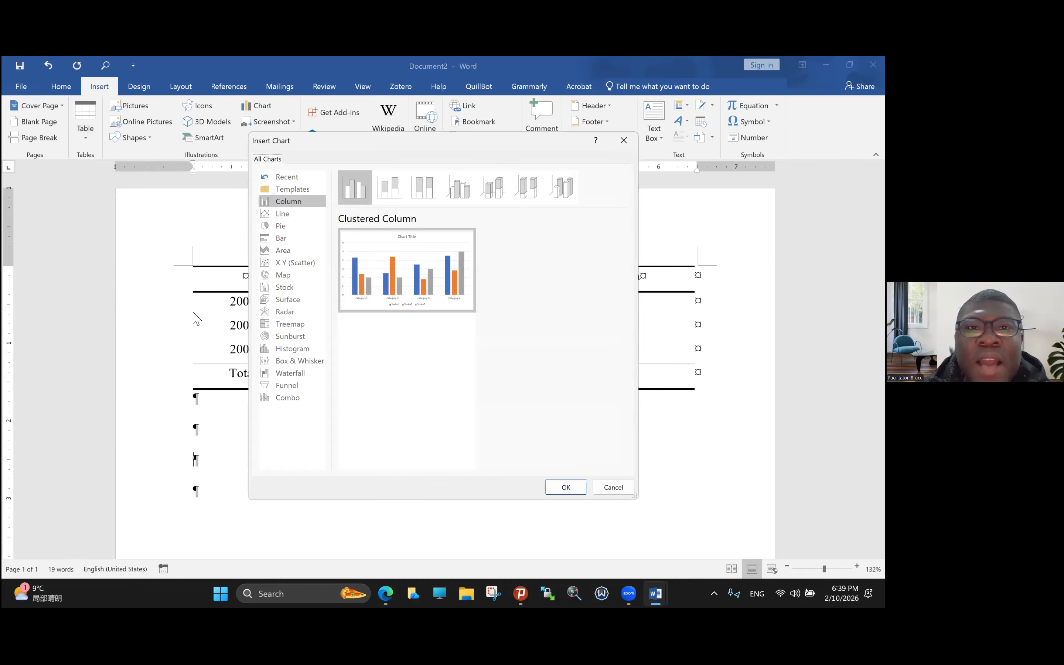
left_click_drag(308, 141, 142, 137)
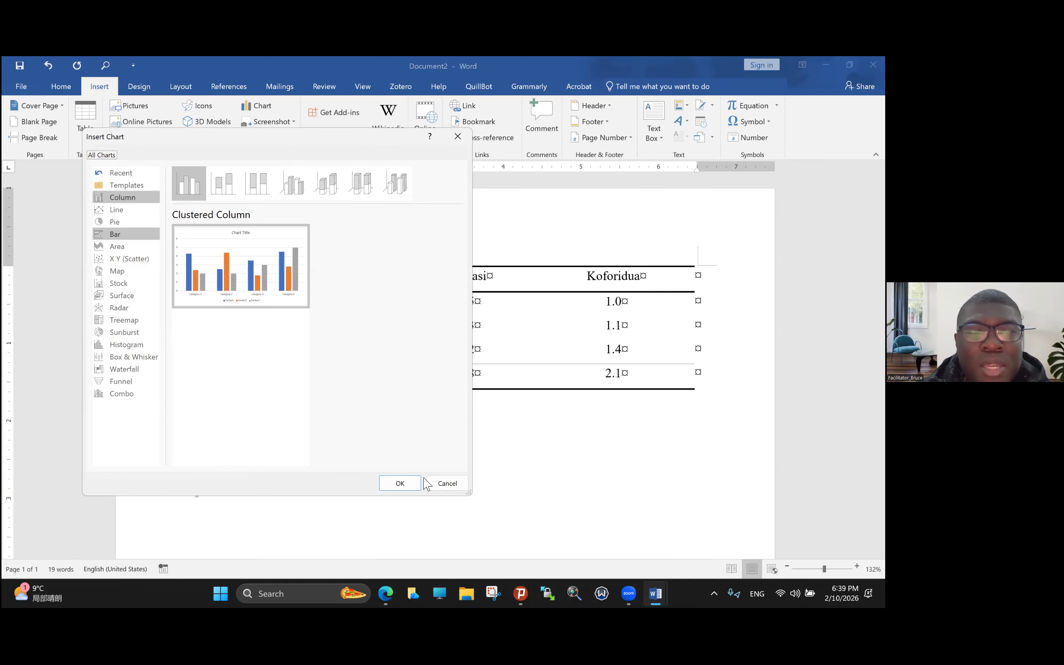
left_click(410, 485)
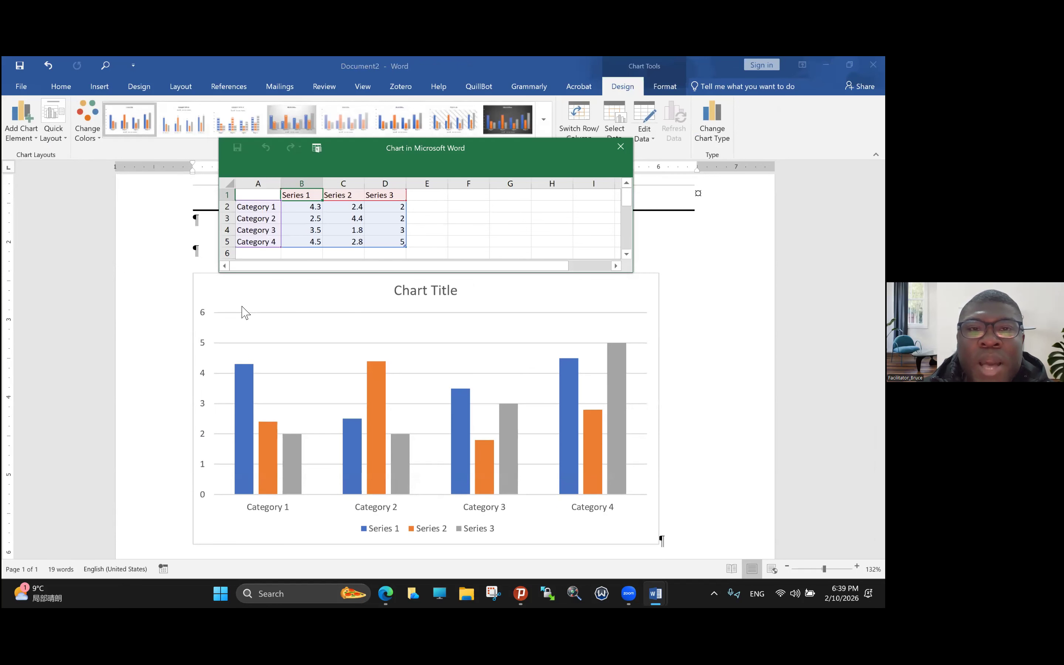
Replace the chart's sample categories and values with the document table's rows from 2005 to Total.
scroll(484, 332, "up", 3)
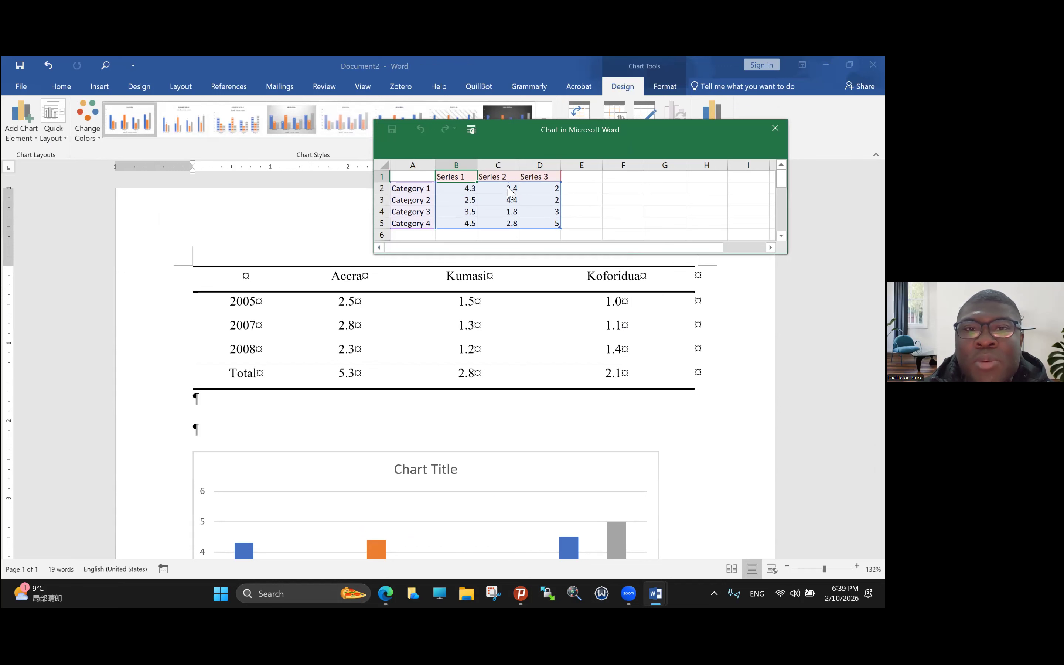
left_click_drag(236, 303, 617, 374)
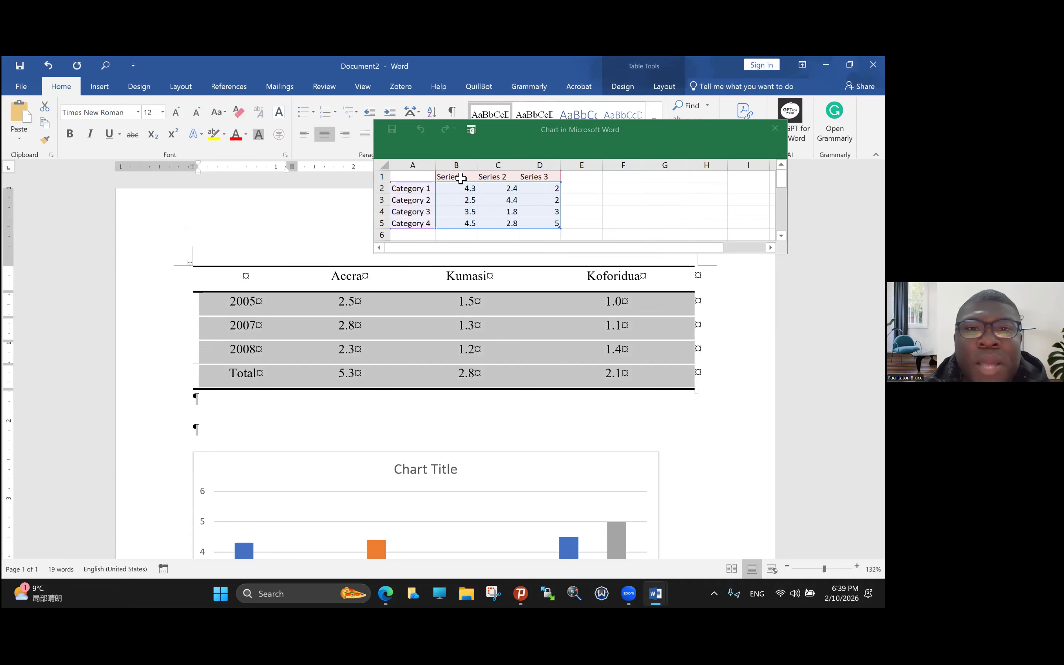
left_click(432, 189)
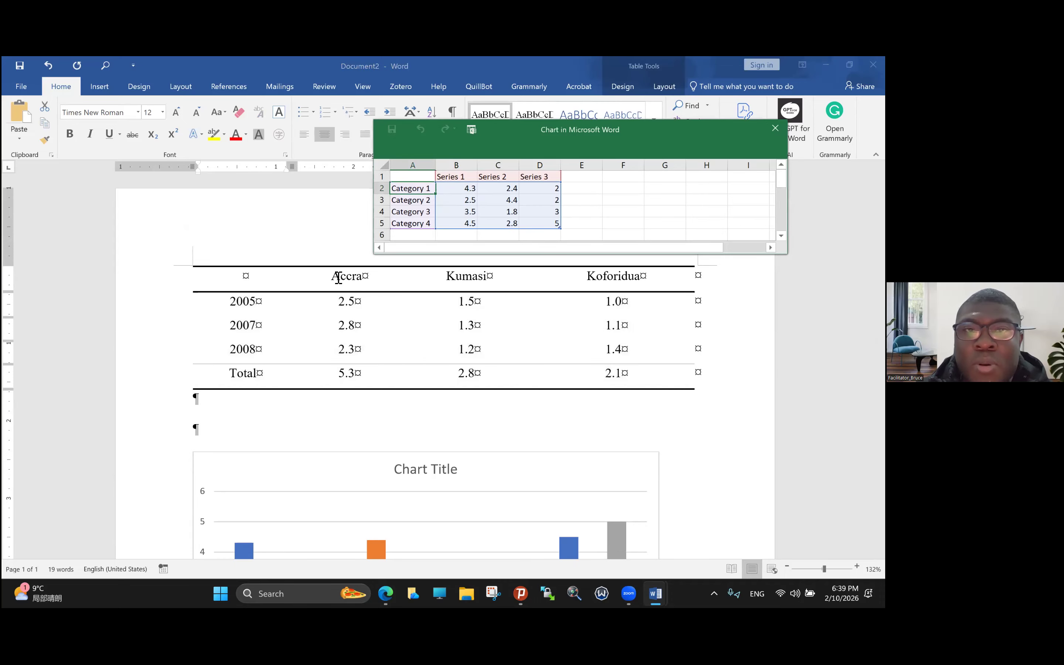
type("2005\t2.5\t1.5\t1 2007\t2.8\t1.3\t1.1 2008\t2.3\t1.2\t1.4 Total\t5.3\t2.8\t2.1")
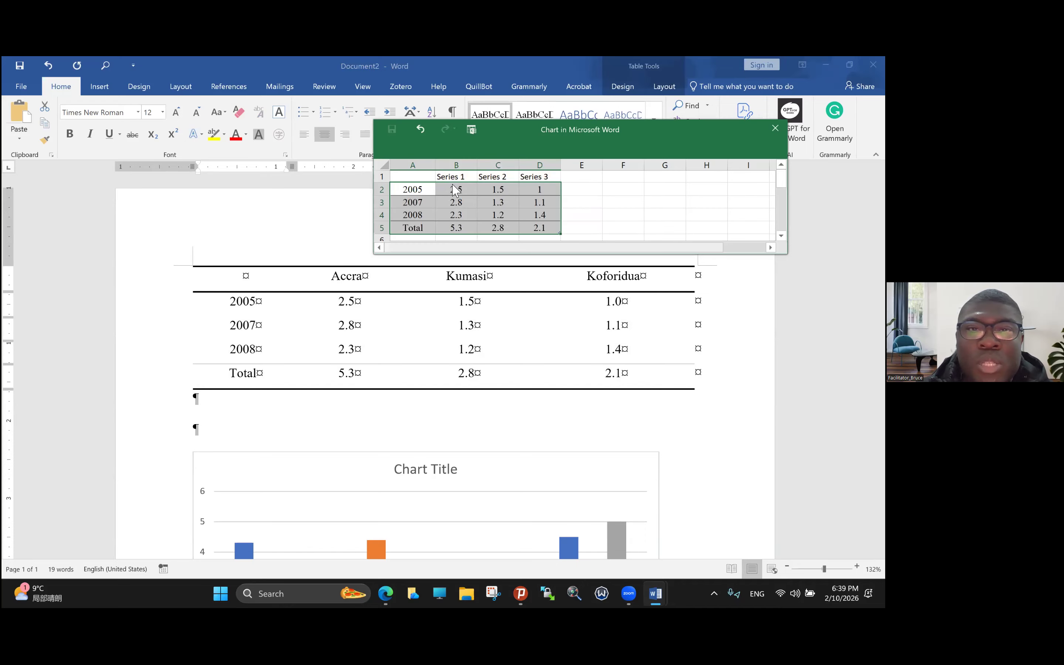
Replace the Series 1 to Series 3 headings in the chart data with the table's city names Accra, Kumasi and Koforidua.
left_click(446, 177)
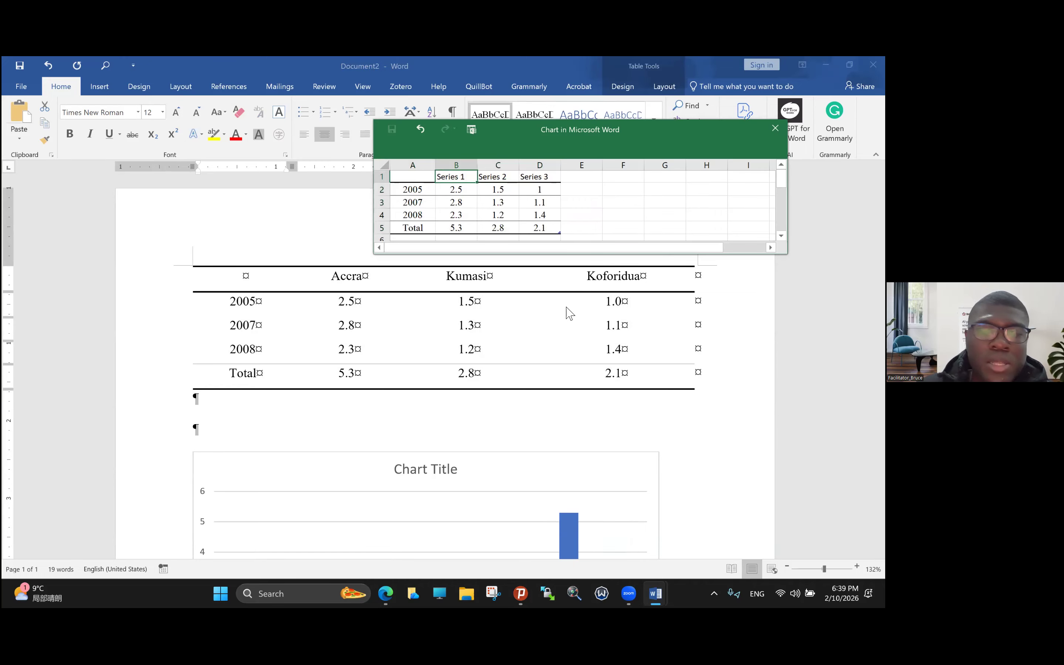
left_click_drag(333, 278, 567, 279)
key("ctrl+c")
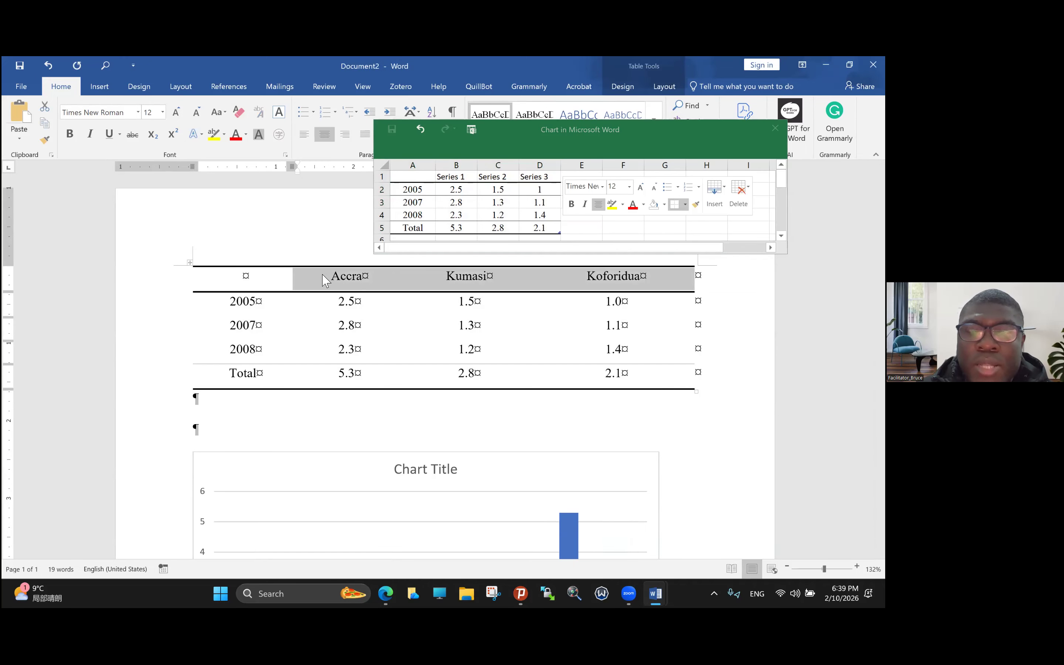
key("alt+Tab")
key("ctrl+v")
scroll(296, 283, "down", 5)
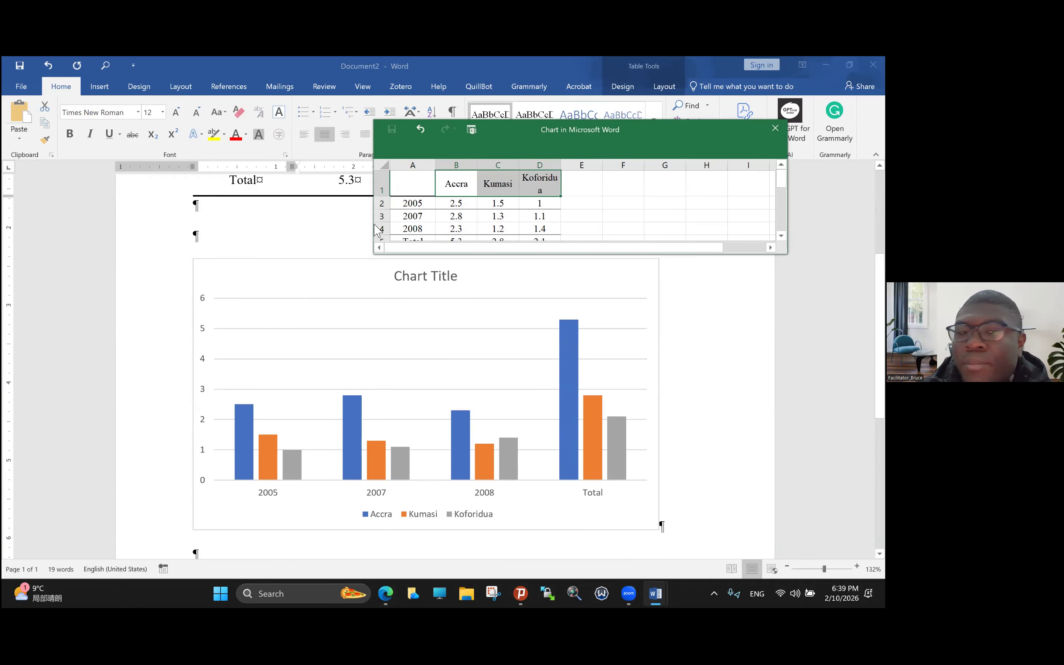
Replace Accra's Total in the chart data with a SUM formula over its 2005, 2007 and 2008 values.
left_click(301, 282)
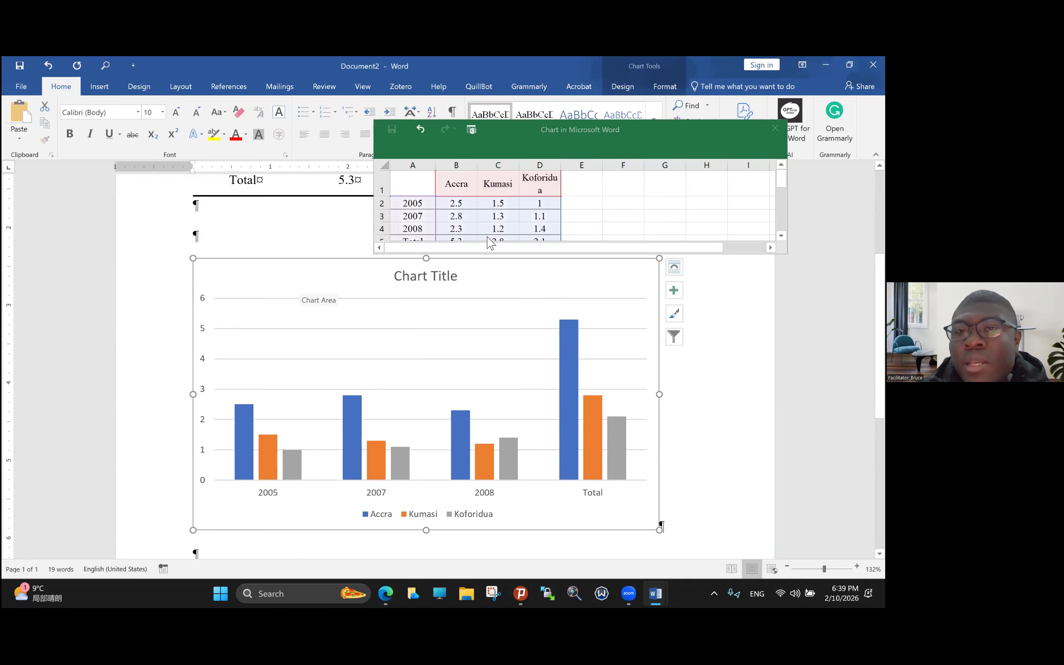
scroll(453, 189, "down", 2)
scroll(455, 190, "up", 2)
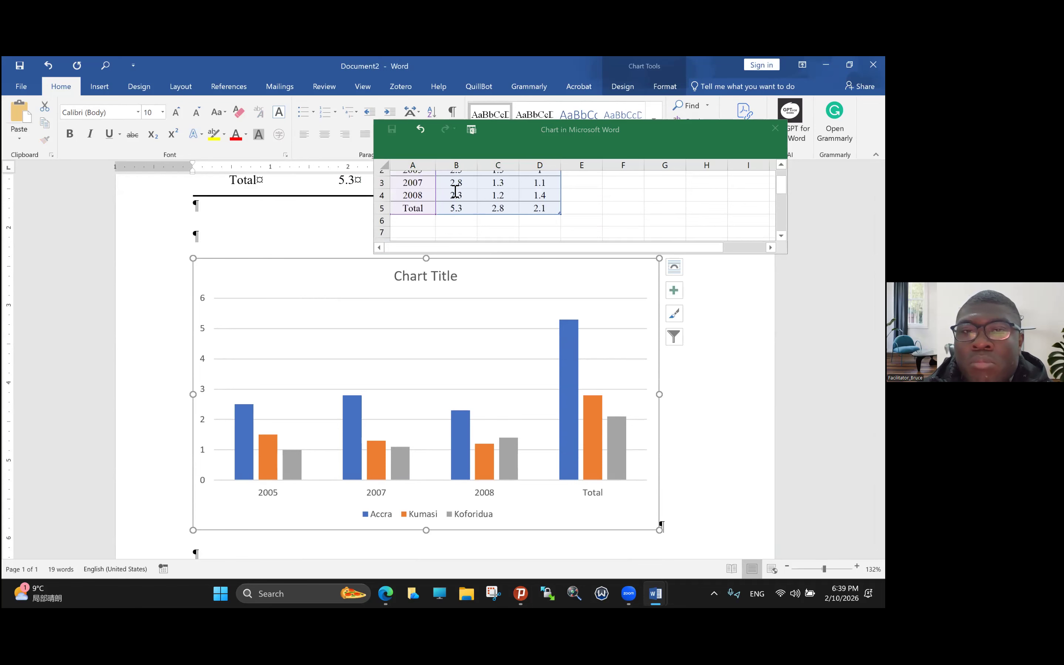
scroll(444, 189, "down", 3)
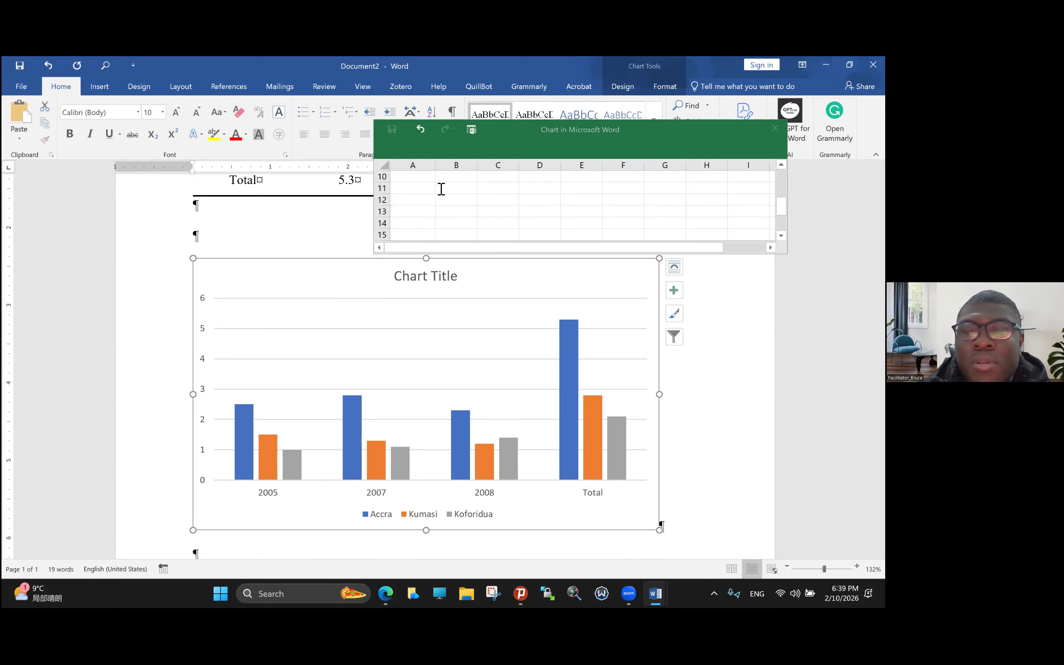
scroll(441, 189, "up", 2)
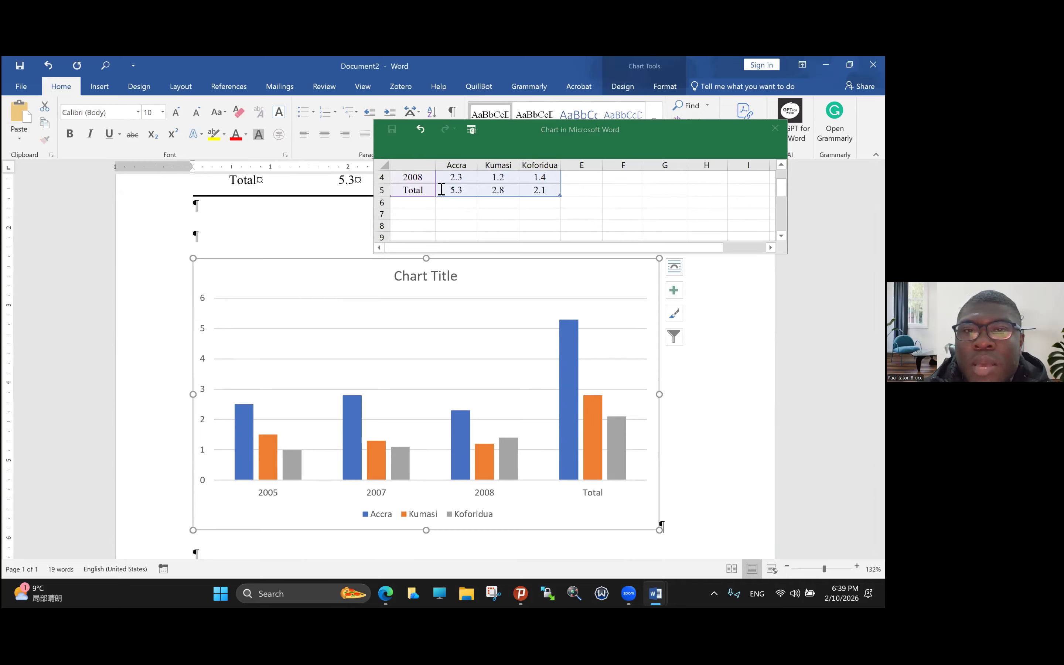
left_click(441, 189)
left_click(441, 190)
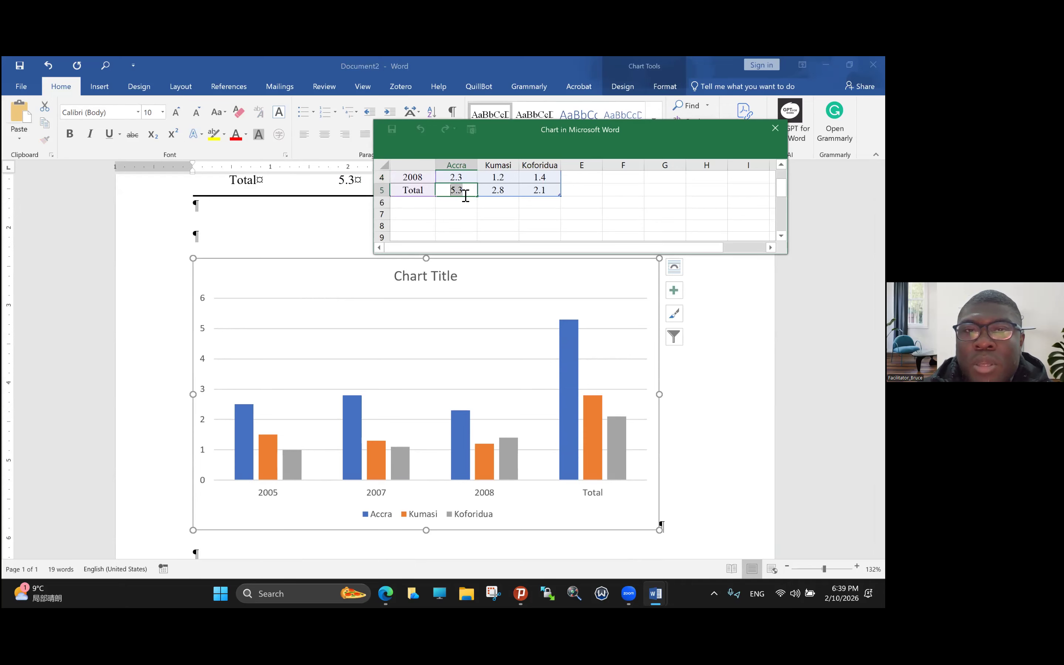
type("=sum")
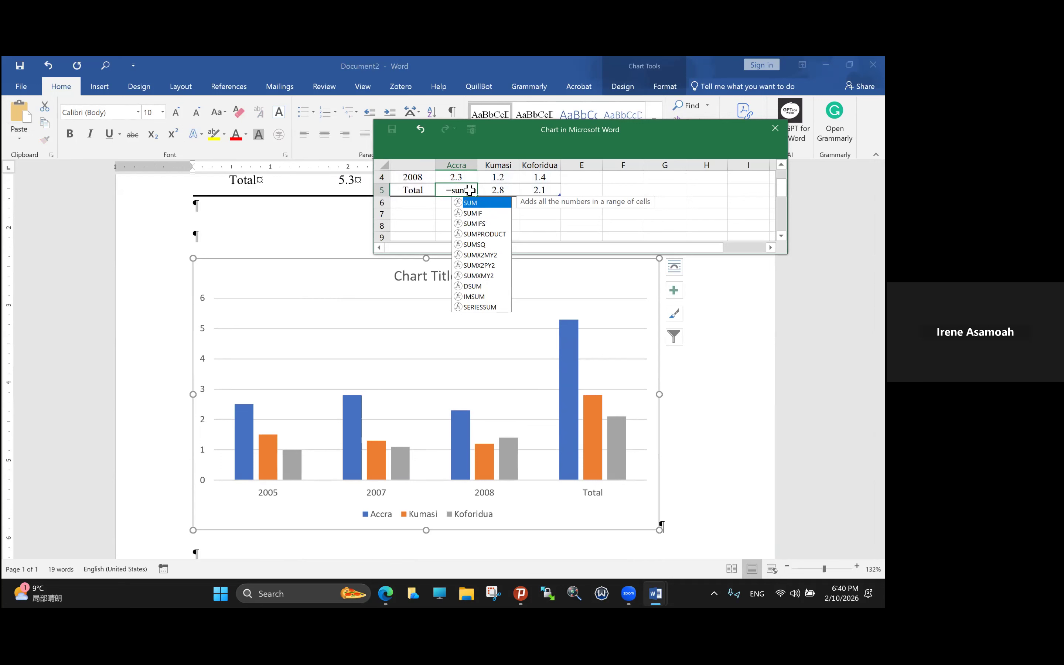
type("(")
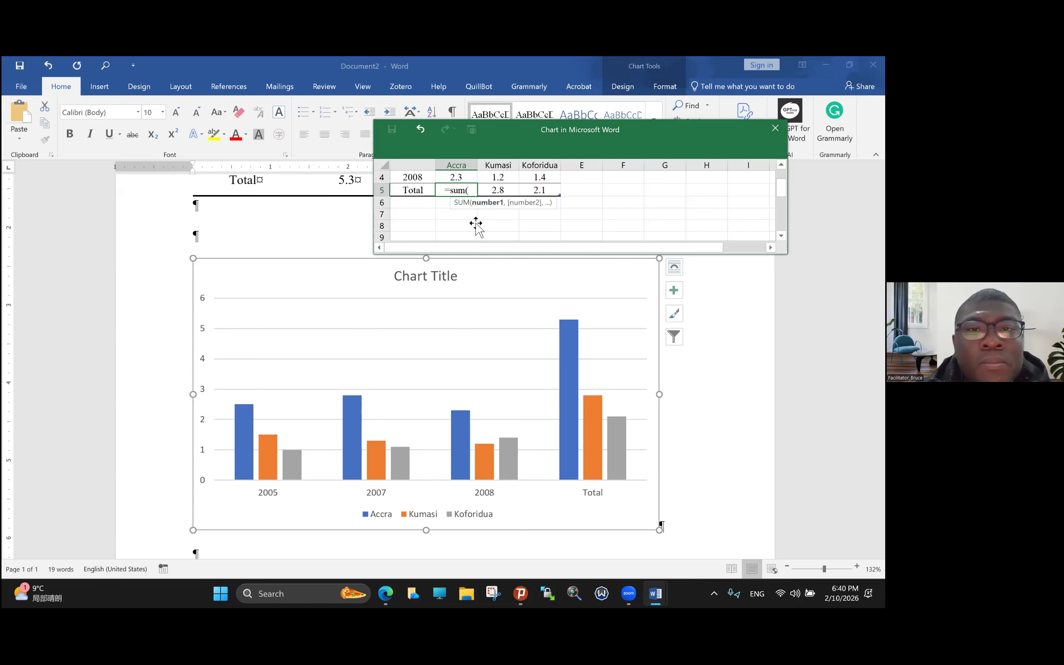
scroll(476, 223, "up", 1)
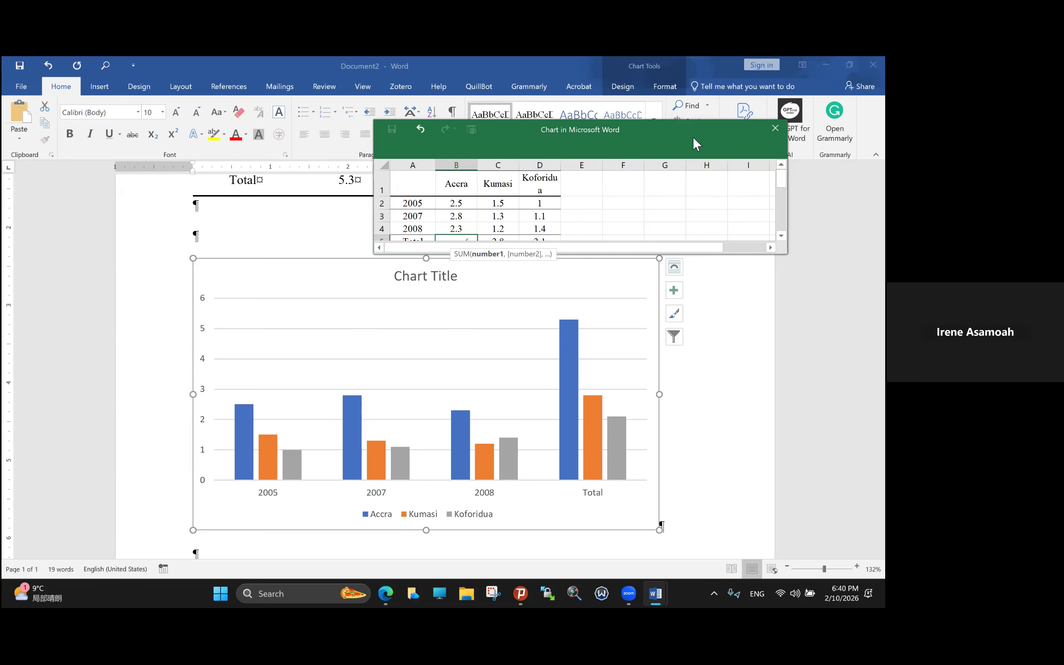
left_click_drag(456, 203, 457, 231)
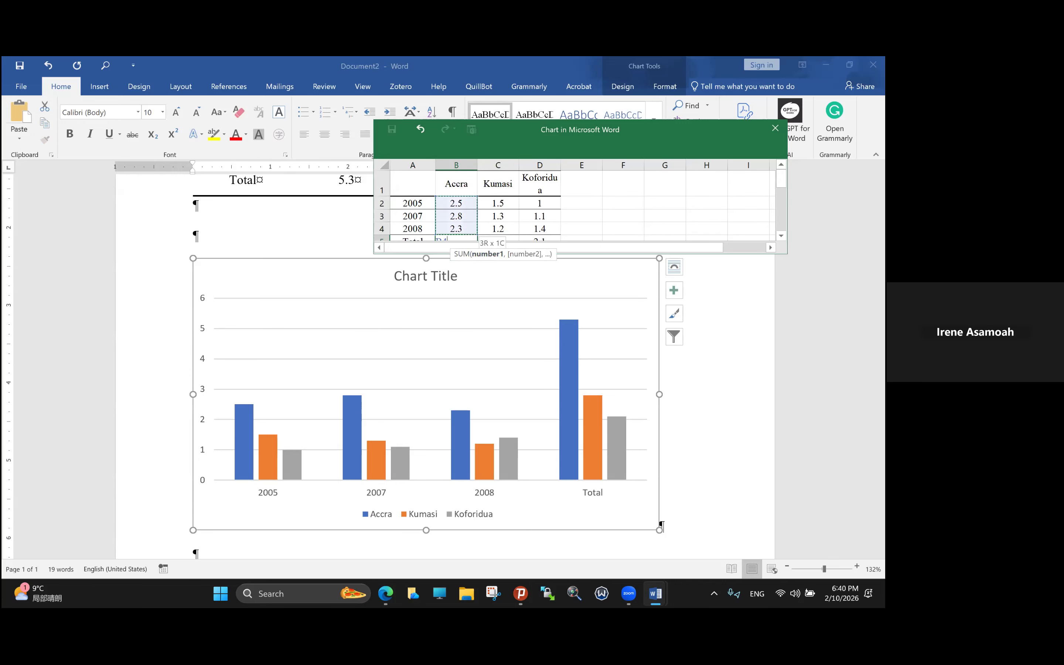
left_click(205, 263)
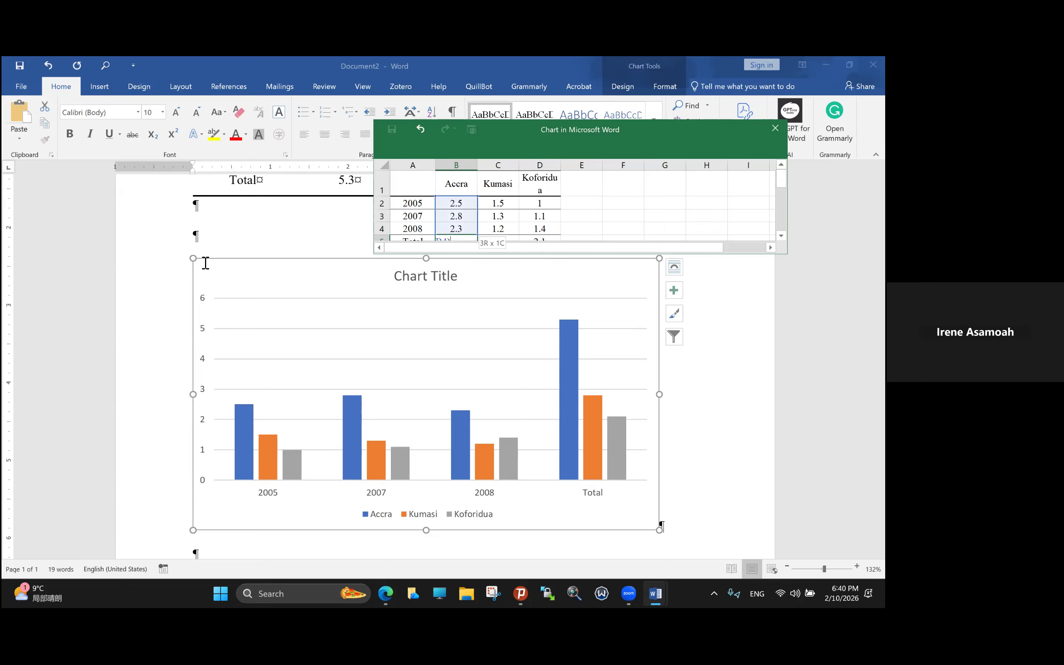
Close the chart's data sheet and delete the column chart below the table.
left_click(204, 259)
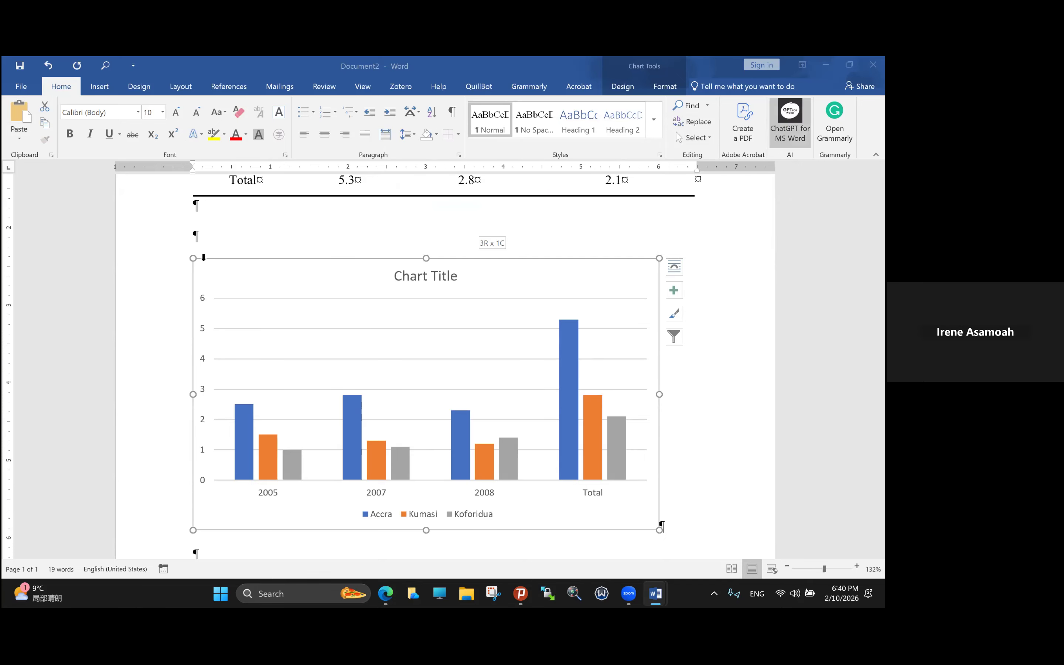
key("Delete")
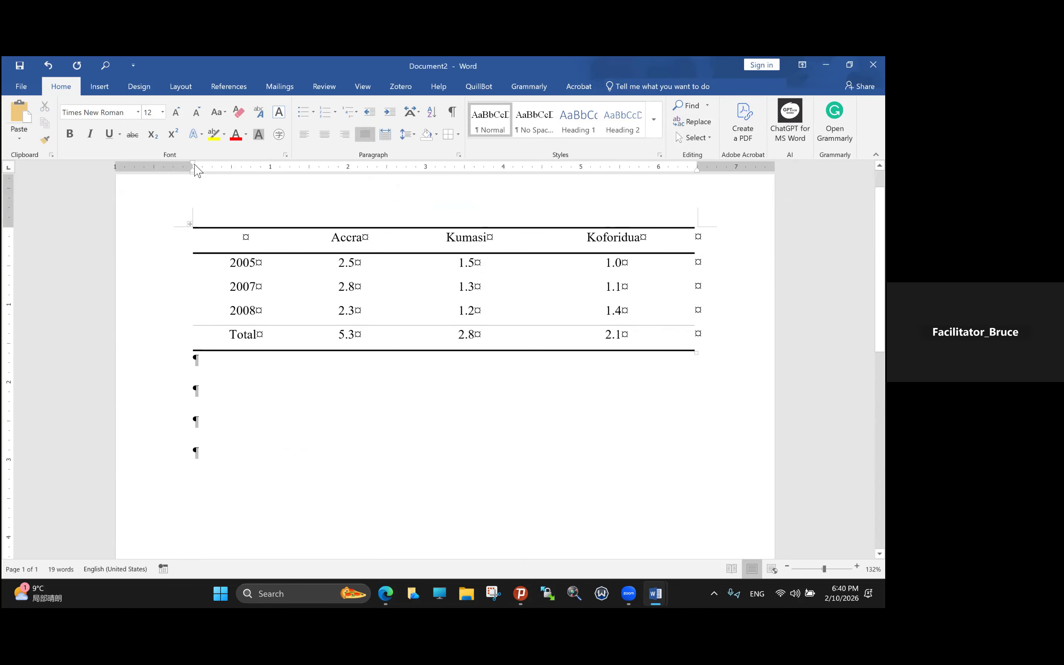
scroll(197, 172, "up", 1)
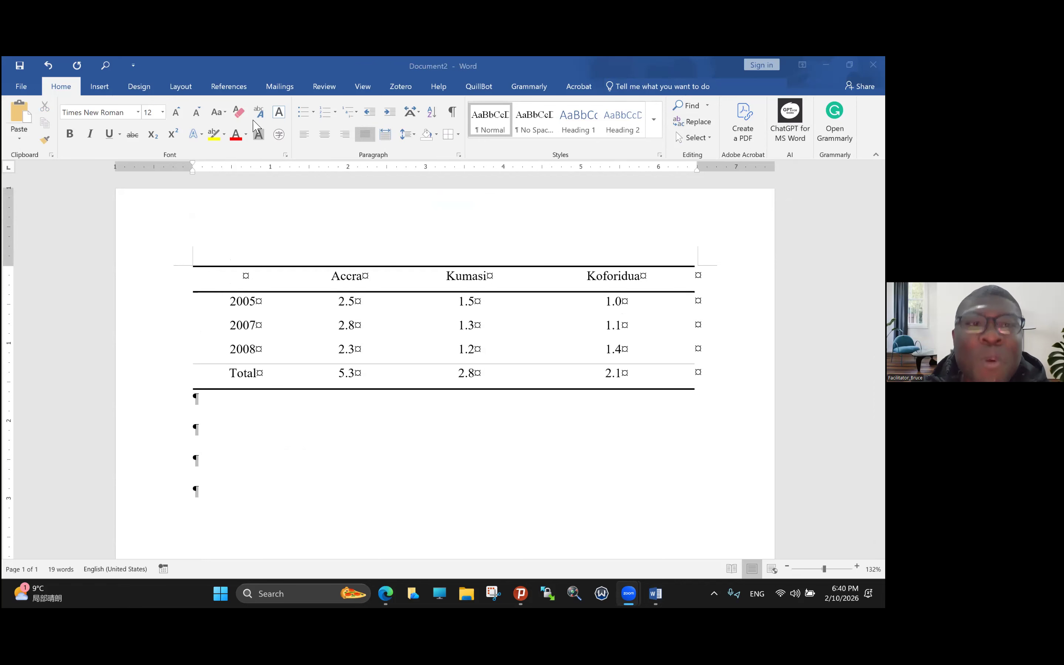
Insert a new Clustered Column chart below the table.
left_click(215, 103)
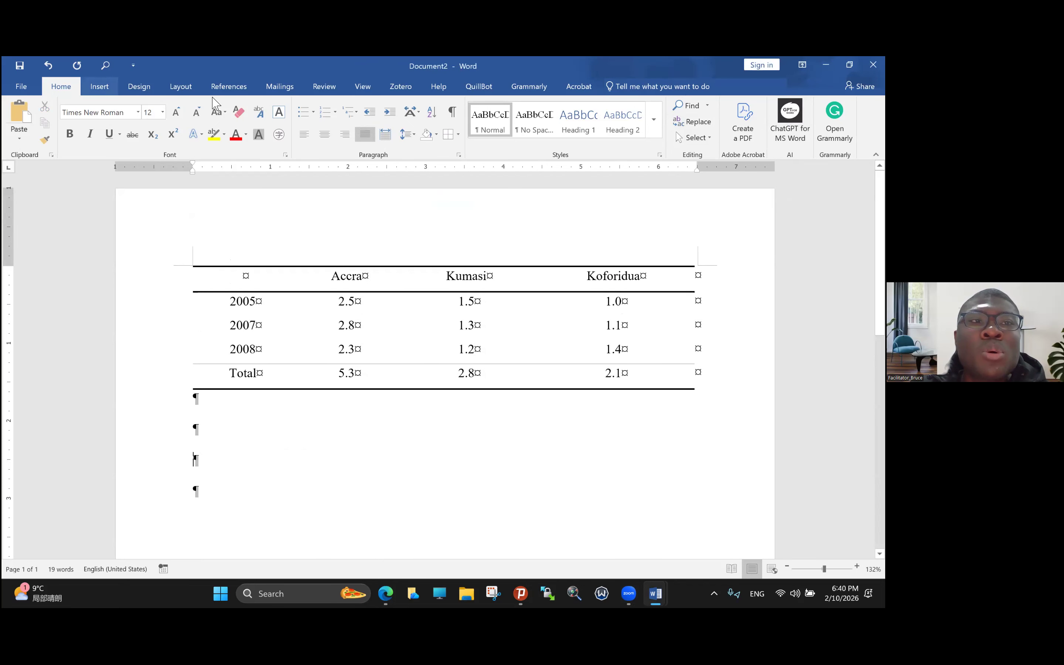
scroll(215, 103, "down", 1)
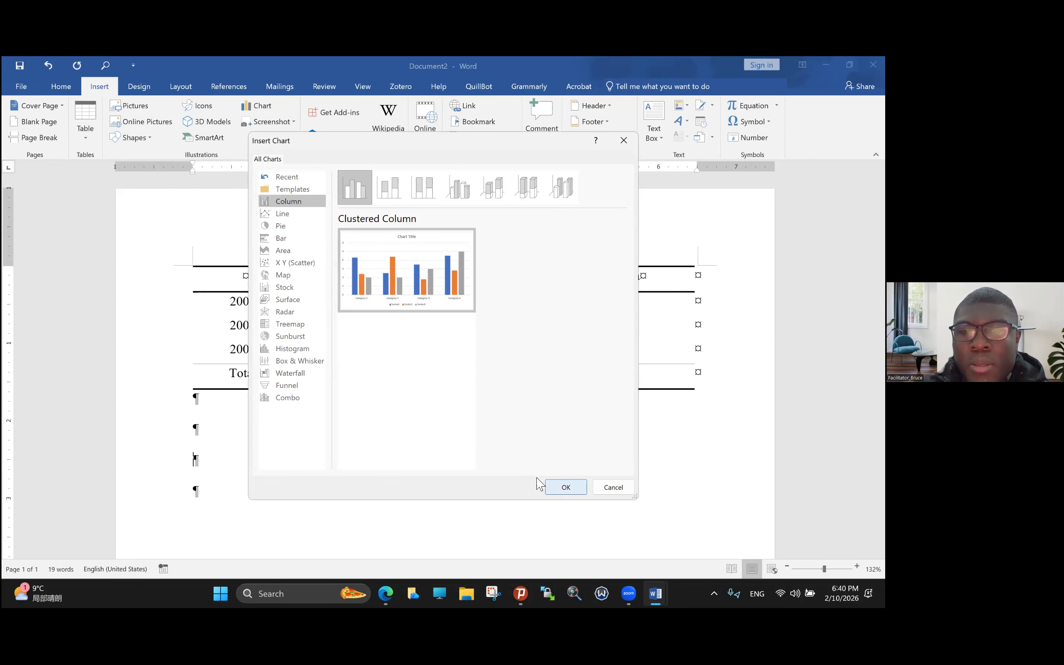
left_click(549, 486)
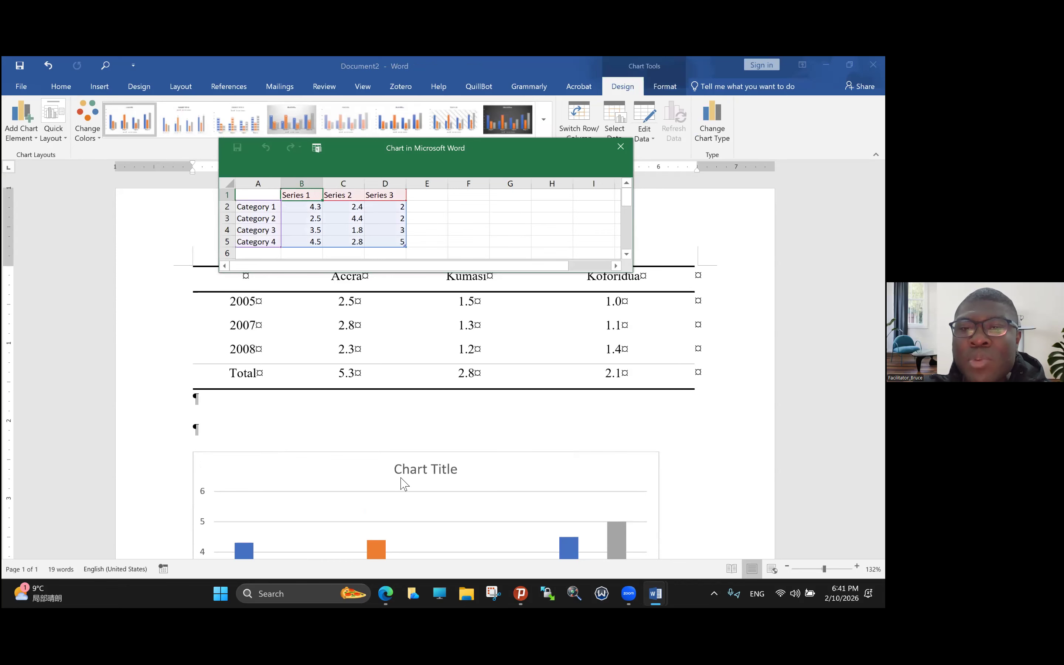
Copy the whole document table, headings included, over the sample data in the chart's data sheet, starting at cell A1.
scroll(237, 286, "down", 4)
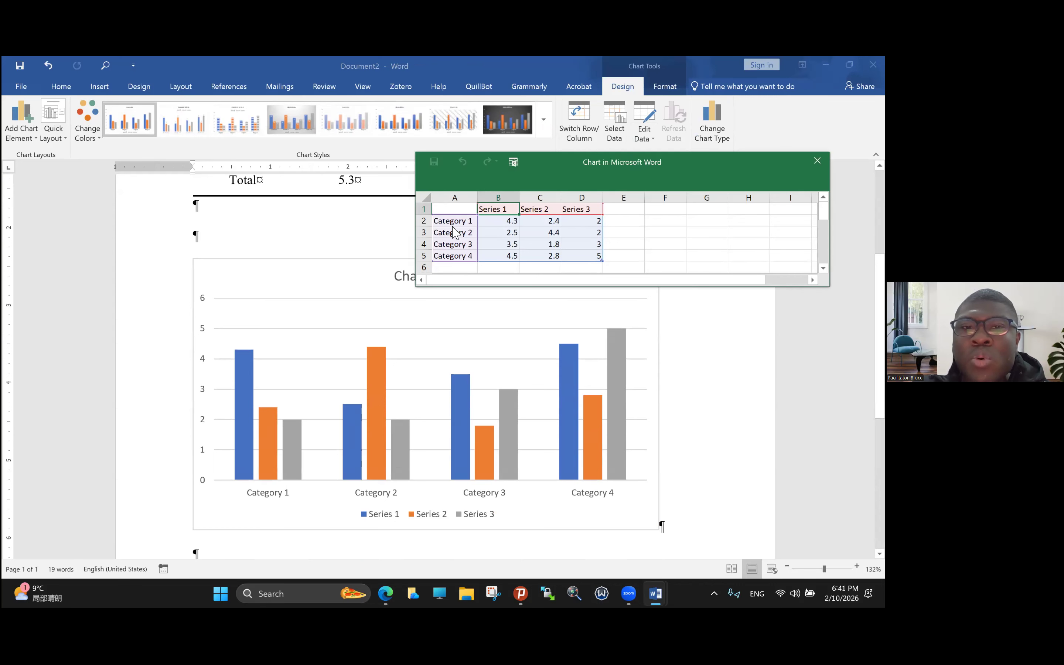
scroll(449, 218, "up", 5)
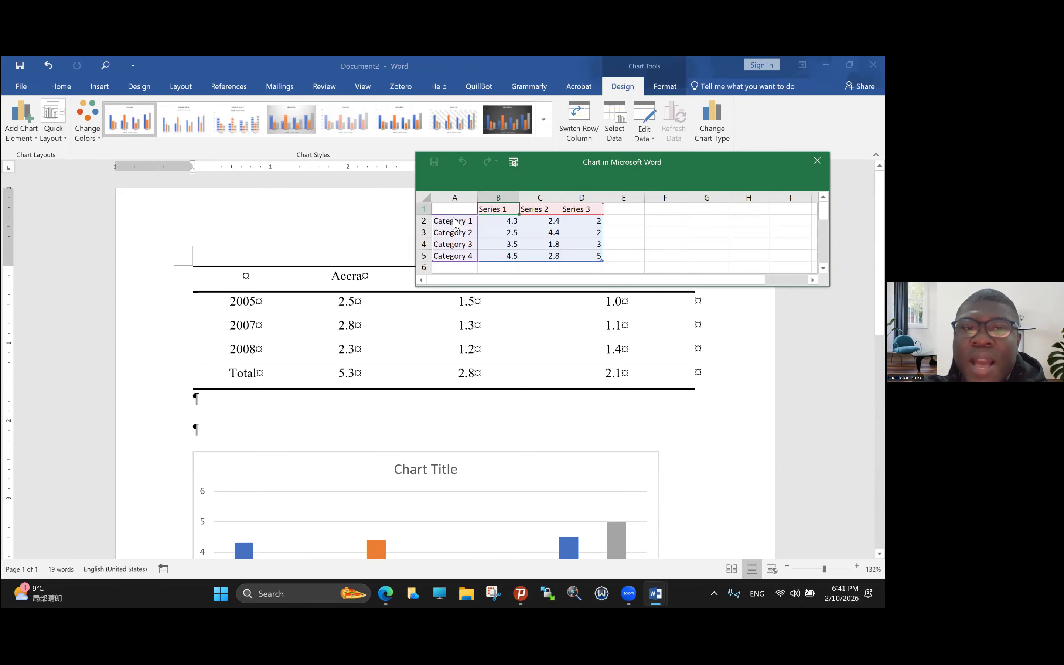
left_click(614, 243)
mouse_move(245, 277)
left_mouse_down()
mouse_move(616, 349)
mouse_move(617, 374)
left_mouse_up()
left_click(501, 225)
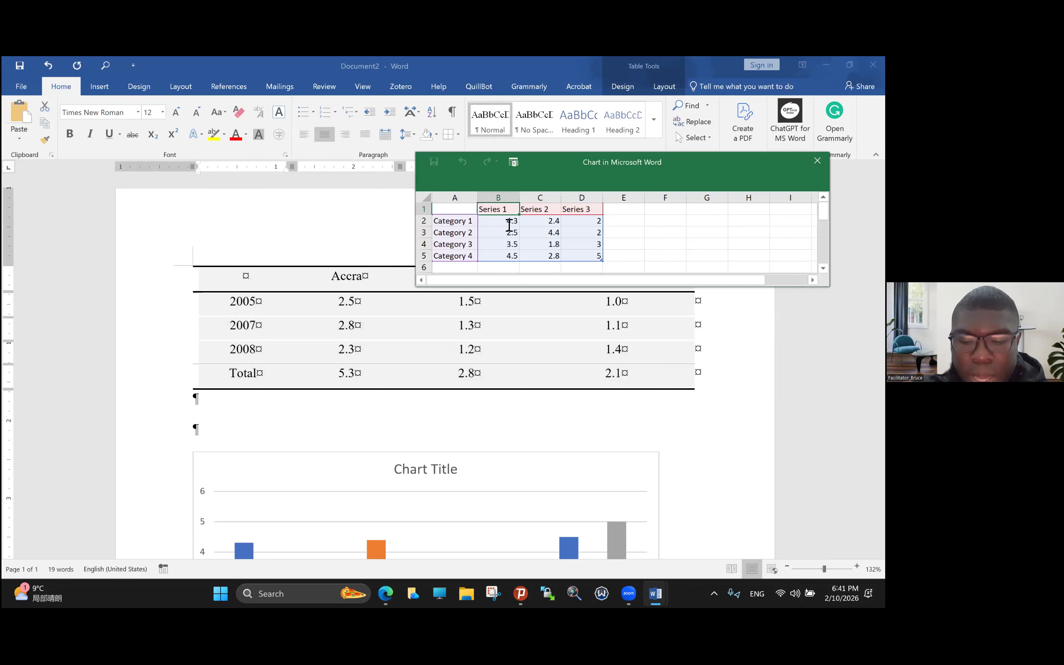
key("ctrl+v")
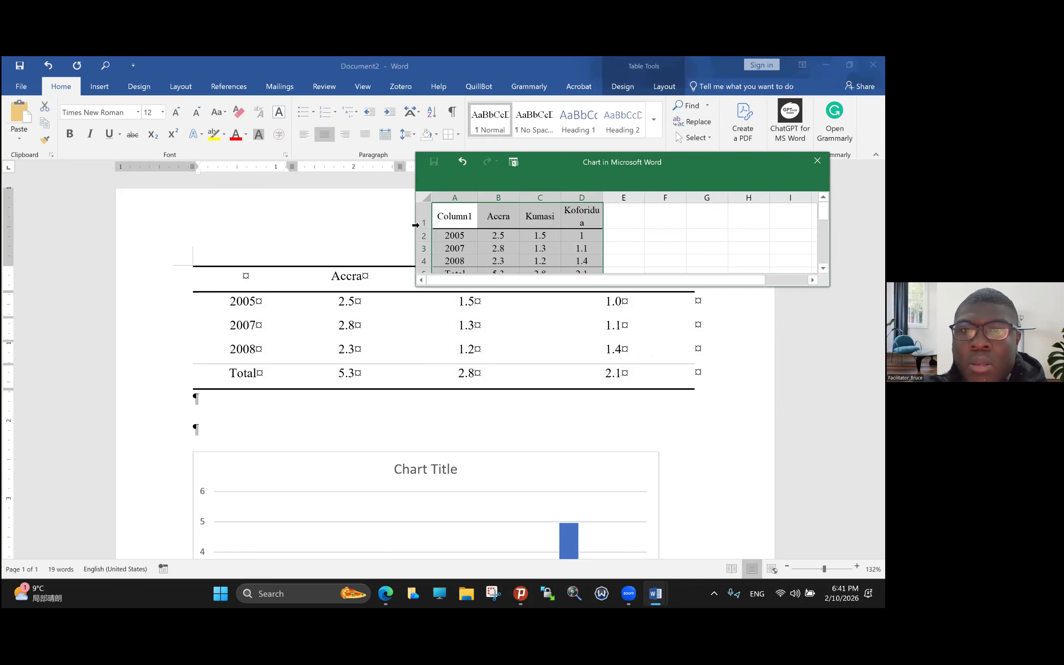
Clear the Total label and its Accra, Kumasi and Koforidua values from row 5 of the chart's data sheet.
scroll(416, 224, "down", 2)
scroll(415, 225, "up", 2)
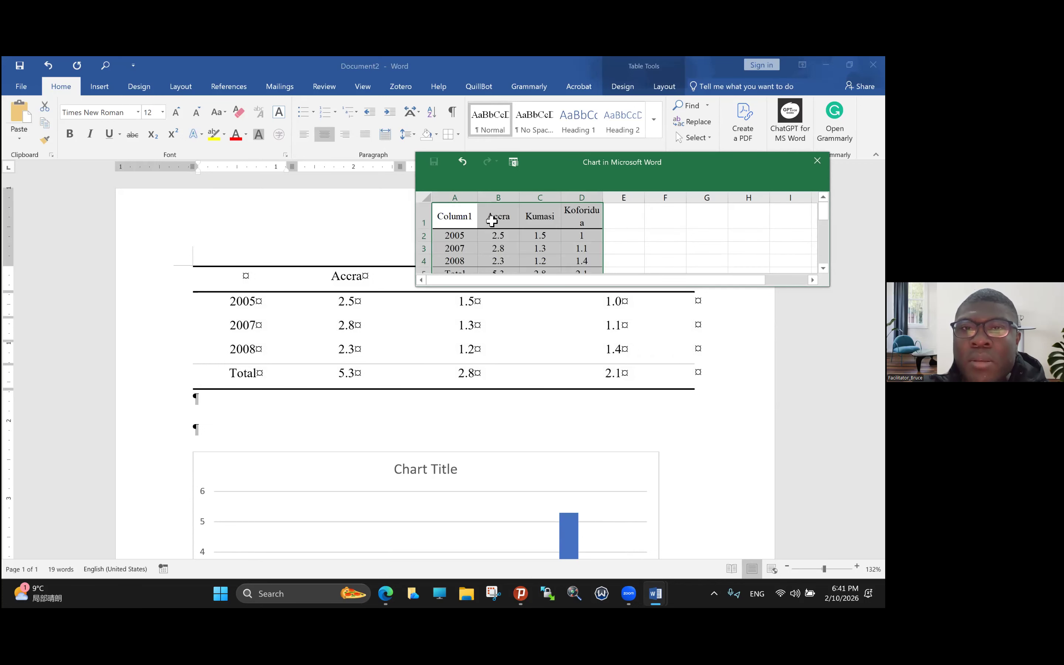
scroll(506, 217, "down", 1)
double_click(538, 224)
left_click_drag(539, 223, 573, 224)
left_click(423, 223)
key("BackSpace")
key("Right")
key("Delete")
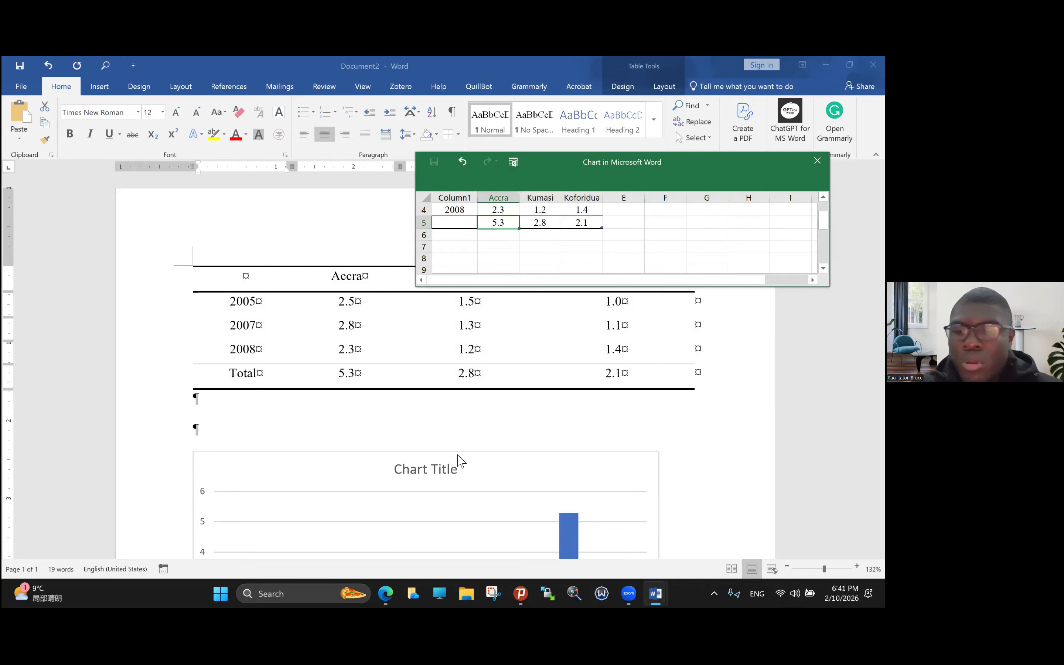
key("Right")
key("Delete")
key("Right")
key("Delete")
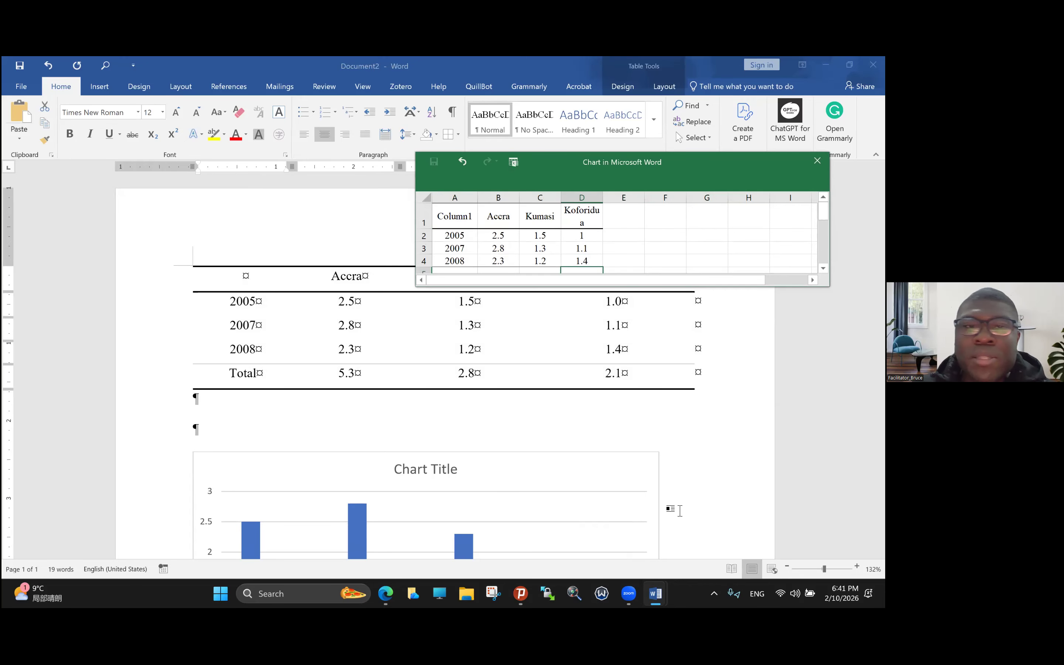
Select the column chart below the table and close its data sheet.
left_click(403, 375)
scroll(307, 278, "down", 2)
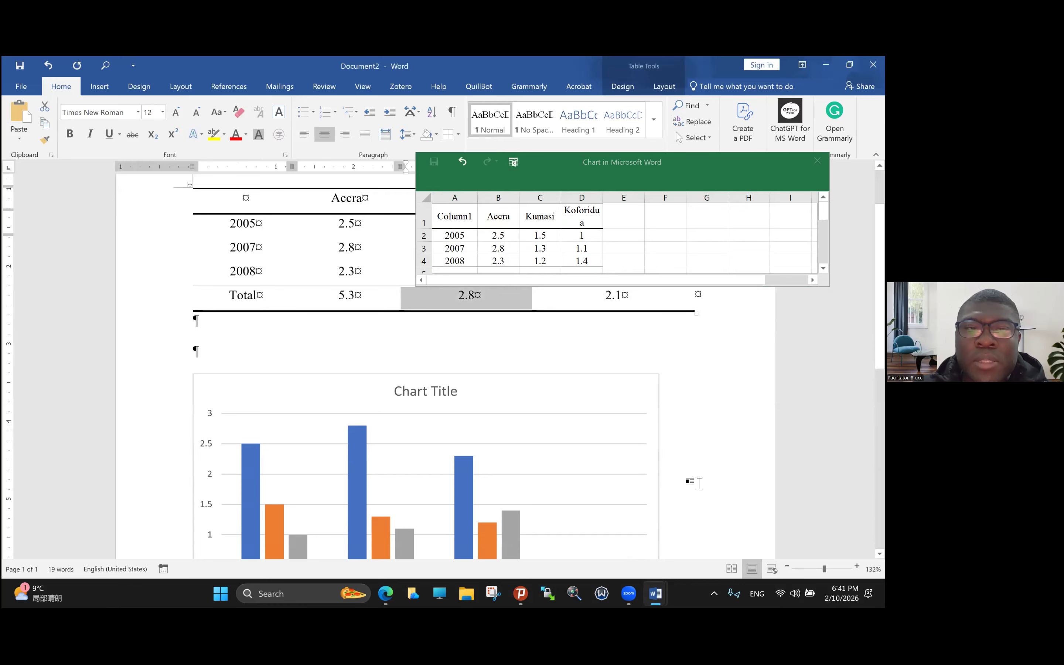
scroll(688, 482, "down", 3)
left_click(660, 524)
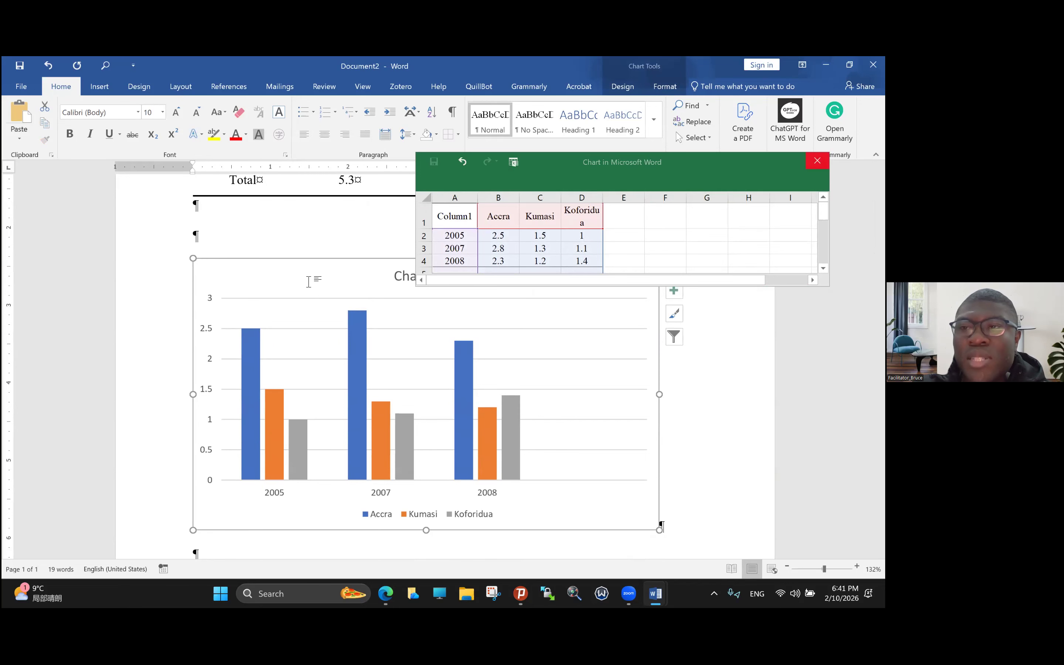
left_click(817, 161)
Center the column chart horizontally on the page.
left_click(423, 276)
left_click(418, 237)
scroll(418, 237, "up", 2)
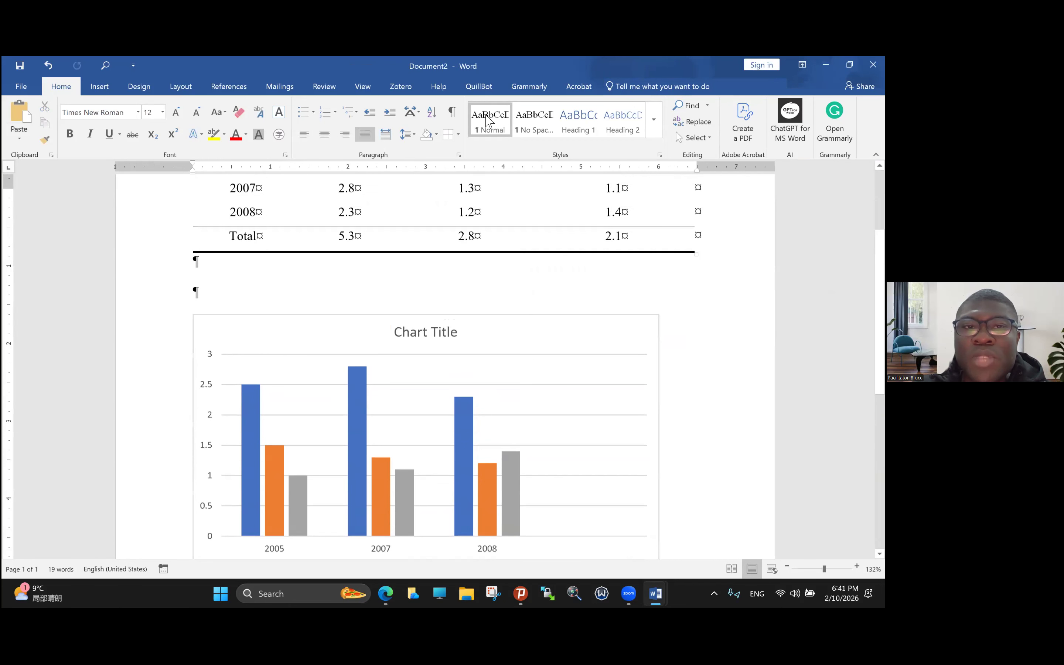
scroll(487, 117, "up", 3)
scroll(356, 259, "down", 5)
scroll(357, 261, "up", 2)
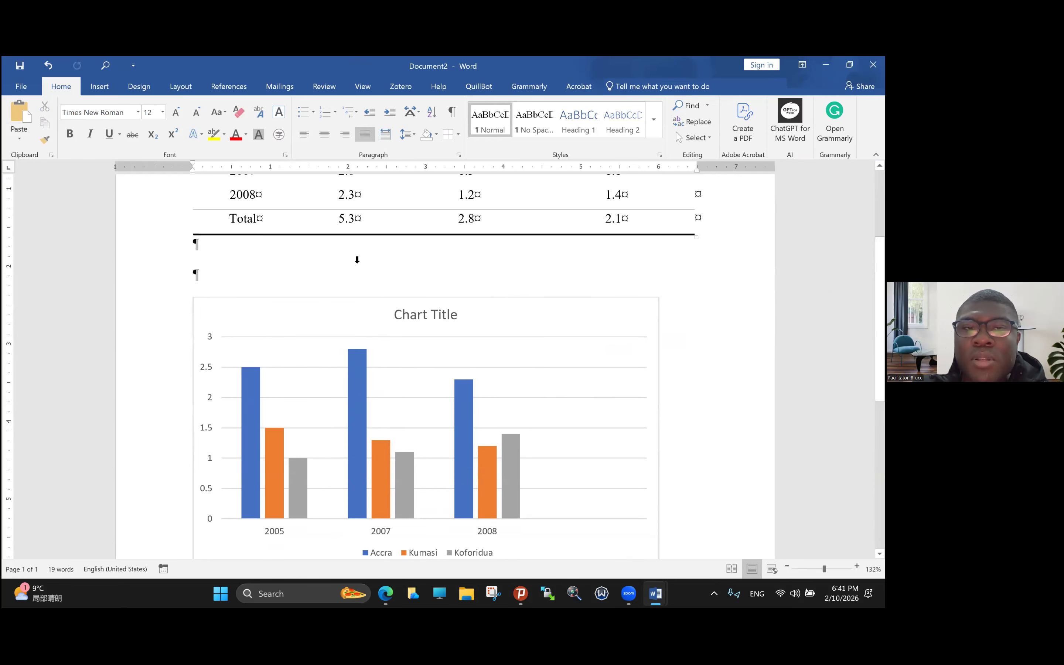
key("ctrl+z")
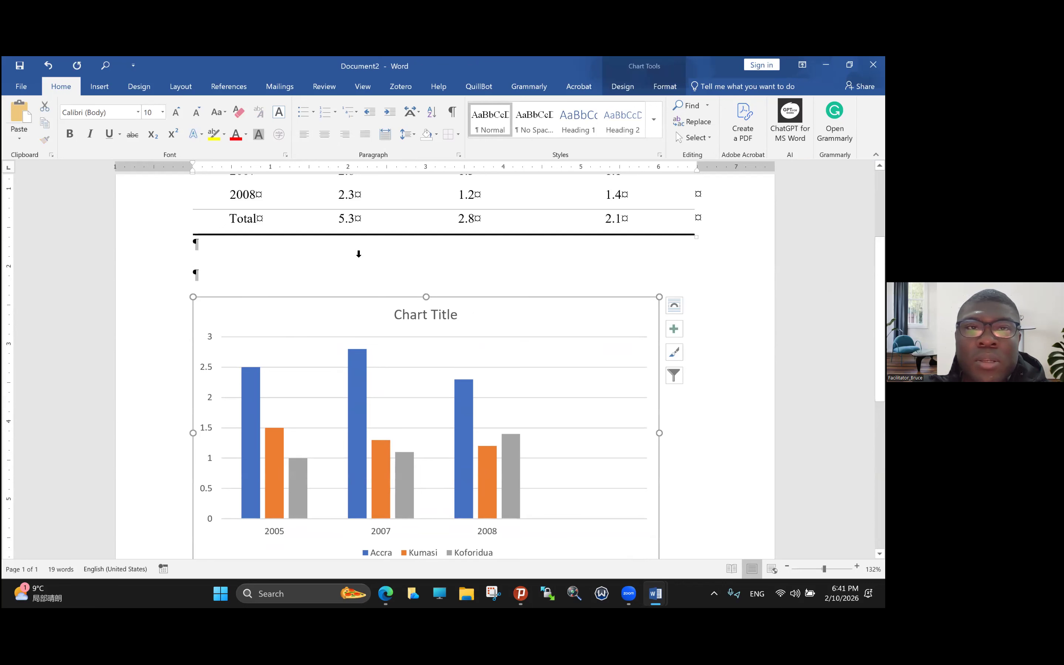
key("ctrl+e")
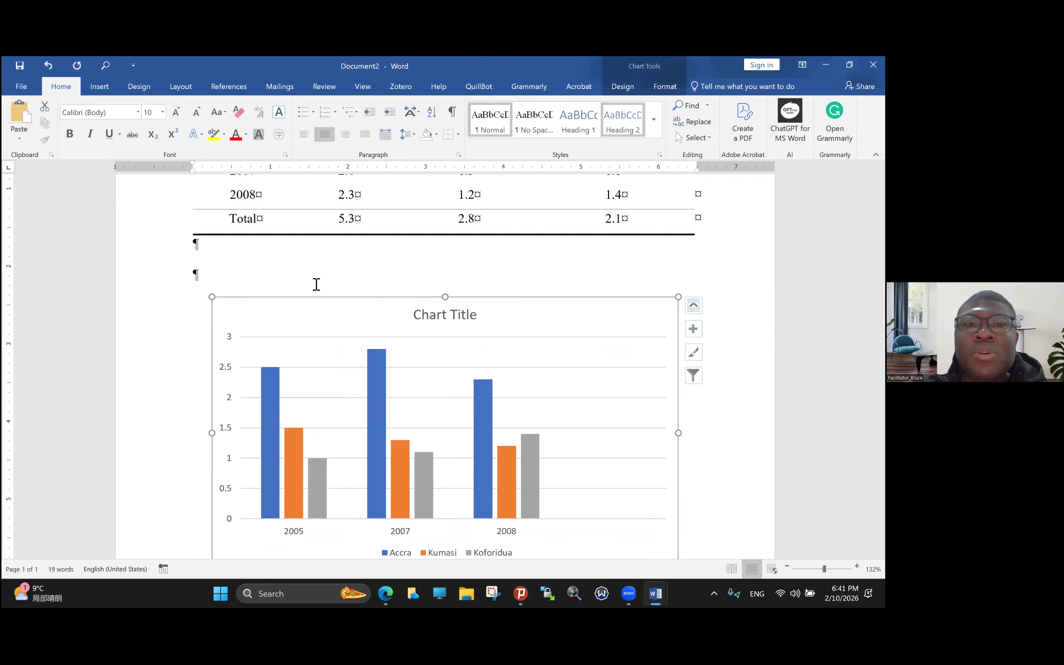
scroll(317, 284, "up", 3)
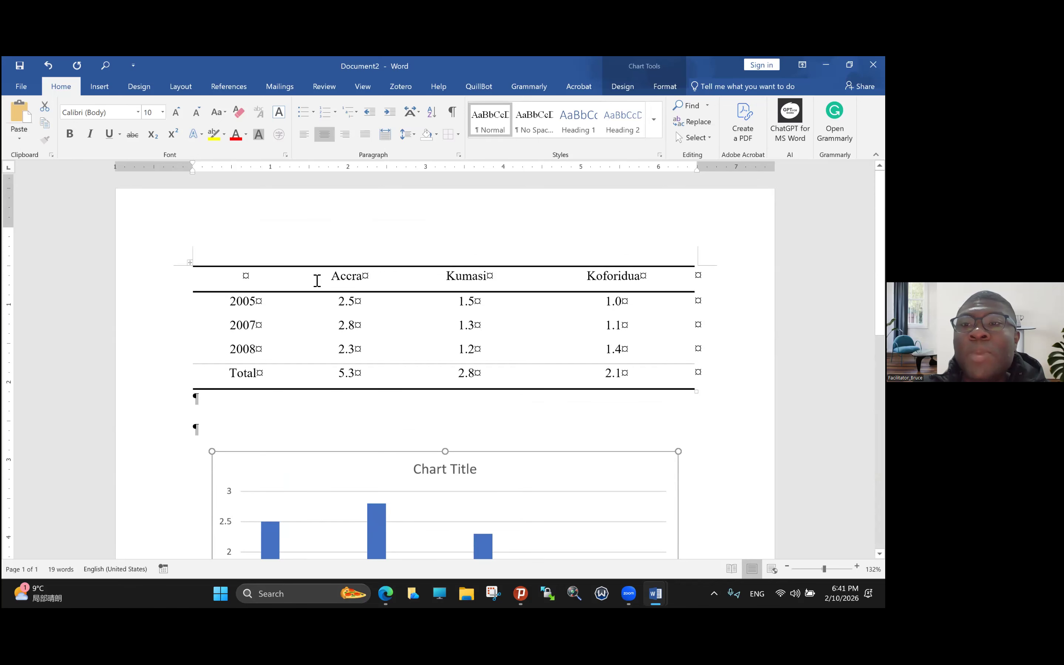
scroll(317, 280, "down", 1)
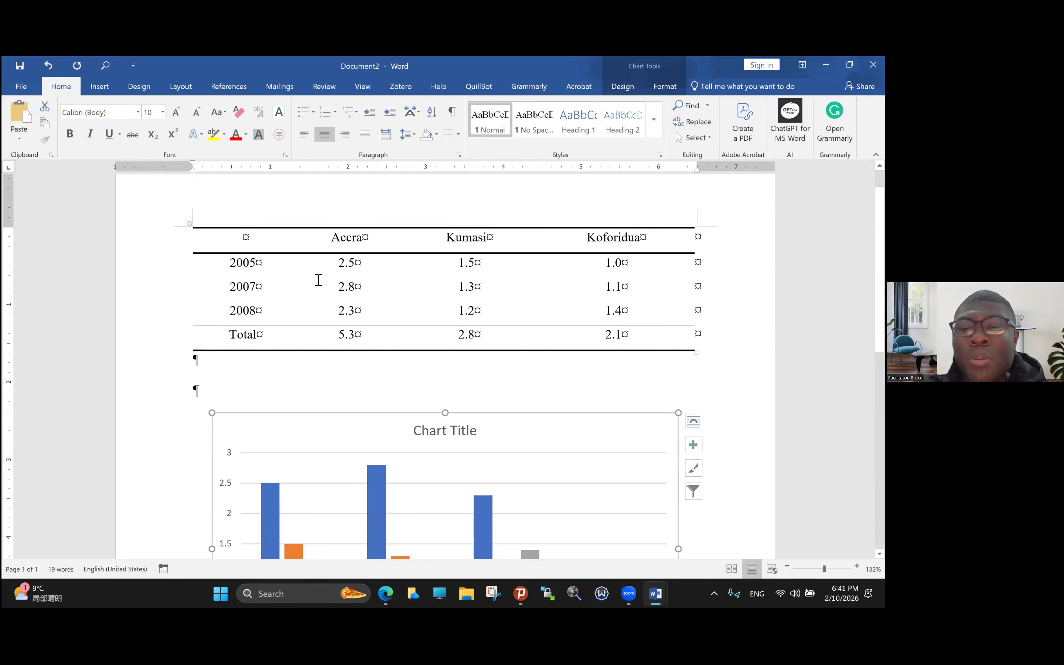
scroll(318, 279, "down", 1)
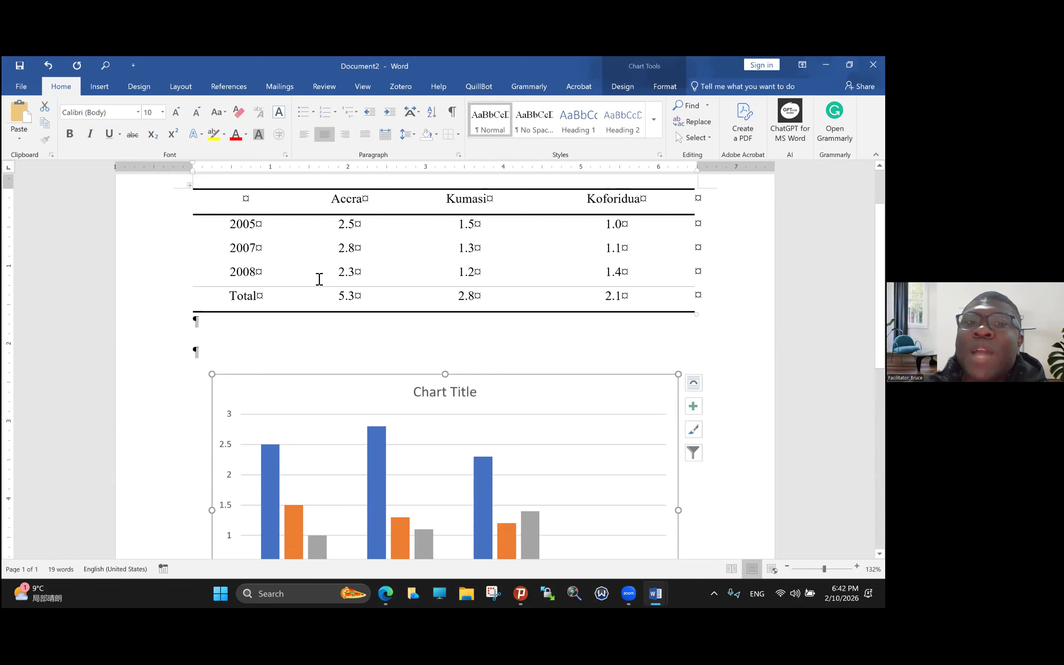
scroll(319, 280, "up", 2)
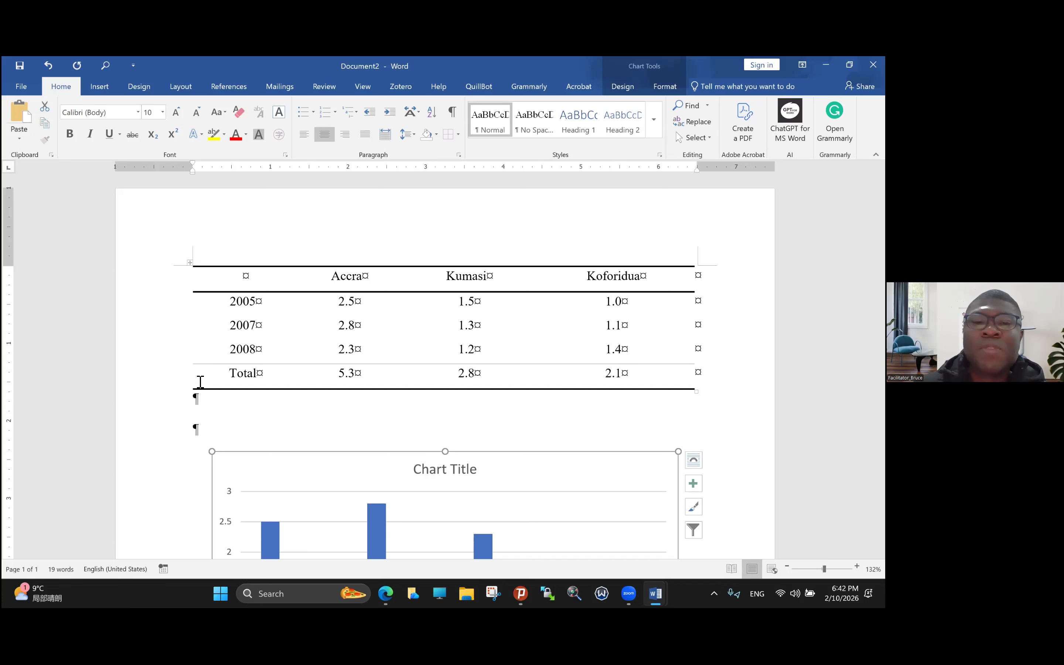
scroll(200, 382, "down", 3)
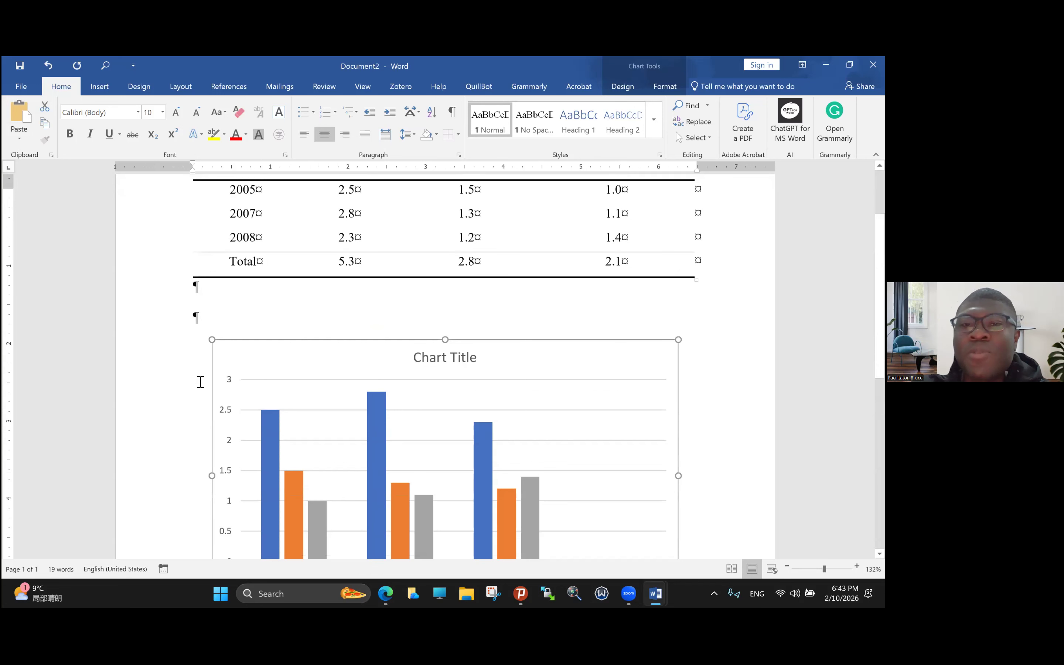
scroll(200, 382, "up", 2)
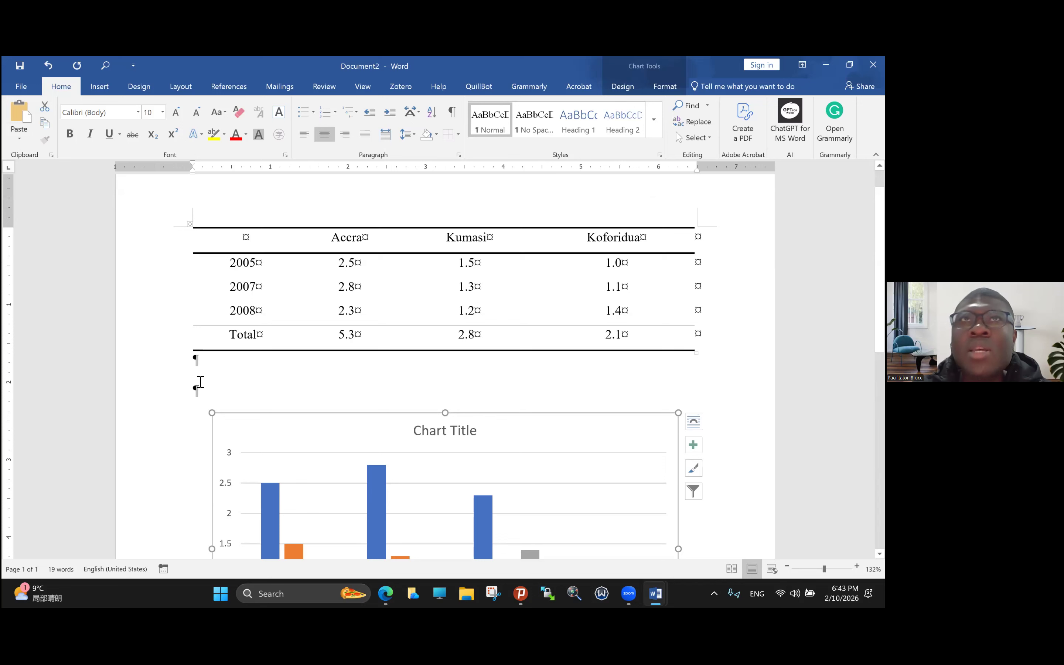
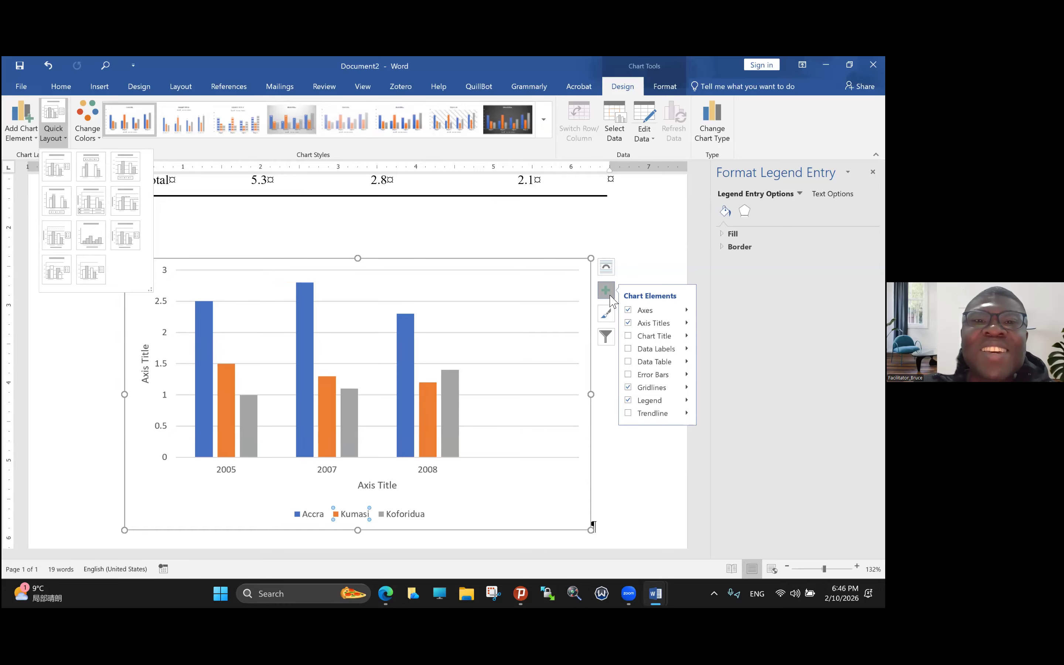
Show the list of chart elements available for the column chart.
scroll(624, 249, "up", 5)
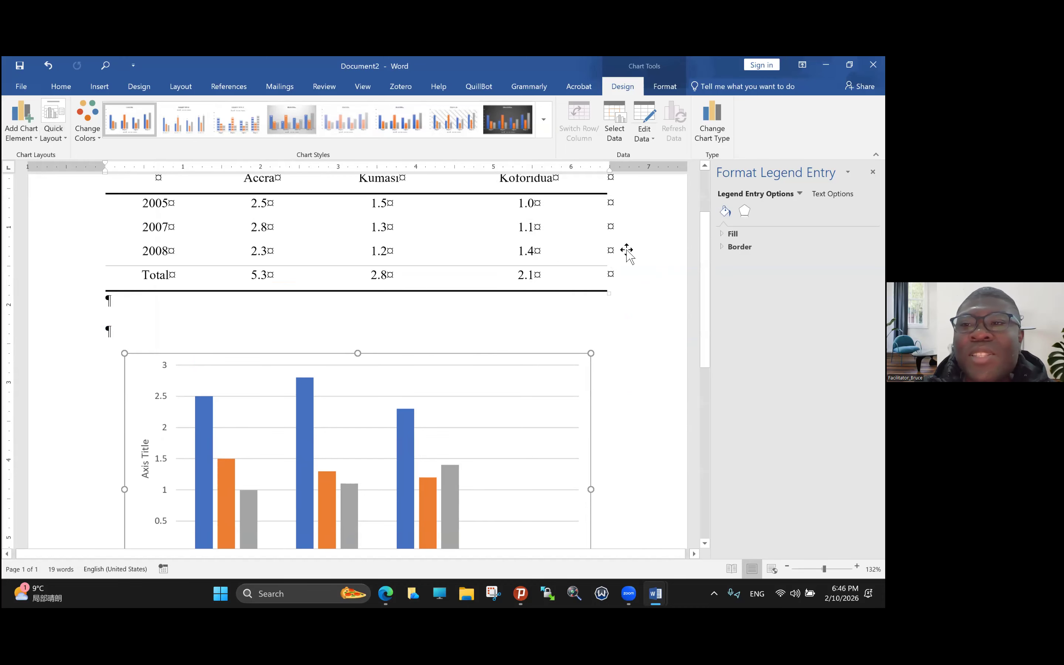
scroll(662, 239, "down", 5)
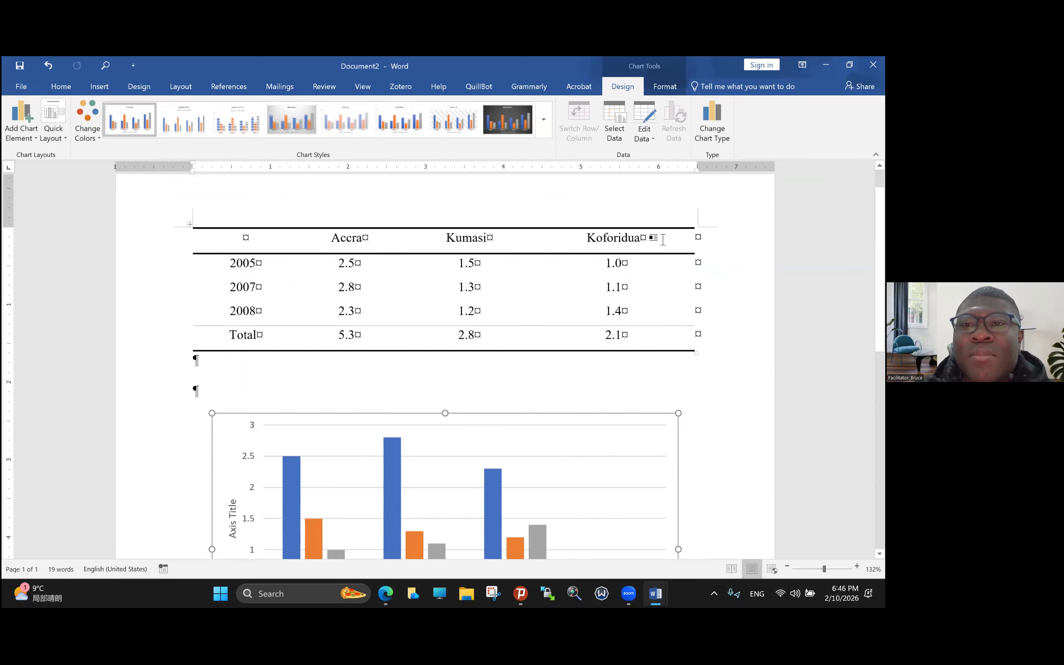
left_click(693, 253)
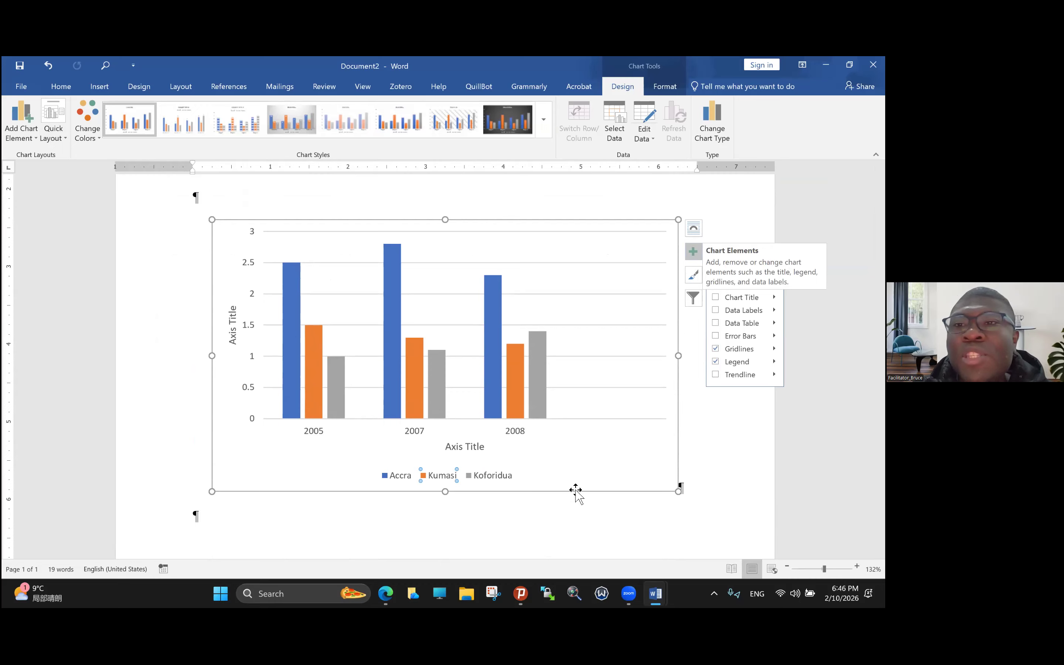
Try changing the column chart to a standard Pie chart and undo the type change.
left_click(712, 123)
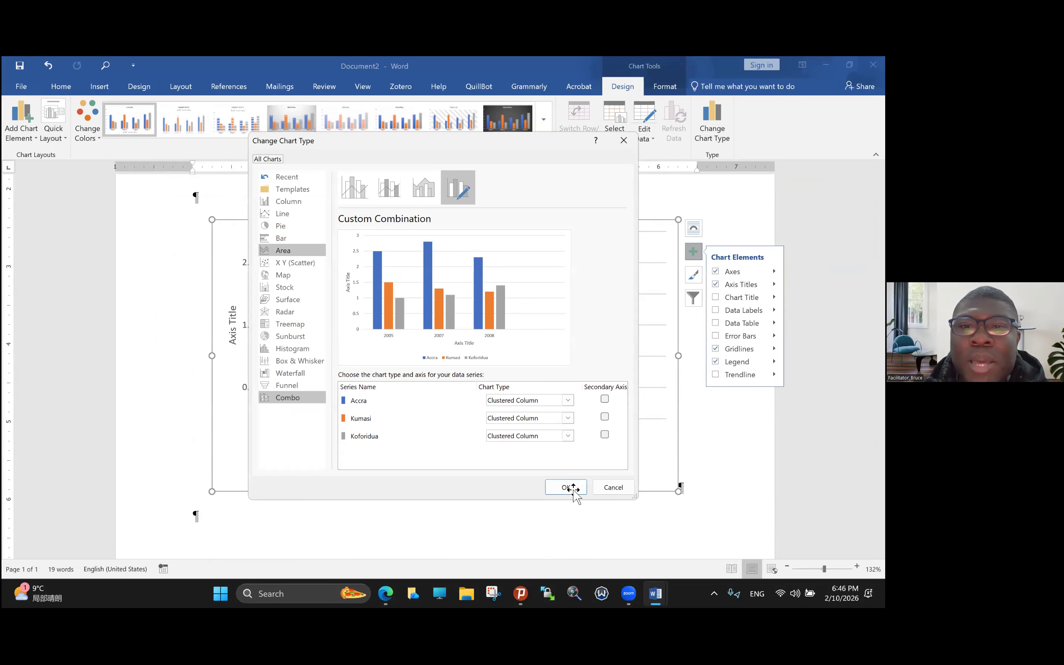
left_click(281, 226)
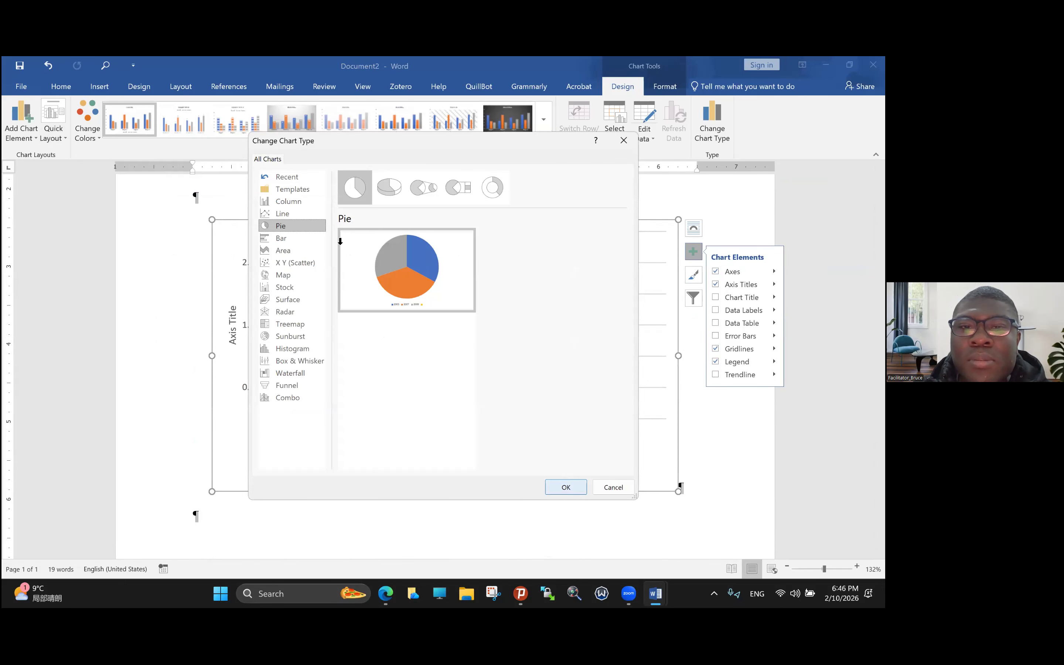
left_click(564, 486)
scroll(393, 279, "up", 1)
scroll(392, 268, "down", 3)
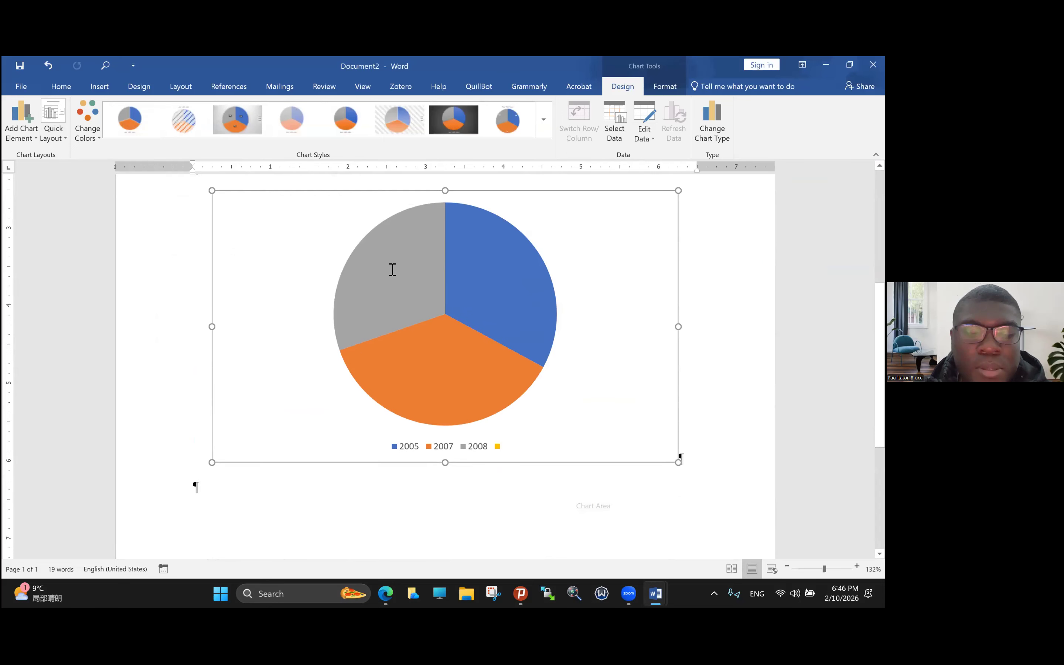
key("ctrl+z")
scroll(444, 352, "up", 6)
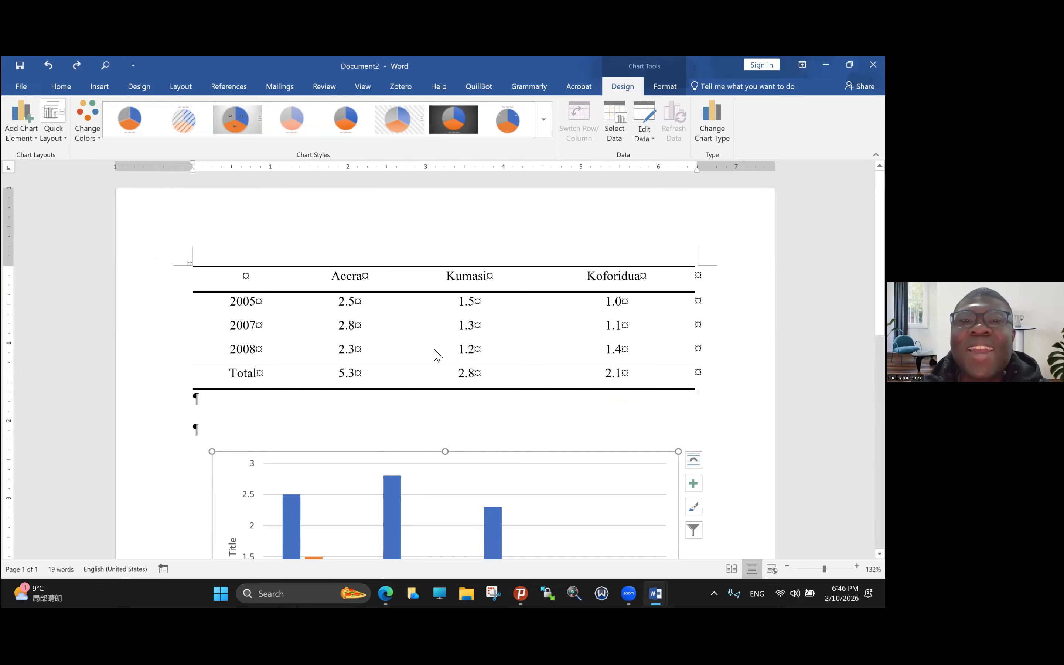
Delete the whole table together with the empty paragraphs and the chart below it, leaving a blank page.
left_click(463, 280)
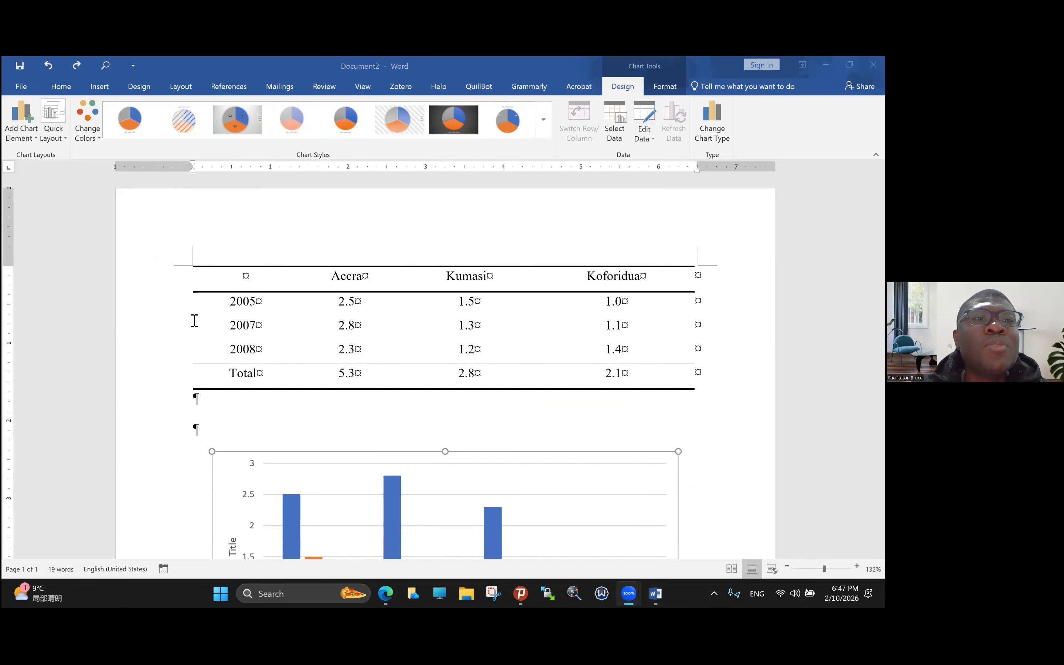
left_click(174, 297)
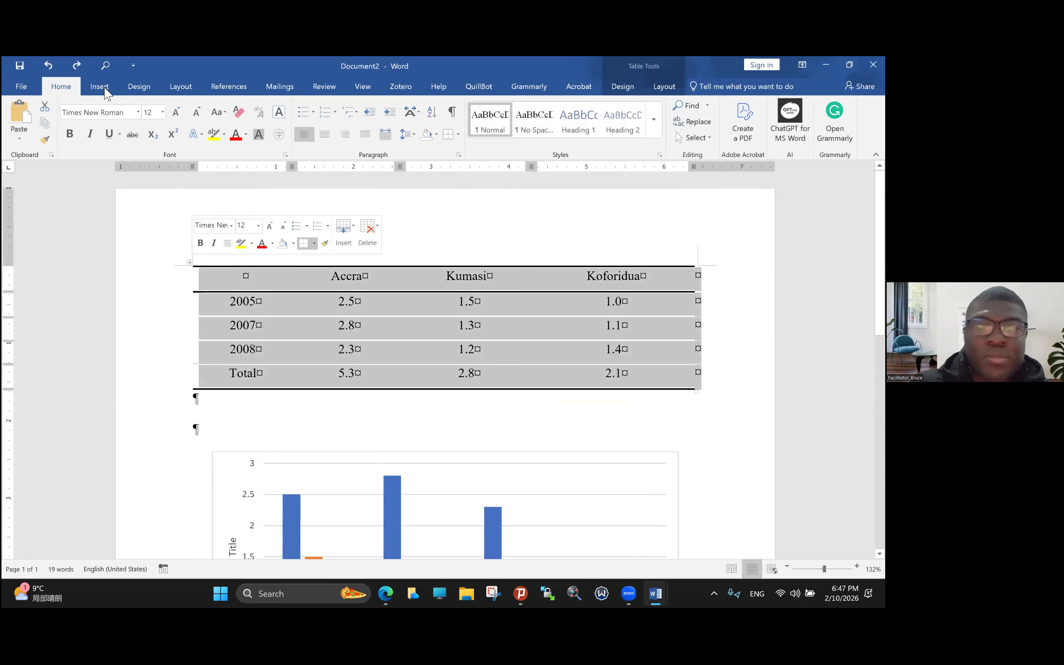
key("BackSpace")
key("Delete")
key("Delete")
key("Delete")
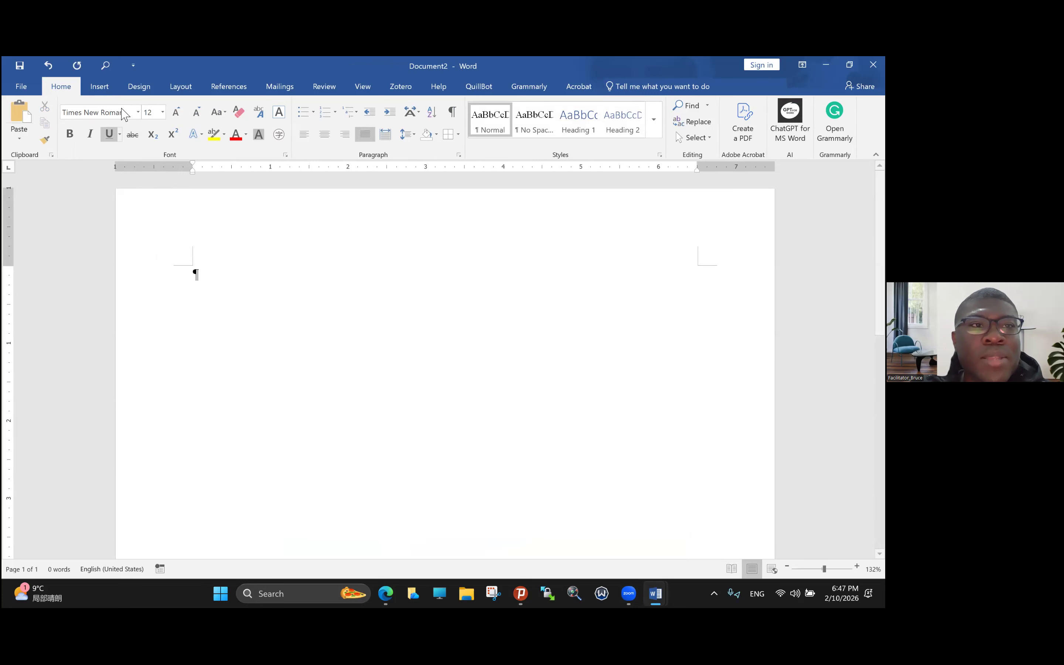
Start inserting an online picture and open the Apple category of the Bing image gallery.
left_click(99, 86)
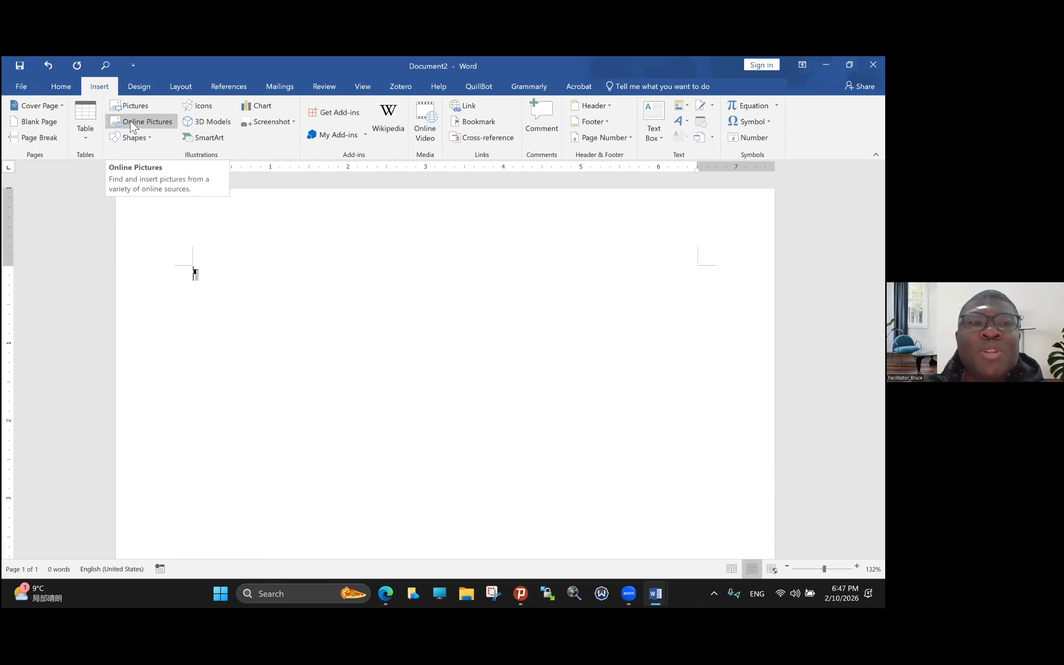
left_click(134, 125)
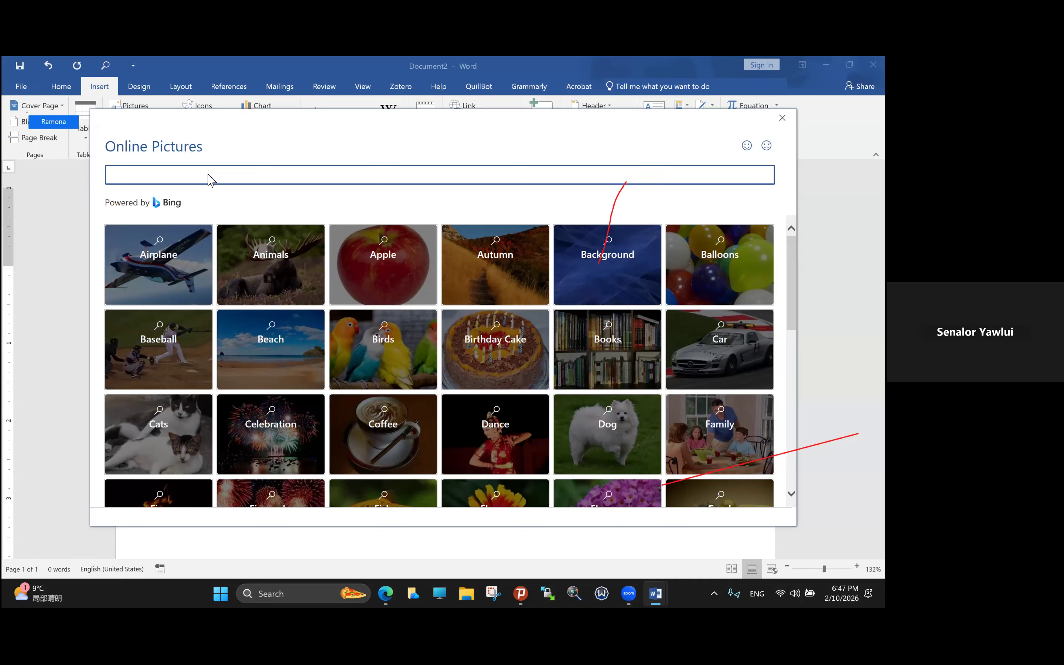
left_click(386, 261)
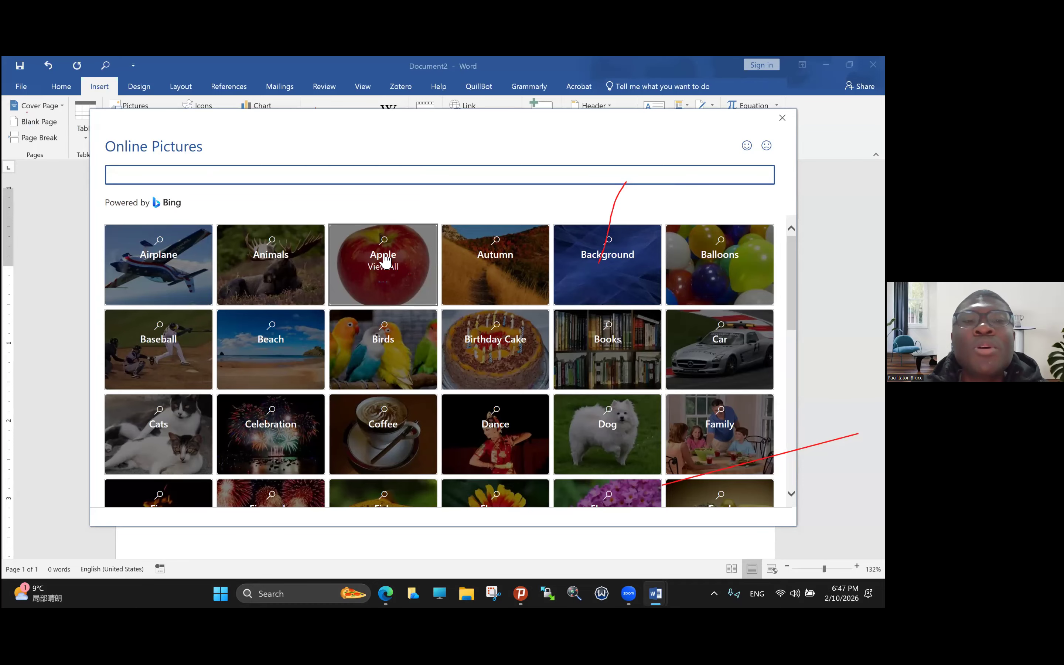
left_click(385, 260)
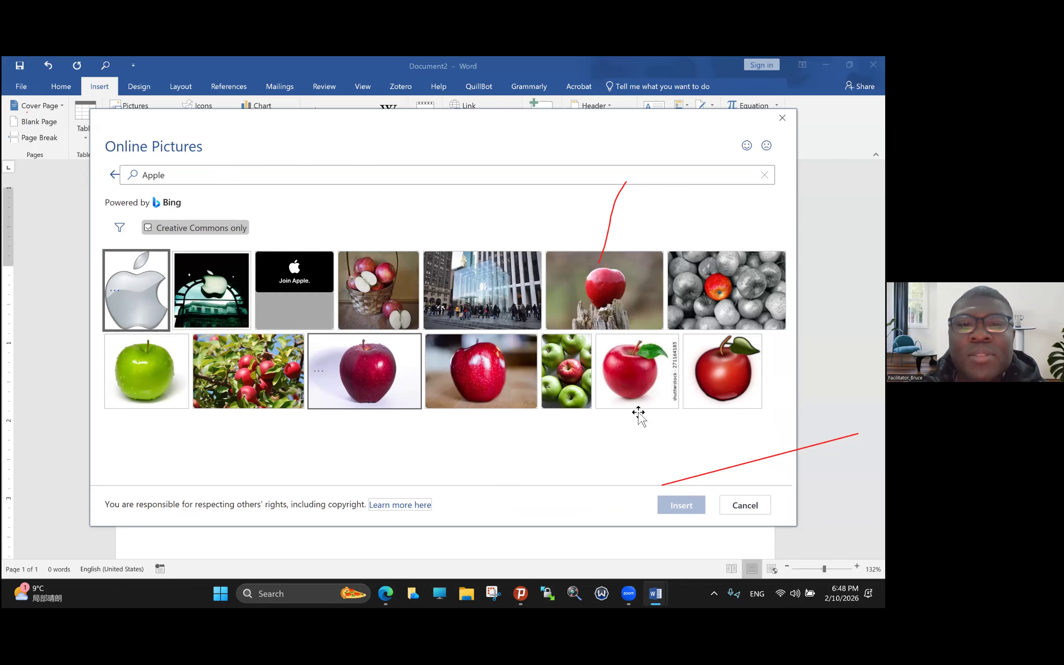
Insert the dark red apple photo on a white background from the online picture results into the blank document.
left_click(365, 371)
left_click(677, 505)
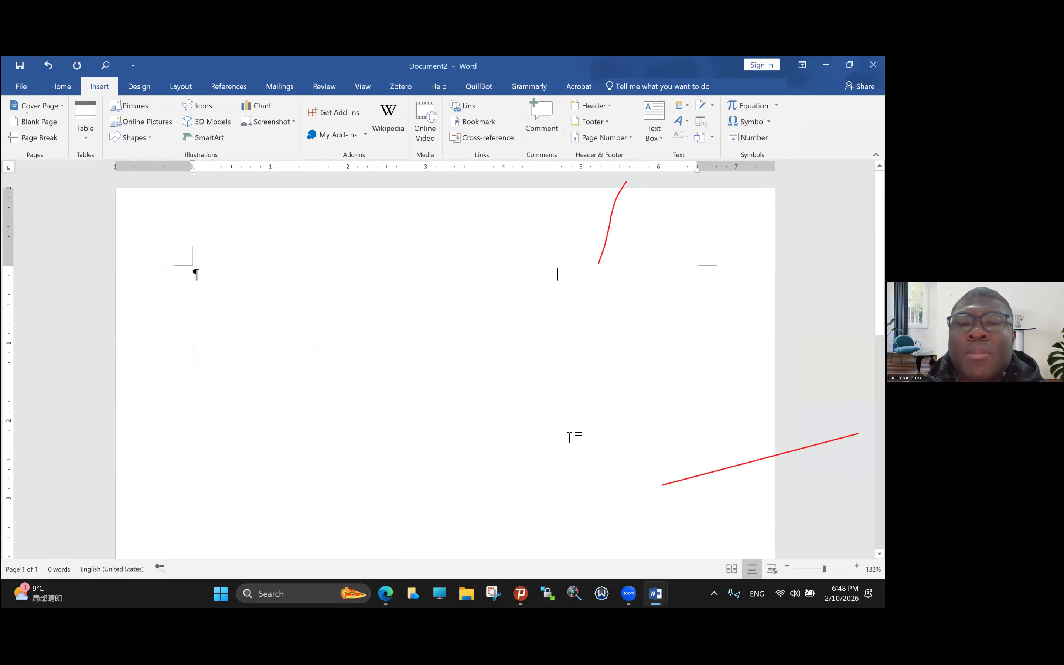
scroll(430, 261, "down", 2)
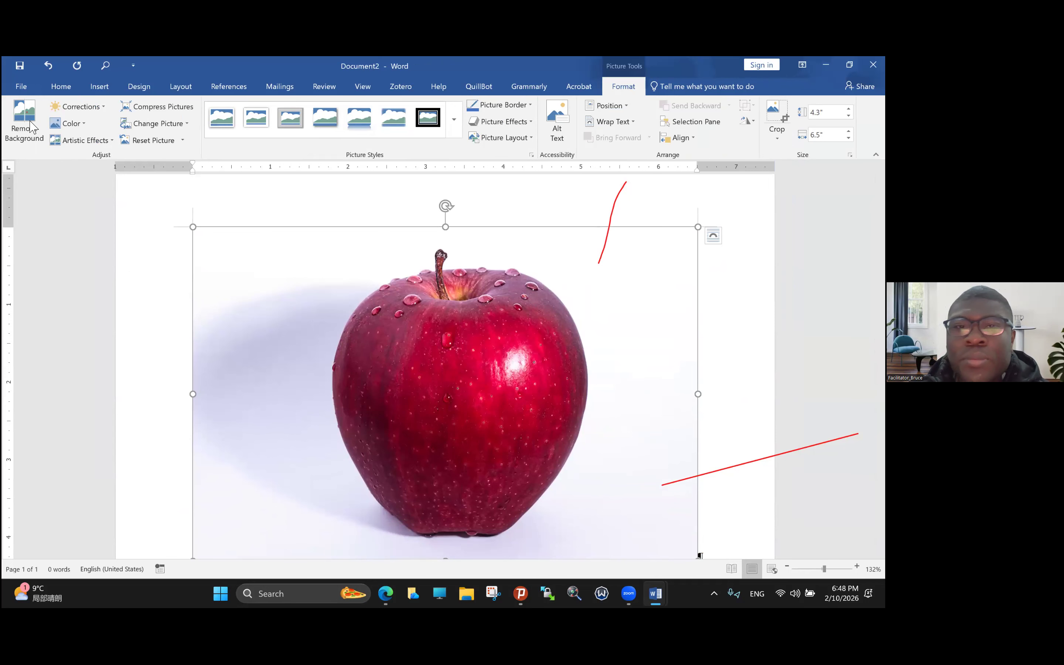
scroll(33, 129, "down", 5)
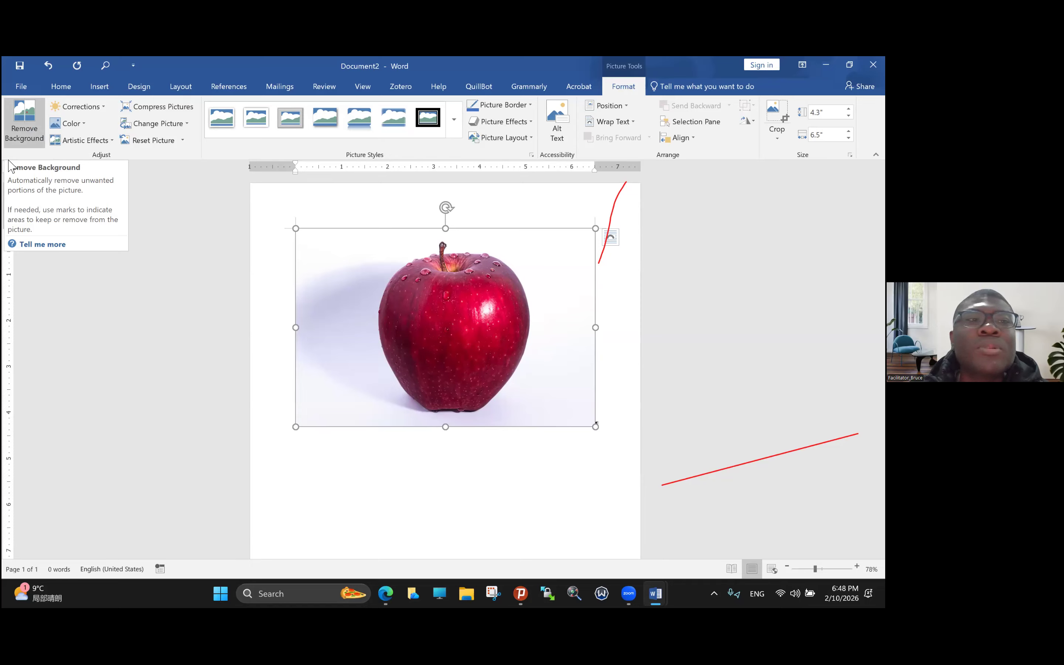
Remove the background of the apple picture with Remove Background and keep the changes.
left_click(24, 123)
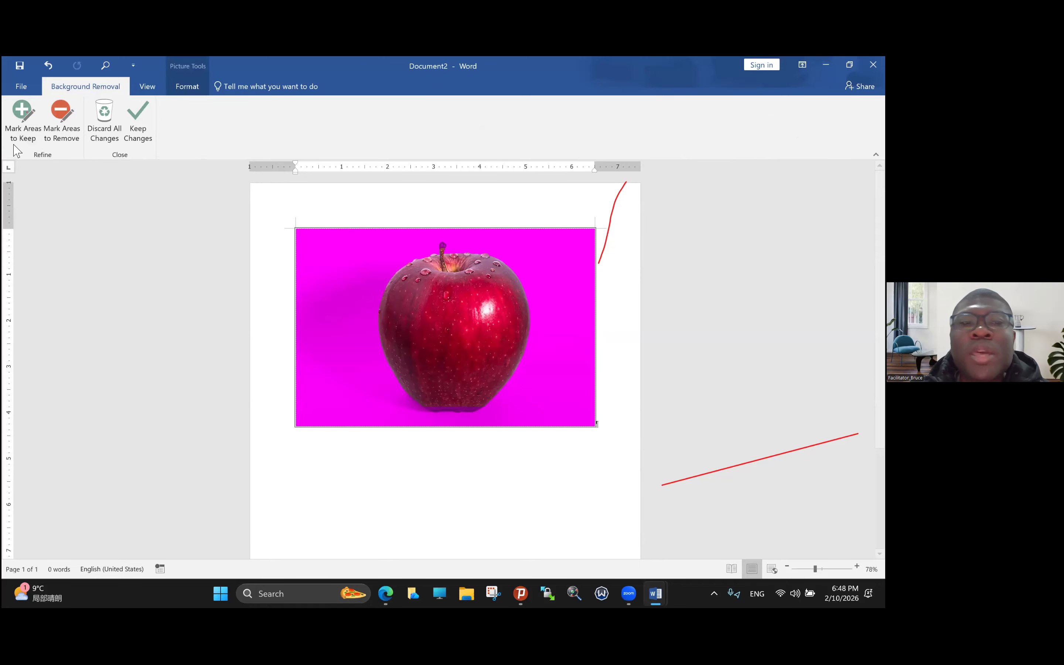
left_click(23, 118)
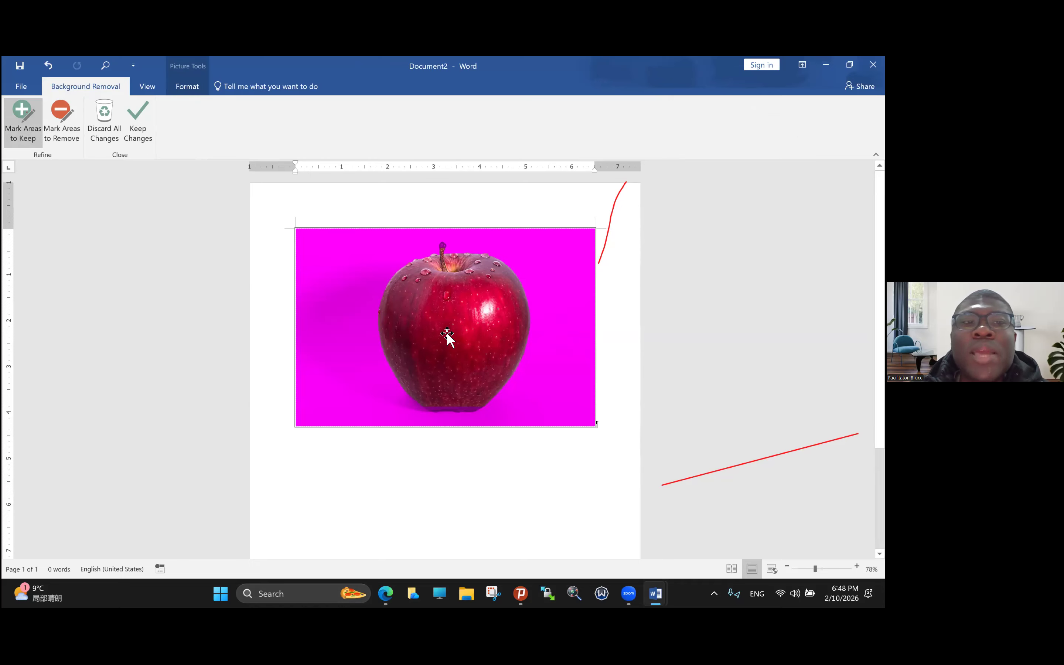
left_click(139, 122)
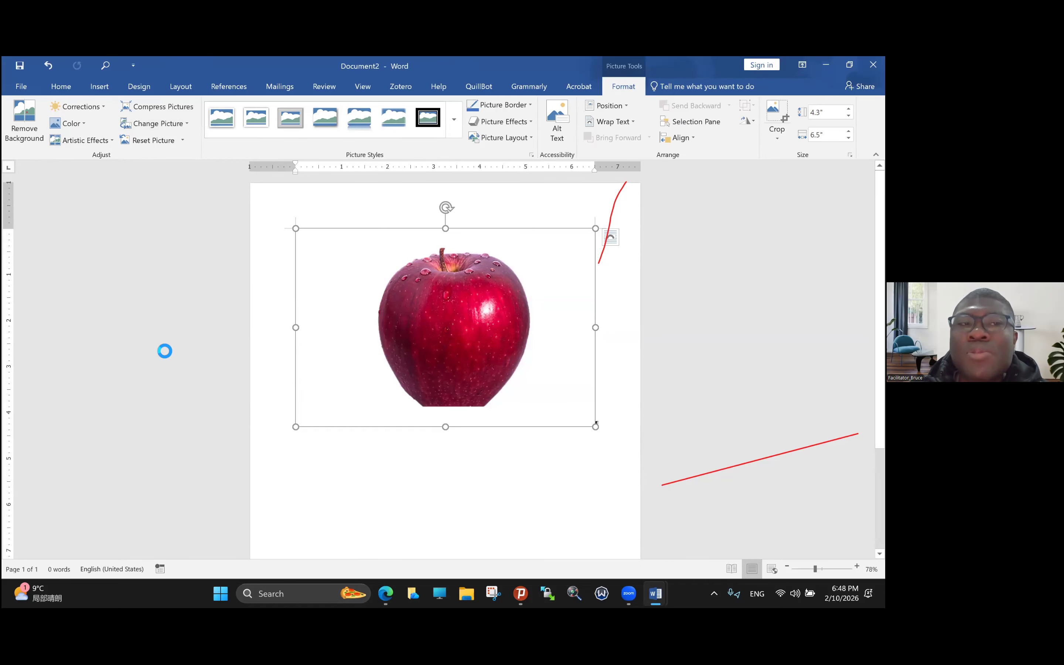
Recolor the apple picture blue, only previewing the correction and artistic effect presets.
left_click(83, 106)
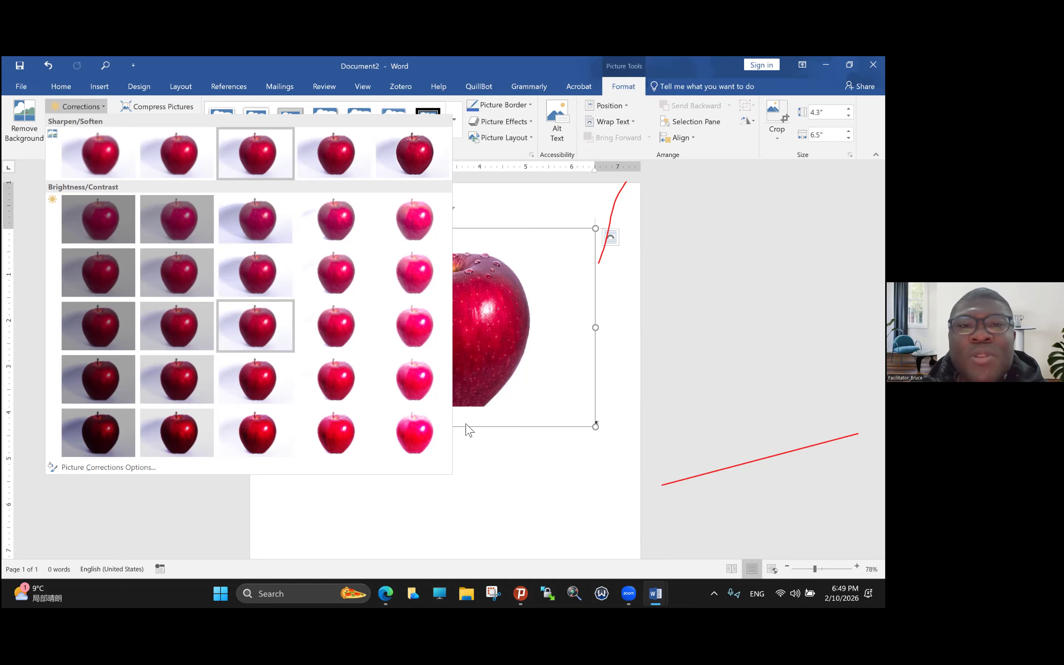
key("Escape")
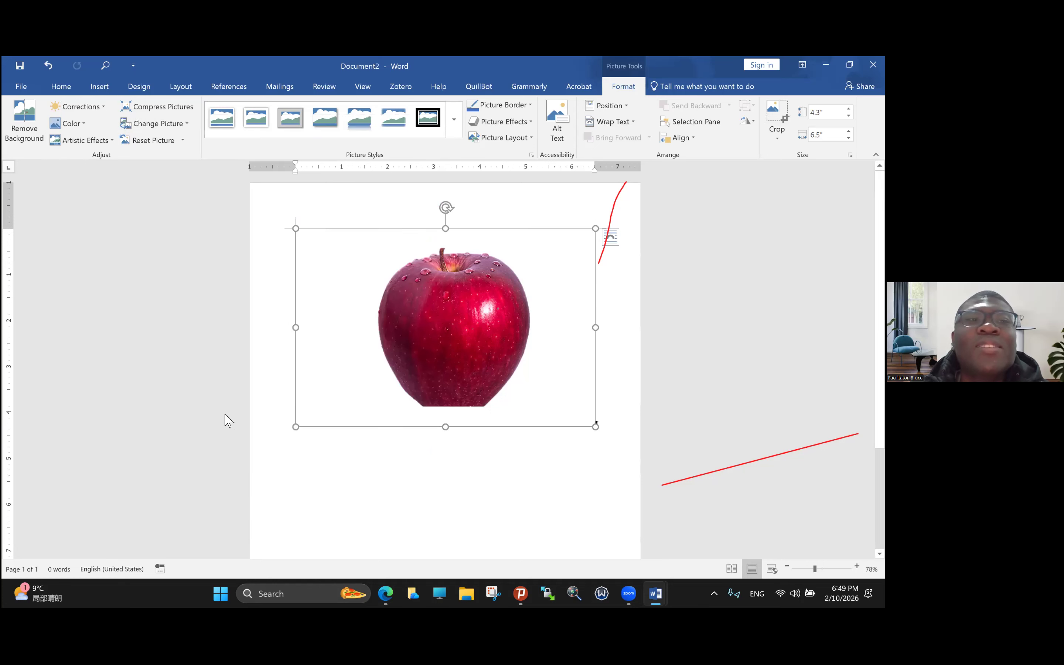
left_click(67, 124)
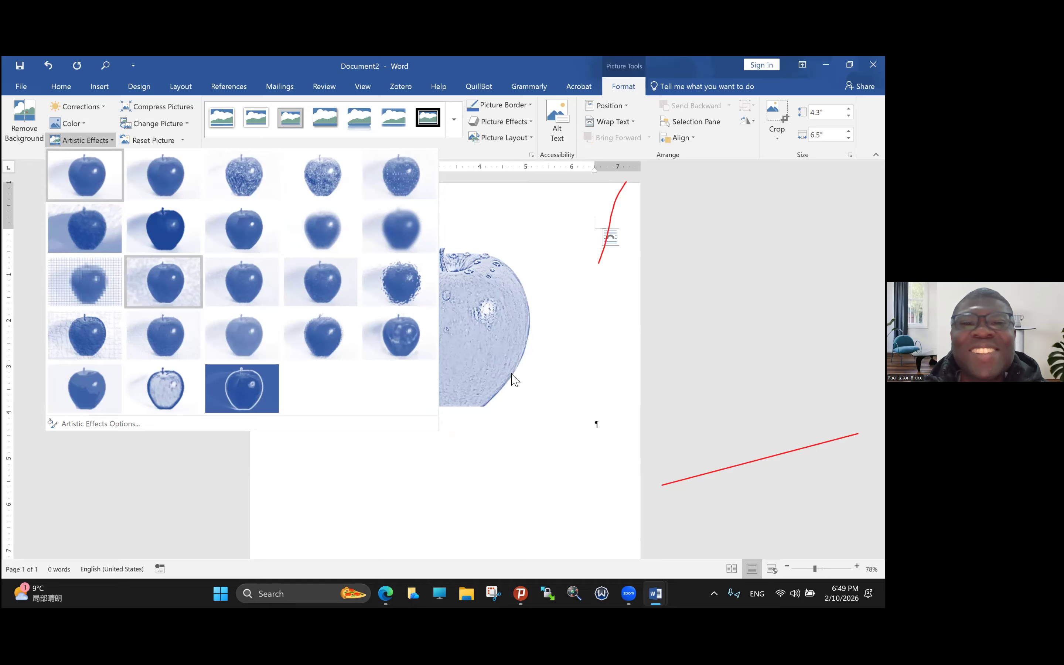
left_click(506, 400)
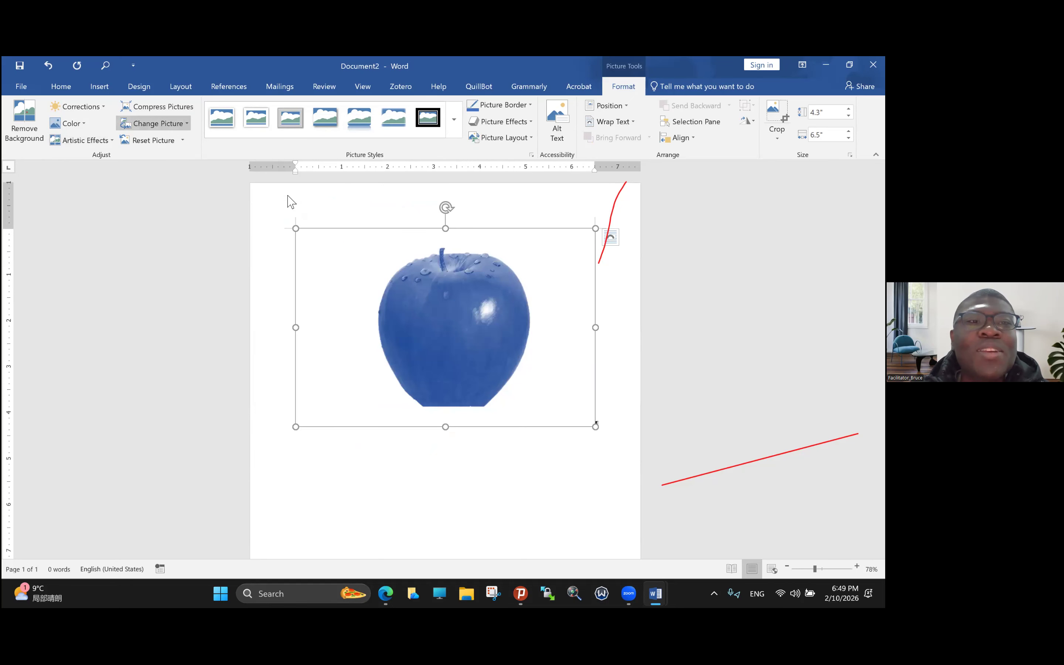
Review the picture compression options and preview the picture styles on the apple without applying any.
left_click(157, 107)
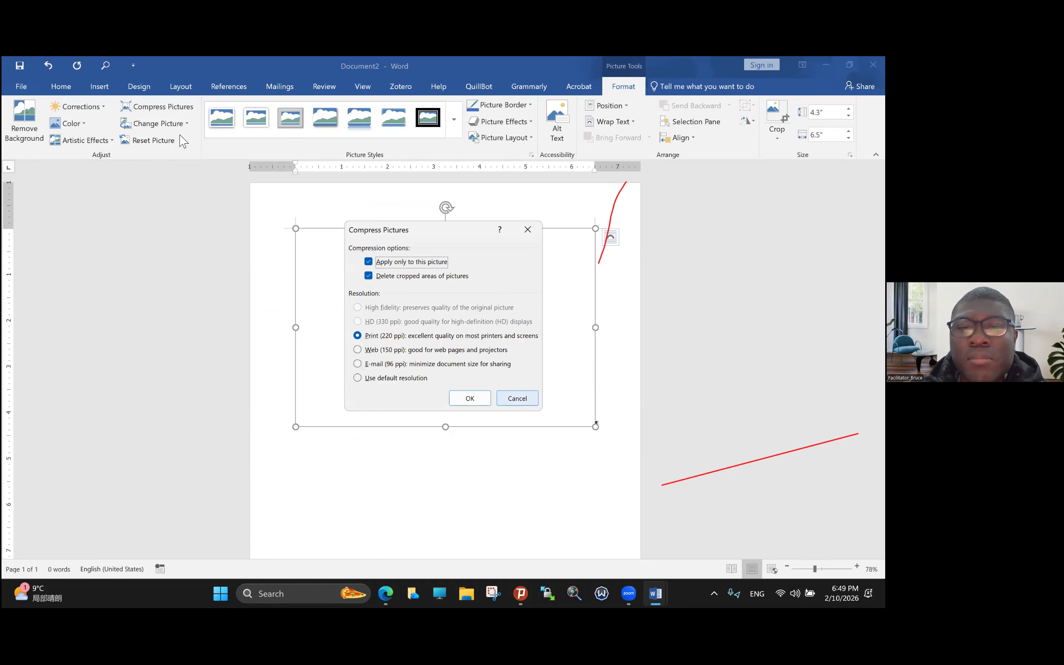
left_click(518, 399)
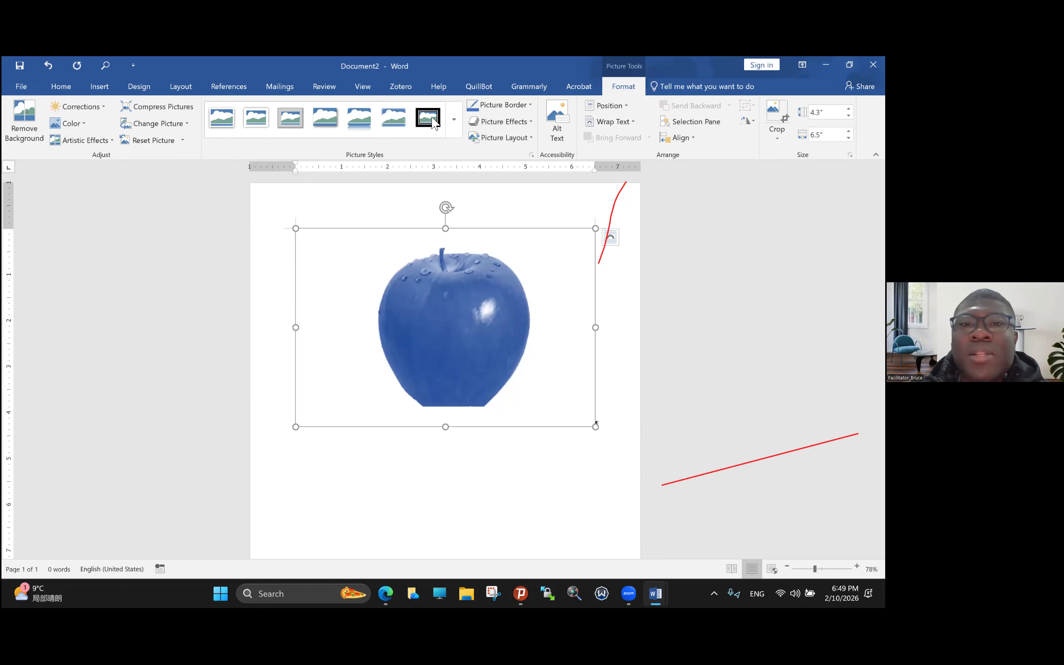
left_click(453, 119)
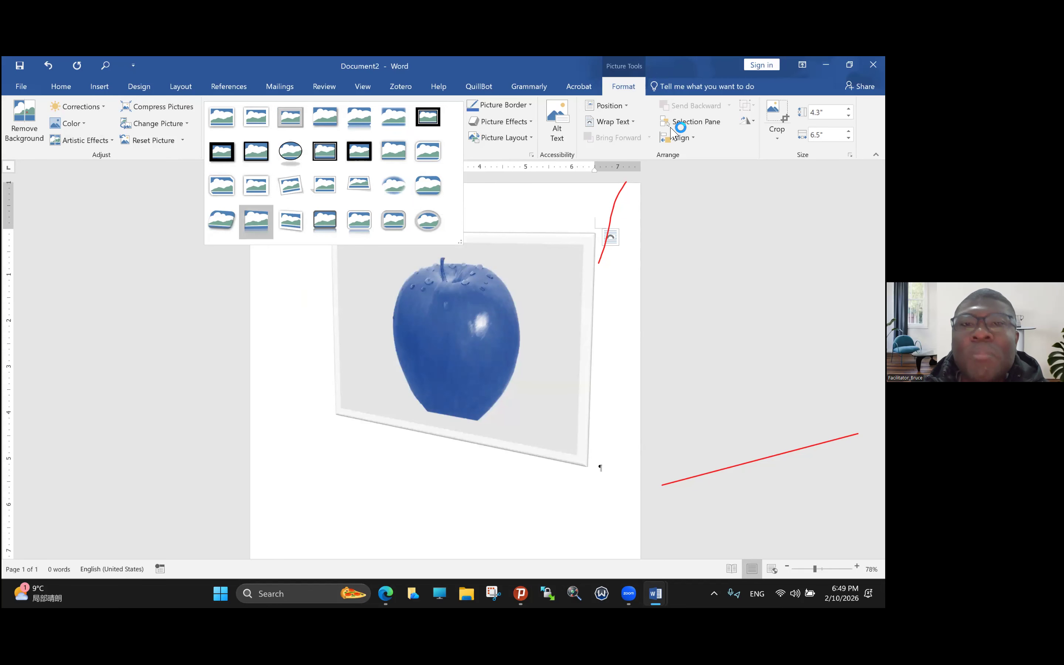
left_click(674, 132)
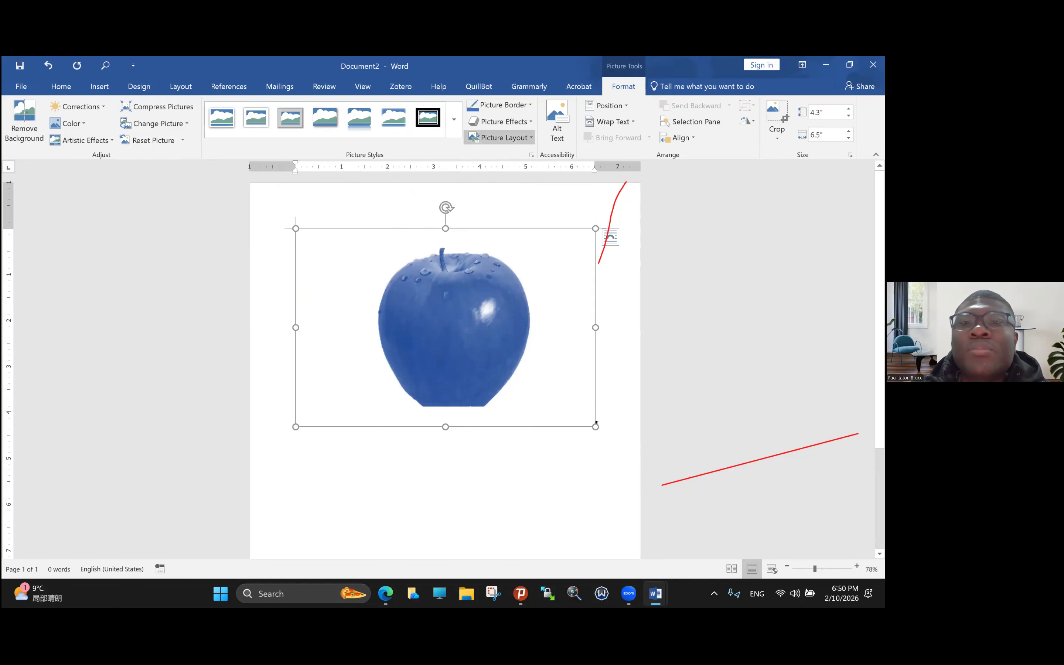
Give the apple picture a black outline.
left_click(529, 110)
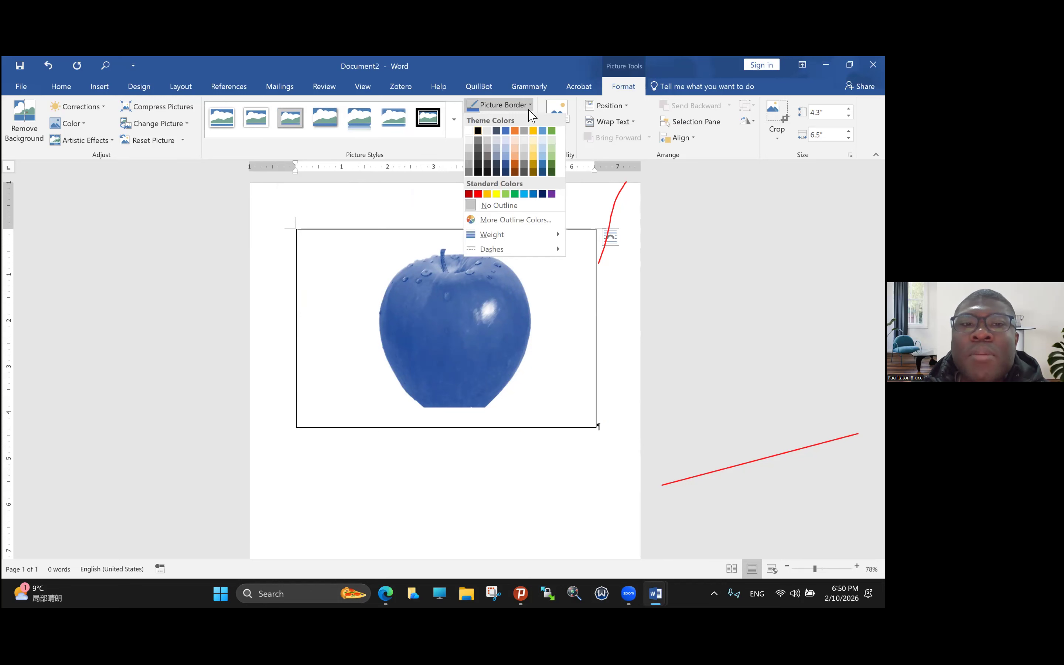
left_click(530, 110)
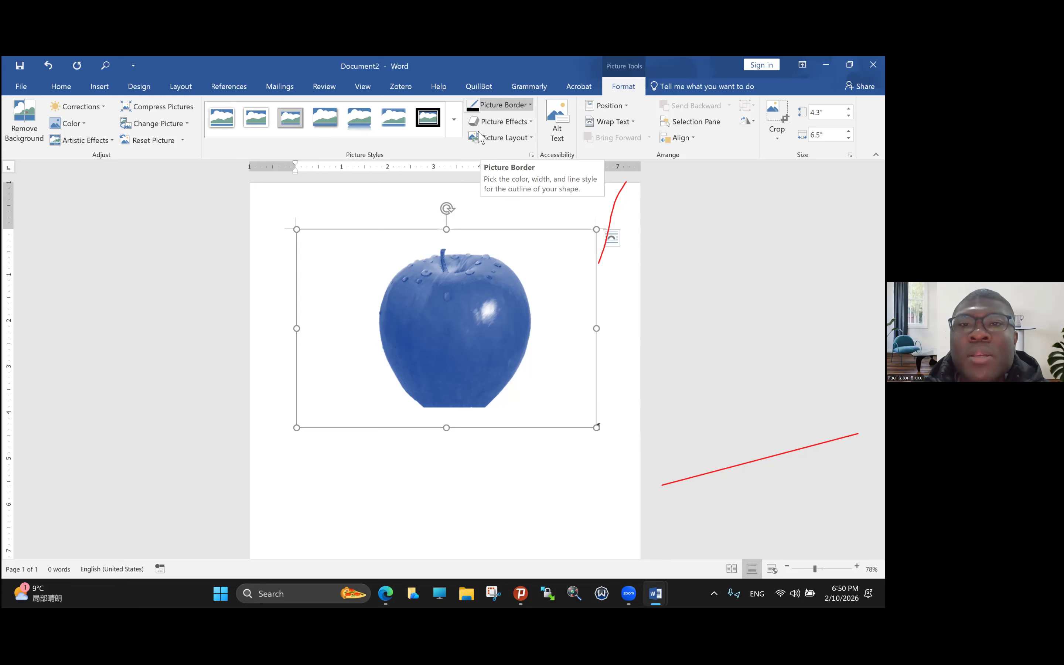
left_click(530, 106)
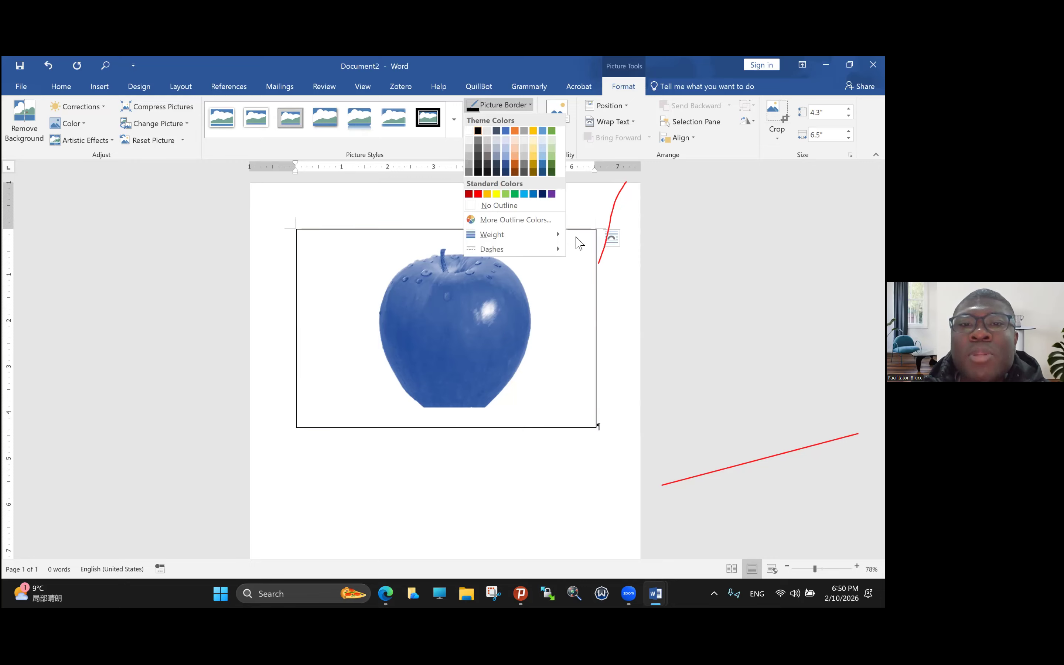
left_click(478, 130)
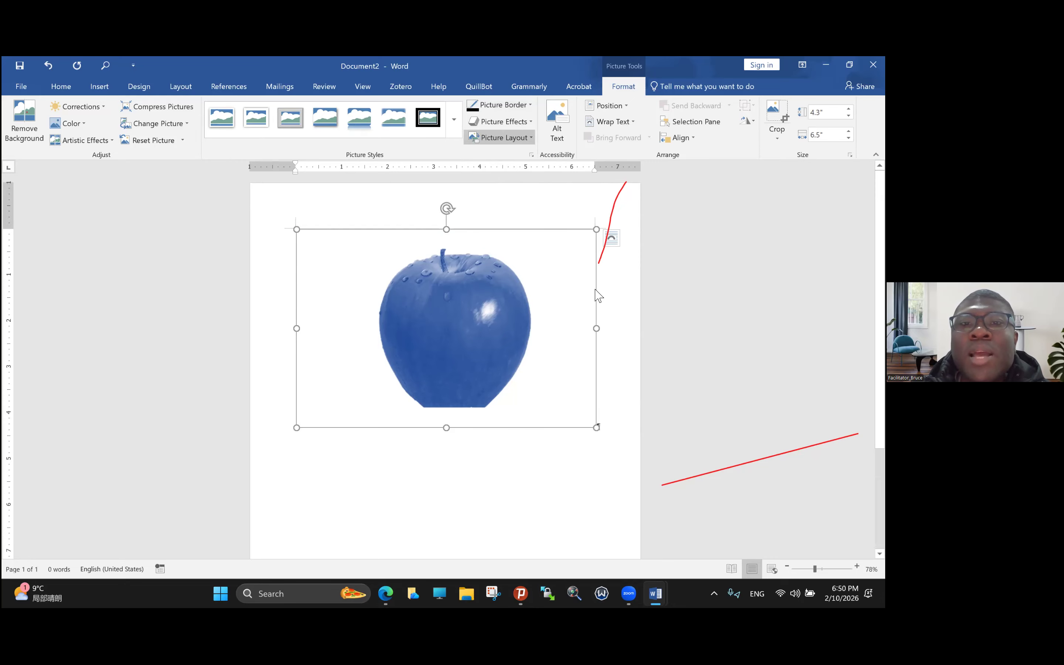
Set the picture outline's weight to 2¼ pt and its line style to dashed.
left_click(530, 106)
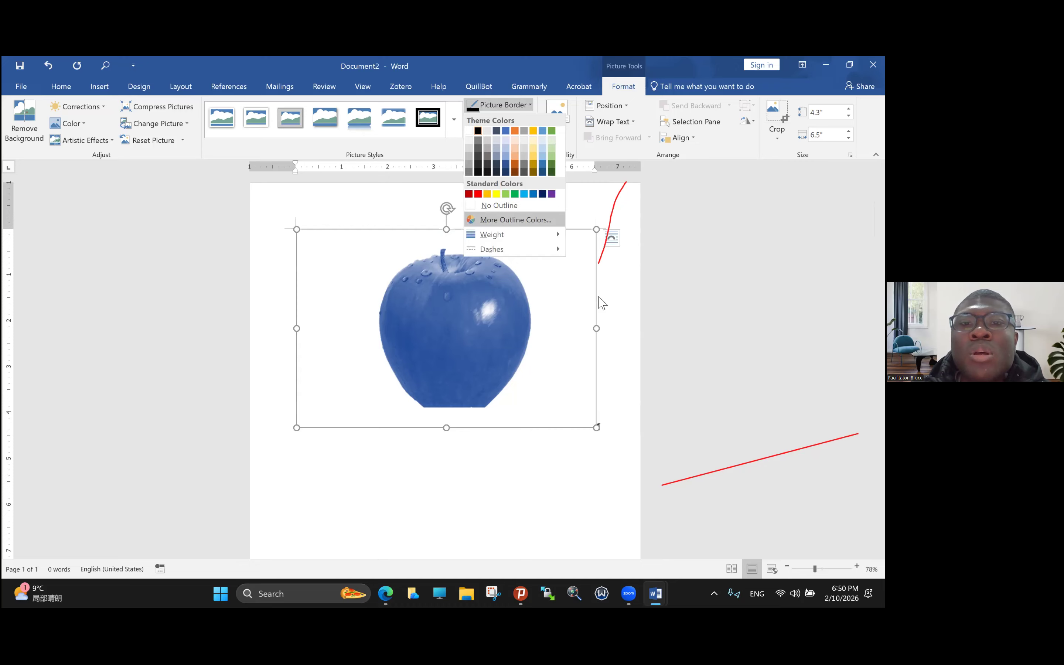
mouse_move(505, 235)
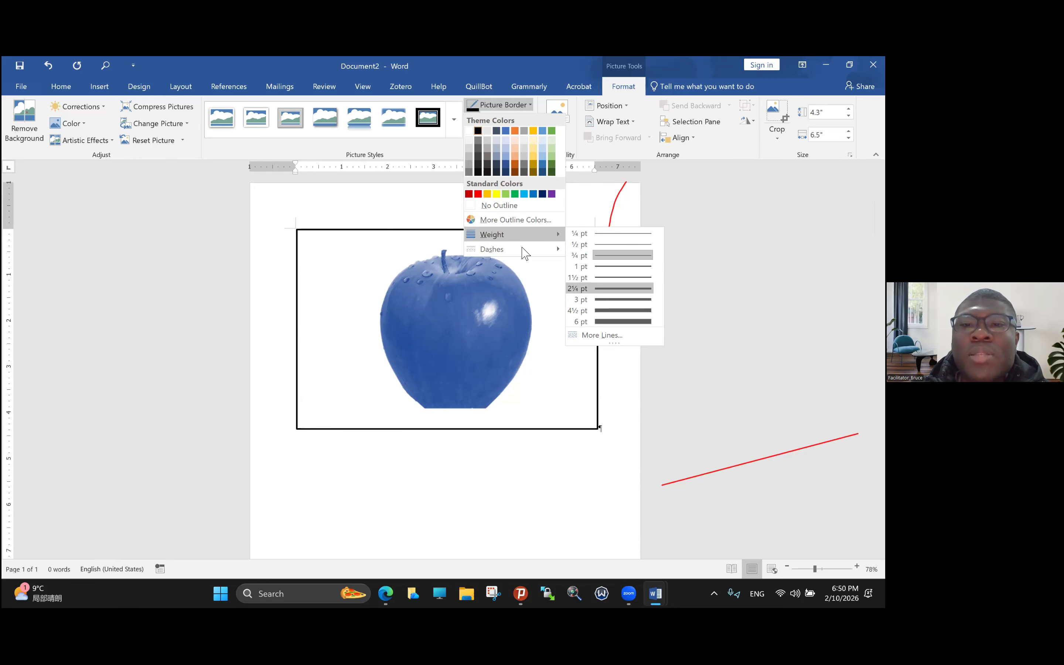
left_click(595, 285)
left_click(506, 105)
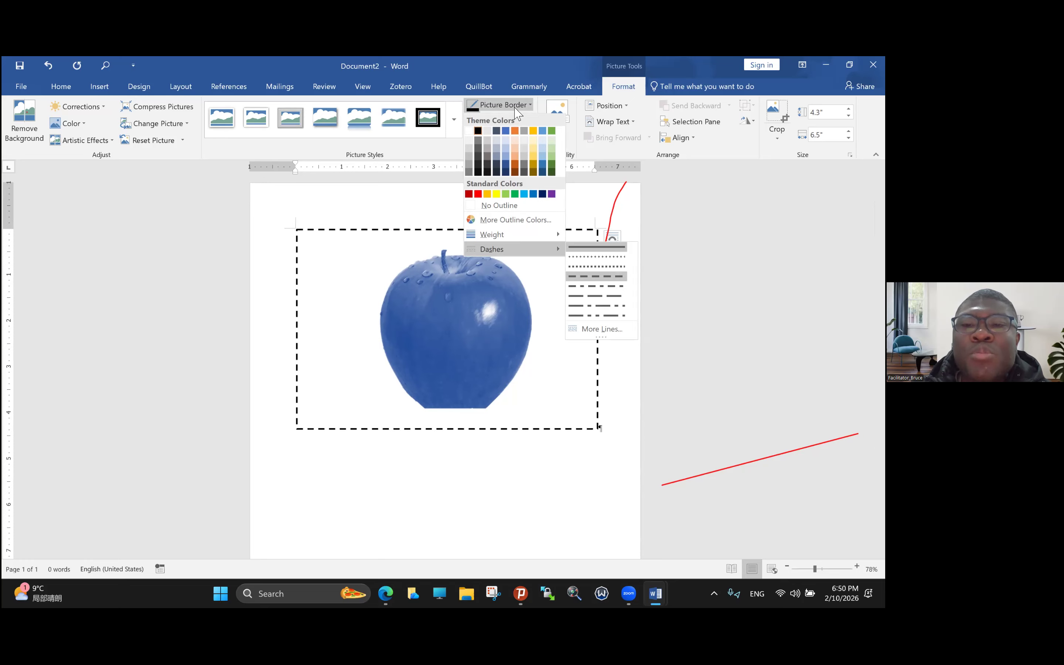
left_click(596, 276)
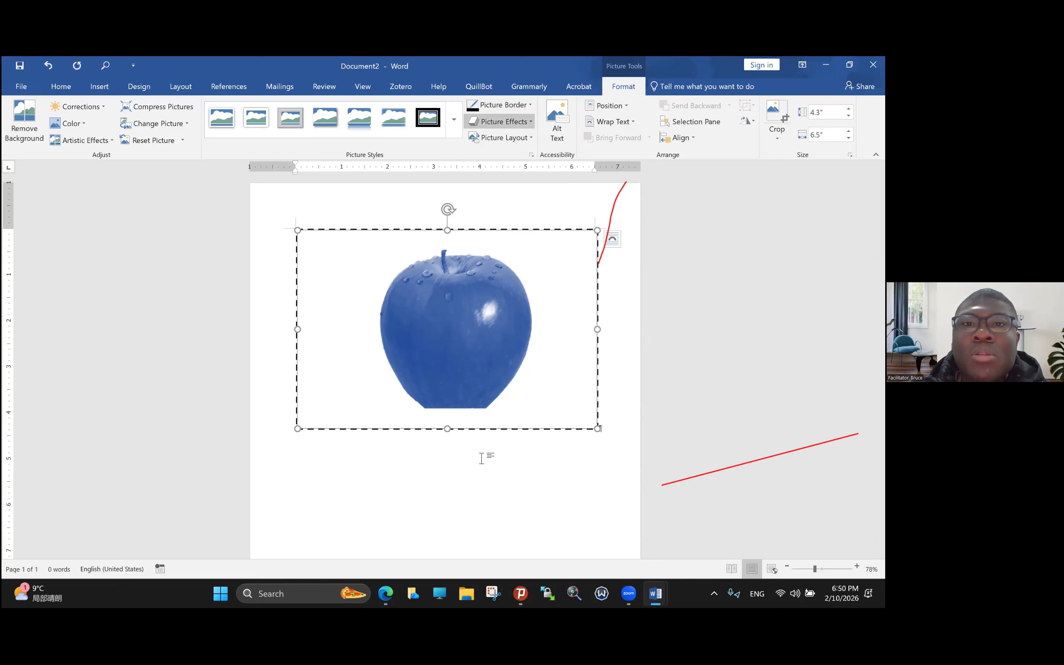
Remove the dashed outline from the apple picture by setting it to No Outline.
left_click(527, 105)
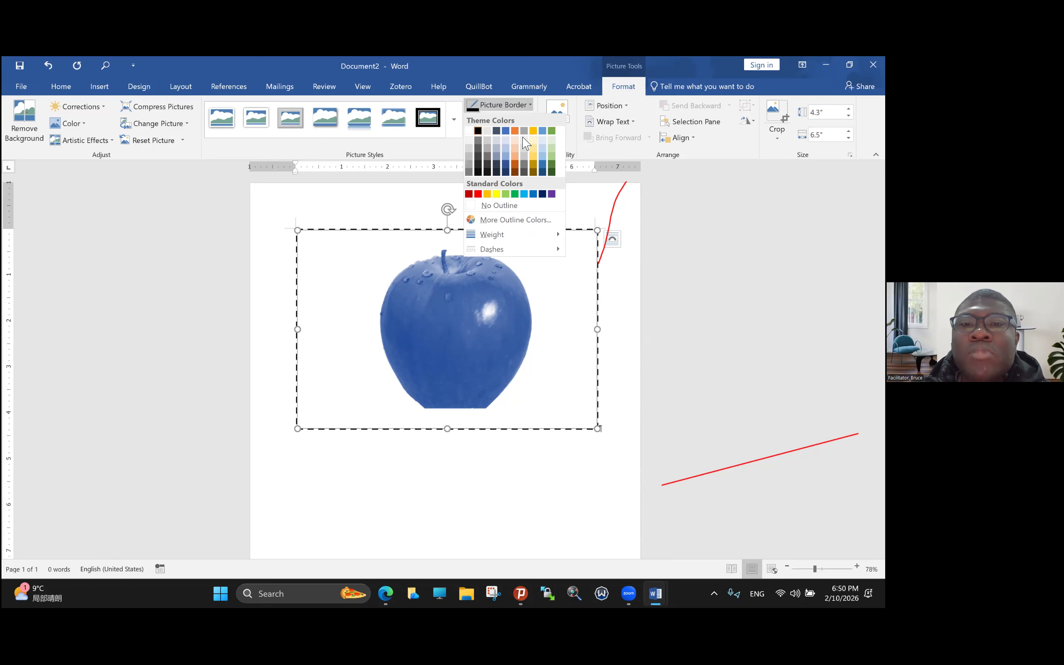
left_click(499, 206)
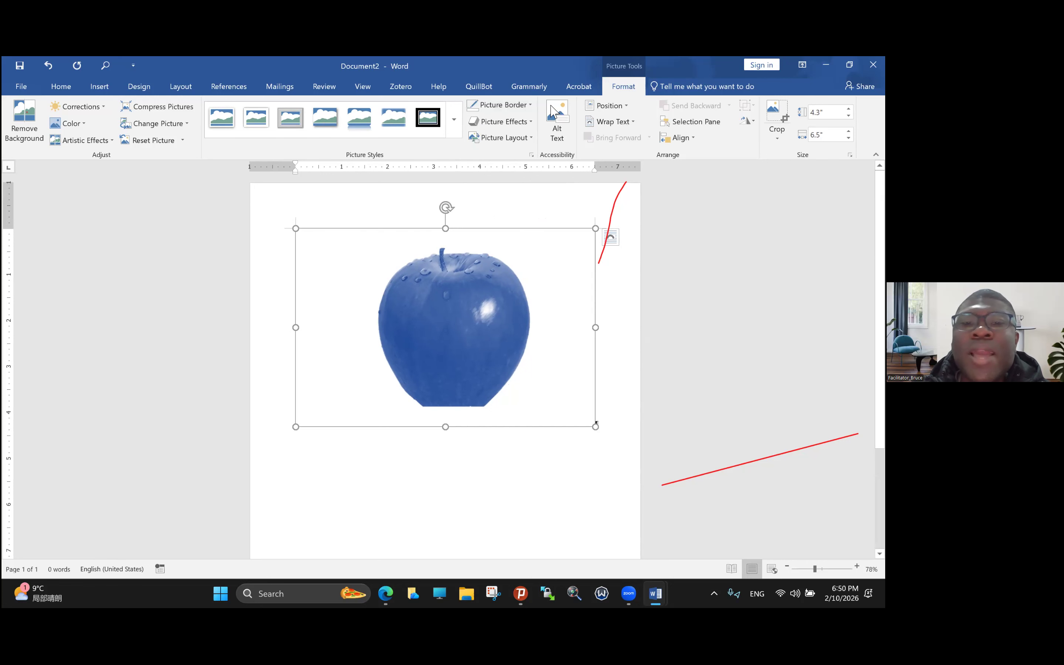
Examine the picture effects and preview the picture layouts on the apple without applying one.
left_click(516, 125)
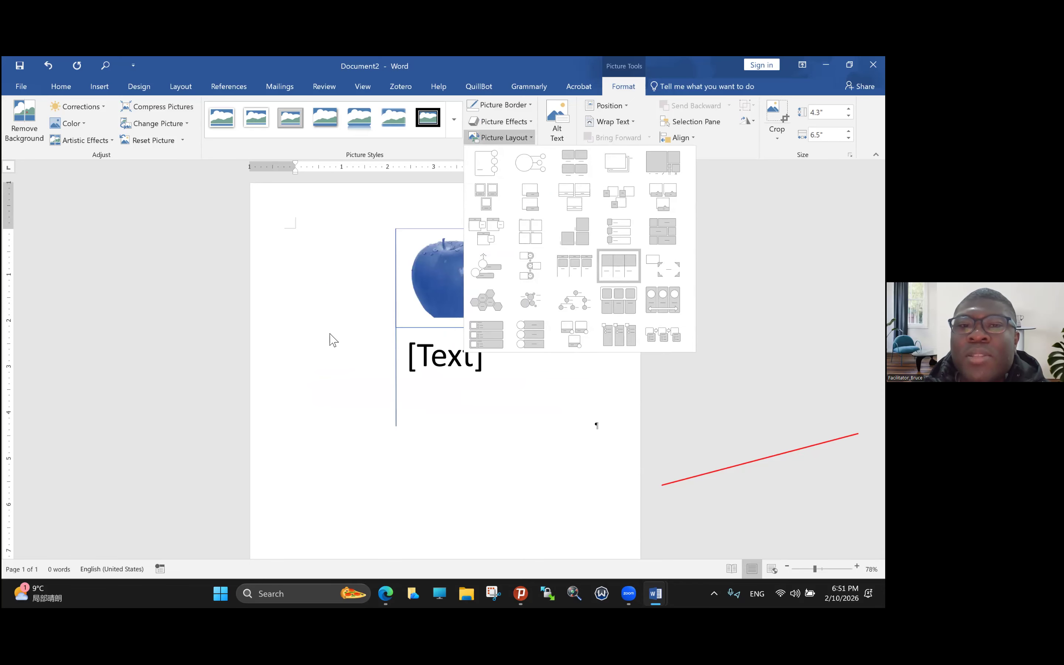
left_click(455, 240)
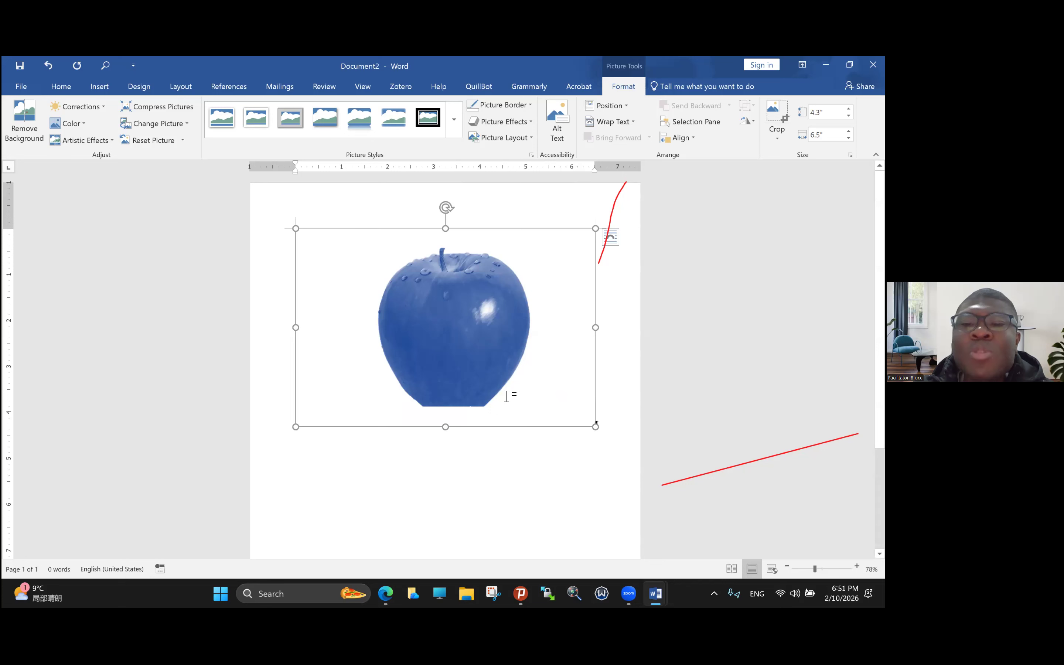
Shrink the apple picture to about half its size and enlarge it again to about 4.31" high by 6.52" wide.
double_click(482, 469)
double_click(603, 319)
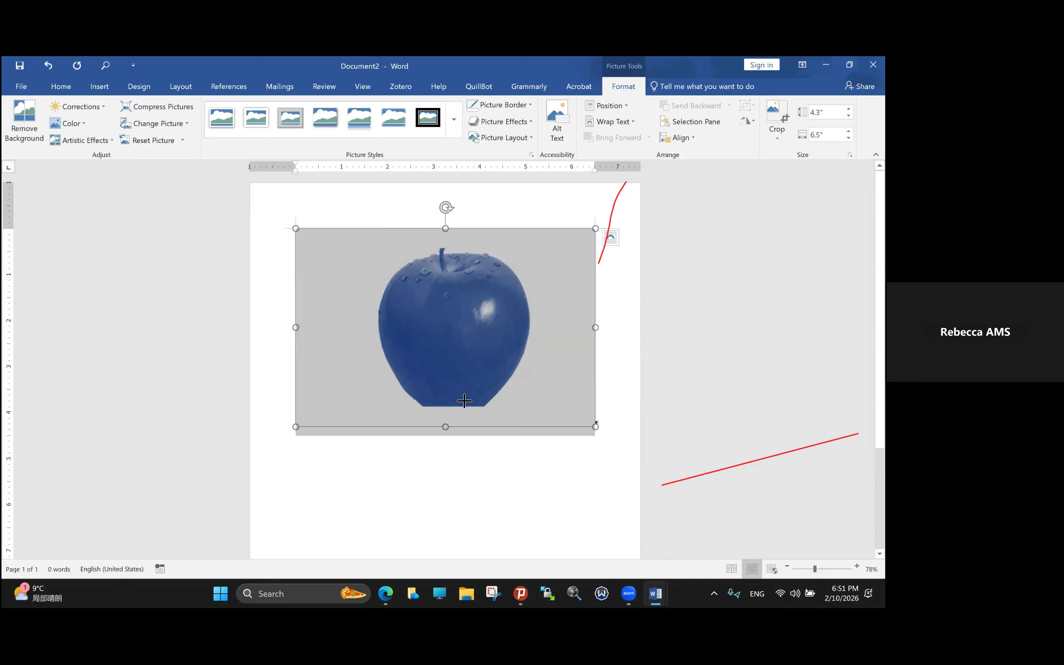
mouse_move(478, 426)
left_mouse_down()
mouse_move(429, 405)
mouse_move(465, 438)
mouse_move(442, 429)
left_mouse_up()
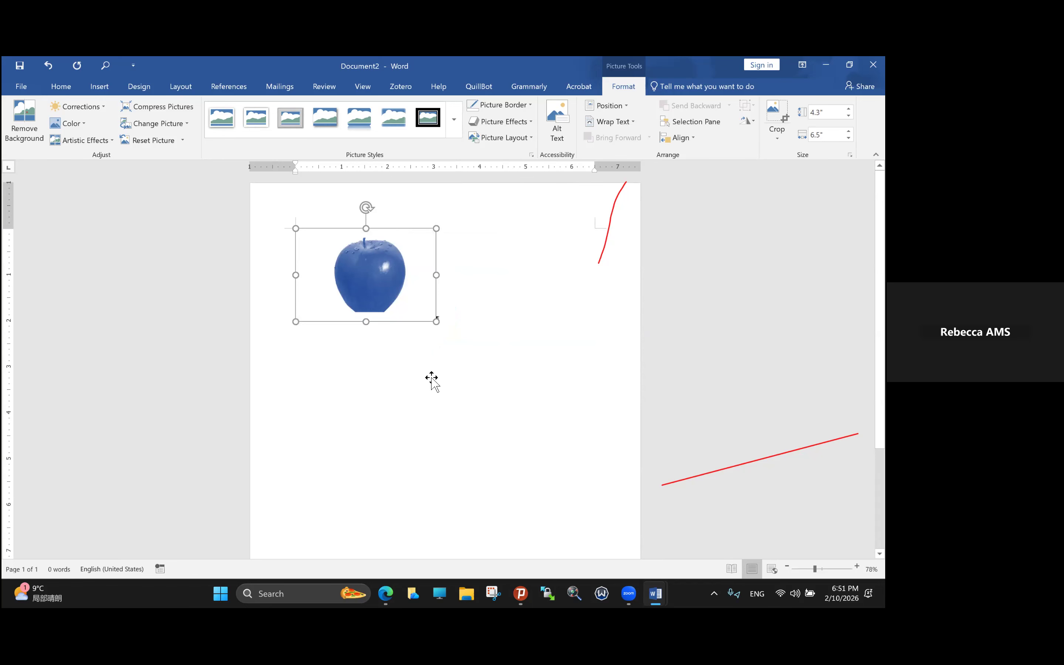
mouse_move(480, 350)
left_mouse_down()
mouse_move(611, 435)
mouse_move(596, 427)
left_mouse_up()
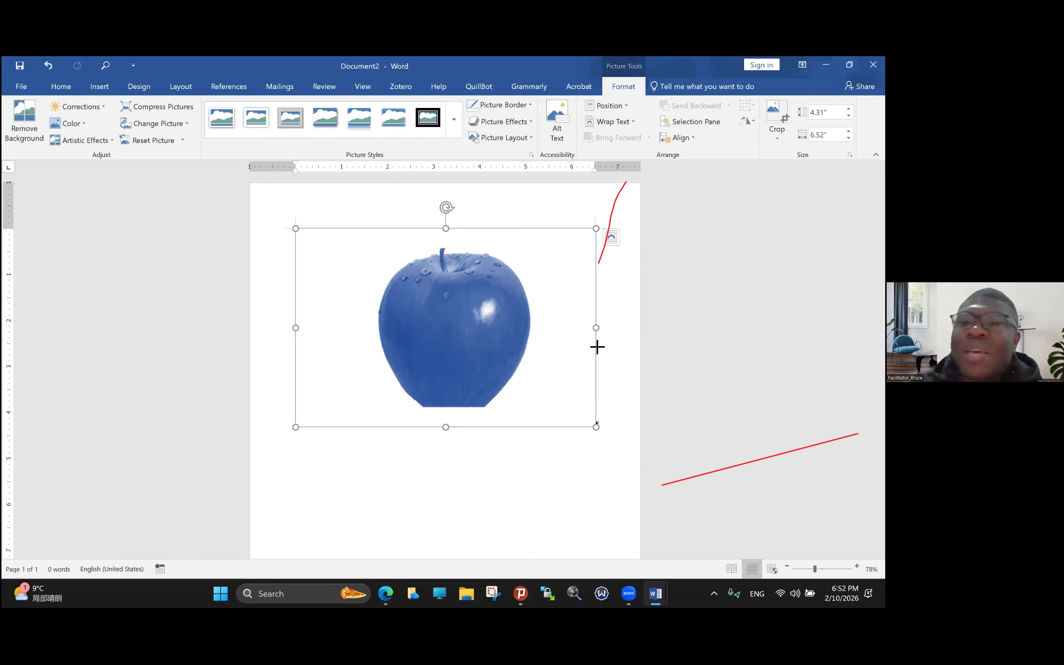
Resize the apple picture's width and height freehand to about 4.41" high by 6.48" wide.
left_click_drag(580, 351, 591, 351)
left_click_drag(591, 428, 296, 330)
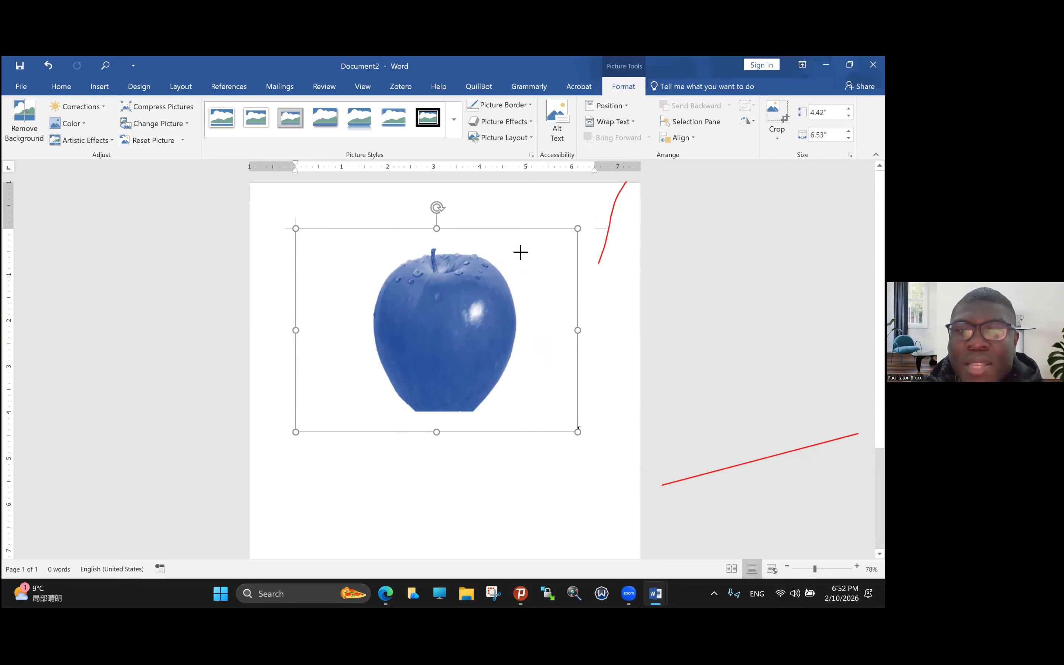
mouse_move(567, 237)
left_mouse_down()
mouse_move(583, 234)
mouse_move(569, 244)
left_mouse_up()
mouse_move(599, 412)
left_mouse_down()
mouse_move(598, 430)
mouse_move(529, 386)
mouse_move(595, 427)
left_mouse_up()
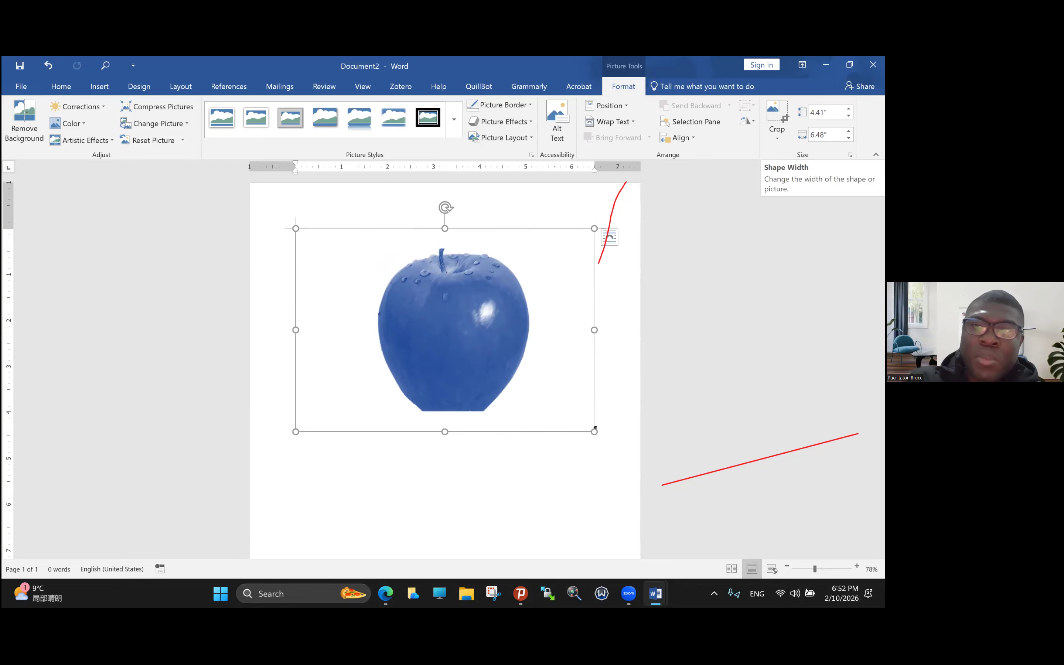
Reduce the apple picture's height in steps to 3.4", keeping its proportions.
left_click(825, 113)
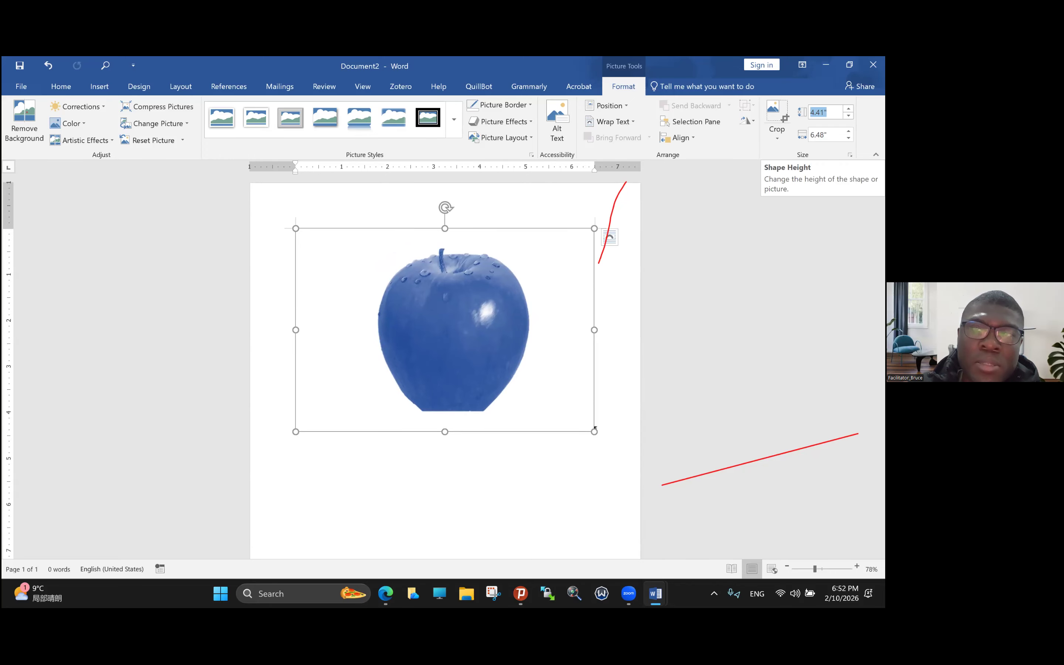
left_click(848, 116)
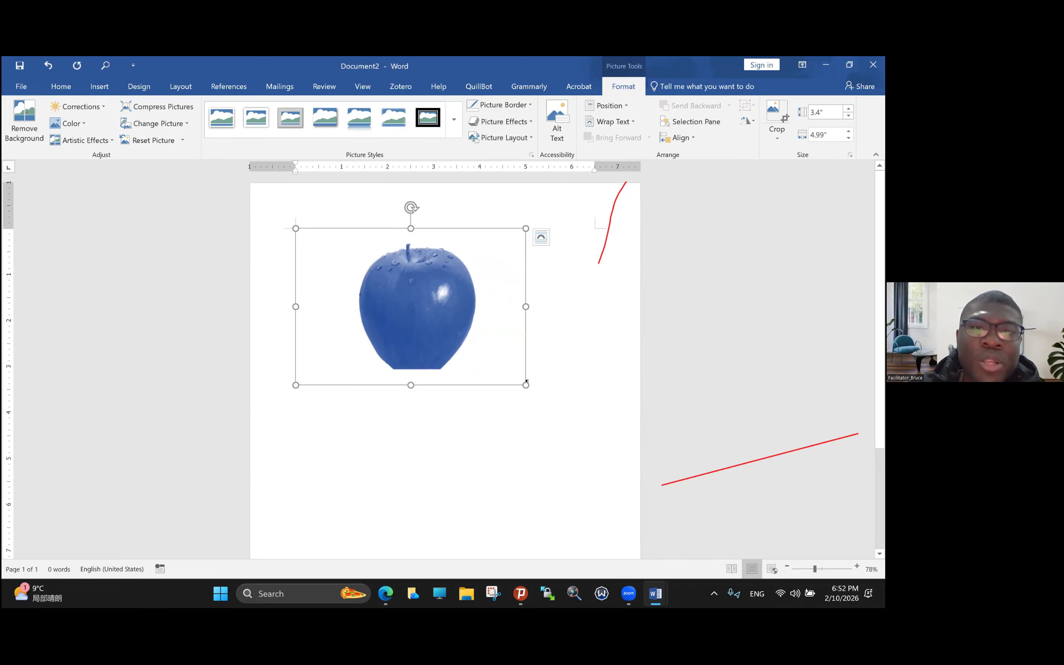
left_click(849, 116)
Shrink the apple picture proportionally to about 0.7" by 1.03" and enlarge it to about 4.4" by 6.46".
left_click_drag(500, 363, 344, 257)
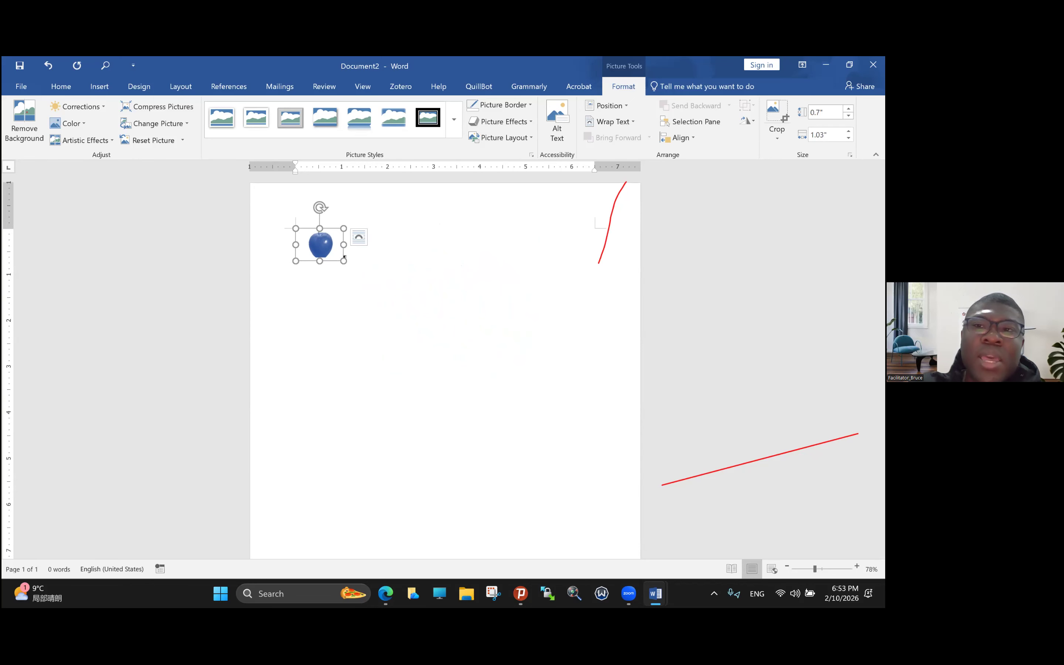
left_click_drag(345, 257, 418, 311)
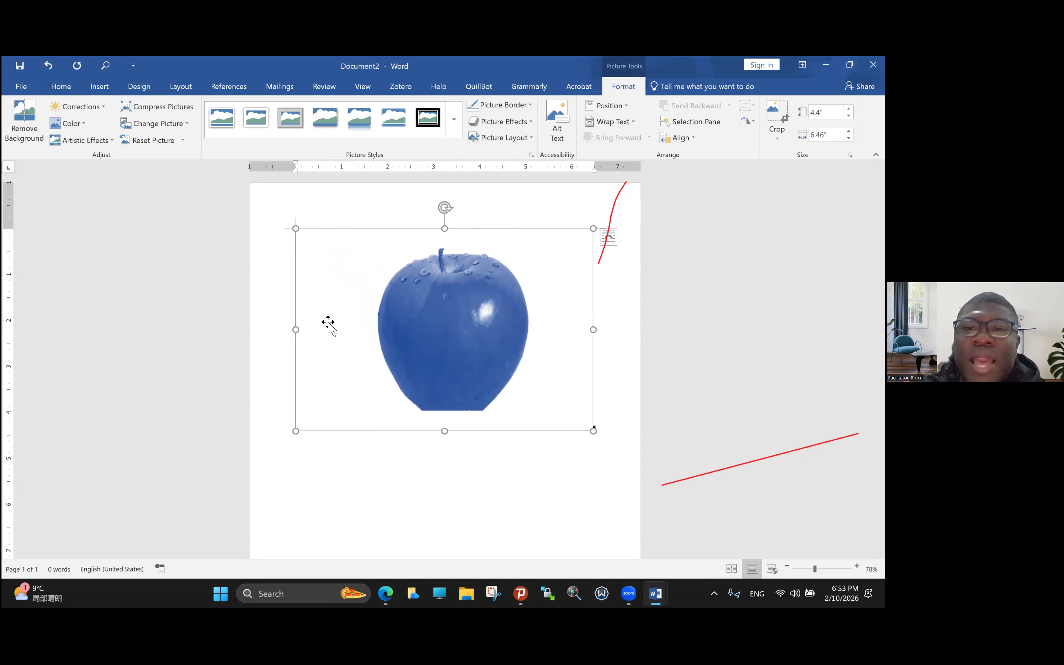
Try narrowing the apple picture to about 4.9" wide and reducing its height, and undo both changes.
left_click_drag(409, 251, 515, 391)
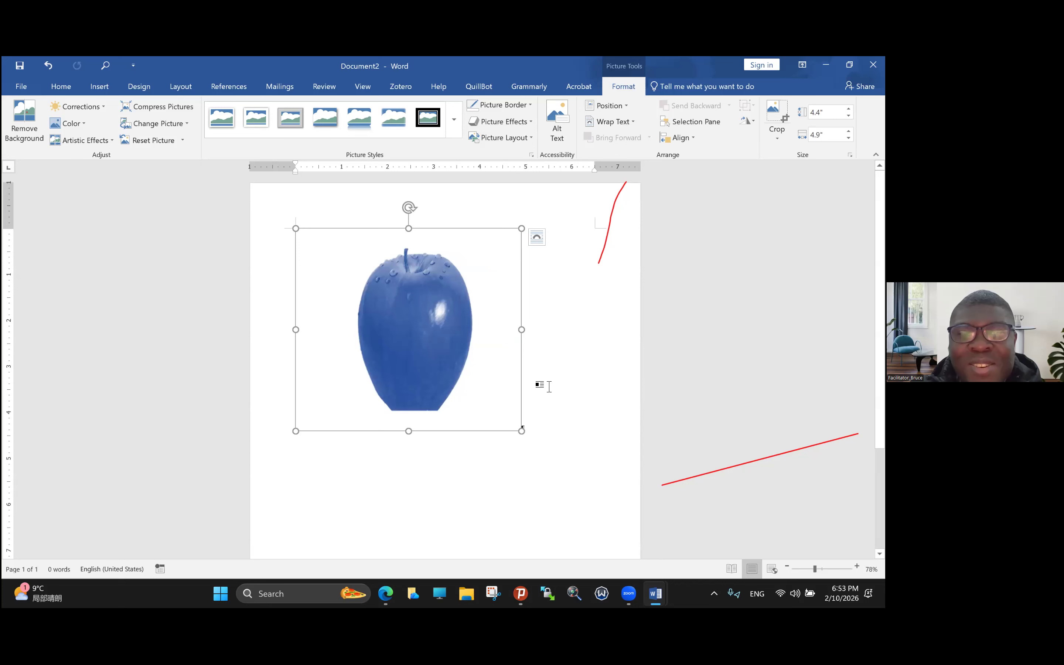
left_click_drag(597, 432, 534, 384)
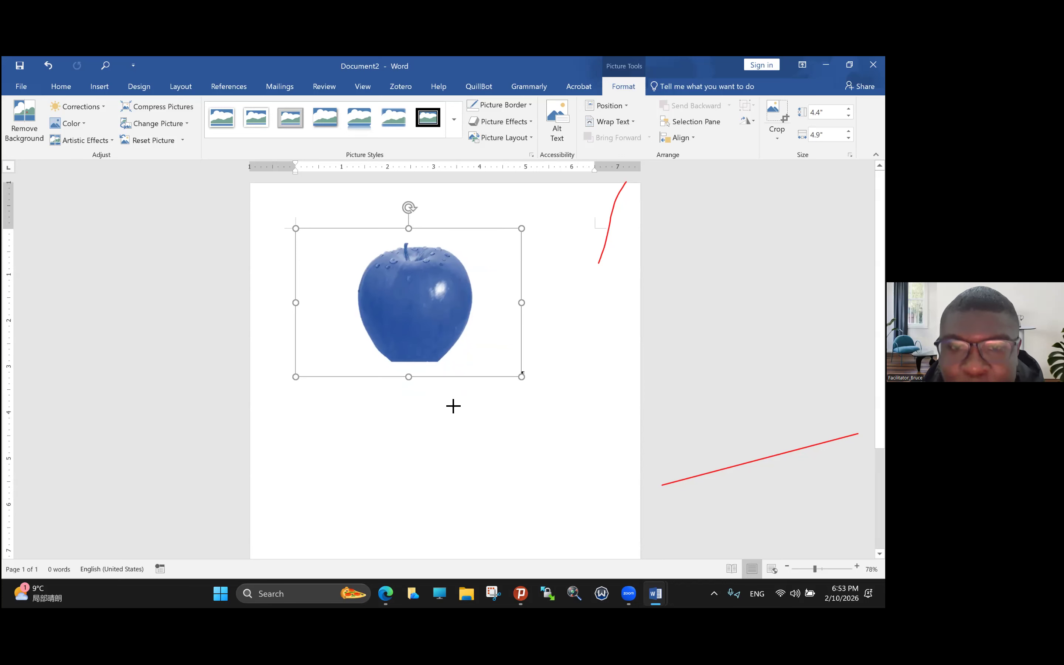
key("ctrl+z")
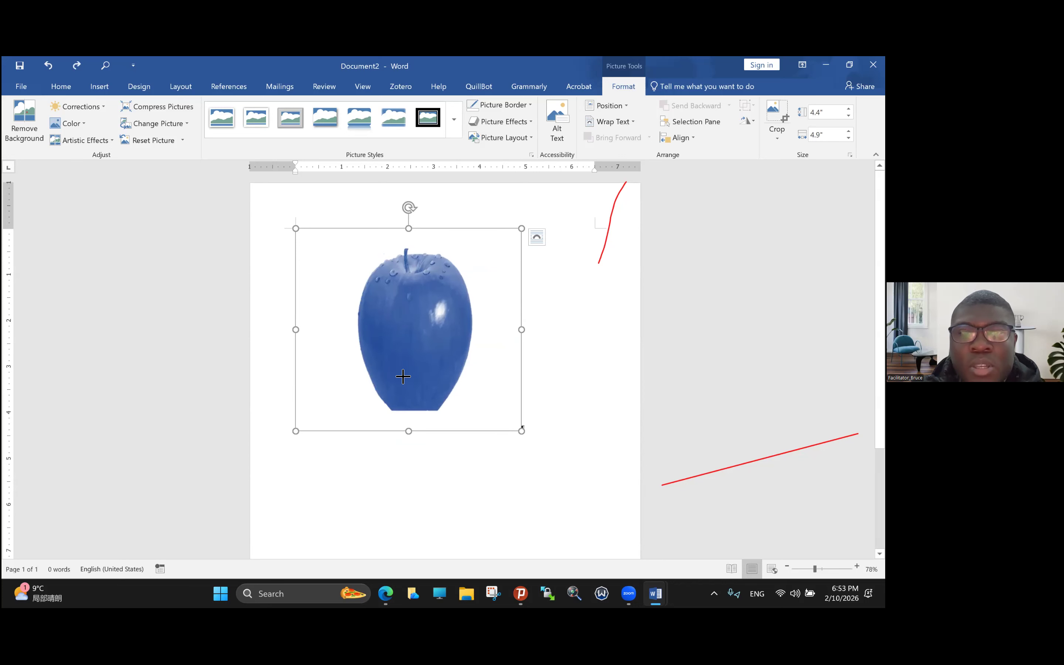
key("ctrl+z")
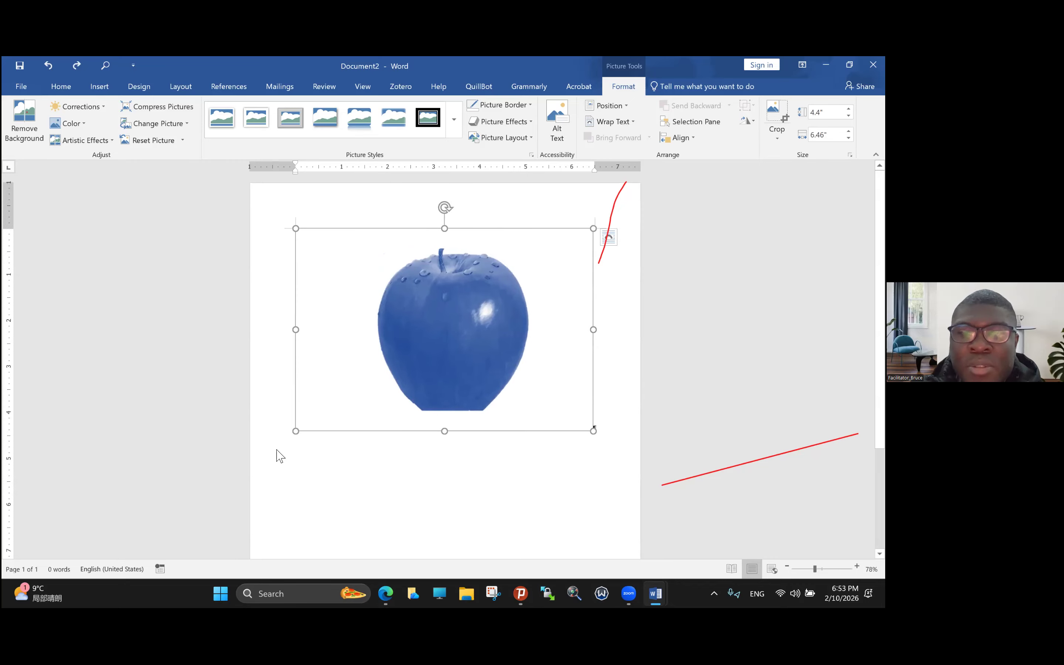
Resize the apple picture proportionally to about 4.43" high by 6.5" wide.
mouse_move(295, 431)
left_mouse_down()
mouse_move(395, 352)
mouse_move(369, 343)
mouse_move(300, 414)
left_mouse_up()
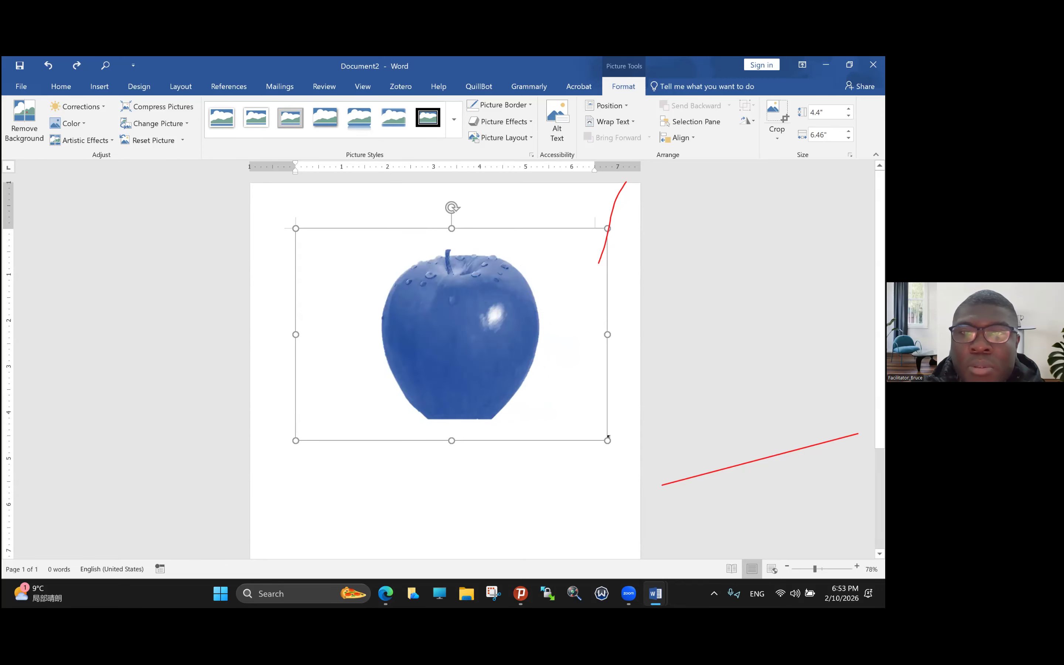
mouse_move(599, 429)
left_mouse_down()
mouse_move(498, 363)
mouse_move(605, 437)
mouse_move(588, 423)
mouse_move(596, 428)
left_mouse_up()
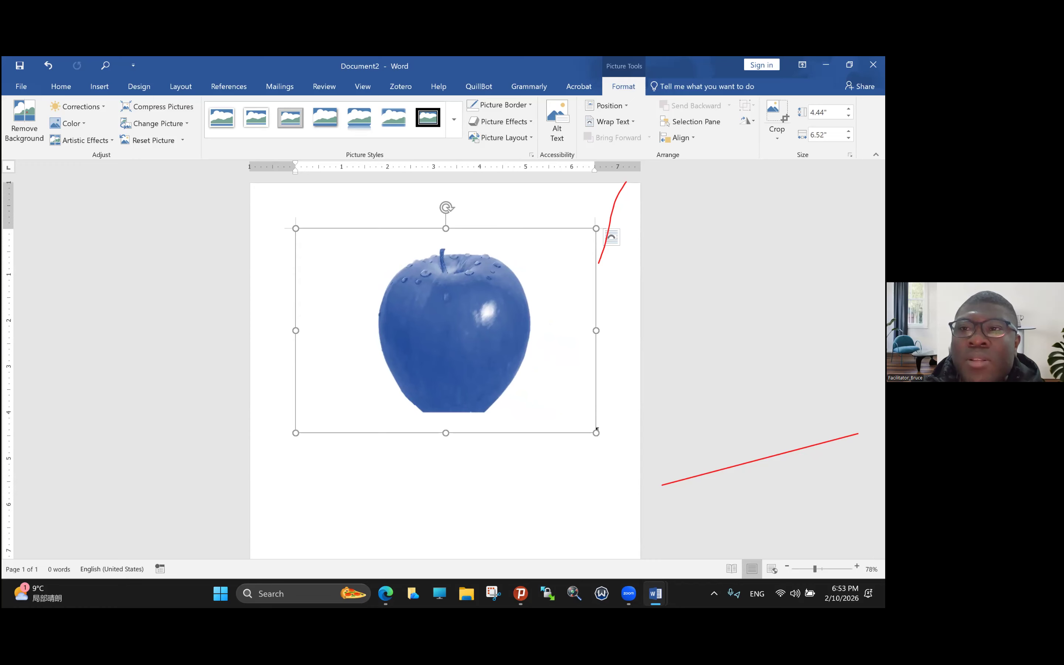
mouse_move(596, 429)
left_mouse_down()
mouse_move(453, 331)
mouse_move(596, 428)
left_mouse_up()
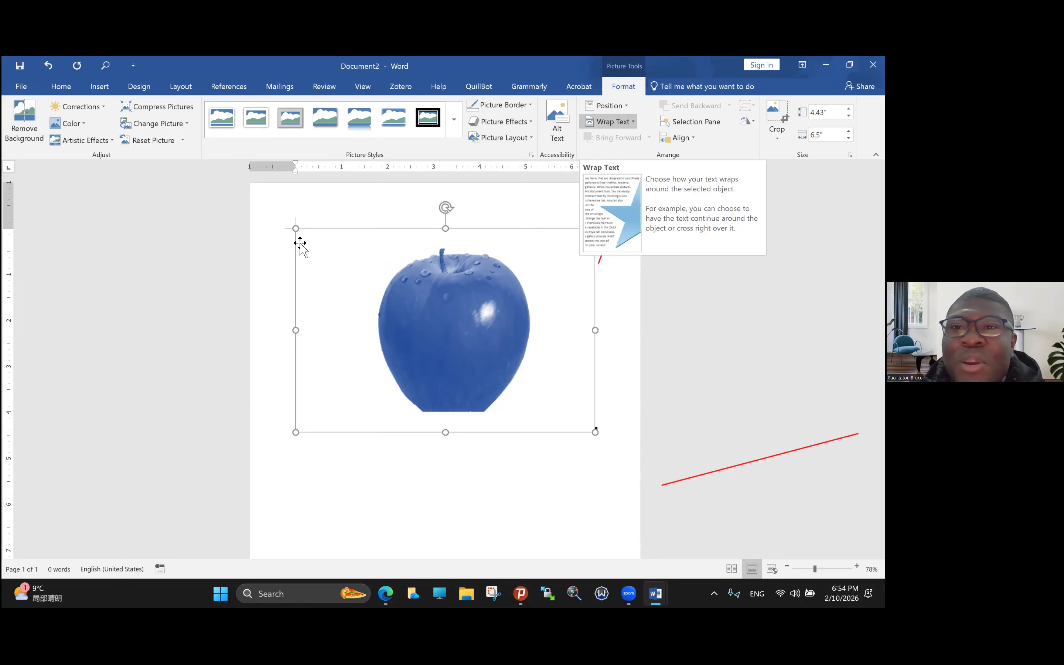
Insert two empty paragraphs above the apple picture and write "This is an apple." on the first line.
left_click(607, 106)
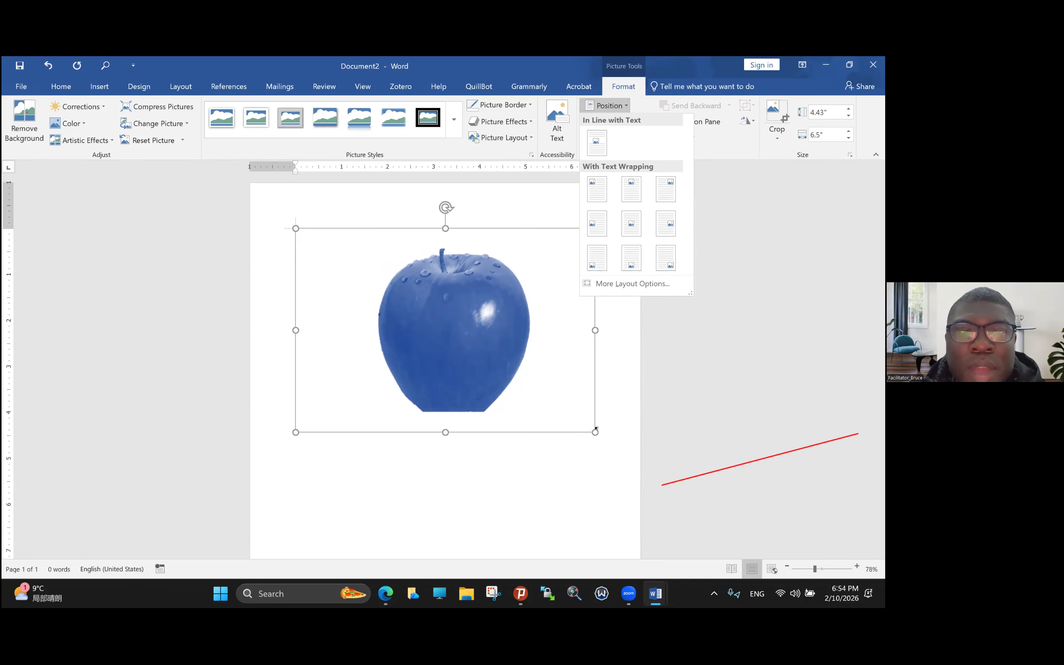
key("Escape")
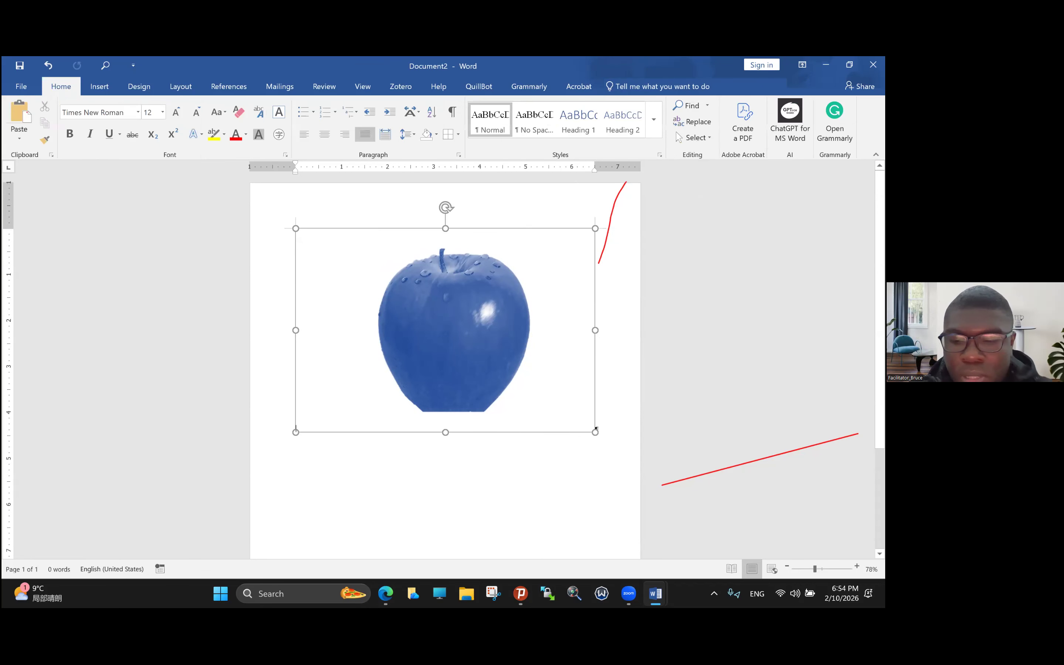
key("Return")
key("Return")
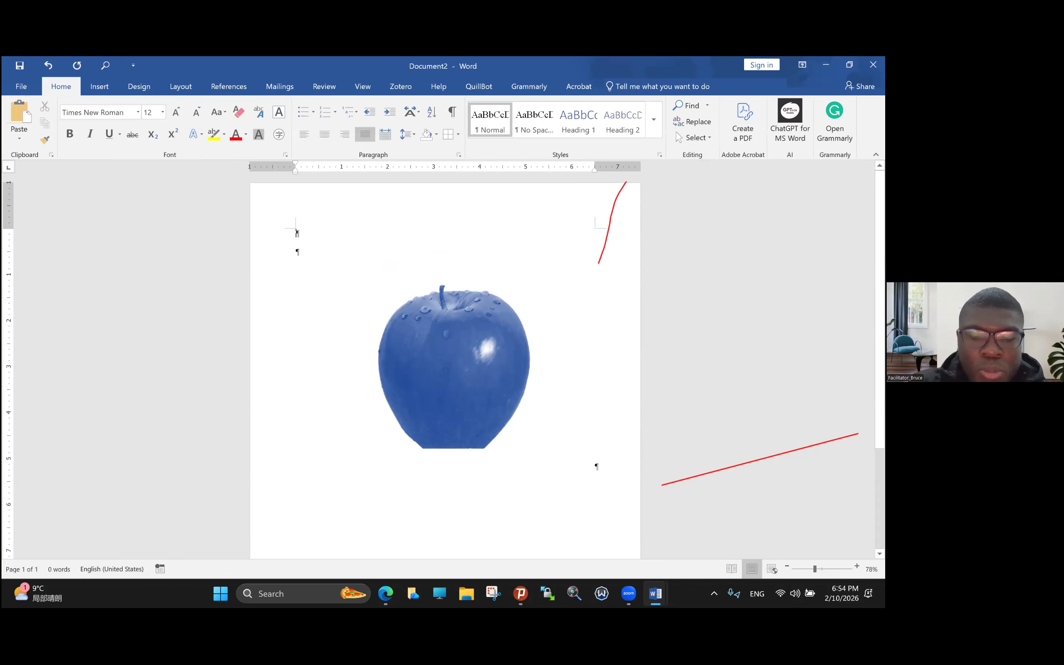
type("This is an")
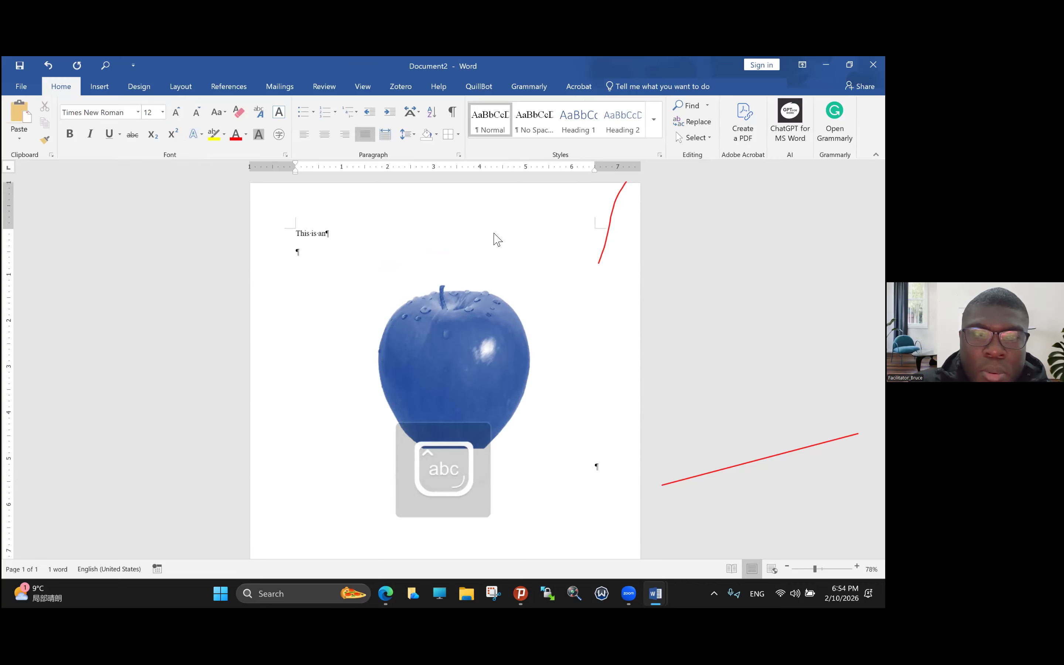
type(" apple.")
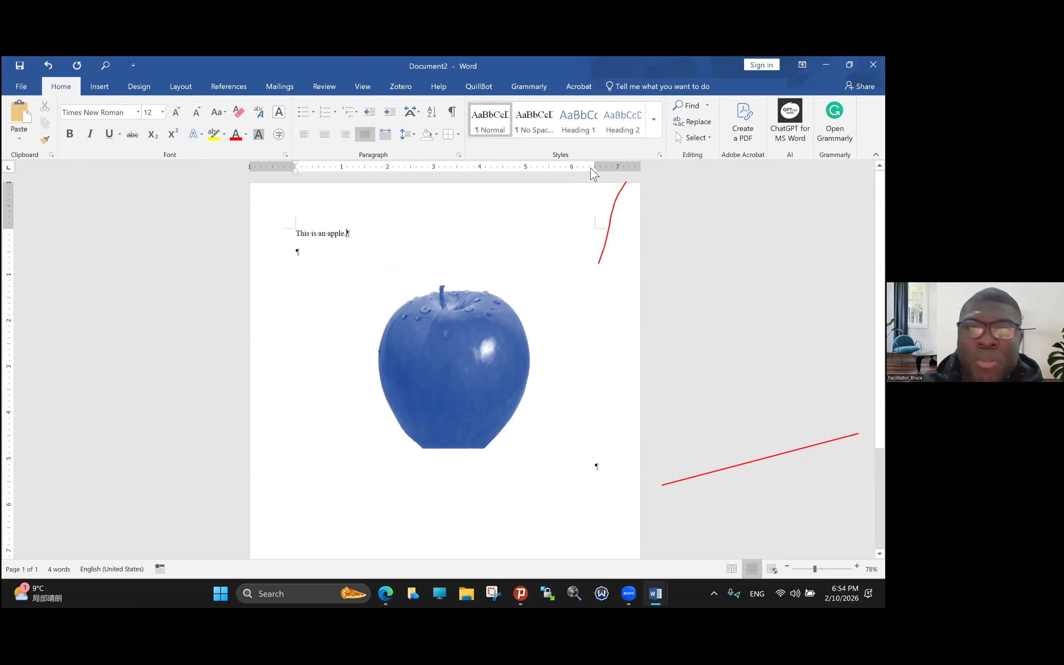
Position the apple picture in the top center and subsequently the middle left of the page, both with square text wrapping.
left_click(528, 317)
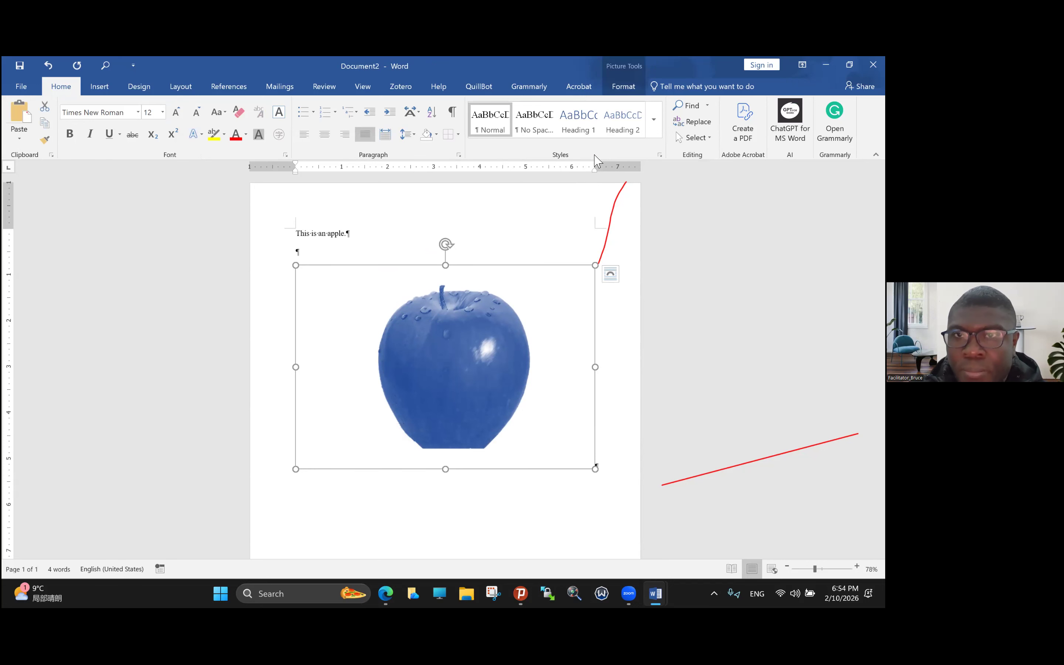
left_click(623, 86)
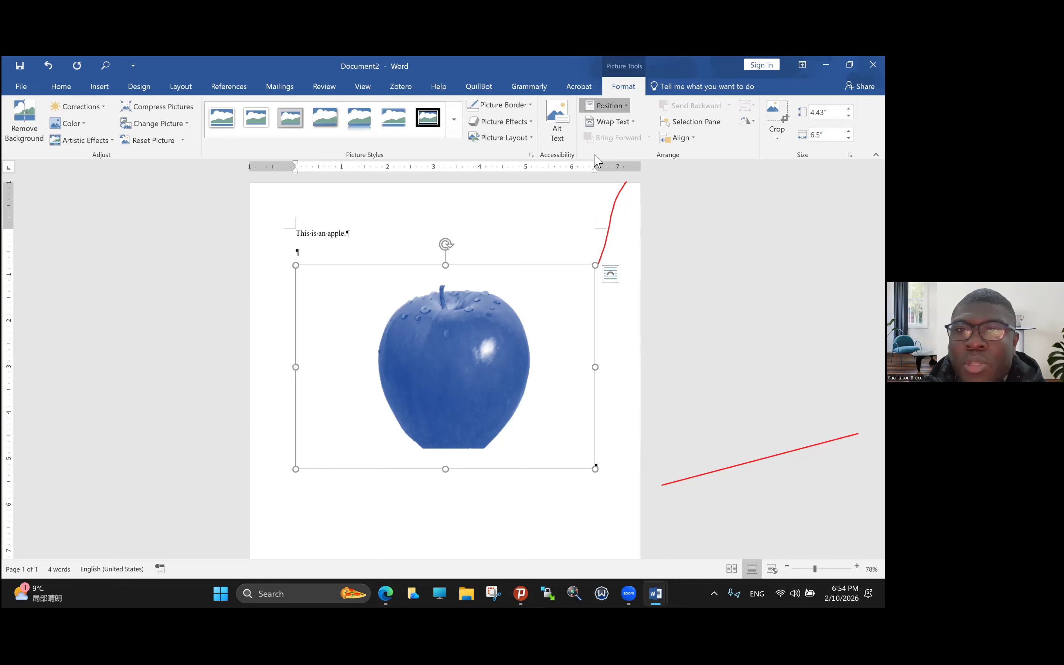
left_click(606, 105)
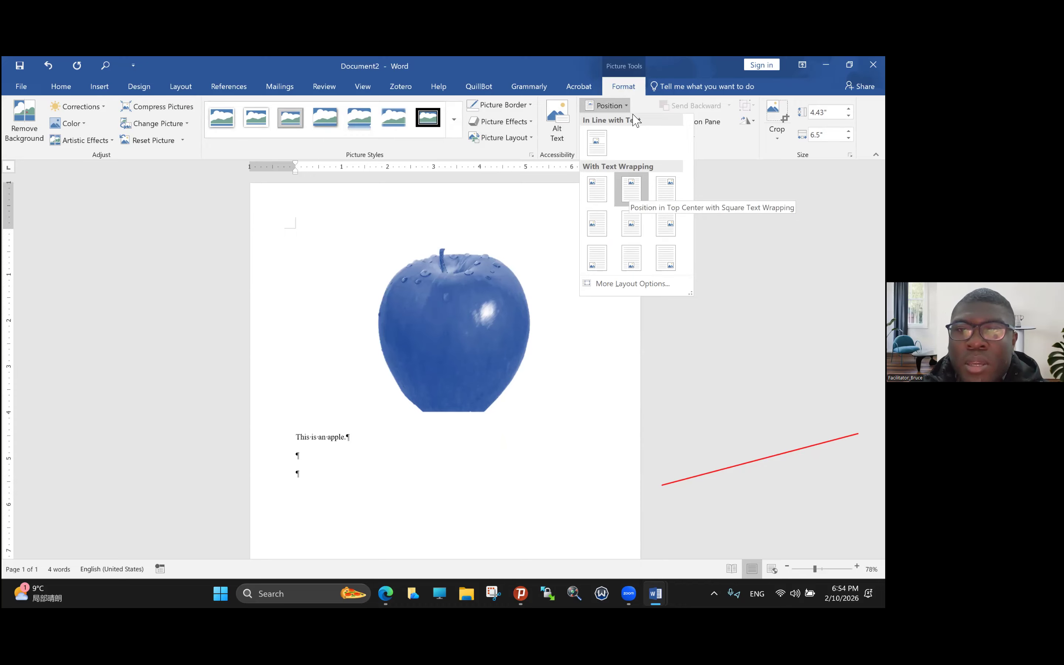
left_click(626, 105)
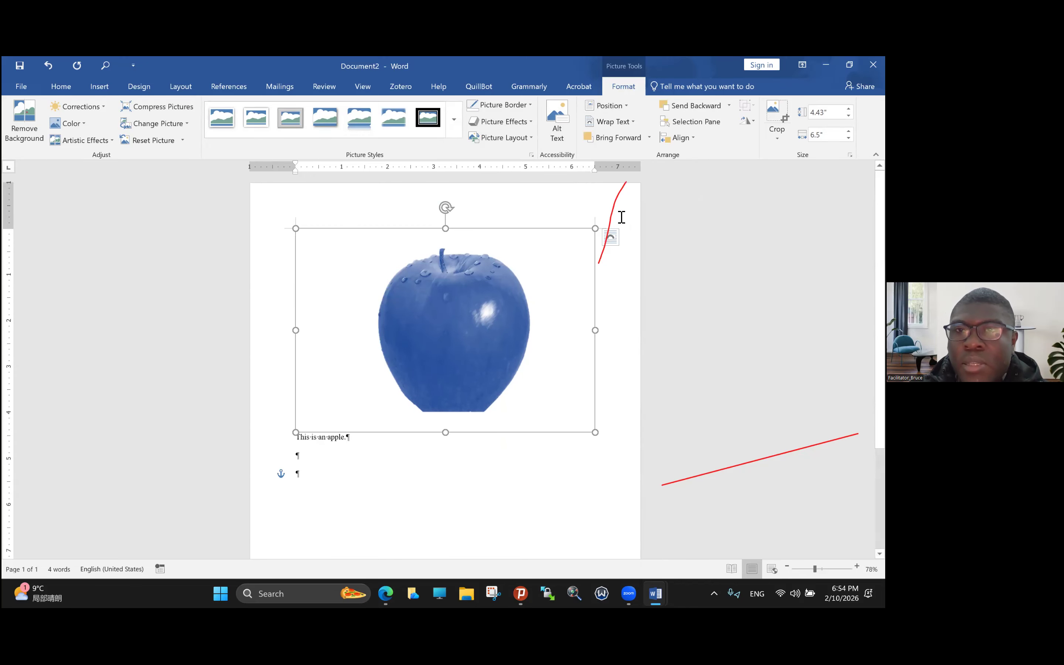
left_click(608, 106)
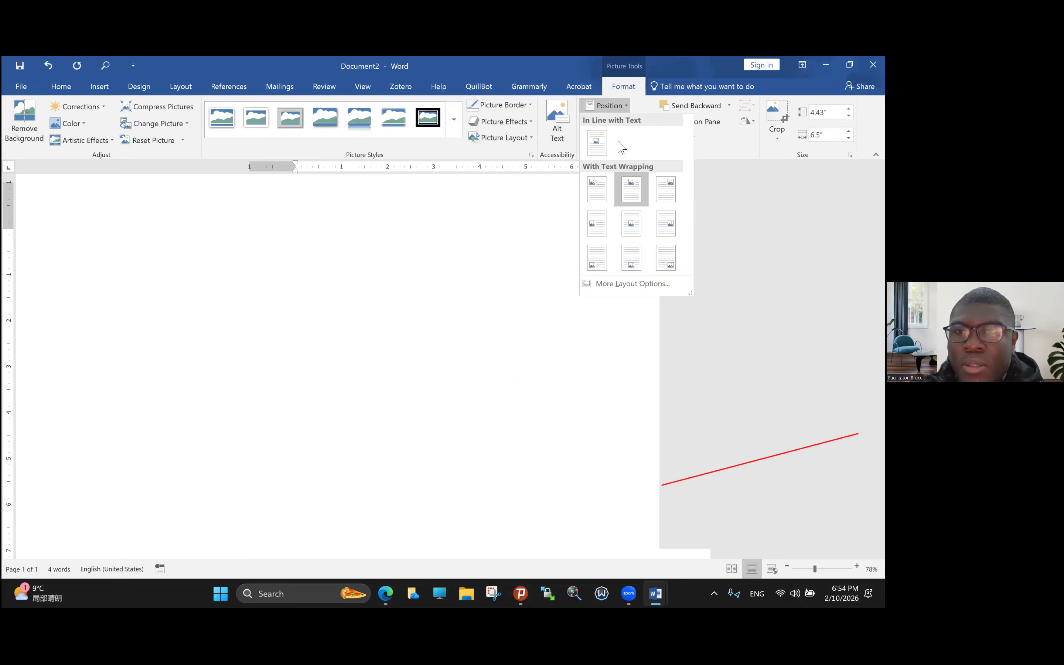
left_click(597, 216)
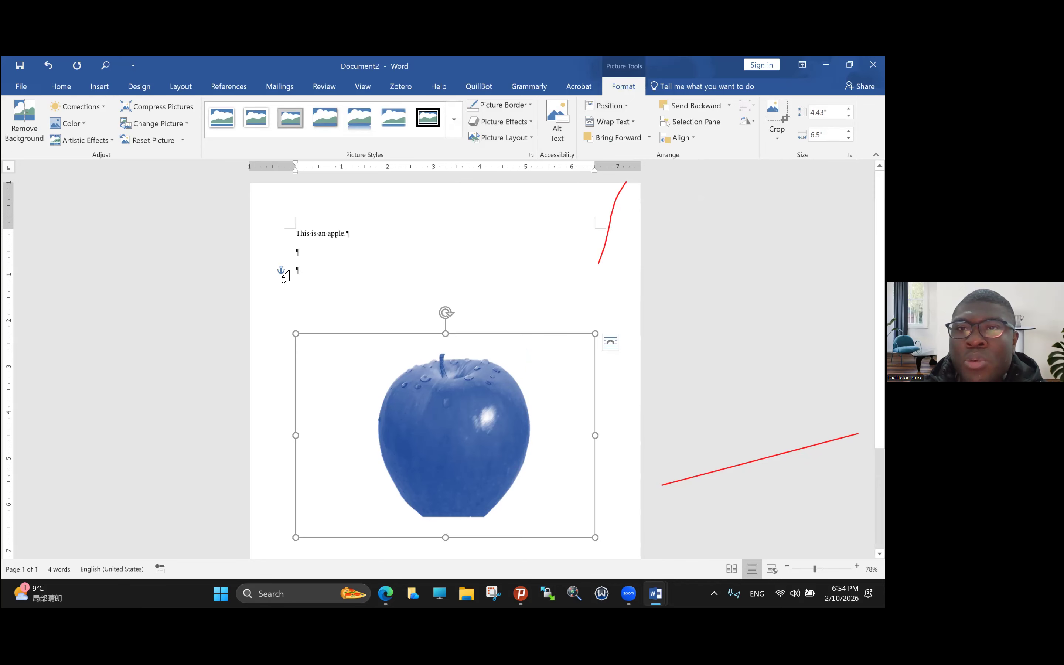
Set the apple picture back in line with the text, directly below the sentence.
left_click(615, 107)
left_click(631, 127)
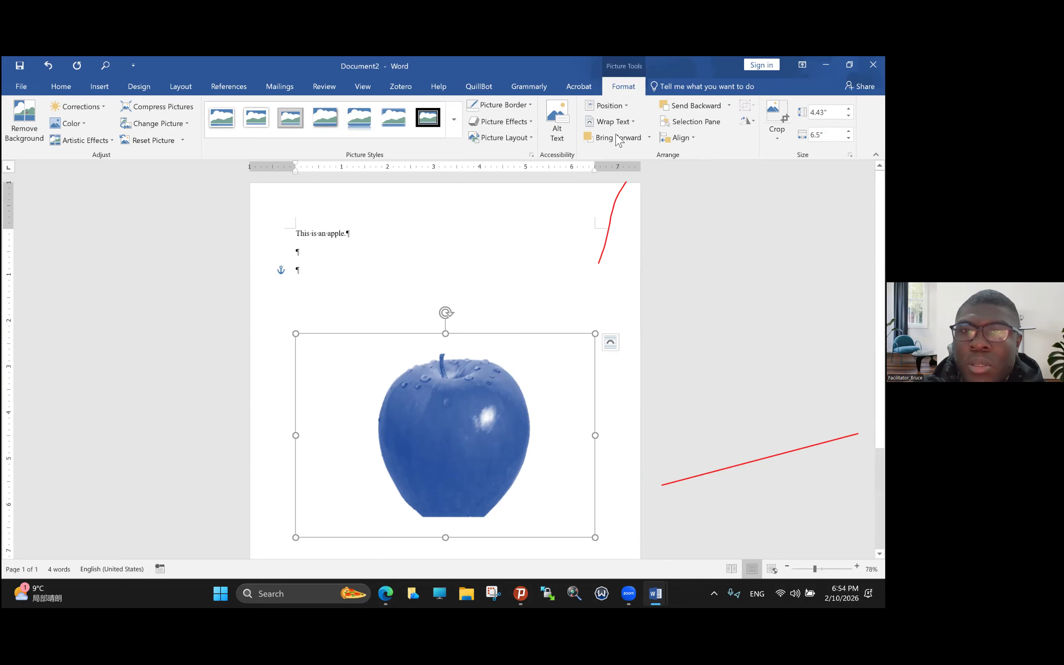
left_click(624, 124)
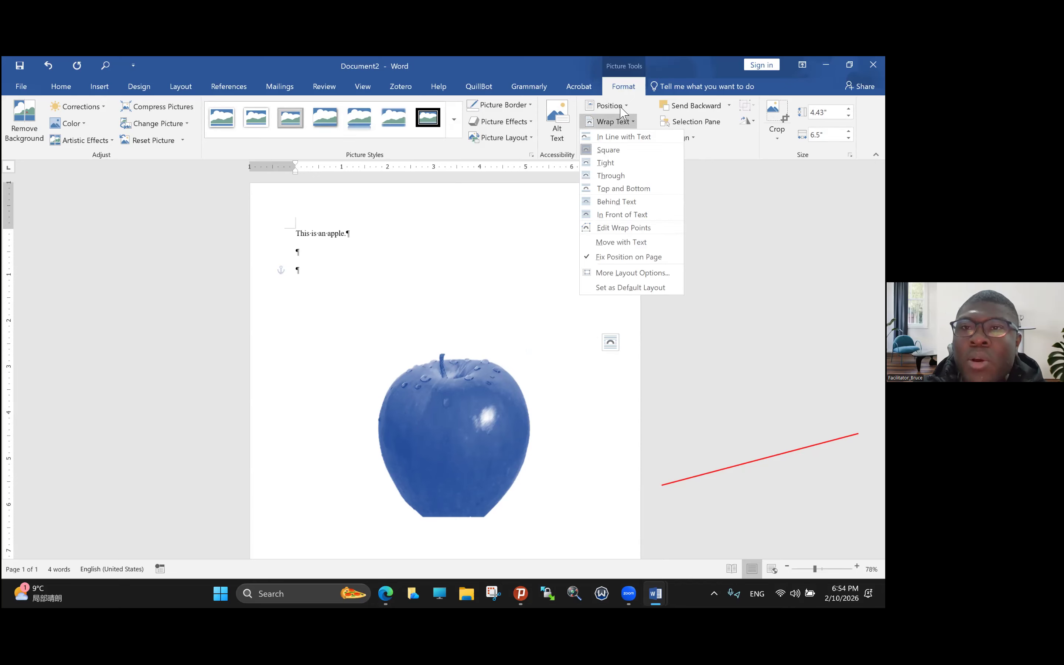
left_click(620, 107)
key("Escape")
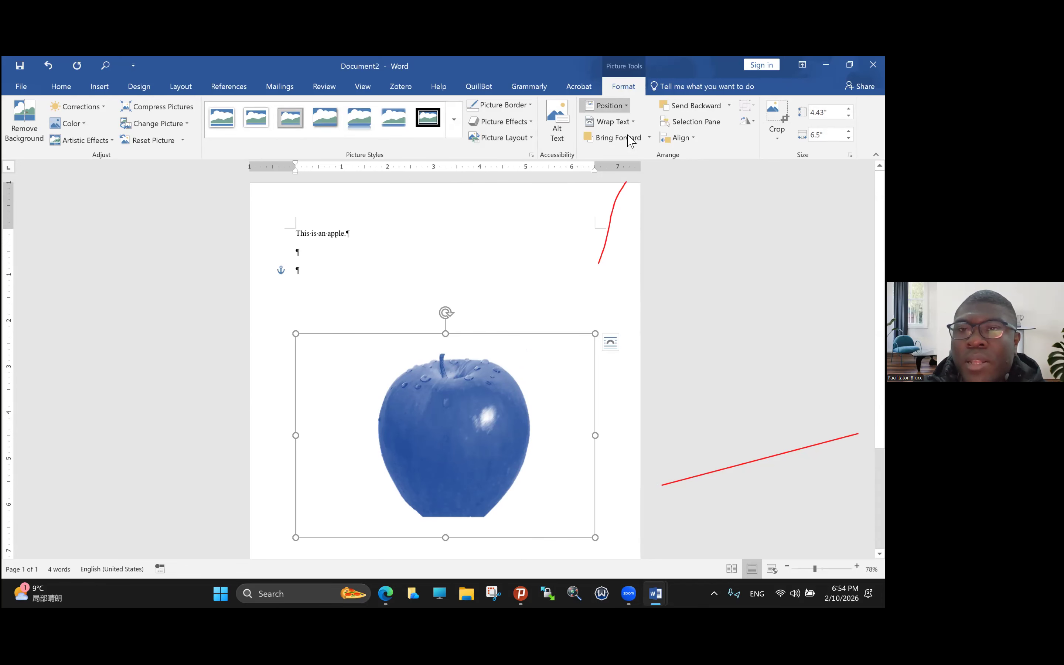
left_click(616, 122)
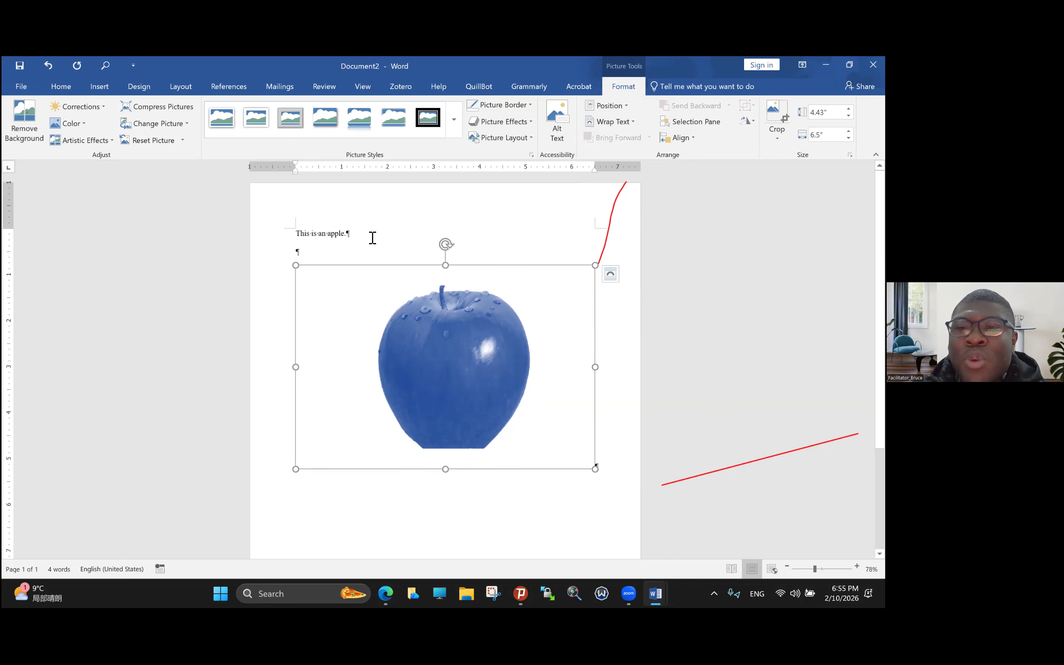
Apply Square text wrapping to the apple picture and switch it to Tight.
left_click(615, 121)
left_click(606, 153)
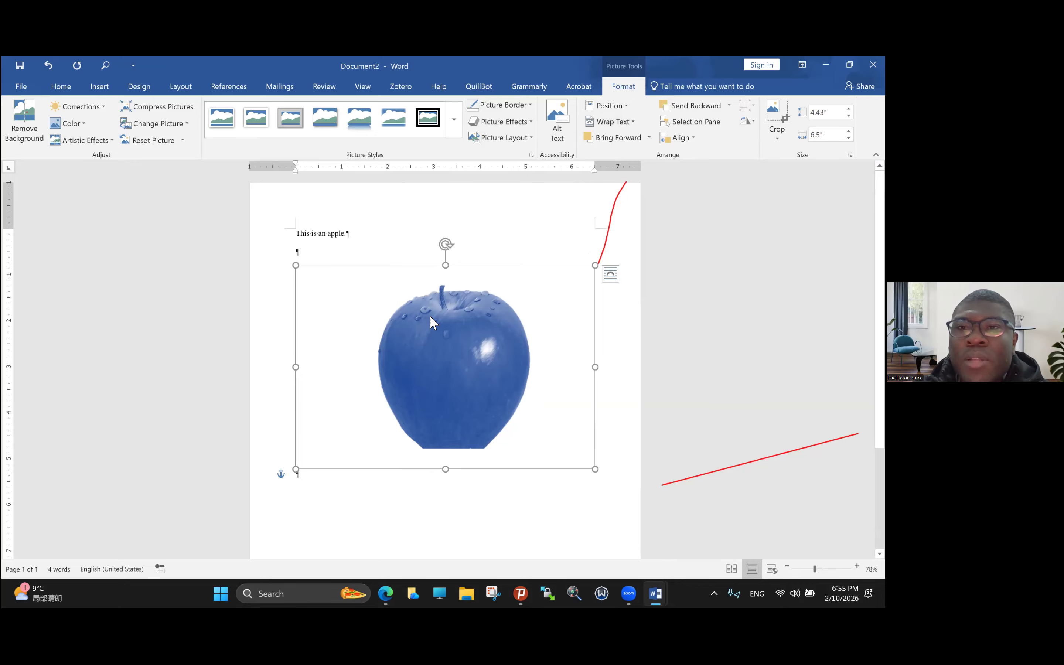
left_click(614, 122)
left_click(623, 176)
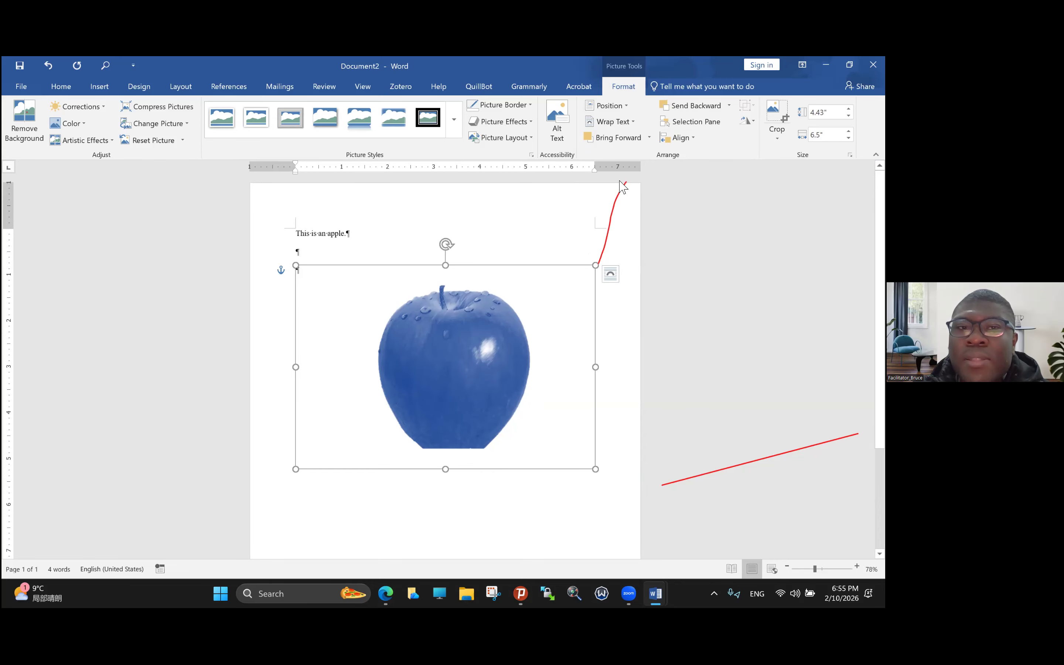
Copy the sentence "This is an apple." and paste it four times after the original, above the picture.
left_click_drag(345, 235, 303, 235)
key("ctrl+c")
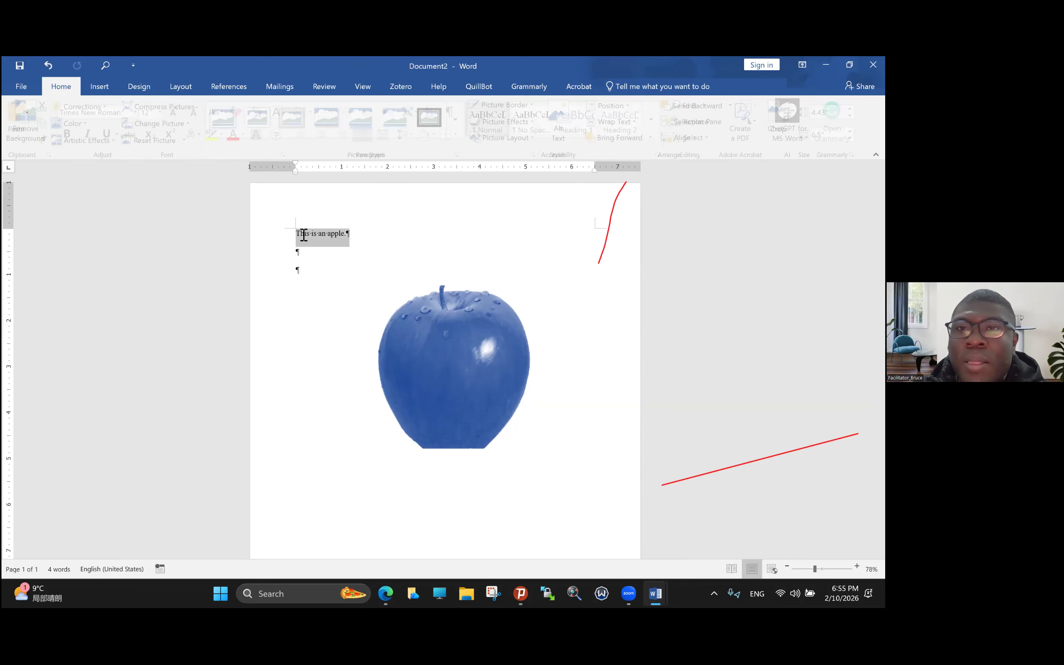
key("ctrl+z")
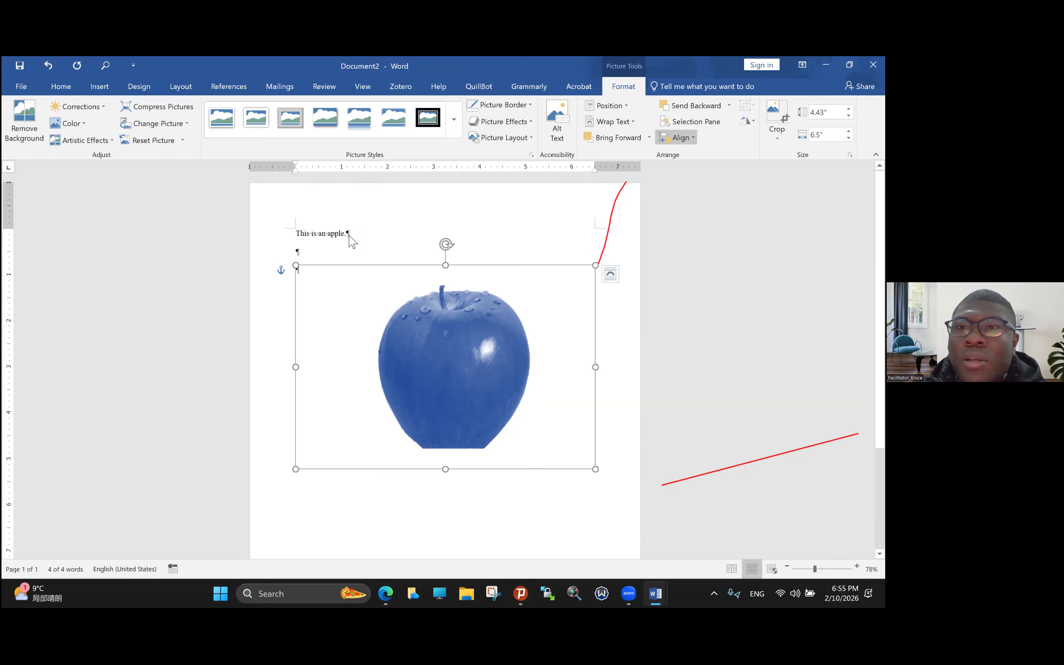
left_click(610, 122)
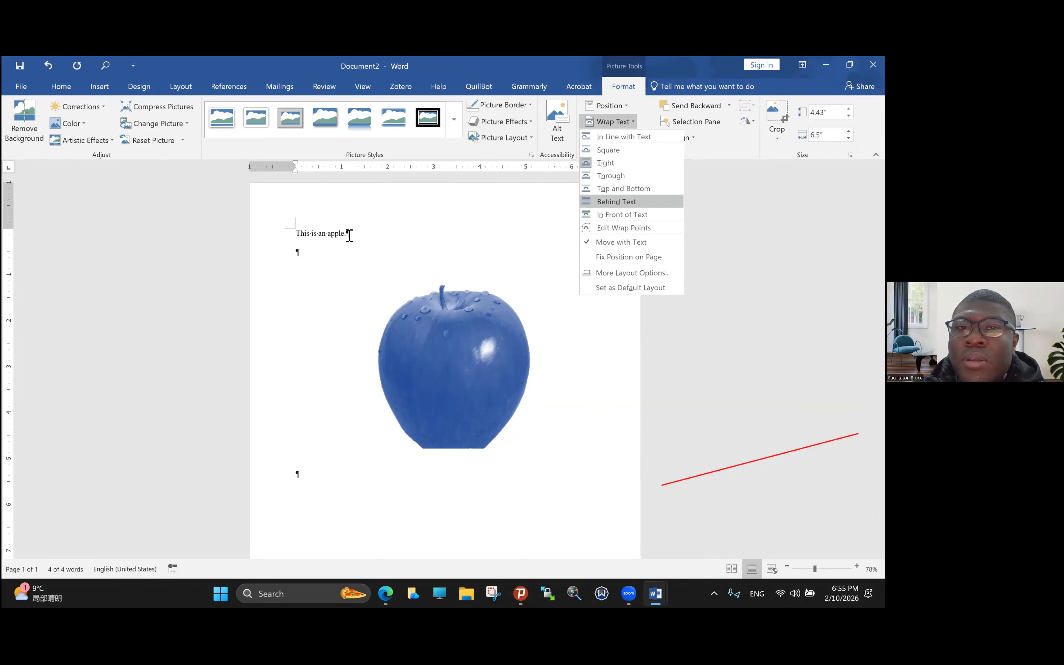
left_click(306, 247)
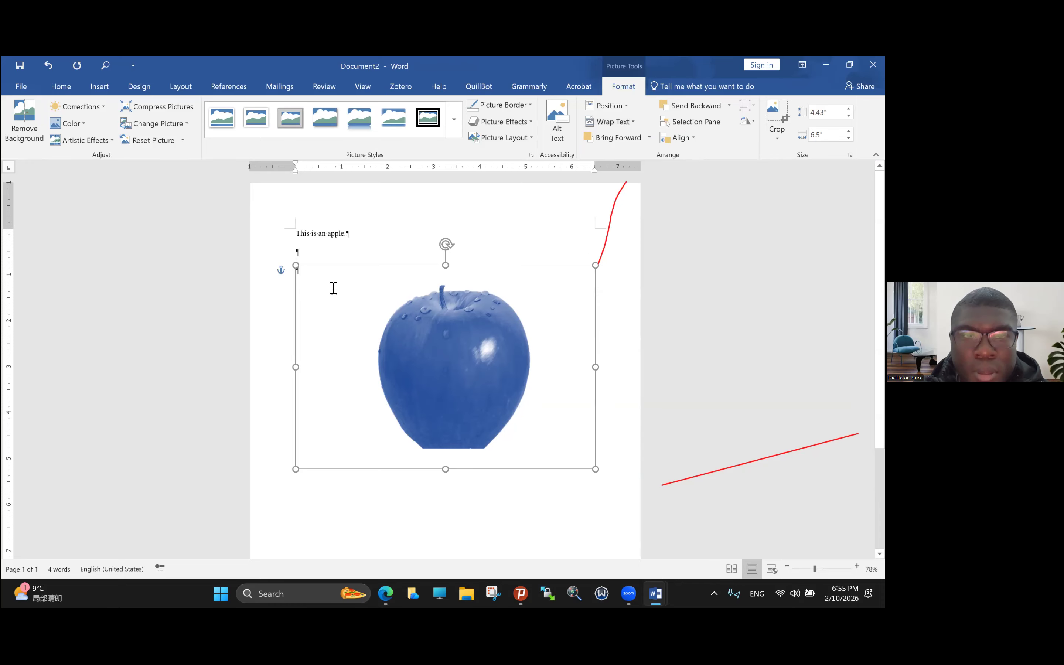
left_click(349, 295)
left_click(296, 319)
type(".")
key("ctrl+v")
key("ctrl+v")
key("ctrl+v")
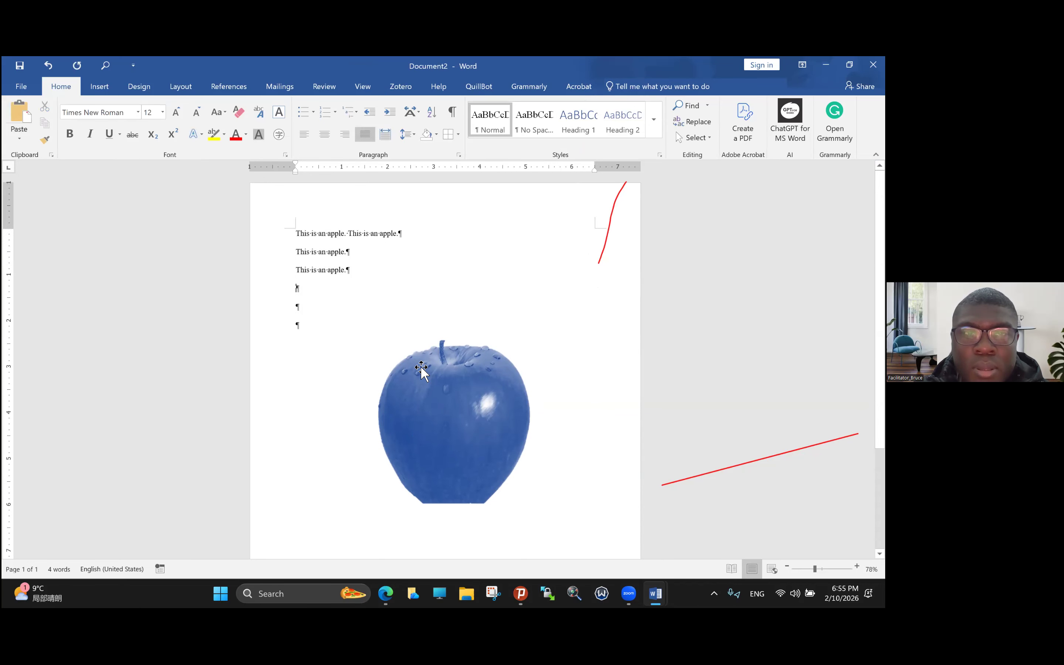
key("ctrl+v")
Delete the surplus empty paragraphs between the last sentence and the apple picture.
key("ctrl+a")
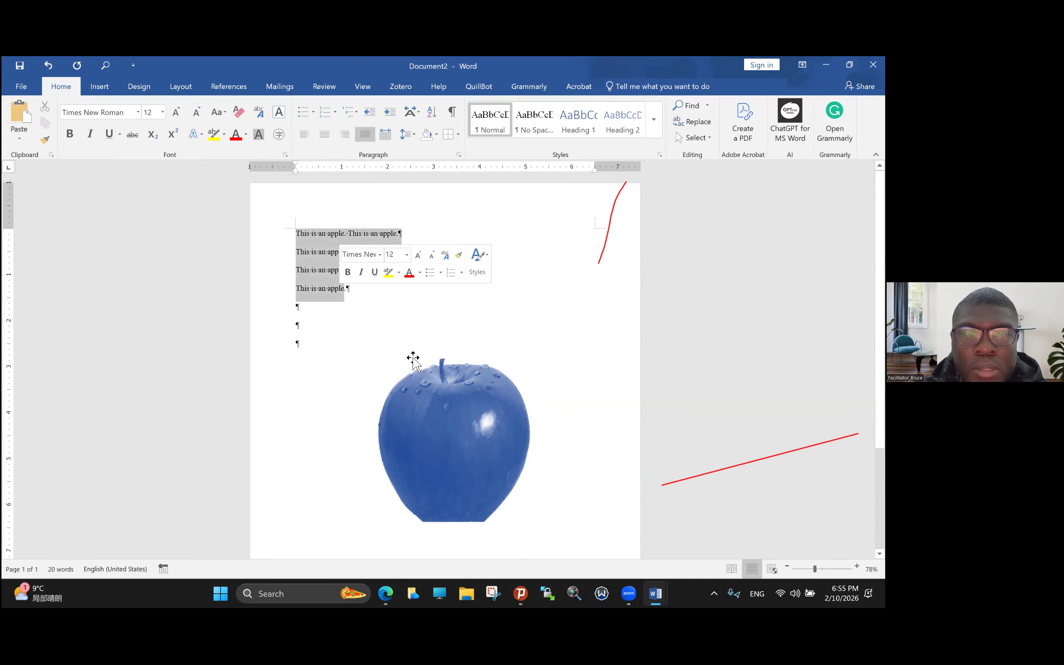
left_click(394, 347)
double_click(358, 409)
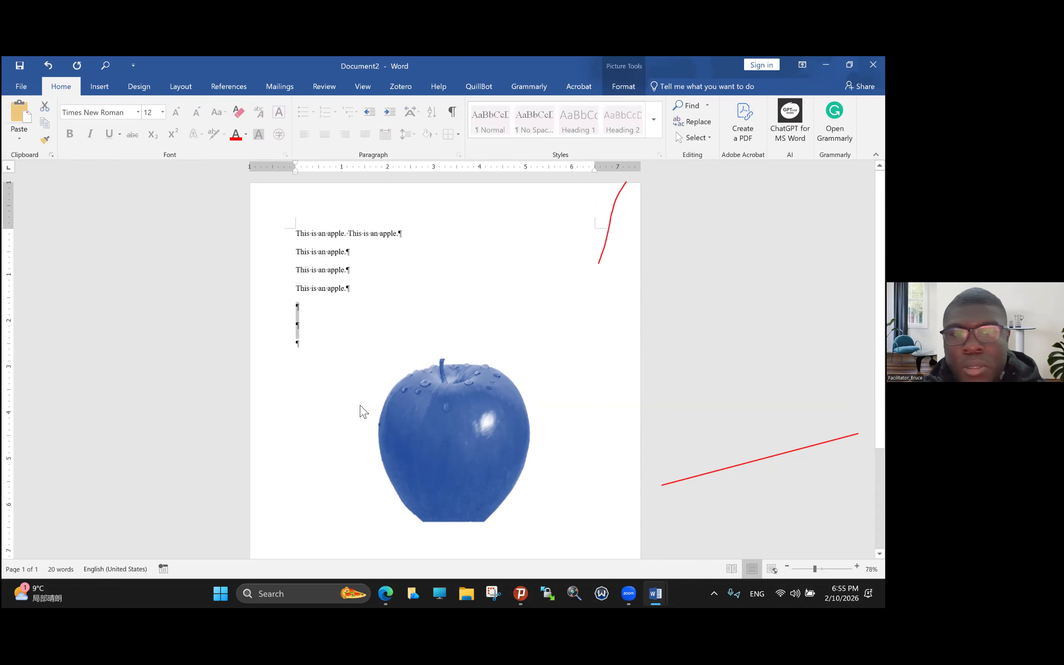
key("BackSpace")
Try to paste a duplicate of the apple picture below the sentences and undo the paste.
left_click(506, 349)
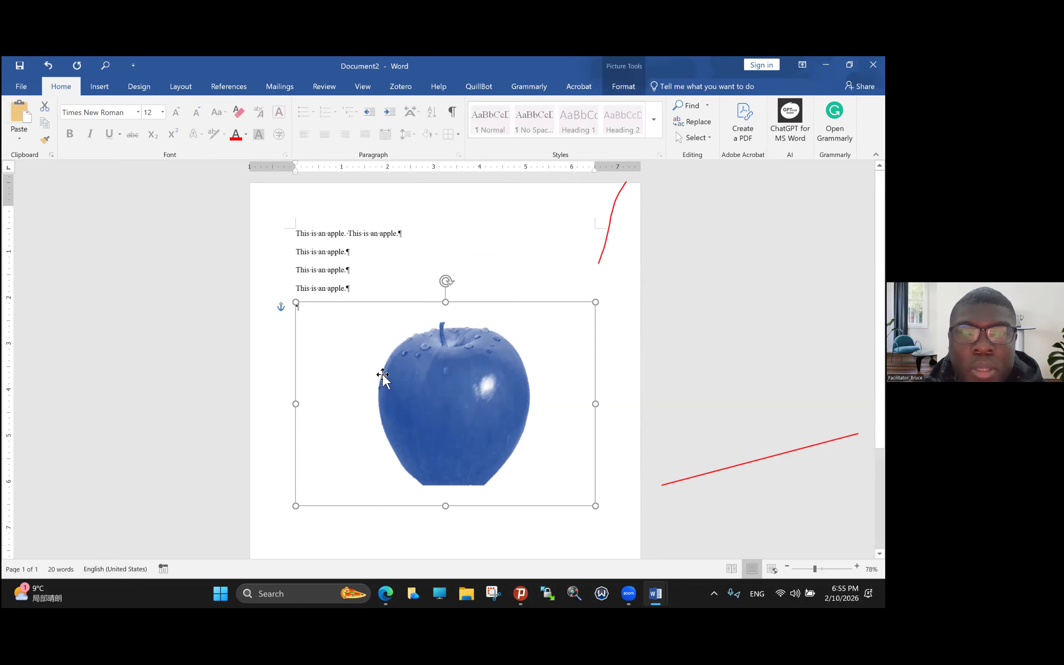
scroll(382, 373, "down", 3)
right_click(352, 410)
left_click(299, 252)
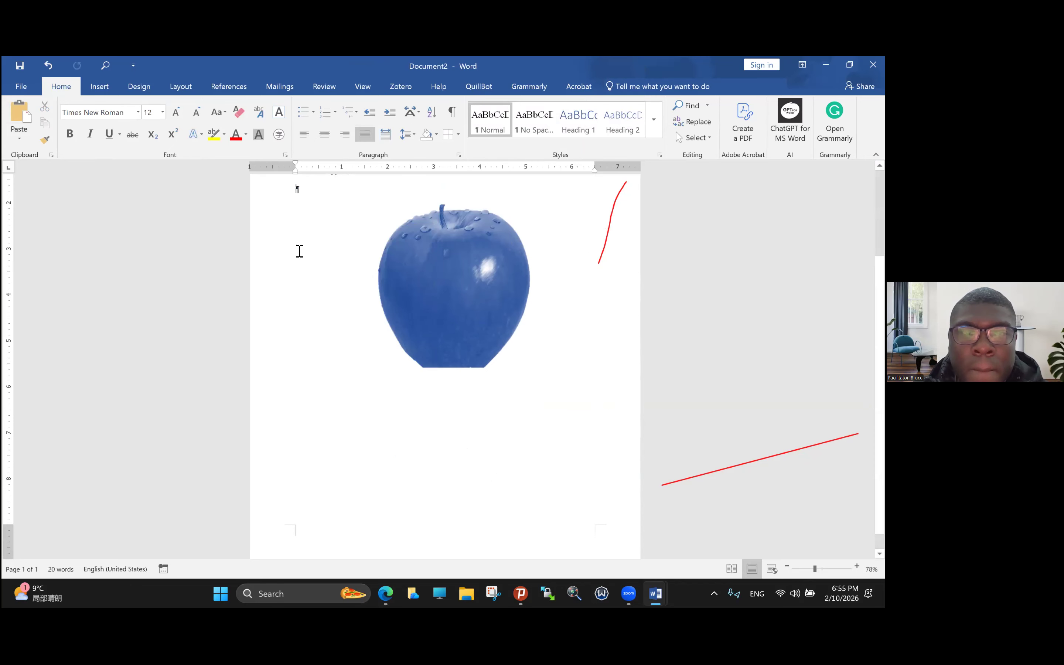
key("ctrl+v")
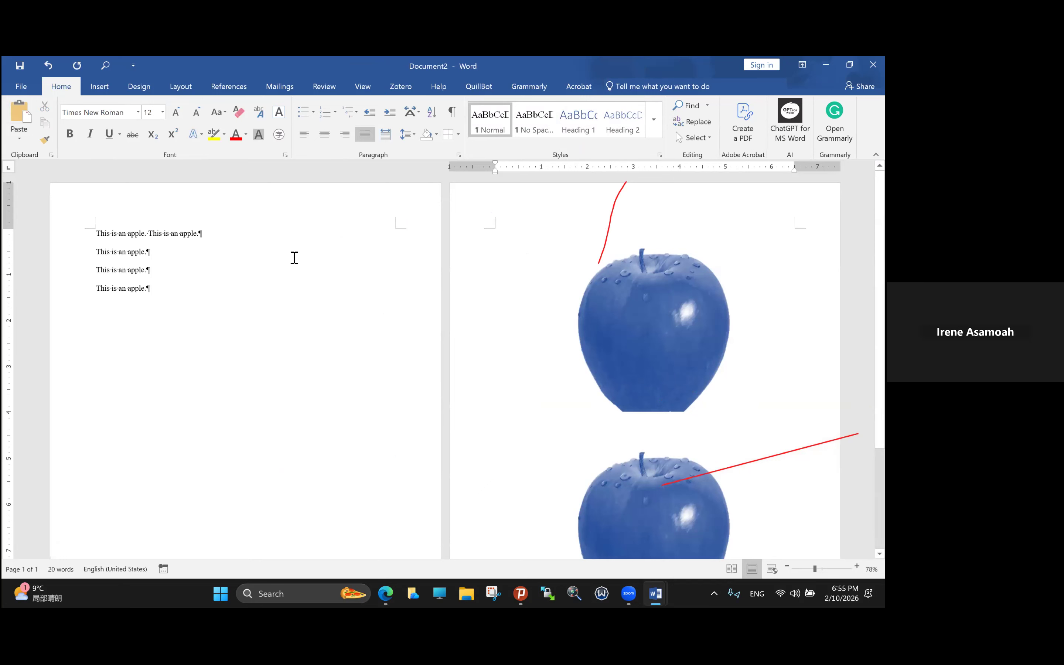
key("ctrl+z")
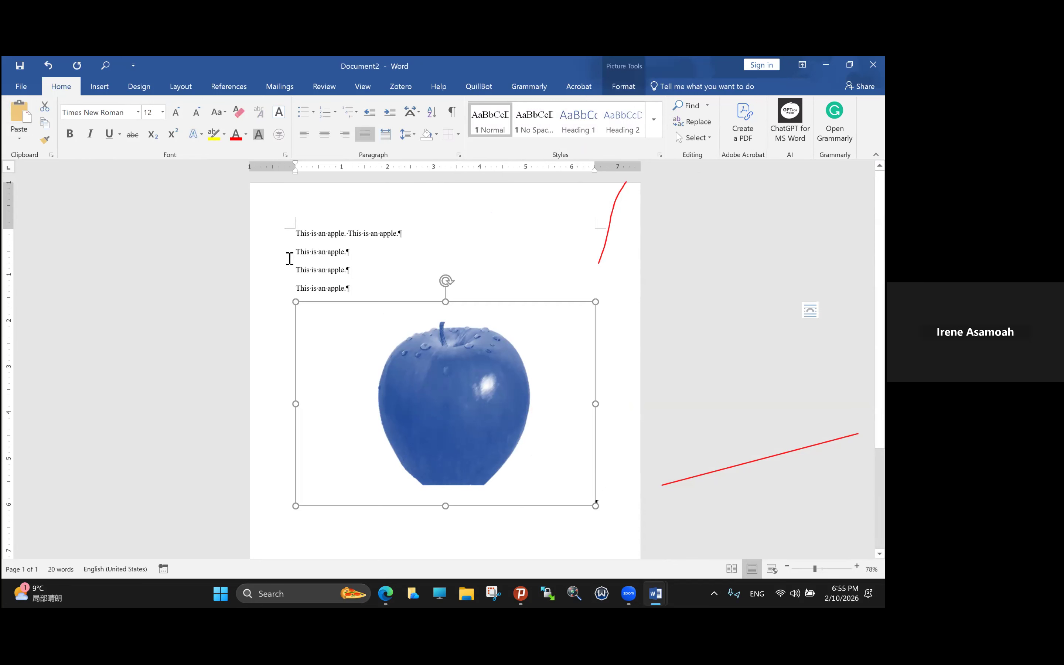
Join the five "This is an apple." sentences into a single line above the apple picture.
left_click(294, 253)
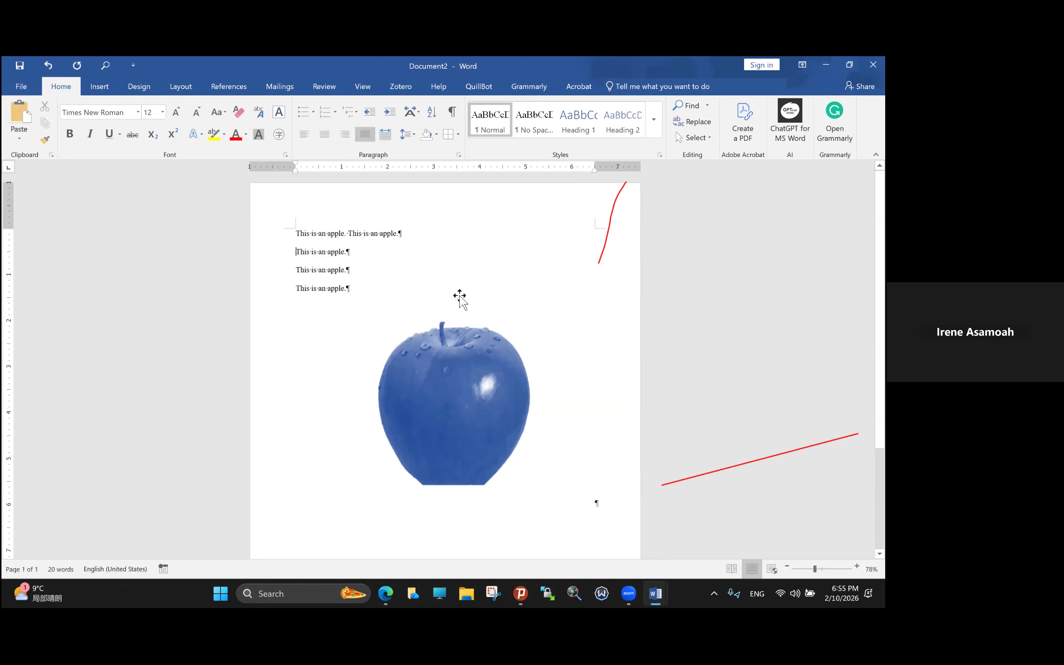
key("BackSpace")
key("Down")
key("Home")
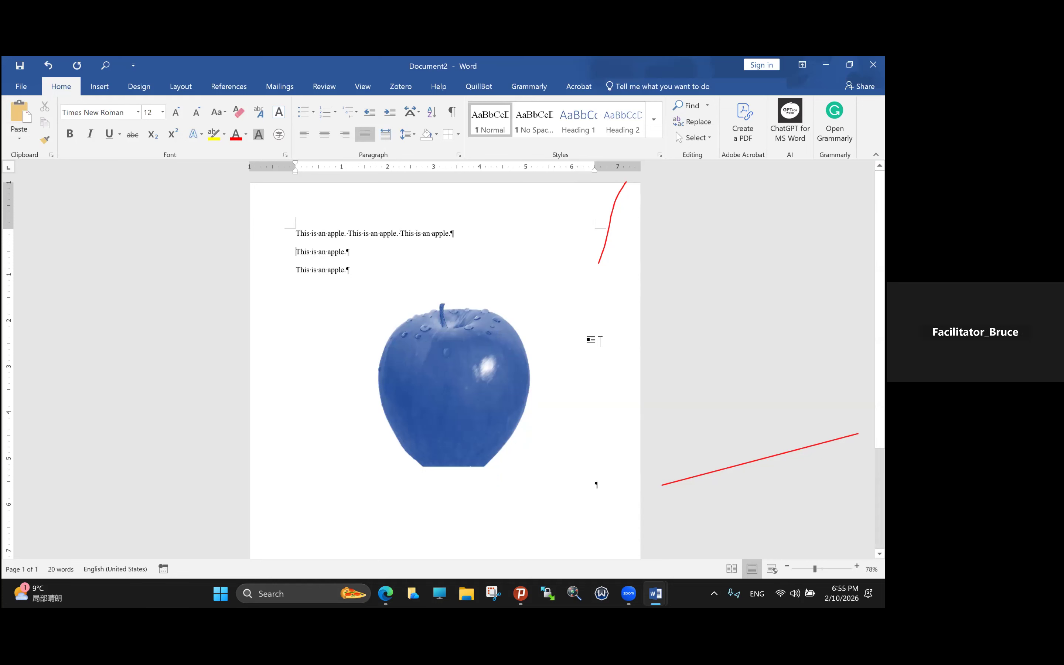
key("BackSpace")
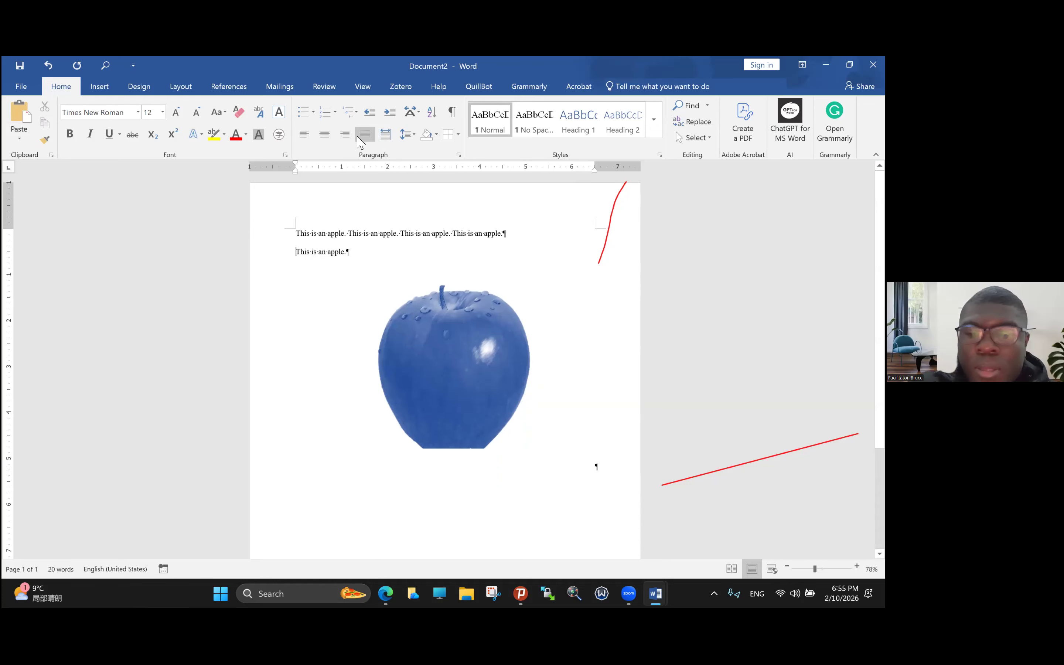
key("Down")
key("Home")
key("BackSpace")
Shrink the apple picture proportionally to about 2.97" high by 4.37" wide and center its paragraph.
left_click(398, 257)
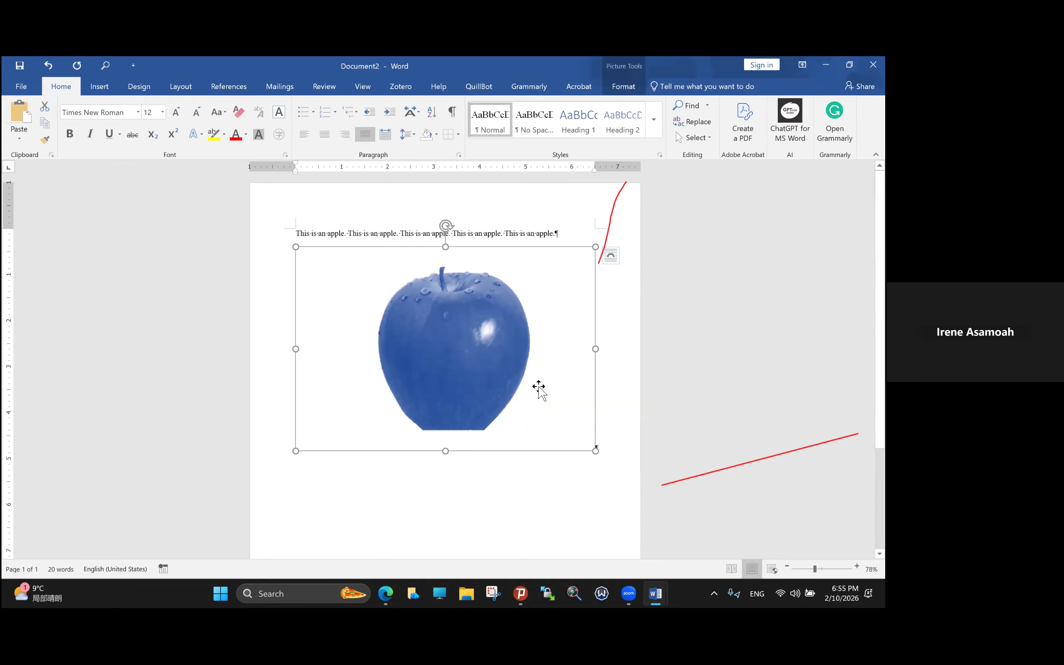
left_click_drag(596, 450, 497, 383)
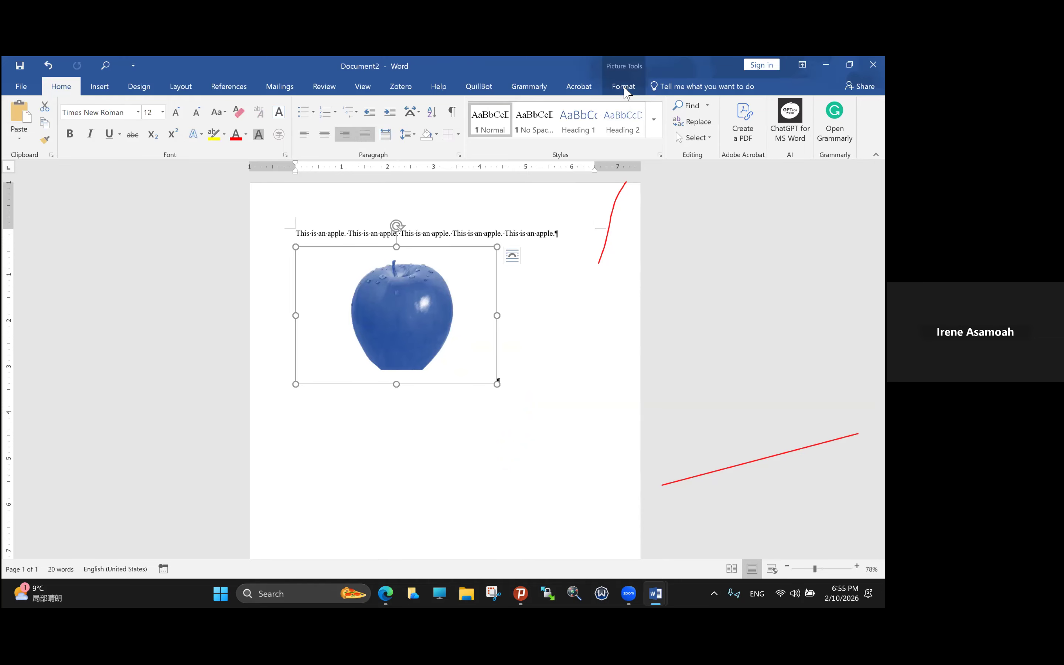
key("ctrl+e")
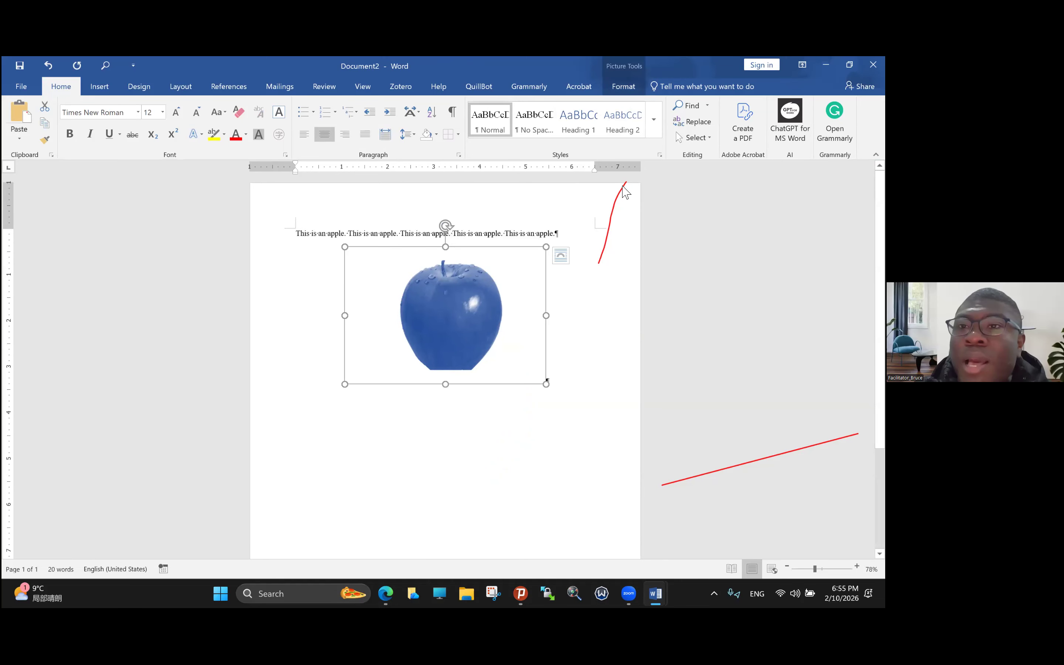
Apply Top and Bottom text wrapping to the apple picture and switch it to Behind Text.
left_click(623, 86)
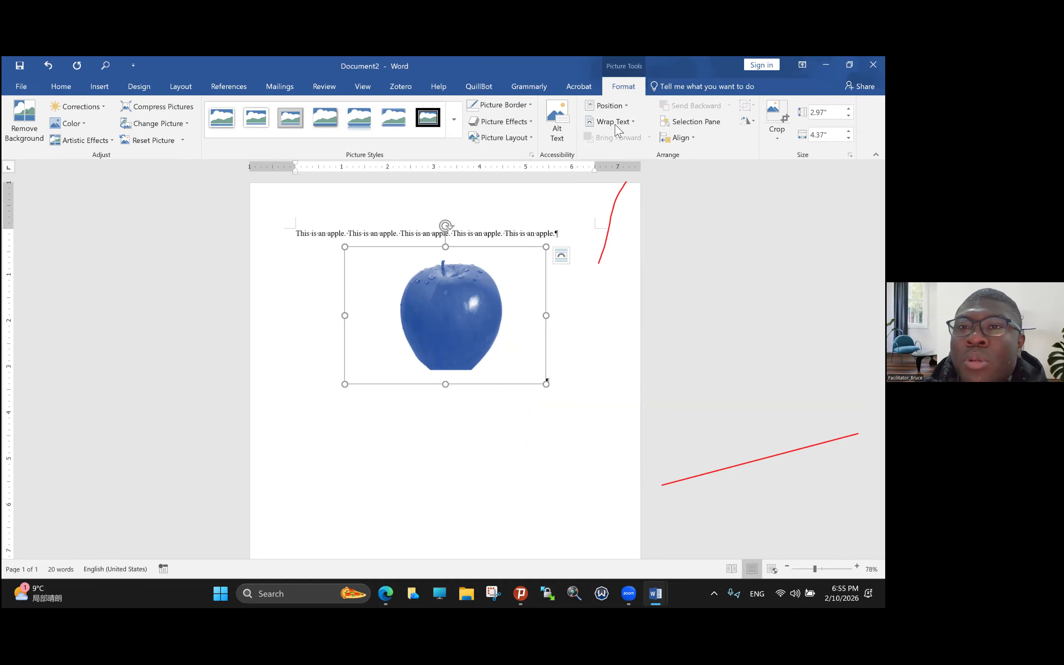
left_click(612, 121)
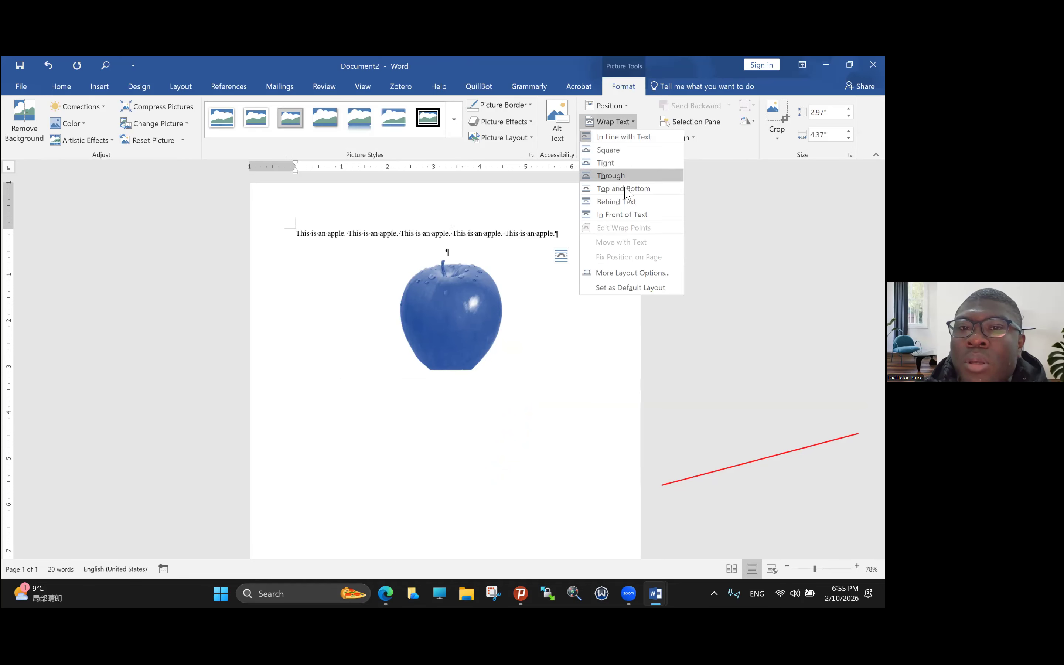
left_click(628, 203)
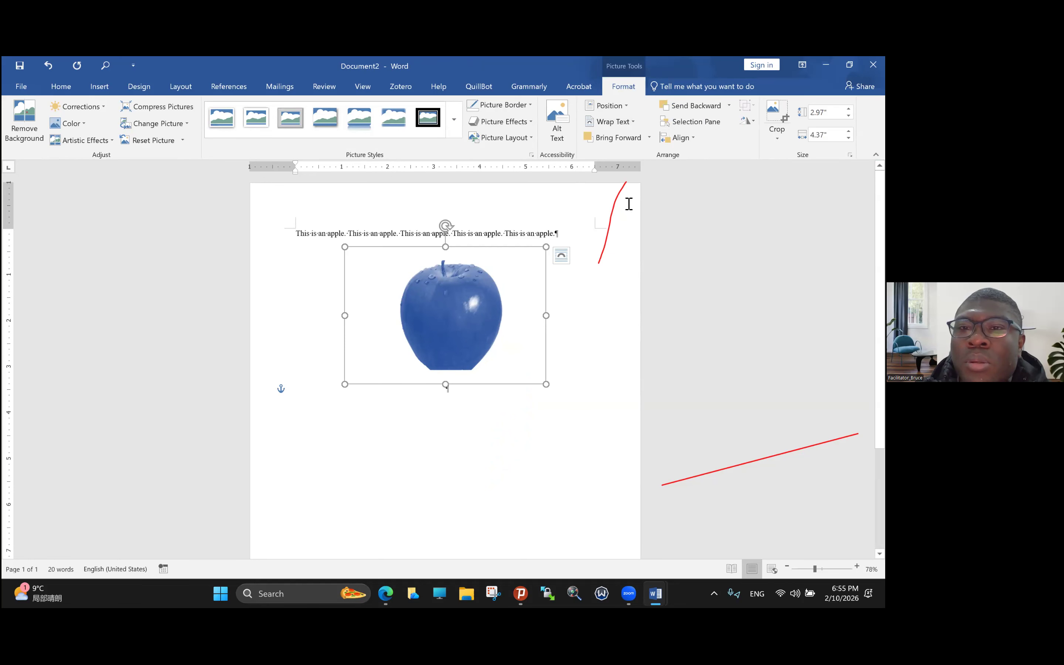
left_click(612, 122)
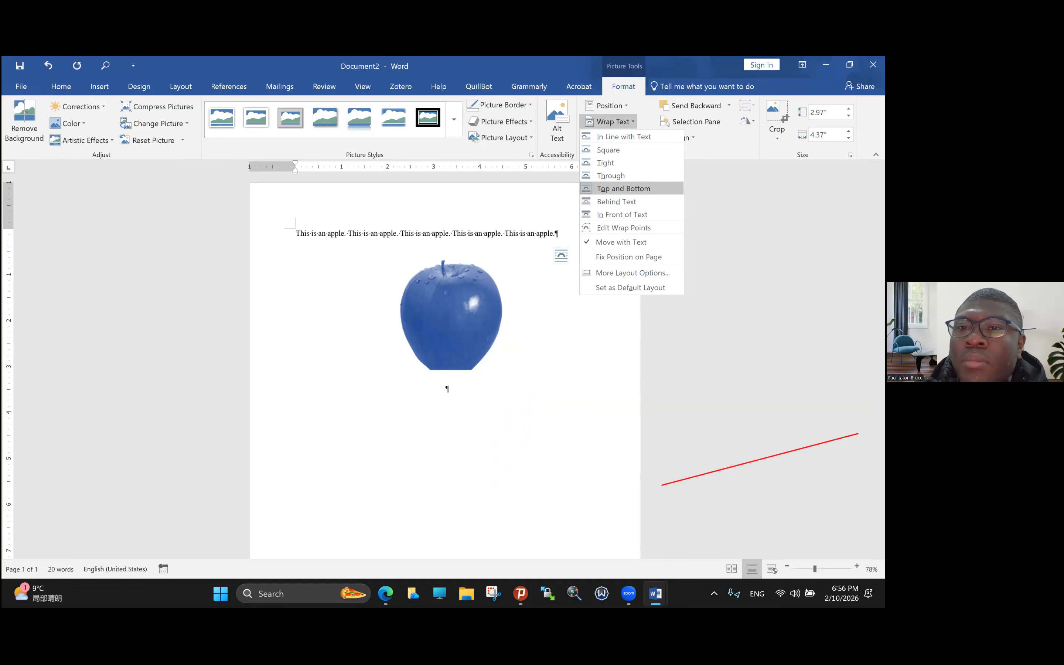
key("Return")
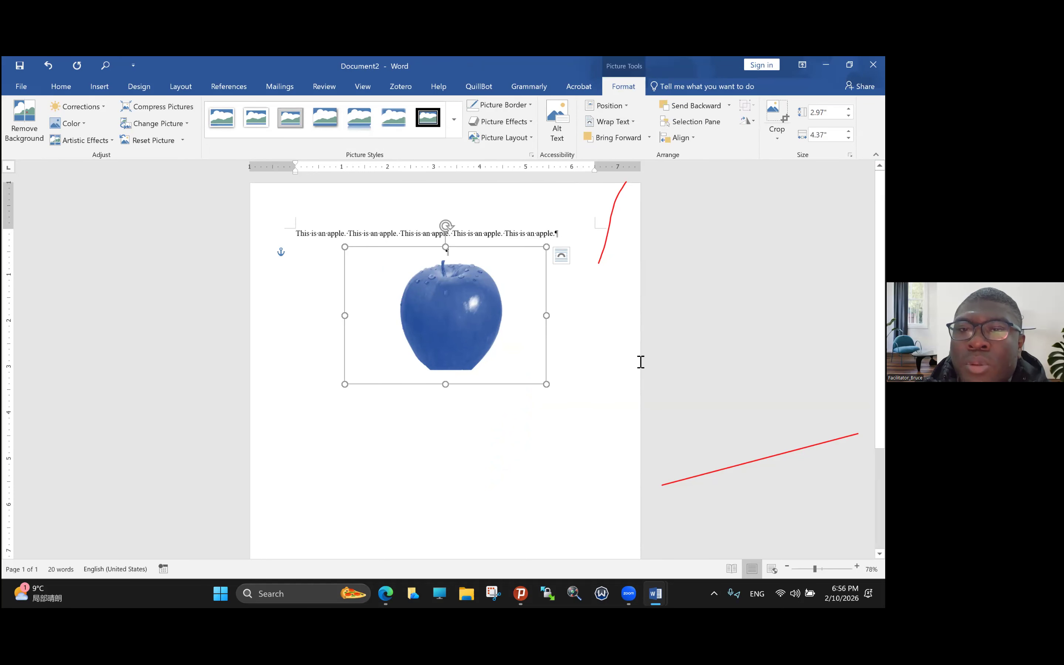
Append a run of more than 100 "s" letters to the last sentence so the text fills further lines.
key("Escape")
type("fssssssssssssssssssssssssssssssssssssssssssssssssssssssssssssssssssssssssssssssssssssssssssssssssssssssssssss")
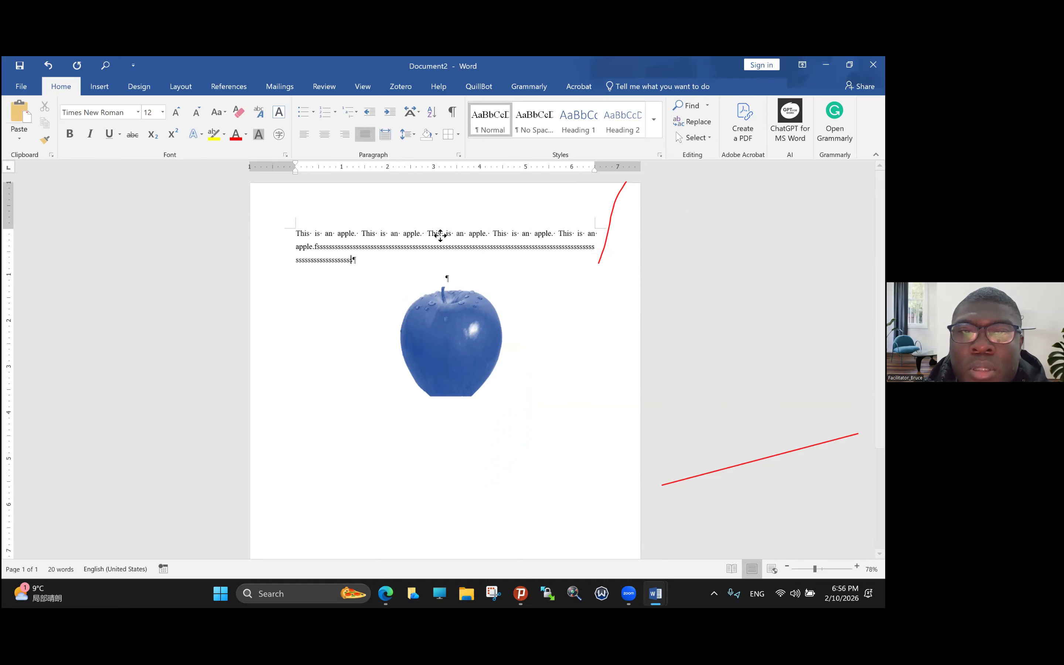
type("ssss")
Try moving the apple picture up over the text and set its wrapping to Through.
left_click_drag(448, 337, 449, 227)
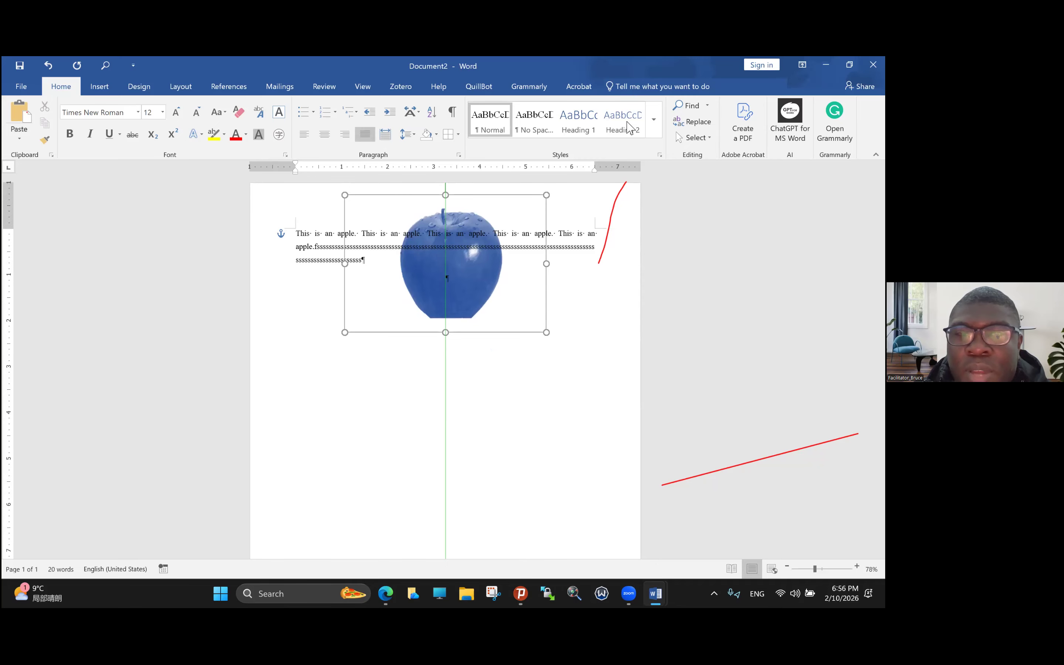
left_click_drag(628, 184, 606, 188)
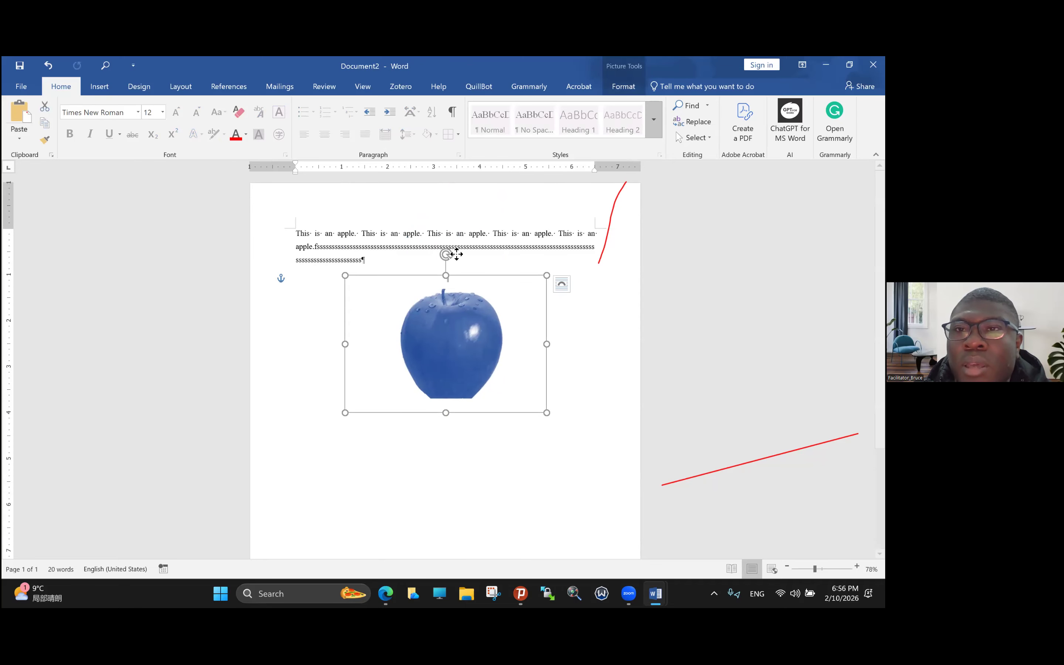
left_click(623, 86)
left_click(609, 122)
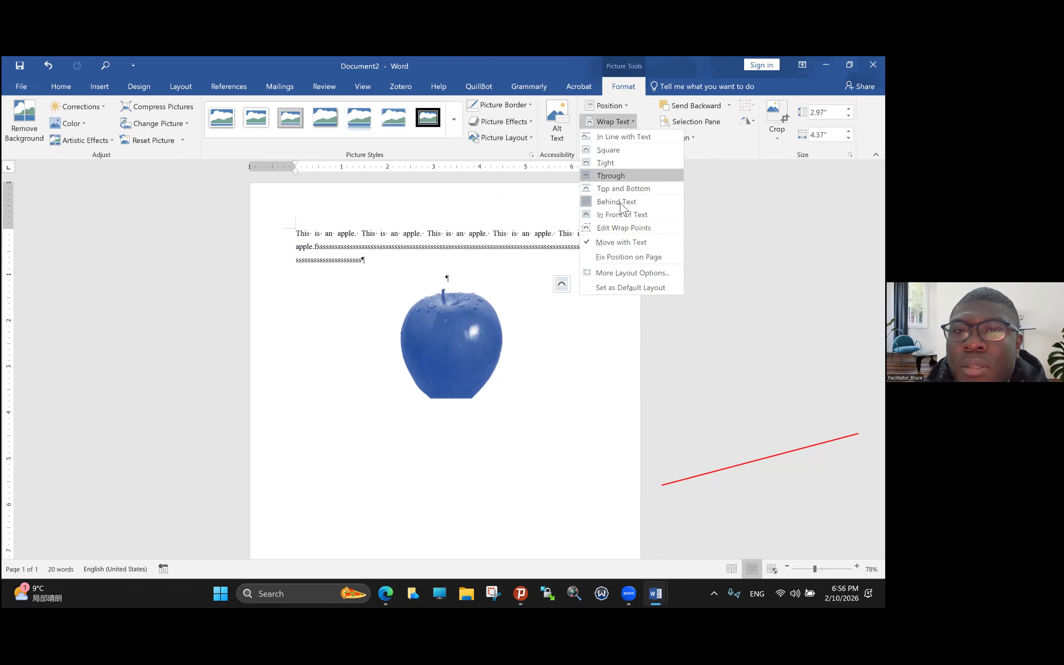
left_click(616, 176)
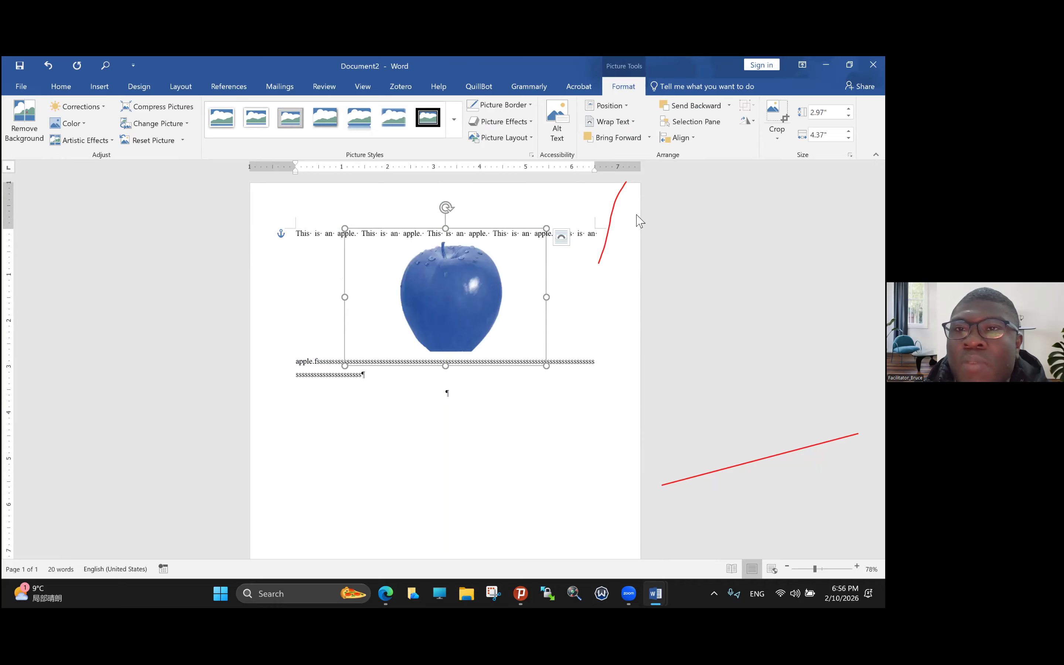
Review the apple picture's position and wrapping options and shift the picture slightly to the left.
left_click(609, 105)
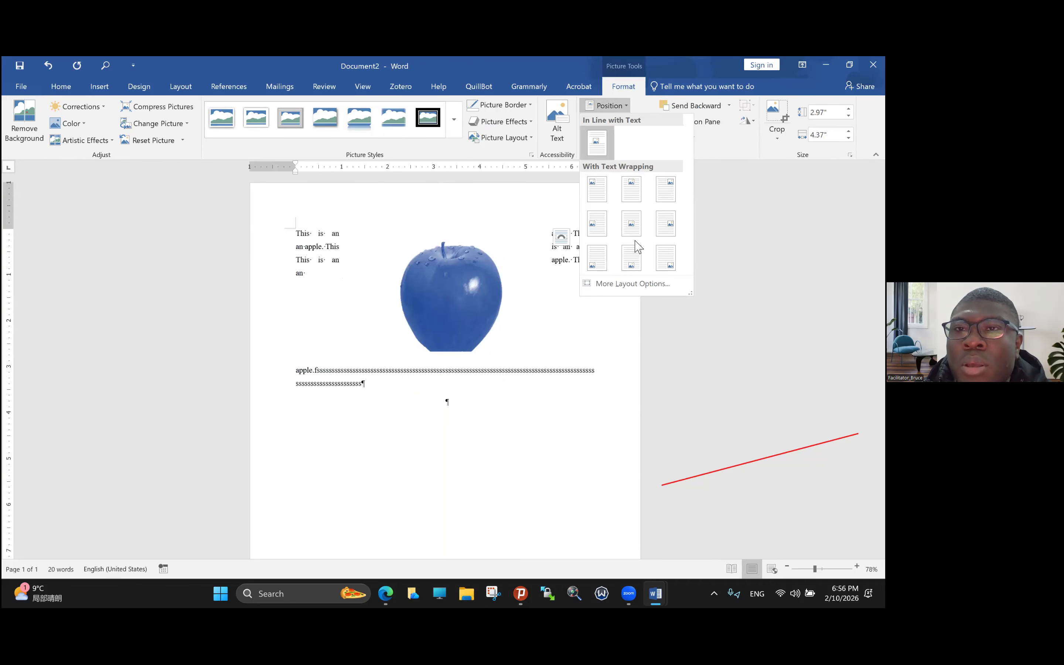
left_click(612, 105)
left_click(616, 121)
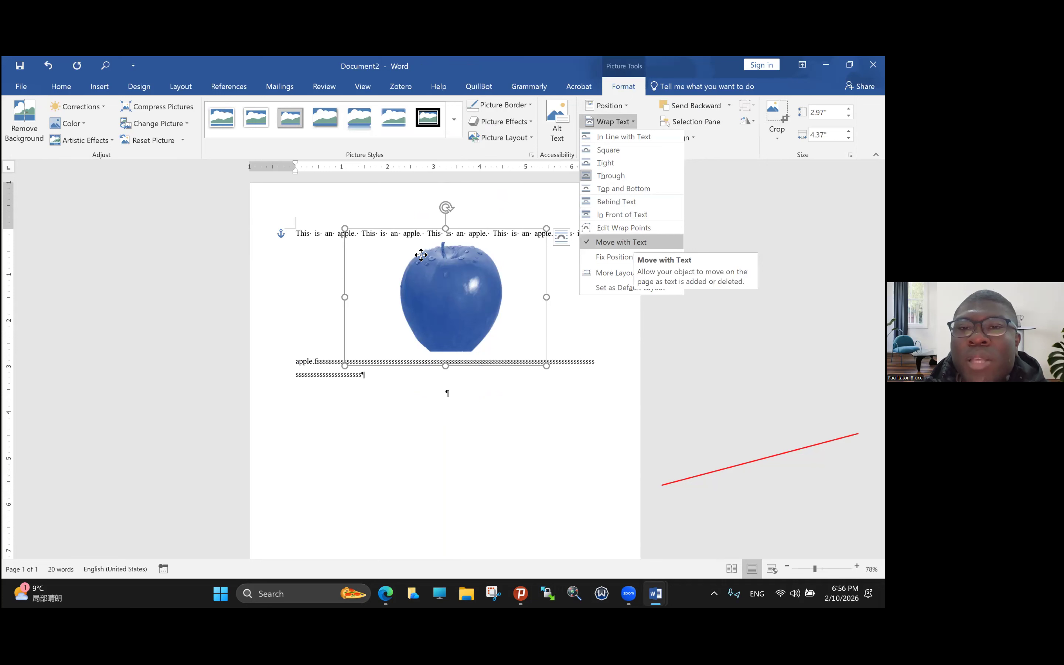
left_click(391, 238)
mouse_move(391, 240)
left_mouse_down()
mouse_move(355, 233)
mouse_move(480, 241)
mouse_move(381, 240)
left_mouse_up()
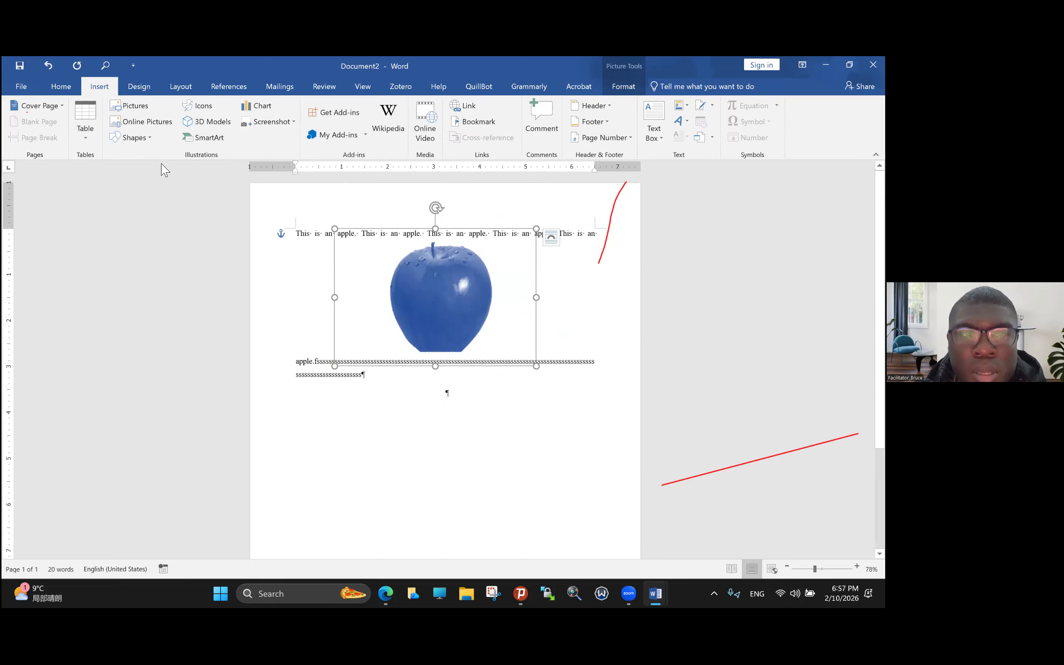
Clear the document by deleting all the sample text together with the apple picture.
left_click(154, 175)
key("ctrl+a")
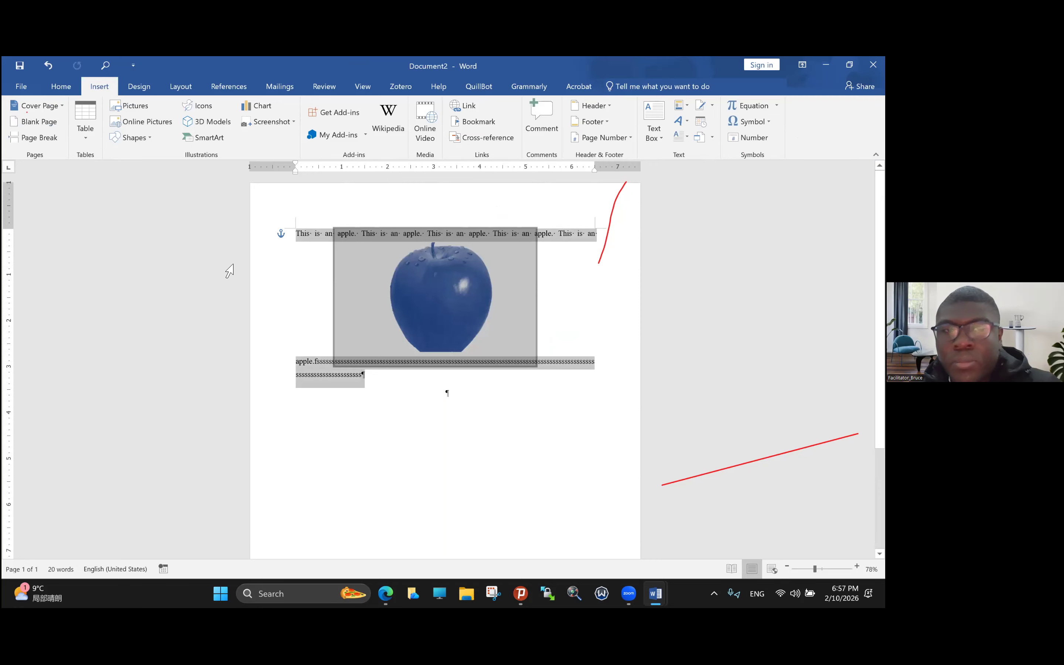
key("Delete")
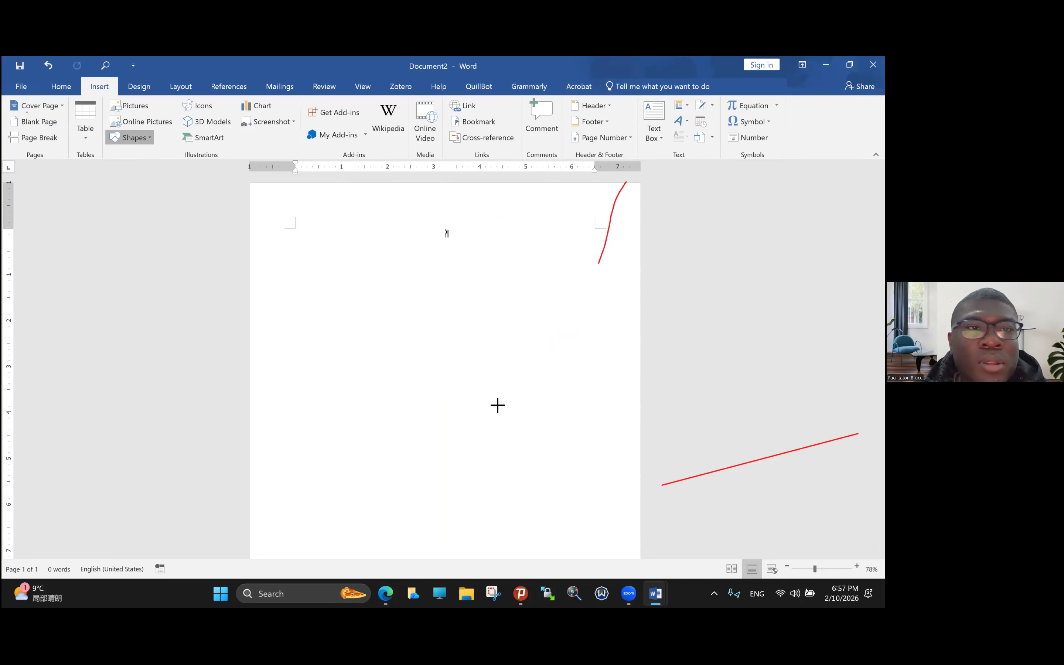
Draw a triangle shape about 3.15" wide and 2.56" high and move it near the horizontal center of the page.
left_click(131, 137)
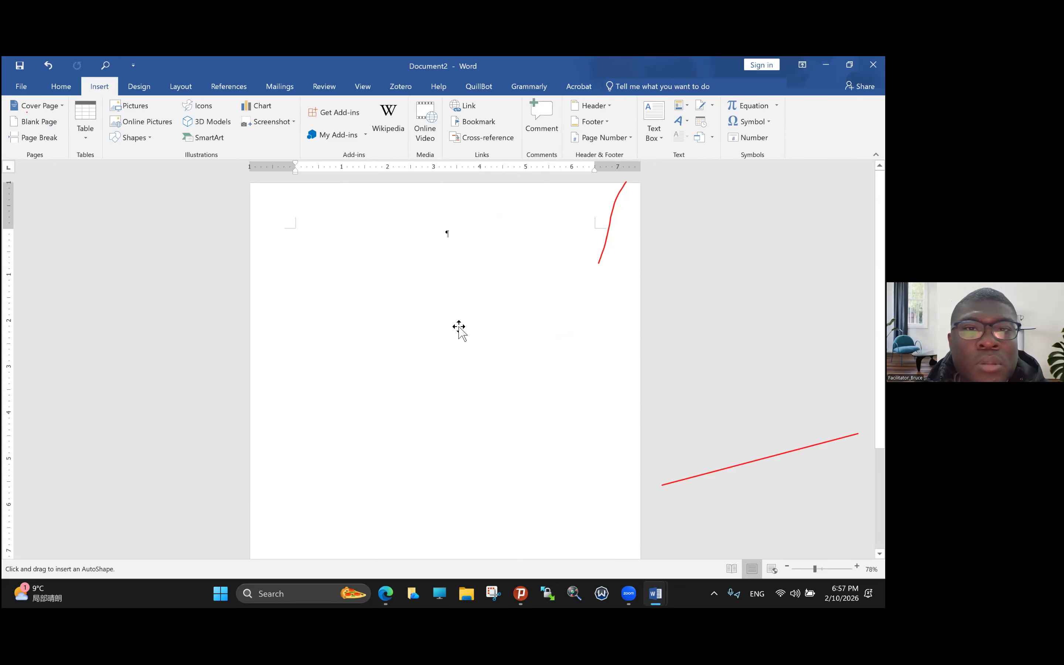
left_click_drag(417, 245, 561, 364)
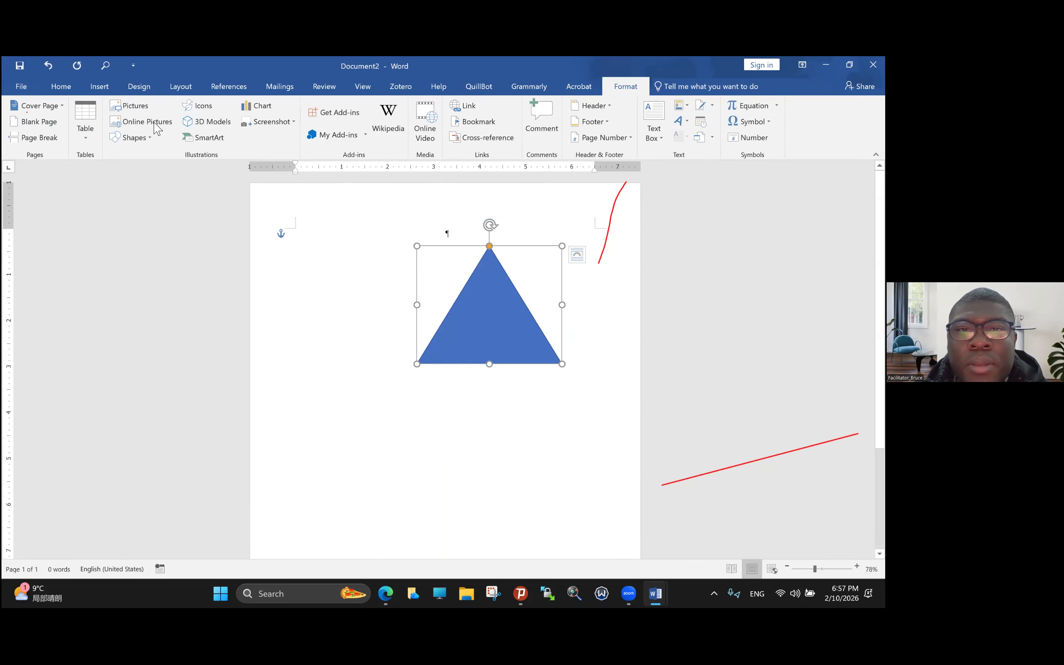
left_click_drag(490, 313, 439, 310)
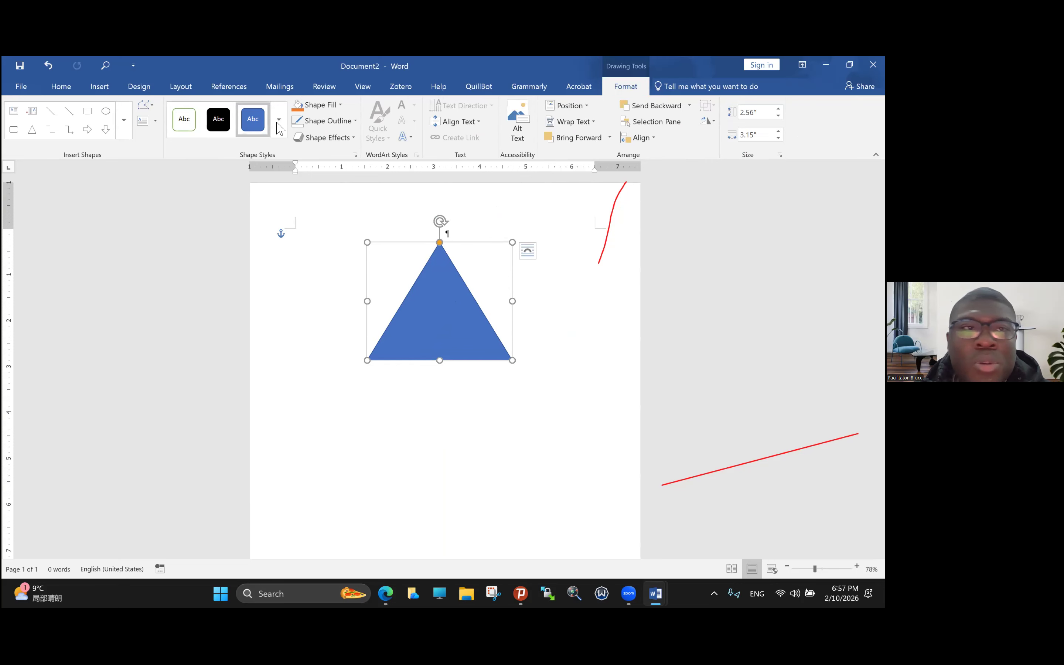
Examine the text box drawing options and the theme styles available for the triangle.
left_click(155, 121)
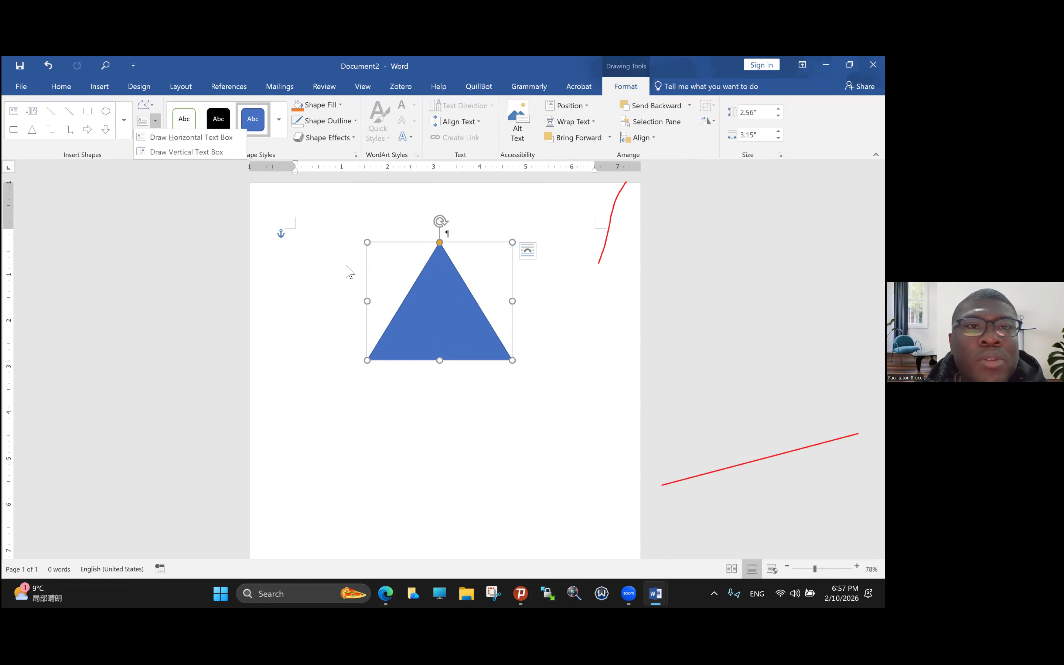
left_click(279, 119)
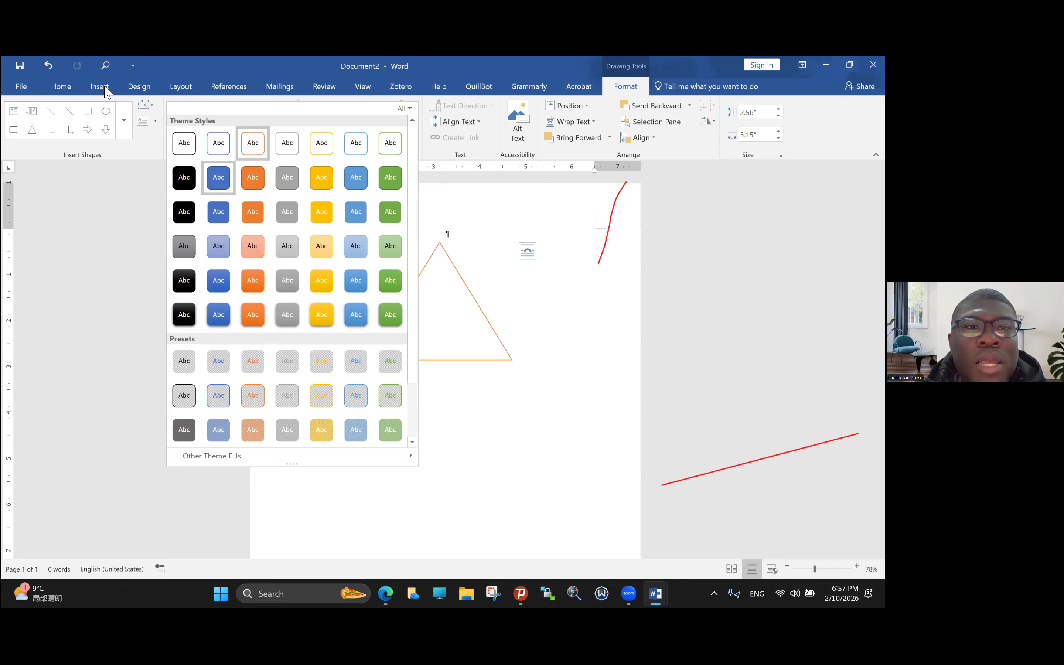
left_click(149, 138)
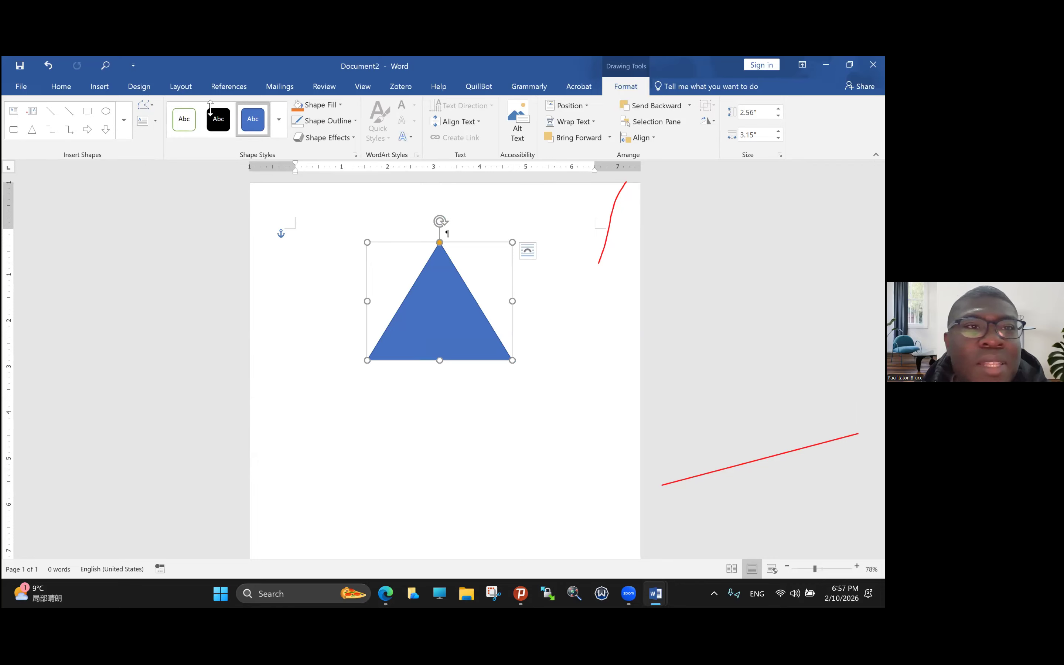
Insert the target-with-arrow icon from the Analytics category and delete the triangle.
left_click(100, 87)
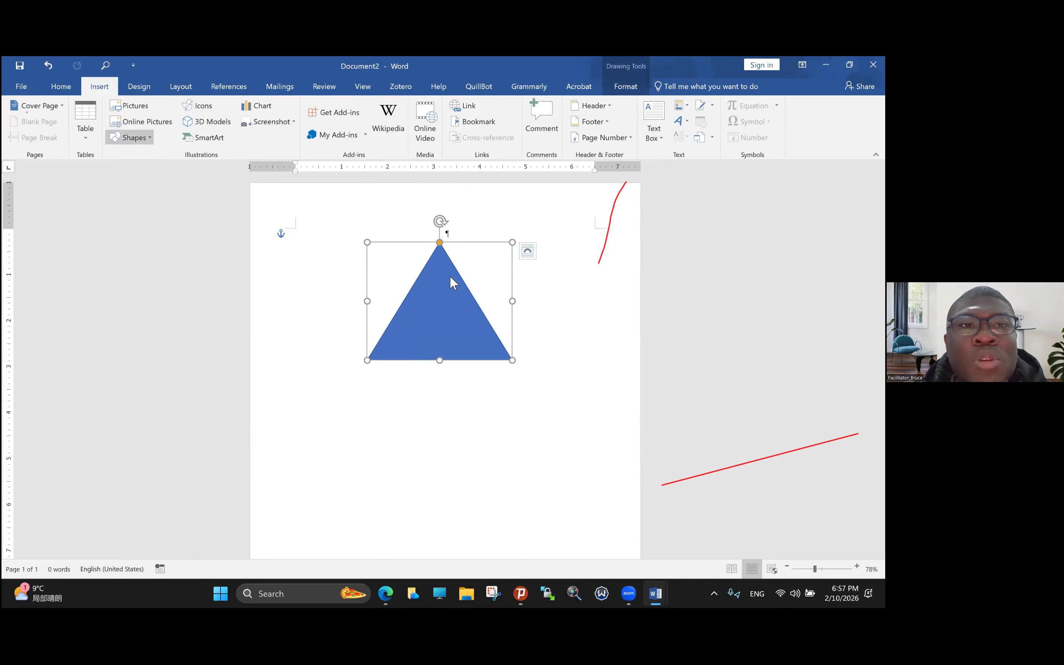
left_click(198, 106)
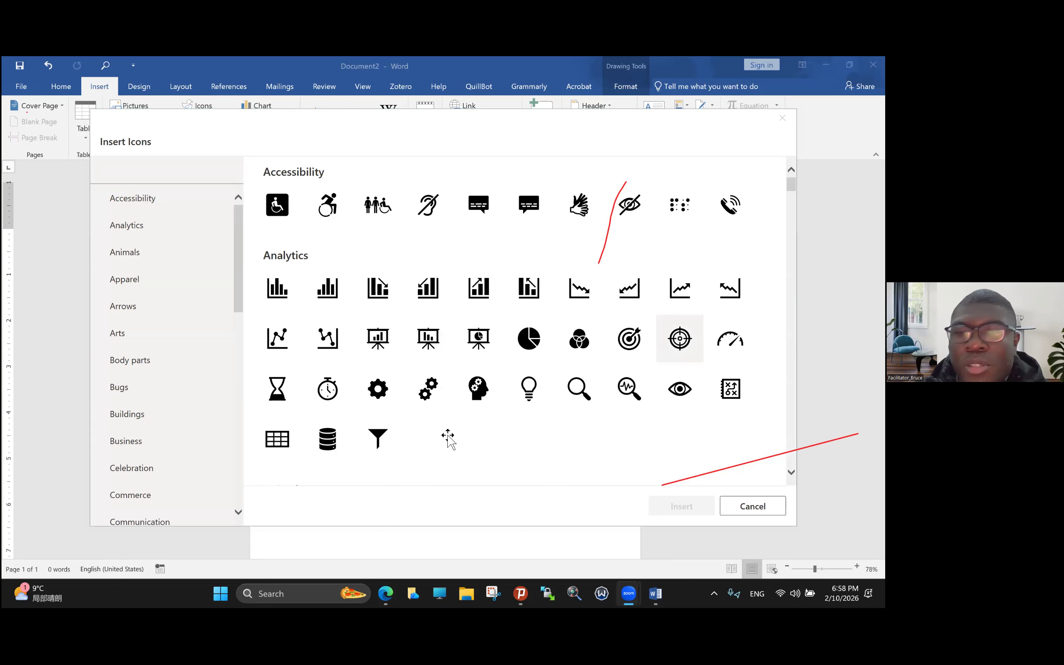
left_click(630, 338)
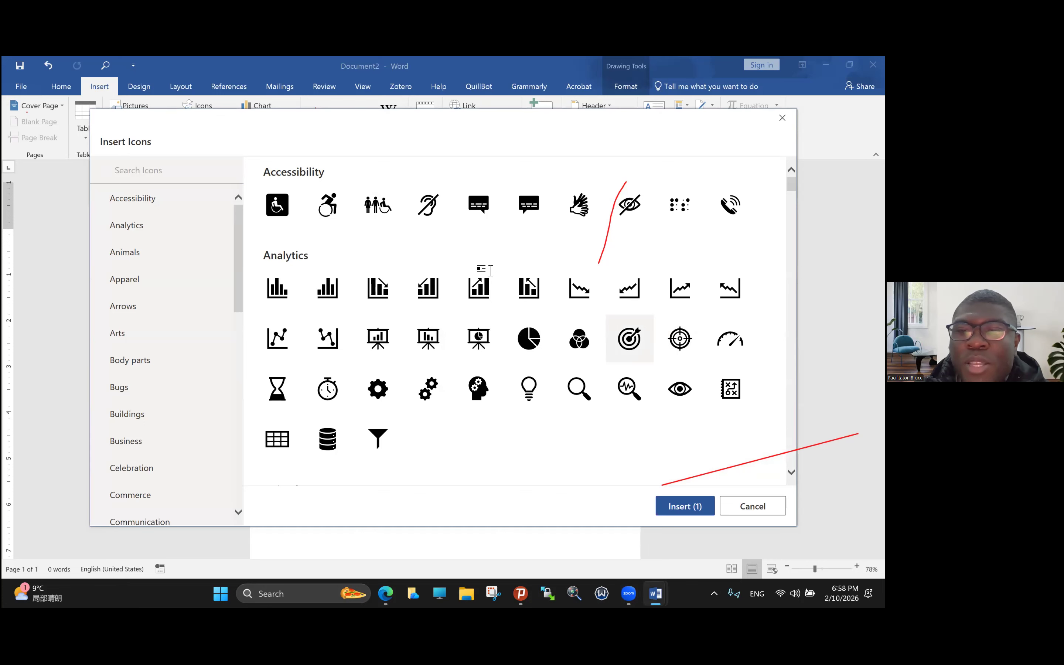
key("Return")
left_click_drag(439, 316, 440, 436)
key("Delete")
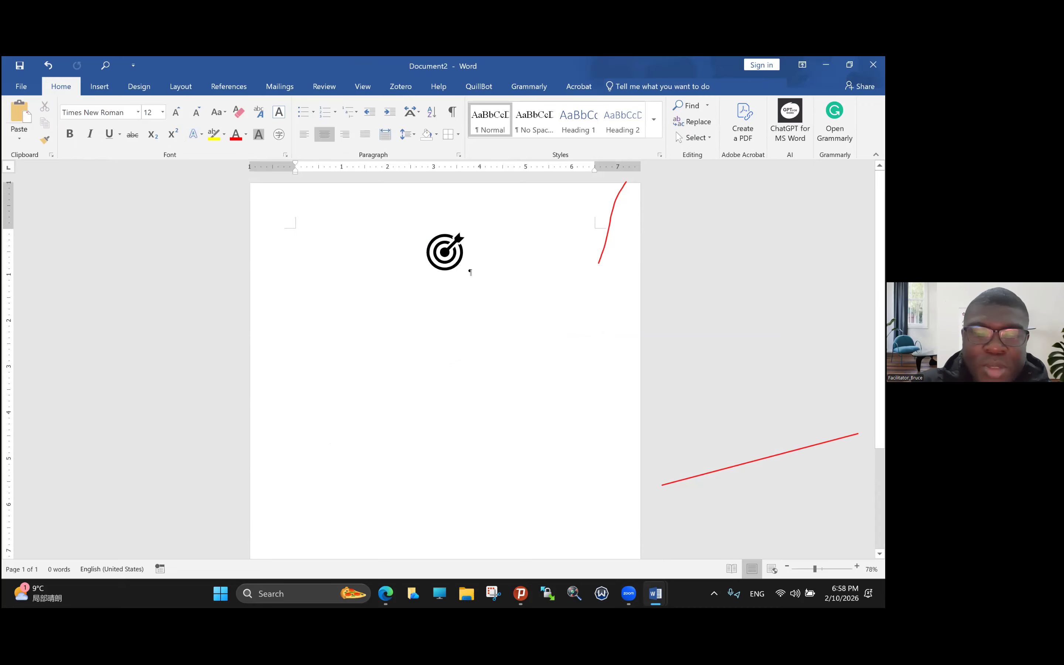
Enter the text "Focus of the study." directly after the target icon, correcting the misspelled word.
type("Focuus of the")
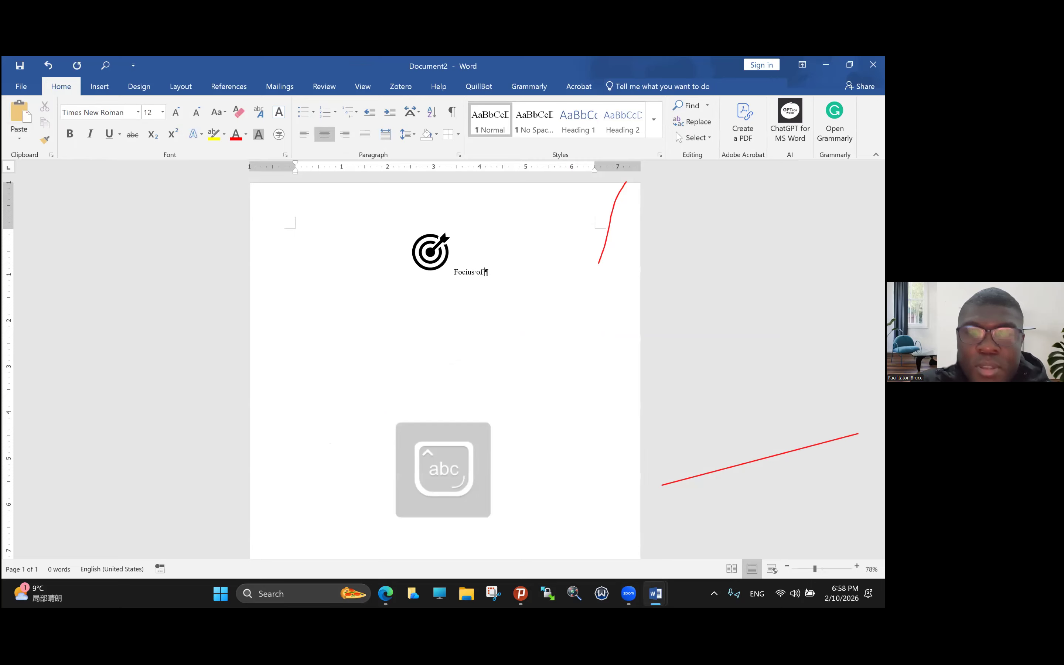
key("BackSpace")
key("BackSpace")
key("BackSpace")
key("BackSpace")
key("BackSpace")
key("BackSpace")
key("BackSpace")
key("BackSpace")
key("BackSpace")
key("BackSpace")
type("us of the study.")
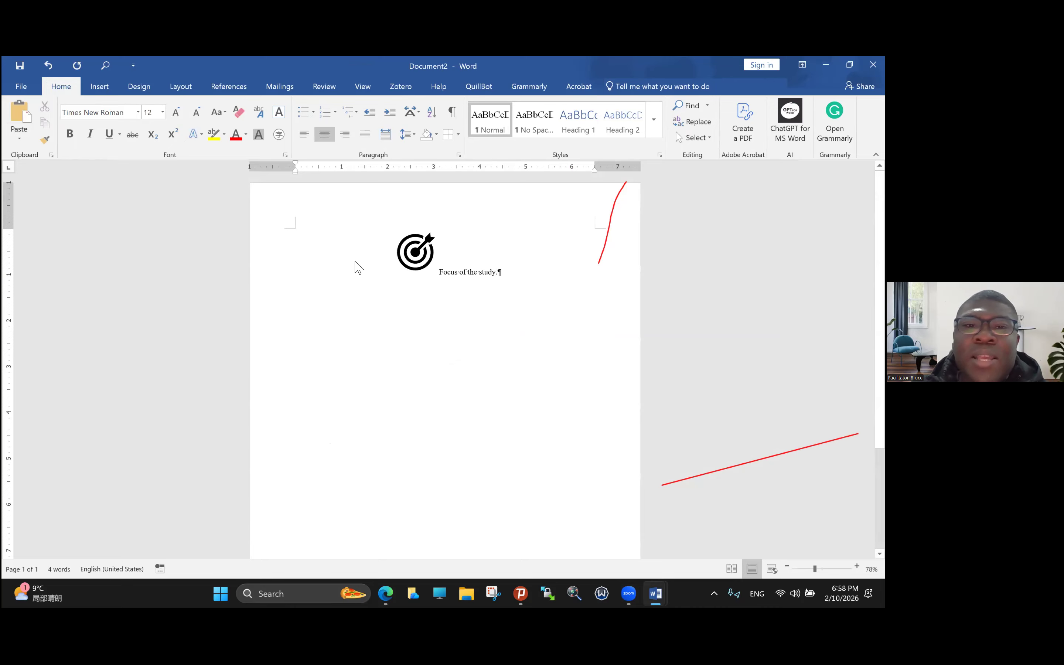
Justify the paragraph containing the target icon and its "Focus of the study." text.
key("F2")
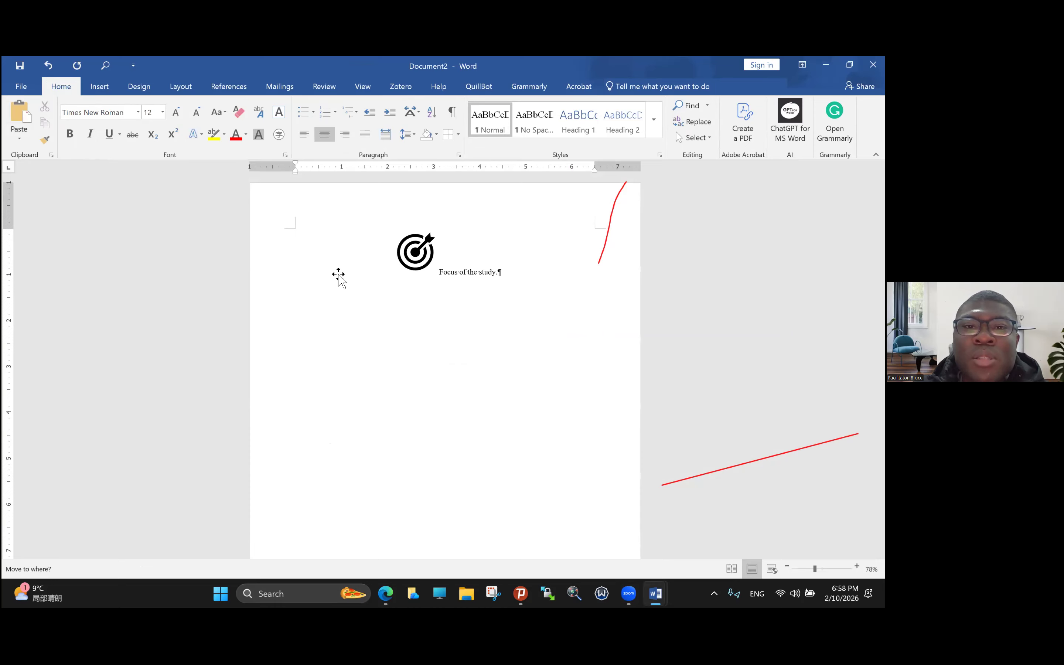
left_click(338, 274)
key("ctrl+a")
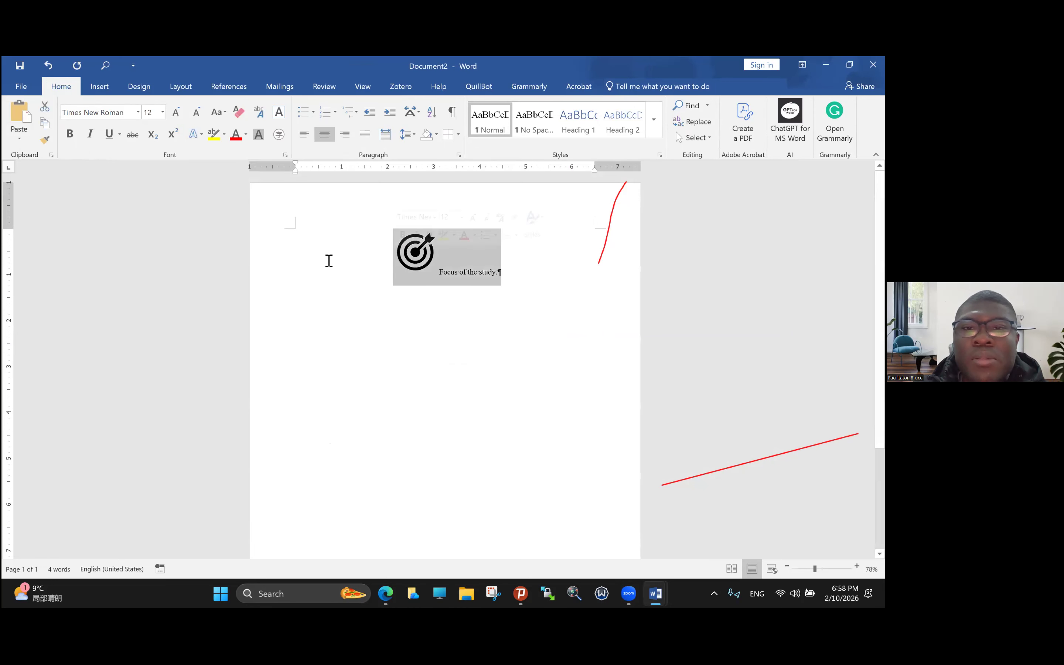
key("ctrl+j")
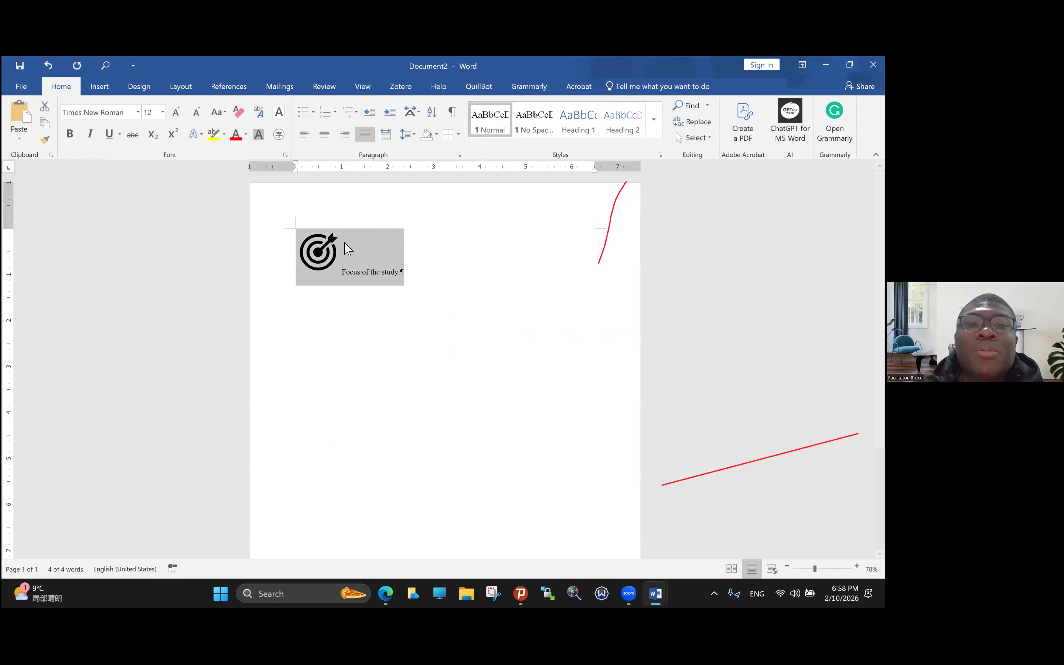
Shrink the target icon to about 0.7" wide and set its text wrapping to Tight.
left_click(343, 247)
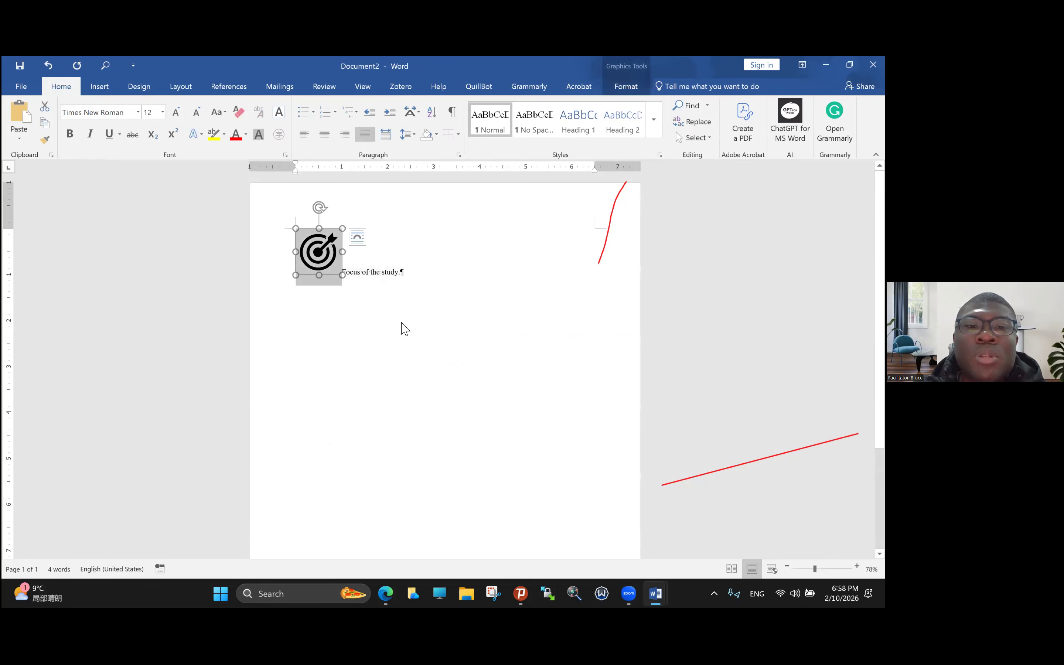
key("ctrl+z")
key("ctrl+z")
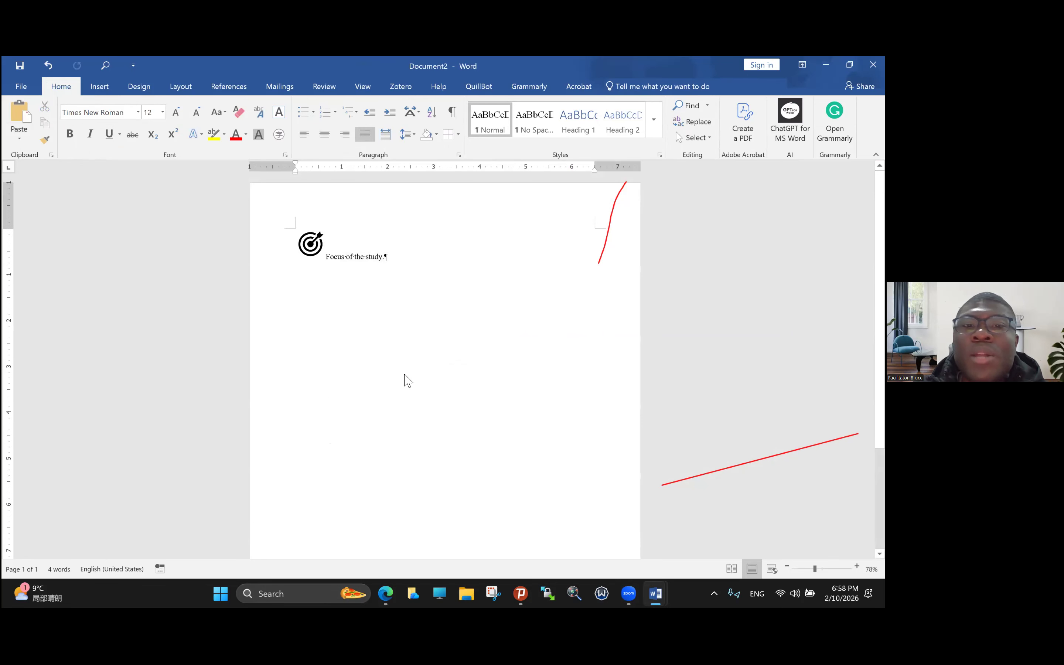
key("ctrl+z")
left_click(341, 236)
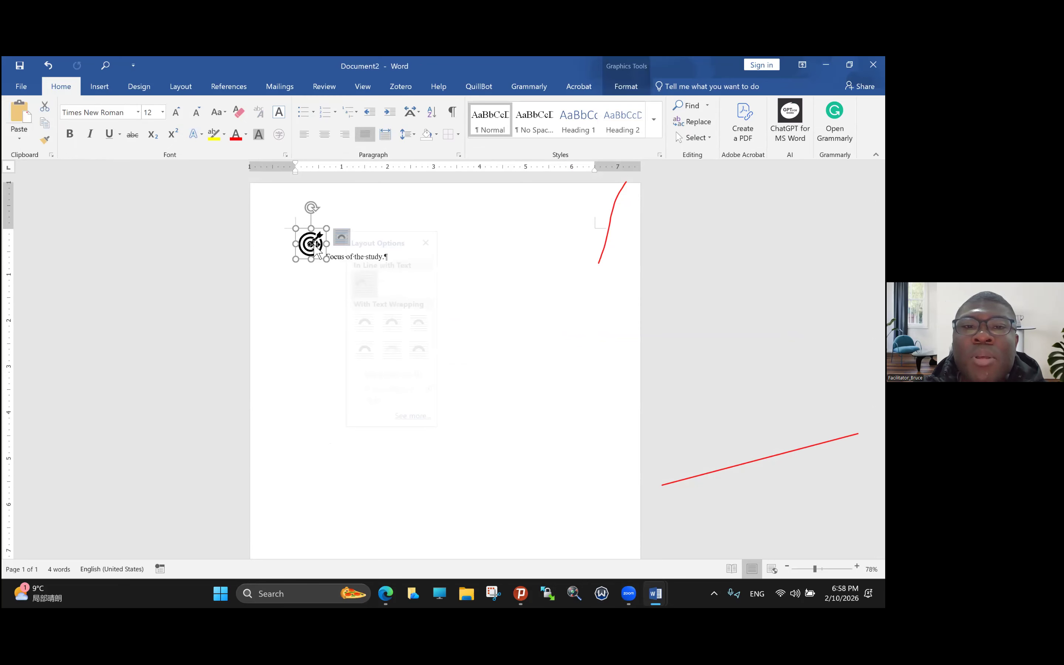
left_click(399, 322)
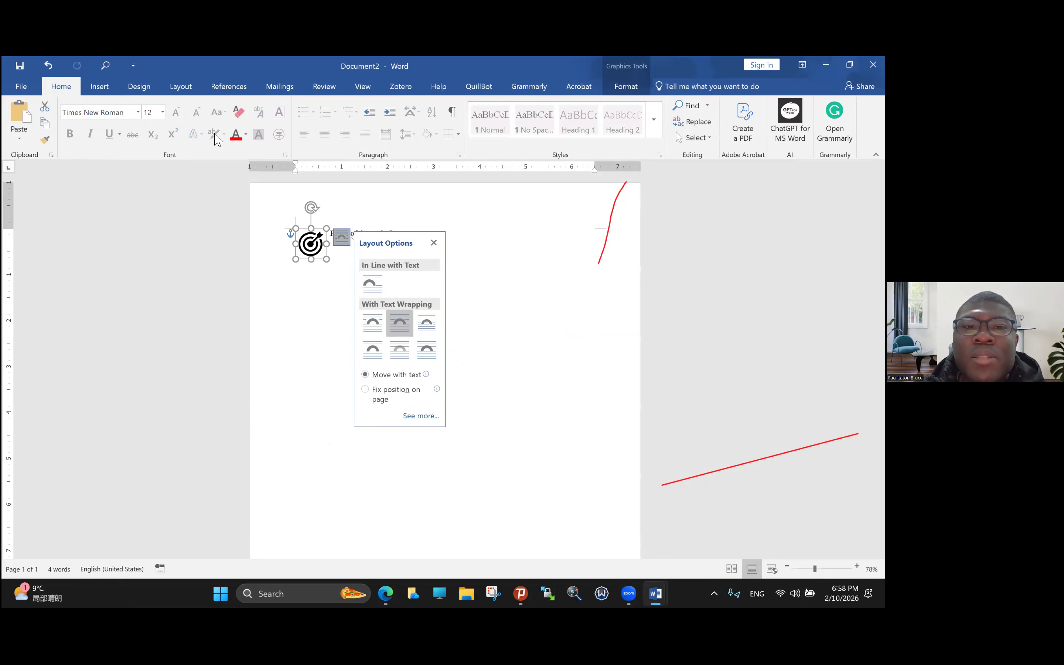
key("Escape")
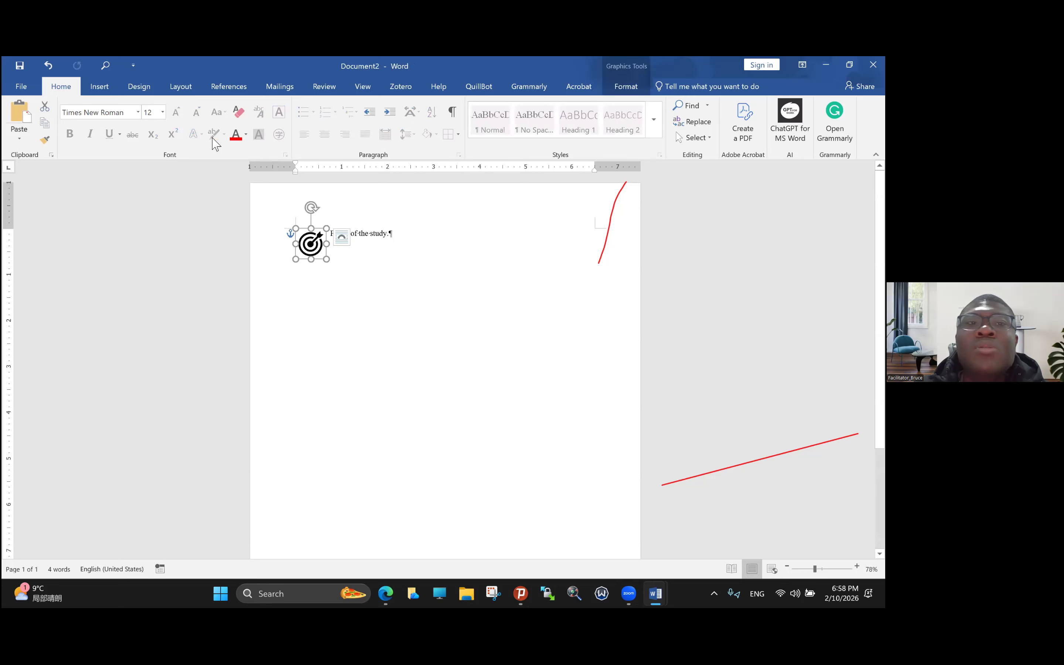
Insert a List SmartArt graphic made of three stacked blue bars with text boxes.
left_click(99, 87)
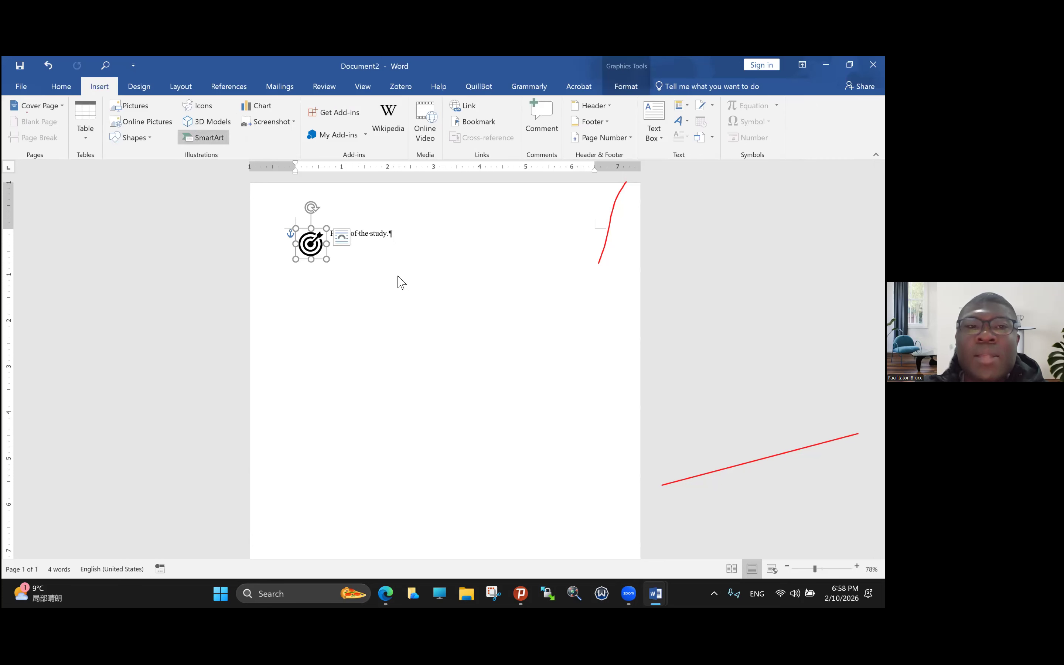
left_click(203, 137)
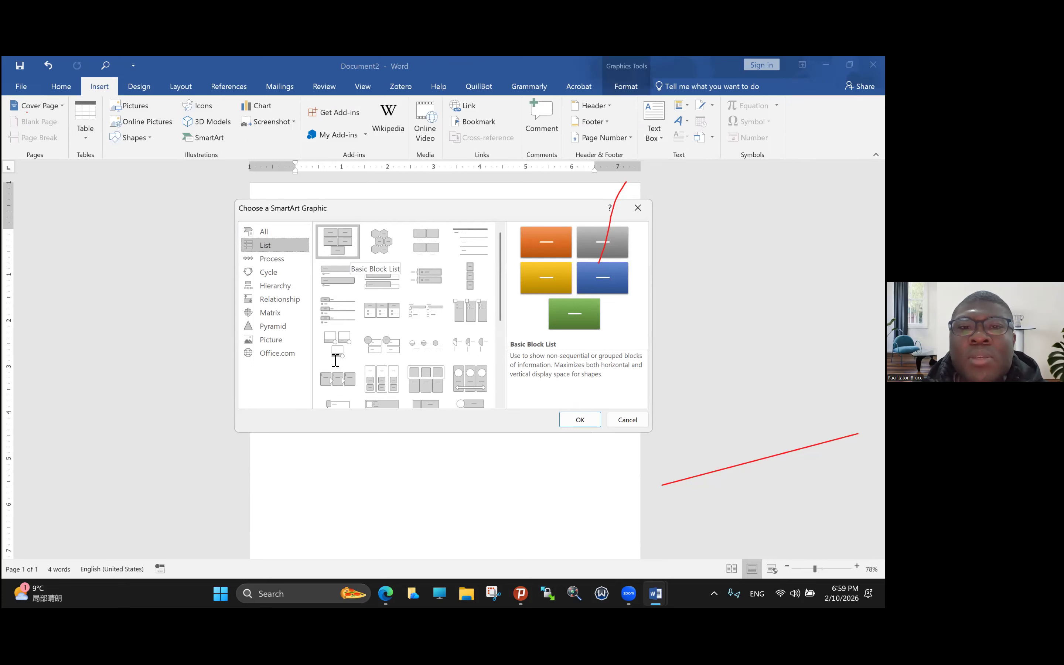
left_click(580, 419)
Enter "Step 1. Research Design" in the first bar of the SmartArt list.
scroll(338, 358, "down", 1)
left_click(338, 359)
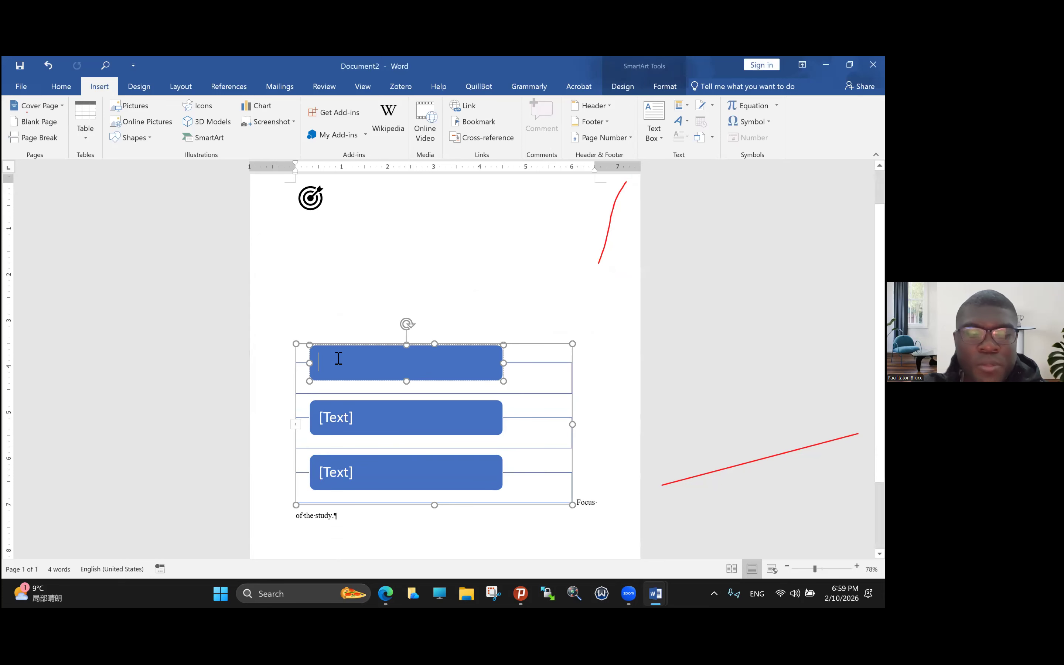
type("Step 1. Co")
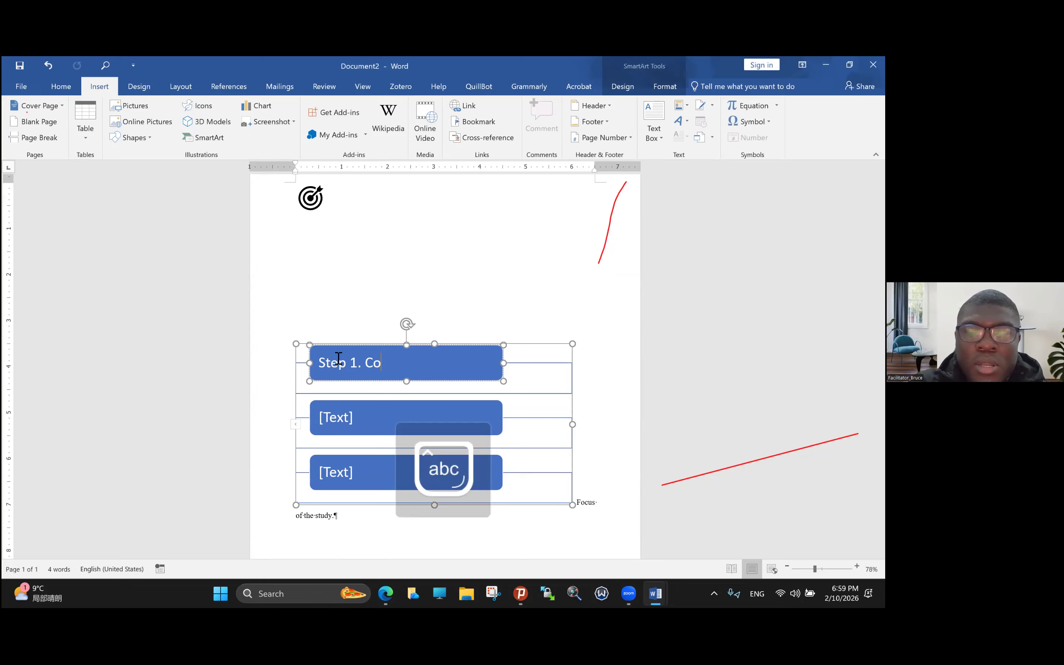
key("BackSpace")
key("BackSpace")
type("Research Design")
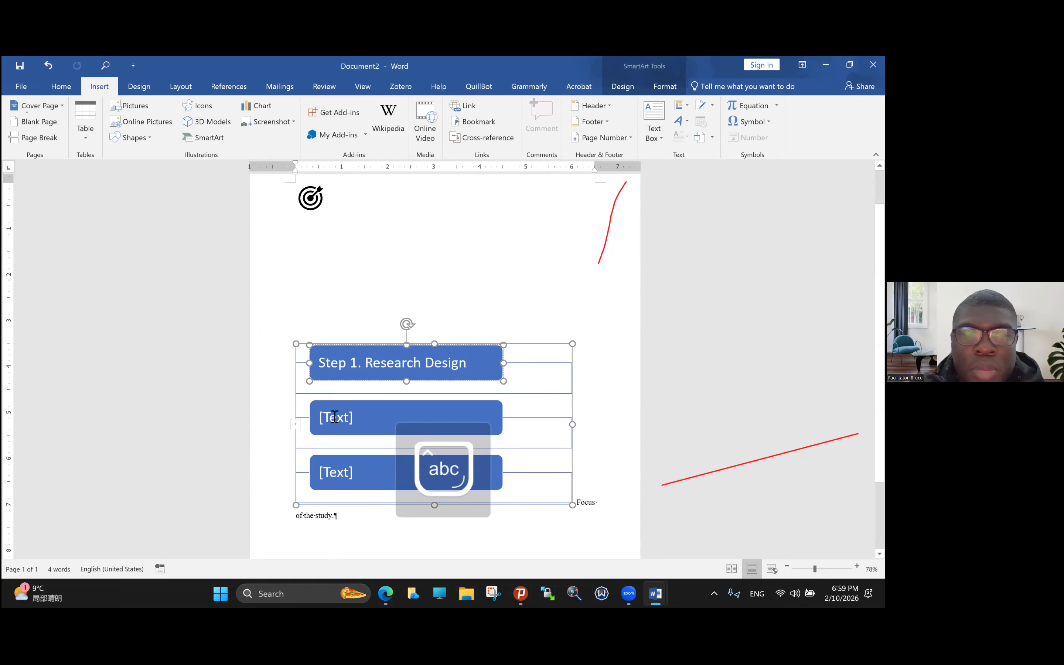
Enter "Step 2. Collection of Data" in the second bar of the SmartArt list.
left_click(335, 416)
key("Caps_Lock")
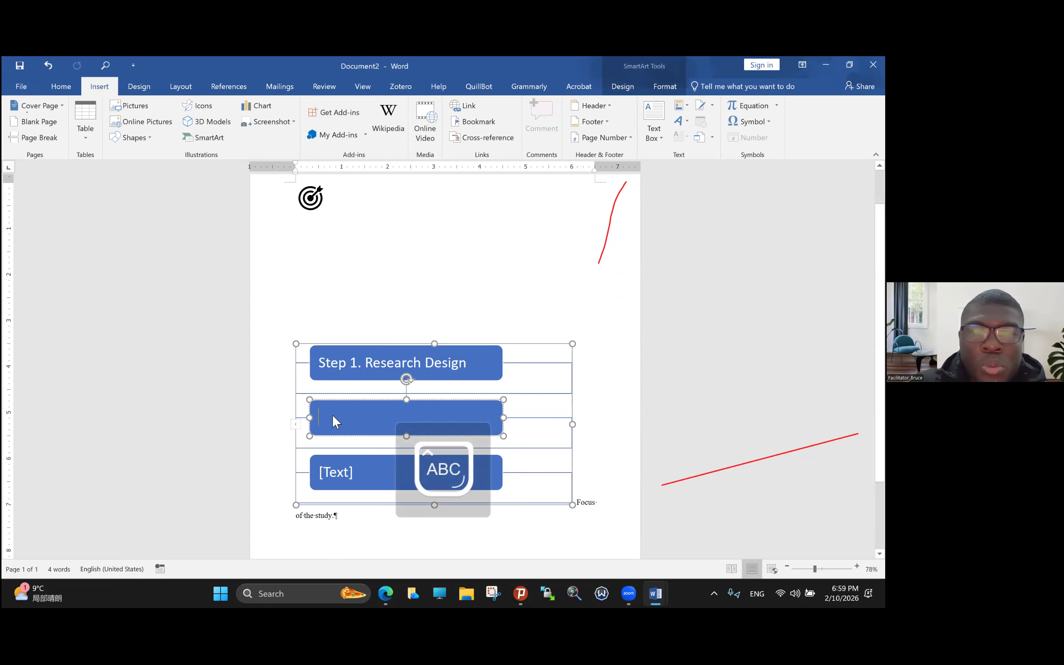
type("S")
key("Caps_Lock")
type("tep 2. Co")
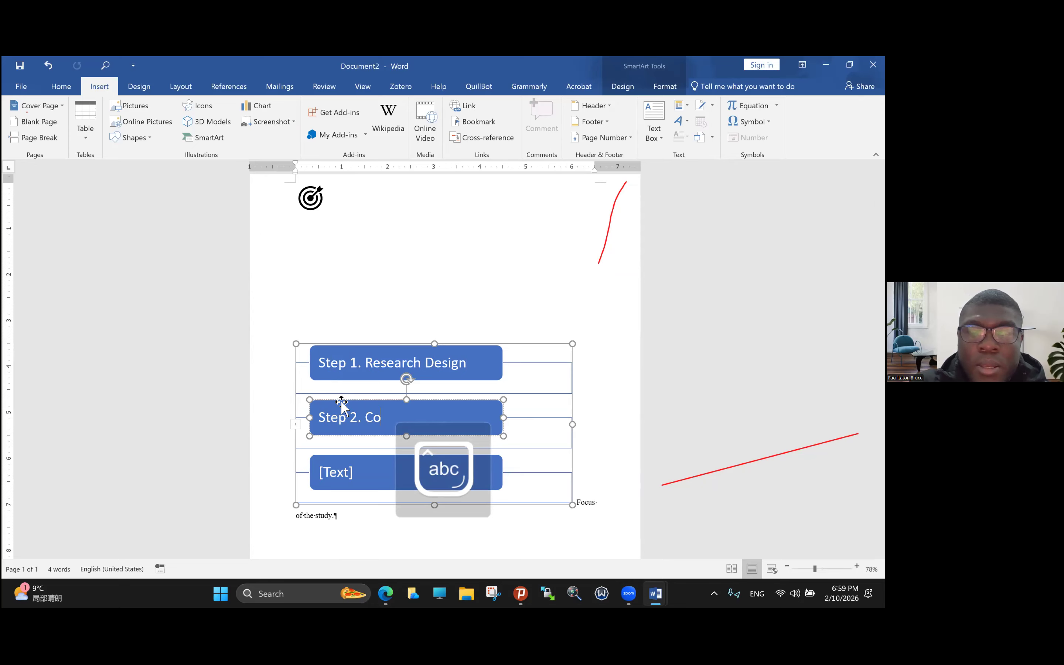
type("llection of Dat")
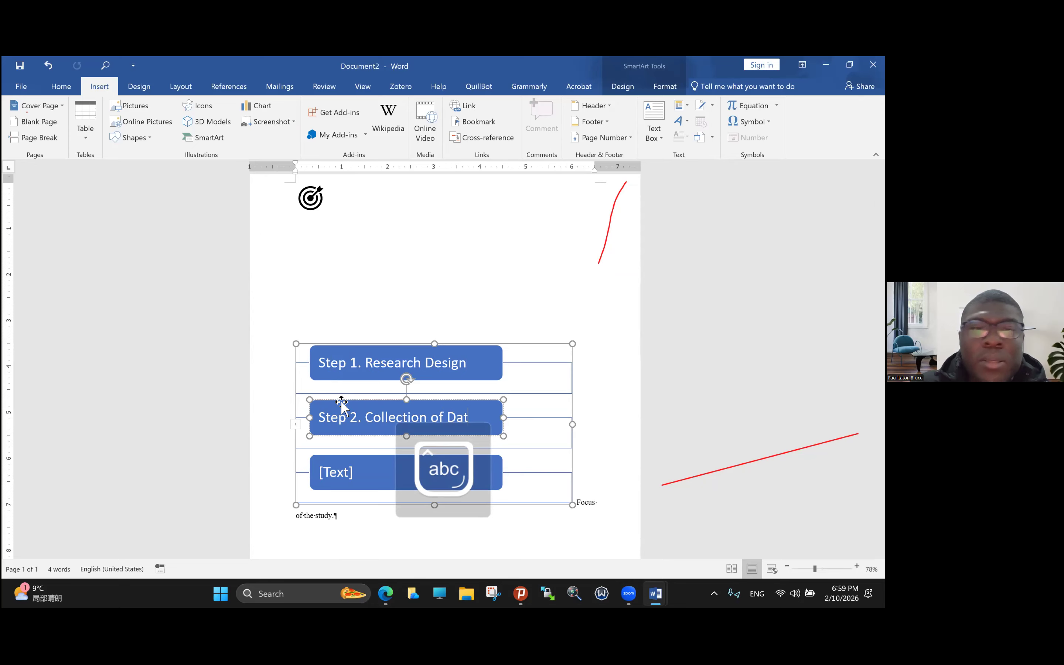
type("a")
Enter "Step 3 Data Analysis" in the third bar of the SmartArt list.
scroll(342, 405, "down", 2)
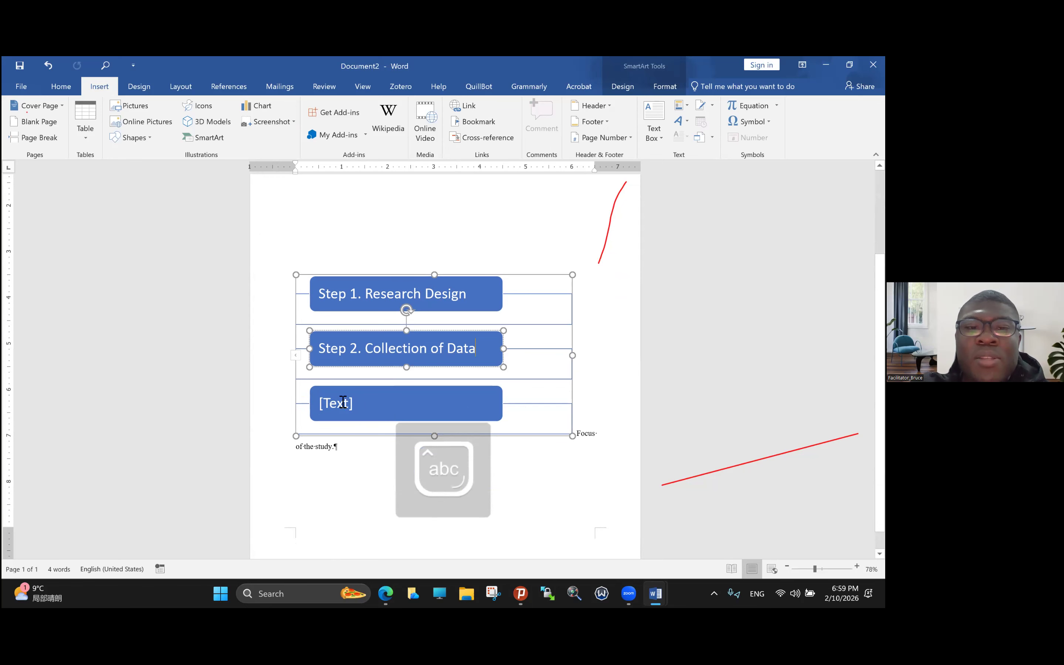
left_click(343, 403)
type("St")
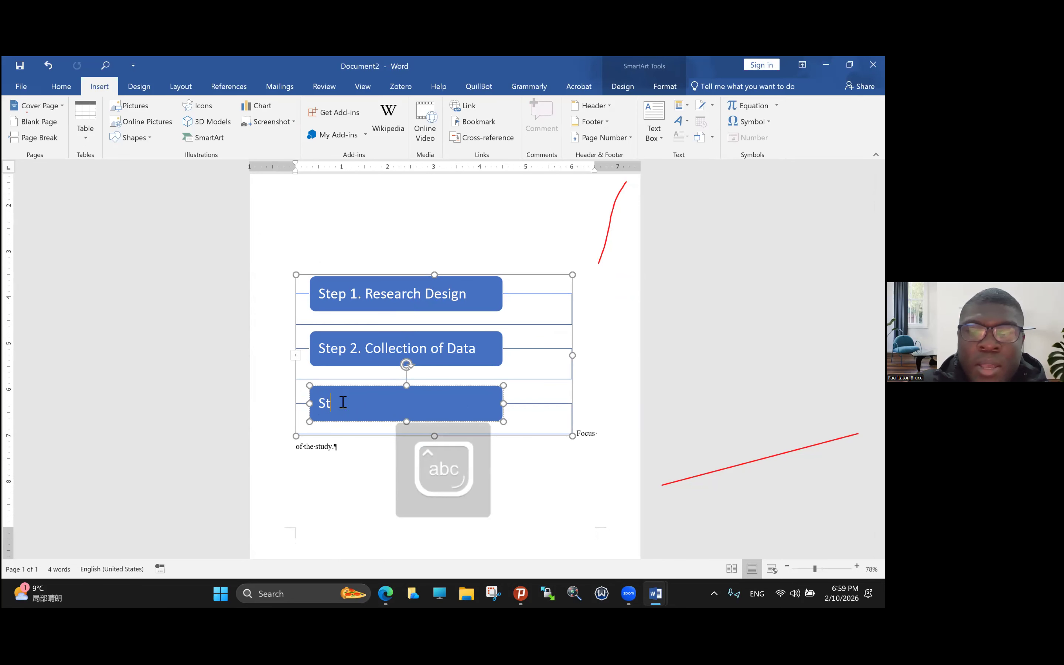
type("ep 3 Anal")
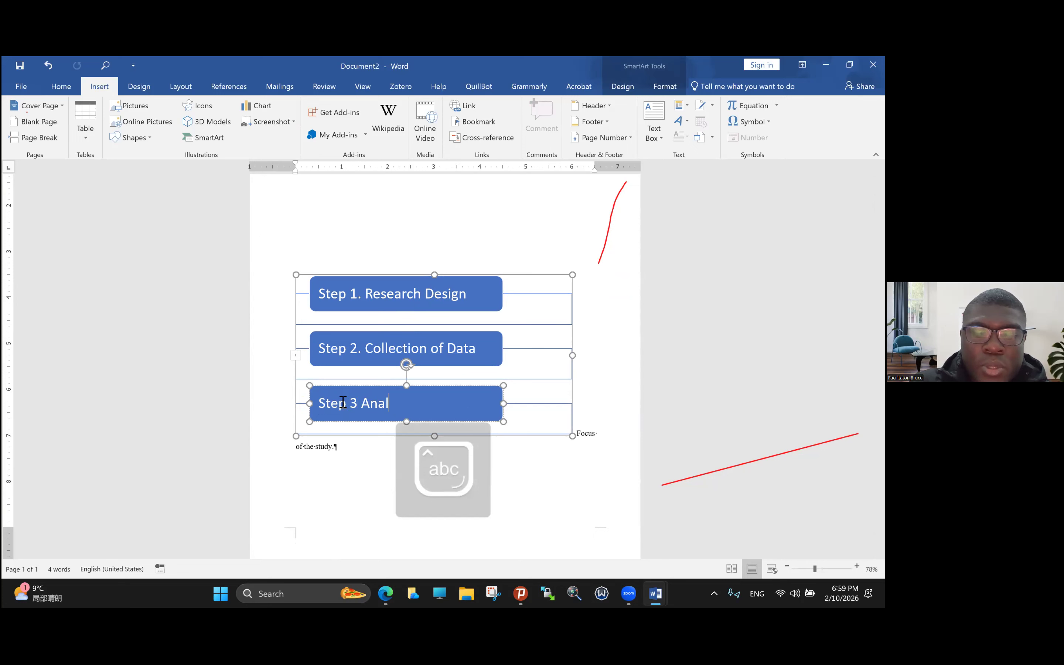
type("Data Analys")
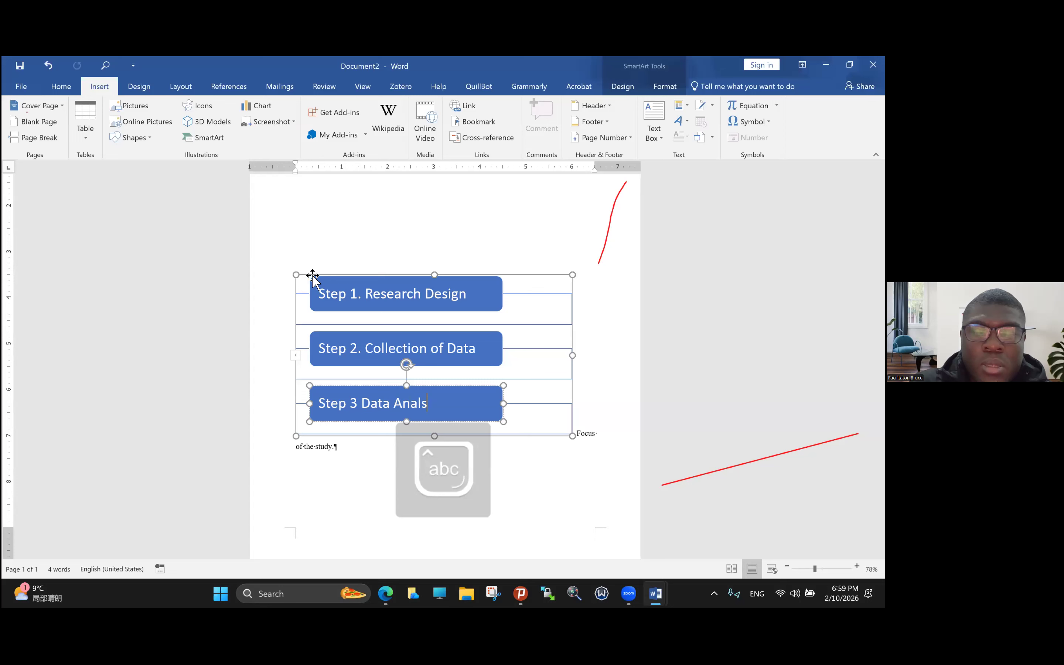
type("is")
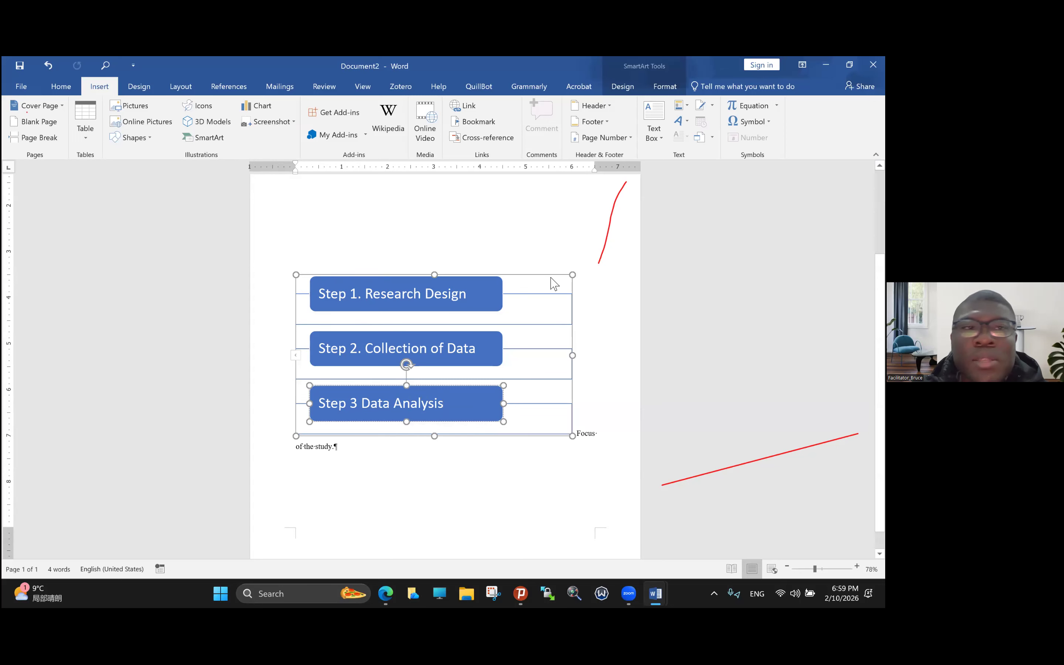
Select the whole SmartArt list and change its colors to the variant with white fills and black outlines.
left_click_drag(563, 275, 640, 99)
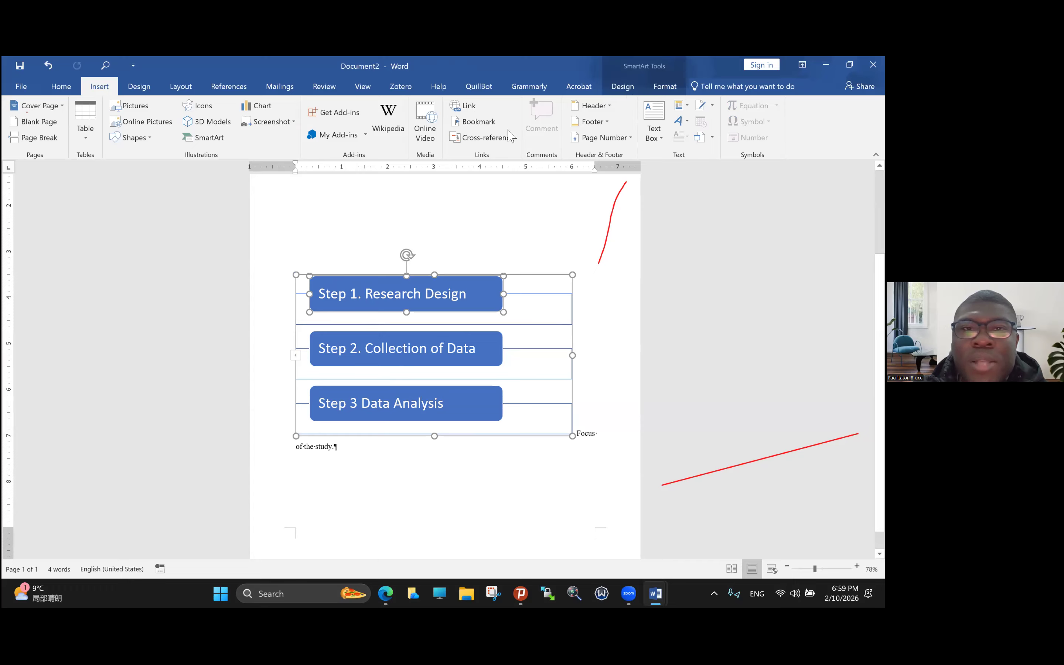
key("Tab")
key("Escape")
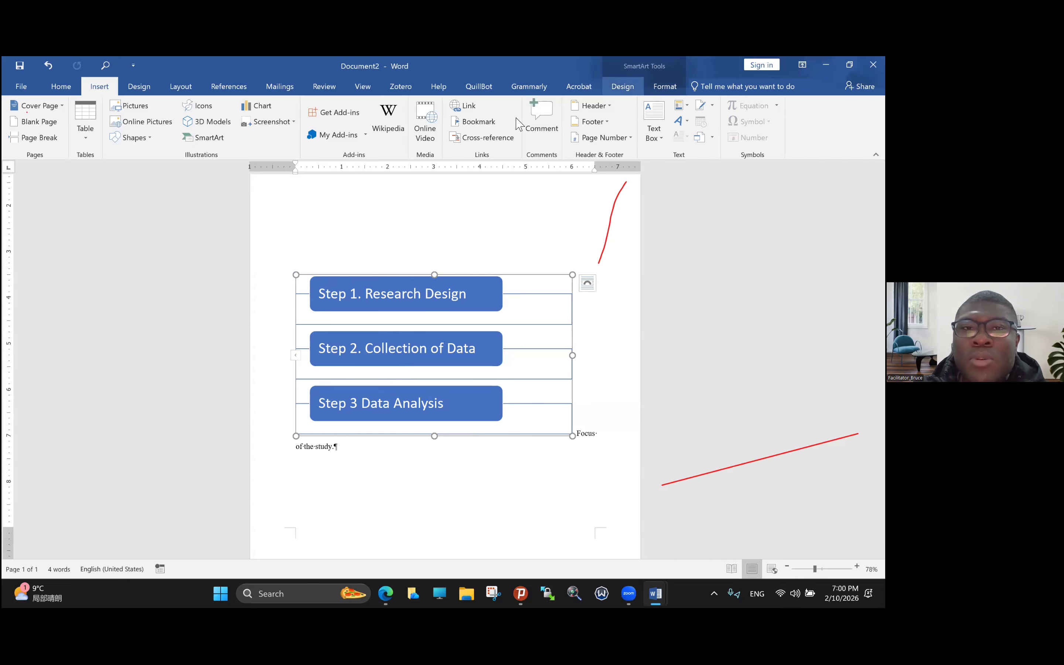
left_click(640, 86)
left_click(460, 126)
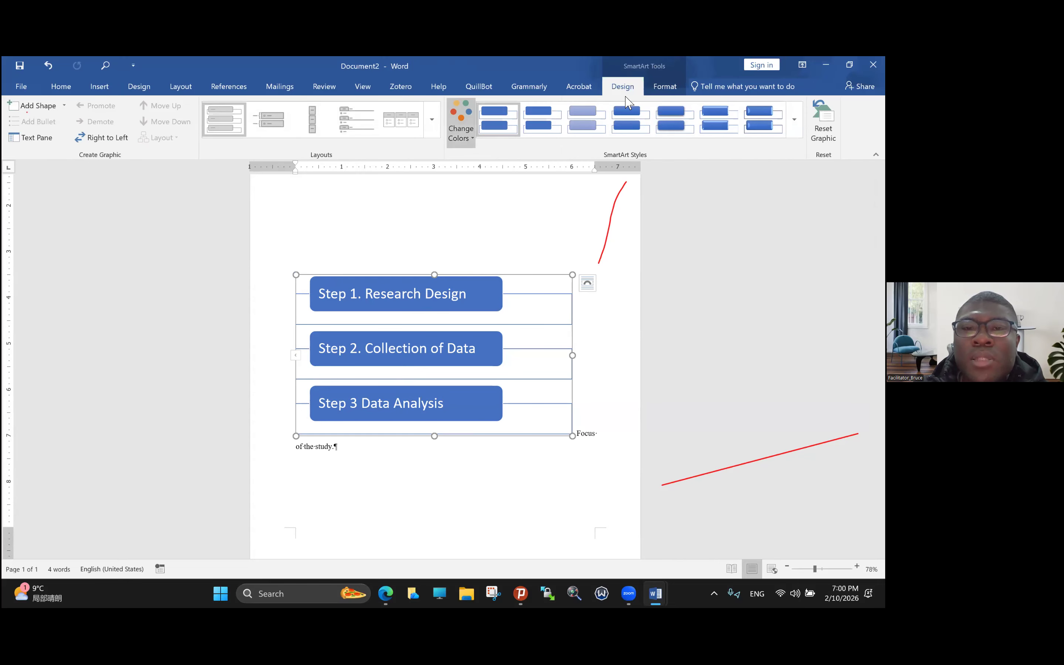
left_click(469, 363)
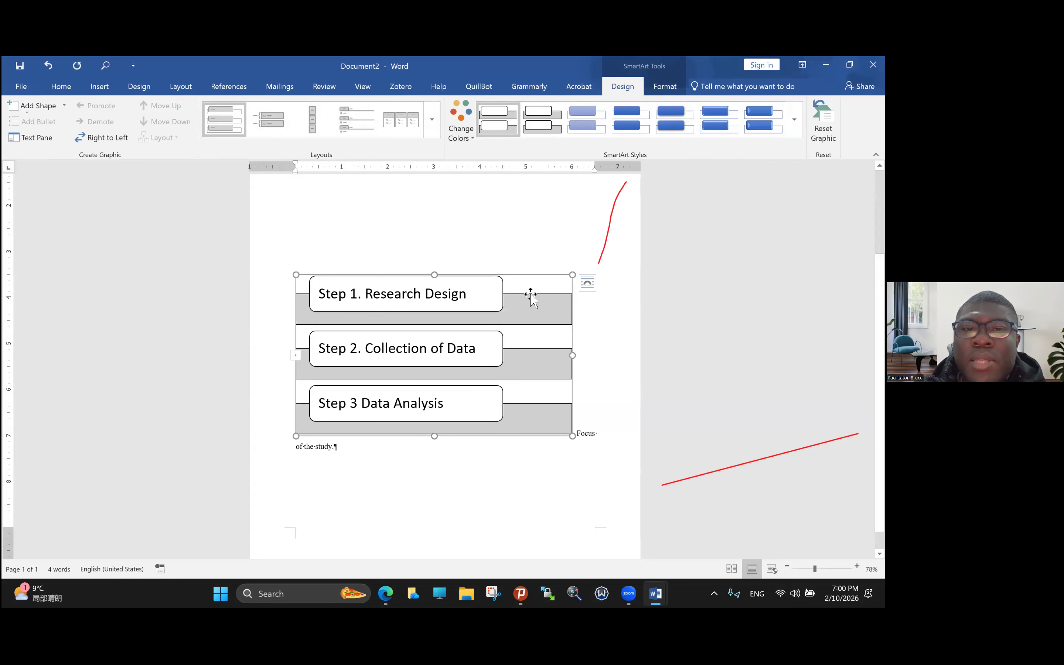
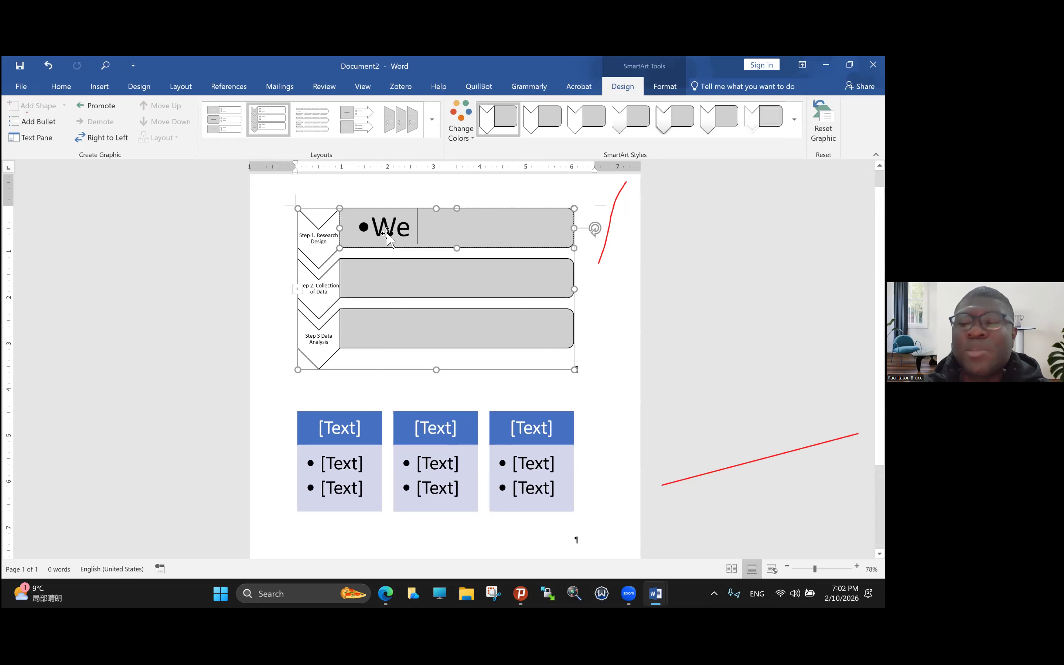
Clear the text from the Step 1 bullet of the chevron SmartArt and enlarge the graphic slightly.
key("BackSpace")
key("BackSpace")
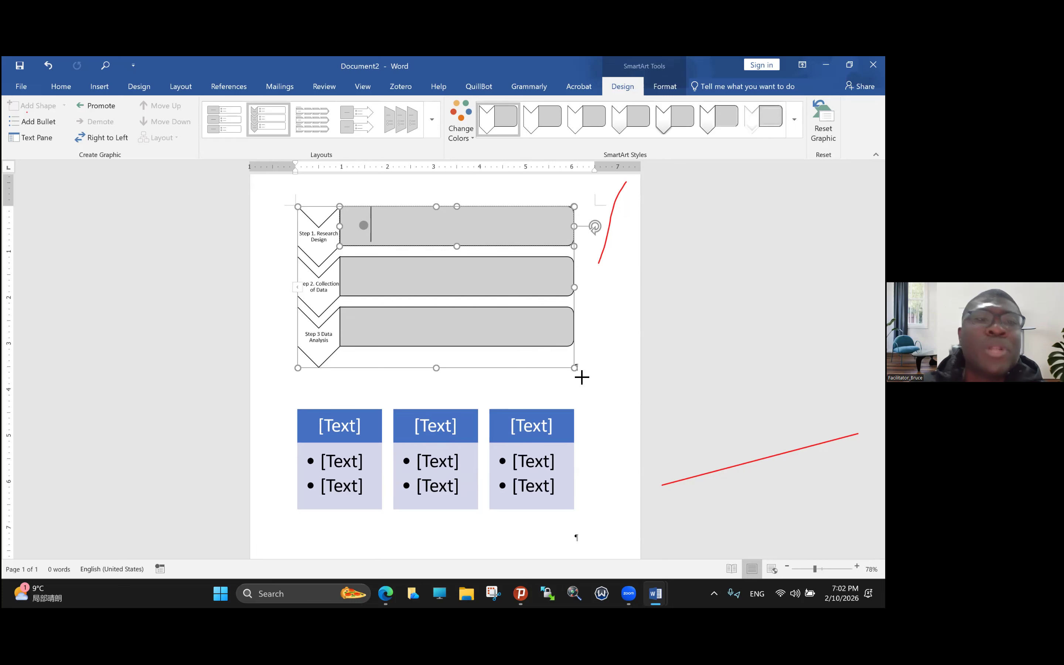
left_click_drag(578, 368, 579, 381)
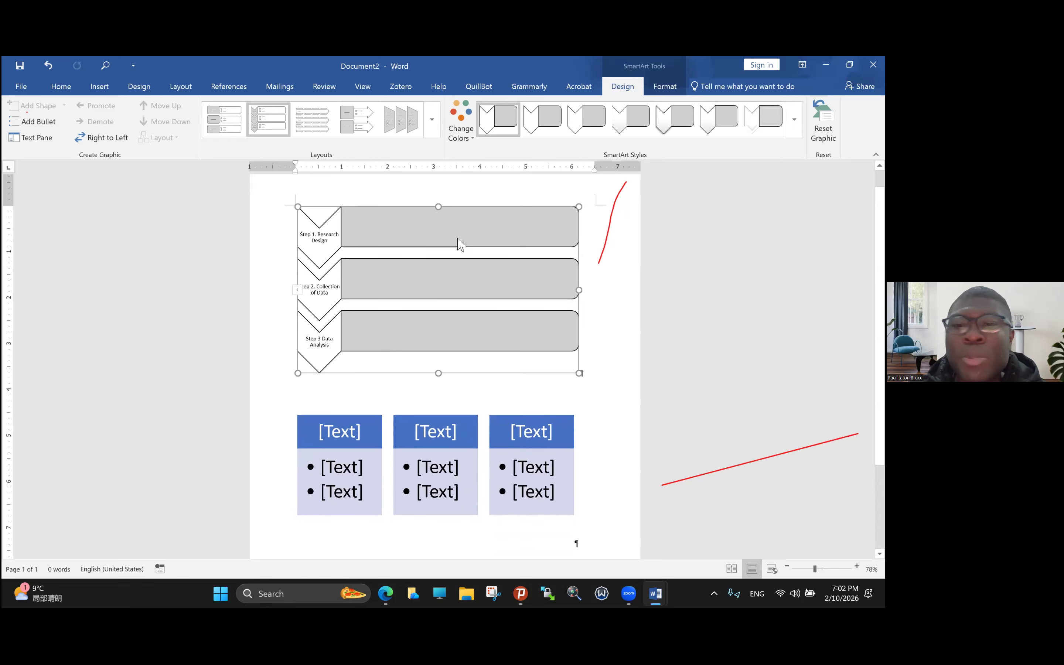
Delete the chevron SmartArt graphic and the three-column SmartArt graphic below it.
key("ctrl+a")
key("Delete")
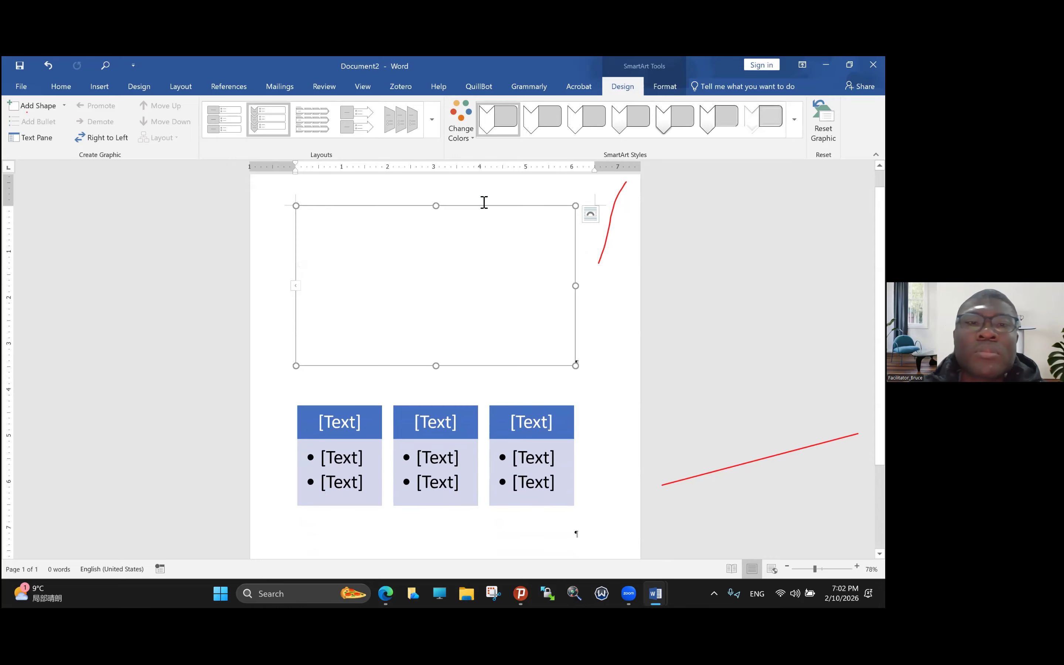
key("Delete")
key("Delete")
key("Delete")
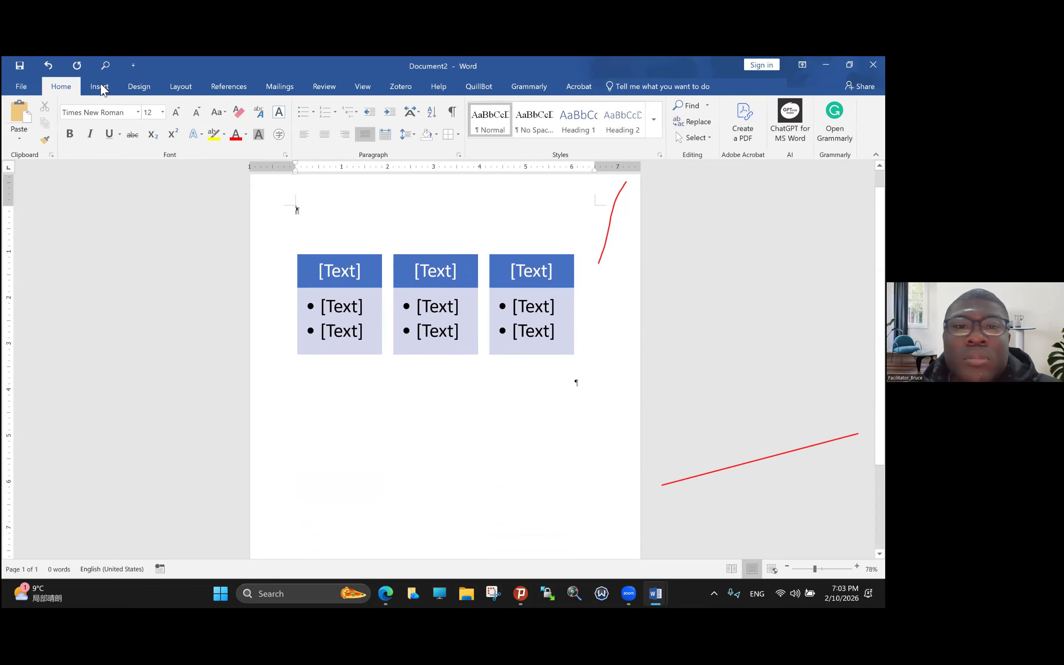
key("Escape")
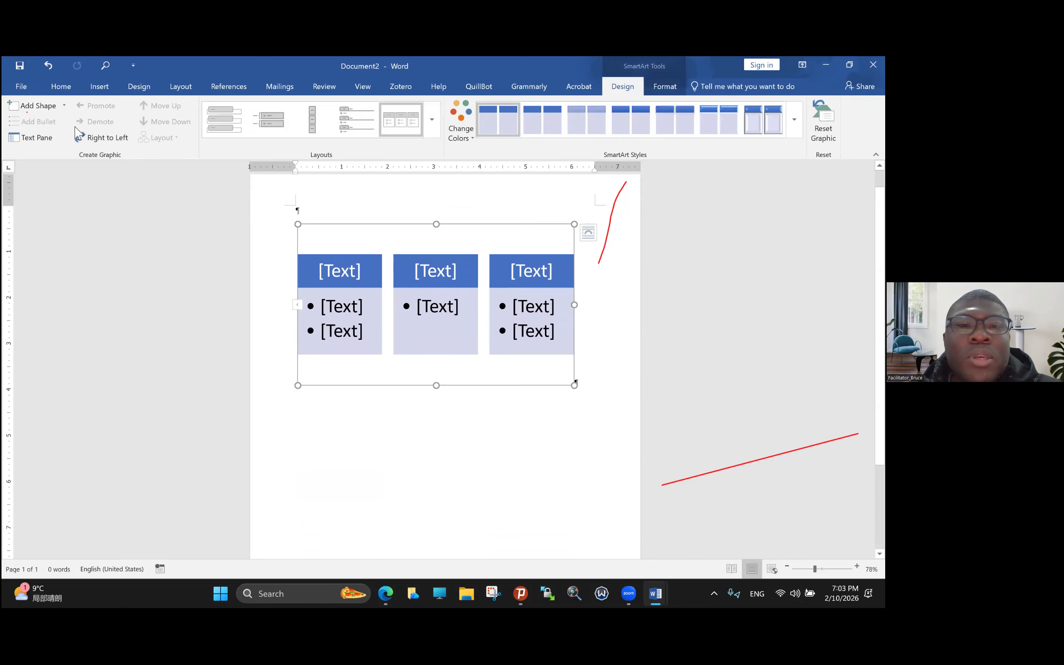
key("Delete")
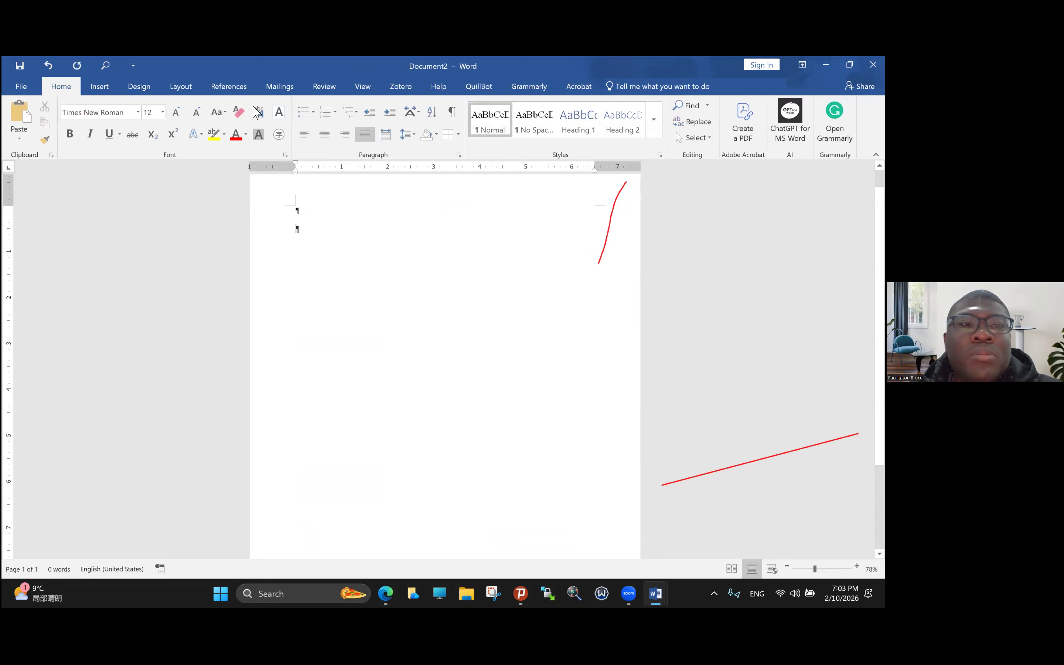
left_click(99, 87)
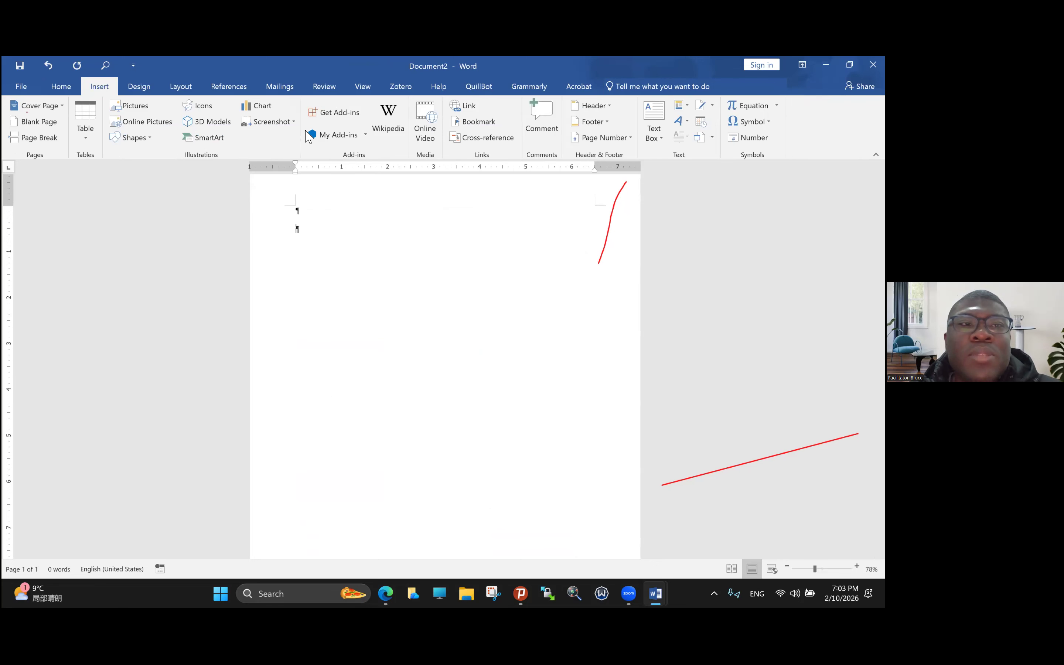
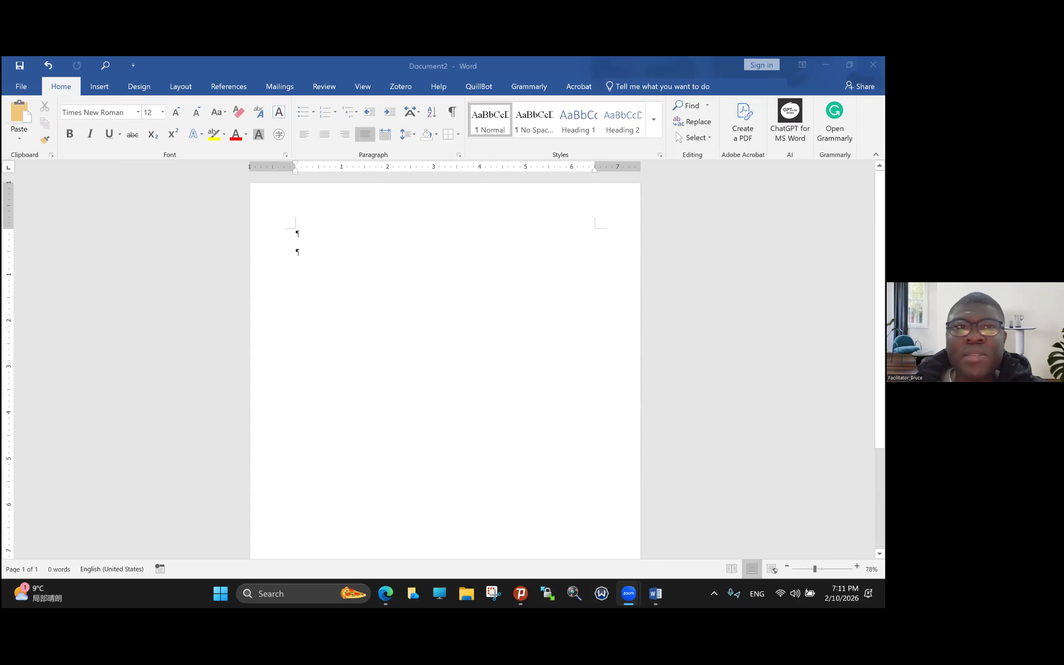
Add empty paragraphs after the second line until the document runs to 13 pages.
scroll(297, 229, "down", 2)
left_click(297, 206)
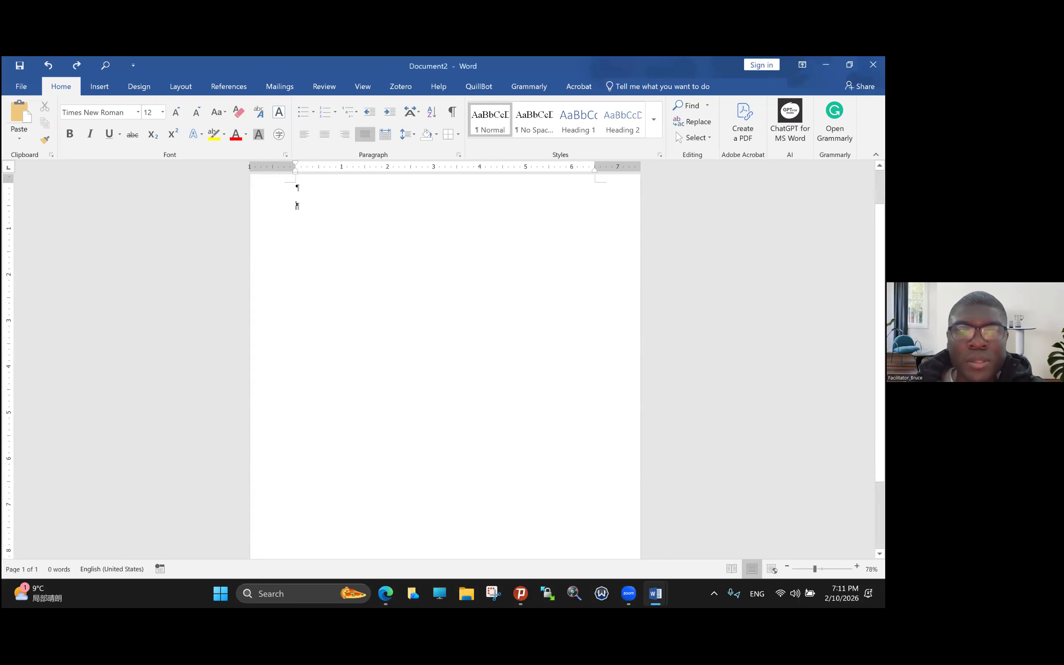
key("Return")
key("Return")
key("Return")
key("Return")
key("Return")
key("Return")
key("Return")
key("Return")
key("Return")
key("Return")
key("Return")
key("Return")
key("Return")
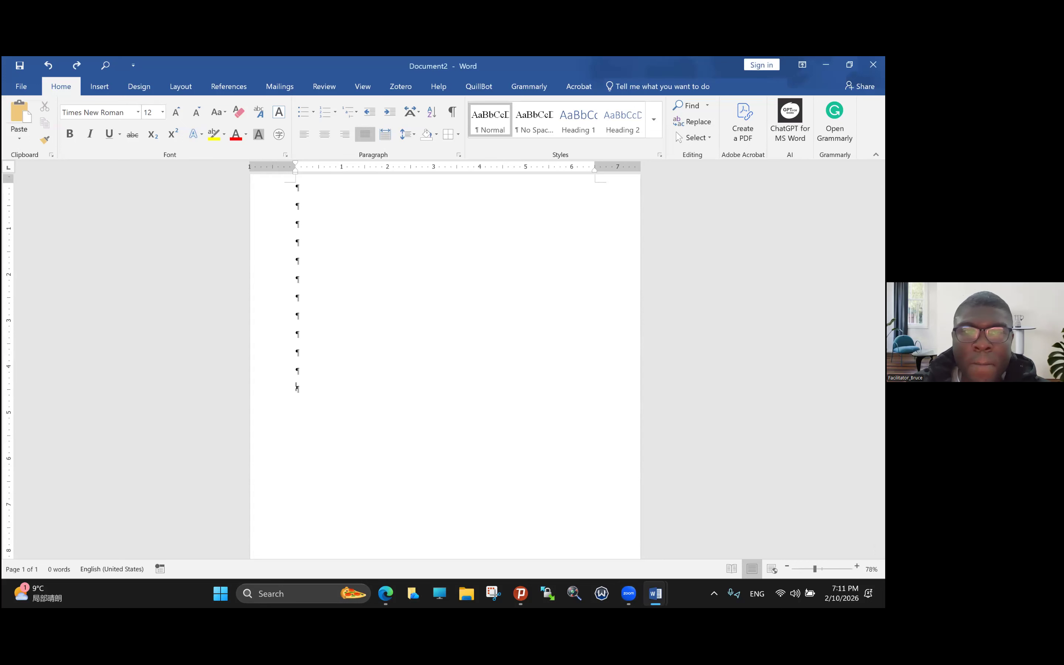
key("Return")
key("Return")
key("Return")
key("Return")
key("Return")
key("Return")
key("Return")
key("Return")
key("Return")
key("Return")
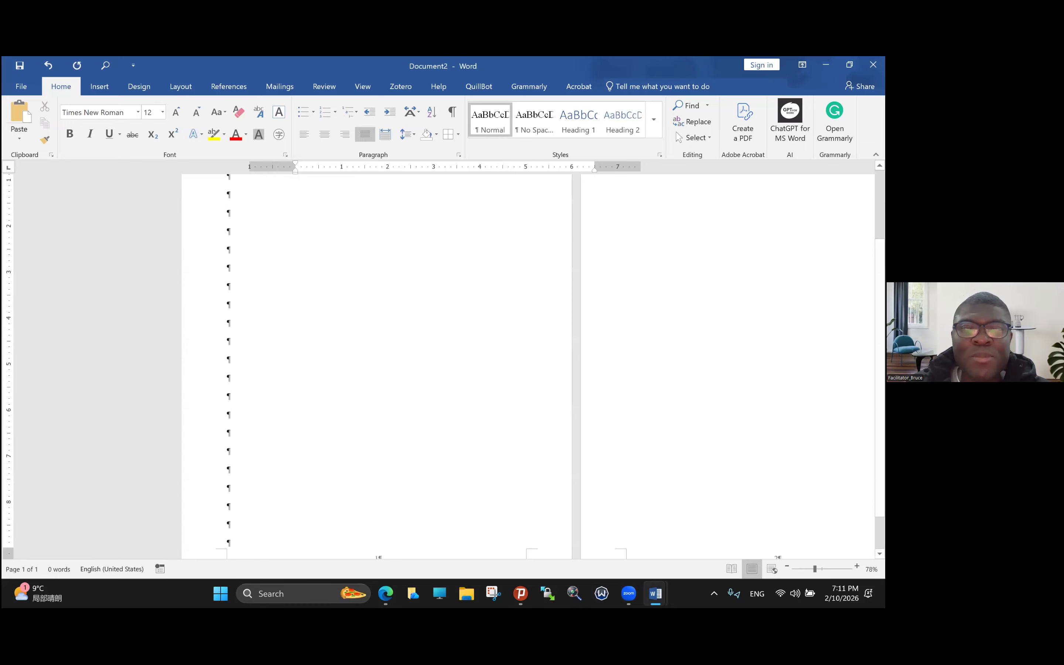
key("Return")
key("Return")
key("Return")
key("Return")
key("Return")
key("Return")
key("Return")
key("Return")
key("Return")
key("Return")
key("Return")
key("Return")
key("Return")
key("Return")
key("Return")
key("Return")
key("Return")
key("Return")
key("Return")
key("Return")
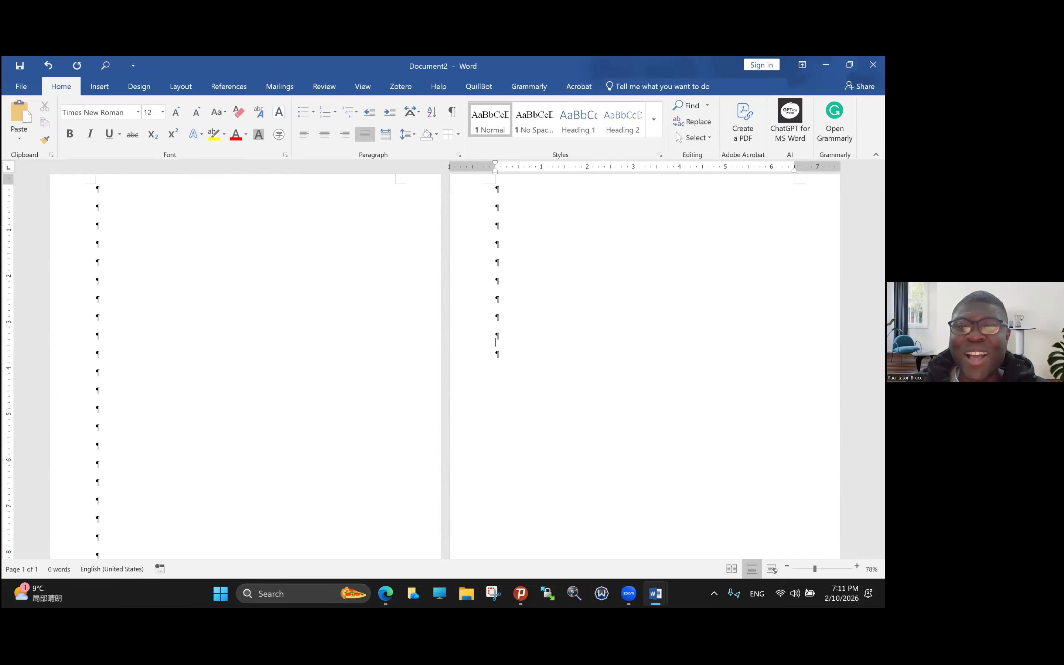
key("Return")
key("Return")
key("Return")
key("Return")
key("Return")
key("Return")
key("Return")
key("Return")
key("Return")
key("Return")
key("Return")
key("Return")
key("Return")
key("Return")
key("Return")
key("Return")
key("Return")
key("Return")
key("Return")
key("Return")
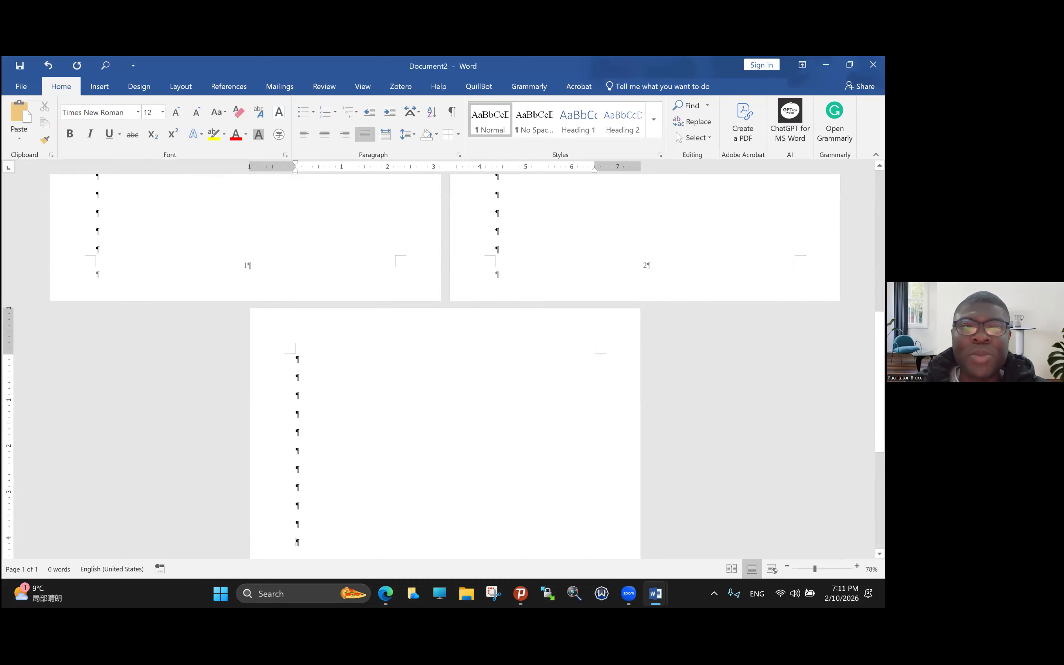
key("Return")
key("Return")
key("Return")
key("Return")
key("Return")
key("Return")
key("Return")
key("Return")
key("Return")
key("Return")
key("Return")
key("Return")
key("Return")
key("Return")
key("Return")
key("Return")
key("Return")
key("Return")
key("Return")
key("Return")
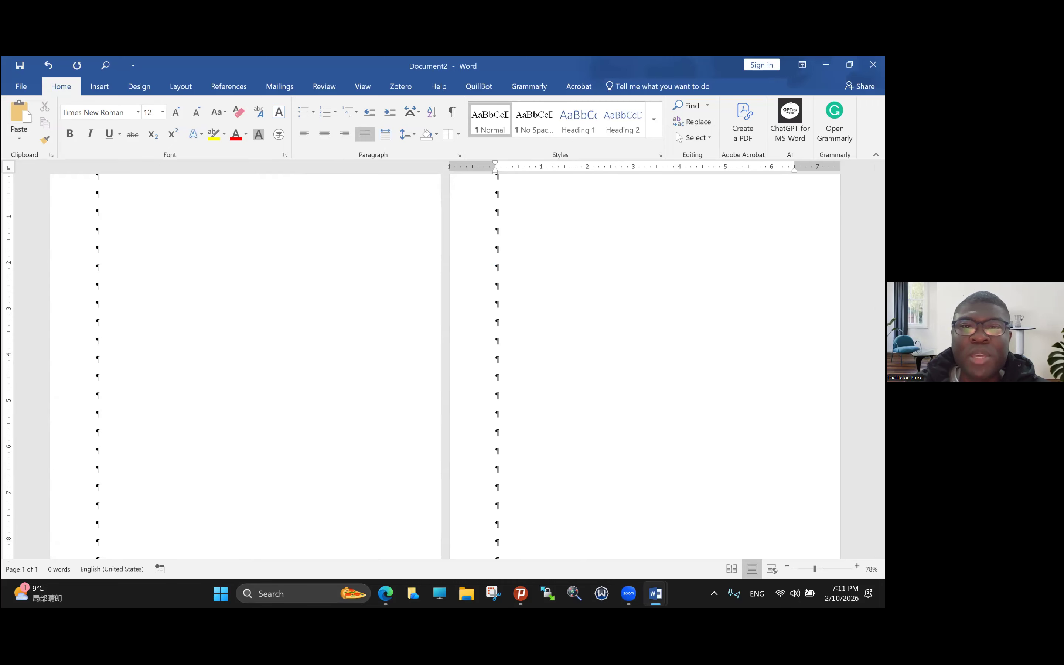
key("Return")
key("Return")
key("Return")
key("Return")
key("Return")
key("Return")
key("Return")
key("Return")
key("Return")
key("Return")
key("Return")
key("Return")
key("Return")
key("Return")
key("Return")
key("Return")
key("Return")
key("Return")
key("Return")
key("Return")
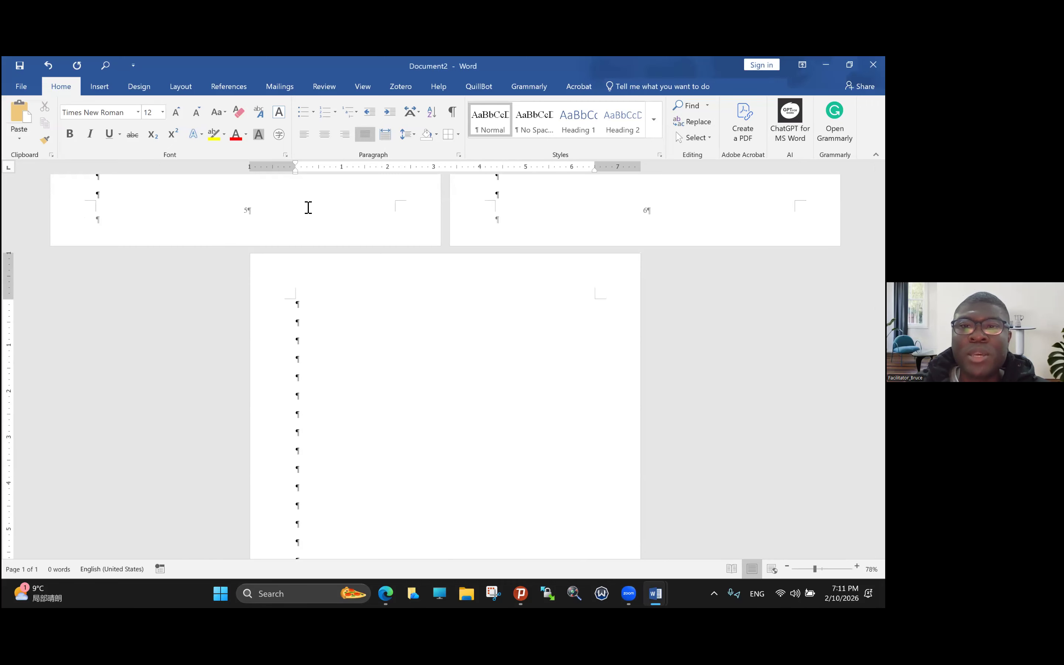
key("Return")
key("Return")
key("Return")
key("Return")
key("Return")
key("Return")
key("Return")
key("Return")
key("Return")
key("Return")
key("Return")
key("Return")
key("Return")
key("Return")
key("Return")
key("Return")
key("Return")
key("Return")
key("Return")
key("Return")
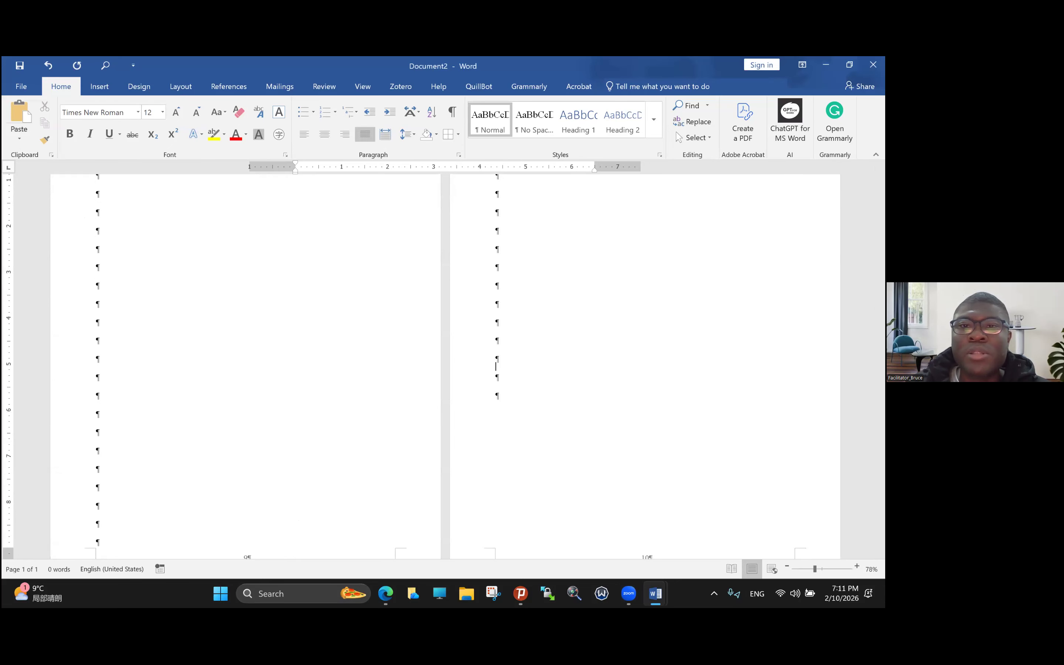
key("Return")
key("Return")
key("Return")
key("Return")
key("Return")
key("Return")
key("Return")
key("Return")
key("Return")
key("Return")
key("Return")
key("Return")
key("Return")
key("Return")
key("Return")
key("Return")
key("Return")
key("Return")
key("Return")
key("Return")
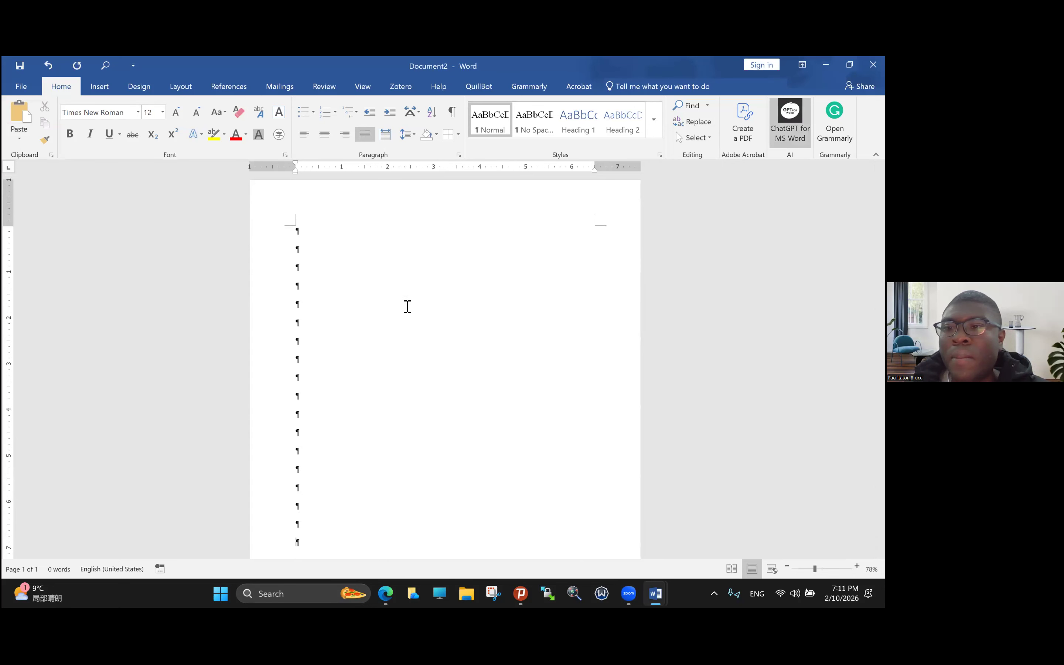
Insert centered page numbers at the bottom of the pages in the Plain Number 2 style and check them through the last pages.
scroll(407, 307, "up", 20)
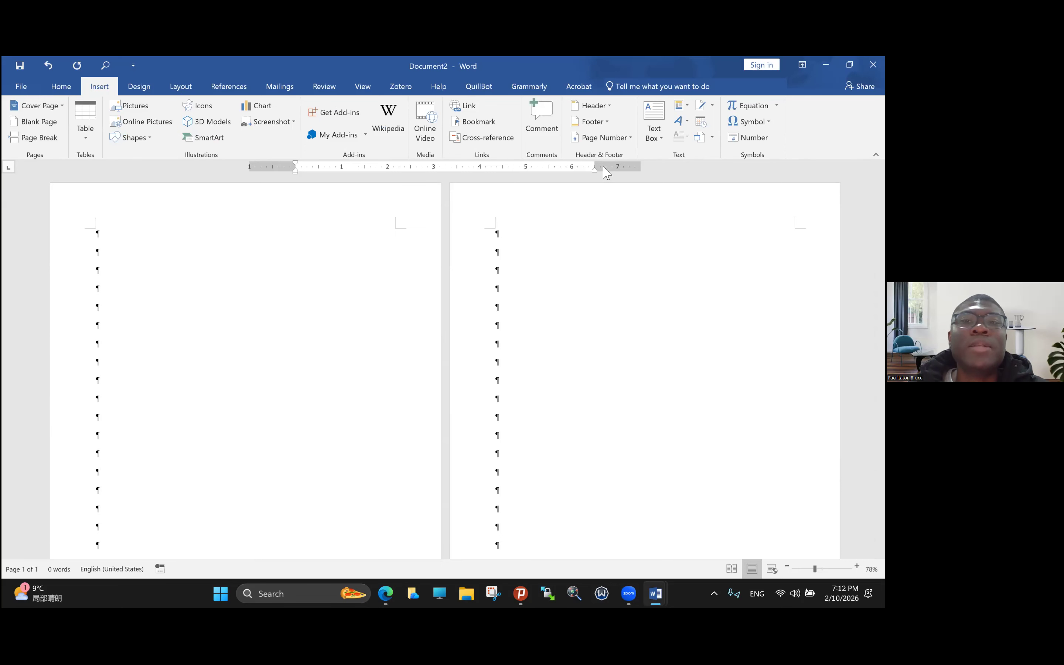
left_click(604, 138)
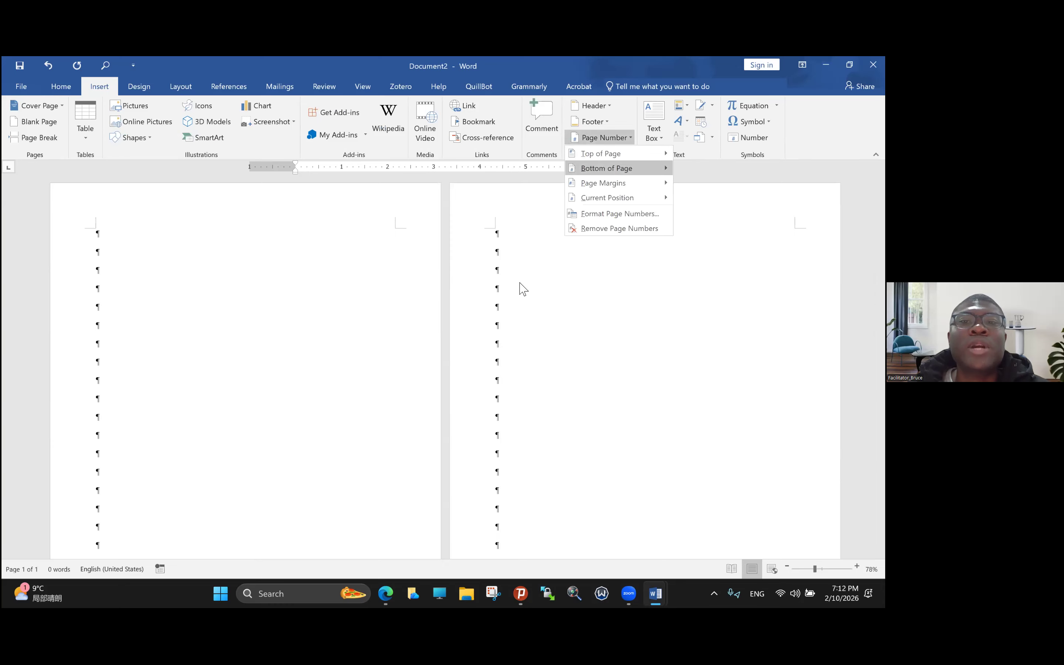
mouse_move(606, 168)
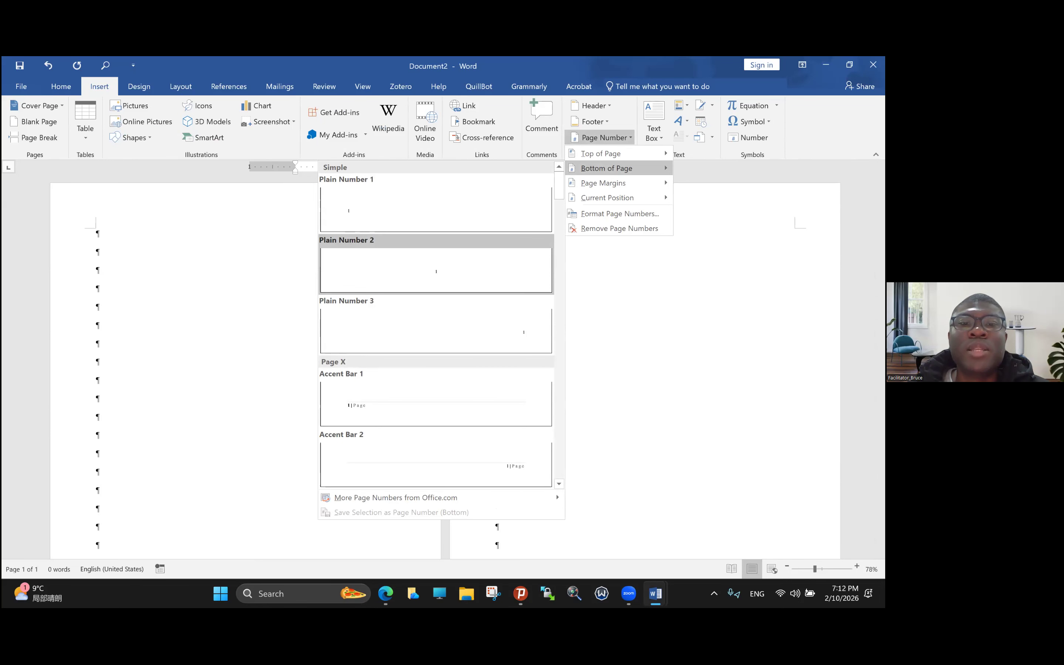
left_click(435, 270)
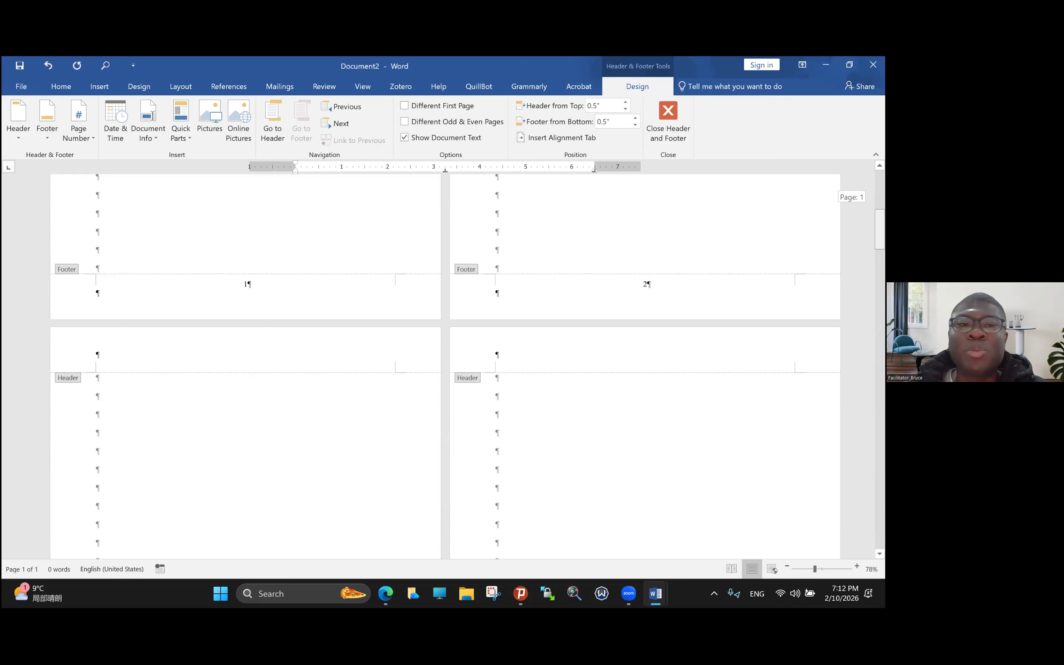
scroll(510, 246, "down", 20)
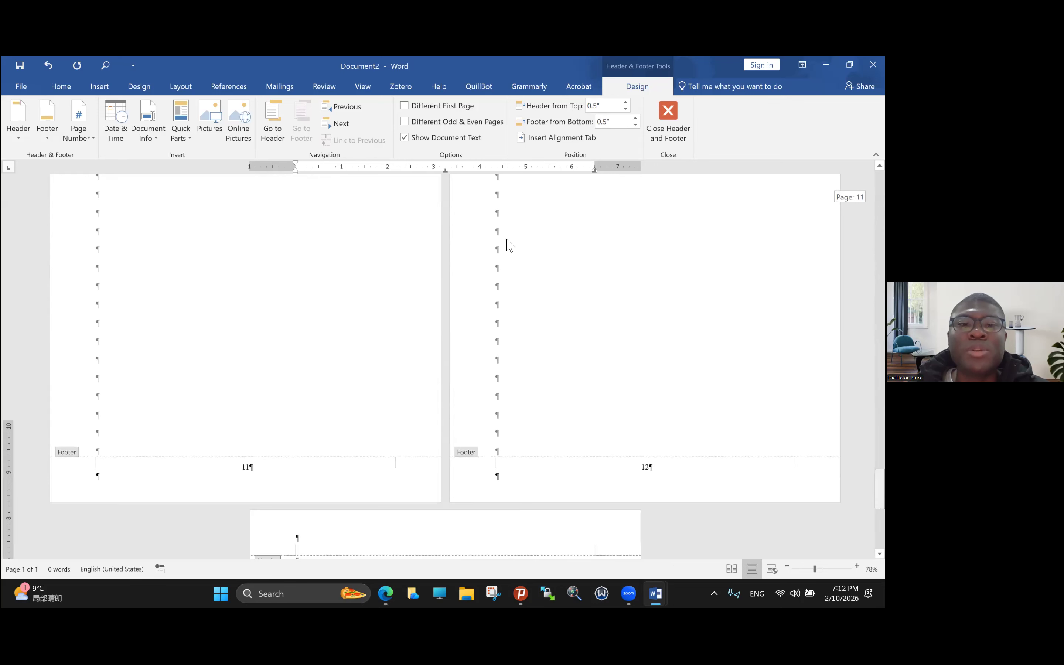
scroll(510, 245, "down", 5)
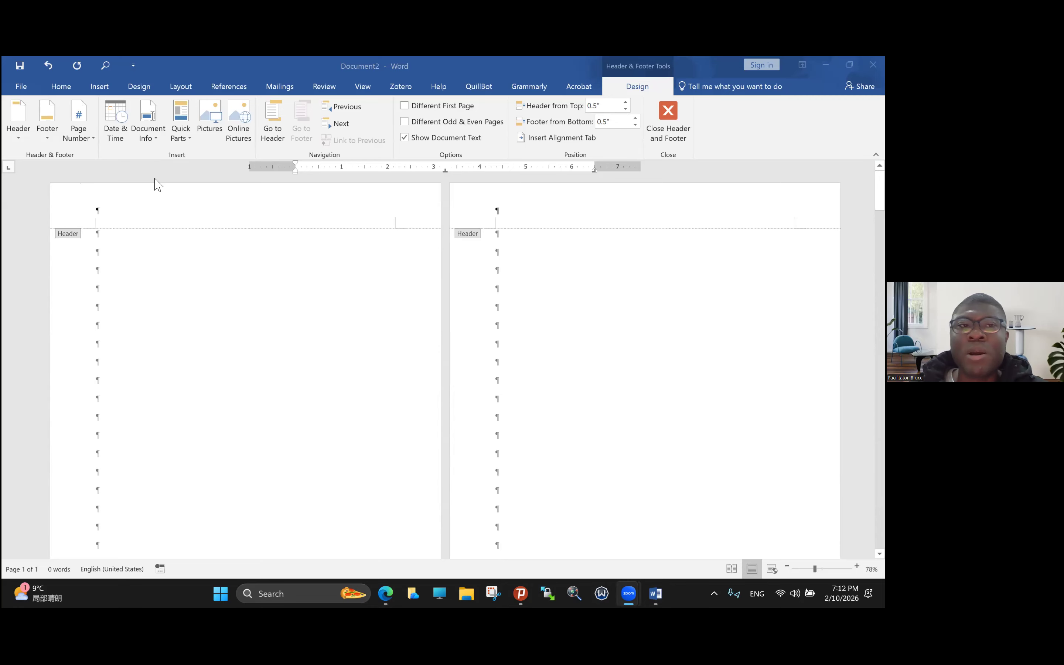
Enter "Tsinghua University" in the header of the first page and select that header text.
left_click(233, 151)
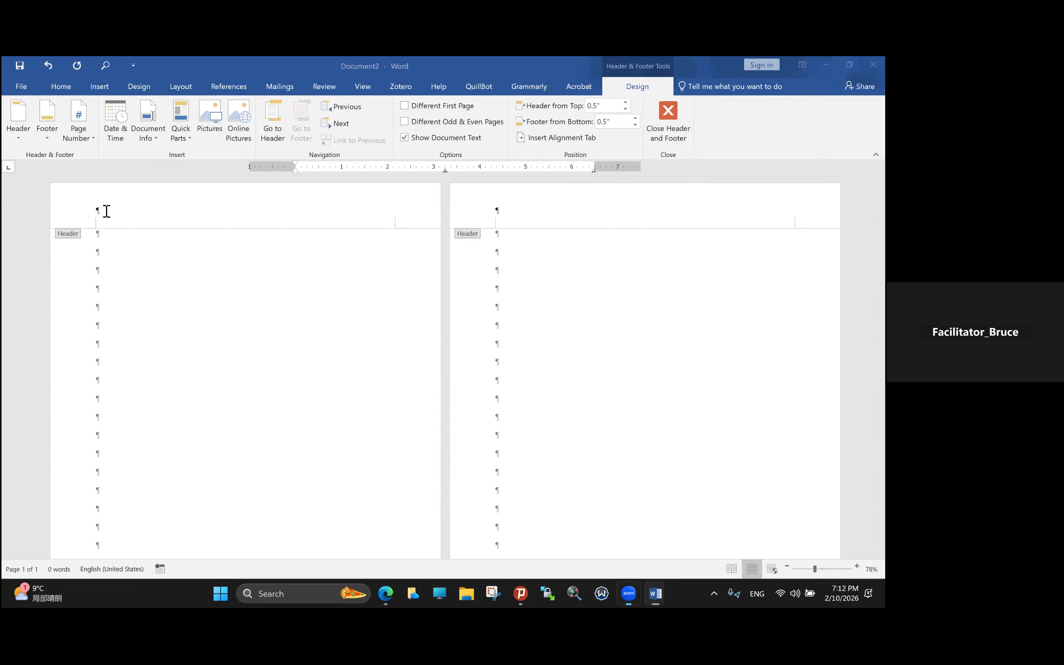
left_click(106, 211)
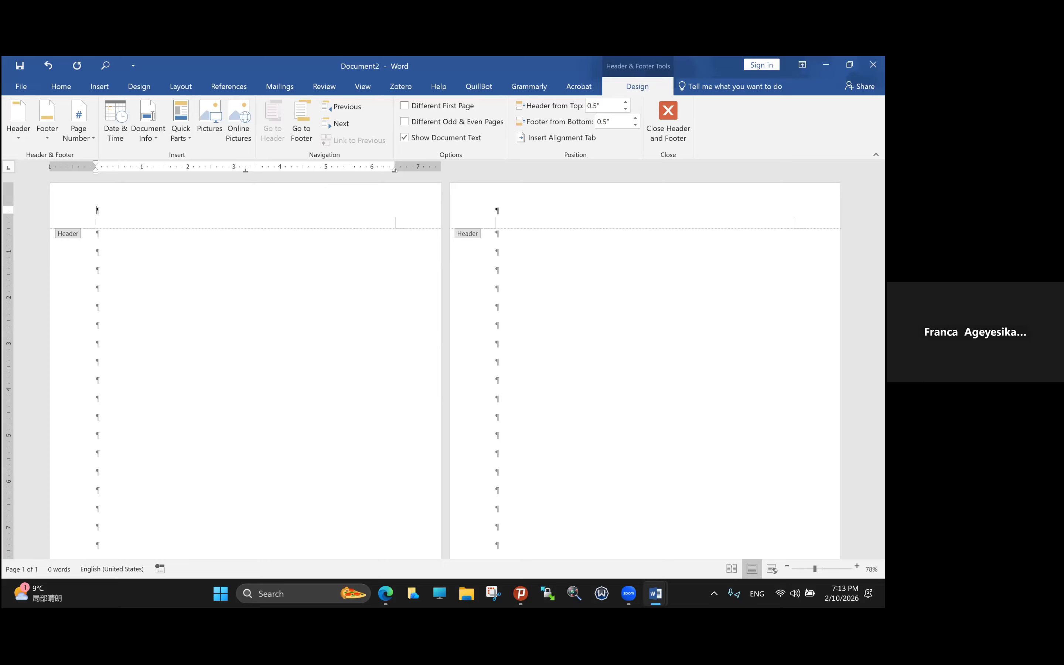
key("Caps_Lock")
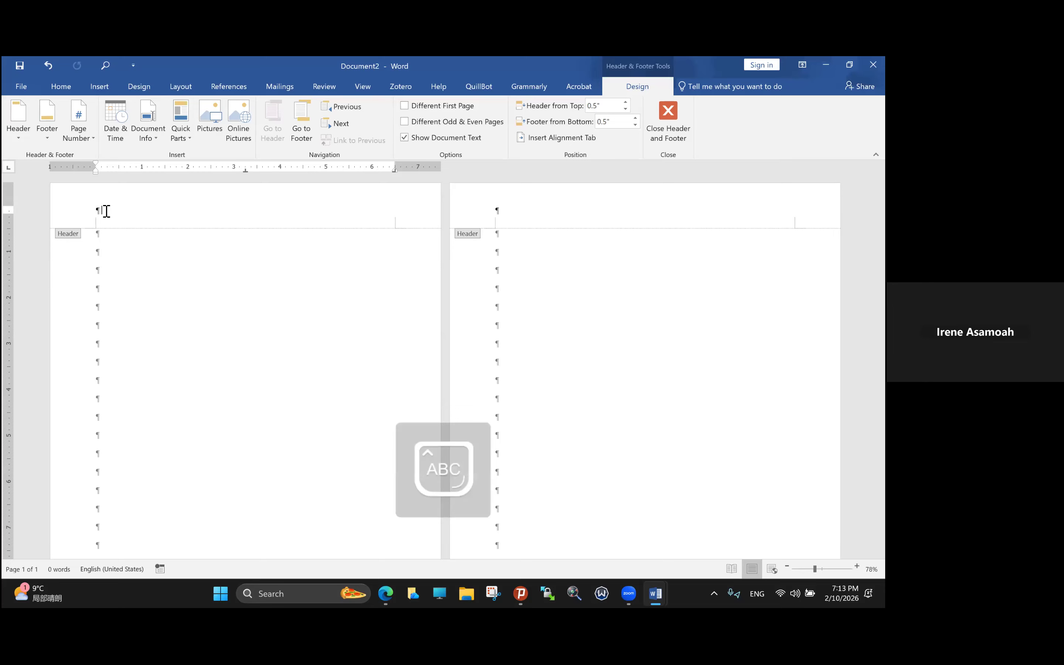
type("T")
key("Caps_Lock")
type("singhu")
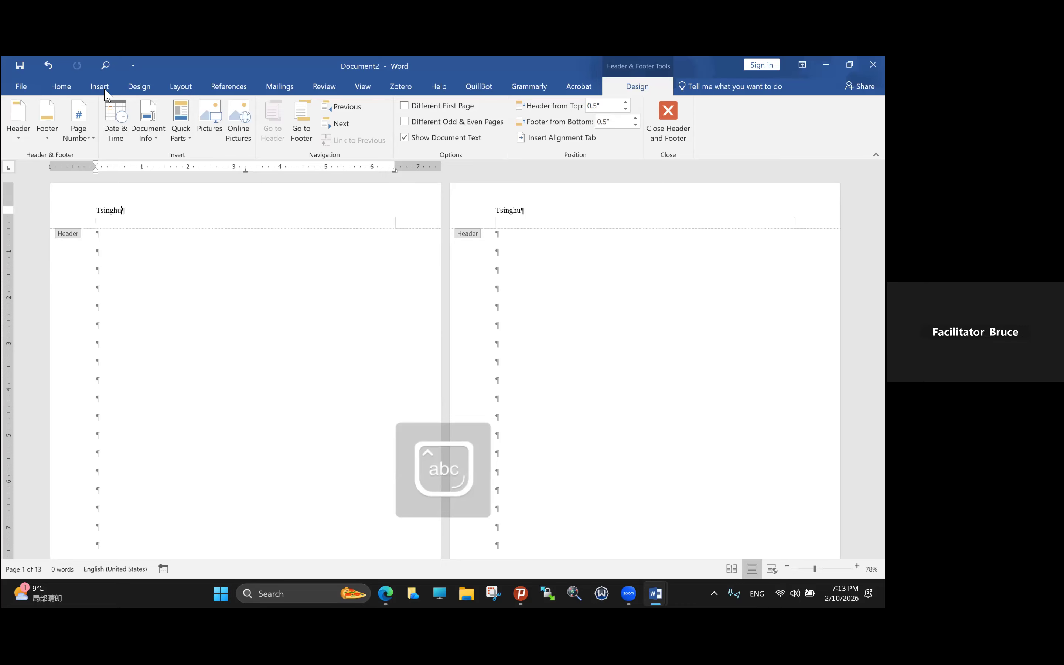
type("a University")
key("ctrl+a")
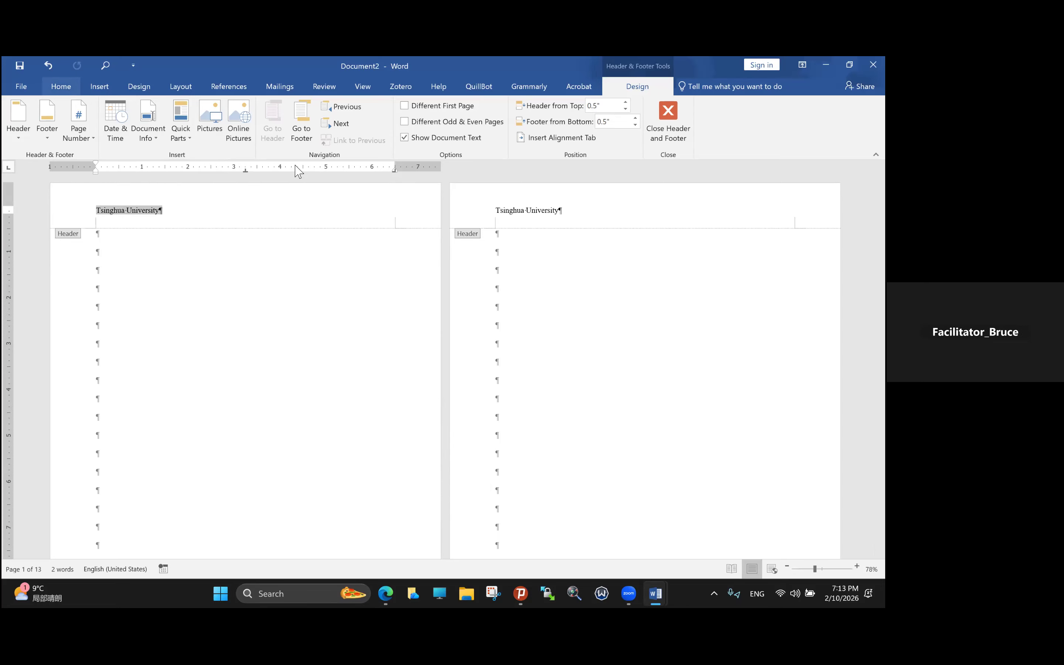
Center the selected "Tsinghua University" header text and make it bold.
left_click(61, 87)
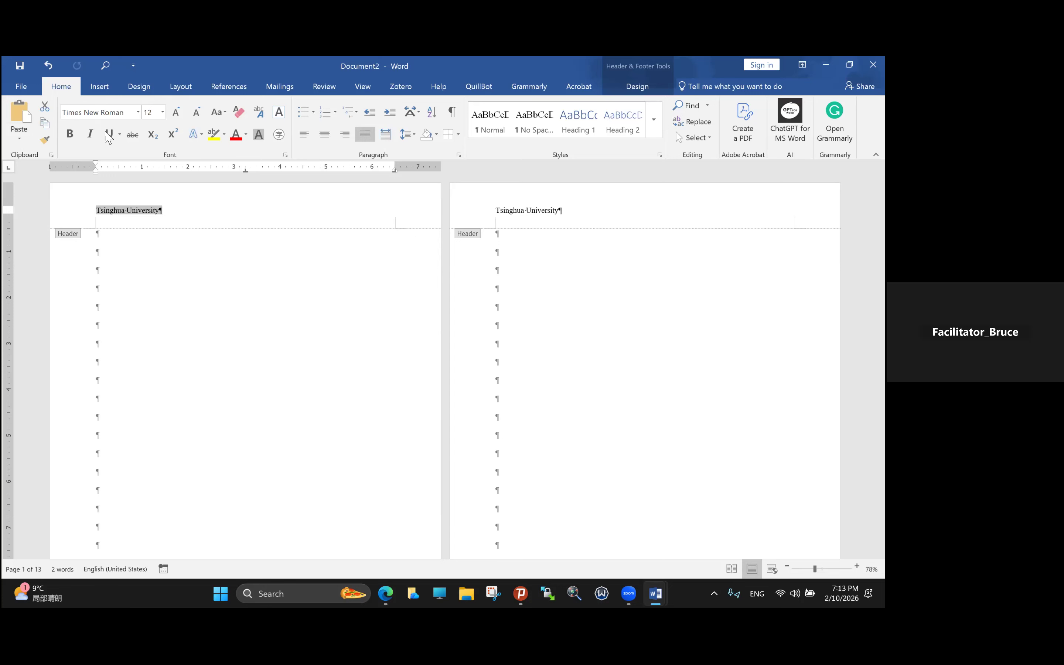
key("ctrl+e")
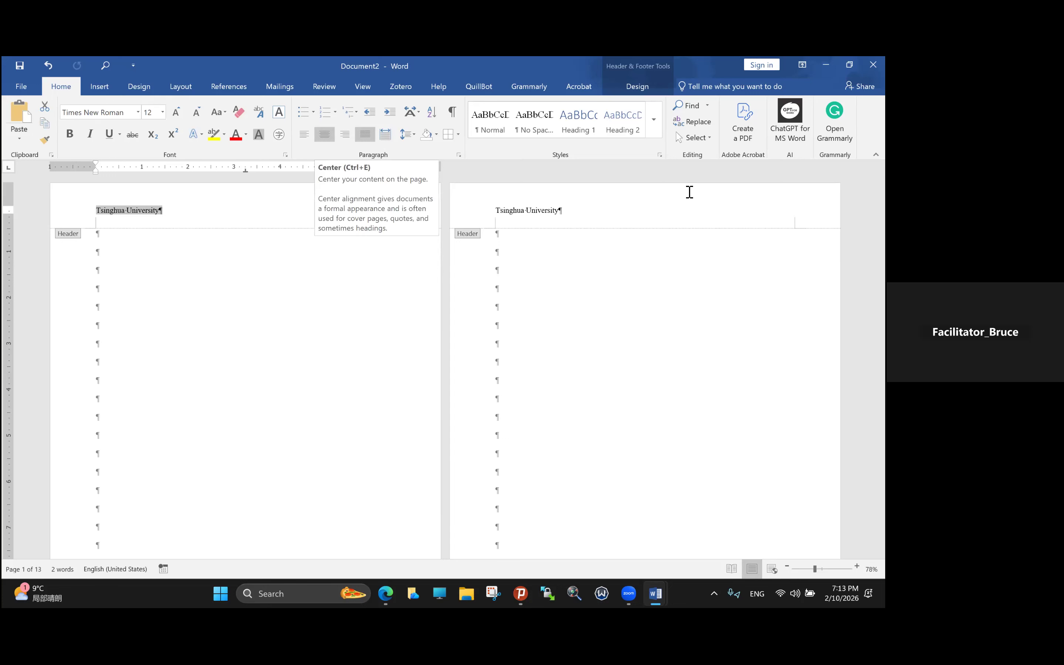
scroll(713, 259, "down", 1)
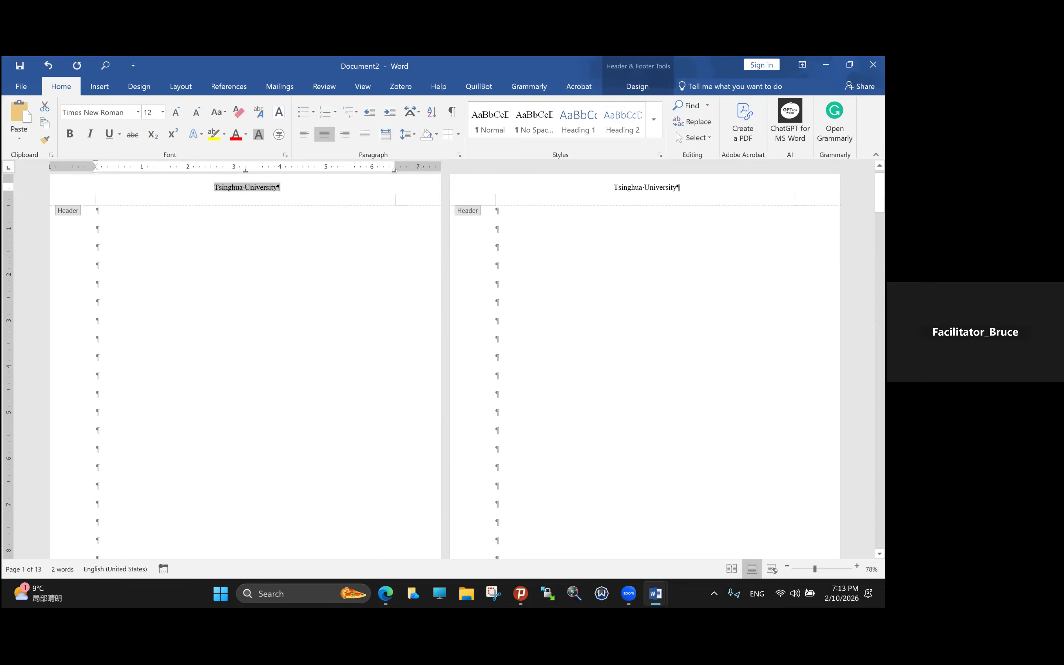
scroll(421, 362, "up", 1)
key("ctrl+b")
Check the formatted header and the page numbers from the first page through page 13, and return to the first page.
scroll(445, 361, "down", 14)
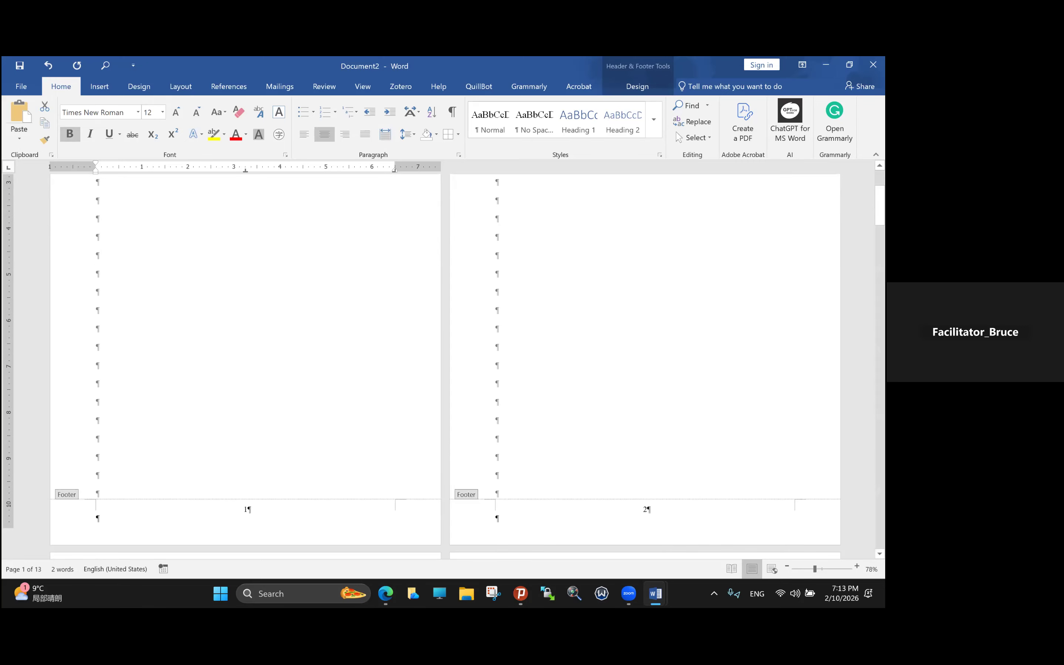
scroll(445, 361, "down", 20)
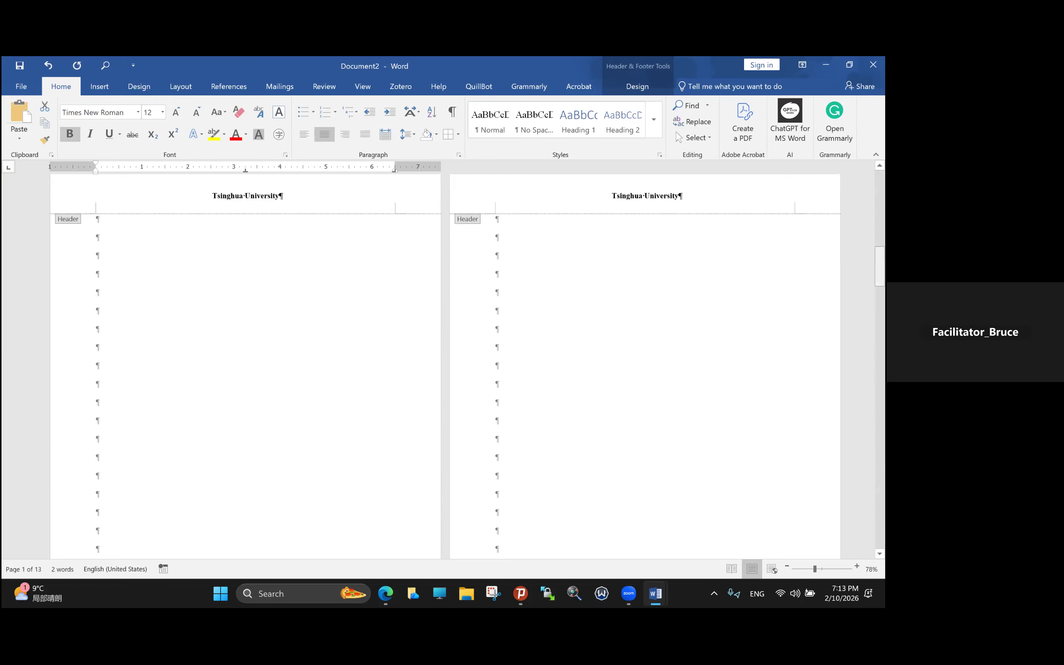
scroll(445, 360, "down", 20)
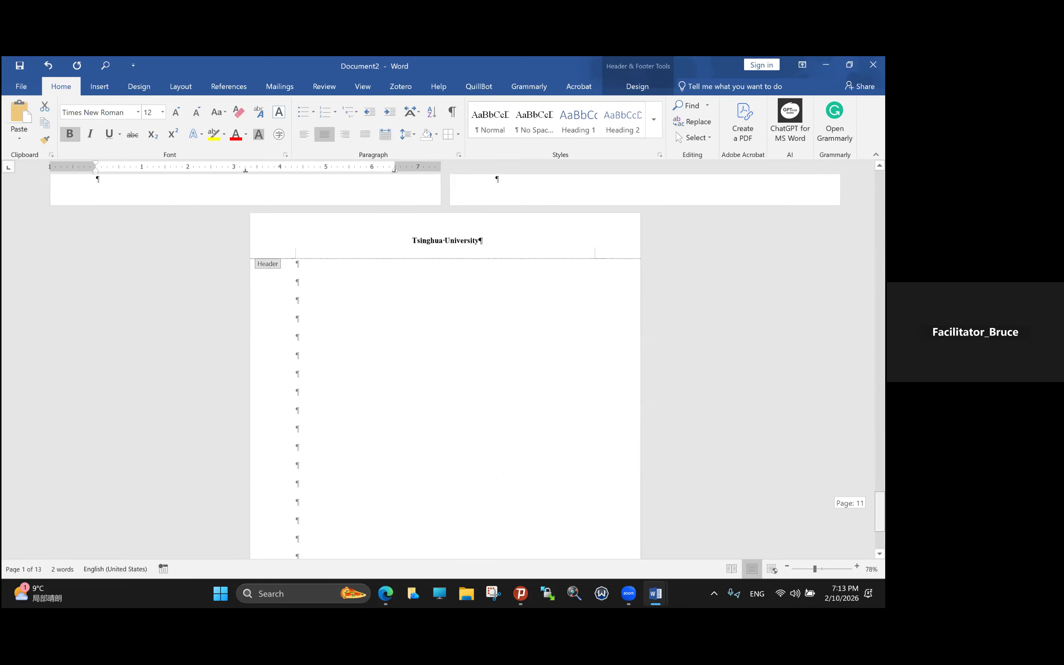
left_click_drag(879, 527, 879, 189)
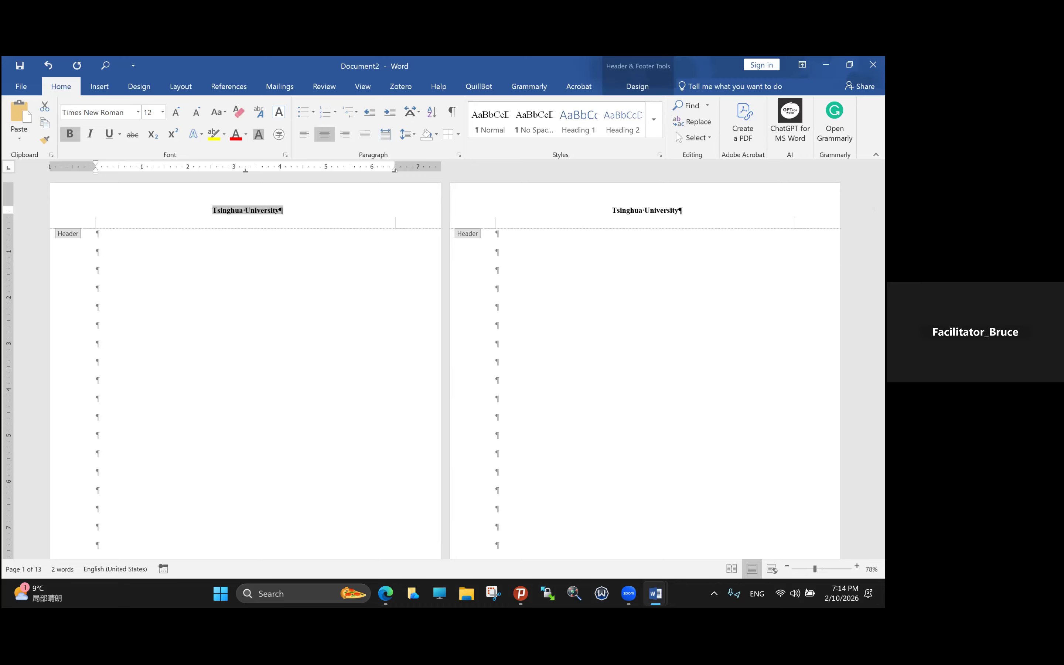
left_click_drag(879, 190, 879, 528)
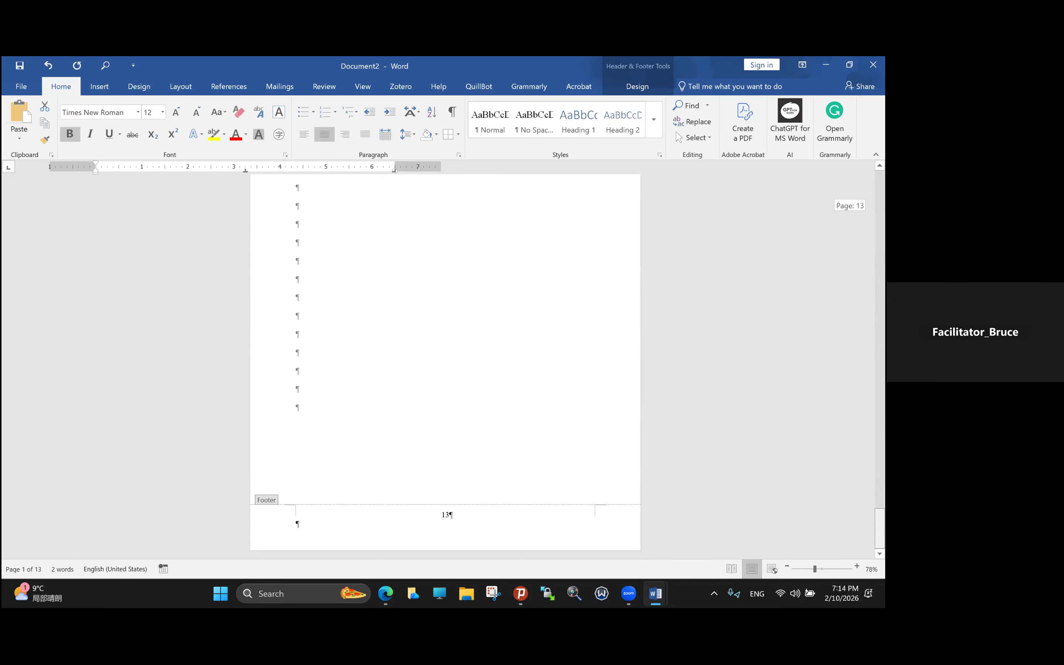
left_click_drag(879, 528, 879, 190)
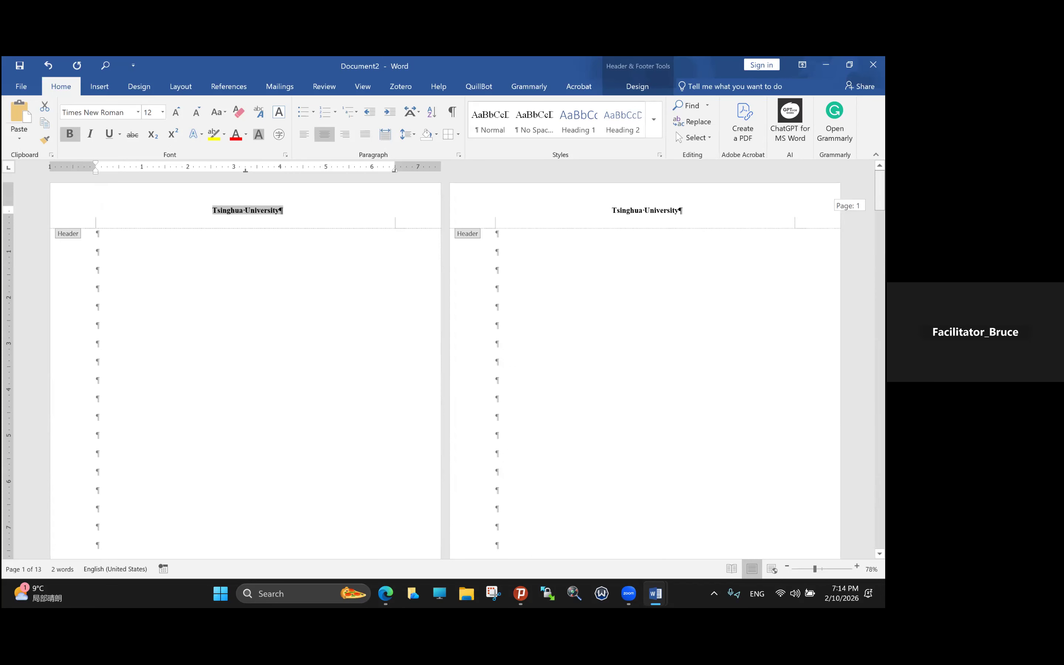
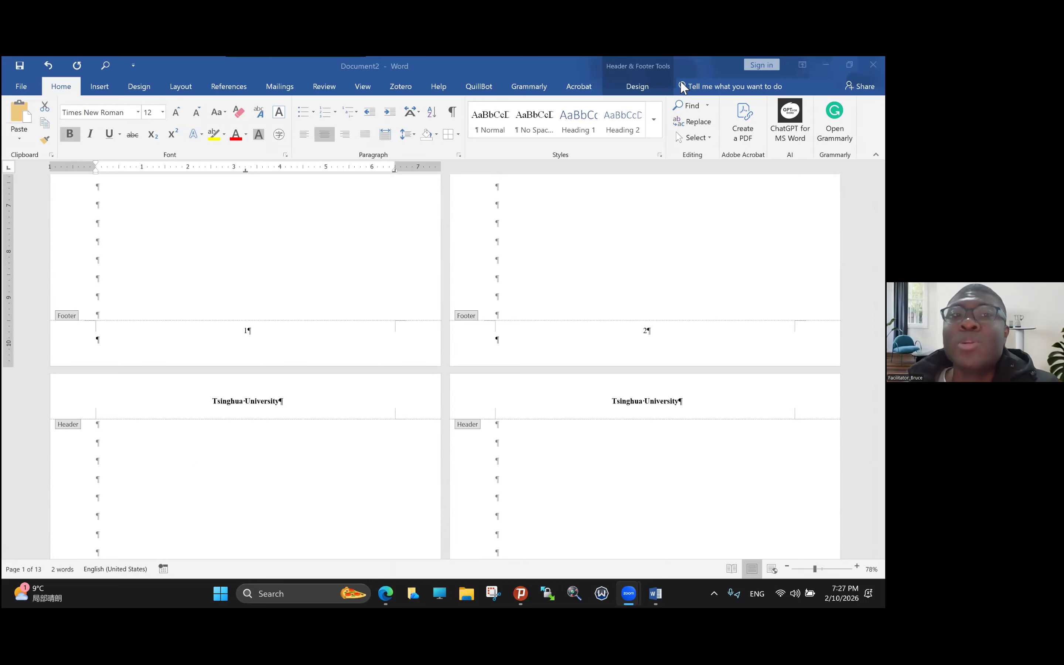
scroll(680, 81, "up", 1)
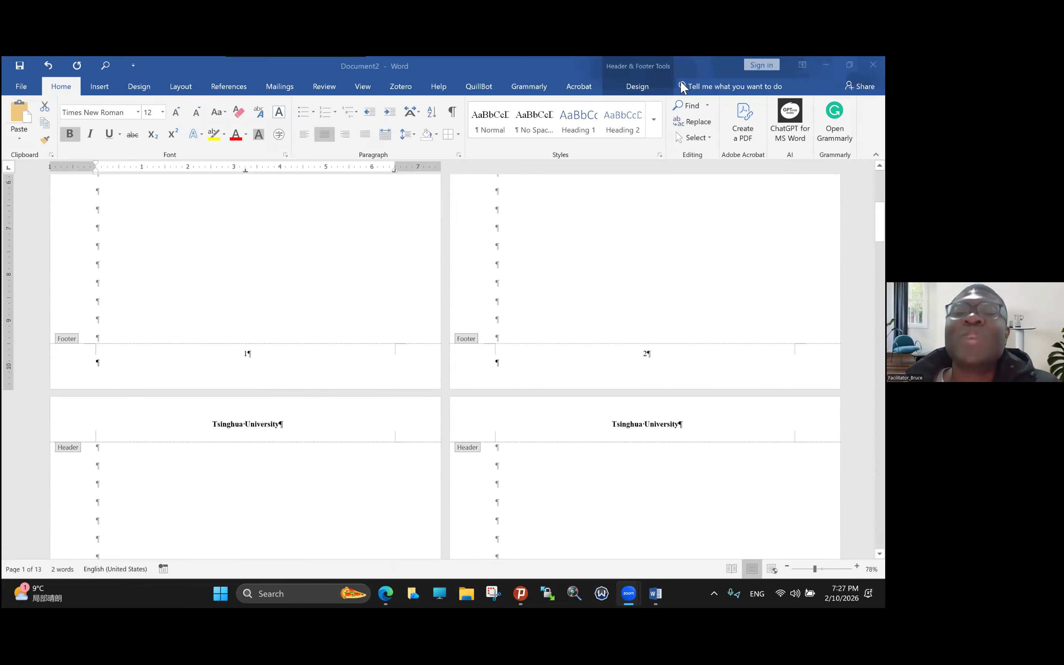
scroll(680, 81, "up", 6)
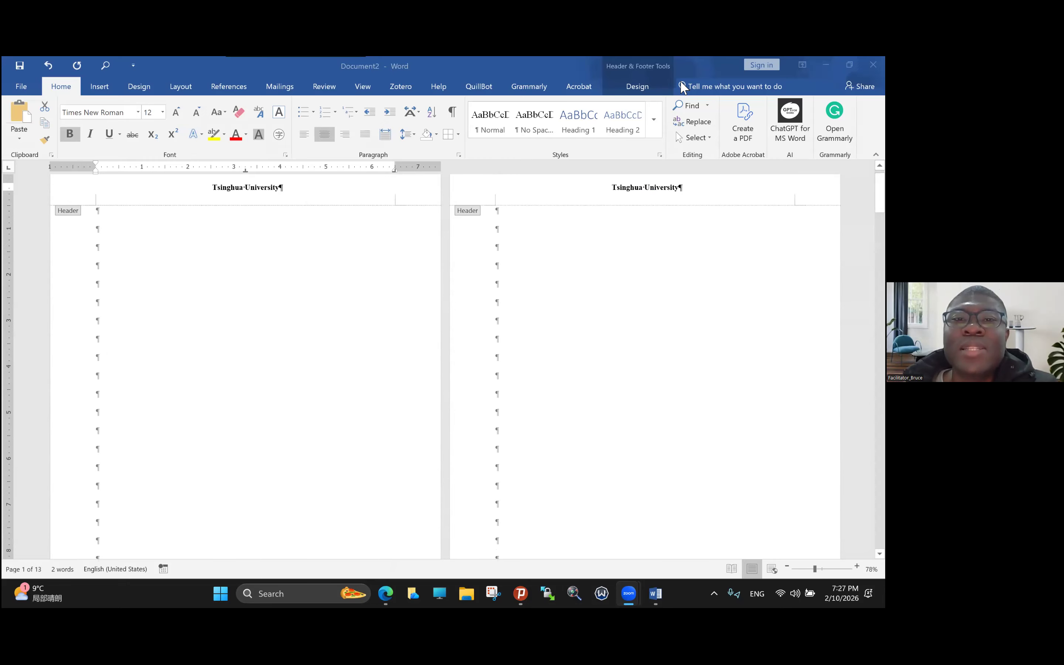
scroll(680, 81, "up", 1)
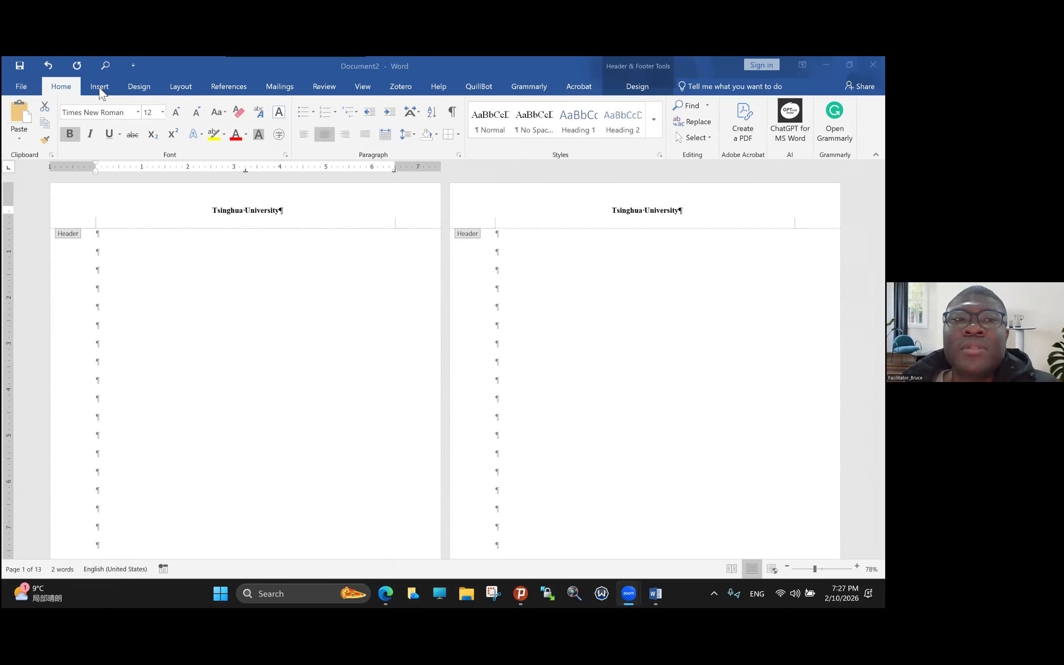
Turn on Different Odd & Even Pages for the headers and footers and check the result through page 5.
left_click(634, 100)
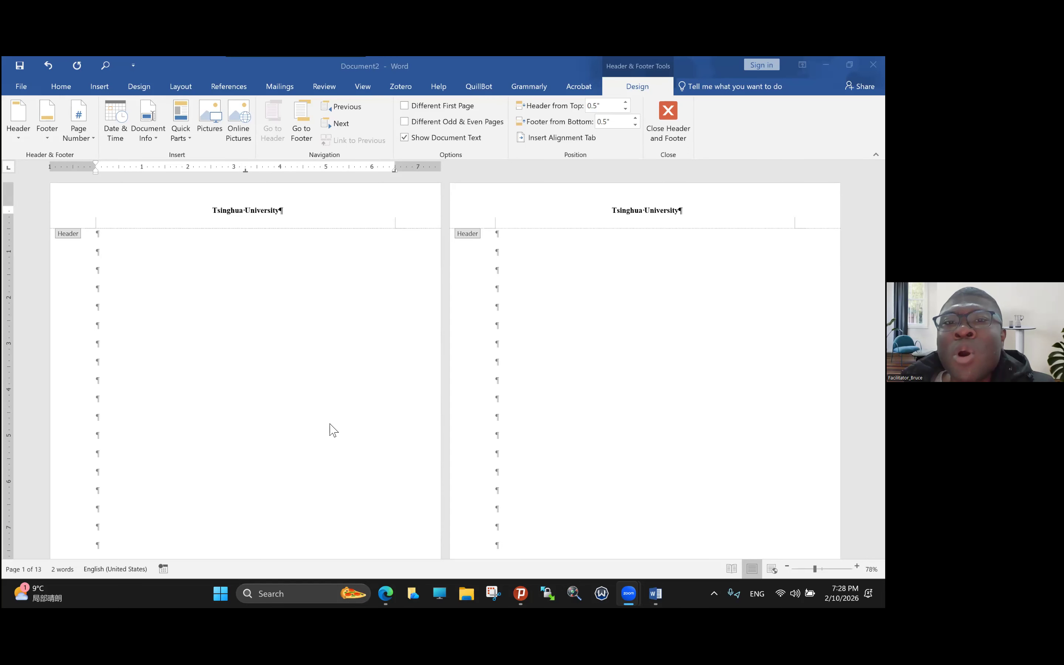
left_click(620, 451)
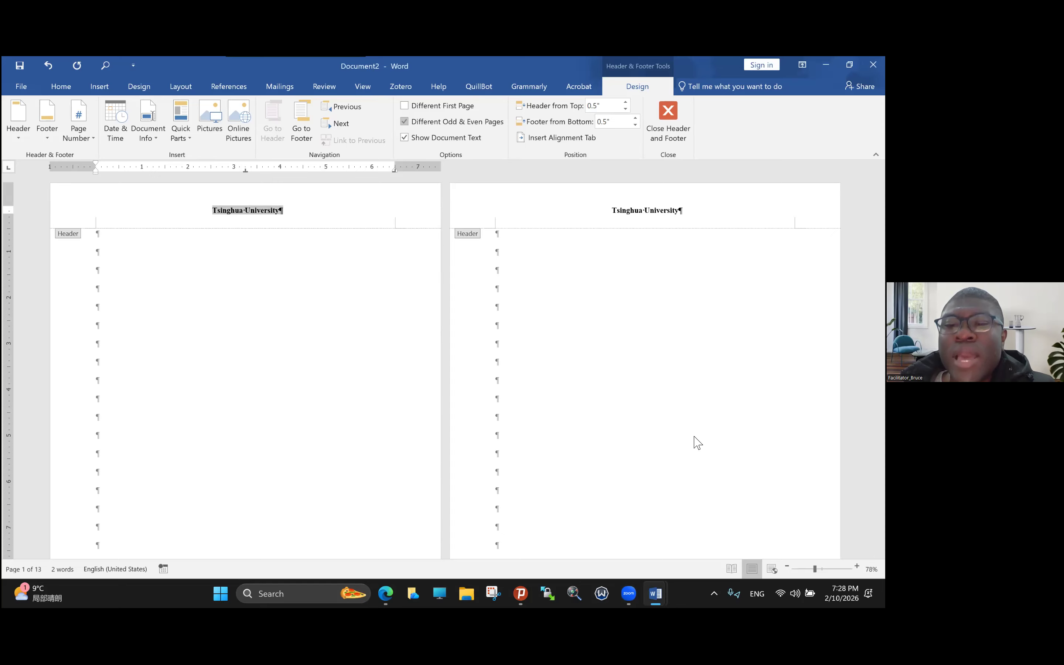
scroll(247, 489, "down", 5)
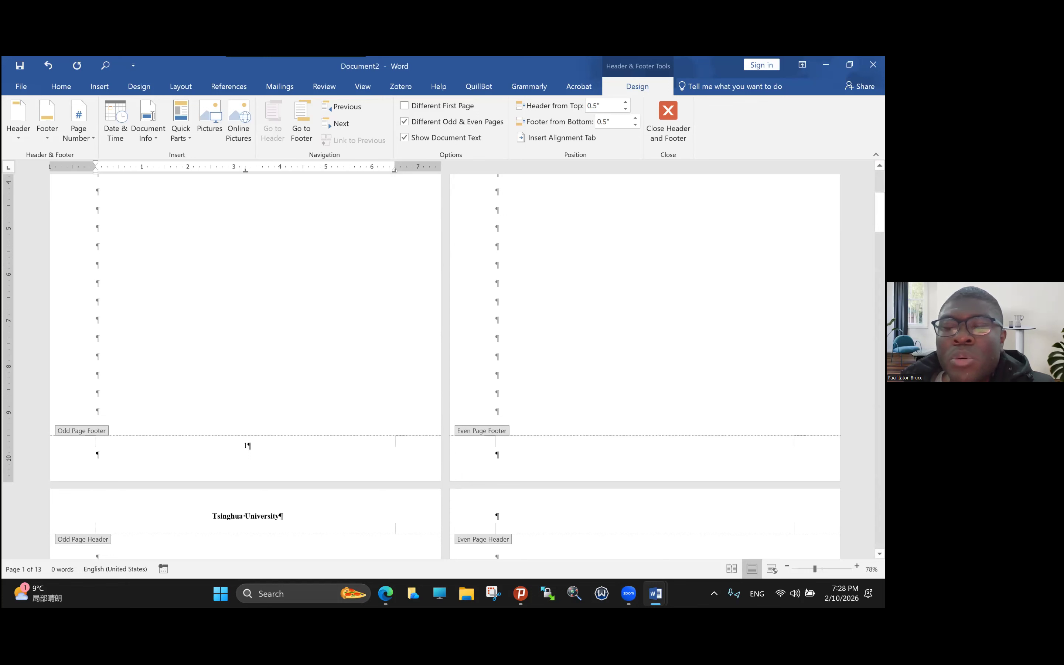
scroll(671, 418, "down", 6)
scroll(413, 429, "down", 3)
scroll(308, 433, "down", 3)
scroll(296, 426, "down", 7)
scroll(296, 426, "down", 3)
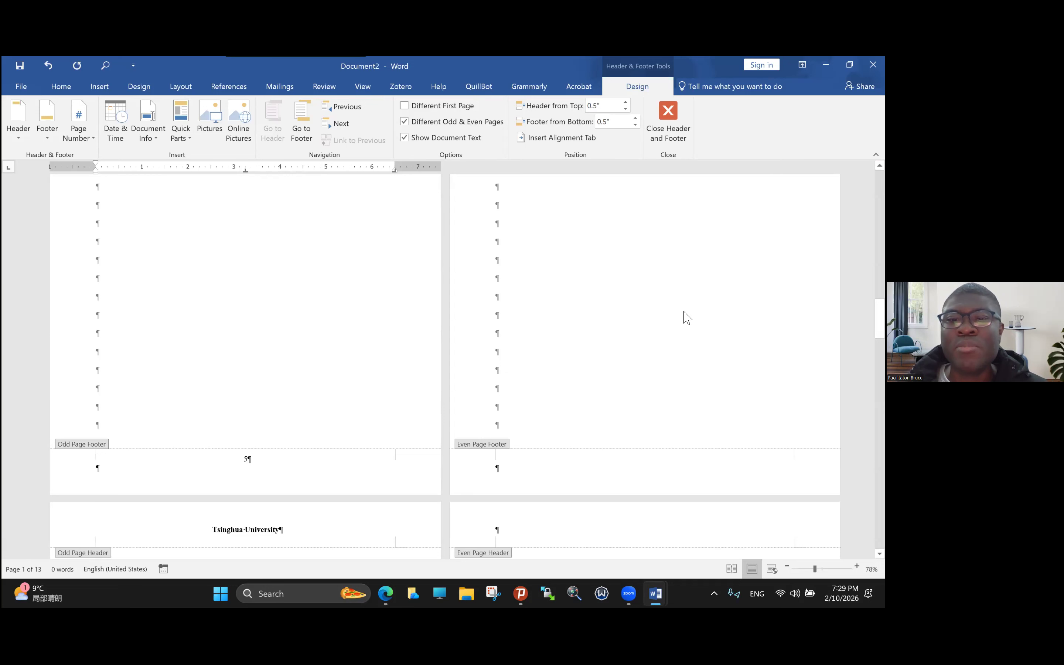
Undo the Different Odd & Even Pages setting and check the headers and page numbers on the first pages.
key("ctrl+z")
scroll(684, 311, "down", 1)
scroll(687, 317, "down", 10)
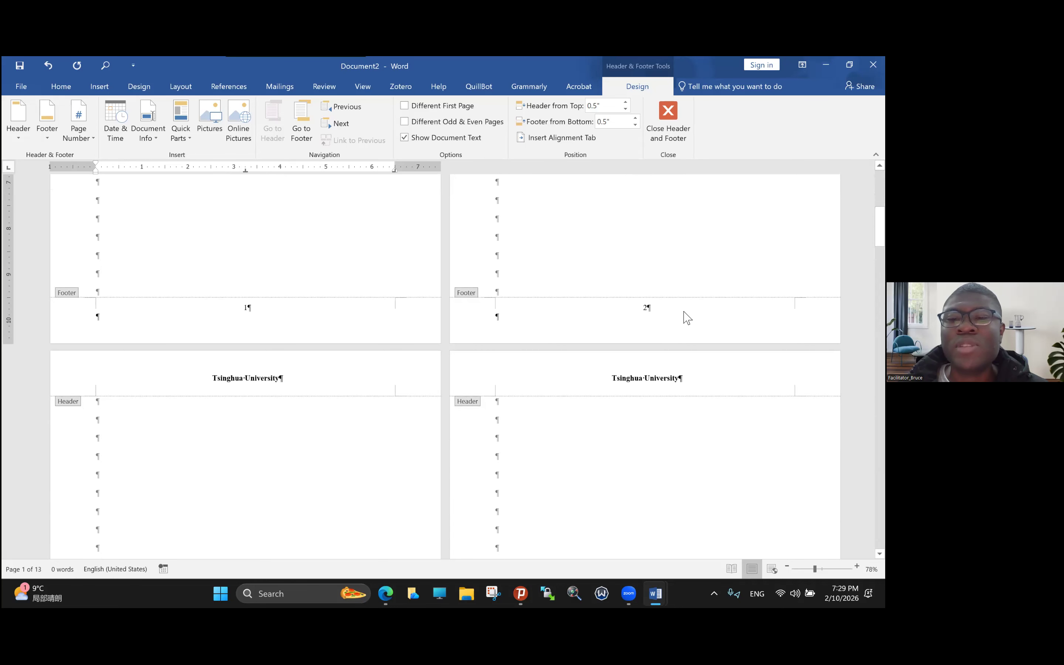
scroll(687, 318, "down", 5)
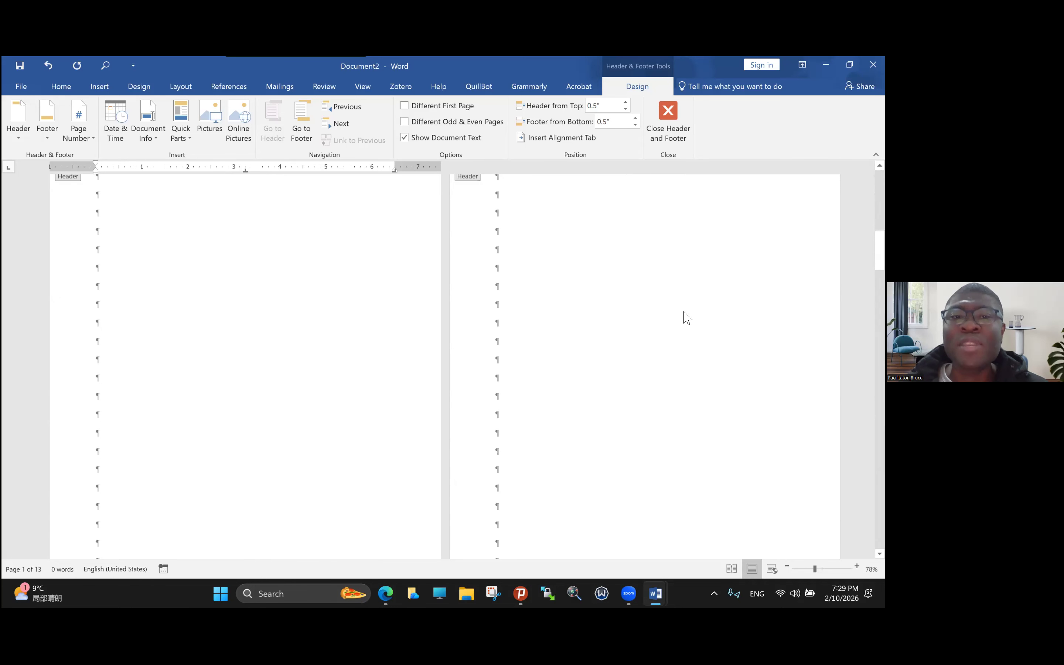
scroll(643, 329, "up", 5)
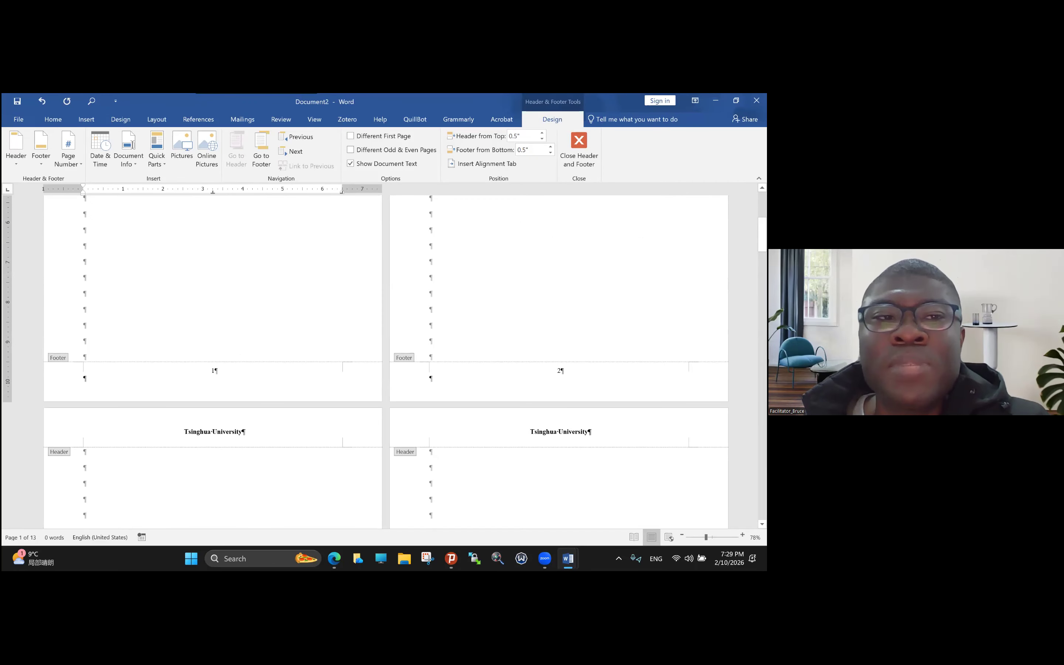
scroll(386, 360, "down", 5)
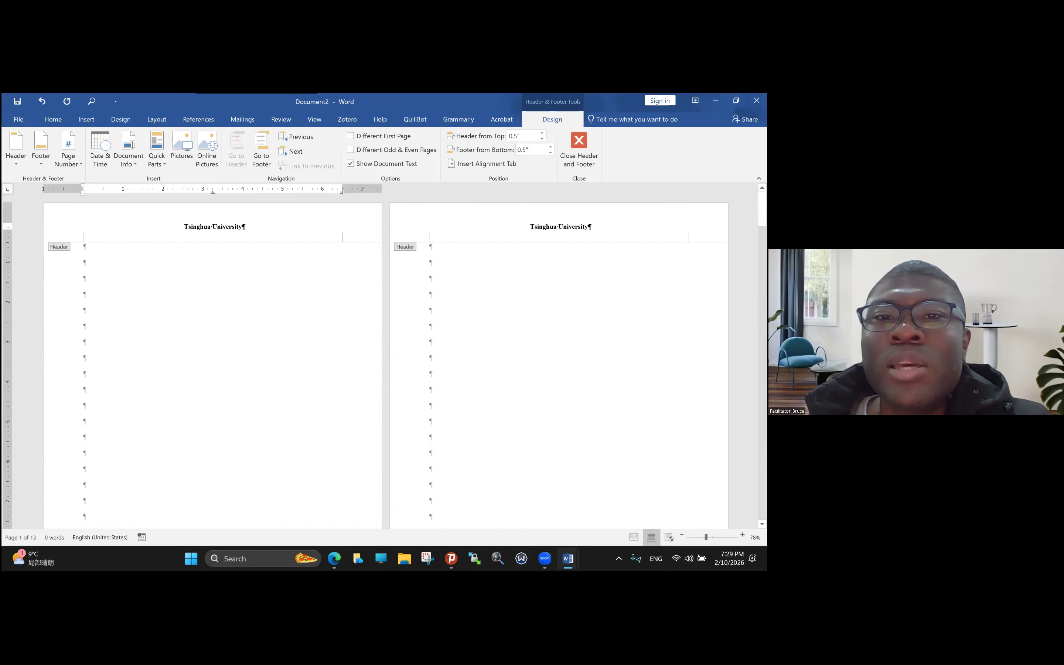
Apply Different Odd & Even Pages again and compare the headers and footers of pages 1 and 2.
scroll(519, 259, "down", 5)
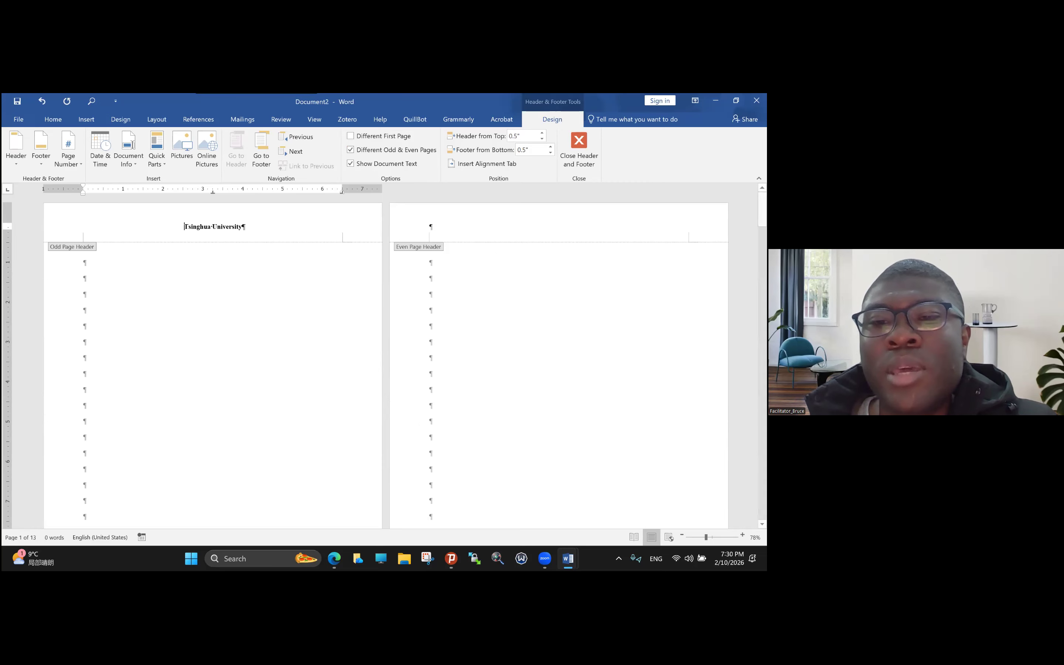
scroll(386, 356, "down", 5)
scroll(386, 356, "up", 5)
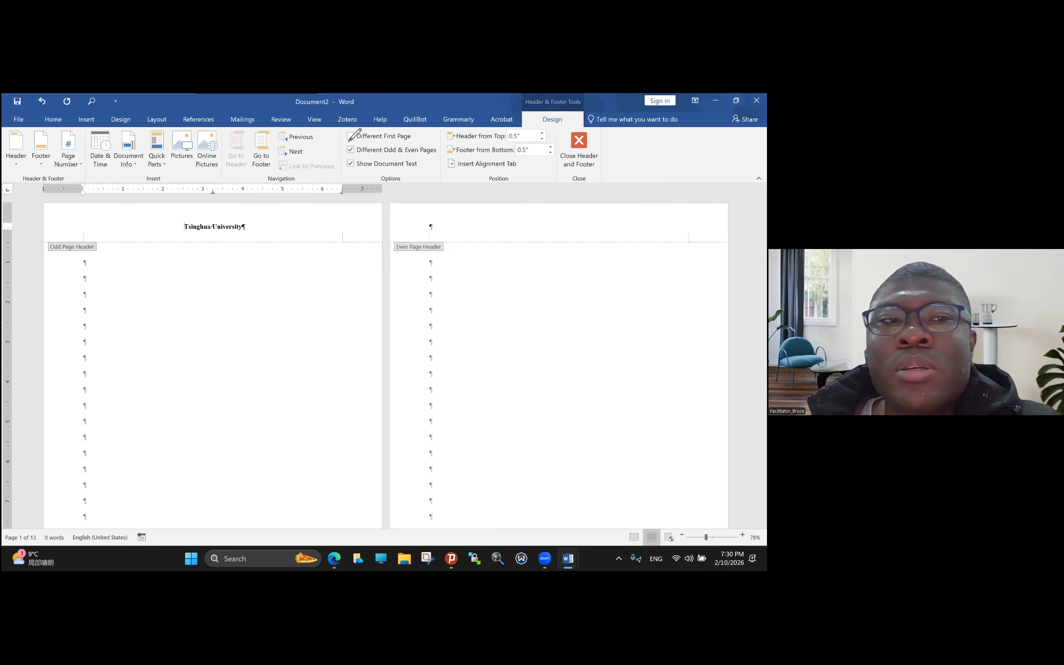
left_click_drag(411, 131, 382, 129)
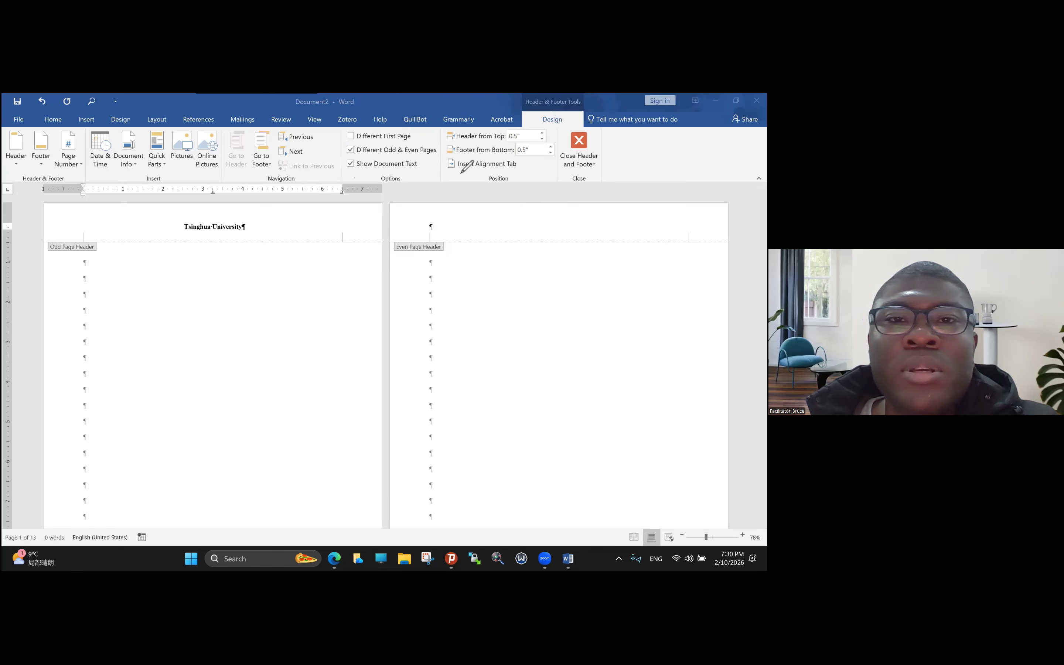
mouse_move(366, 159)
left_mouse_down()
mouse_move(353, 134)
mouse_move(379, 147)
mouse_move(378, 167)
left_mouse_up()
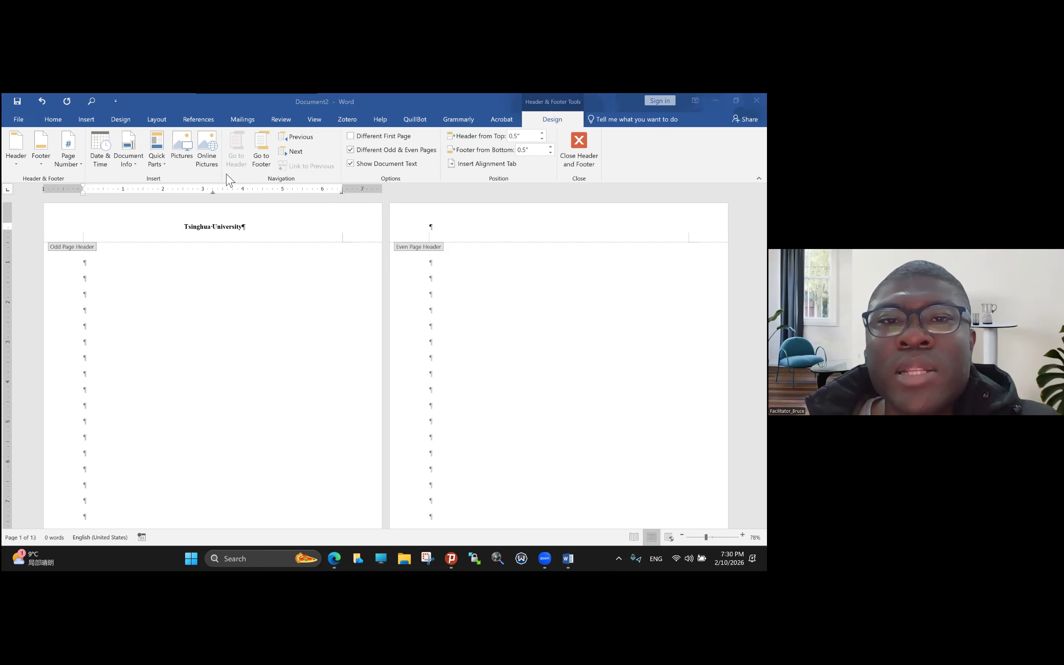
scroll(490, 303, "down", 5)
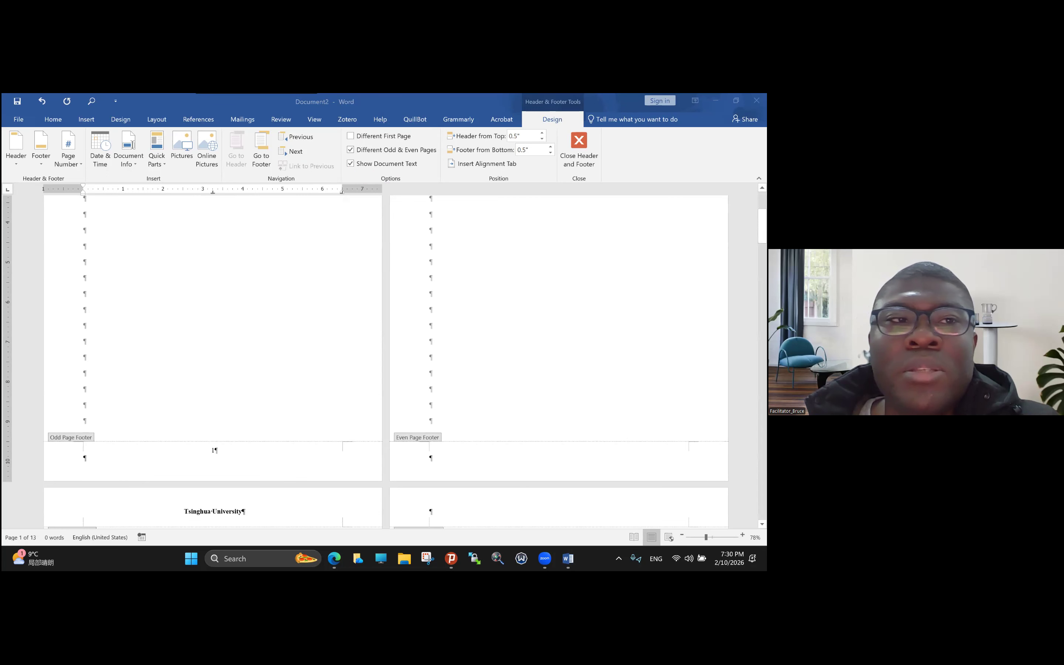
scroll(523, 337, "up", 1)
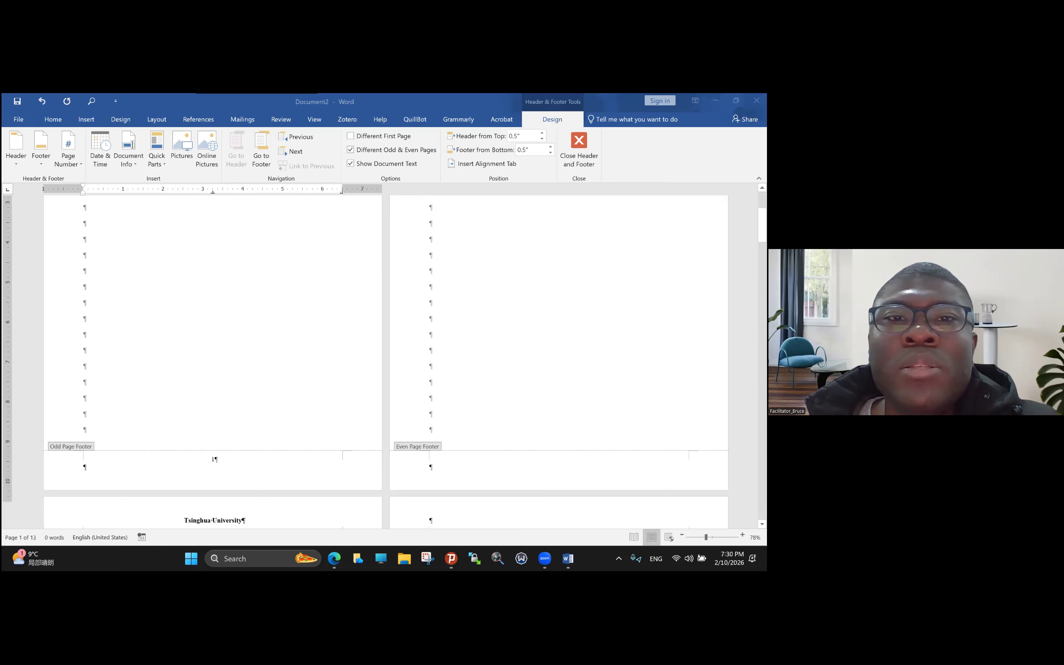
Turn off Different Odd & Even Pages and check the headers and footers on the first two pages.
scroll(330, 386, "up", 3)
left_click(330, 386)
left_click(350, 150)
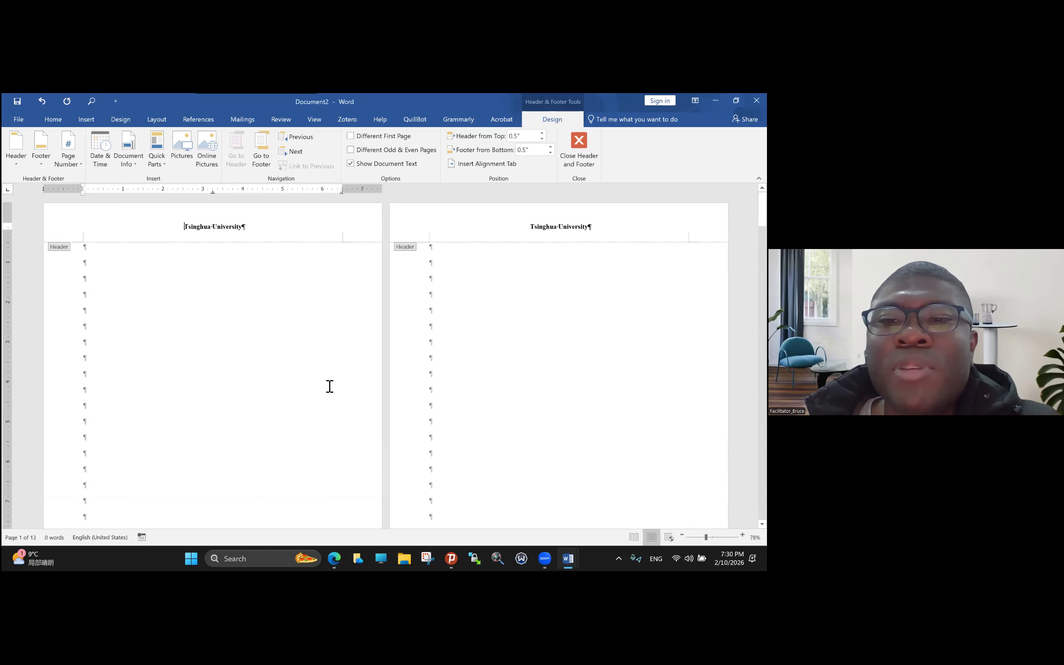
scroll(181, 380, "down", 5)
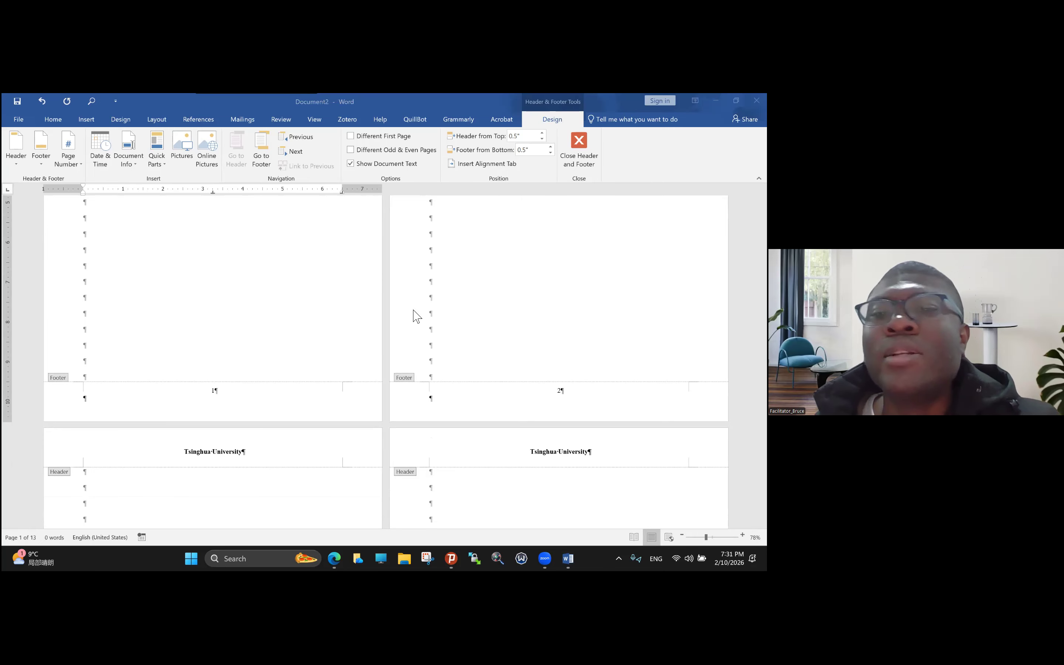
scroll(417, 316, "up", 3)
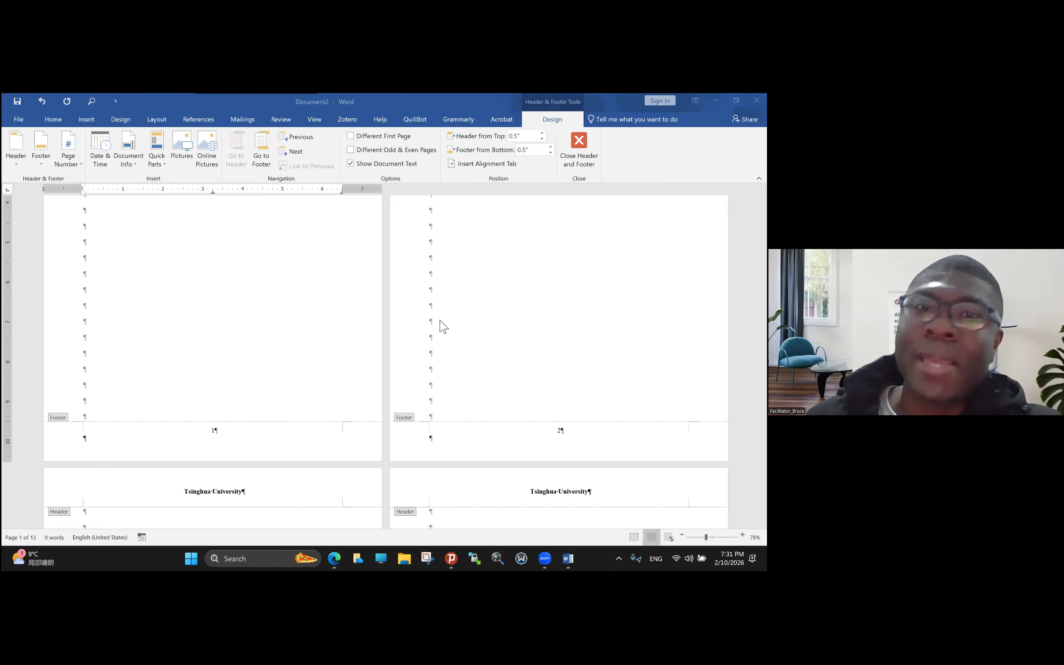
Turn on Different First Page for the header and footer and compare the first page with the following pages.
left_click(198, 389)
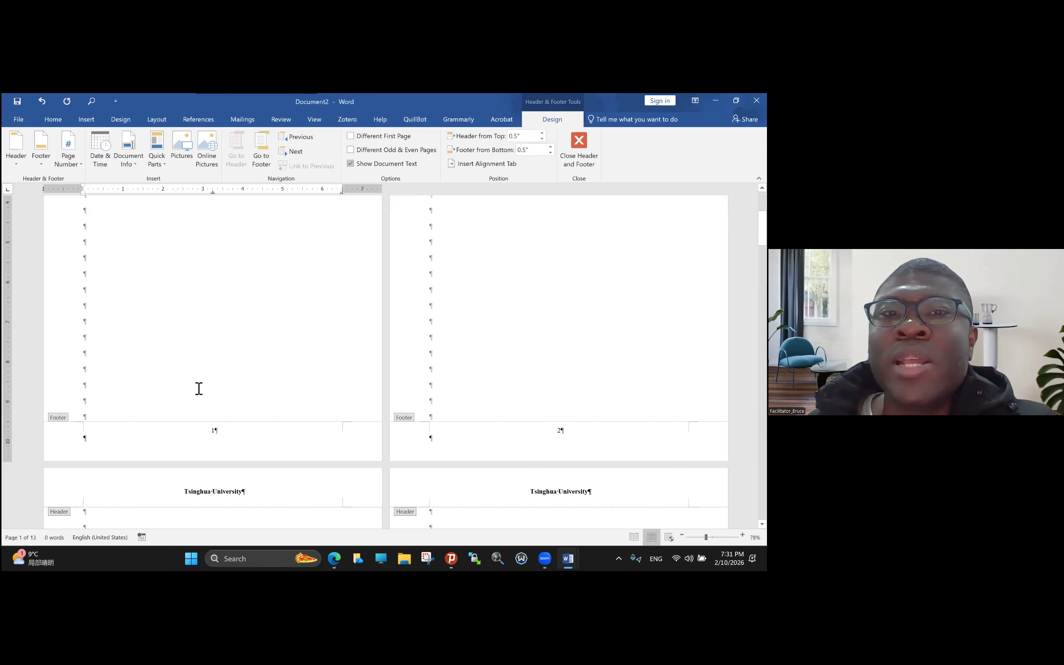
left_click(351, 136)
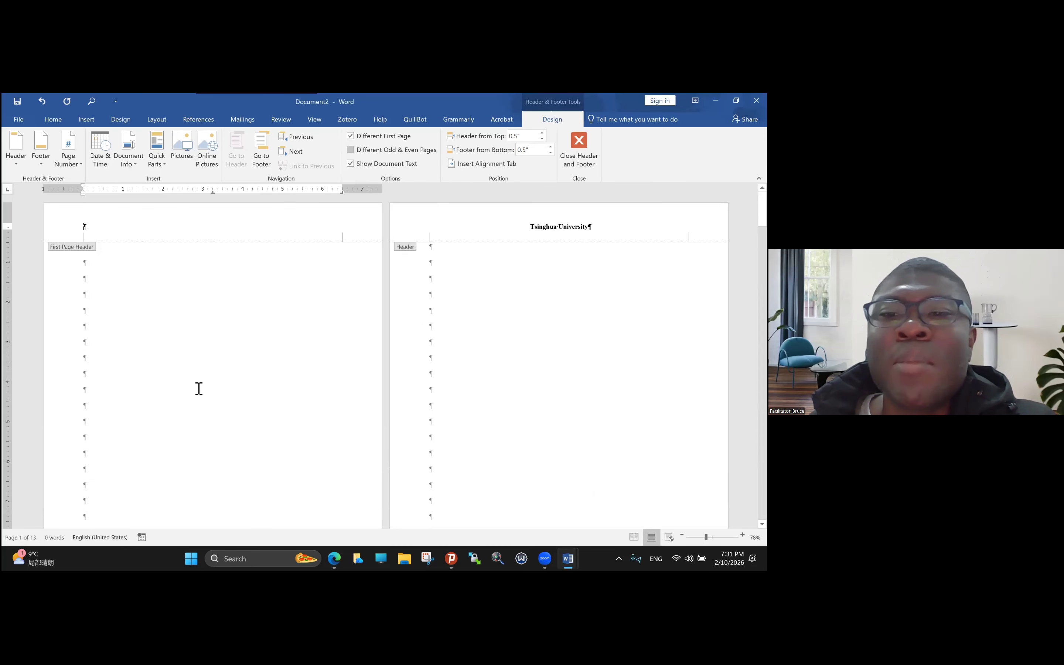
scroll(199, 389, "down", 5)
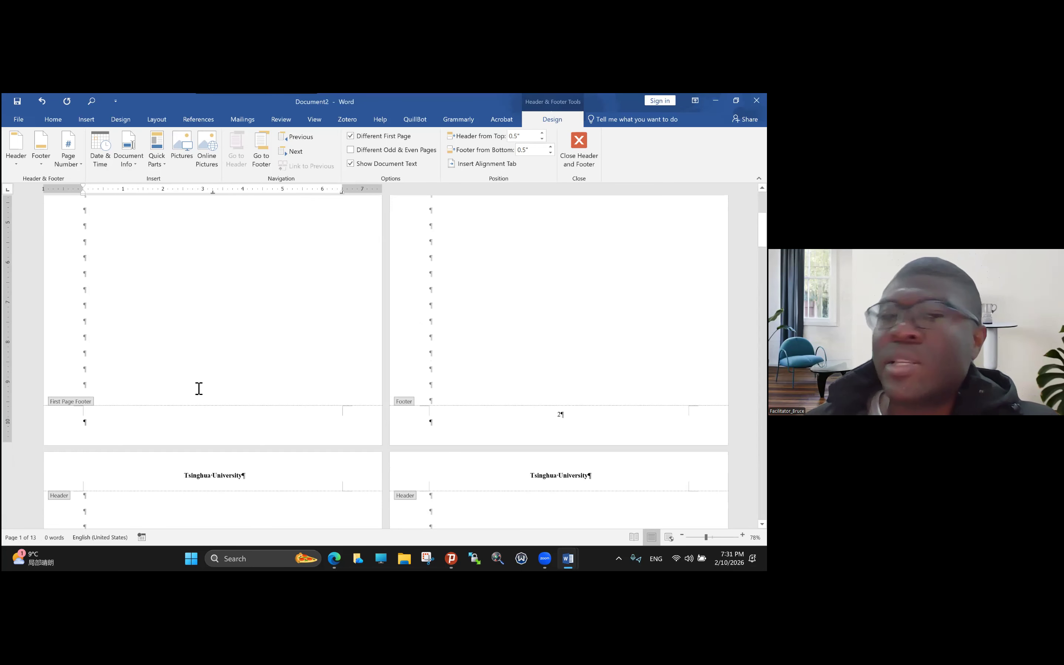
scroll(199, 388, "down", 1)
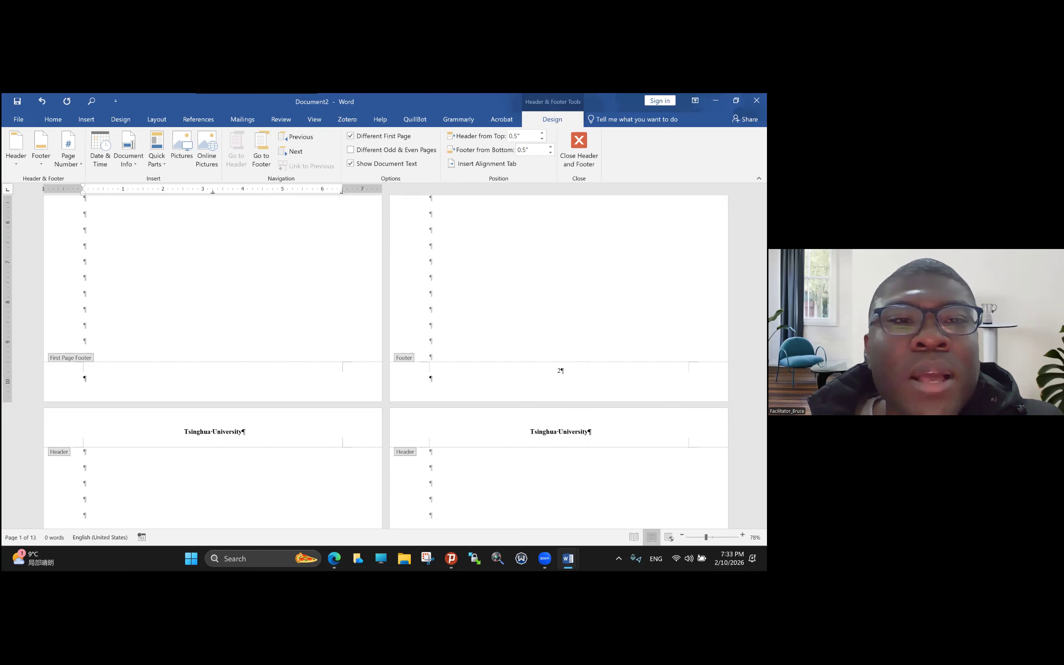
left_click(282, 126)
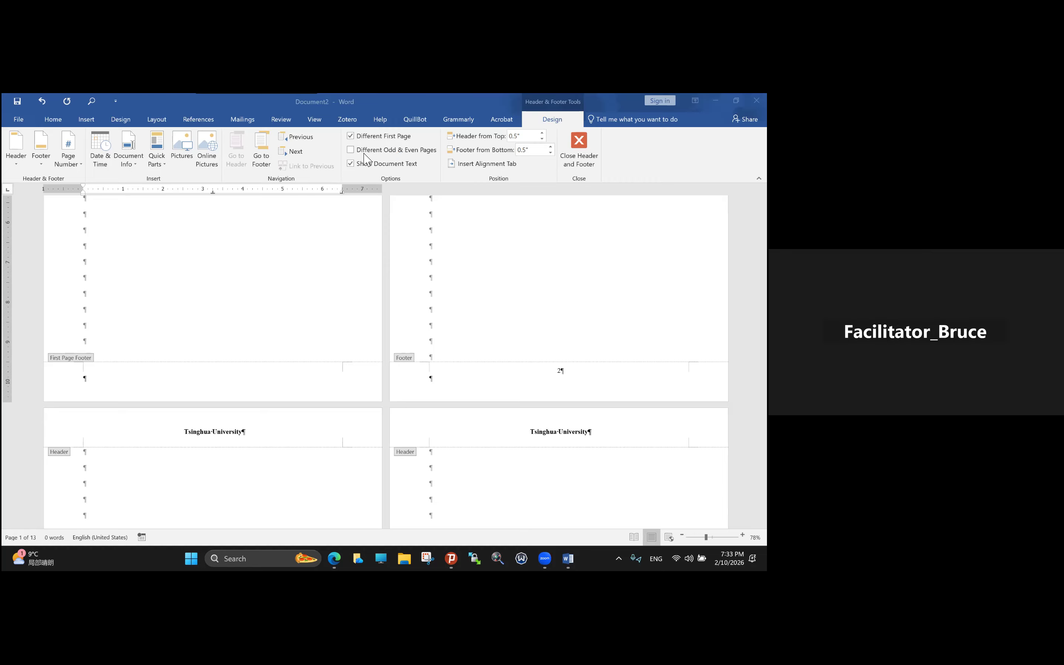
Undo the Different First Page setting and check the headers and footers on the first two pages.
left_click(375, 335)
key("ctrl+z")
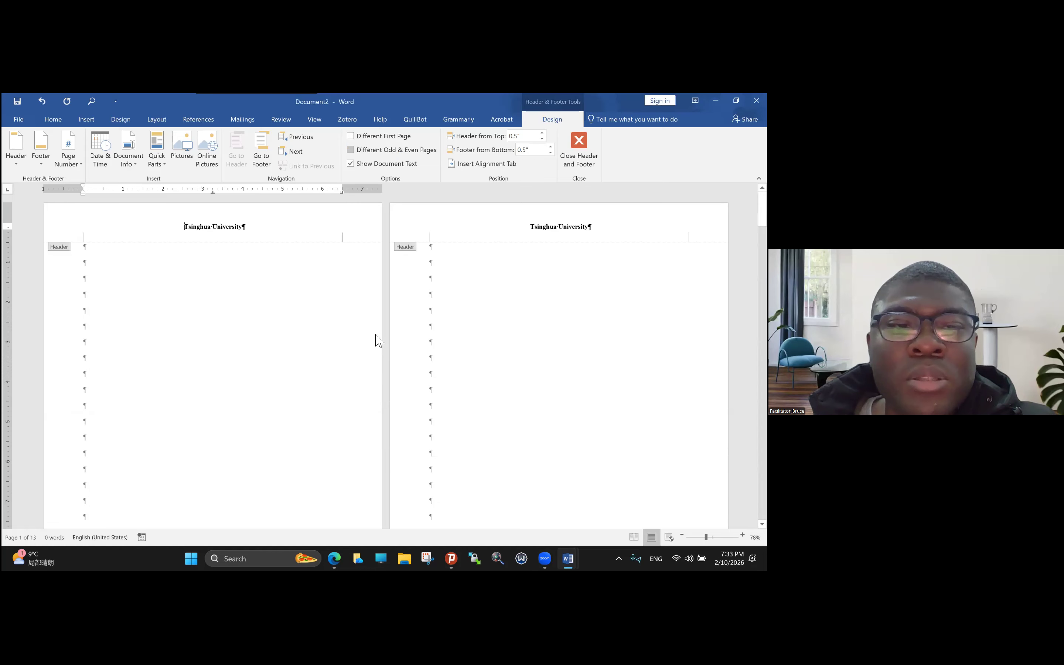
scroll(380, 341, "down", 5)
scroll(380, 341, "up", 5)
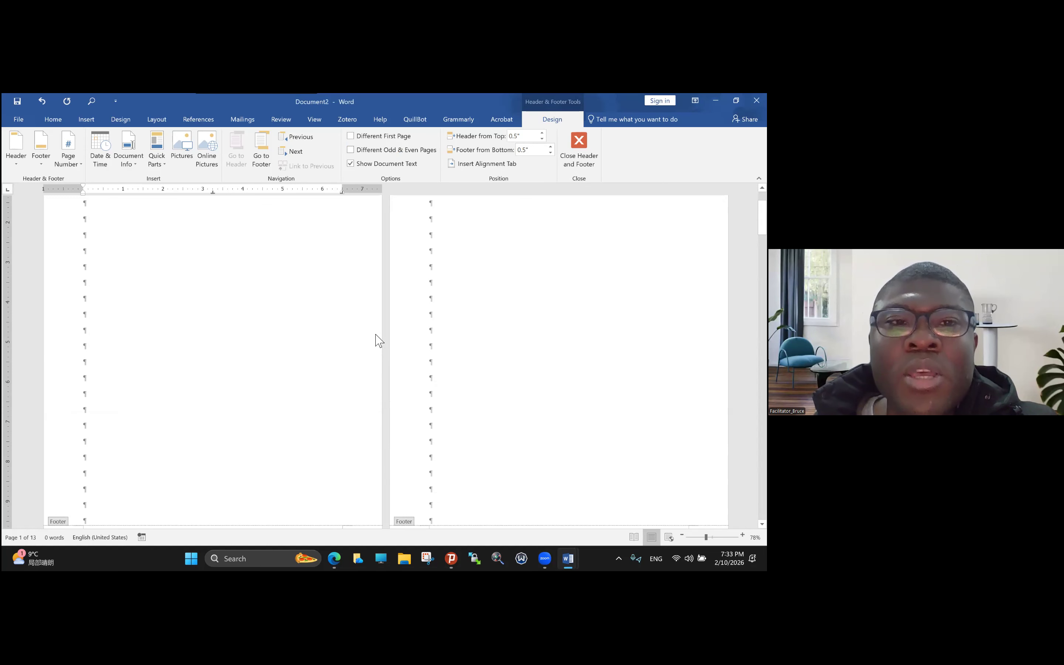
scroll(377, 341, "down", 1)
scroll(377, 341, "up", 1)
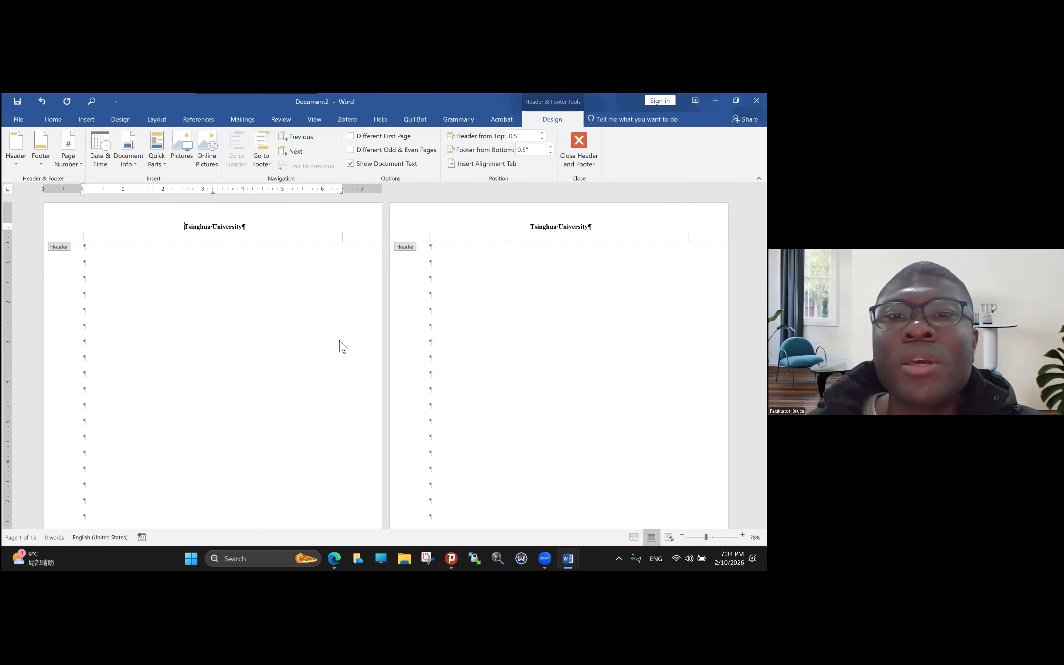
Delete the "Tsinghua University" header text from the document and return to editing the body.
left_click(197, 233)
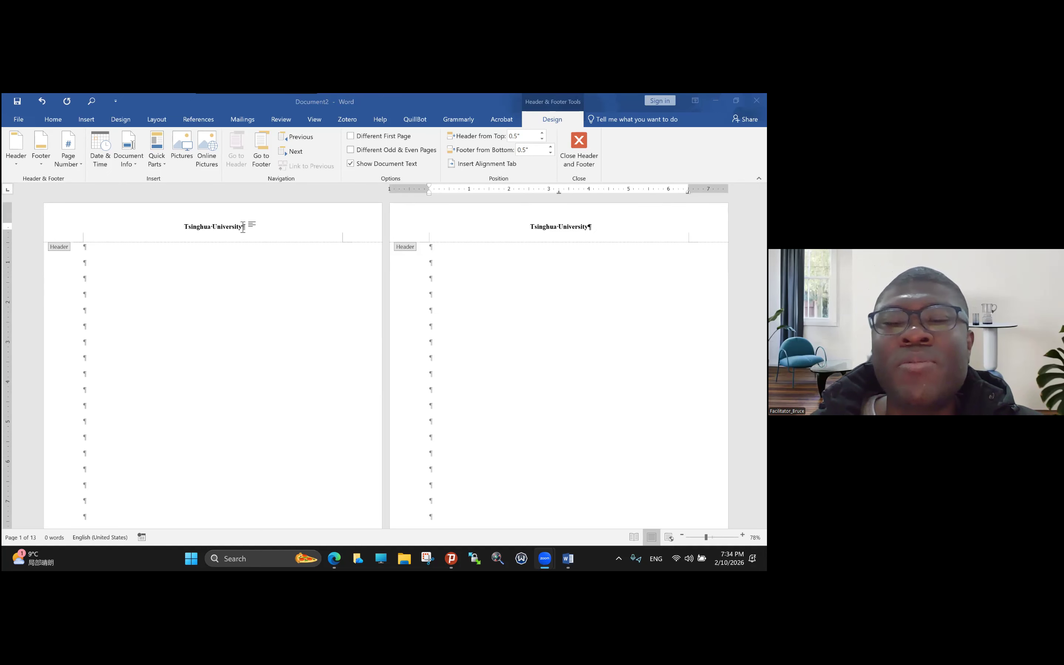
left_click(207, 263)
key("shift+Right")
key("shift+Right")
key("shift+End")
key("shift+Left")
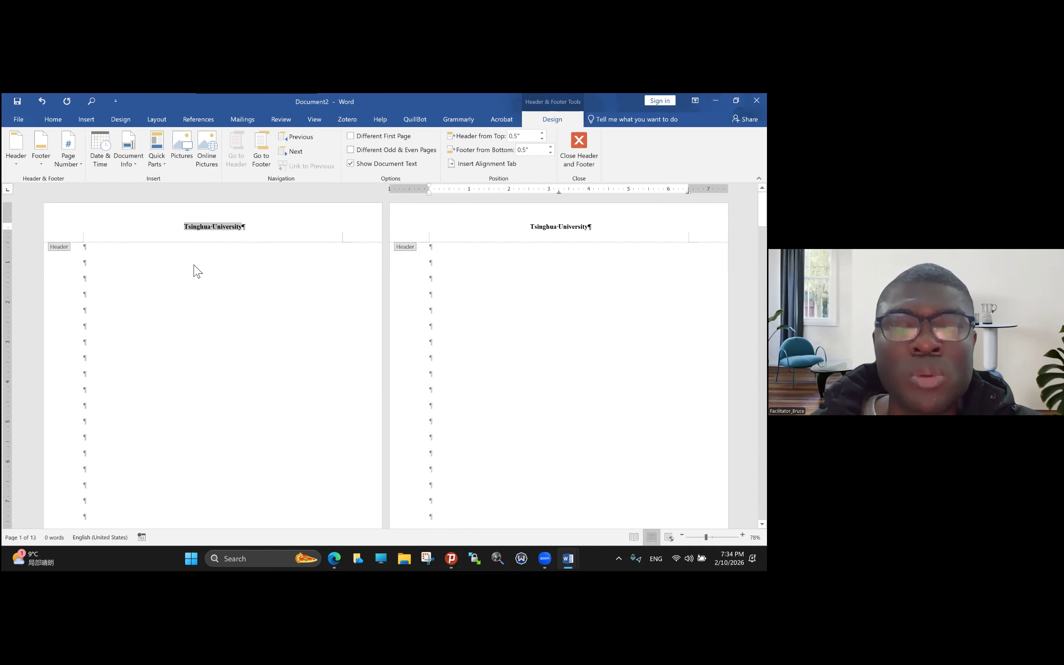
key("Delete")
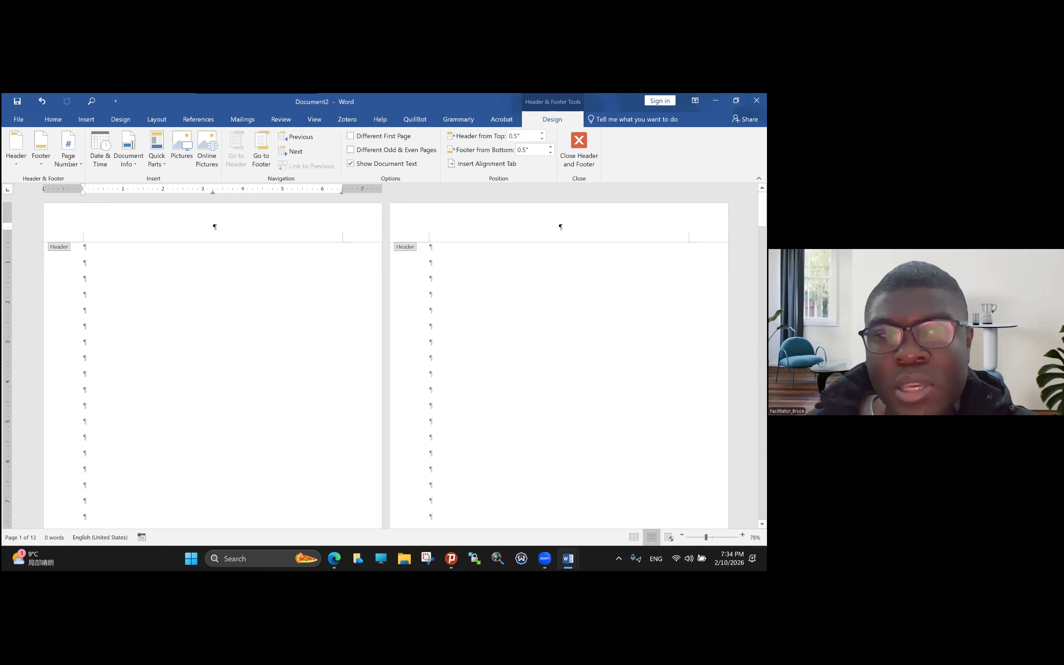
key("Escape")
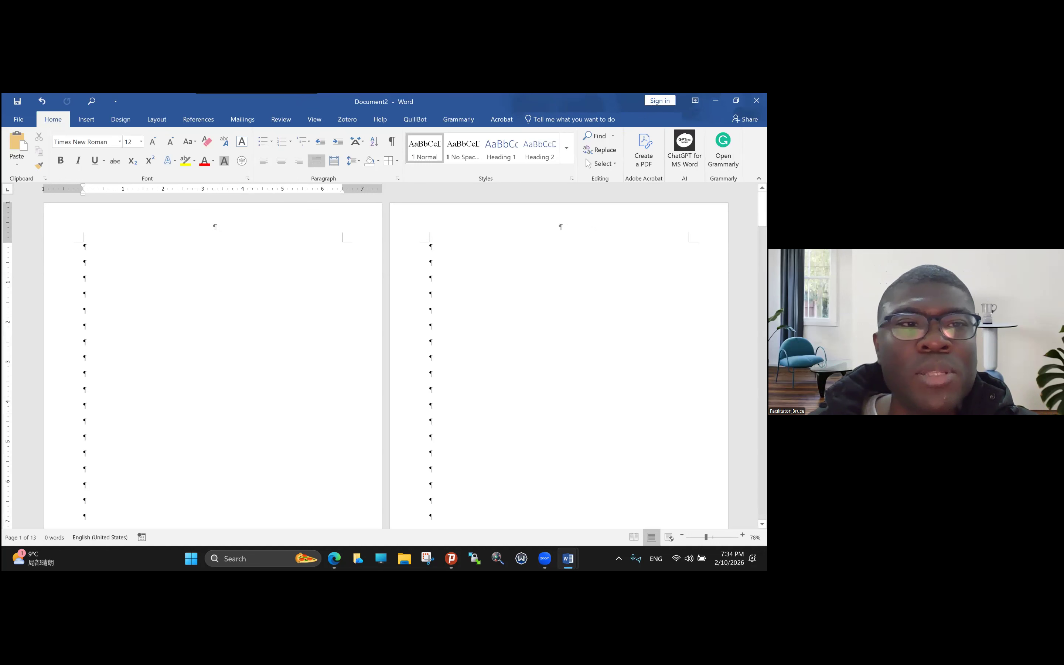
Enter "A thesis submitted to a University in partial fulfilment" on the second line of page 1.
type("A")
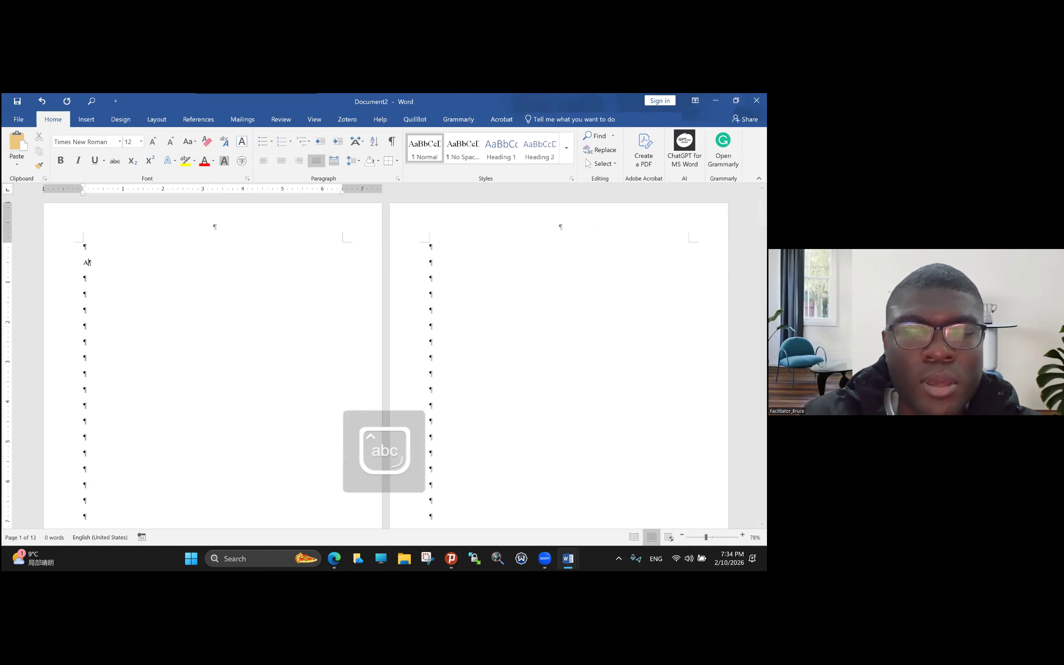
type(" thesis sumb")
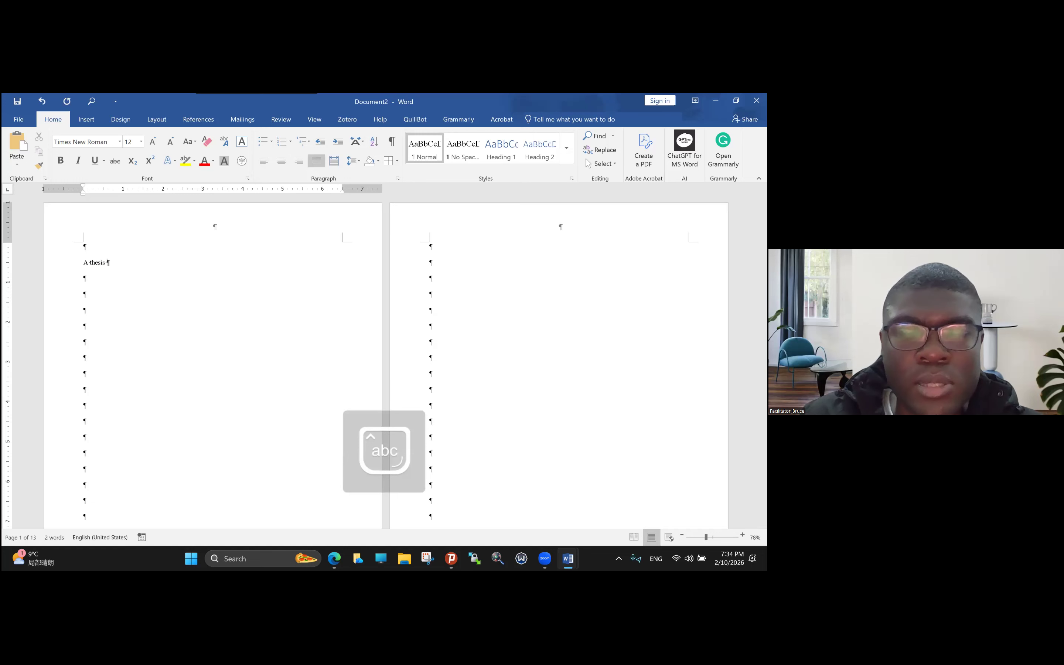
key("BackSpace")
key("BackSpace")
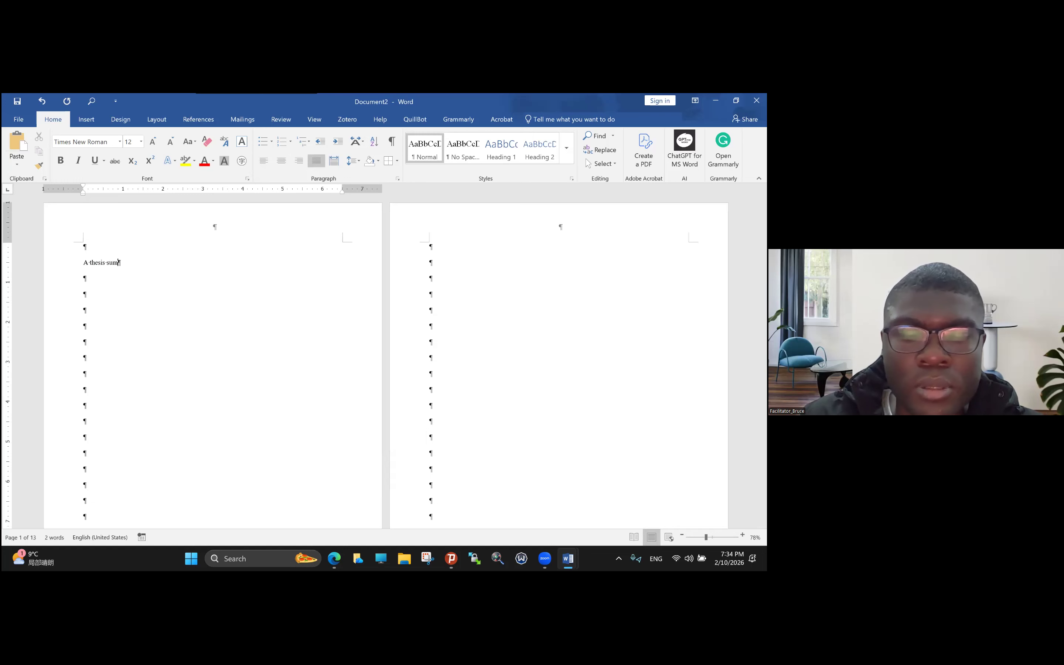
type("bmitted ")
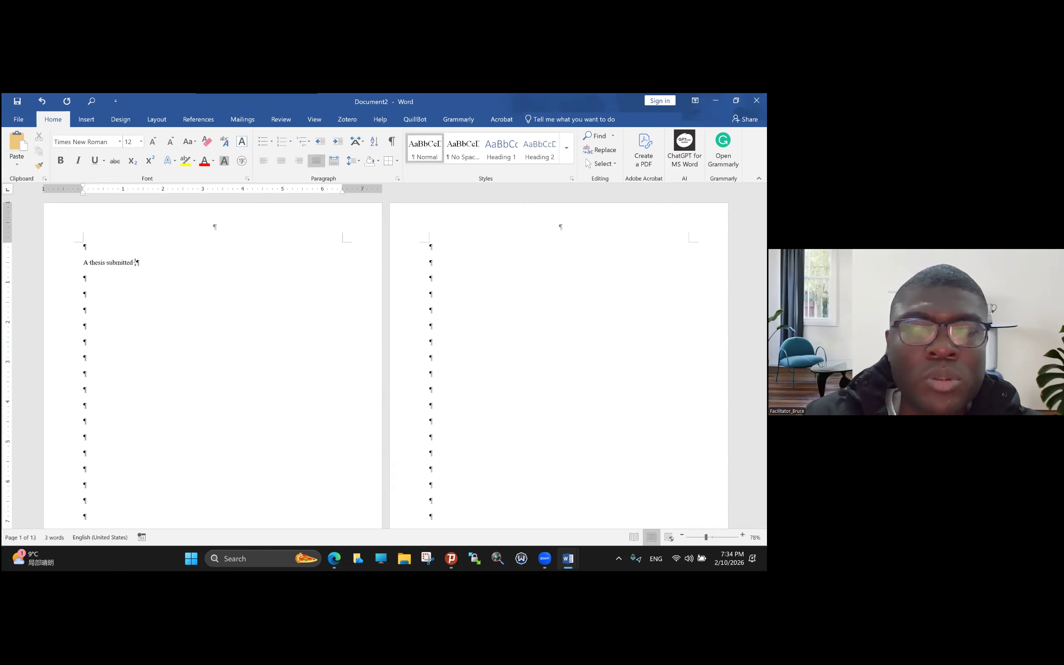
type("to a Univ")
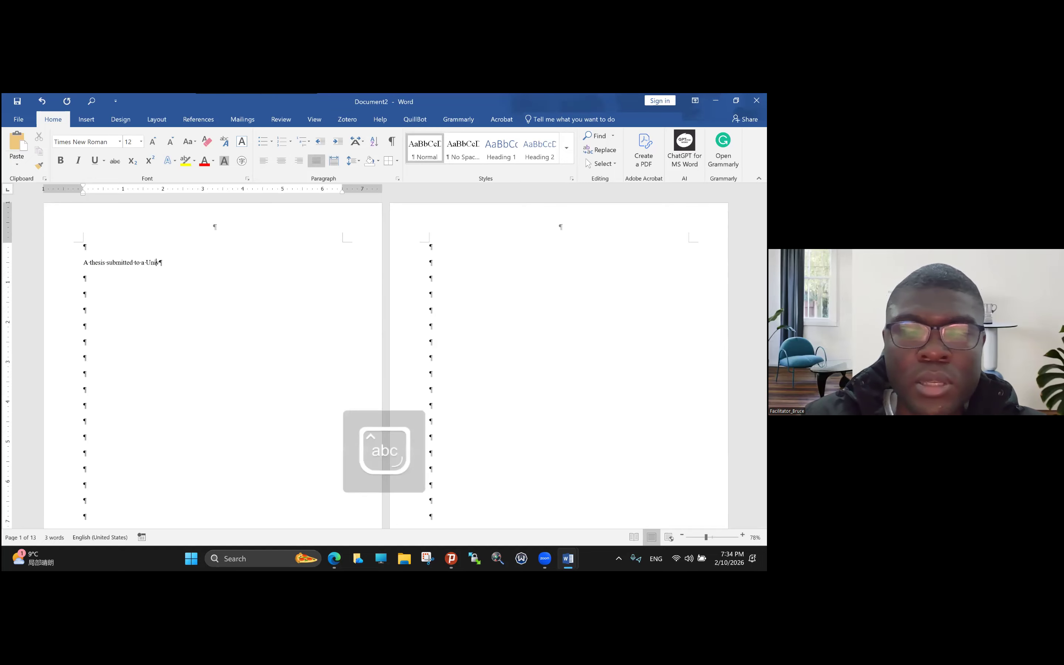
type("ersity in")
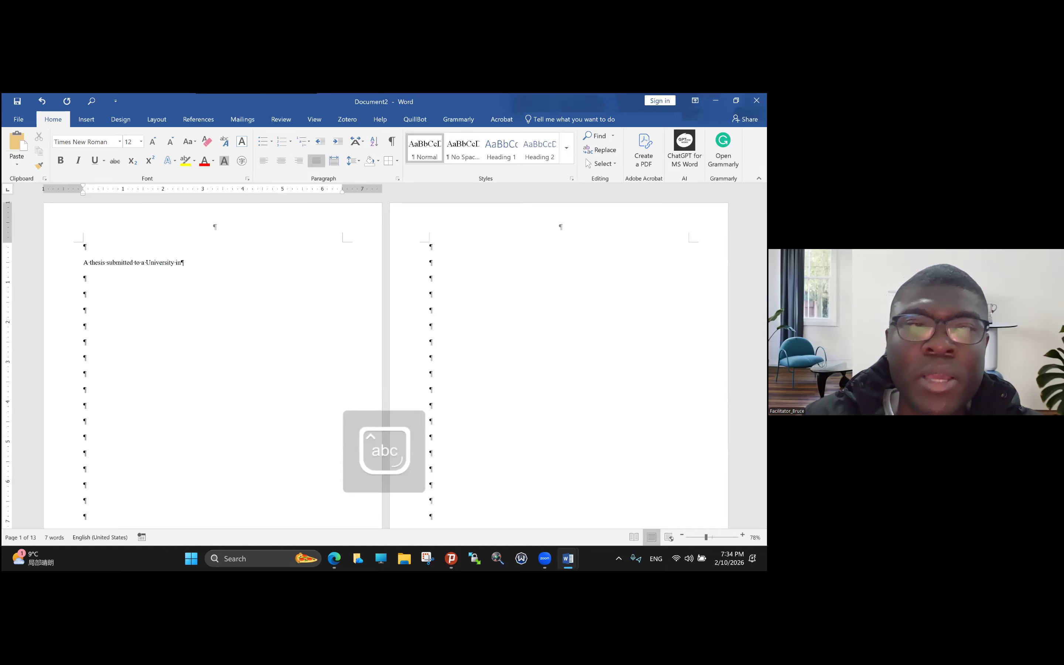
type(" part")
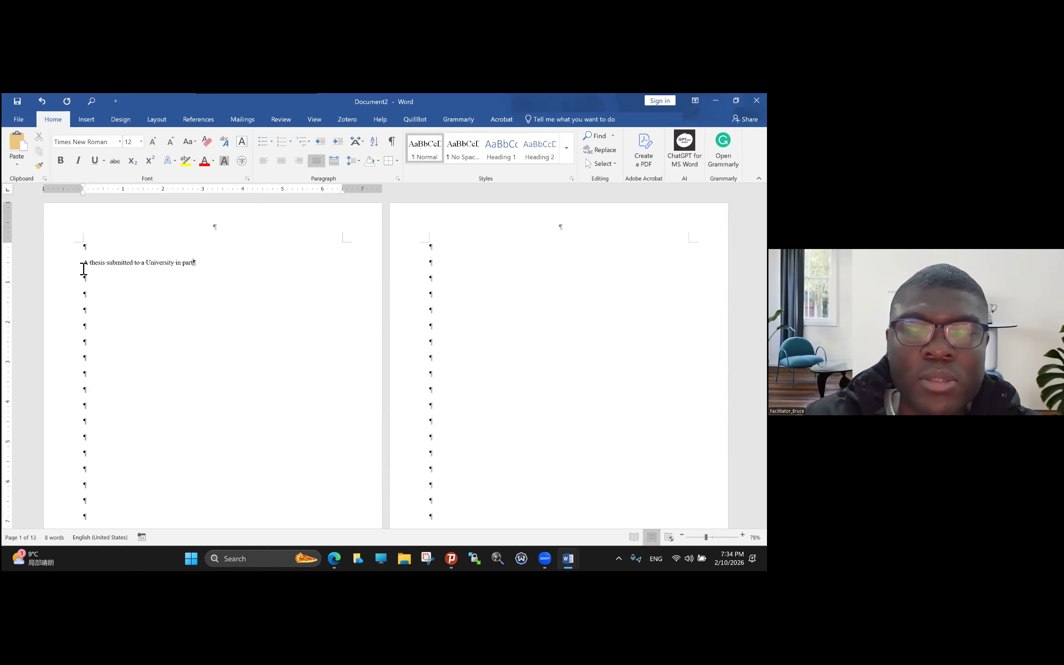
type("ial ful")
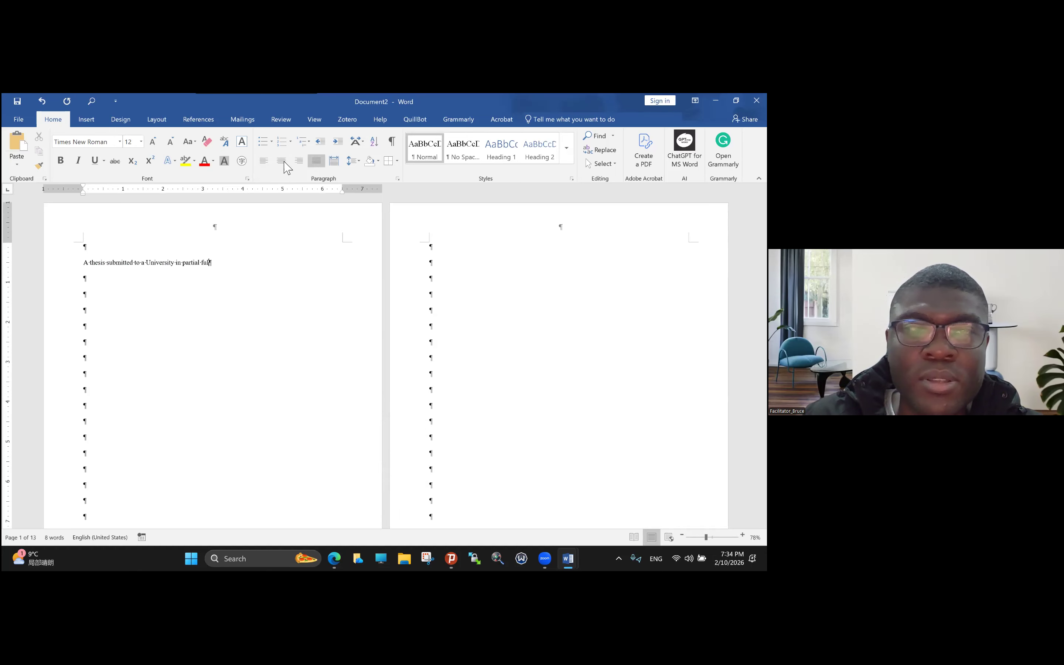
type("filment")
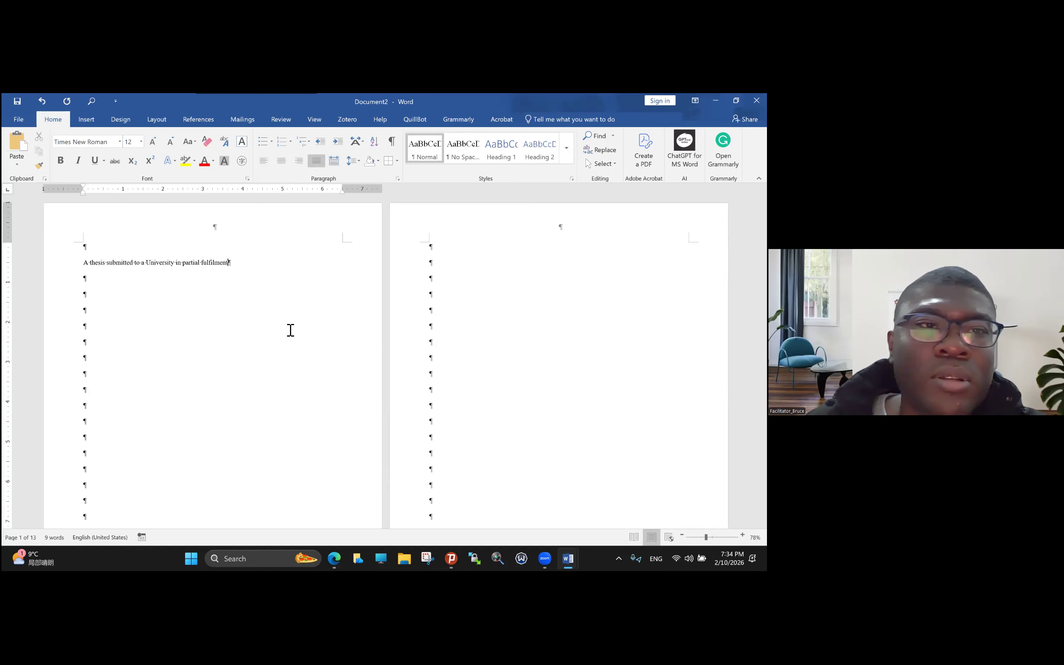
Center the thesis submission line on page 1 and check the page numbers in the footers.
key("shift+Home")
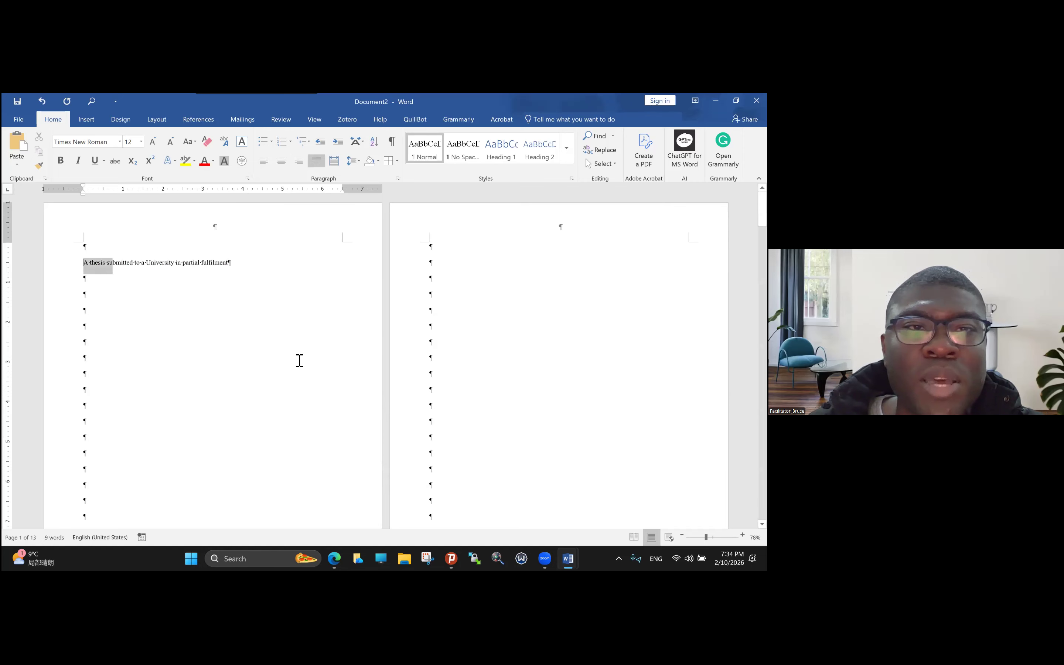
key("ctrl+e")
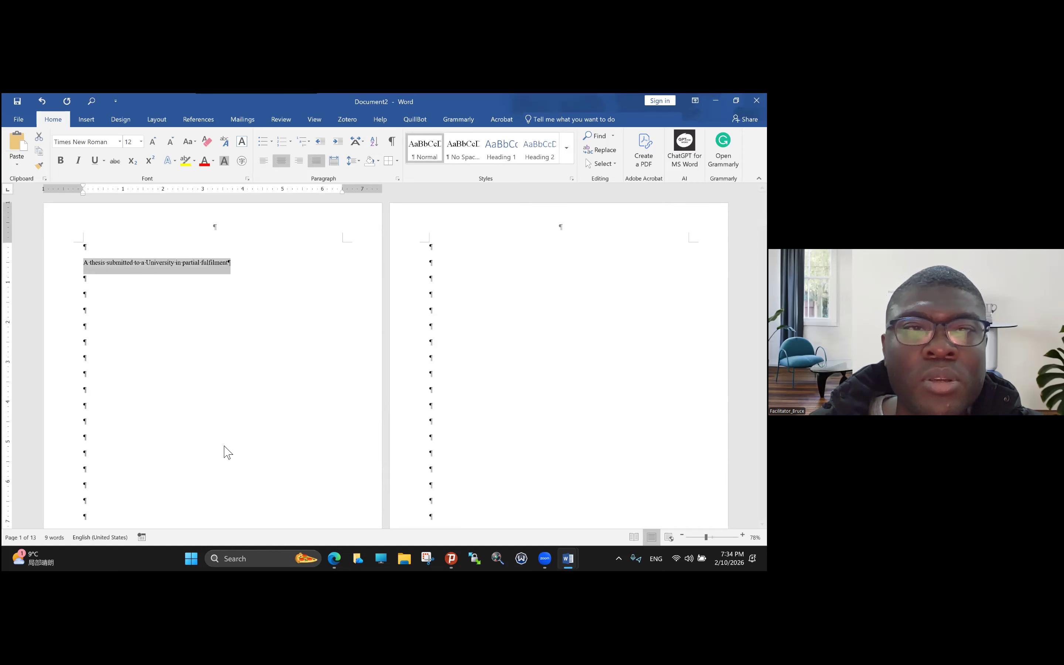
left_click(215, 453)
scroll(383, 278, "down", 3)
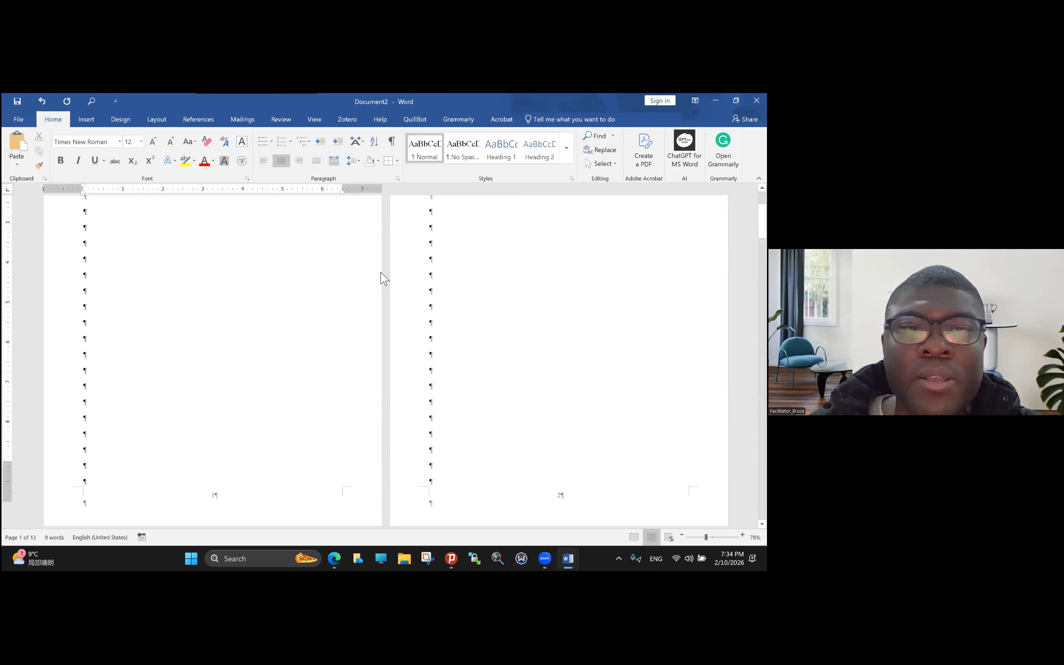
scroll(386, 360, "up", 3)
scroll(386, 361, "down", 4)
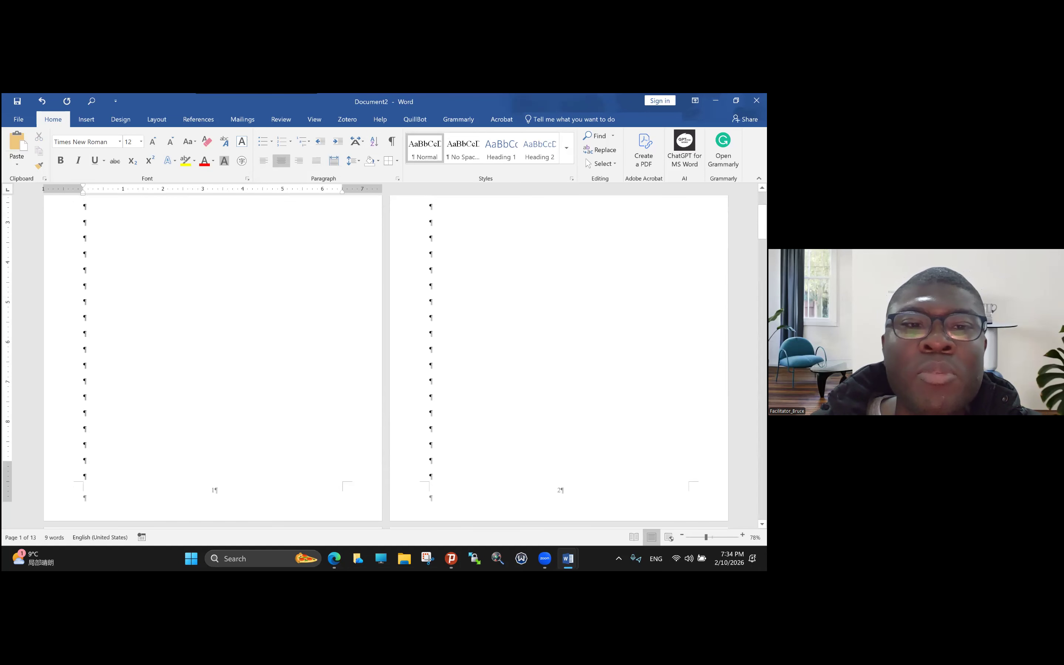
key("ctrl+j")
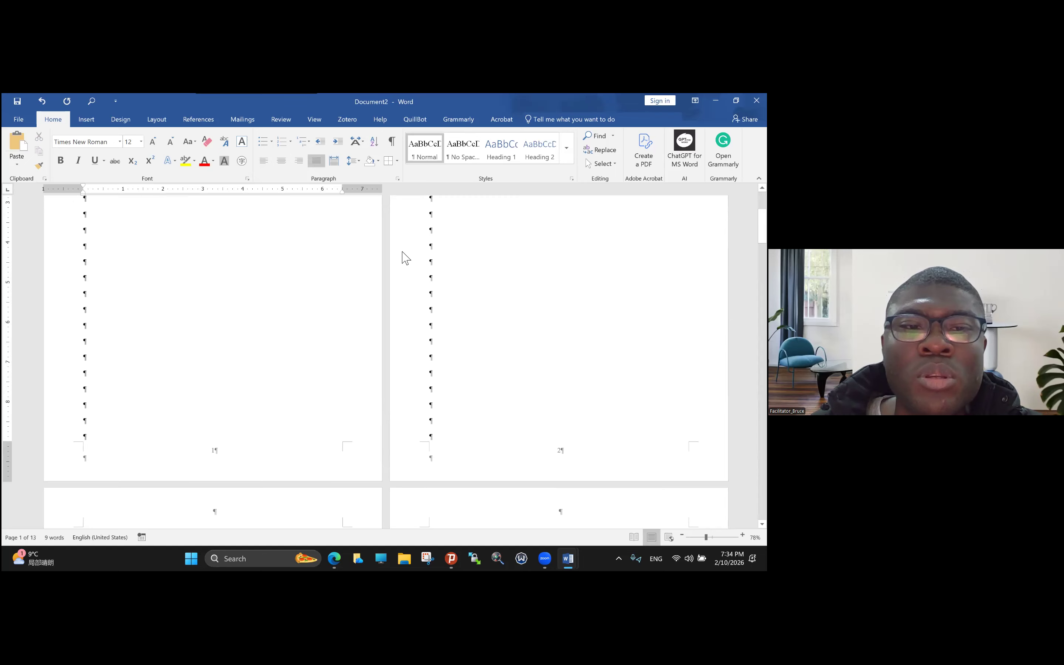
scroll(402, 255, "up", 2)
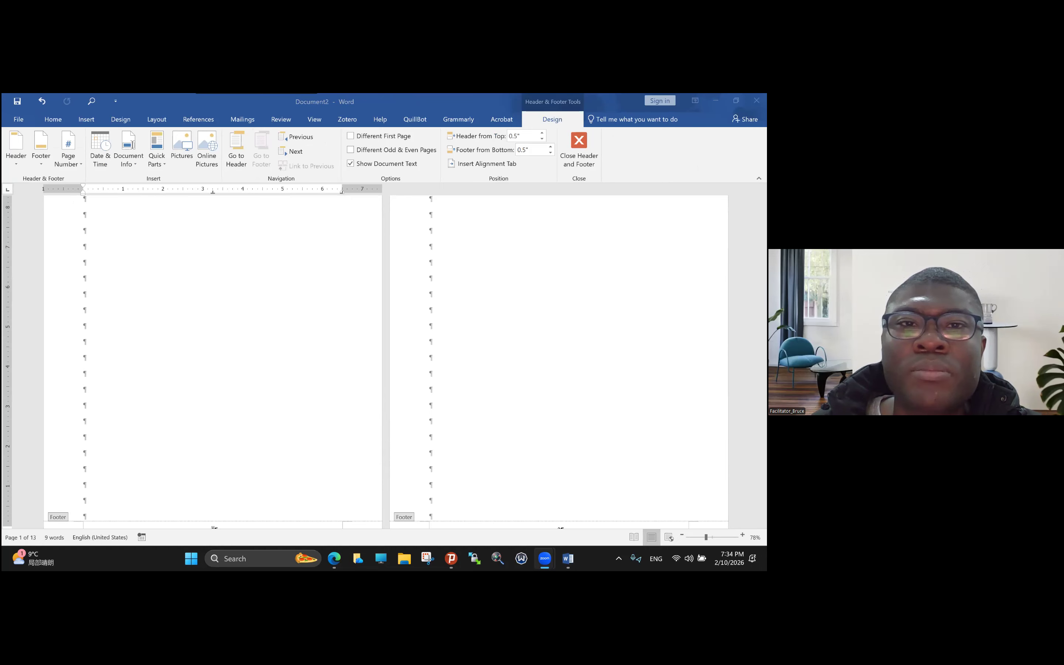
Turn on Different First Page for the header and footer, and return to the document body.
left_click(351, 136)
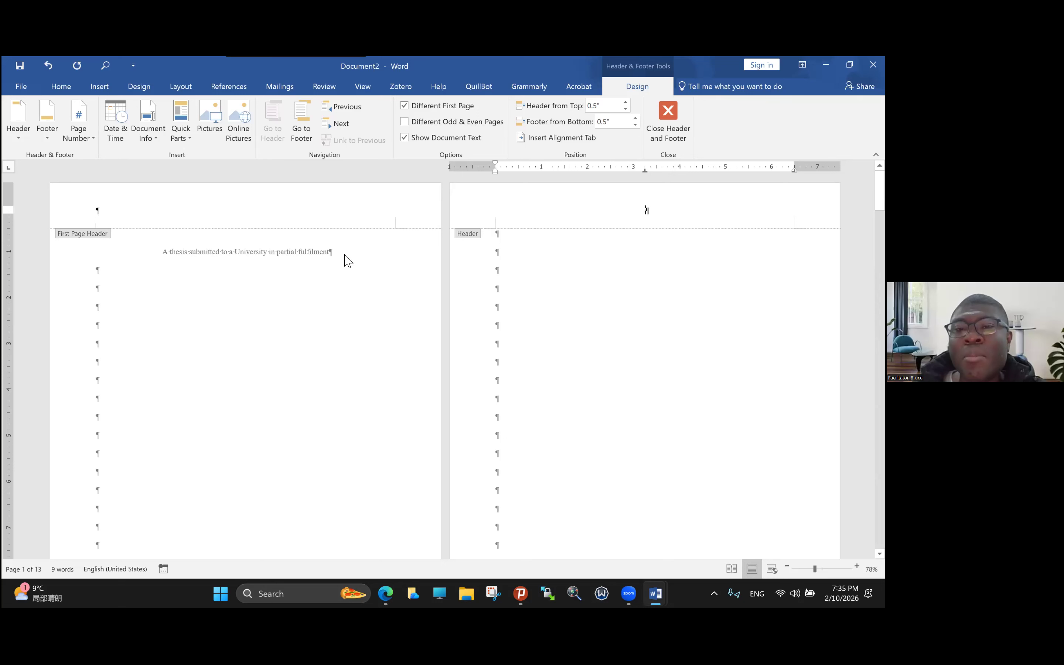
key("Caps_Lock")
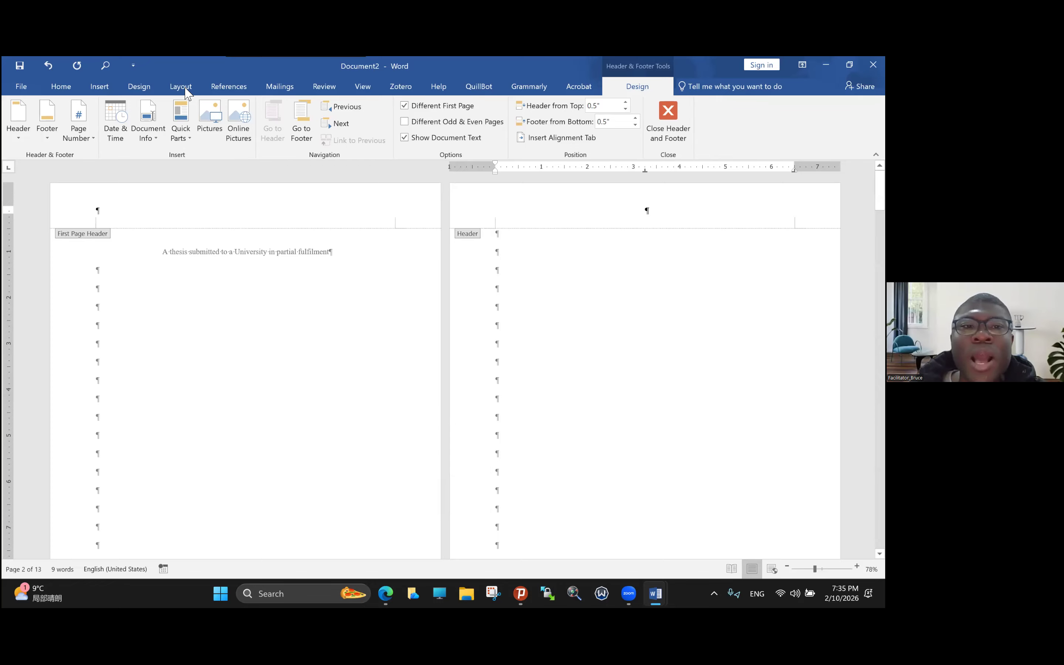
key("Escape")
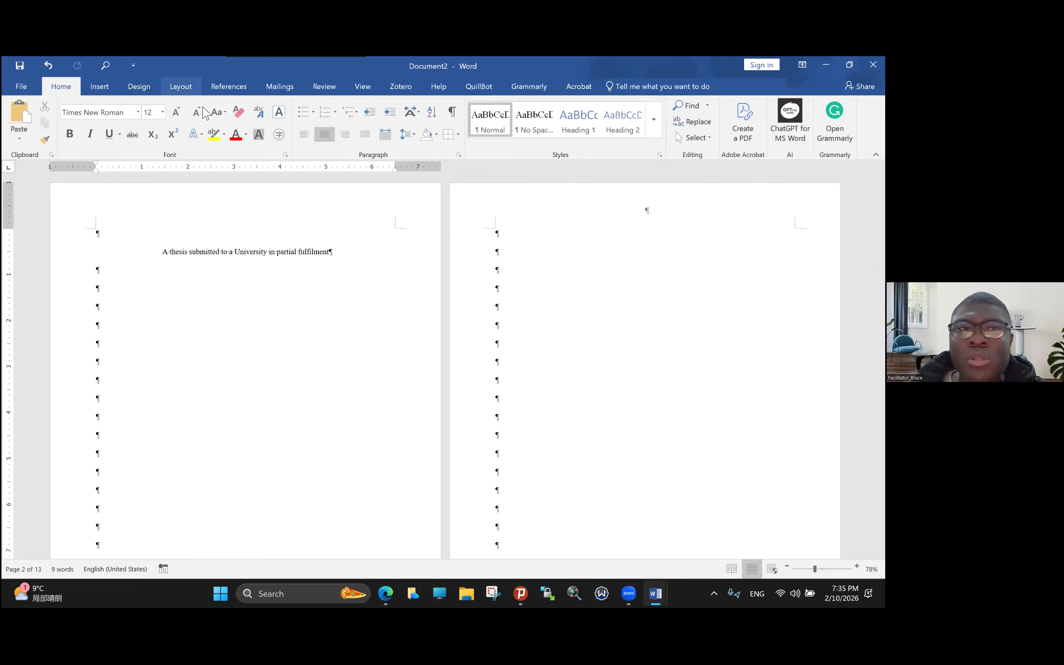
Insert a Next Page section break after the thesis submission line and check the resulting pages.
left_click(183, 87)
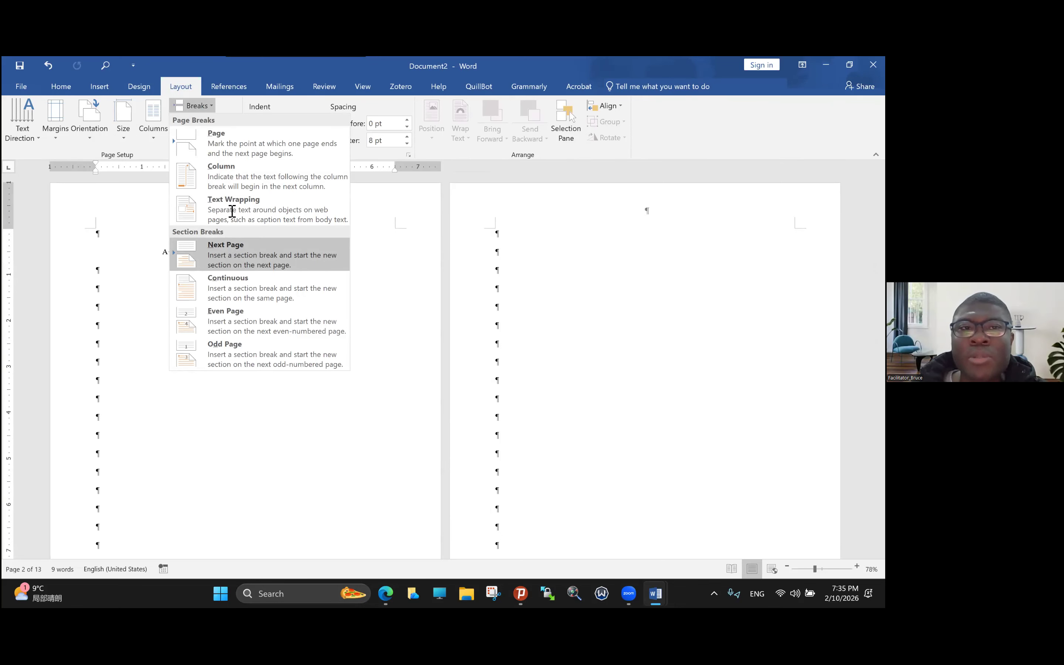
left_click(347, 268)
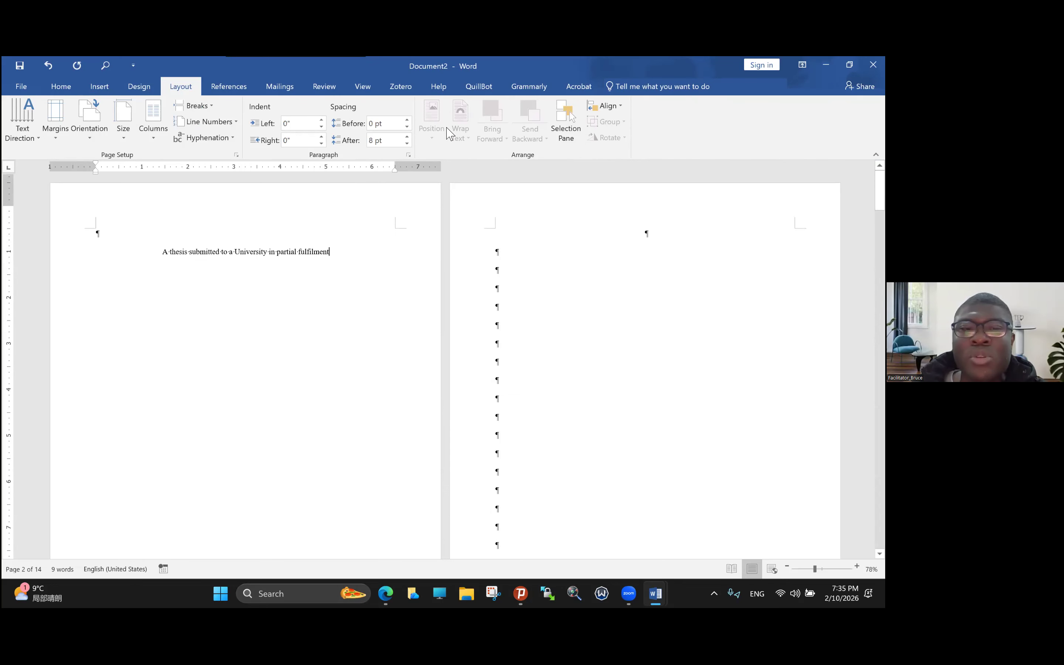
scroll(450, 128, "down", 3)
scroll(487, 297, "down", 5)
scroll(396, 280, "up", 7)
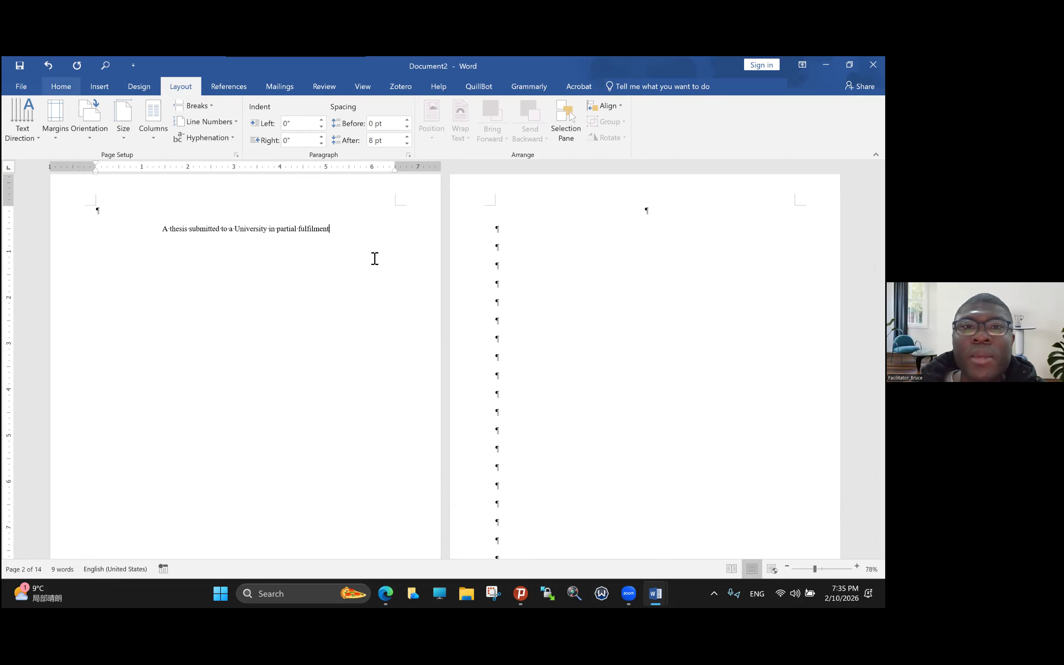
Show the formatting marks and move the section break onto its own line below the thesis text.
key("Tab")
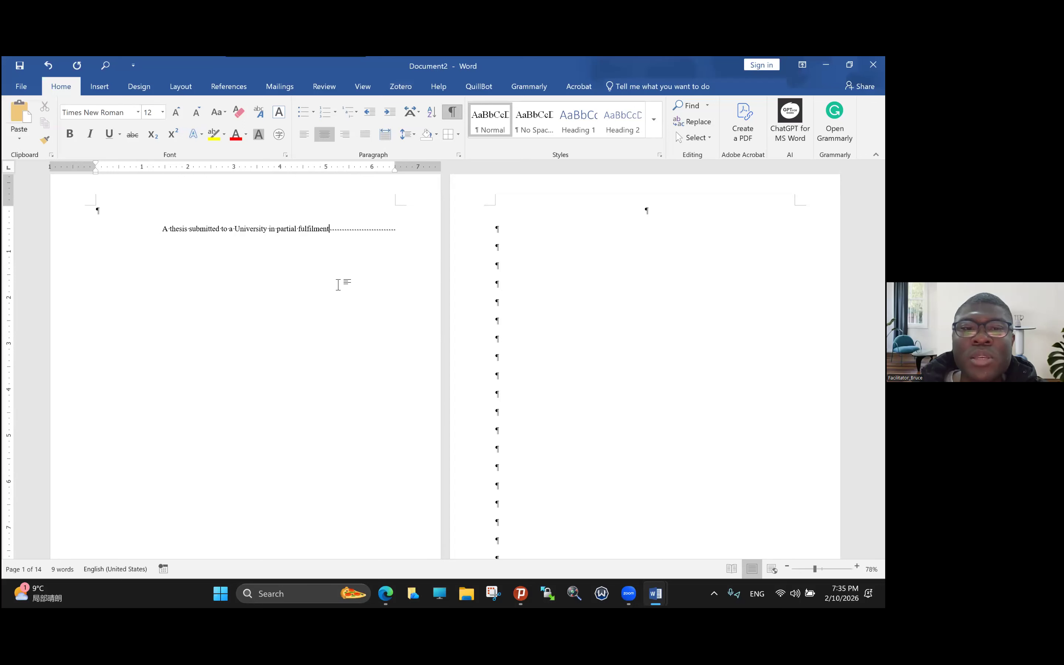
scroll(337, 288, "down", 4)
scroll(175, 91, "up", 5)
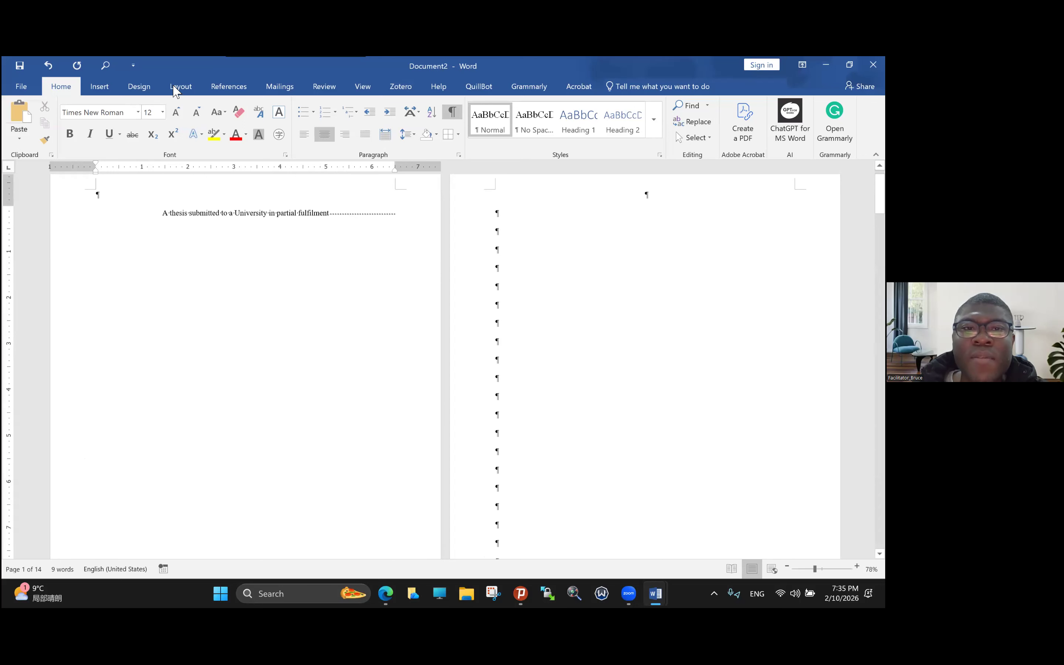
key("Return")
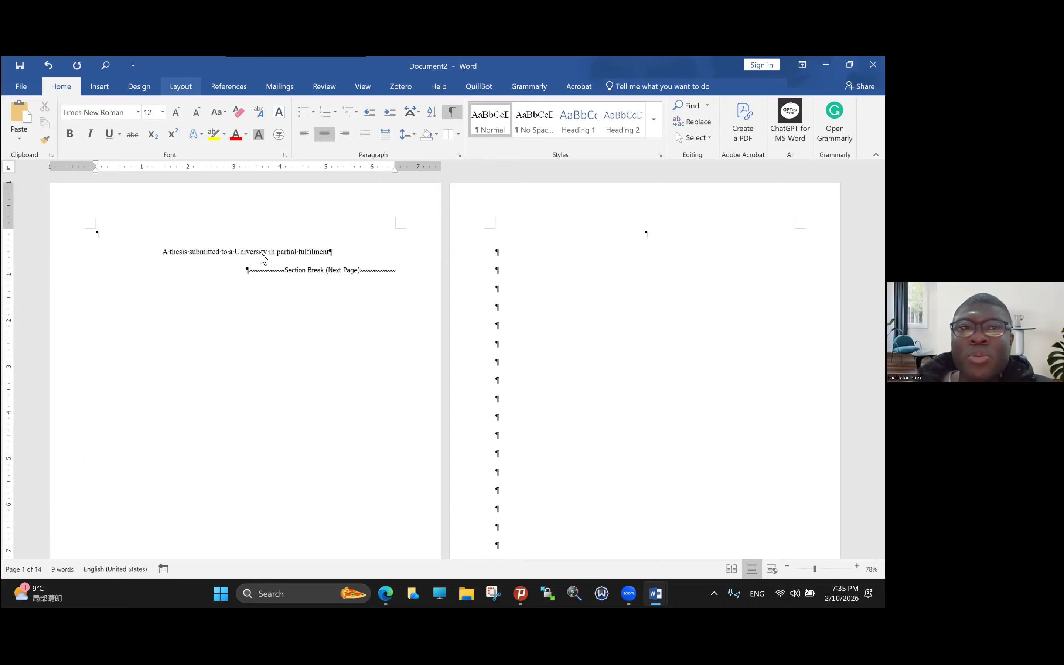
Open the list of page and section breaks to review the Next Page option.
left_click(180, 86)
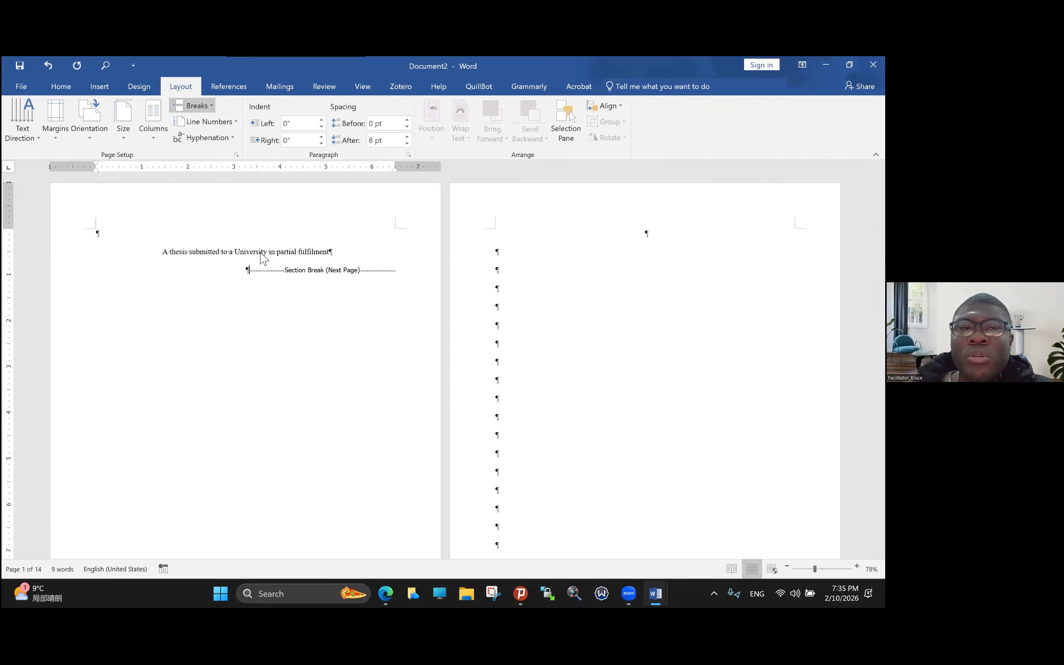
left_click(192, 106)
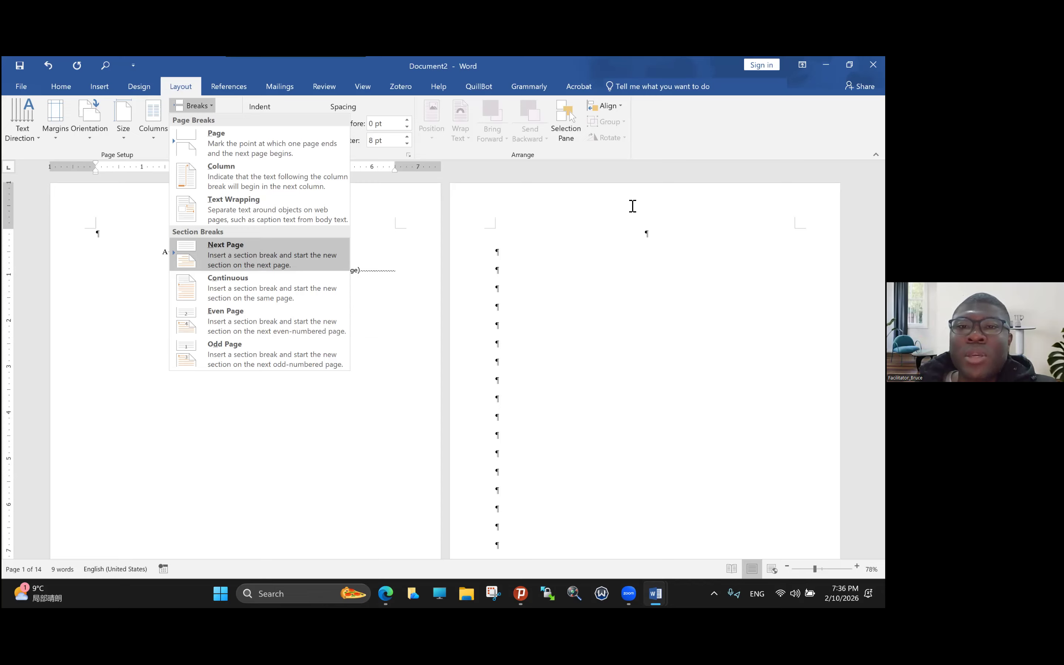
Enter "Tsinghua University" in the first page header of section 2 on page 2 and center it.
double_click(620, 201)
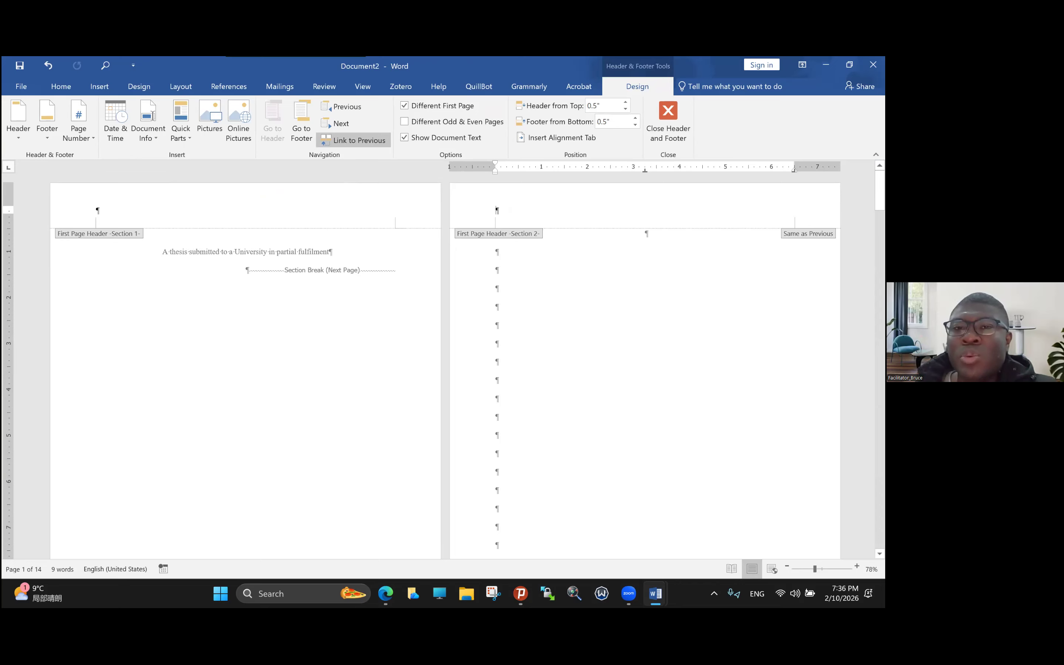
key("Caps_Lock")
left_click(497, 210)
type("Ts")
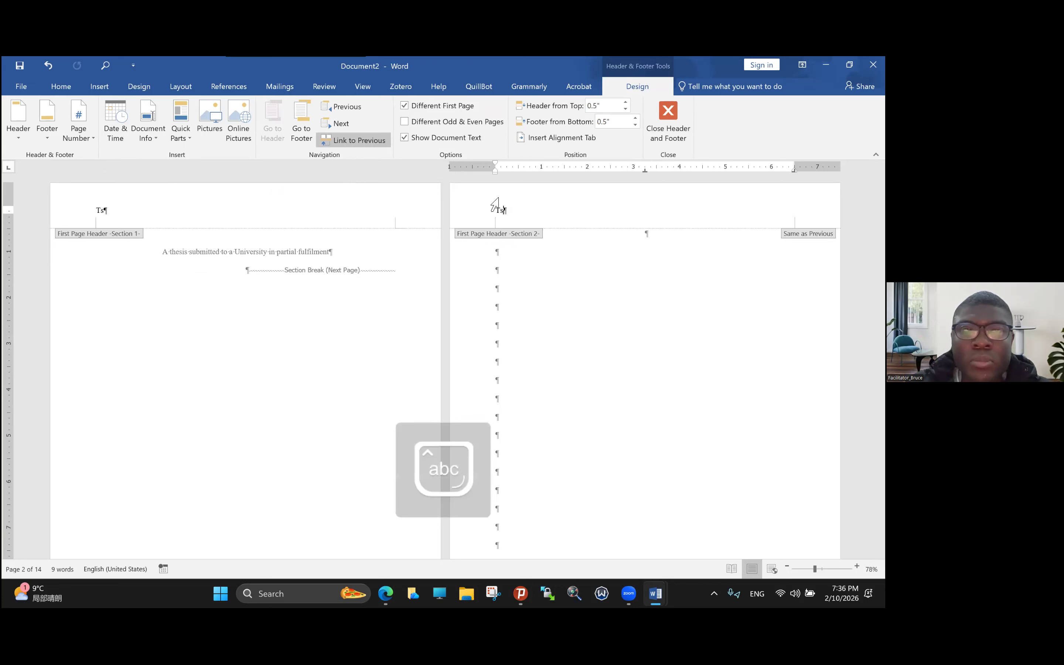
type("inghua")
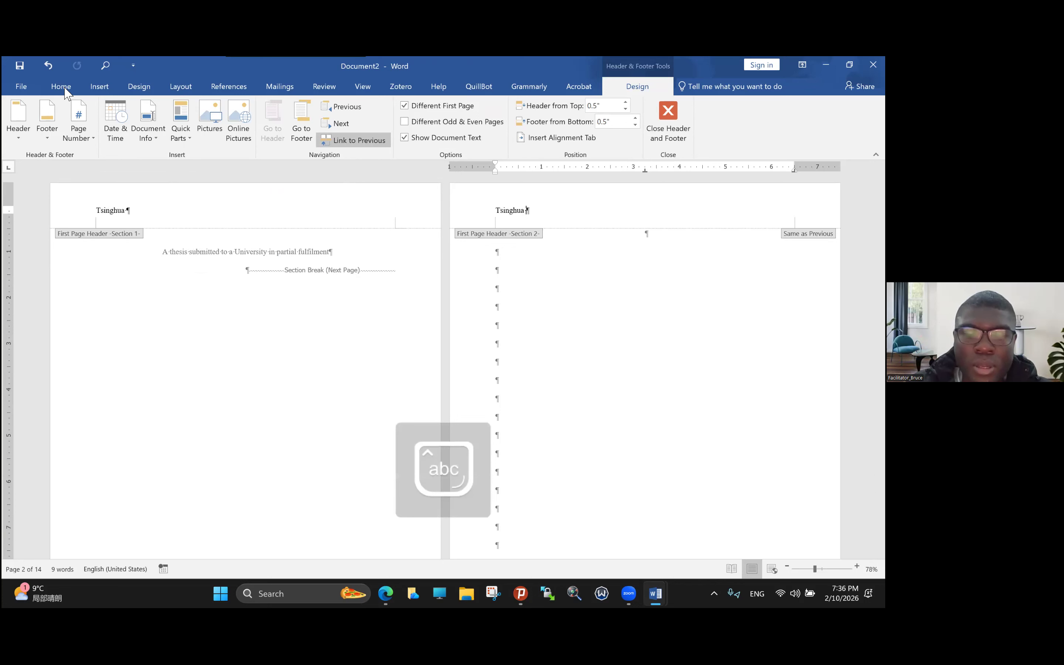
type(" Universit")
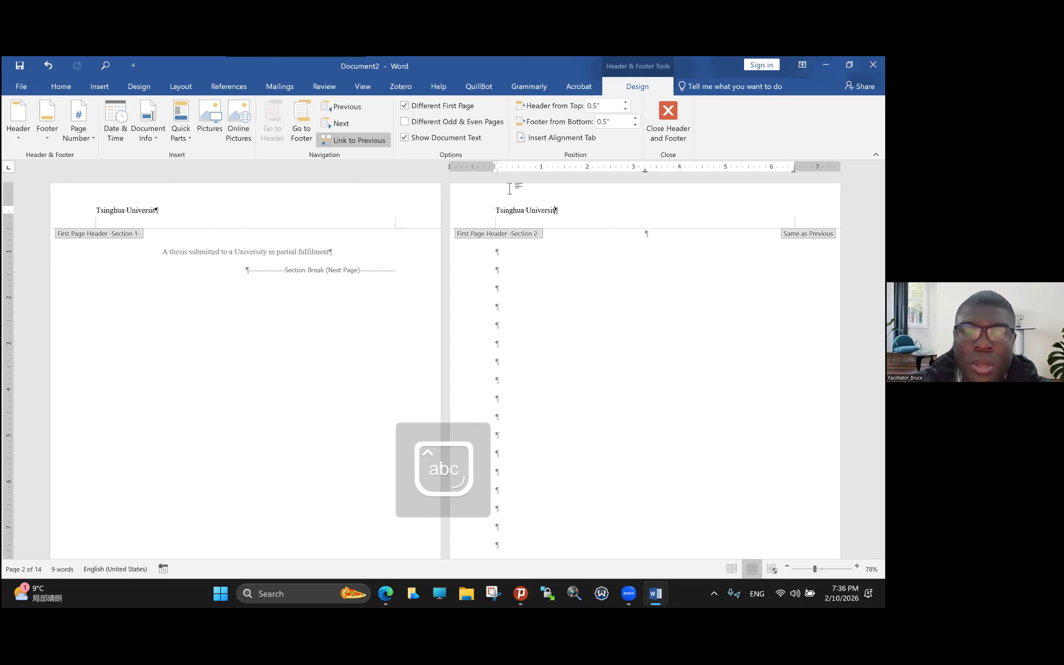
type("y")
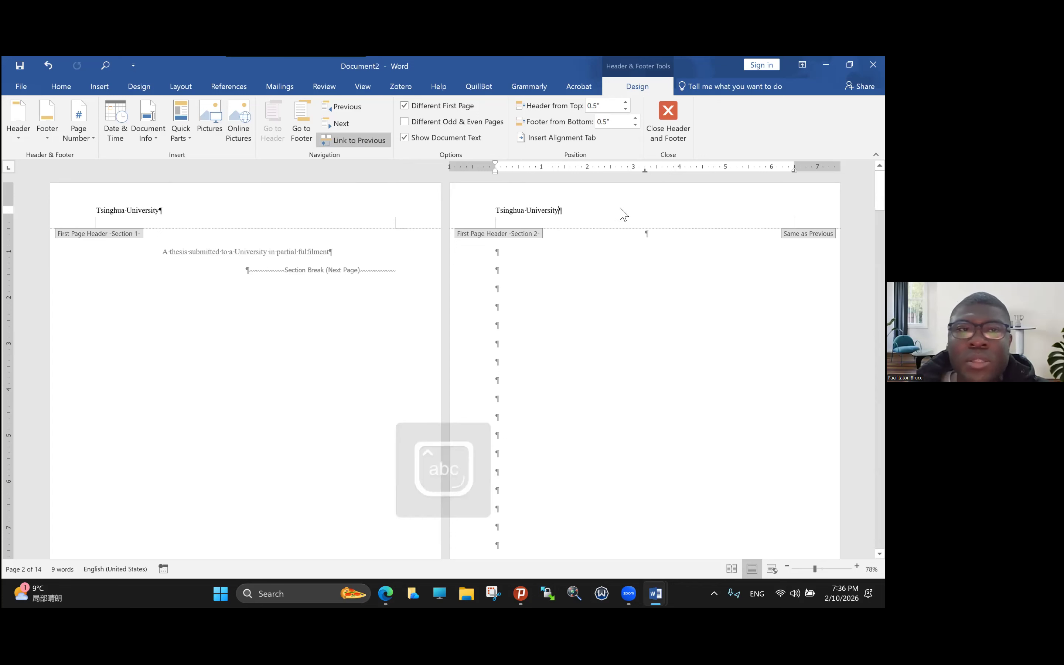
key("ctrl+a")
key("alt+h")
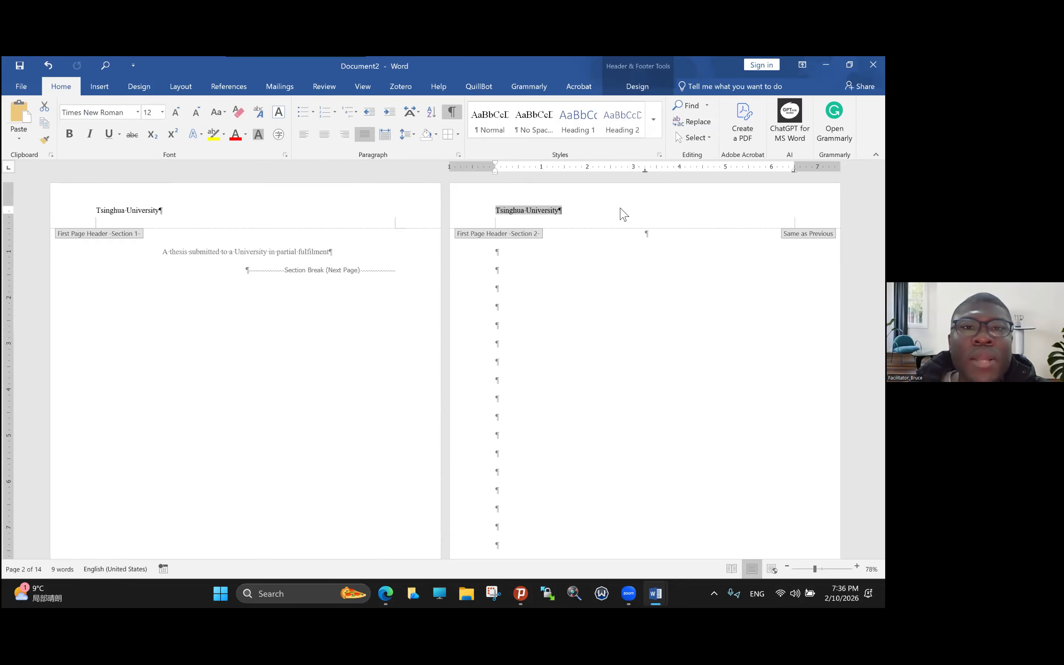
key("ctrl+e")
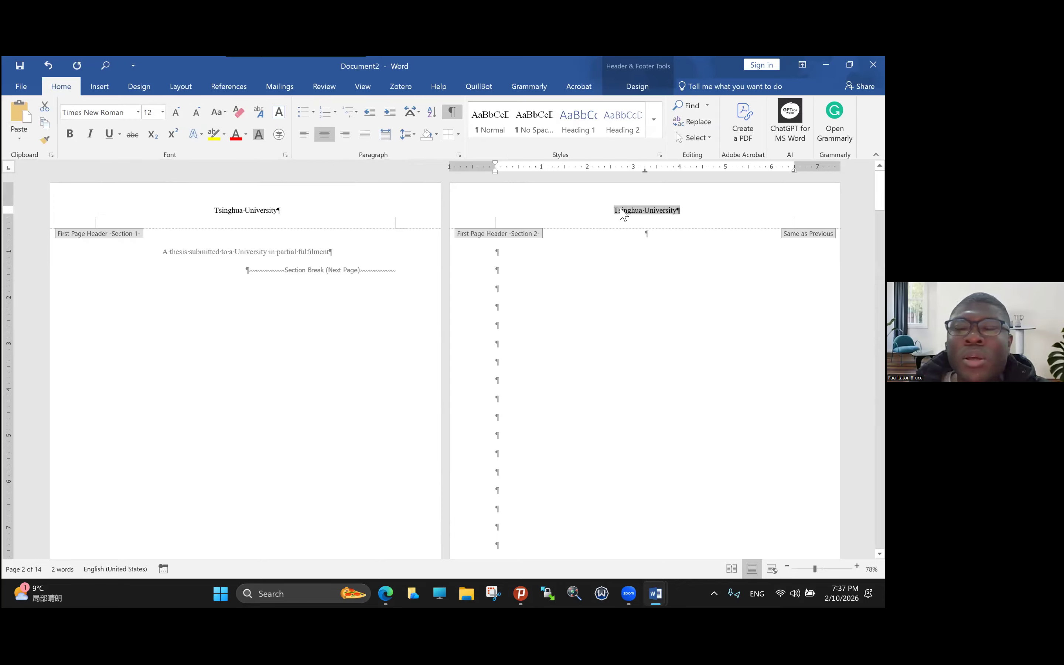
right_click(624, 214)
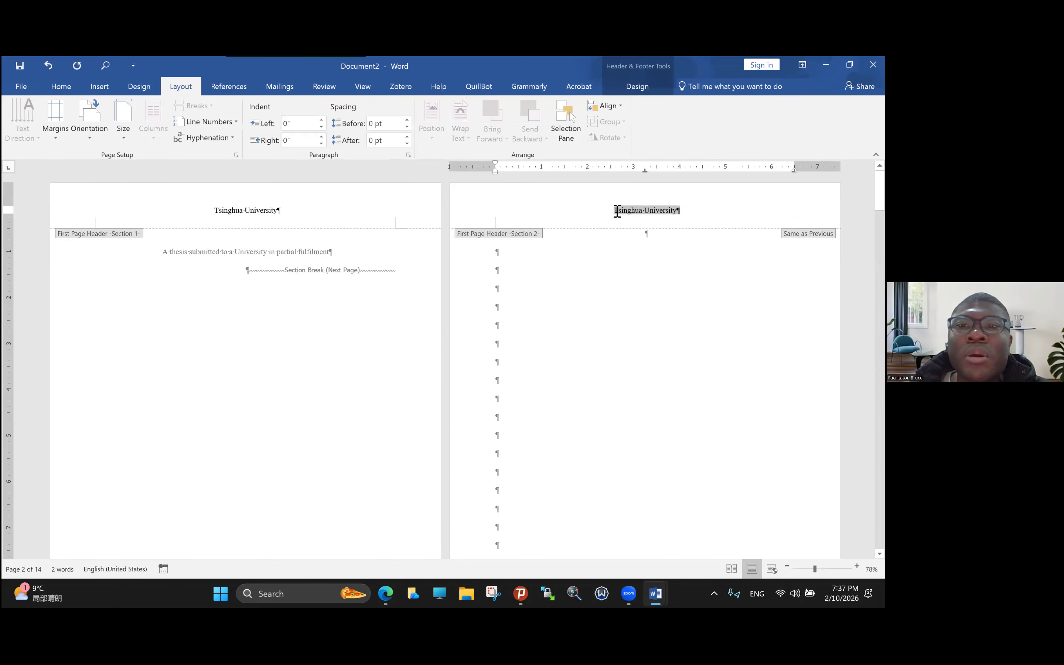
right_click(659, 211)
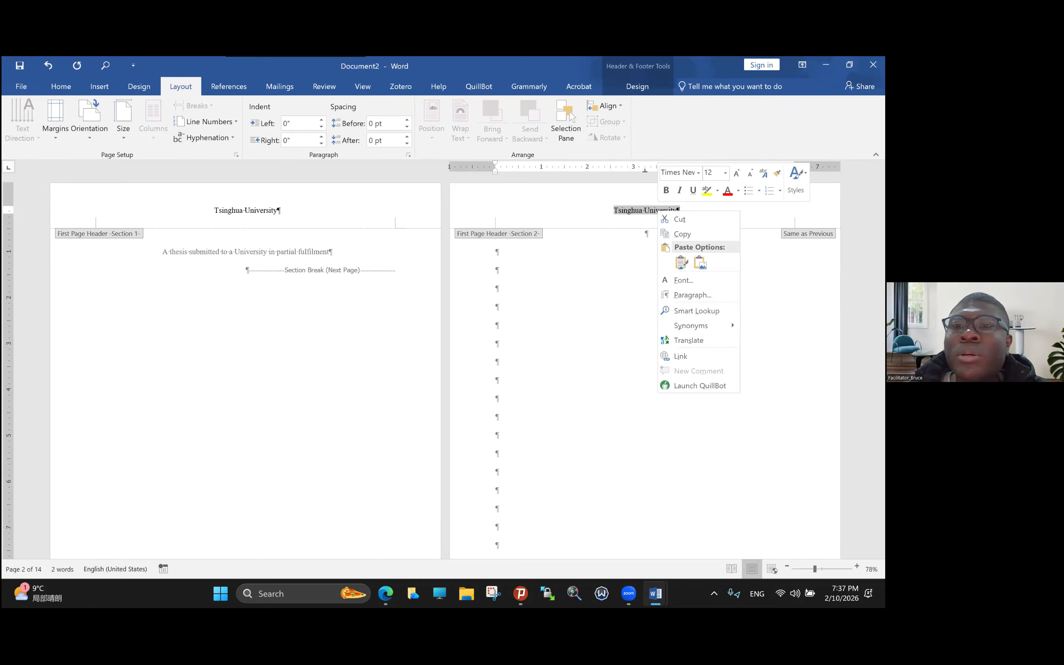
left_click(638, 210)
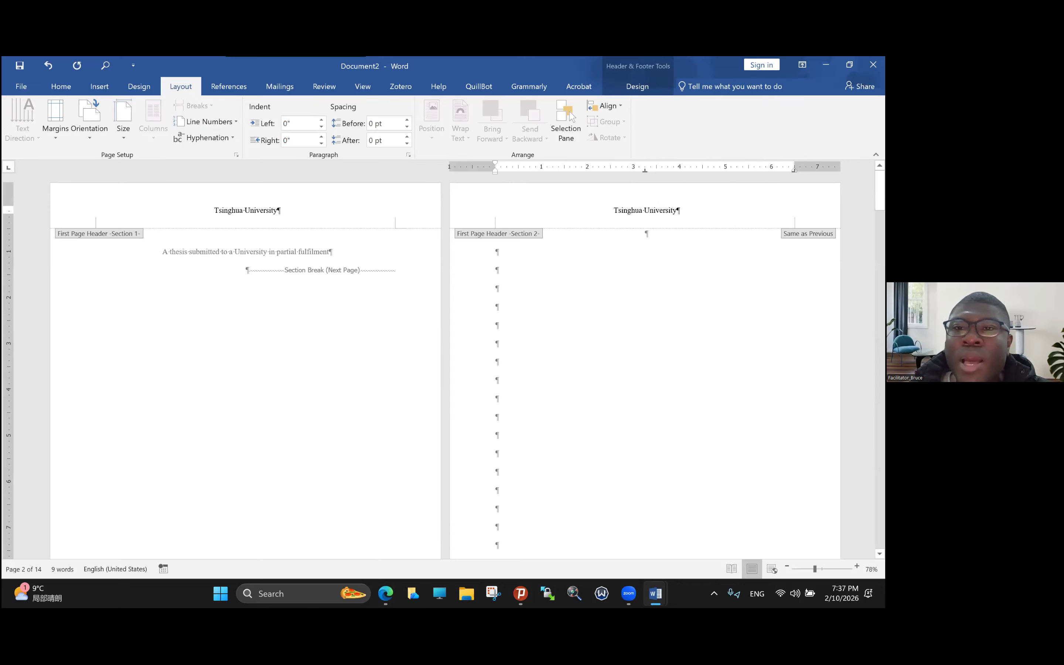
left_click_drag(613, 211, 680, 210)
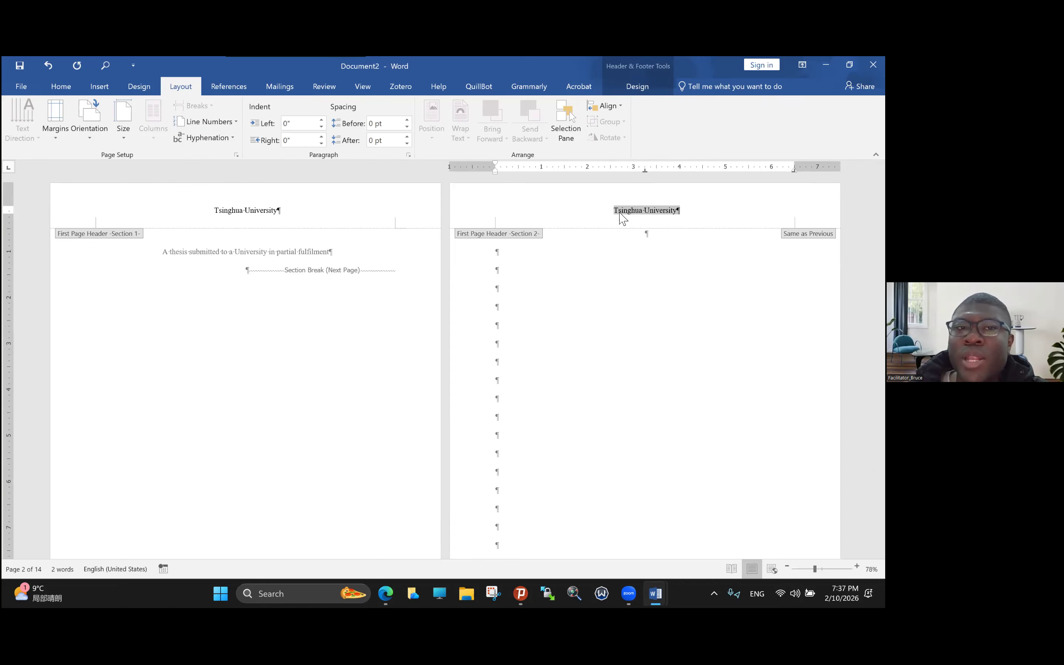
double_click(645, 214)
left_click(646, 215)
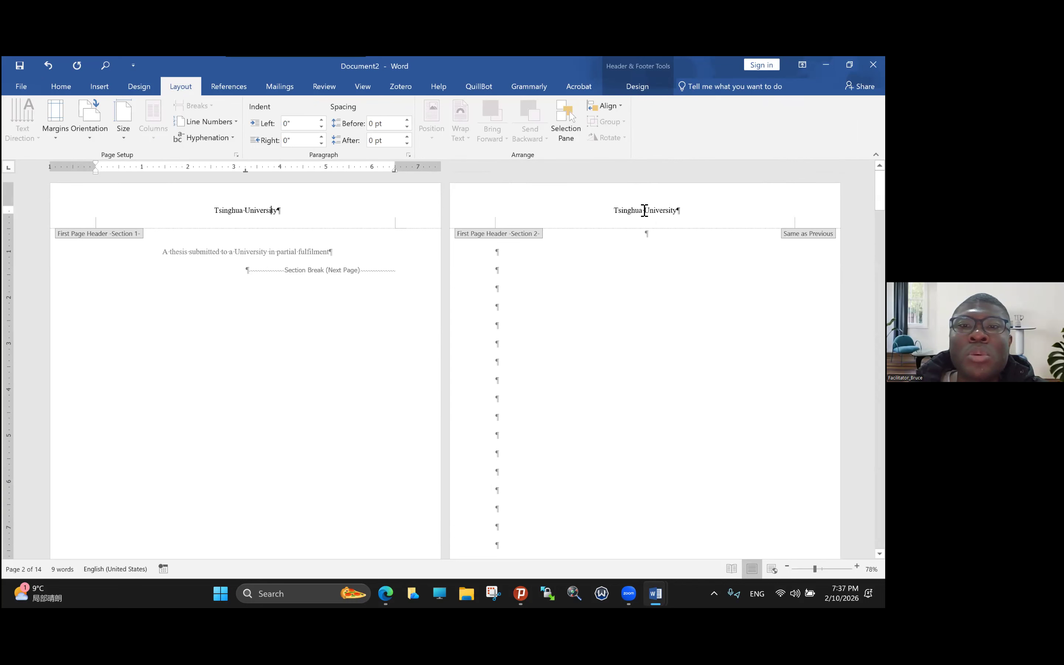
key("Escape")
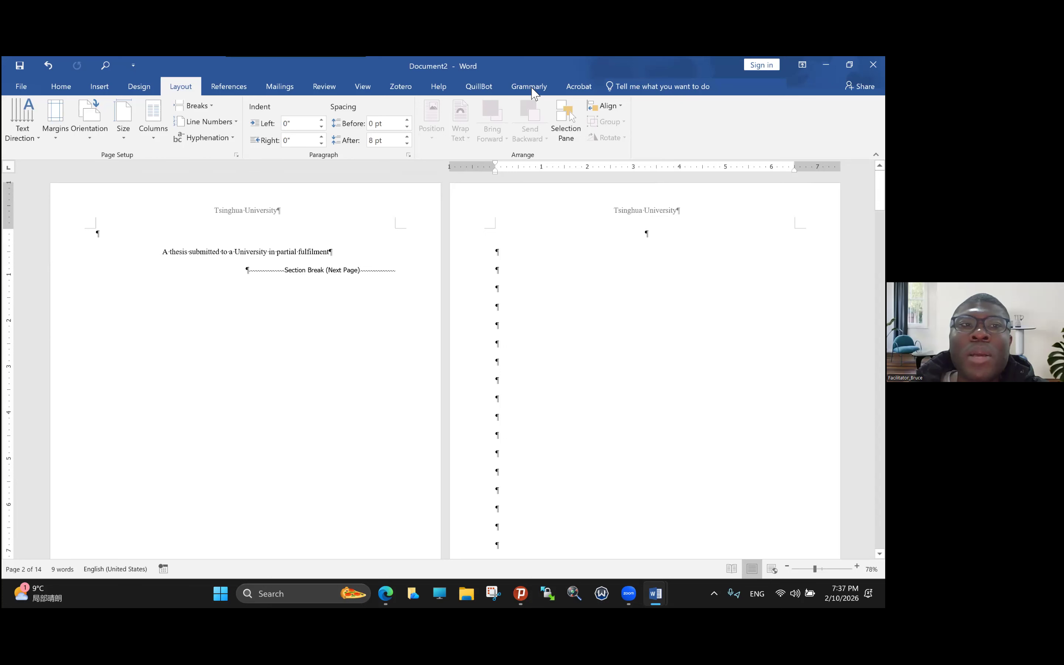
right_click(614, 210)
left_click(647, 217)
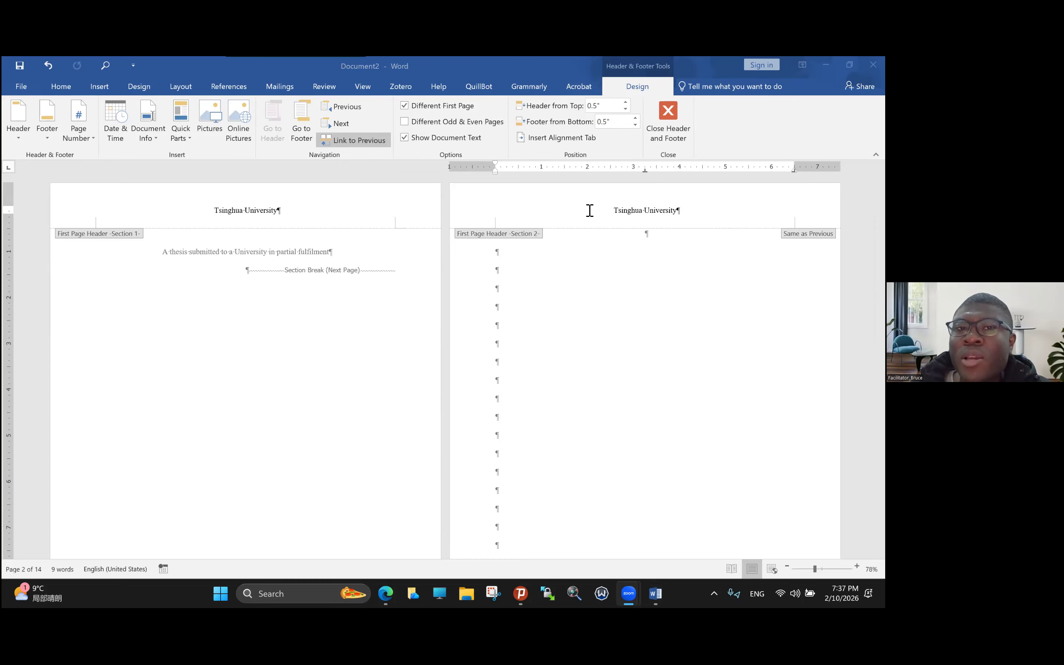
Unlink the section 2 first page header from the previous section and delete the header text on page 1.
left_click(204, 210)
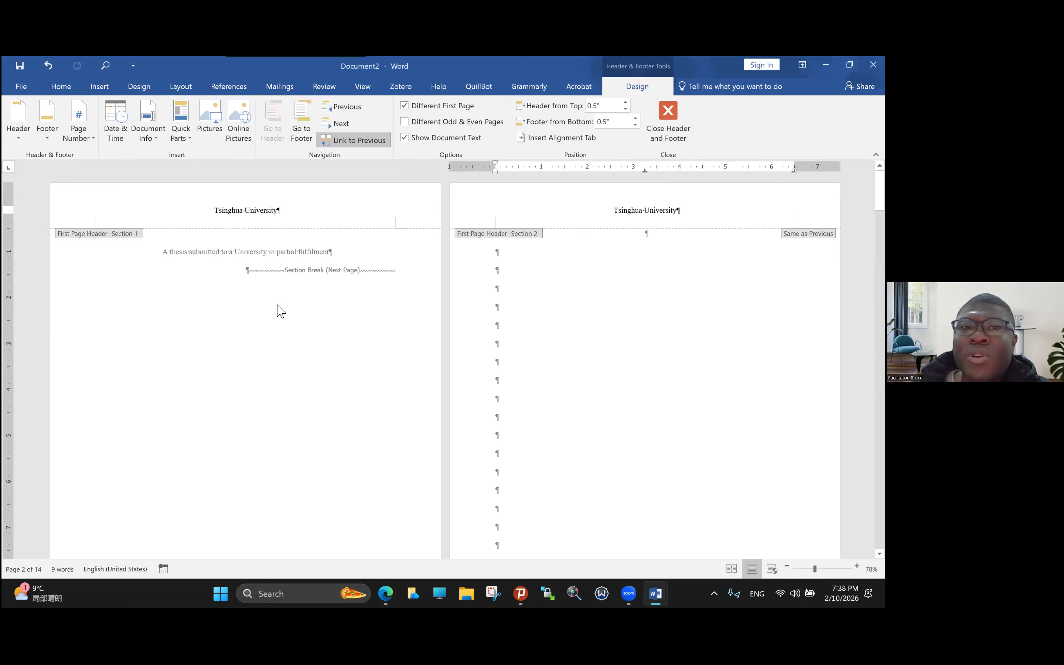
left_click(354, 140)
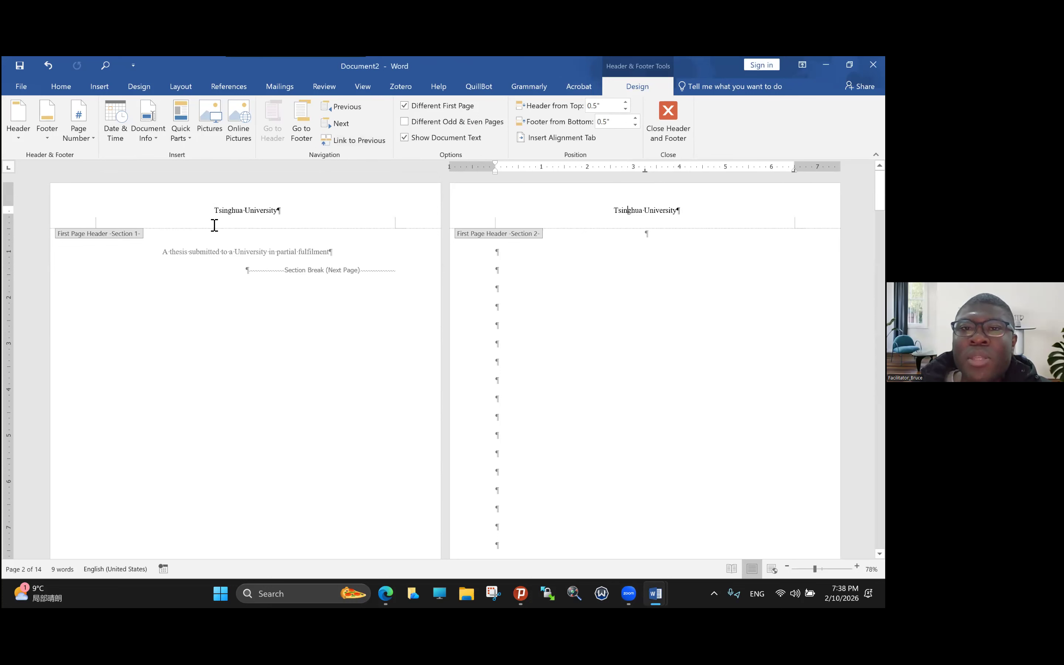
triple_click(241, 219)
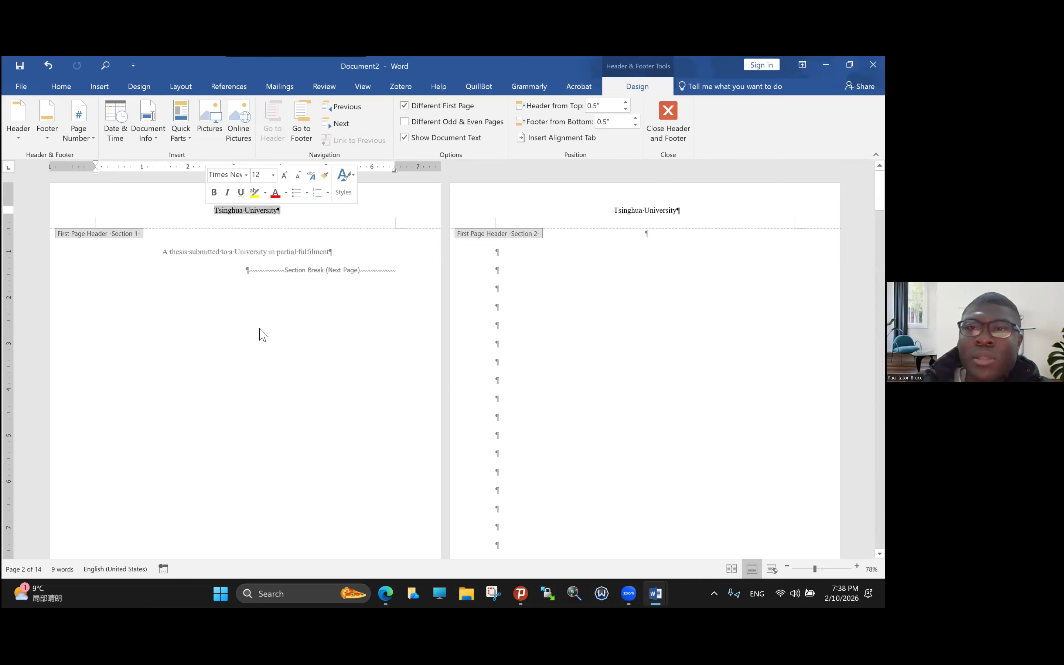
key("Delete")
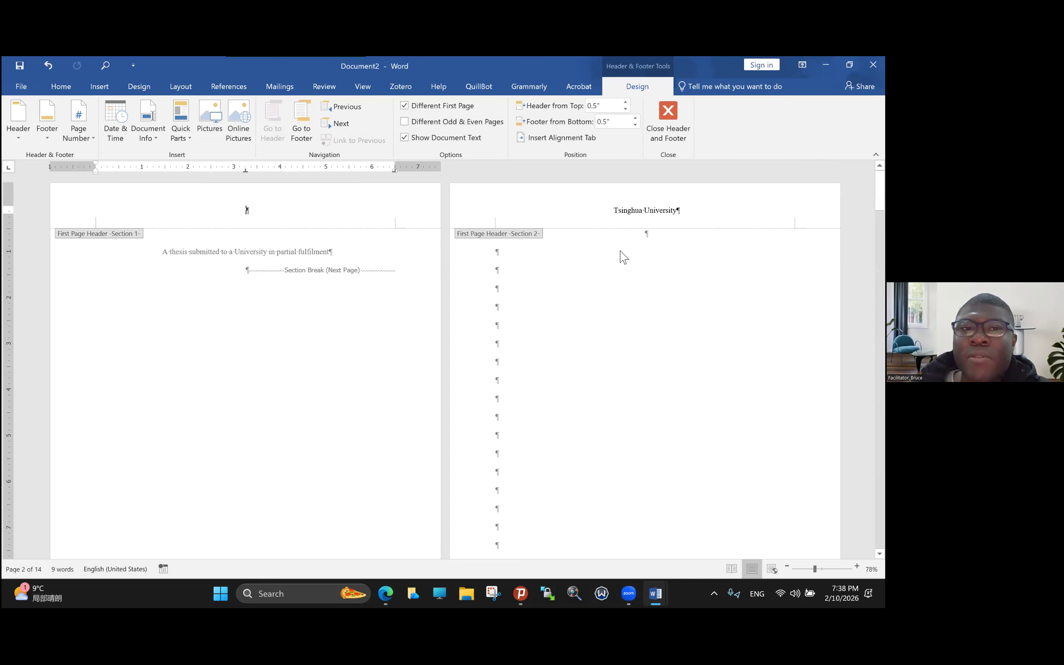
double_click(637, 214)
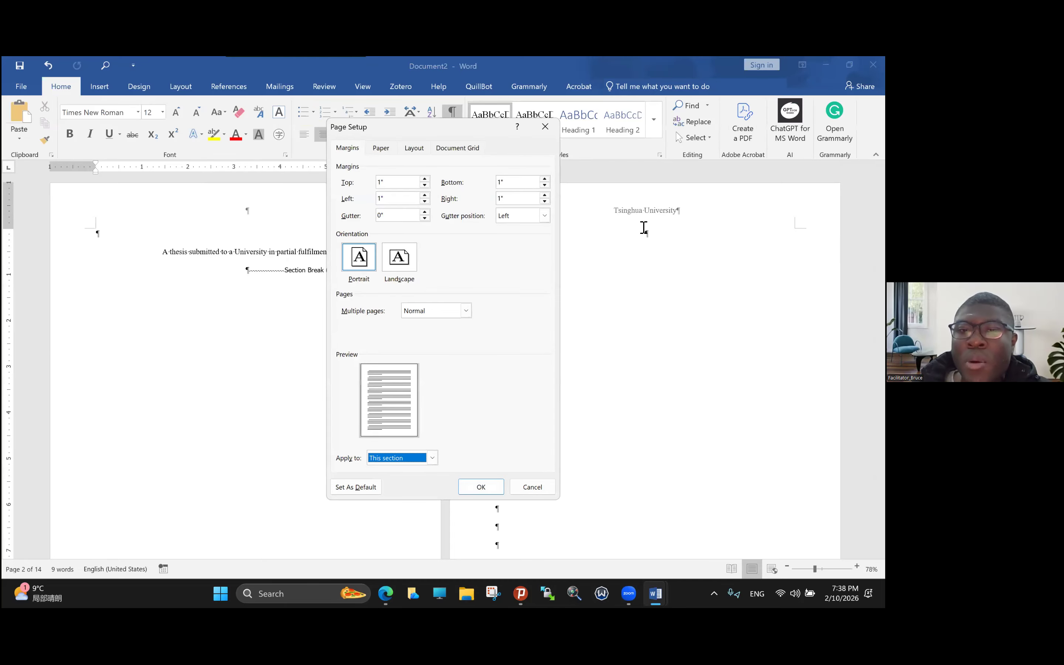
key("Return")
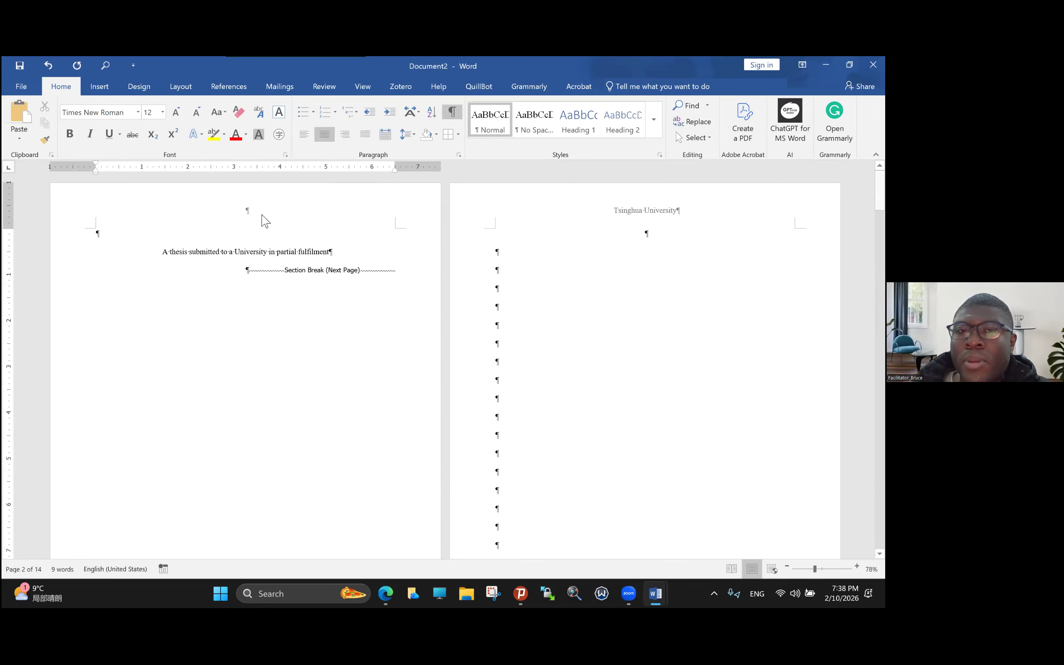
Undo the page 1 header deletion and reconnect the section 2 first page header to the previous section.
key("ctrl+z")
key("ctrl+z")
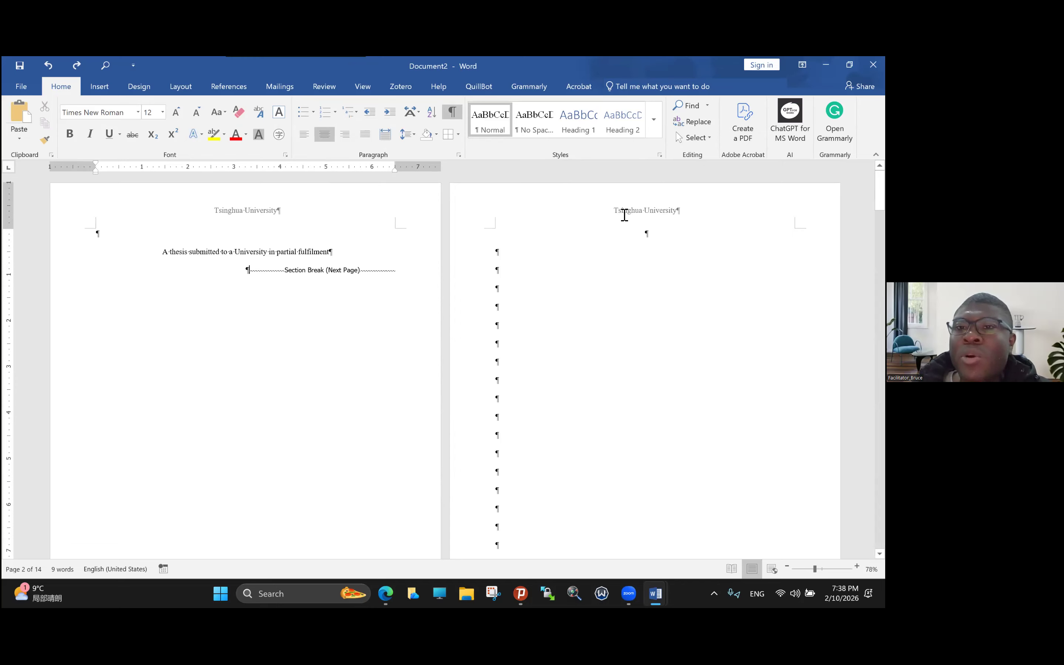
left_click(633, 215)
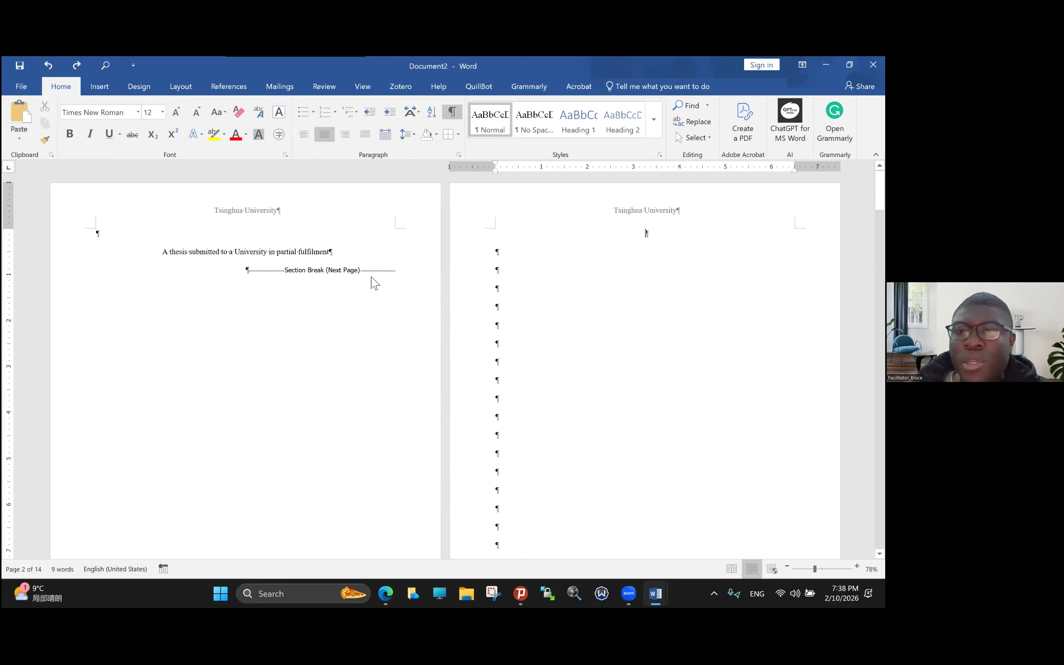
key("ctrl+z")
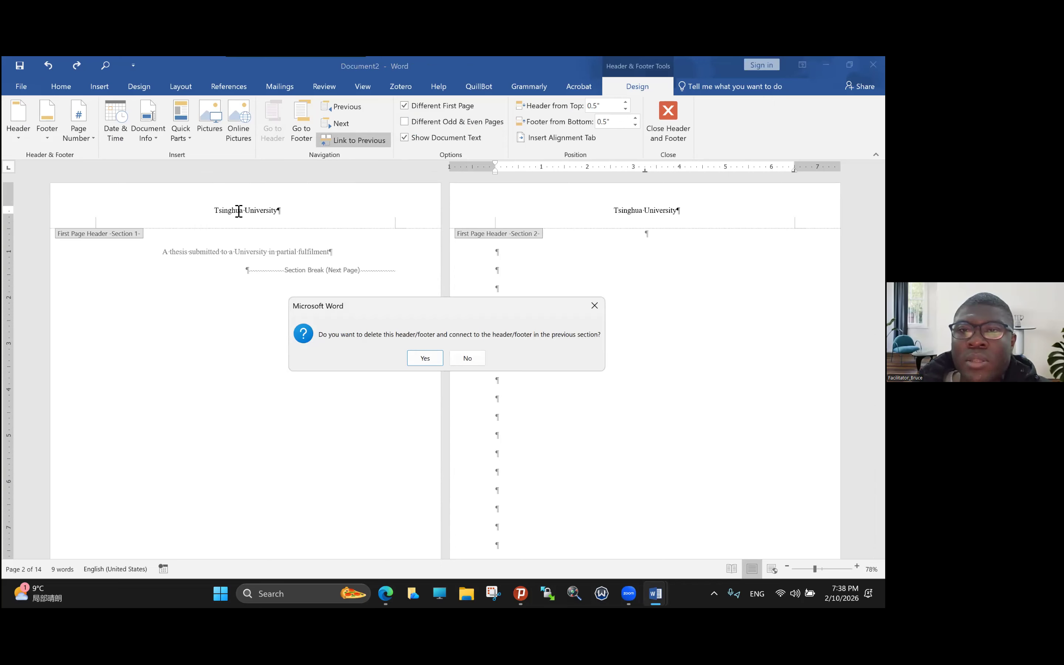
key("Return")
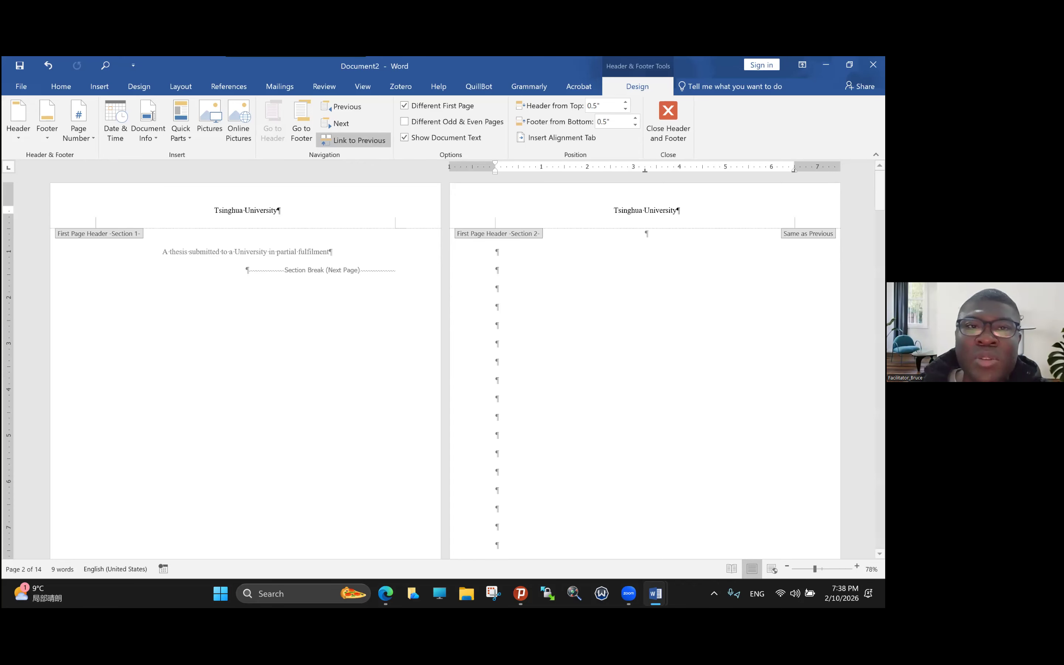
Add "System" after "Tsinghua University" in the linked first page header on page 1.
left_click(274, 211)
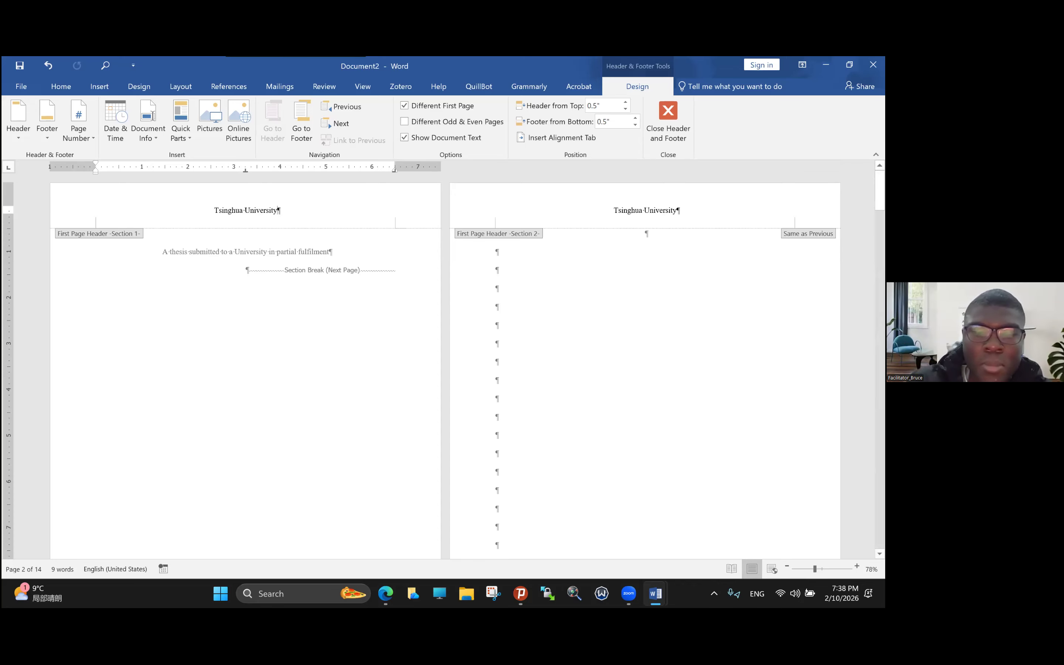
type("System")
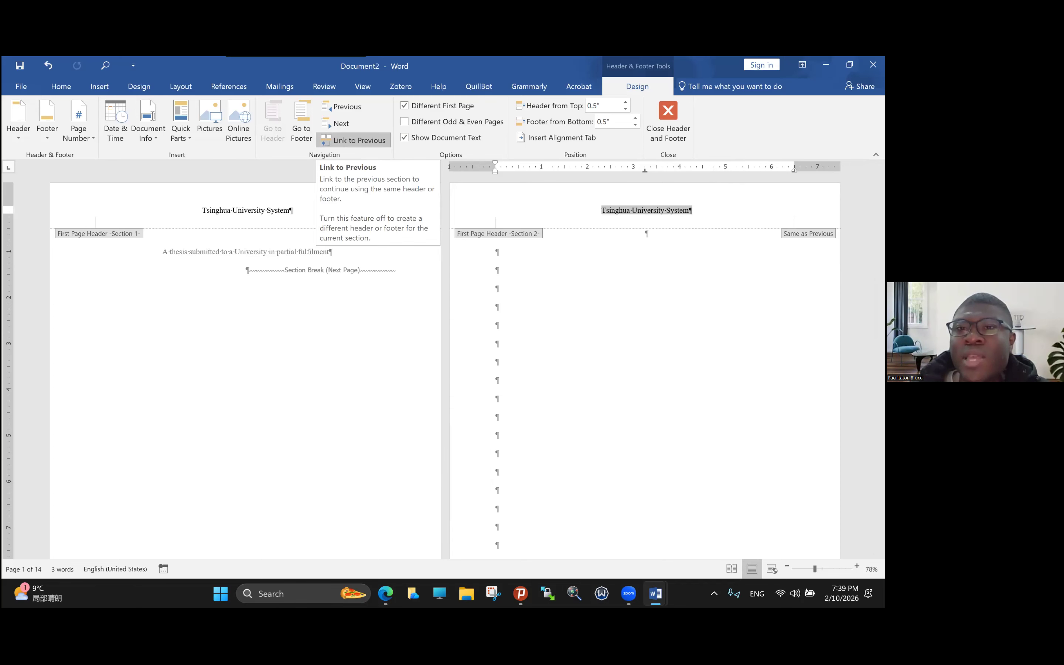
Turn off Link to Previous for the section 2 first page header and add "Address" to the end of its text.
left_click(354, 141)
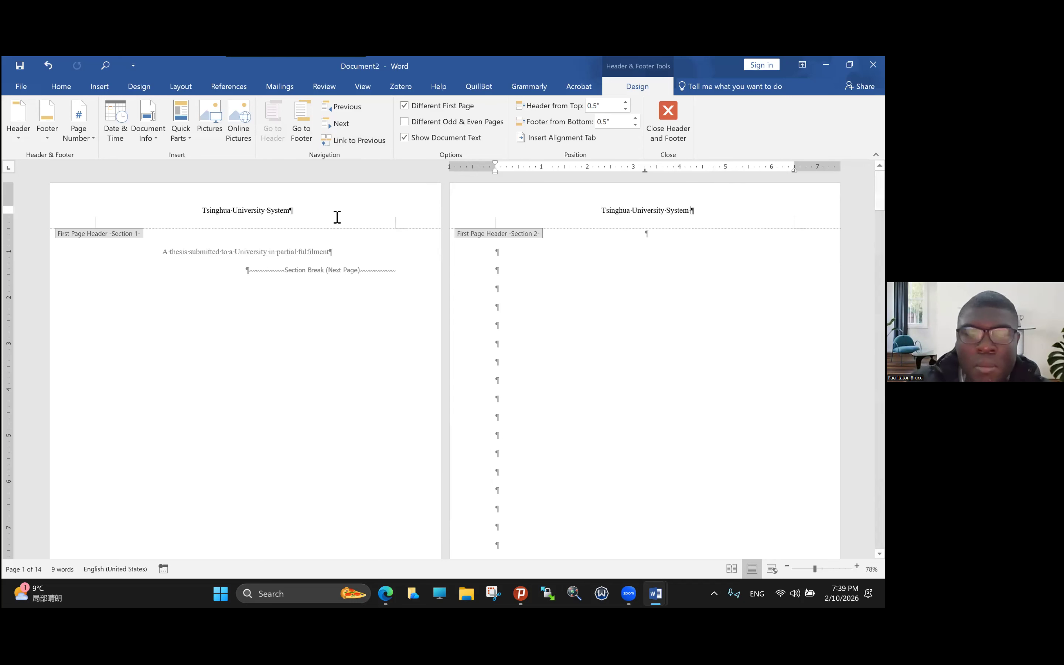
type("Address")
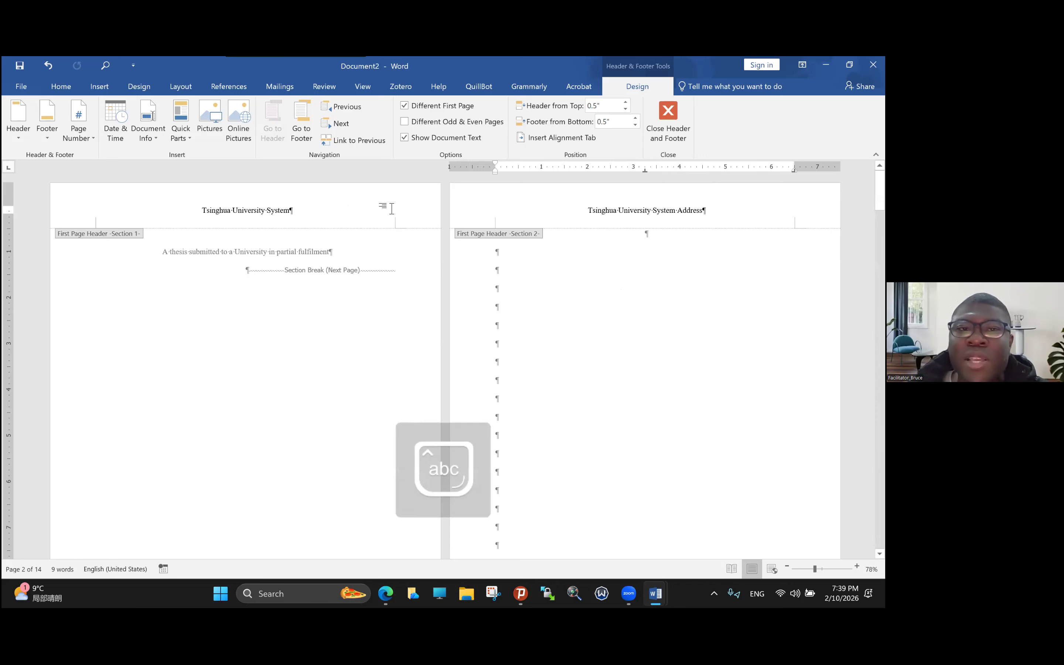
Replace the section 1 header text on page 1 with "Chapter 1", aligned at the left margin.
left_click(391, 208)
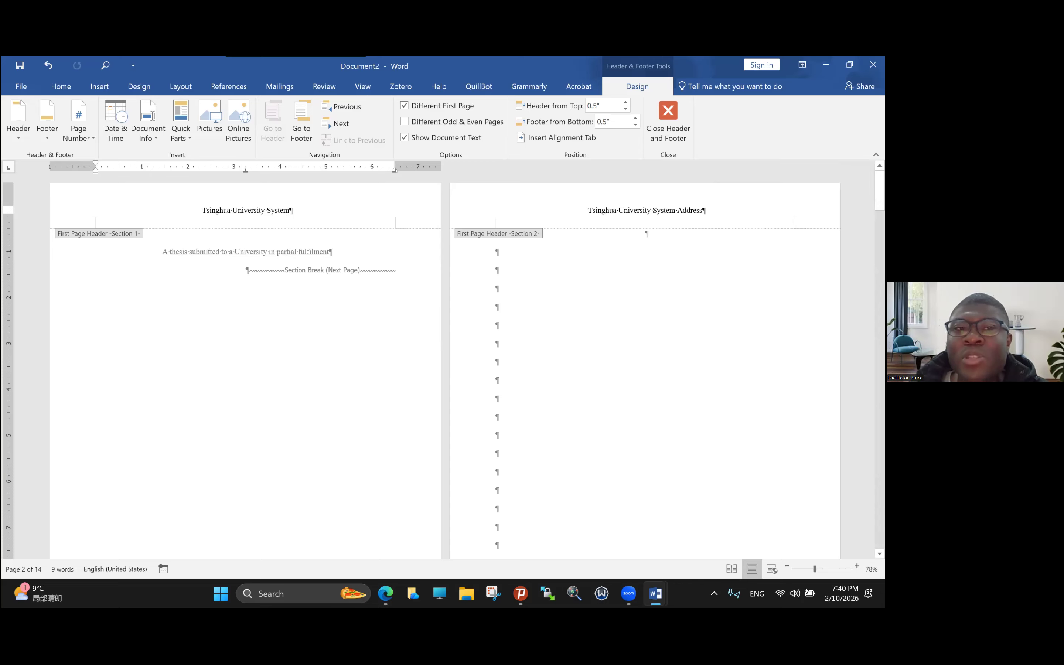
left_click_drag(201, 210, 292, 210)
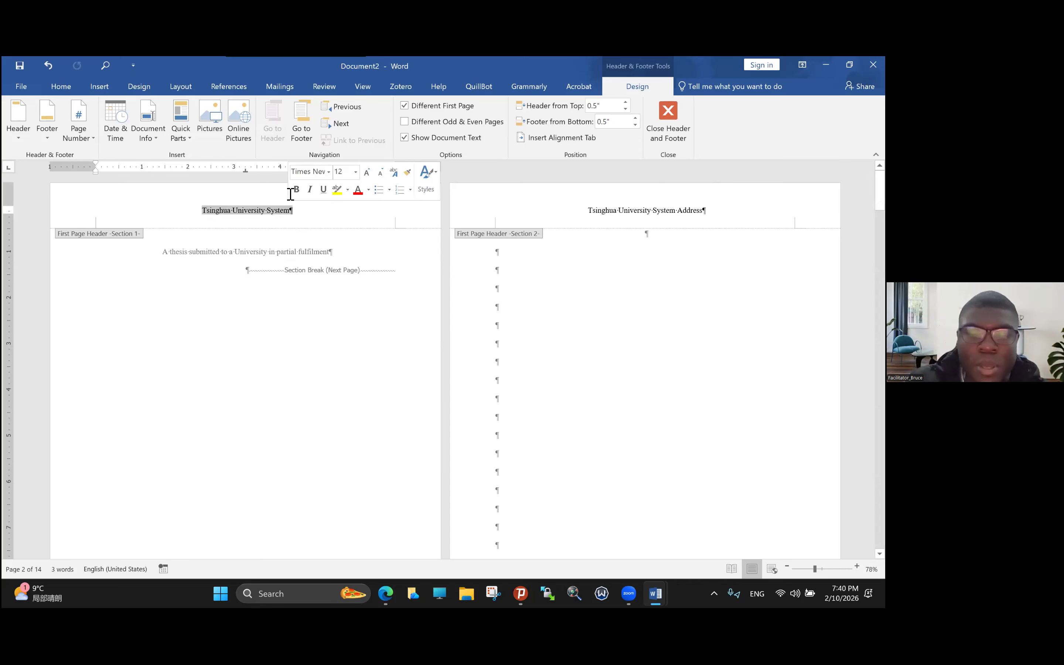
key("Caps_Lock")
key("BackSpace")
key("BackSpace")
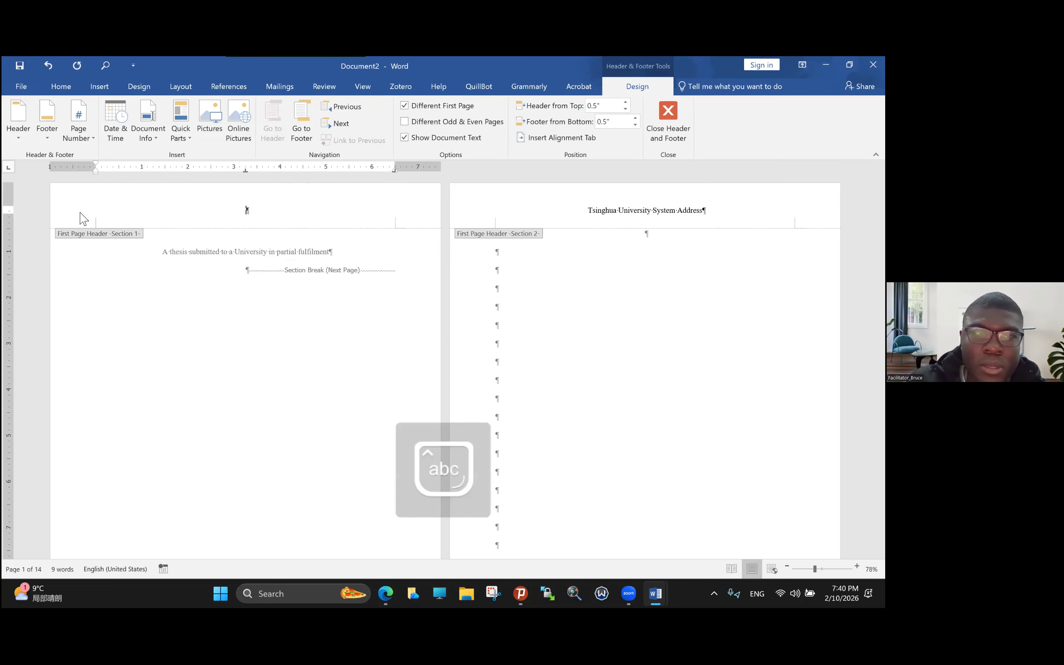
type("Chap")
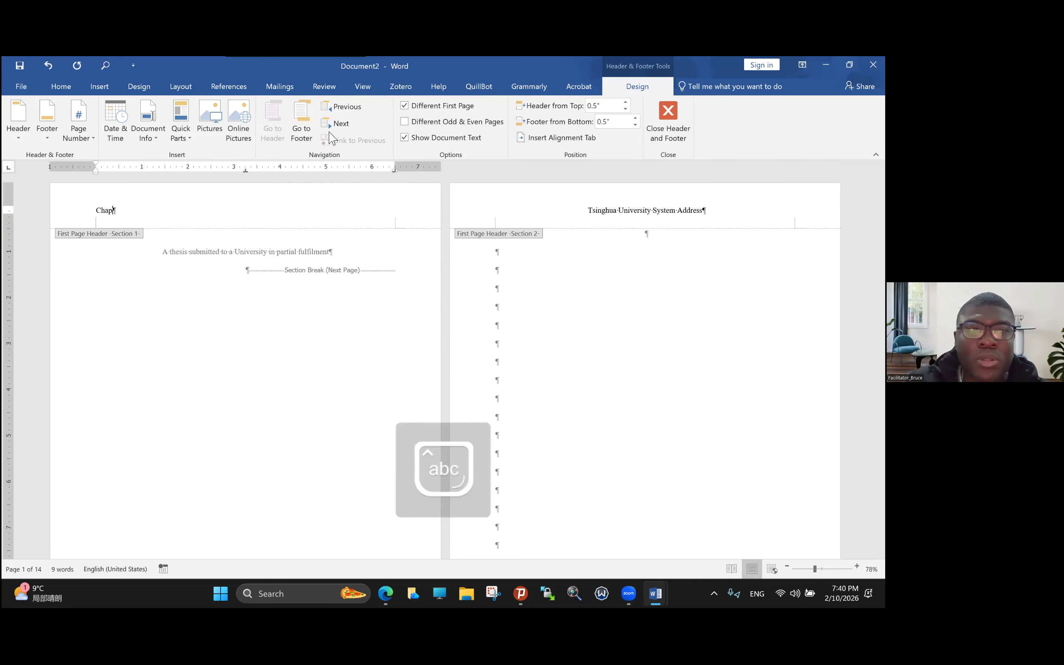
type("ter 1")
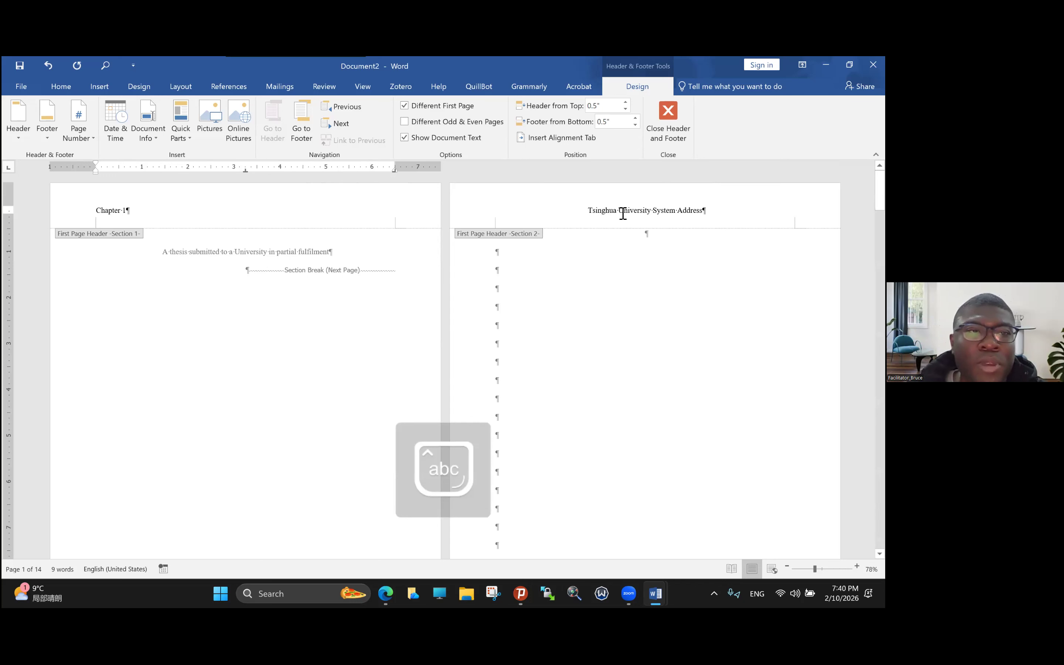
Center the "Chapter 1" text in the section 1 first page header.
left_click(79, 211)
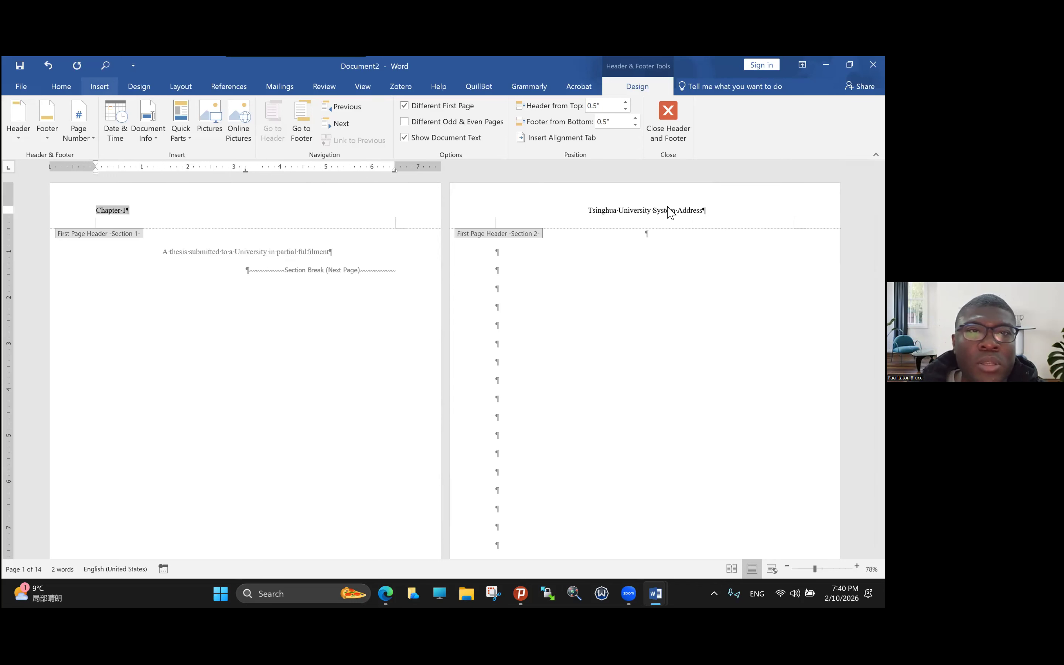
left_click(61, 86)
key("ctrl+e")
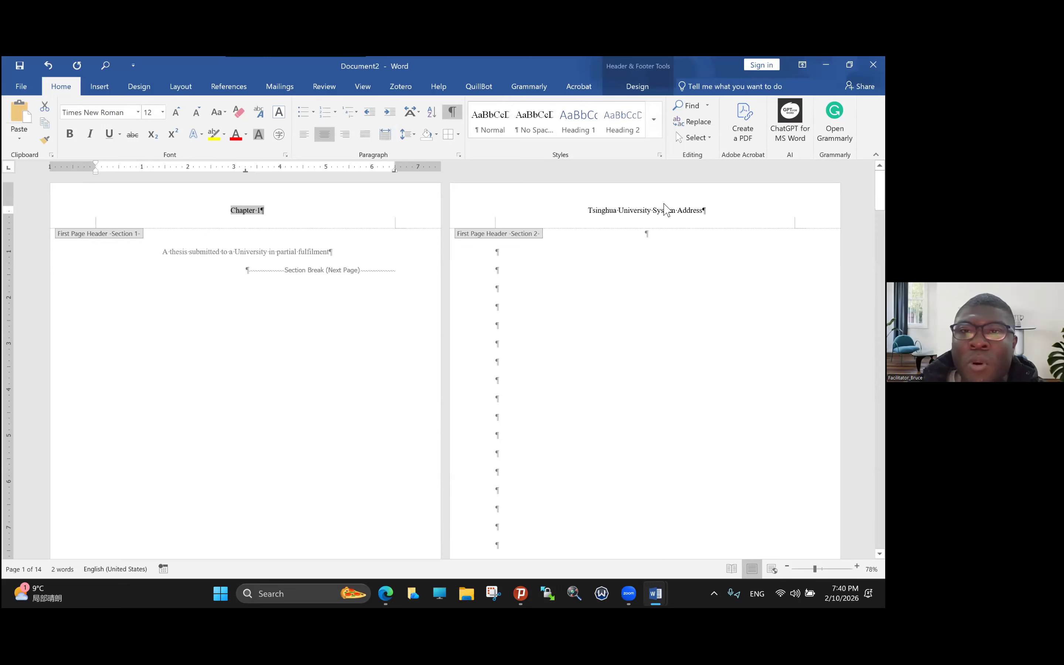
Delete the section 2 first page header "Tsinghua University System Address" by reconnecting it to the previous section's header.
left_click(613, 214)
left_click_drag(589, 210, 716, 210)
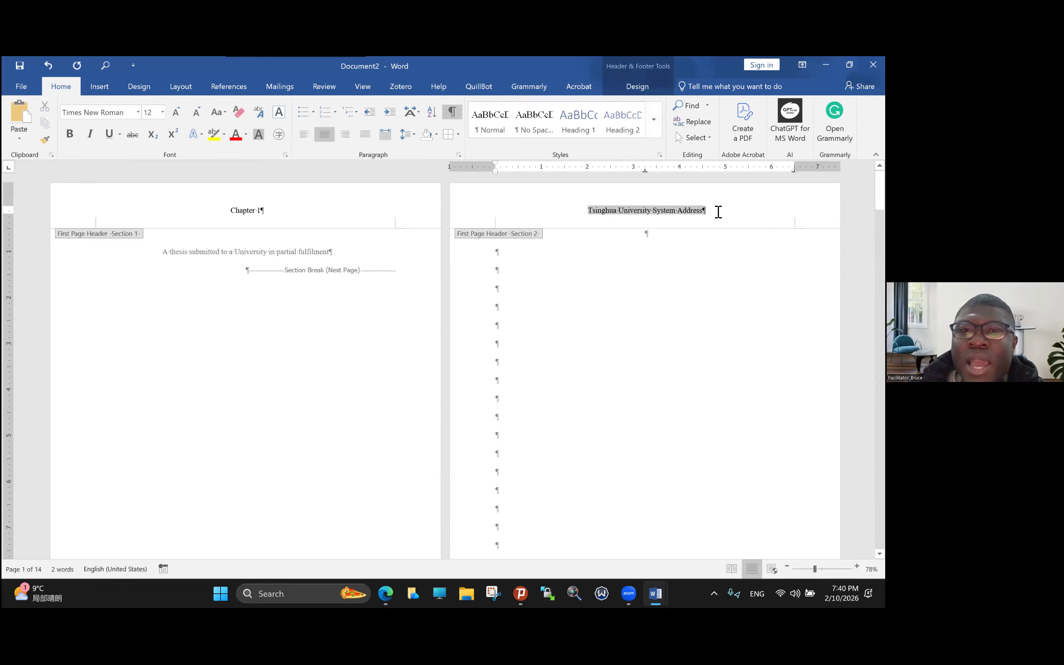
double_click(664, 212)
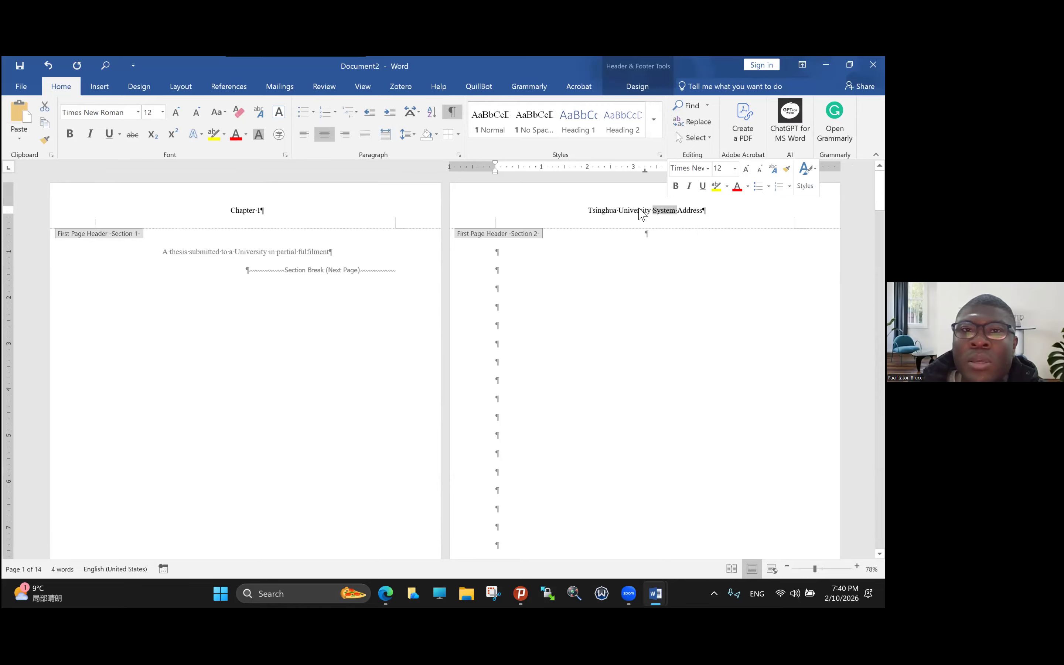
left_click(661, 211)
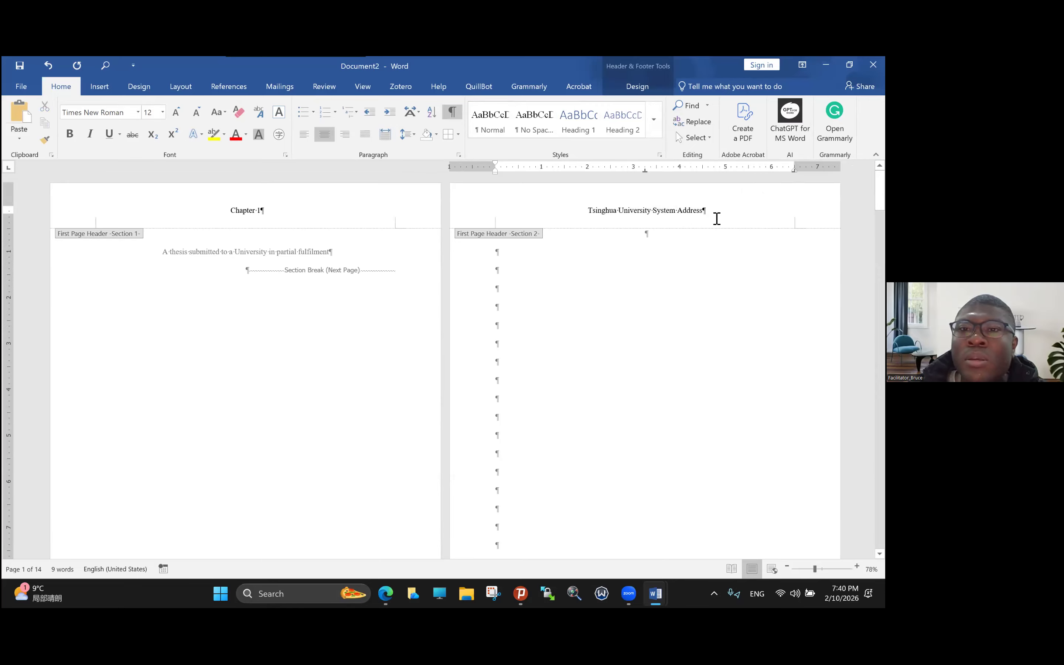
triple_click(661, 210)
right_click(666, 212)
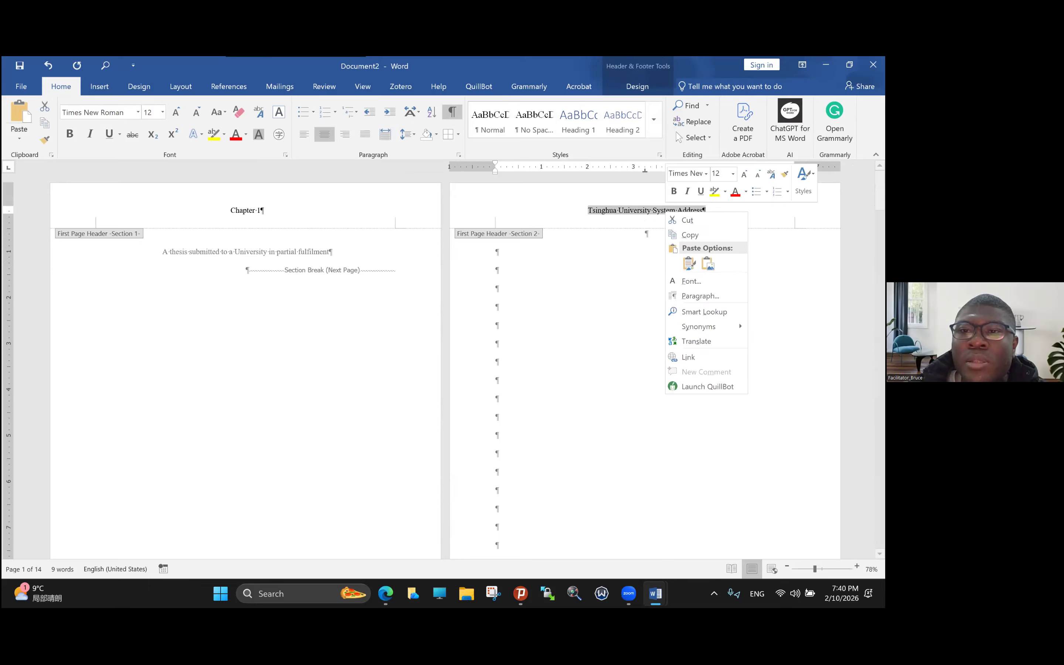
right_click(639, 208)
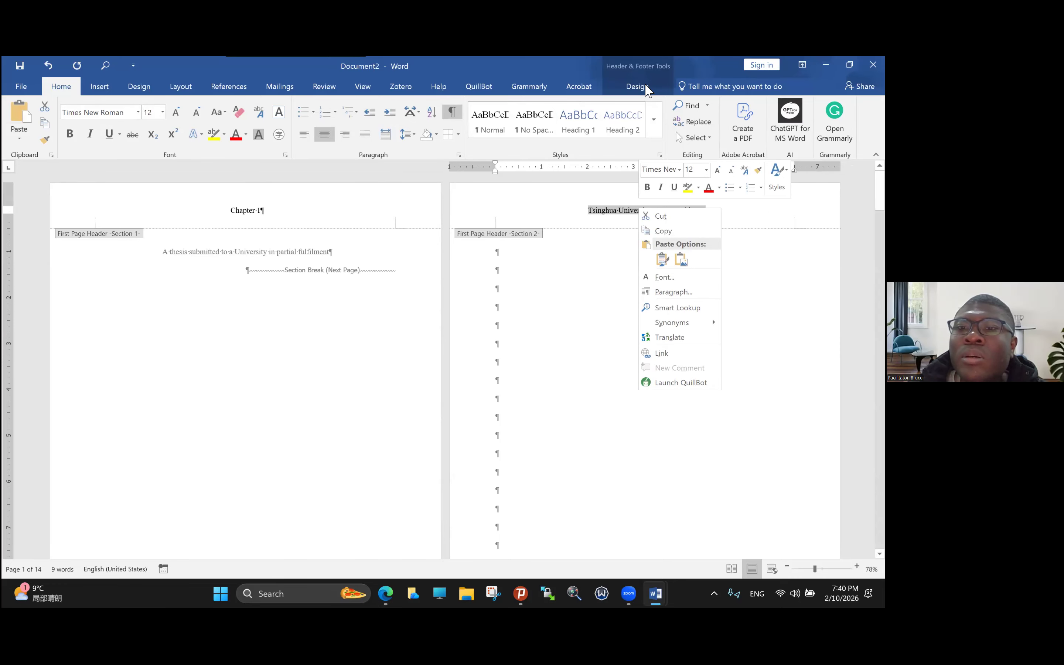
key("Escape")
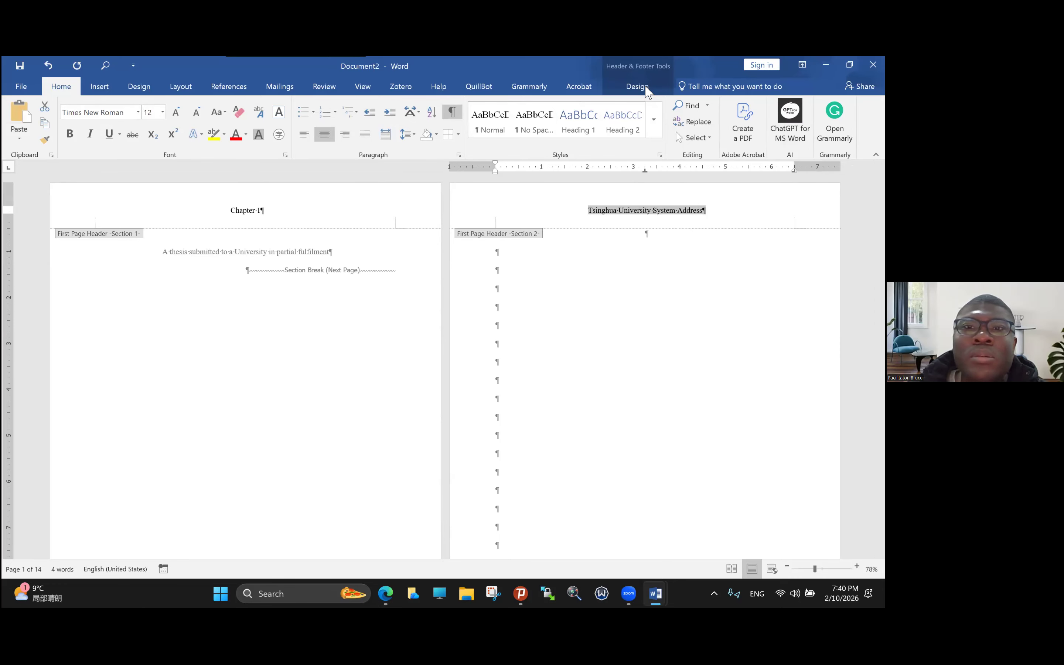
triple_click(620, 208)
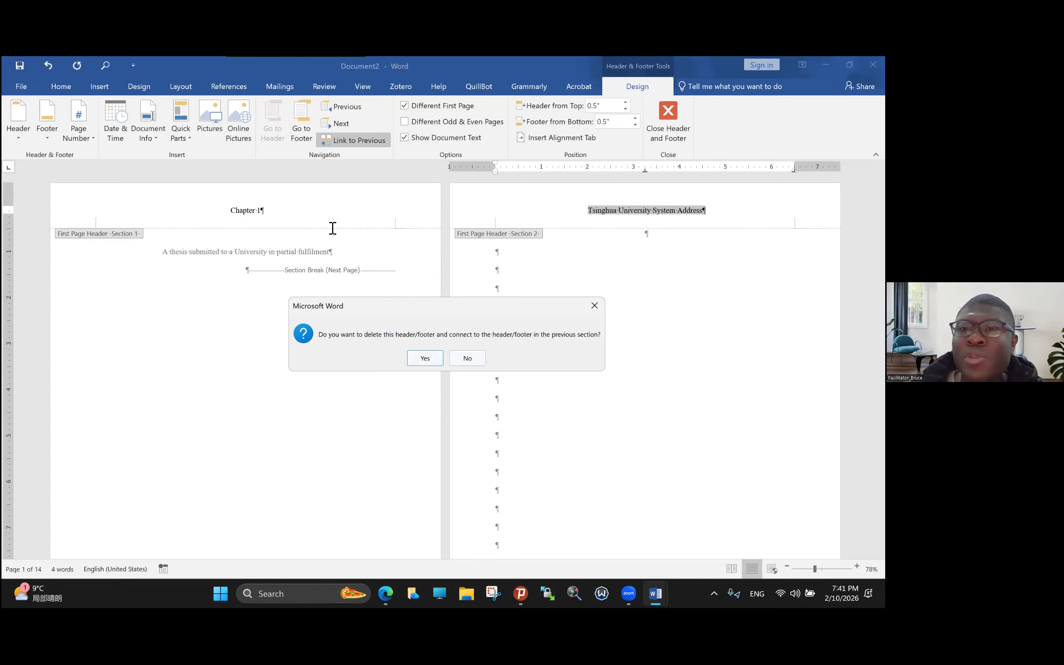
key("Return")
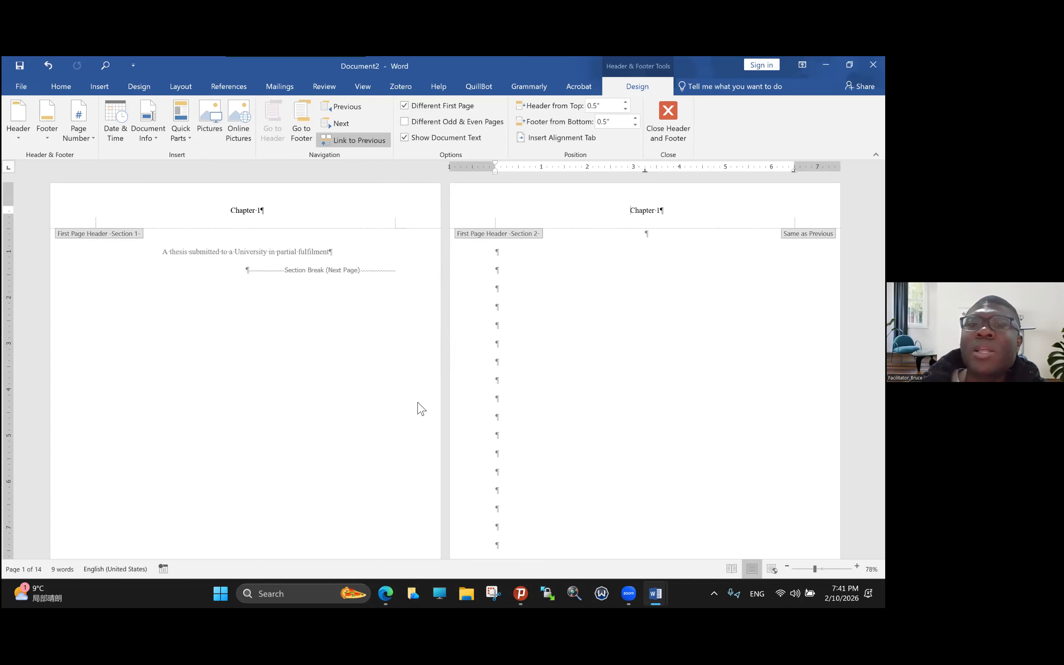
Turn off Link to Previous for the section 2 first page header and change its text to "Chapter 2".
scroll(396, 352, "down", 3)
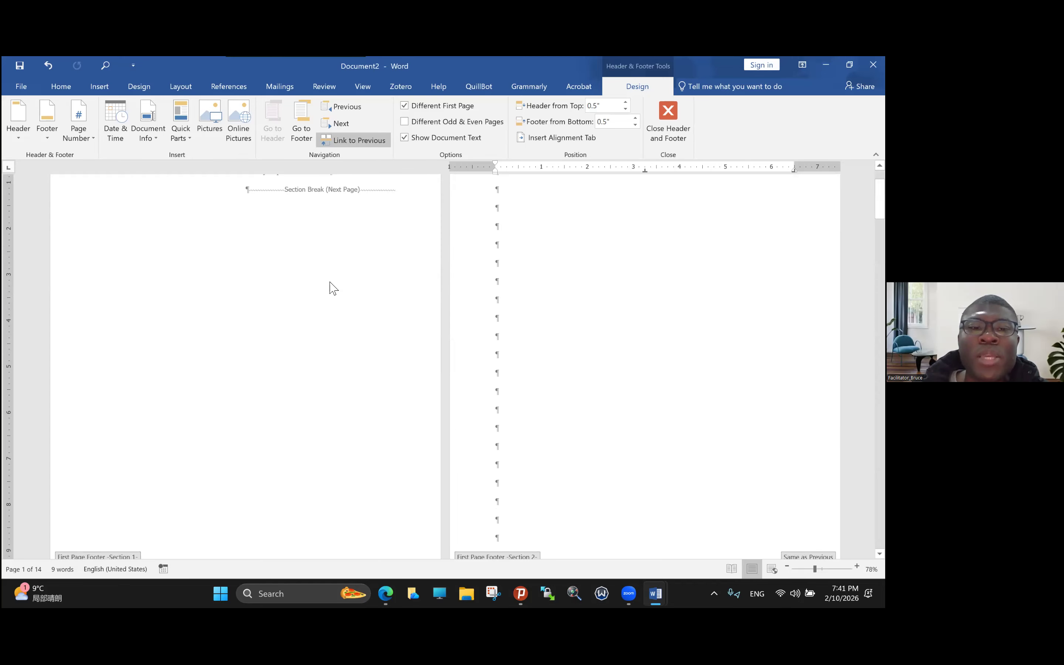
scroll(352, 290, "down", 5)
scroll(541, 239, "up", 3)
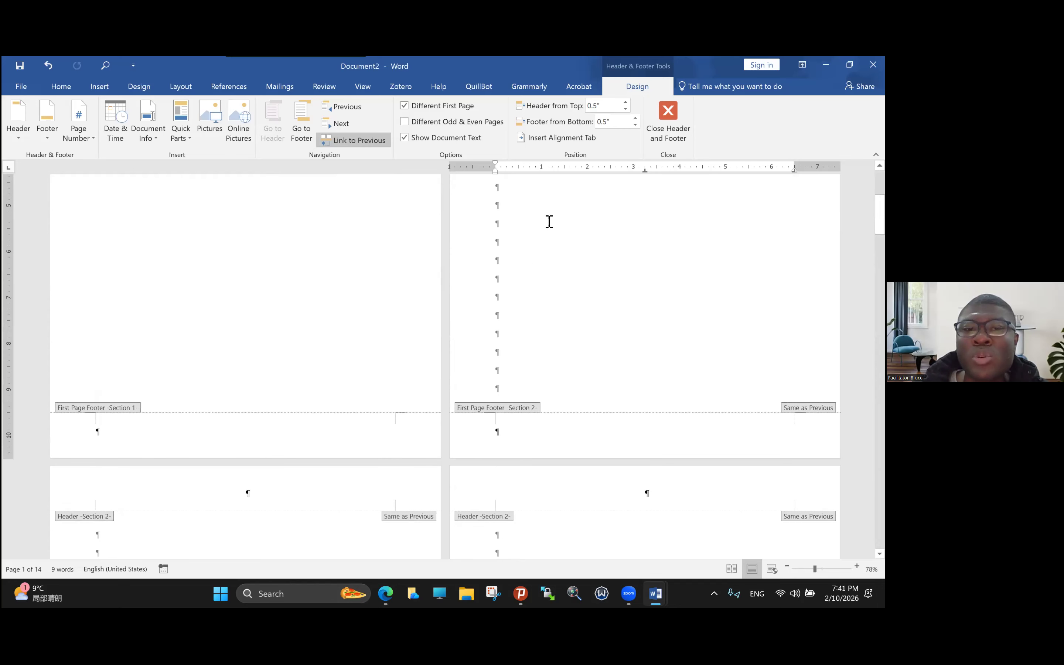
scroll(286, 226, "up", 2)
scroll(287, 226, "up", 2)
left_click(486, 201)
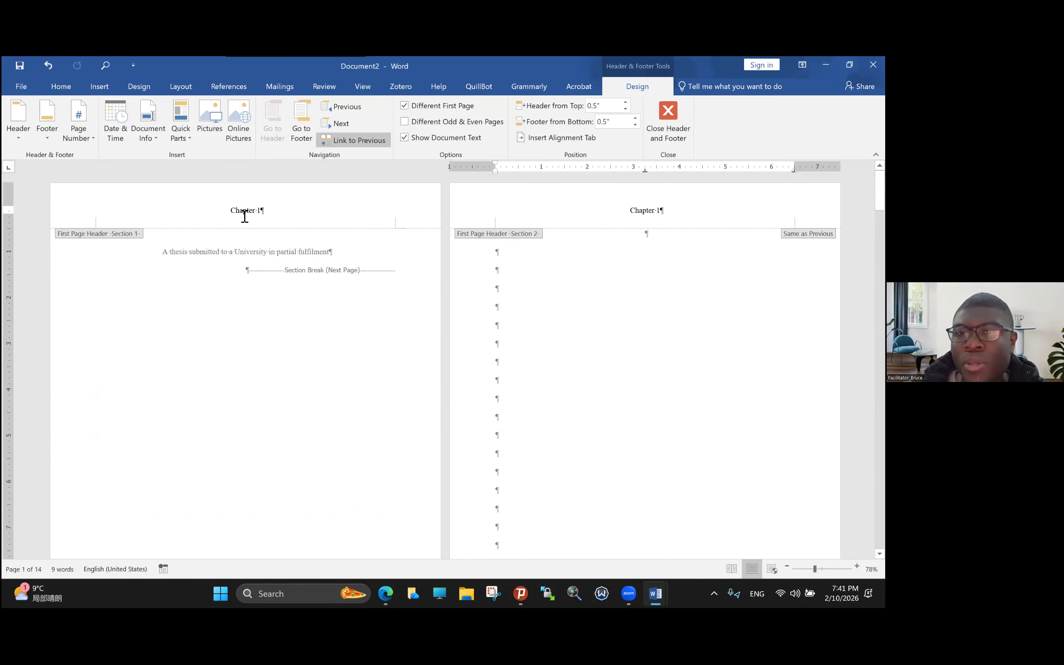
key("End")
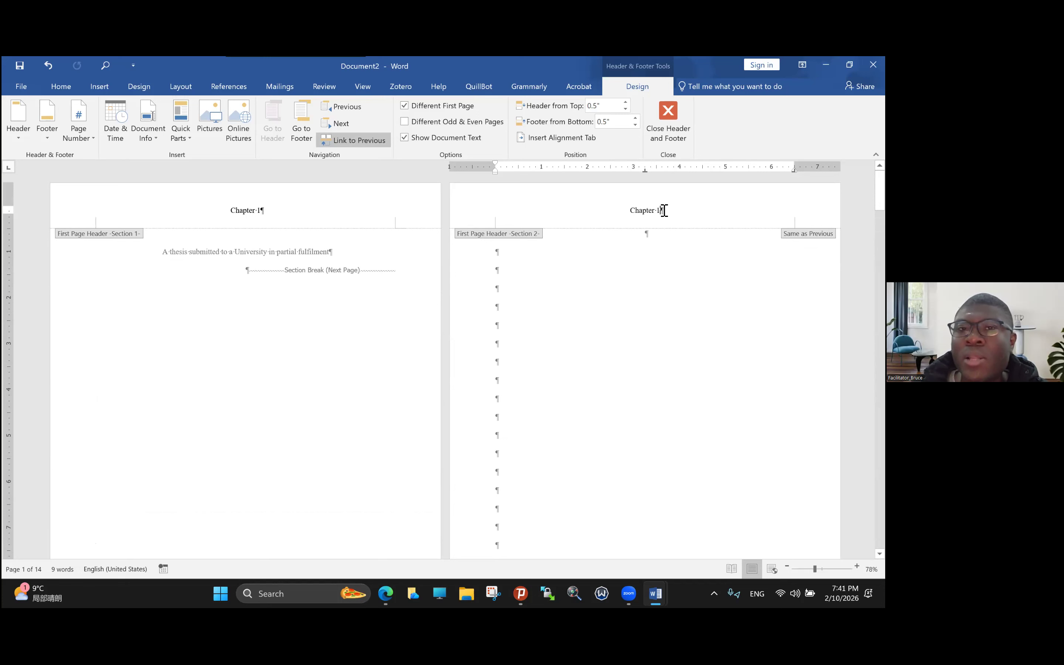
left_click_drag(629, 210, 664, 232)
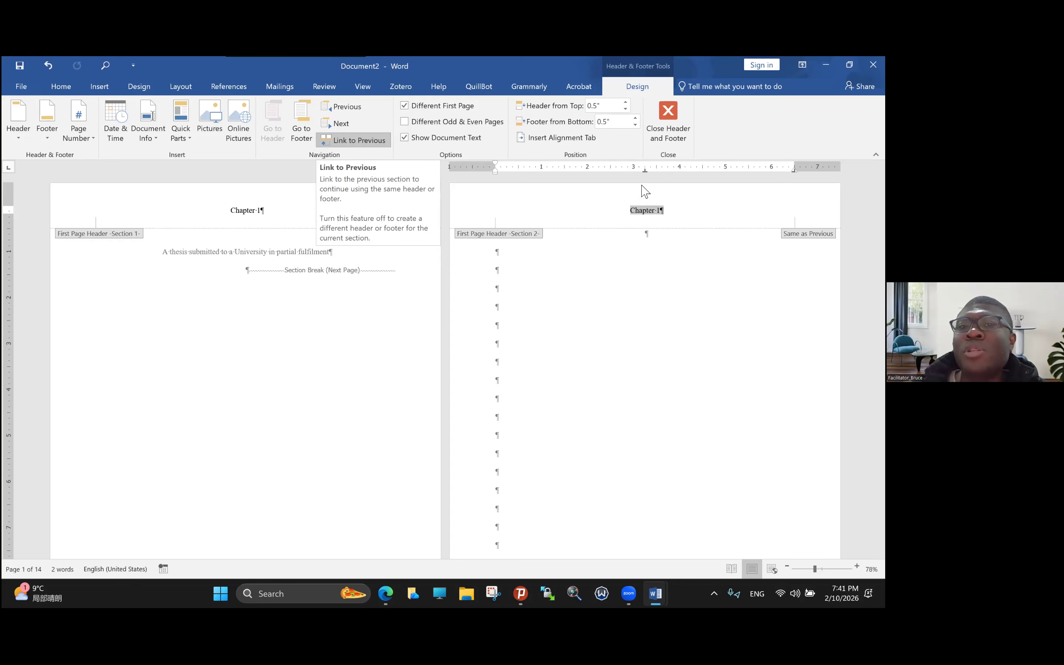
left_click(654, 218)
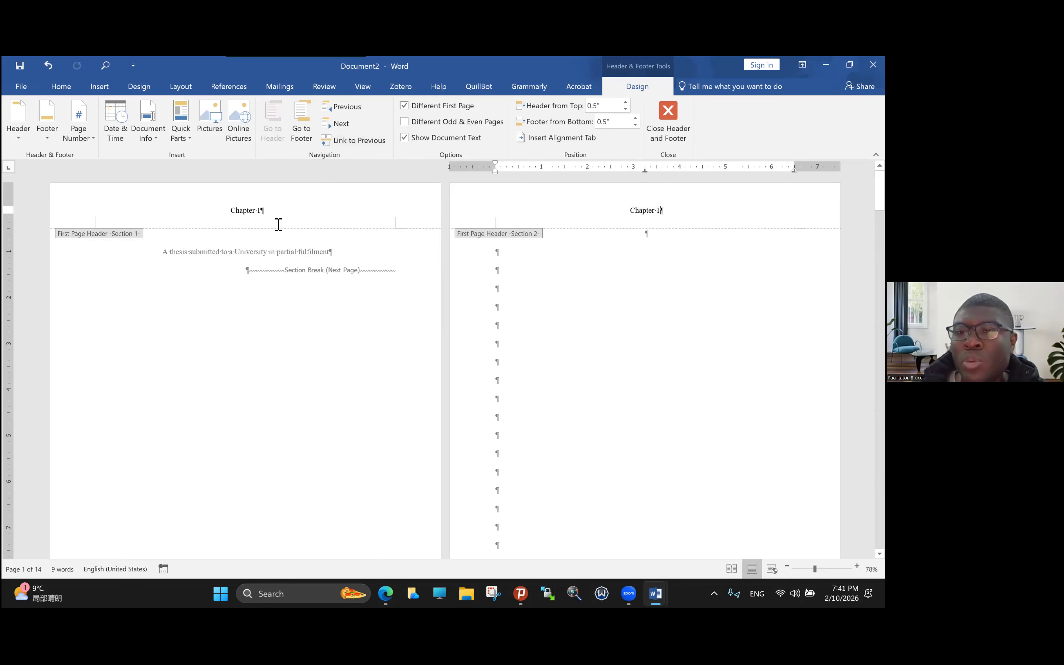
key("BackSpace")
type("2")
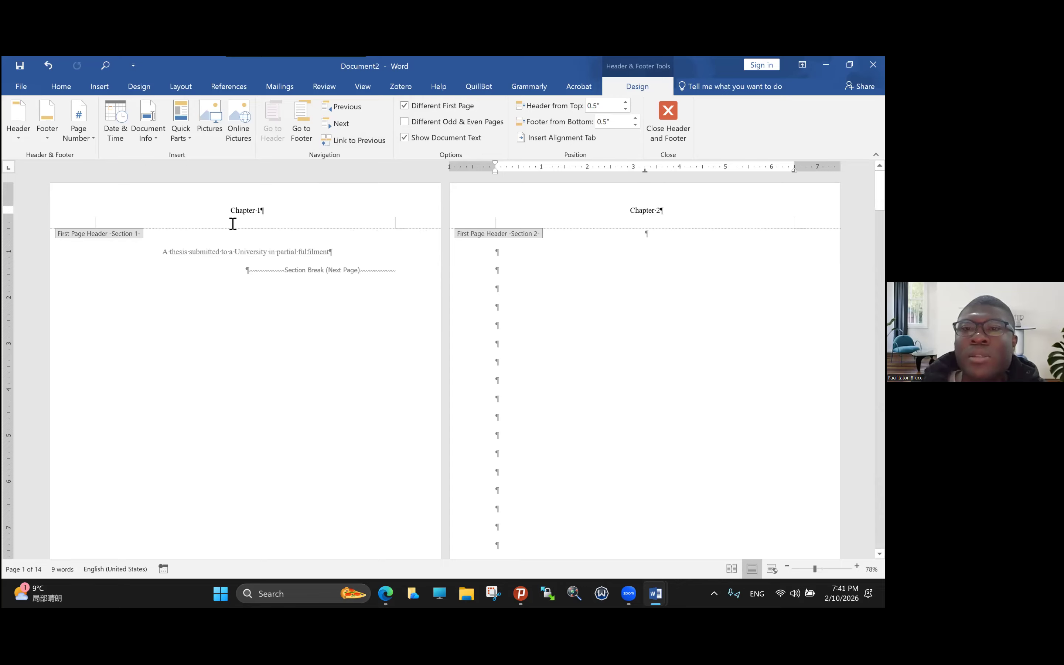
Close and reopen the header area, and change the chapter number in the section 2 first page header to 4.
left_click(668, 121)
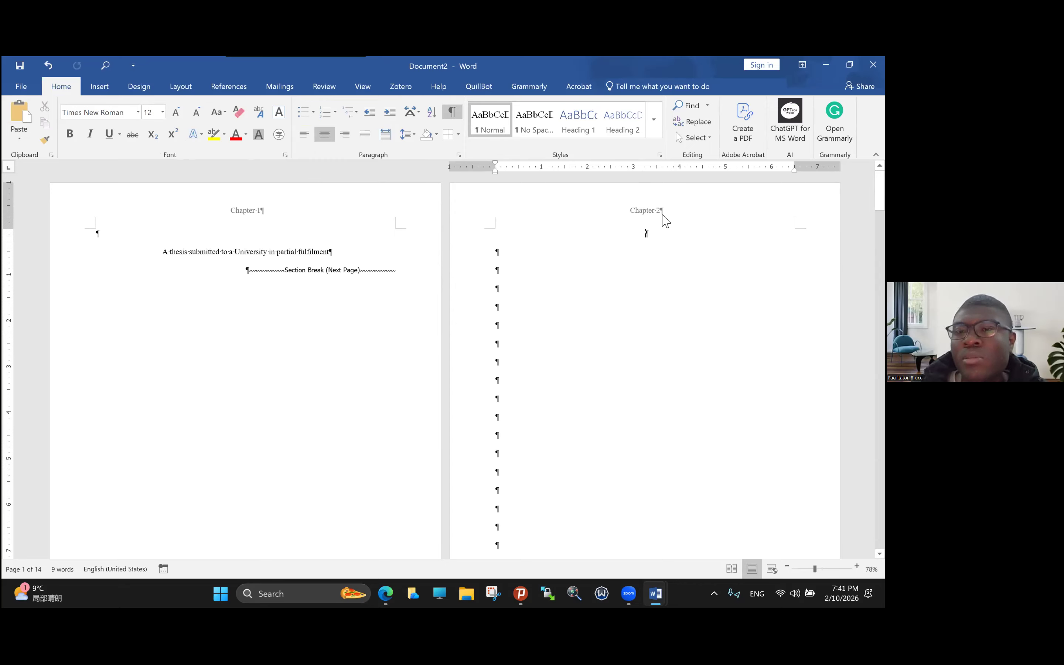
double_click(299, 218)
double_click(303, 217)
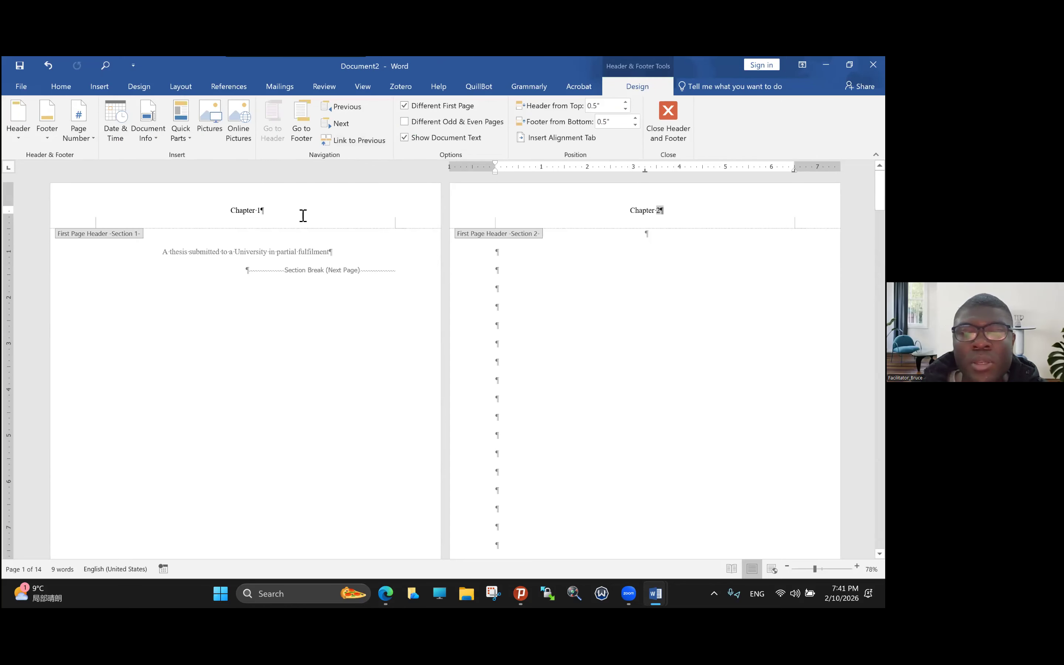
type("4")
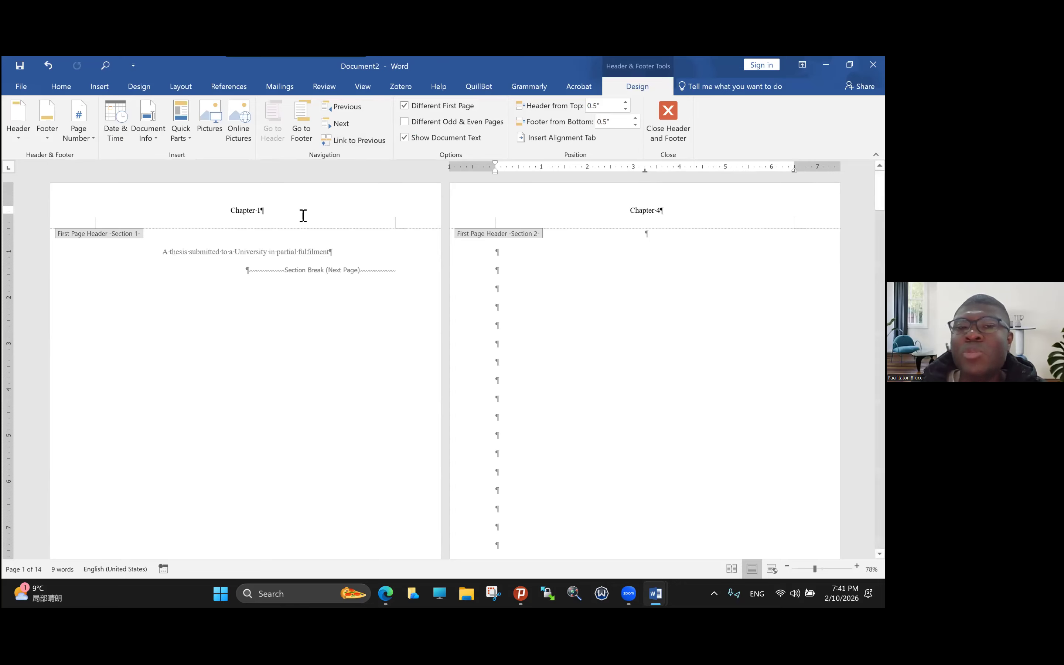
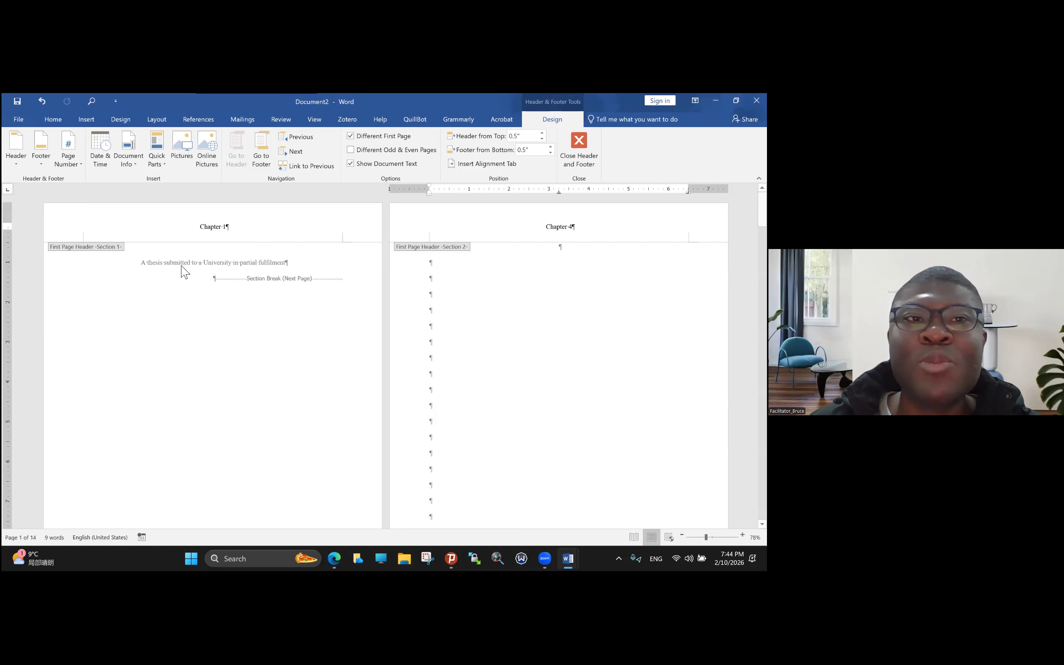
Return to the document body and display the available page and section break types without inserting one.
left_click(157, 119)
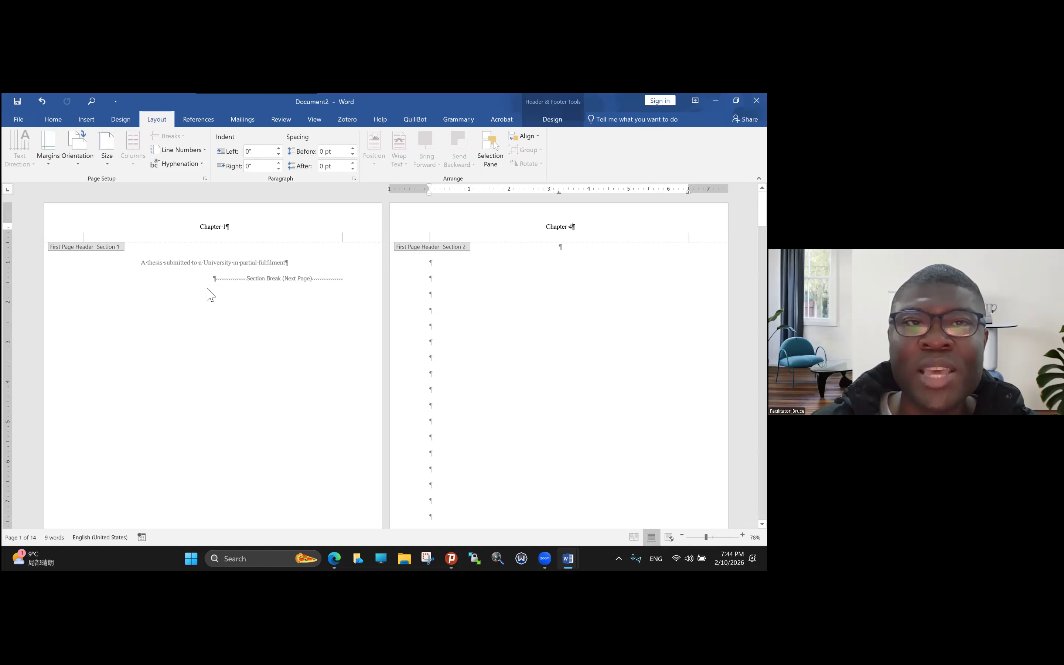
double_click(207, 289)
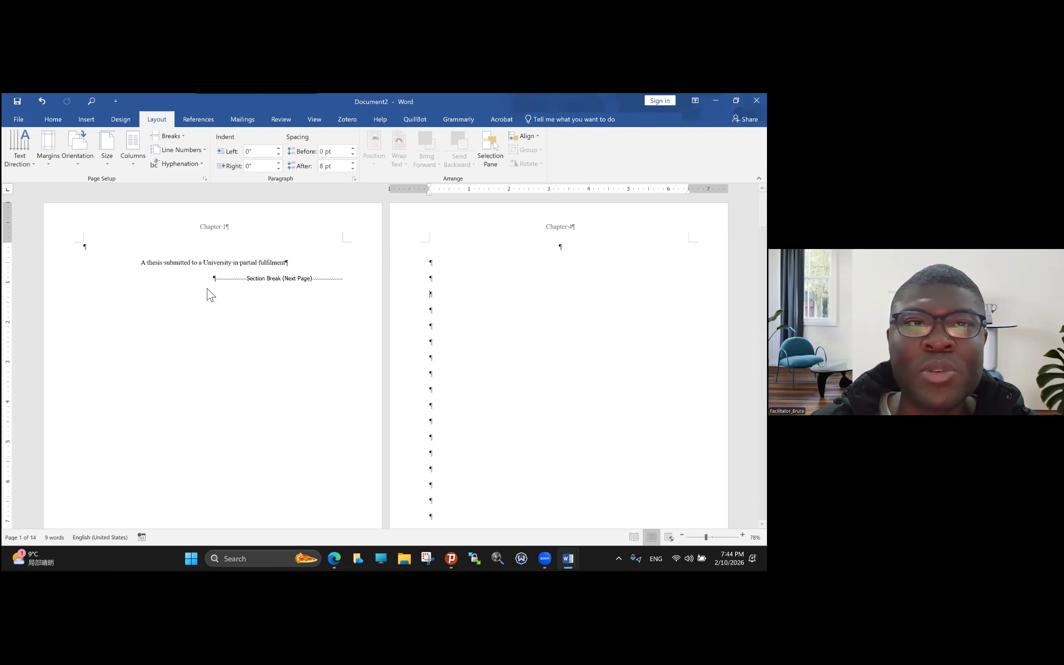
left_click(167, 136)
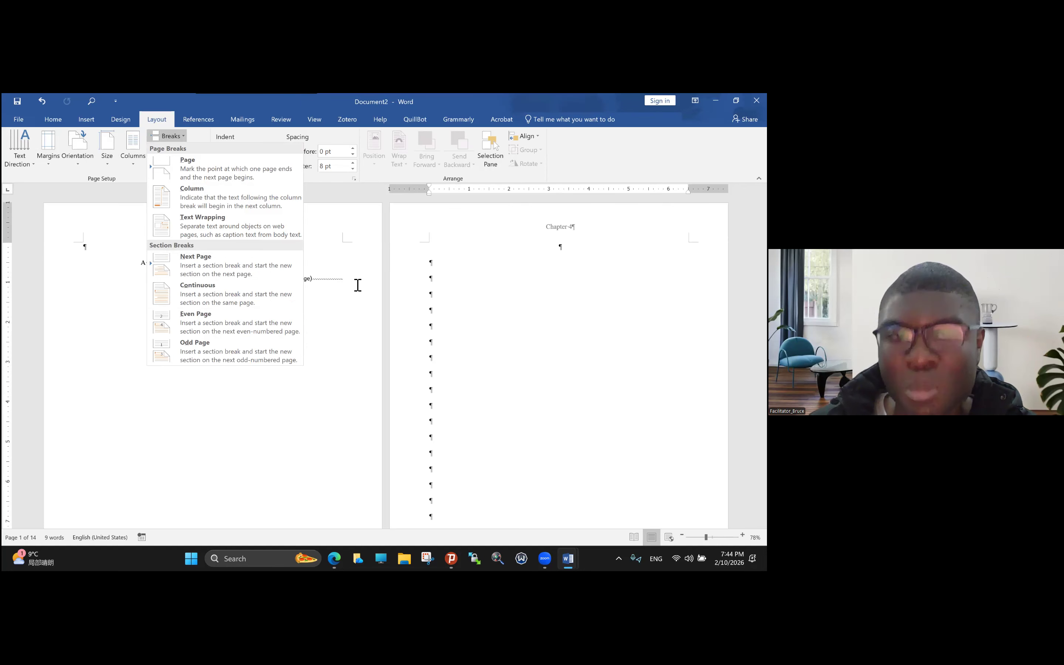
key("Escape")
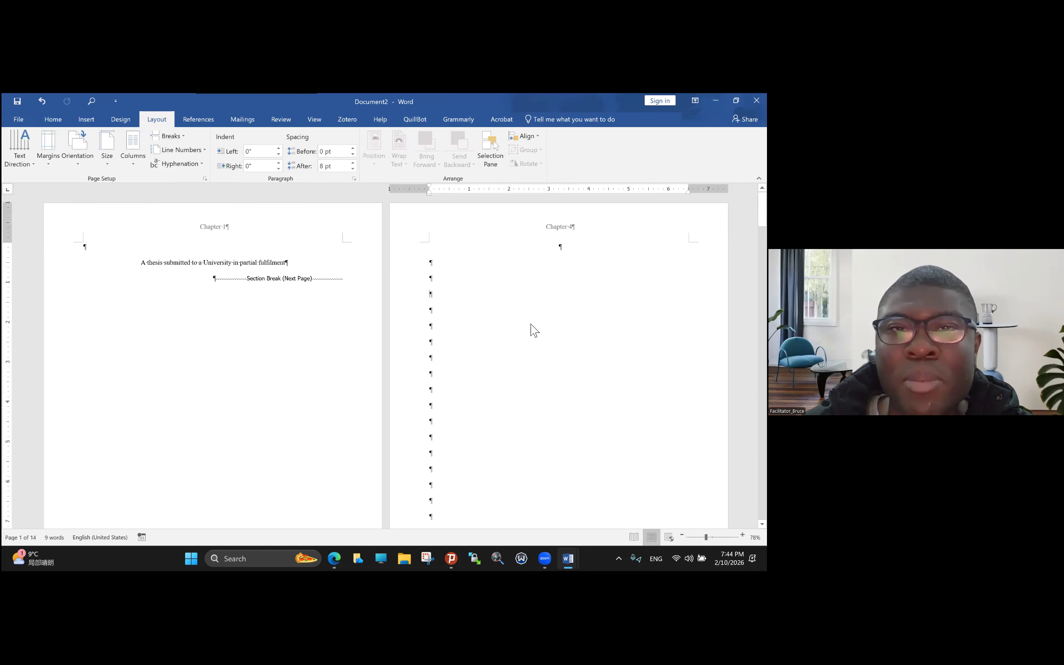
Examine the Next Page section break on page 1 and the headers and footers of the pages after it.
scroll(231, 365, "down", 1)
scroll(229, 365, "down", 5)
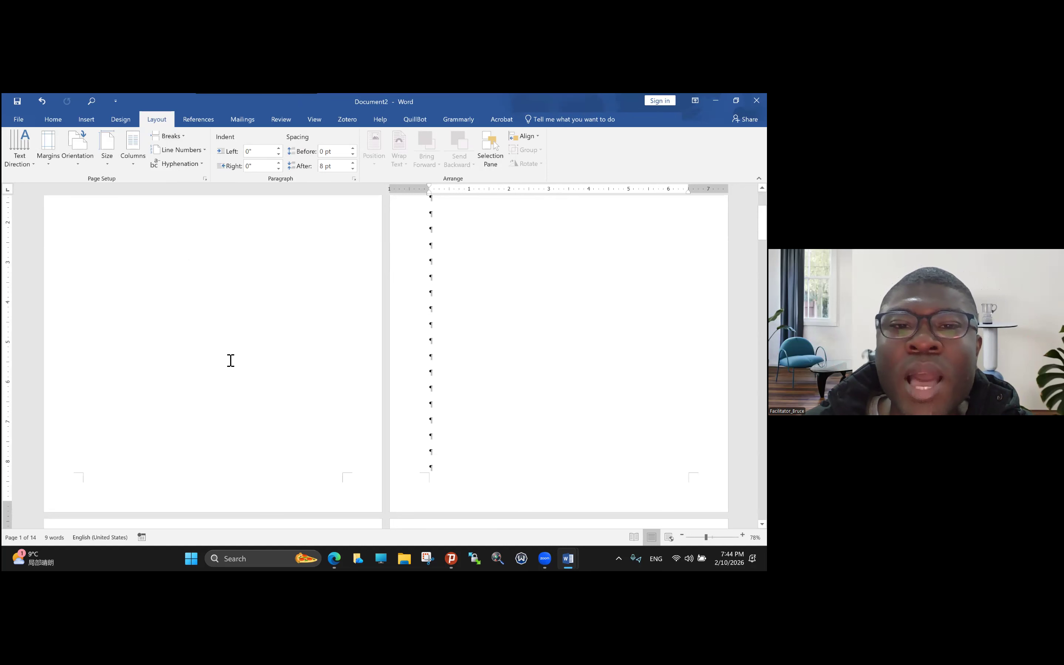
scroll(496, 393, "down", 5)
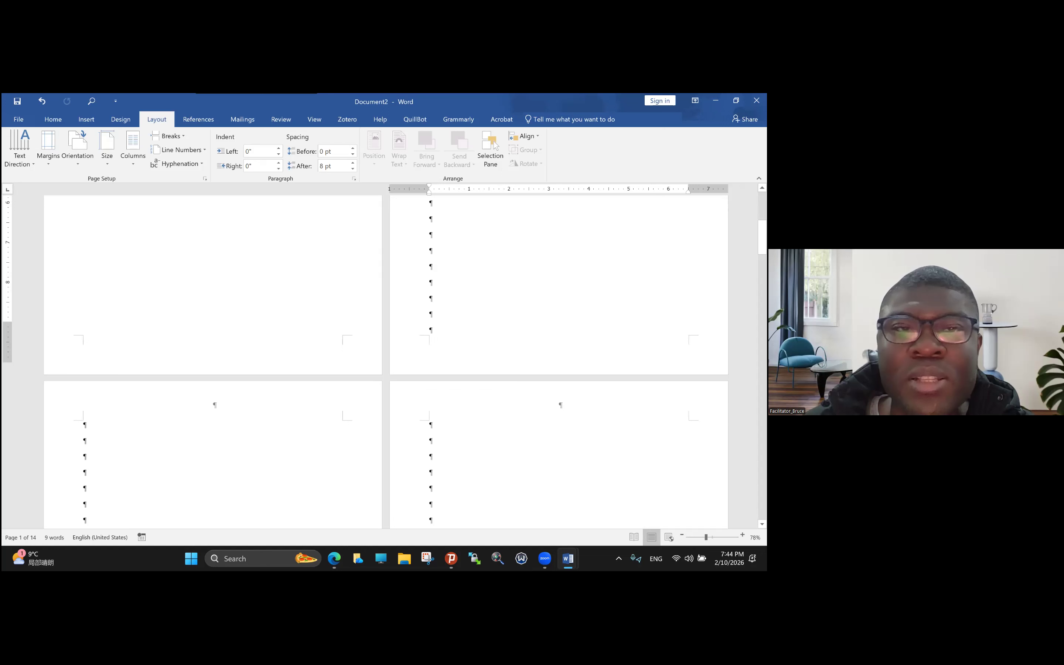
scroll(386, 360, "up", 2)
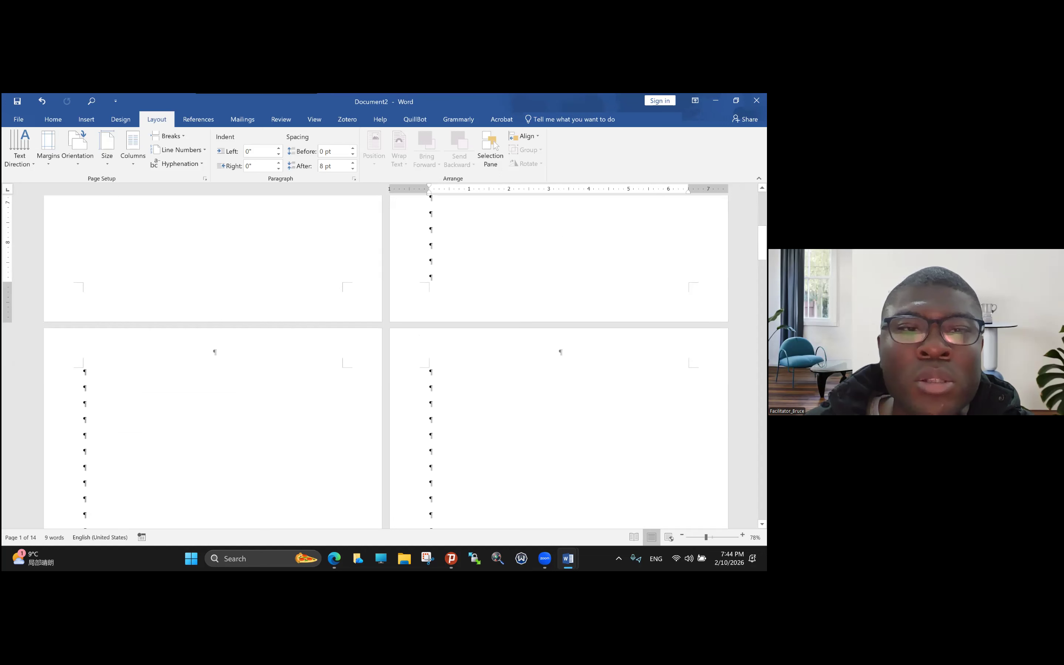
scroll(527, 244, "down", 5)
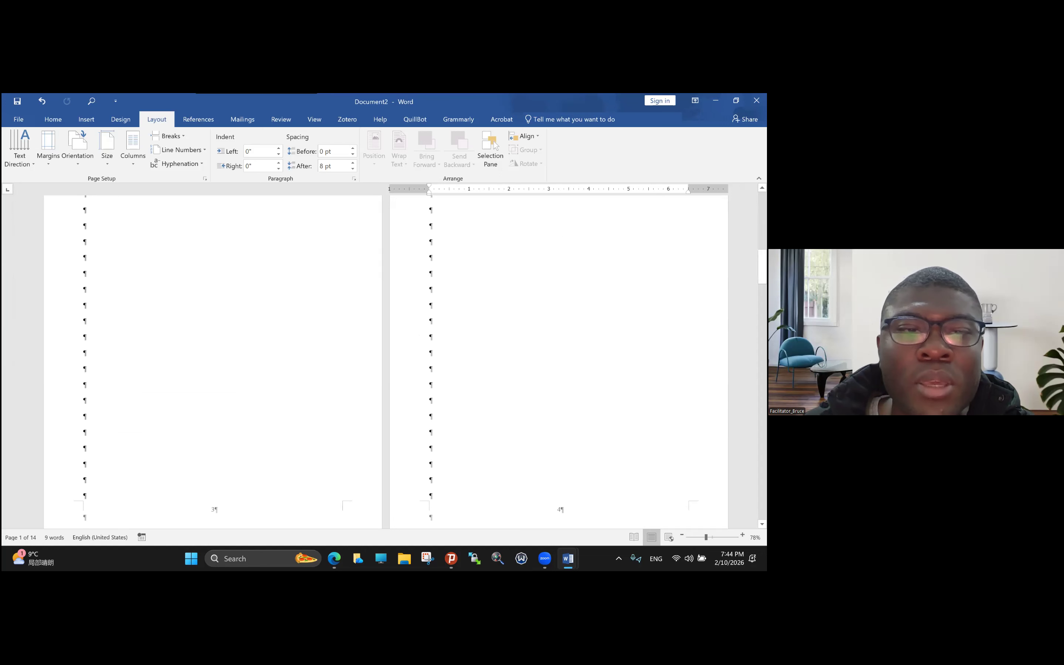
left_click_drag(762, 295, 762, 213)
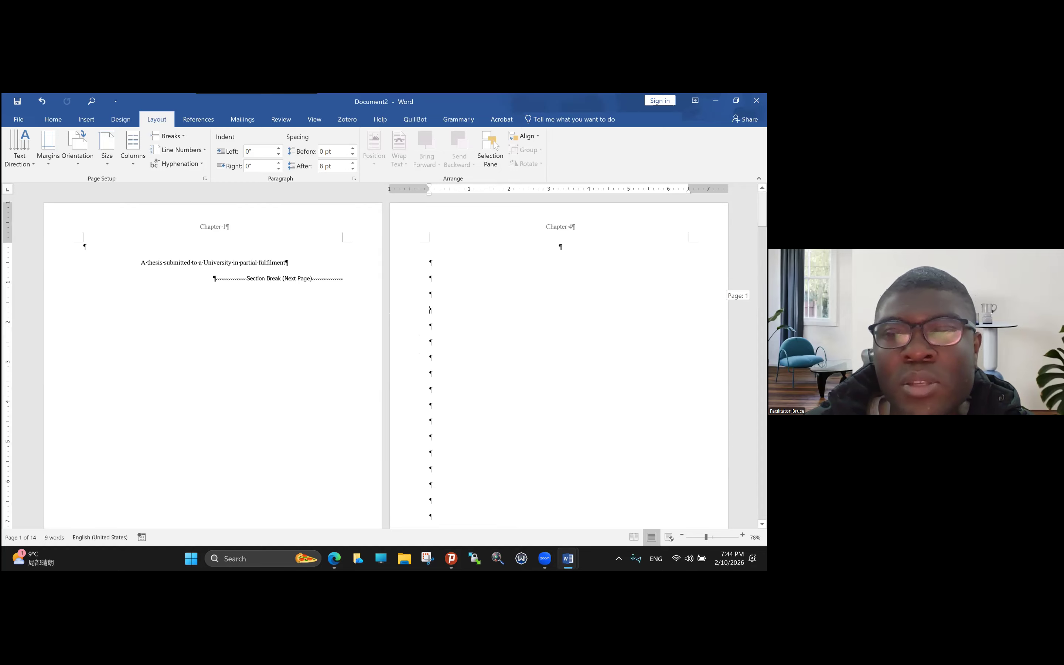
left_click(295, 283)
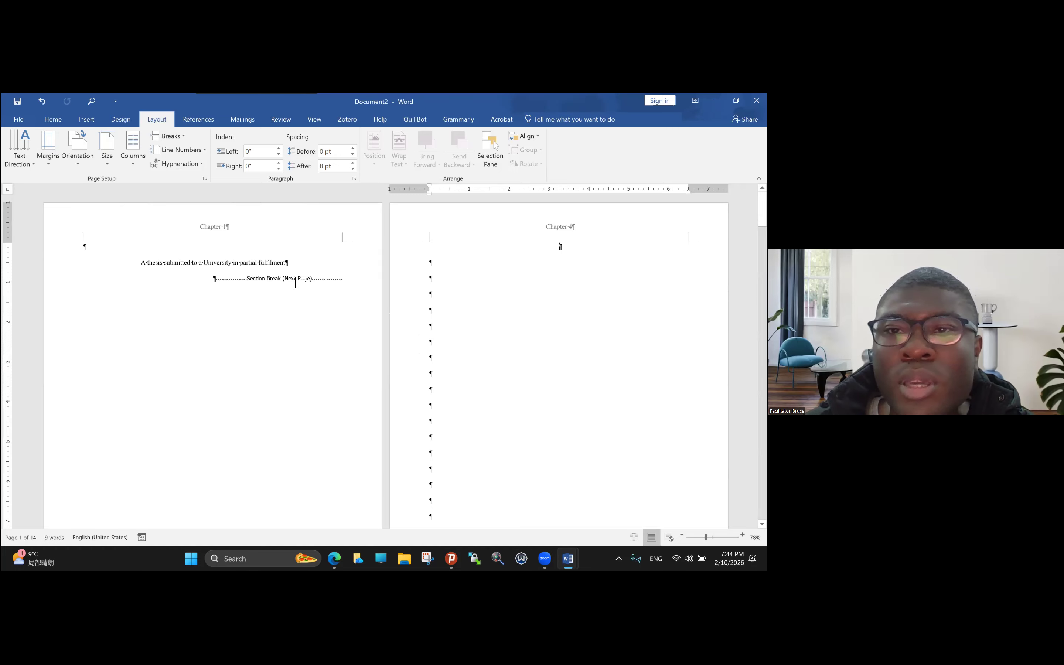
double_click(296, 284)
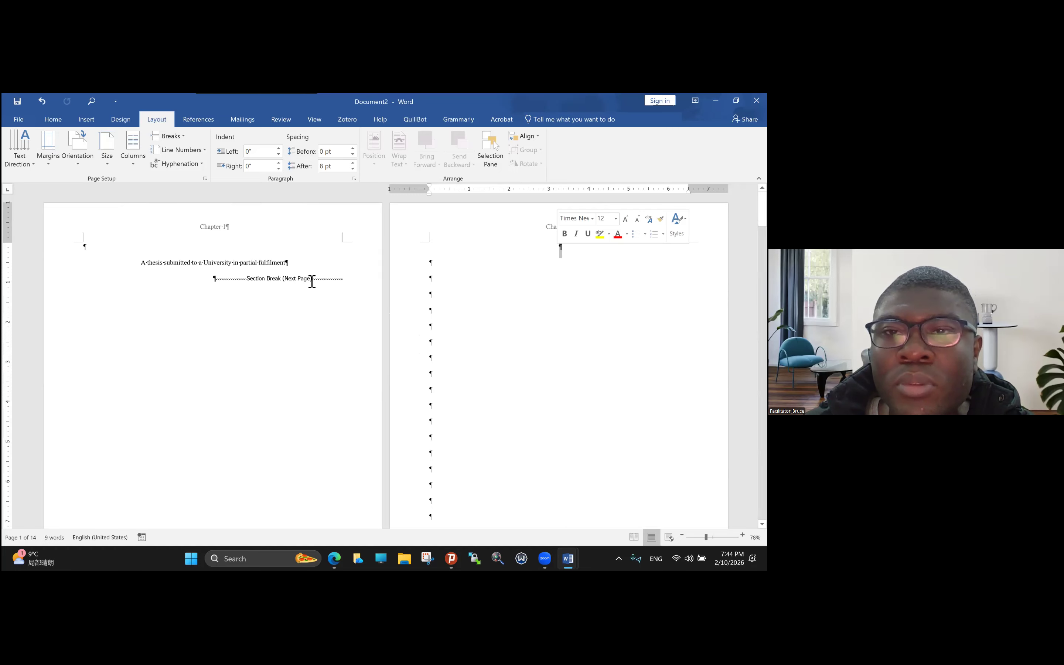
scroll(435, 269, "down", 5)
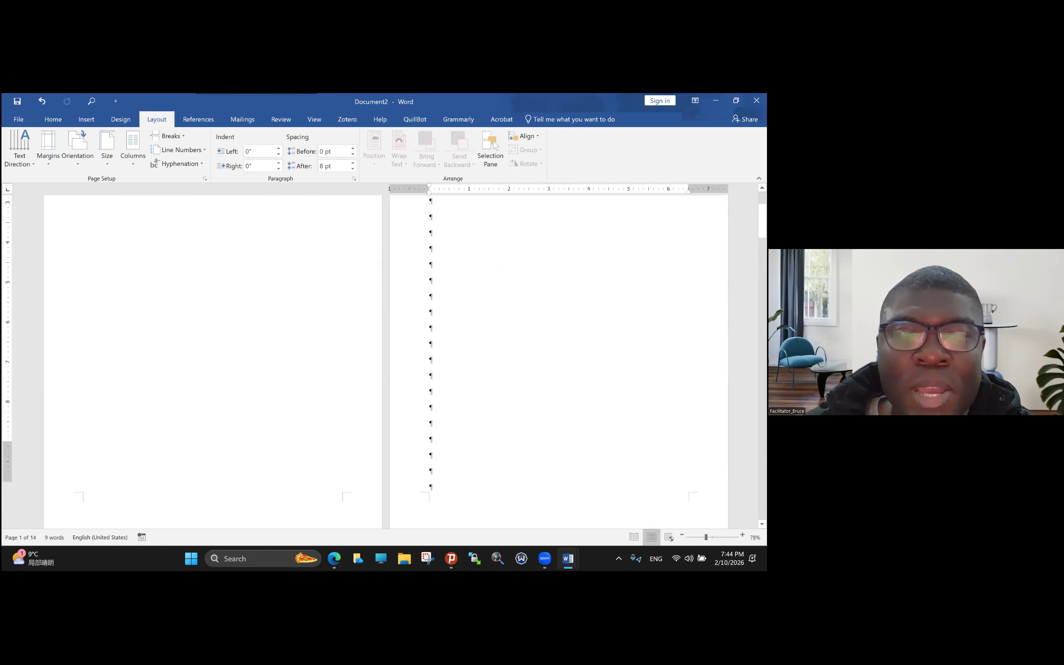
scroll(386, 360, "up", 5)
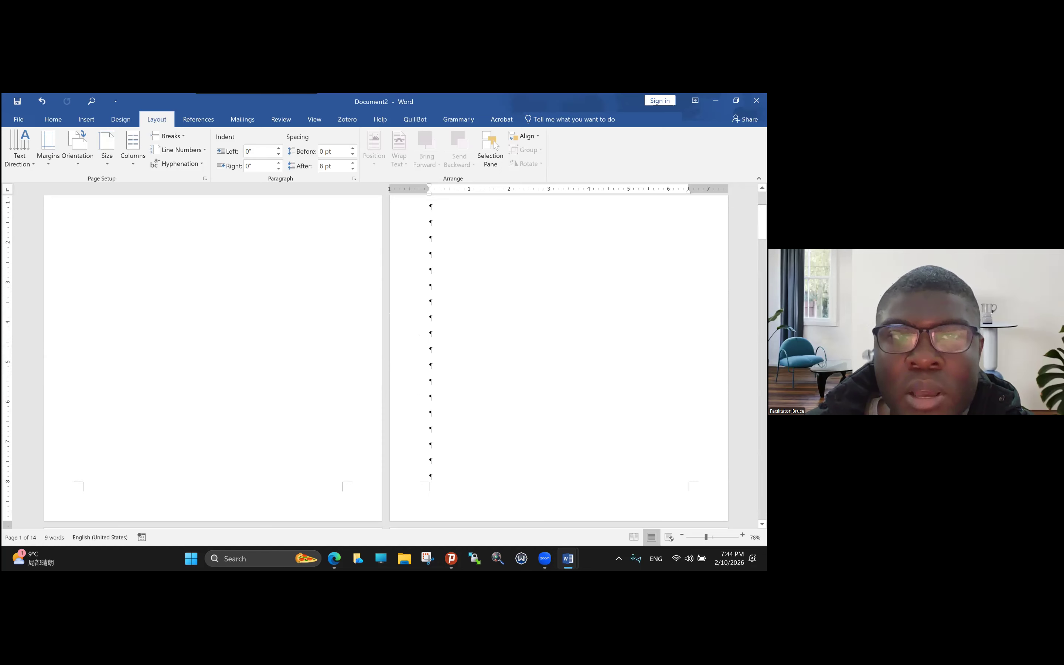
scroll(385, 361, "up", 1)
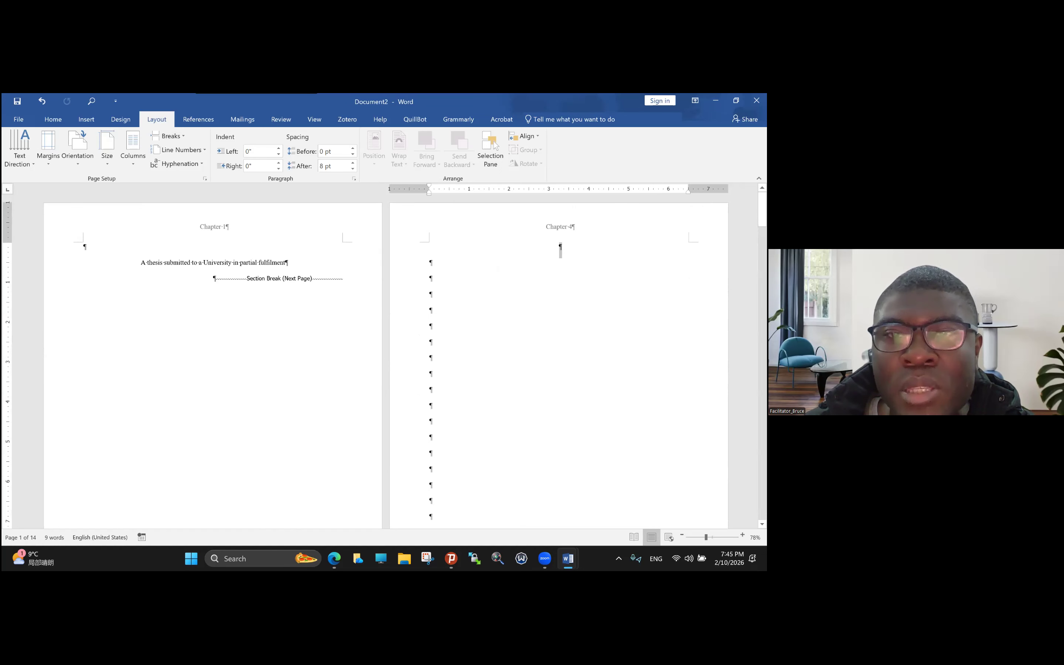
Change the chapter number in the section 2 first page header to 2 and return to the document body.
scroll(489, 311, "down", 1)
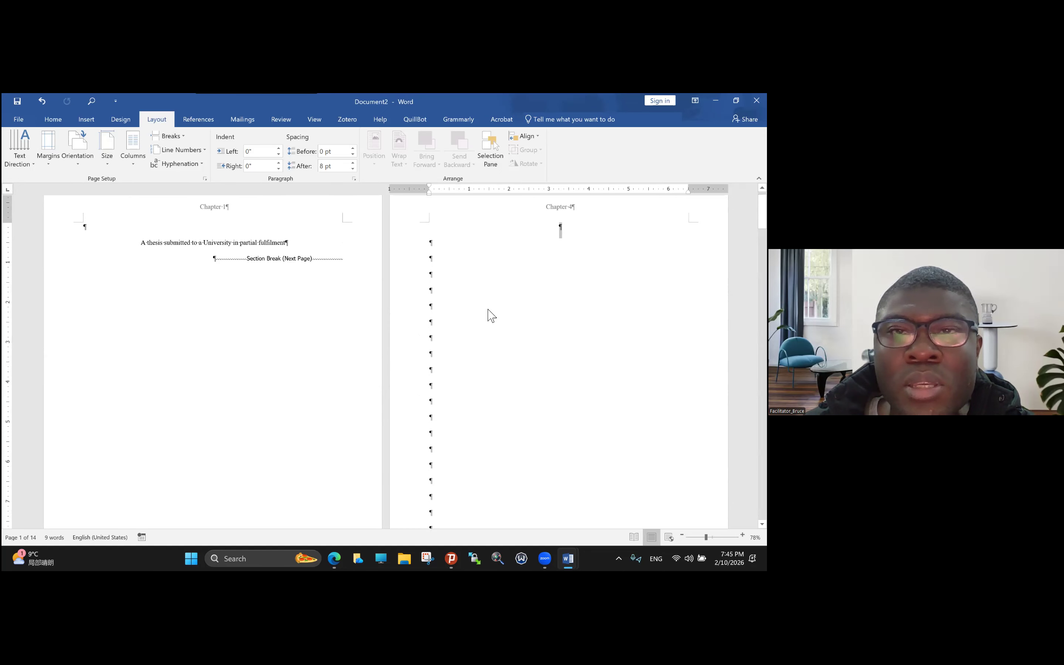
double_click(547, 208)
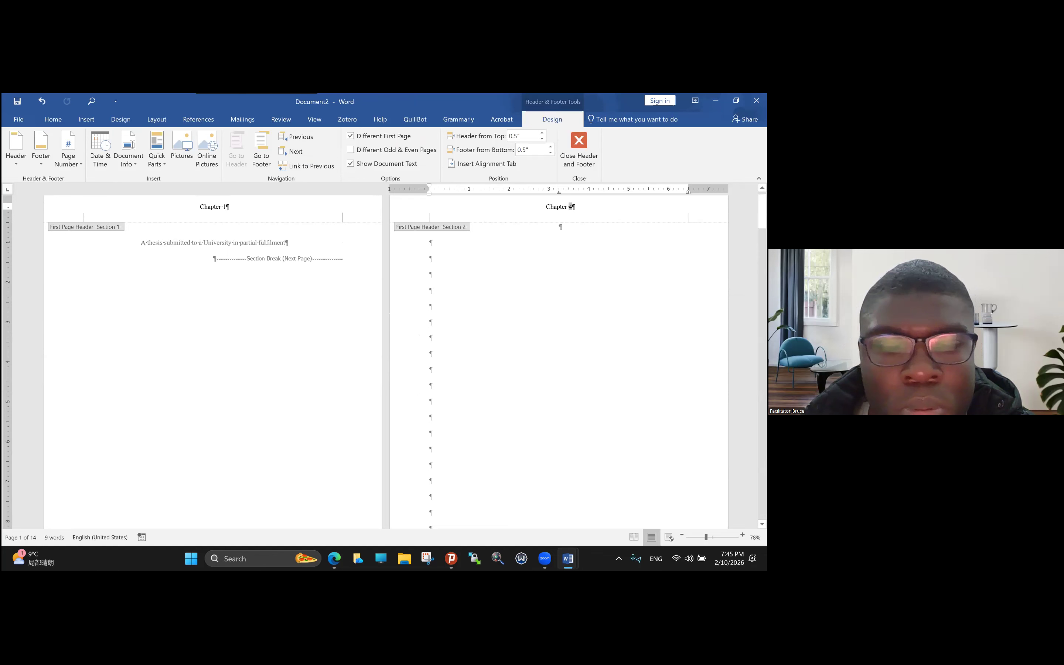
type("2")
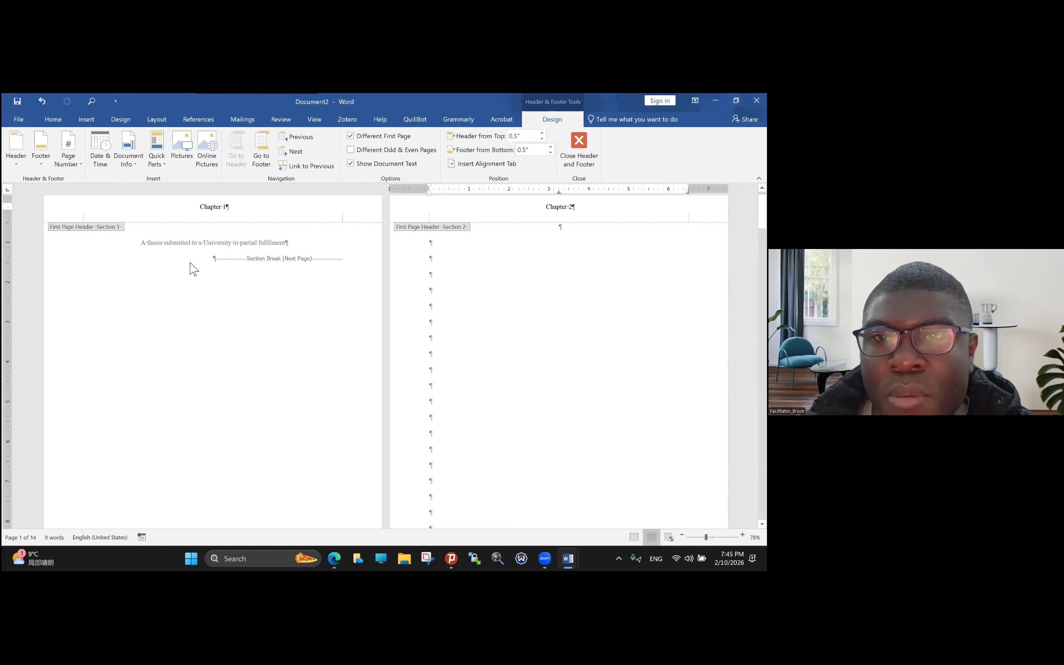
double_click(434, 279)
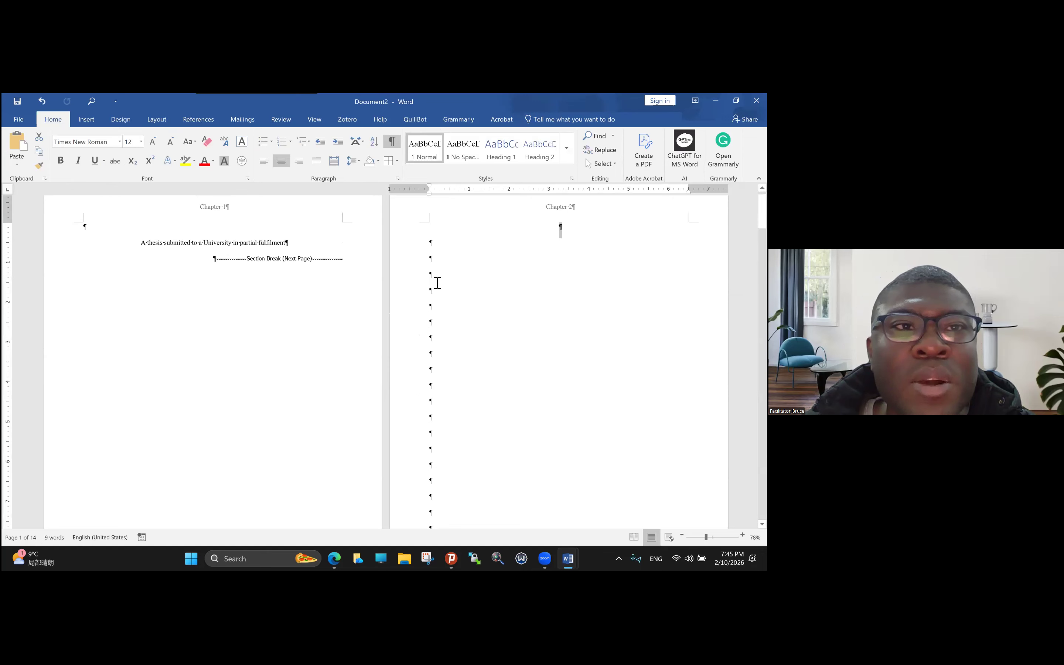
Insert another Next Page section break at the start of the second page.
left_click(157, 120)
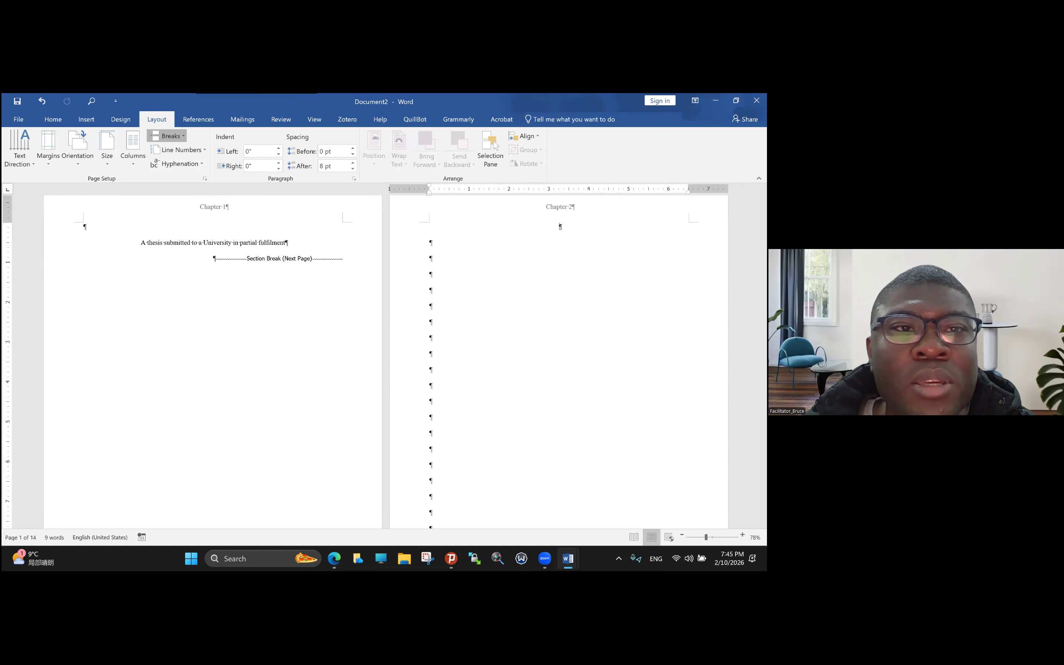
left_click(167, 136)
left_click(249, 373)
scroll(217, 388, "up", 5)
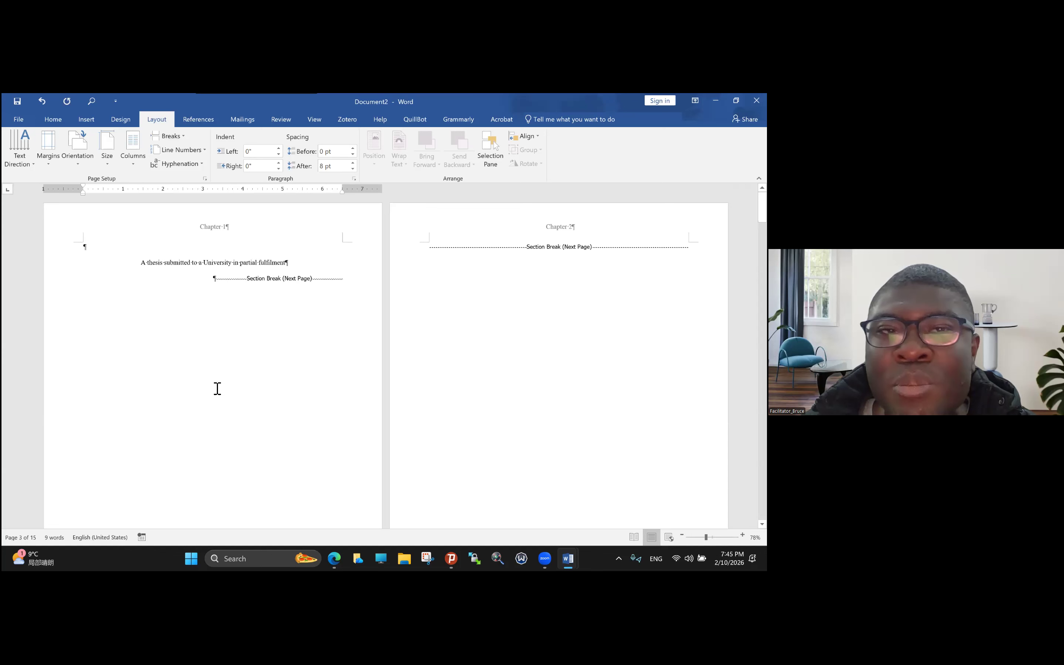
Turn off Link to Previous for the section 3 first page header and change its text to "Chapter 1".
scroll(217, 389, "down", 7)
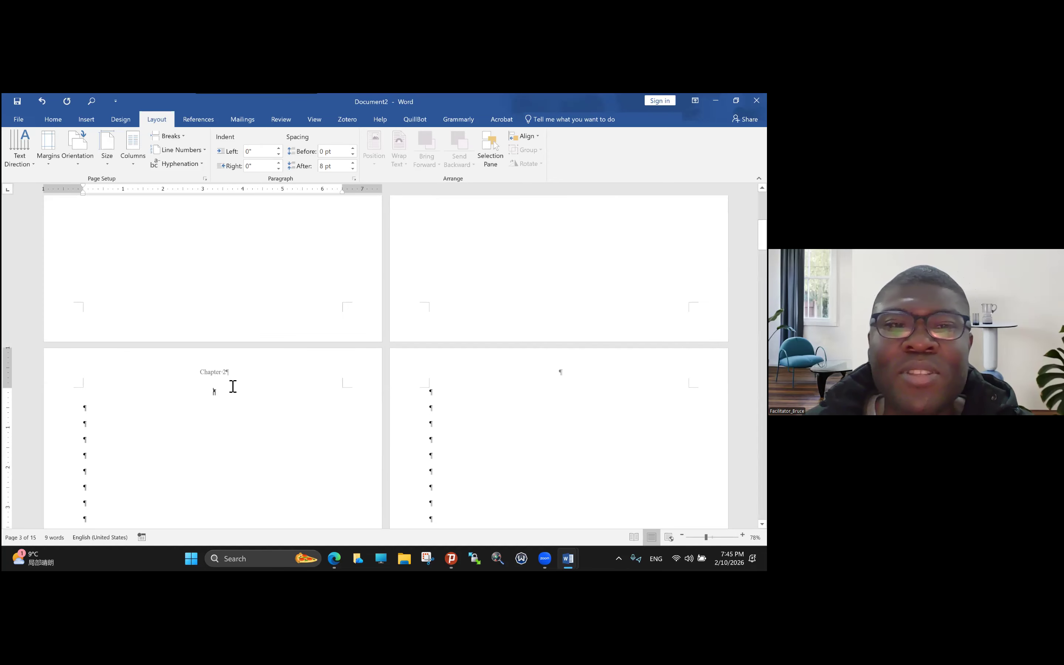
scroll(231, 386, "up", 2)
scroll(214, 460, "up", 10)
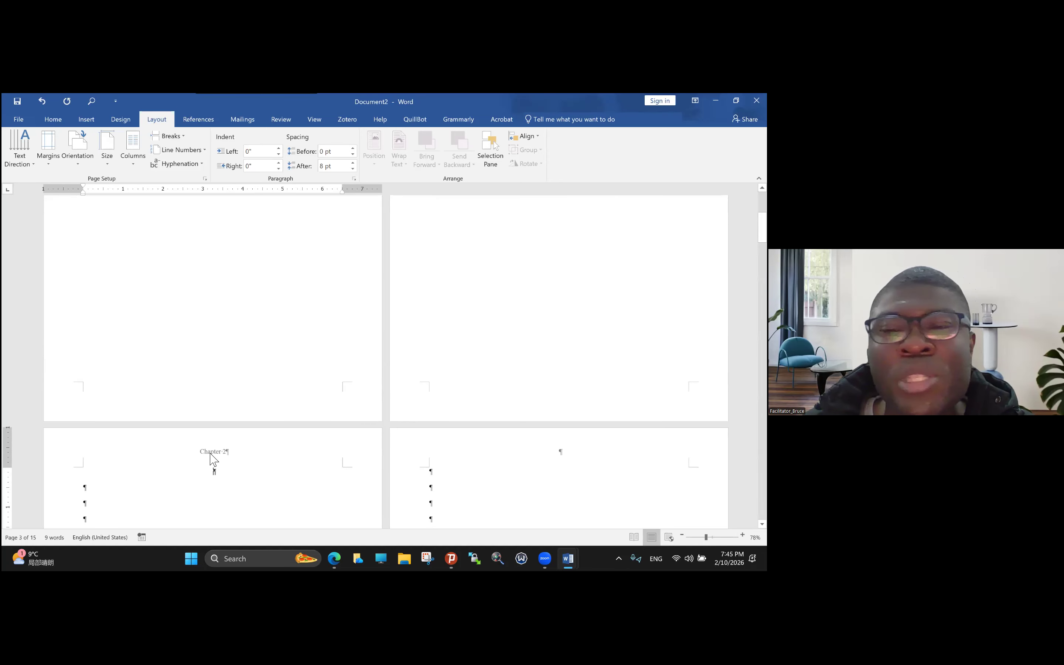
scroll(278, 188, "up", 3)
scroll(292, 202, "down", 5)
scroll(306, 172, "down", 5)
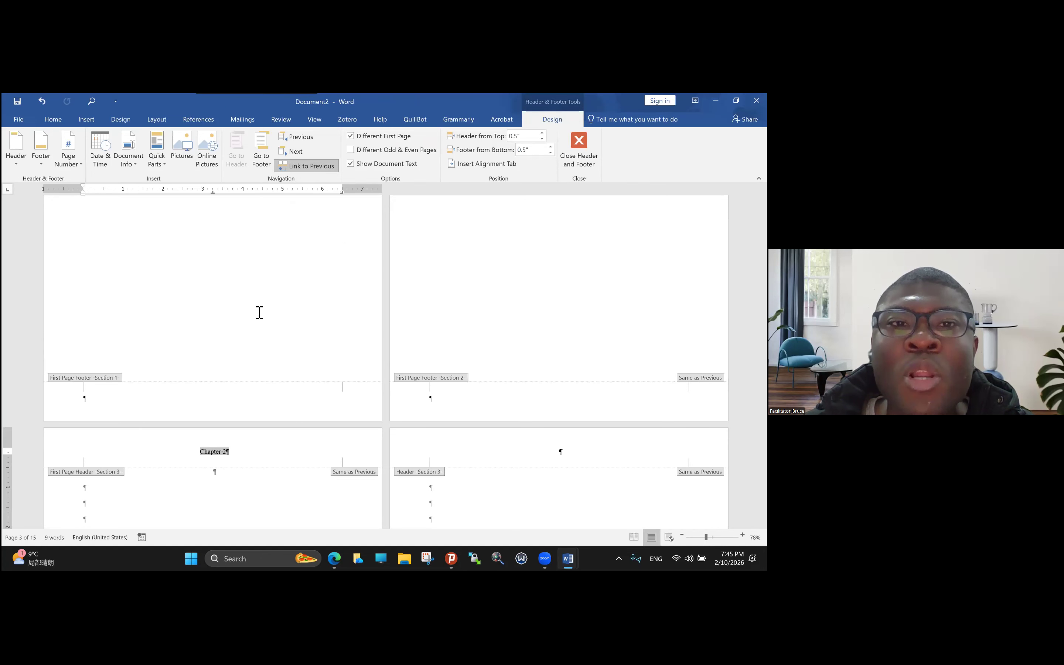
left_click(306, 166)
scroll(326, 396, "down", 5)
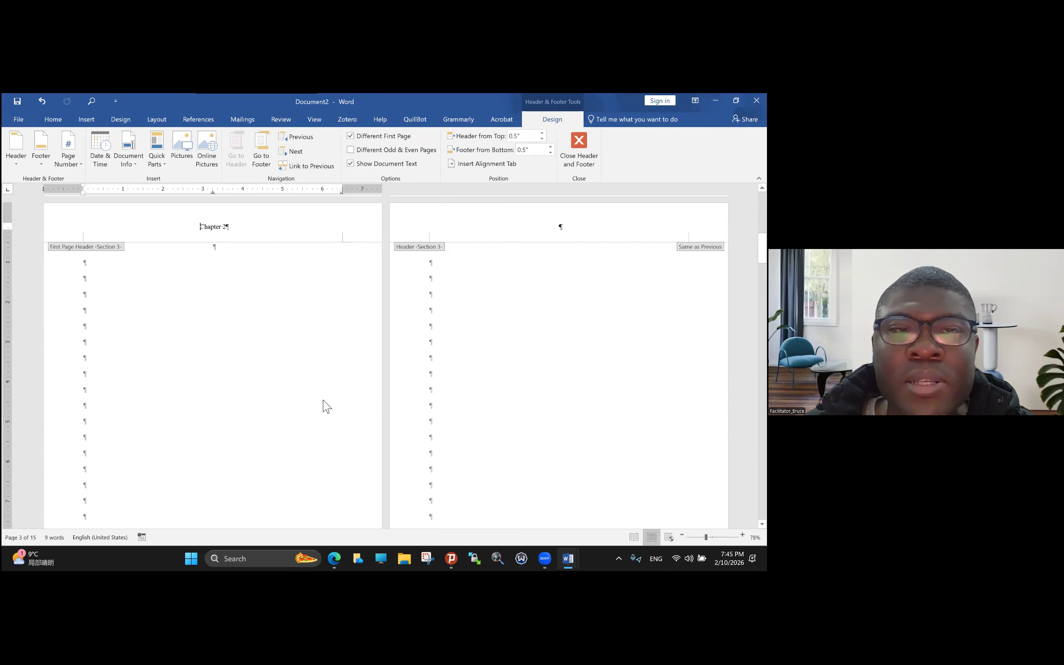
scroll(222, 374, "up", 3)
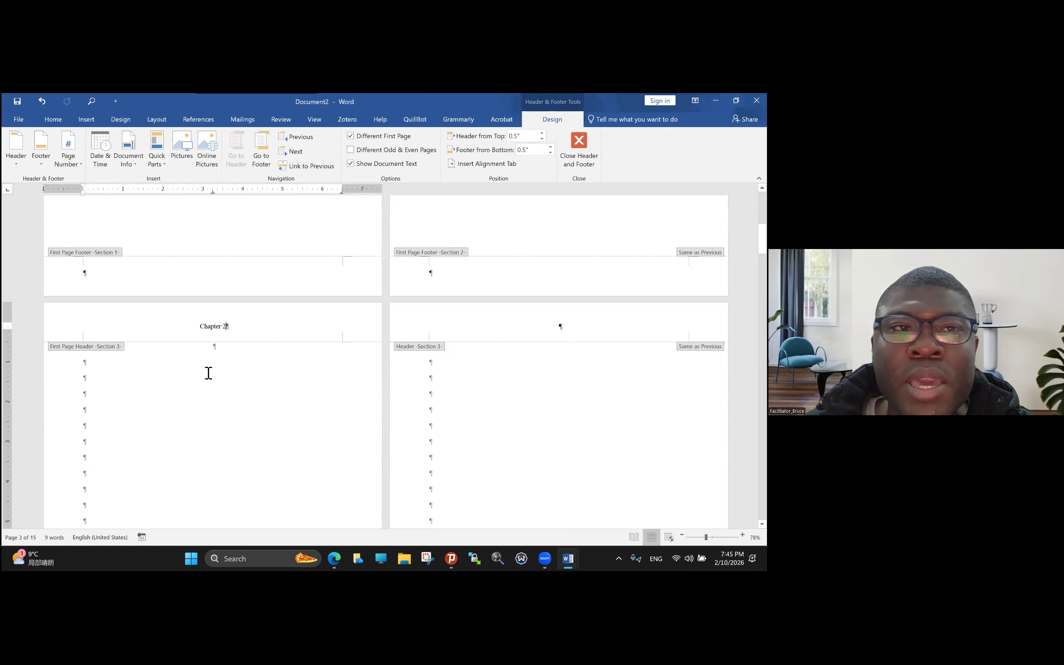
key("BackSpace")
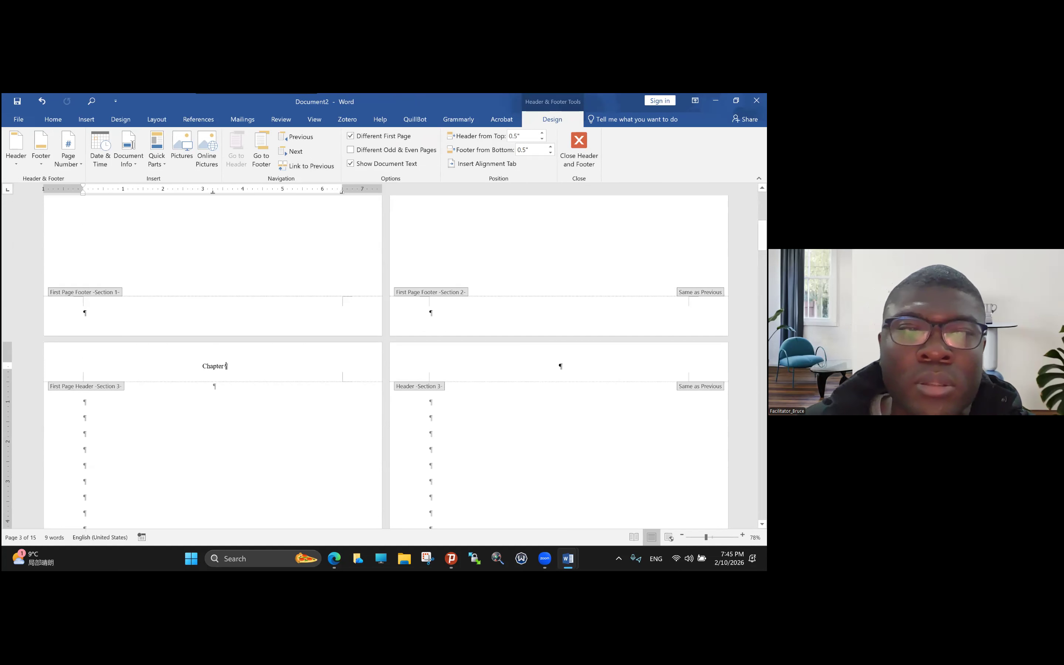
type("1")
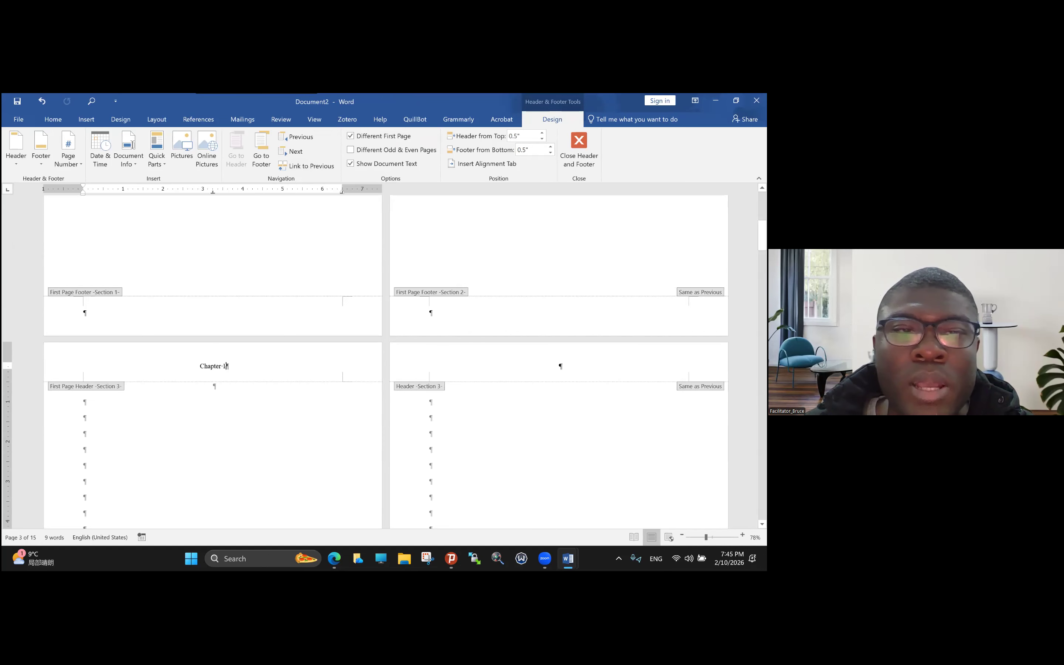
Copy "Chapter 1" from the section 3 first page header into the regular section 3 header on the following page.
left_click_drag(200, 366, 229, 366)
key("ctrl+c")
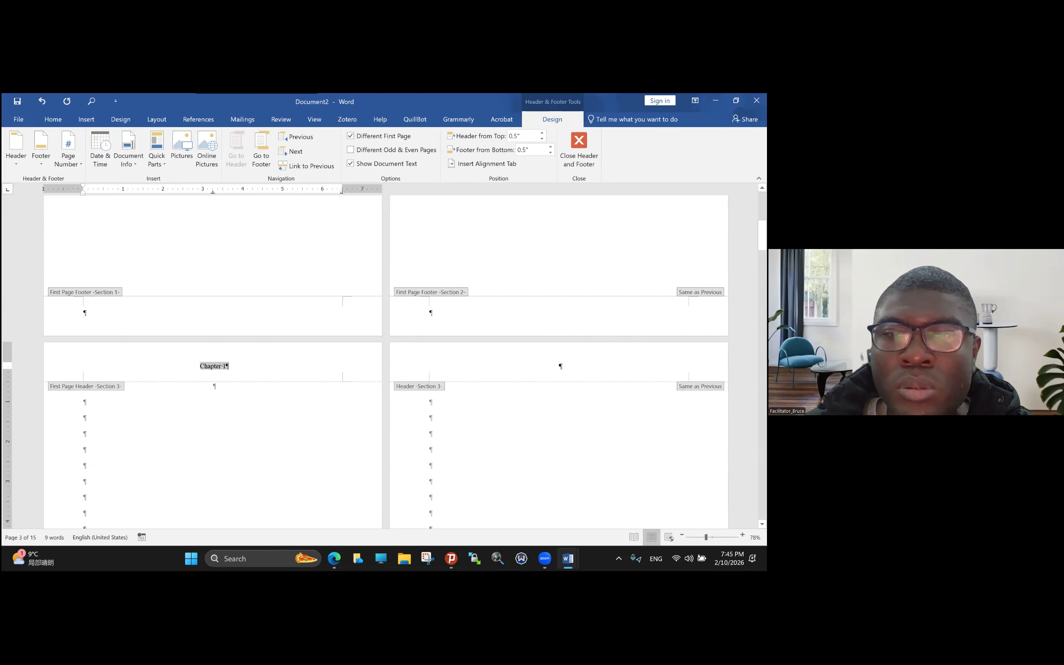
left_click(560, 365)
key("ctrl+v")
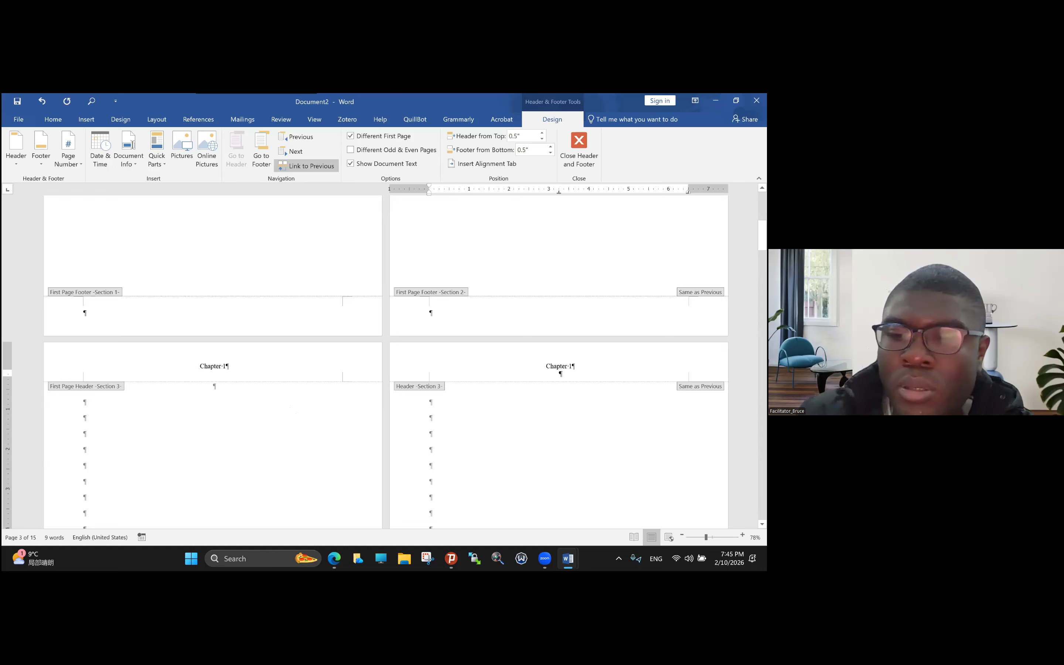
key("BackSpace")
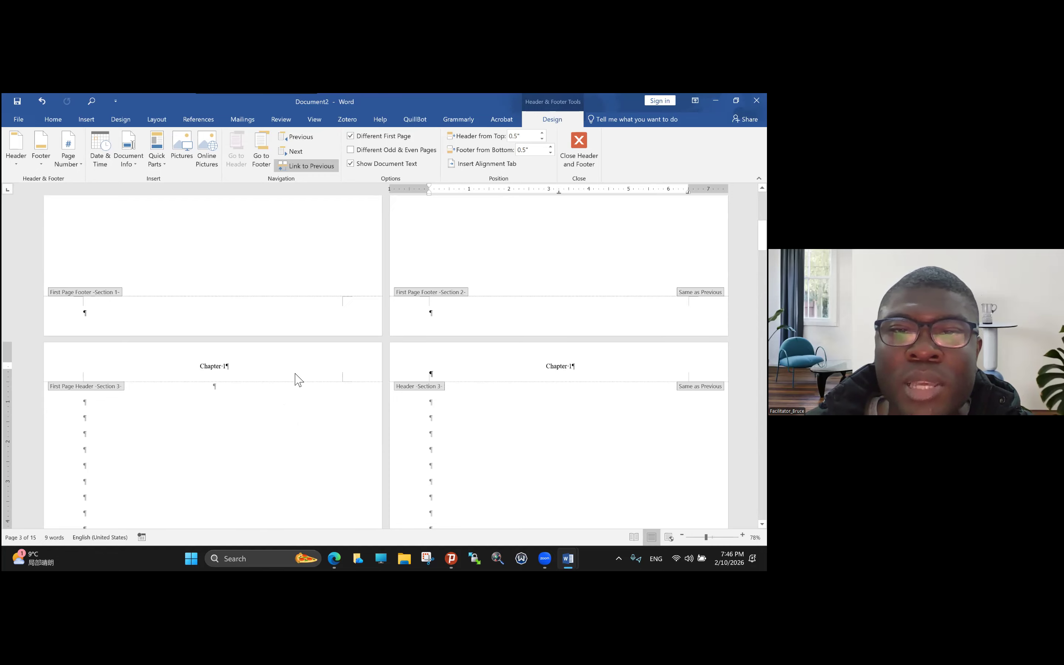
key("Up")
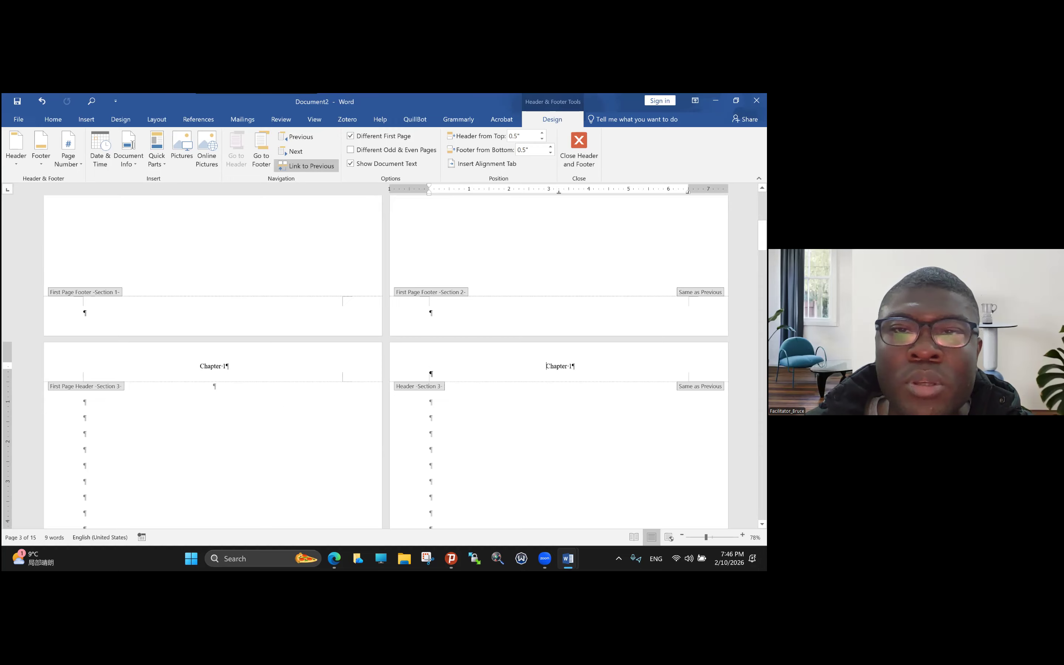
Examine the chapter headers on the pages of all three sections, from the first page to the end of the document.
scroll(386, 360, "up", 10)
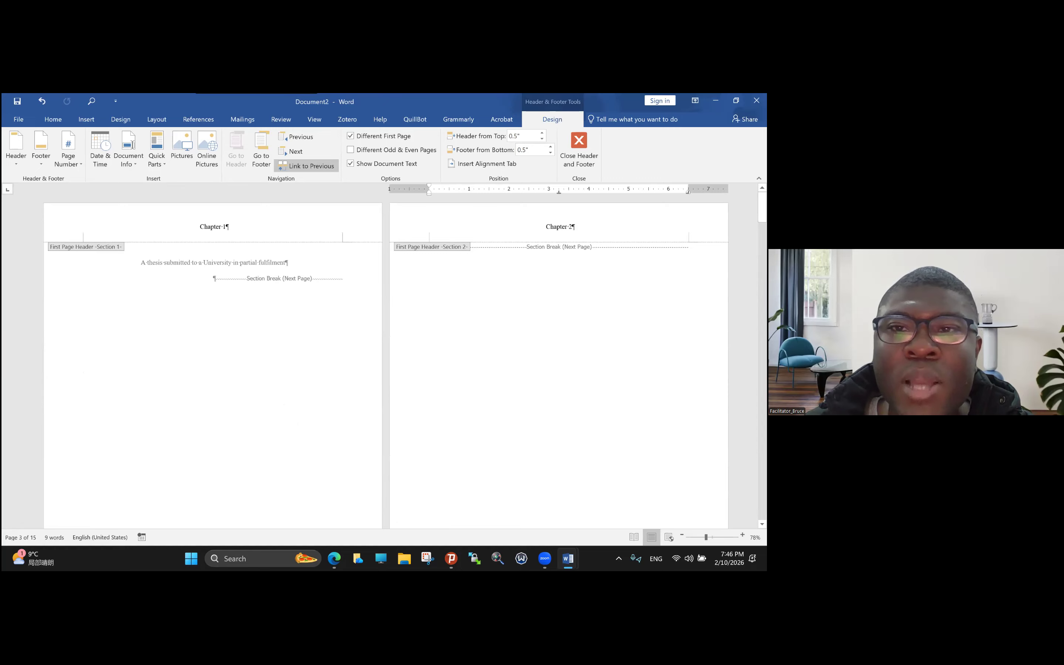
scroll(386, 360, "down", 1)
scroll(386, 361, "down", 10)
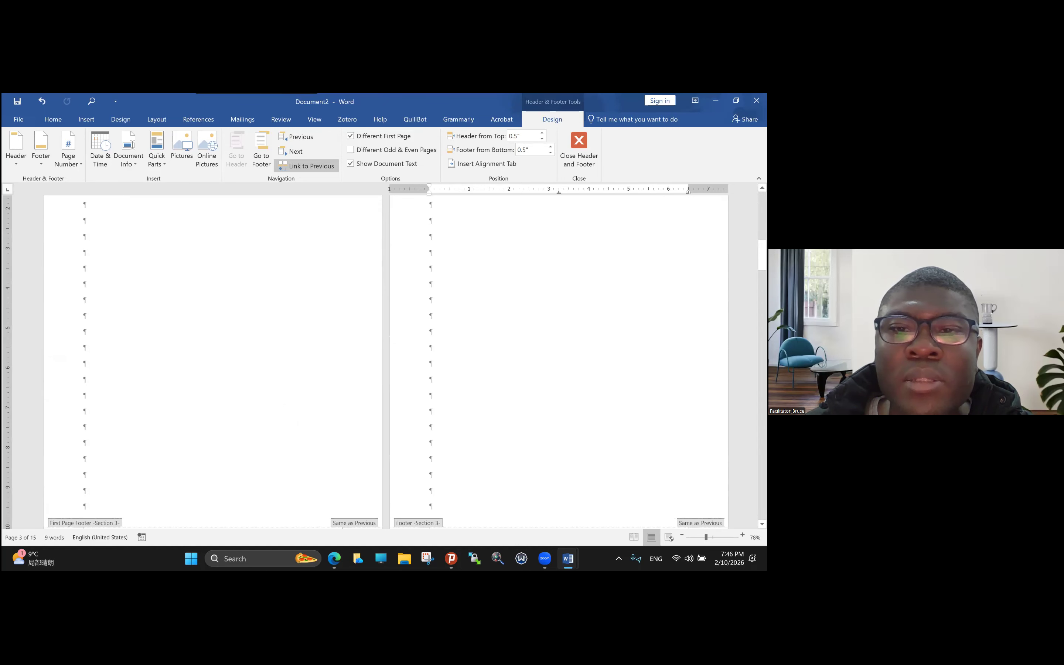
scroll(386, 361, "down", 5)
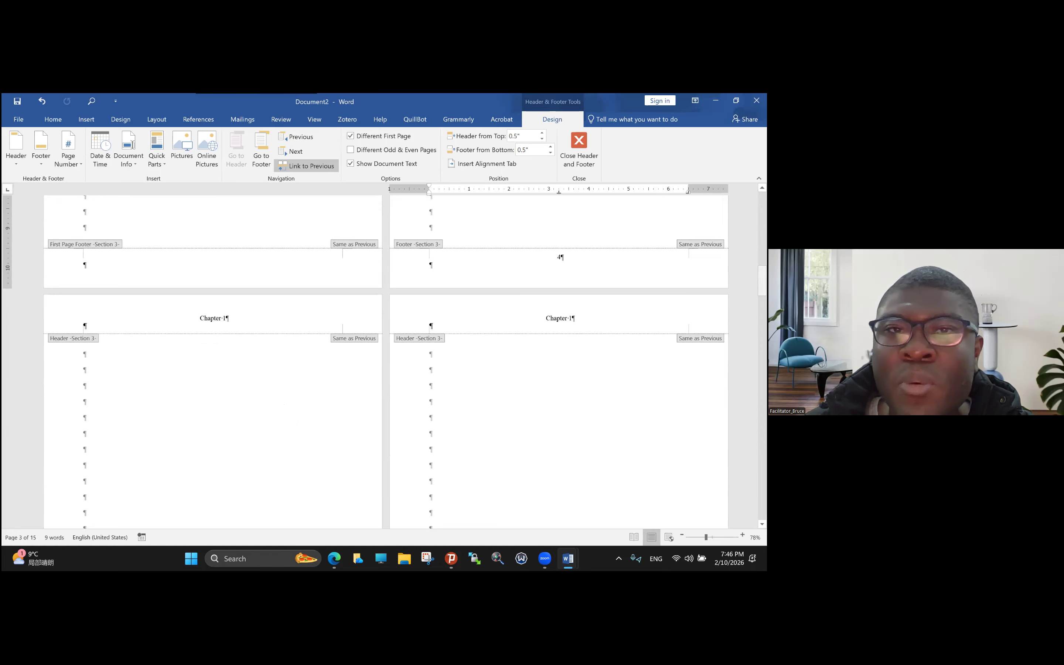
left_click_drag(762, 282, 762, 495)
scroll(306, 340, "down", 6)
scroll(306, 340, "up", 20)
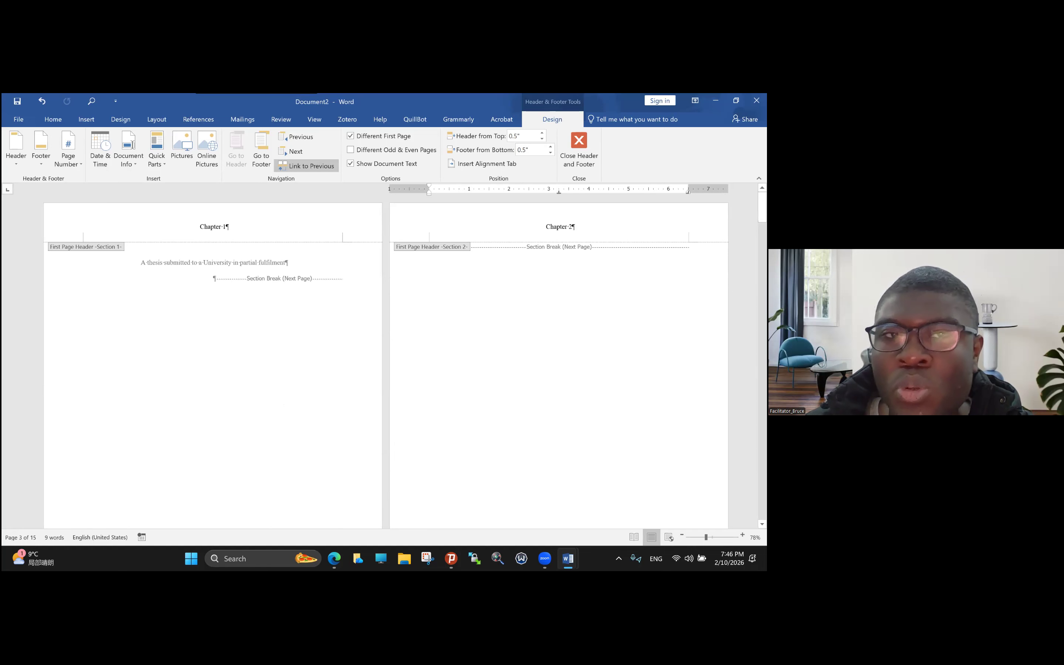
scroll(386, 360, "down", 1)
scroll(385, 361, "up", 1)
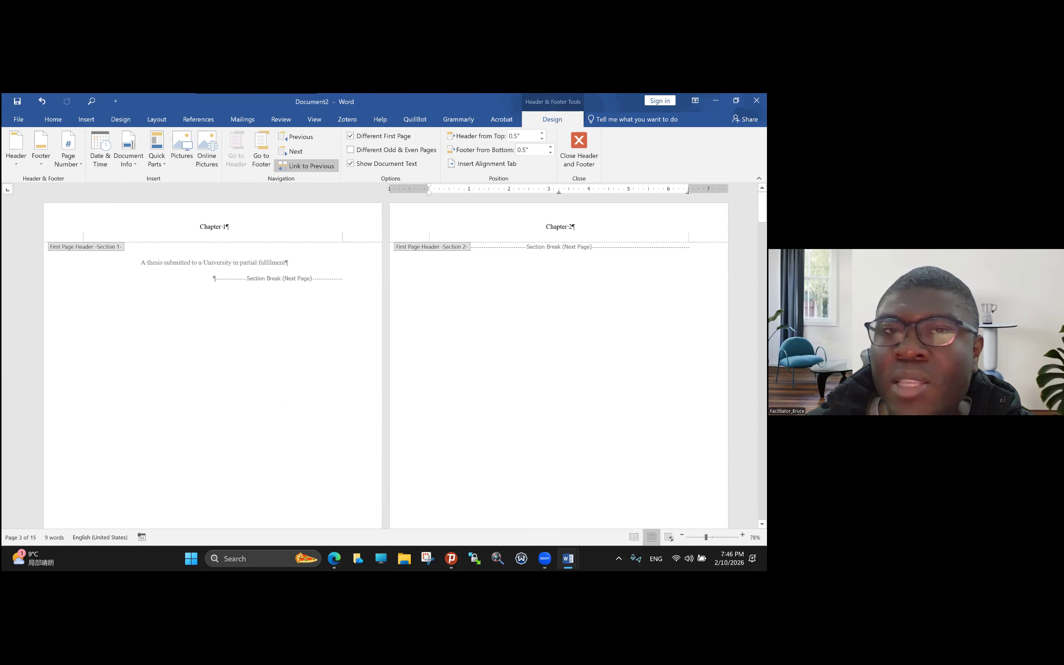
Turn off Link to Previous for the regular section 3 header and change its chapter number to 2.
left_click(312, 167)
right_click(563, 333)
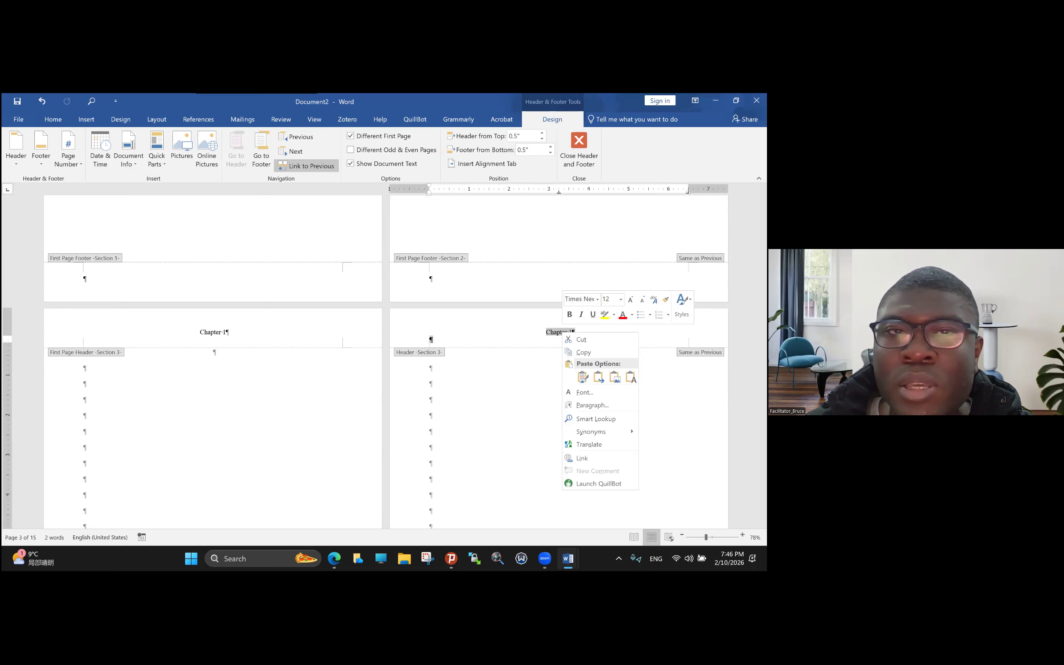
left_click(312, 166)
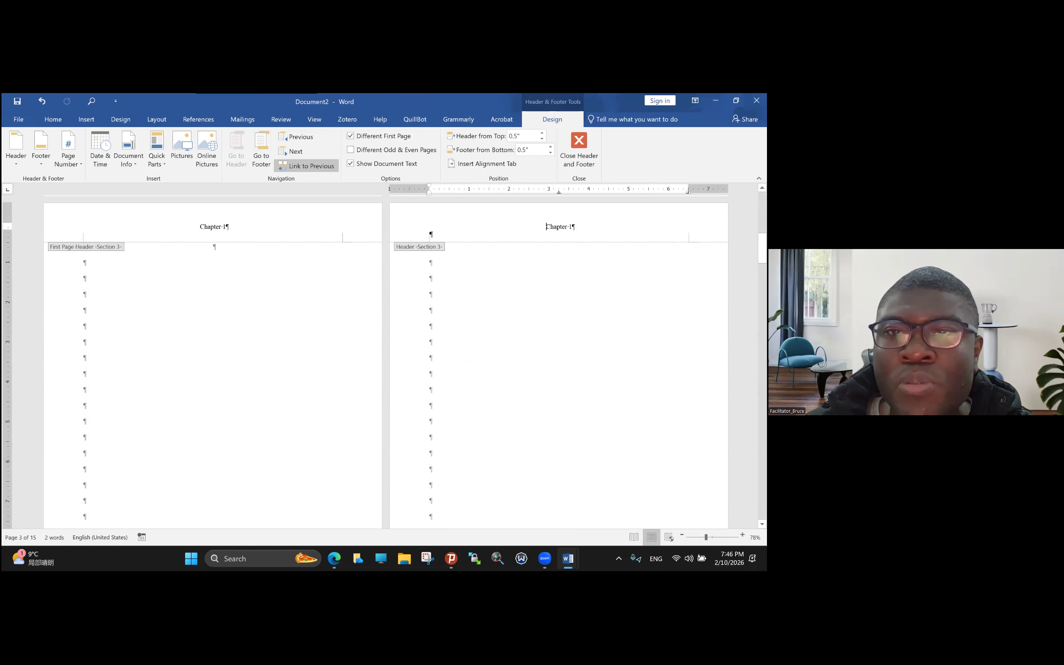
double_click(570, 227)
type("2")
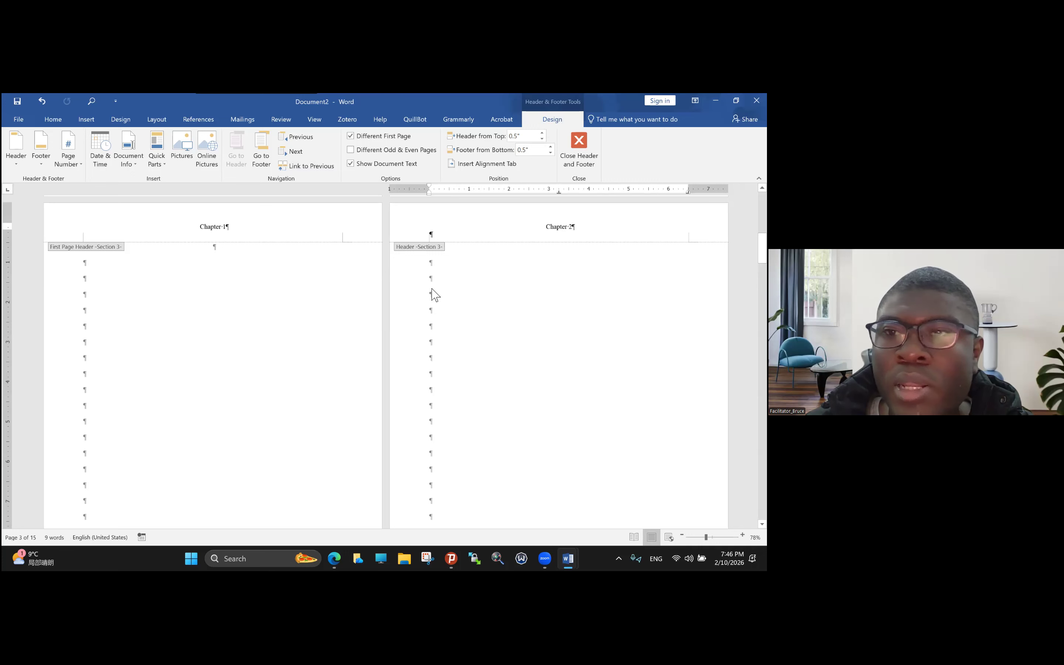
Zoom out to 28% and examine the section headers and footers across the whole document.
scroll(282, 365, "up", 10)
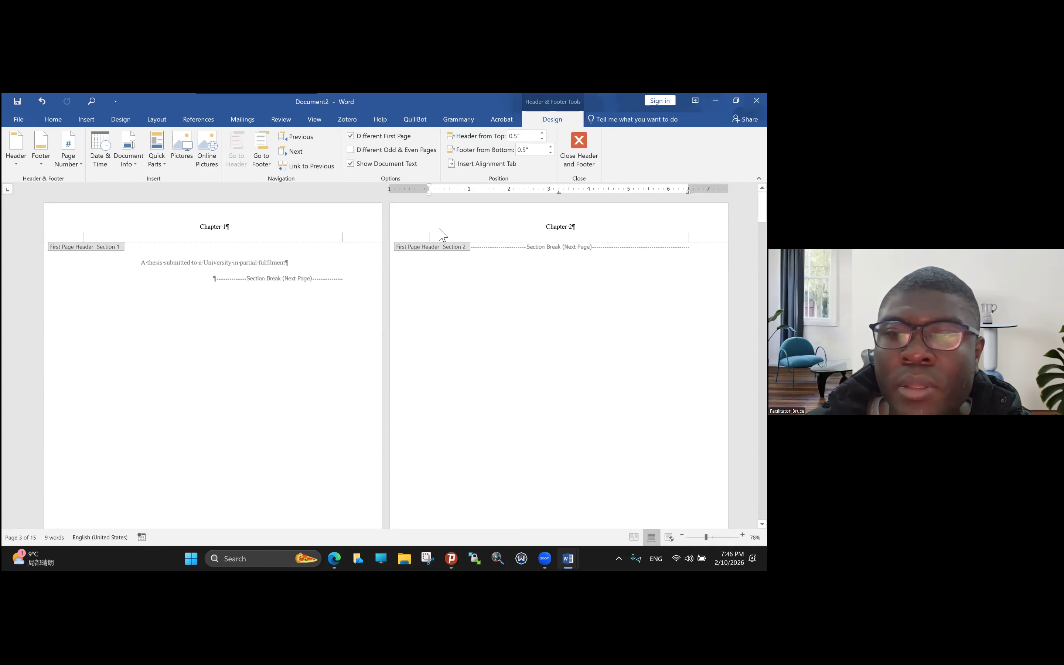
scroll(465, 223, "down", 3)
scroll(331, 349, "down", 3, "ctrl")
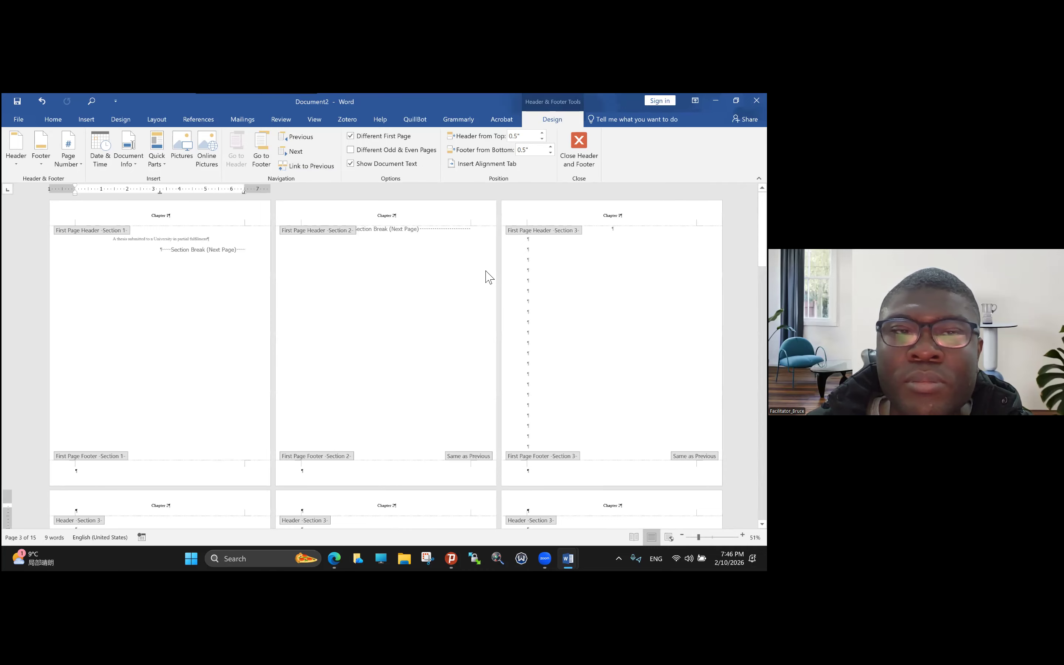
scroll(501, 275, "down", 2)
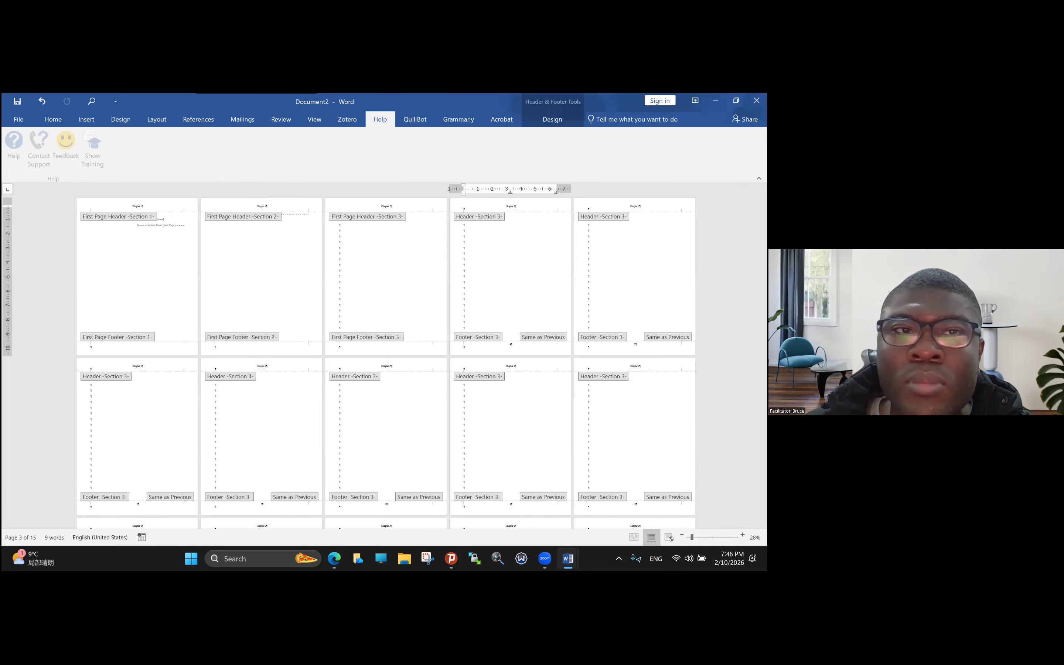
scroll(447, 326, "down", 2)
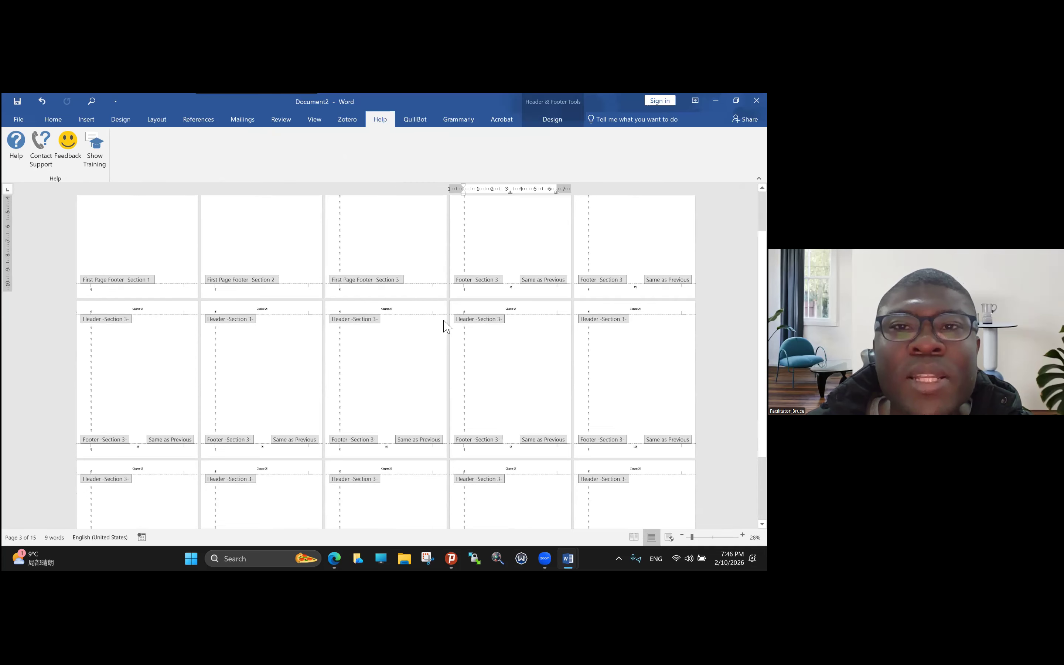
scroll(447, 326, "down", 1)
scroll(379, 354, "up", 3)
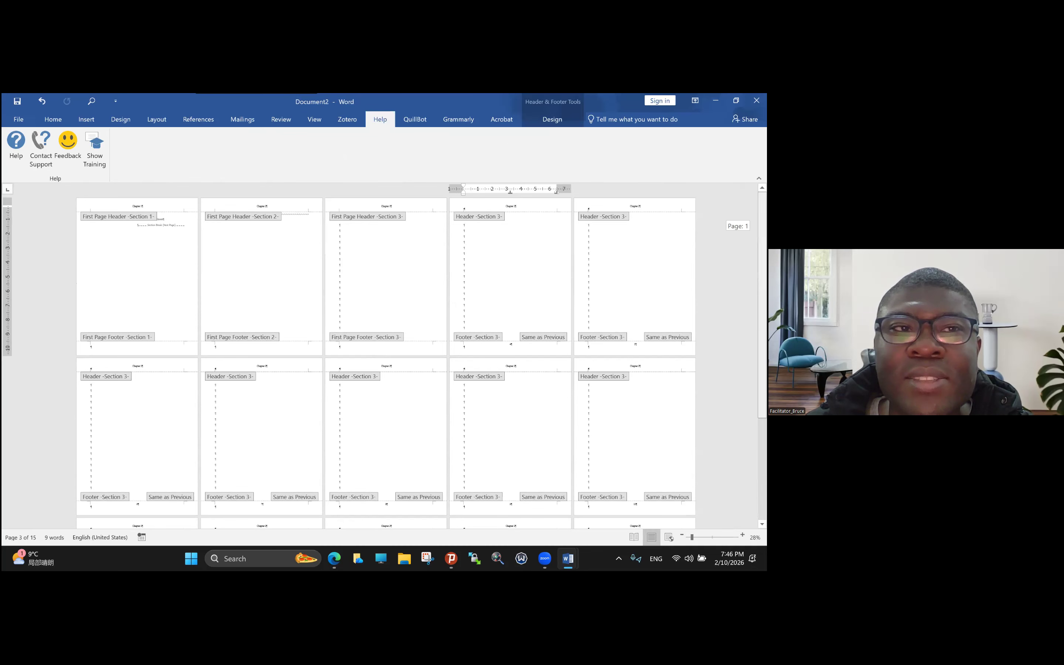
left_click(53, 120)
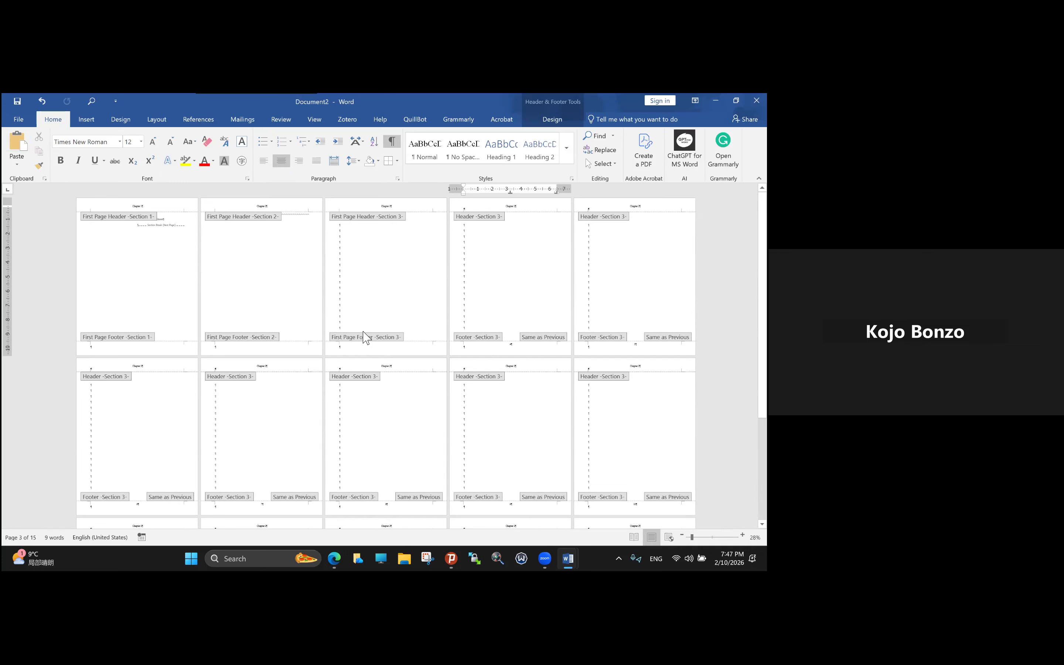
right_click(365, 218)
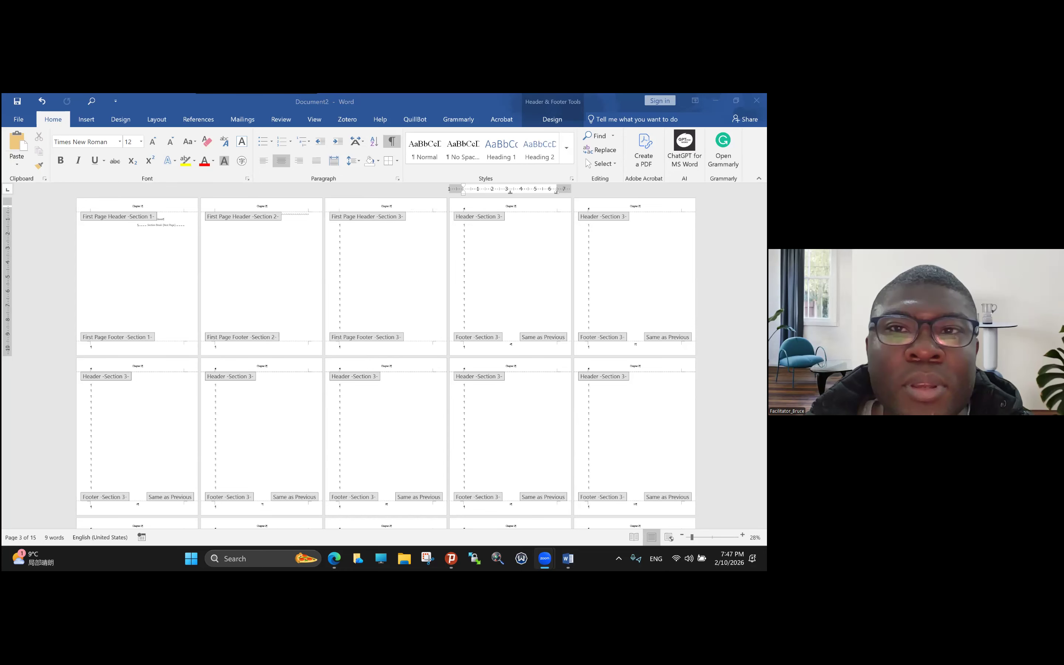
left_click(553, 119)
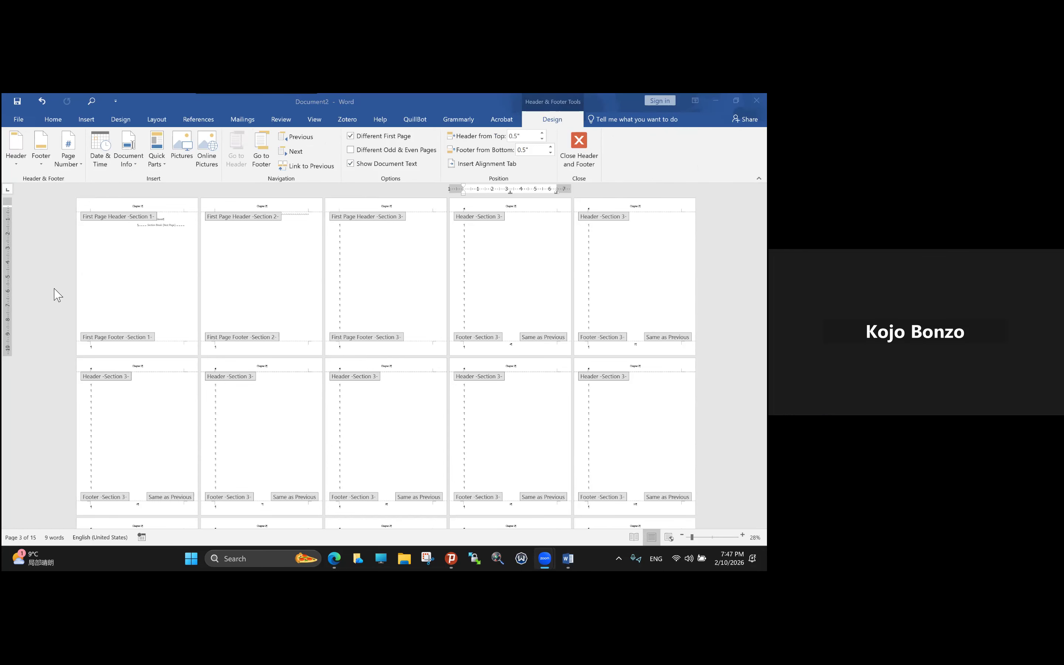
left_click(68, 152)
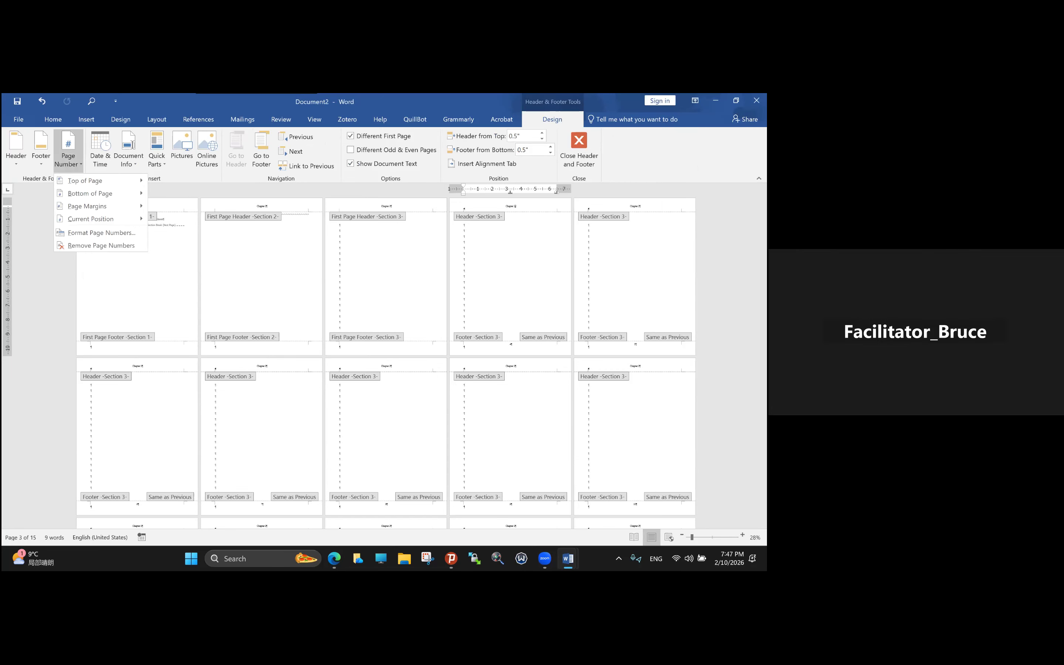
mouse_move(87, 180)
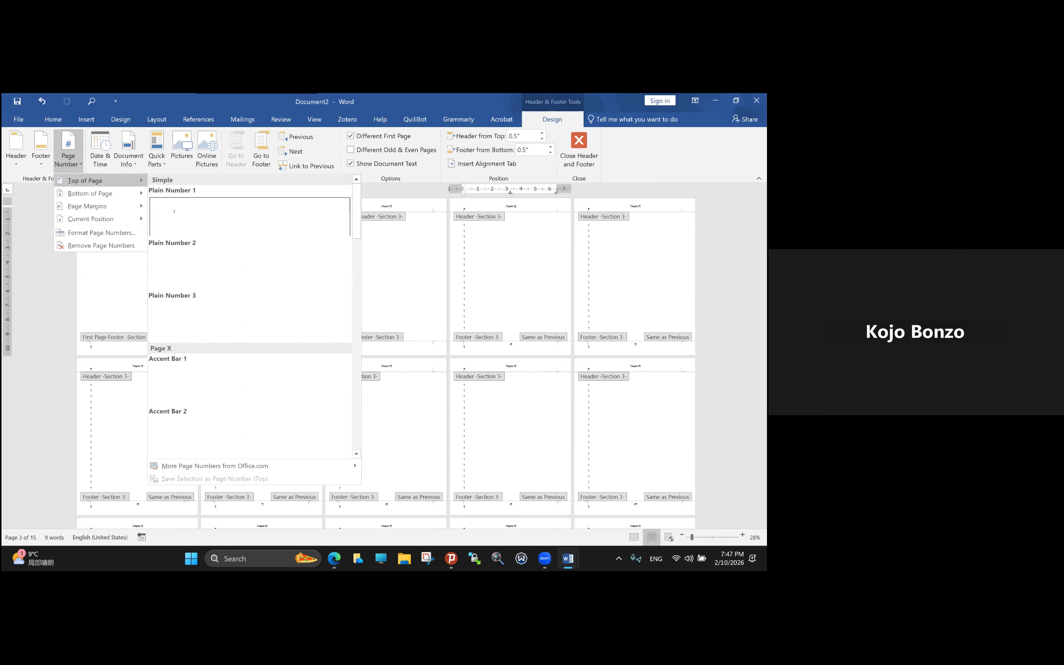
key("Escape")
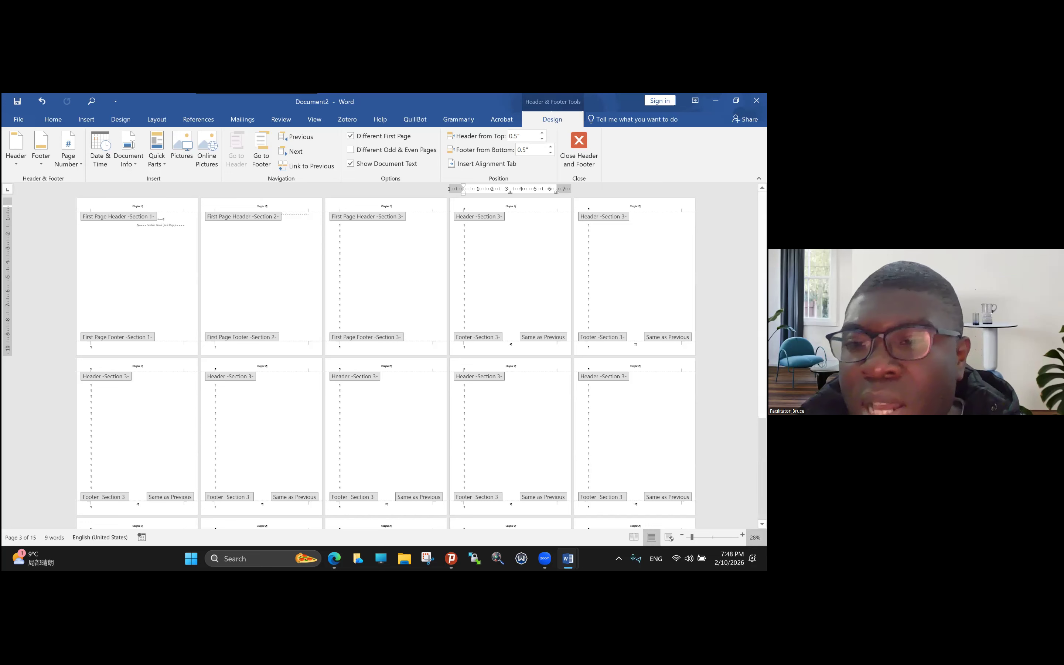
Insert a Plain Number 2 page number at the bottom of the page in the regular section 3 footer.
scroll(382, 361, "up", 4)
scroll(76, 120, "up", 4)
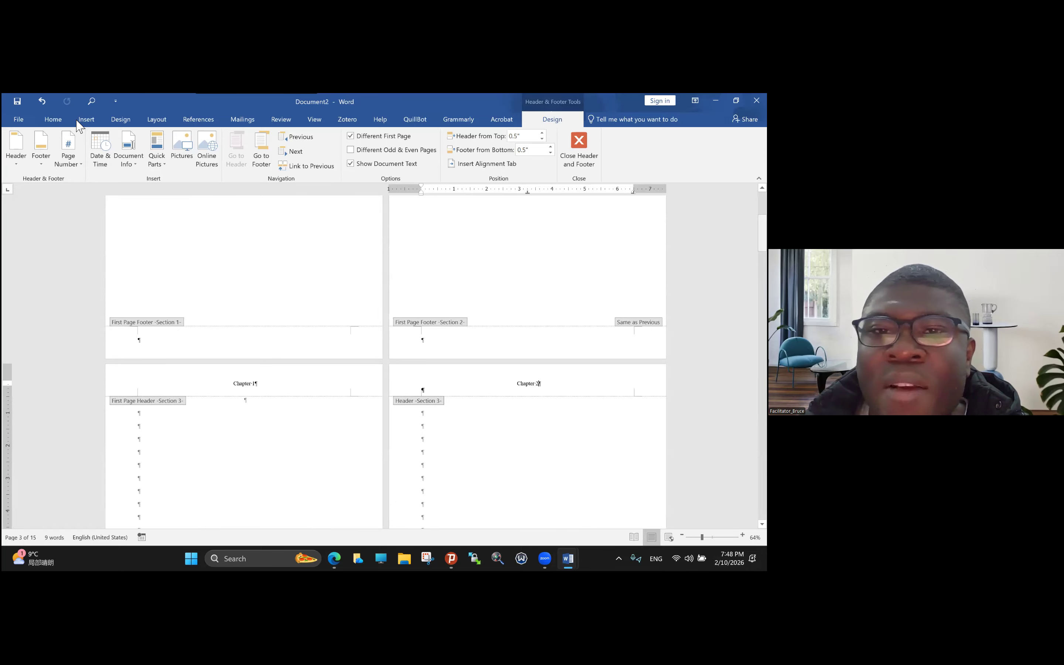
scroll(77, 120, "up", 5)
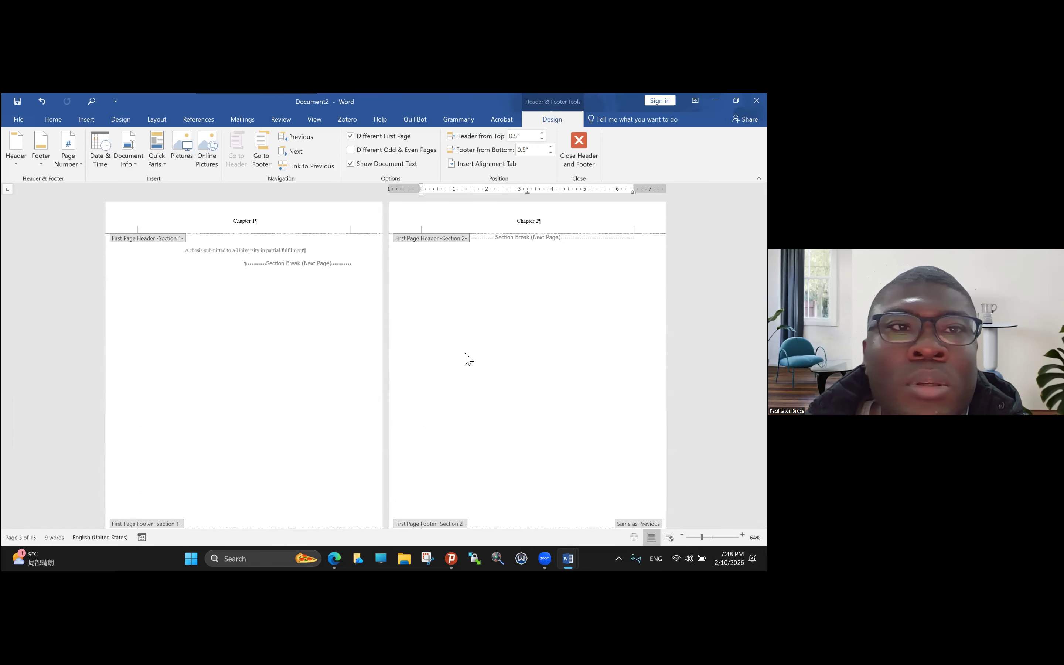
scroll(233, 212, "up", 10)
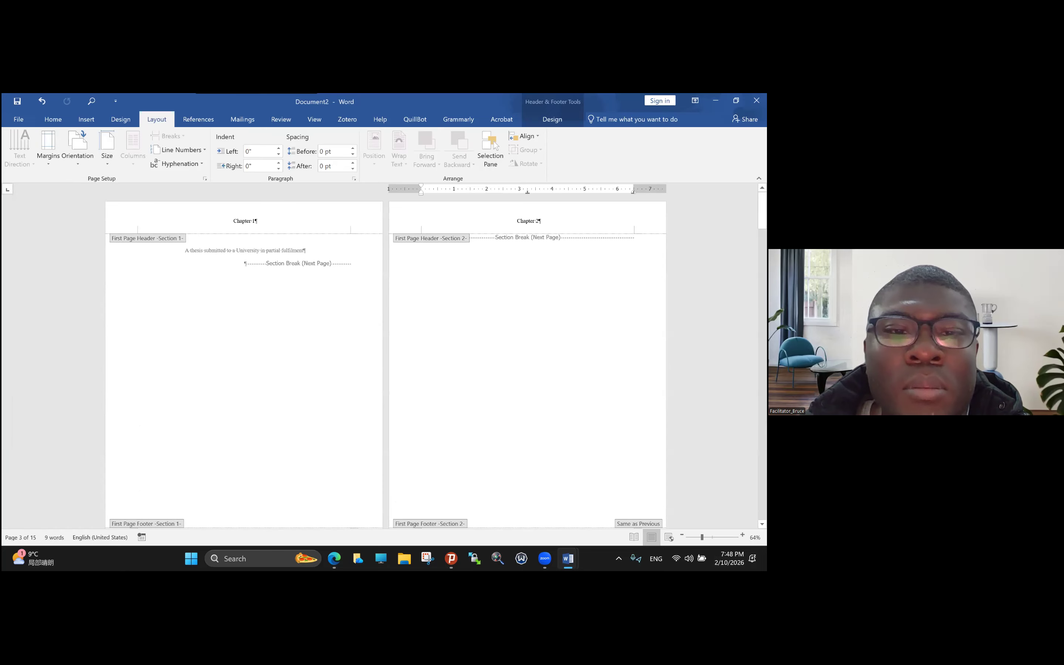
scroll(385, 361, "down", 1)
scroll(386, 362, "up", 1)
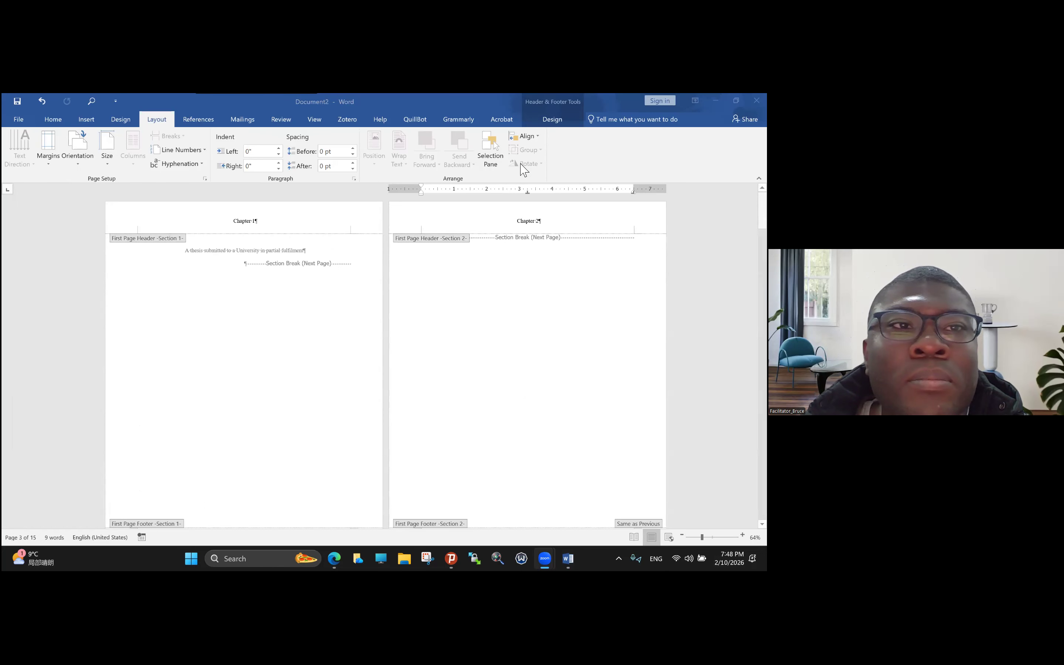
left_click(120, 119)
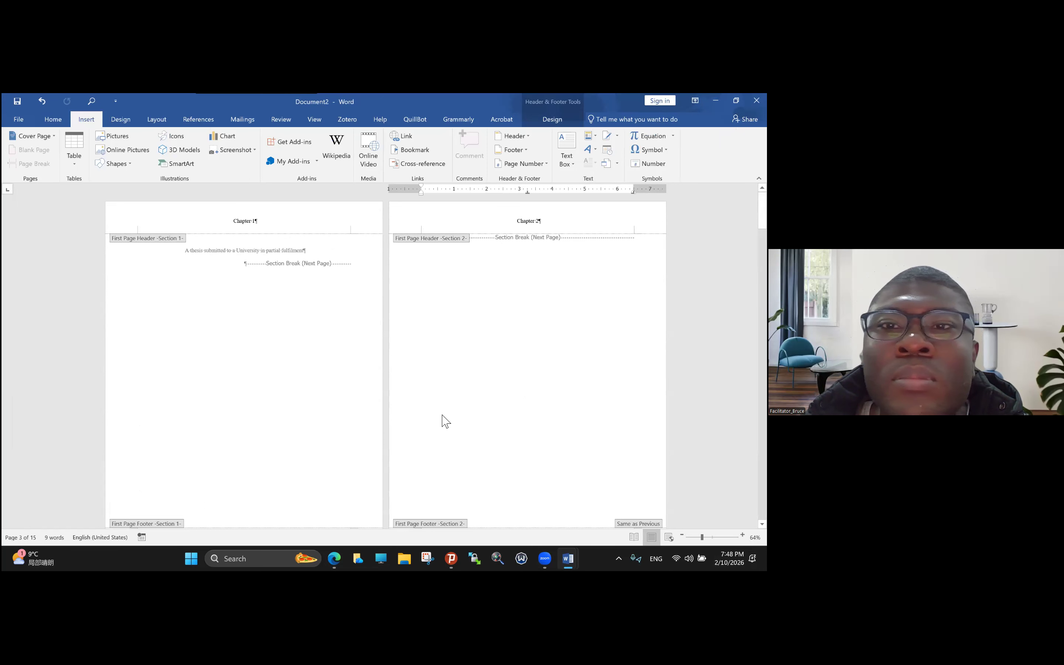
left_click(523, 164)
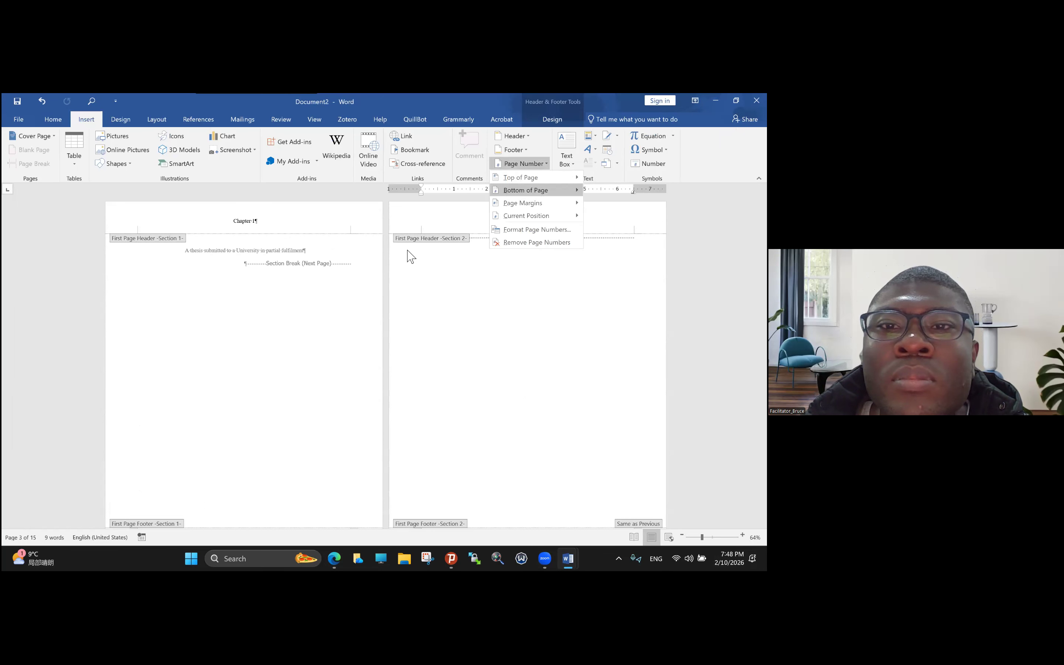
mouse_move(526, 190)
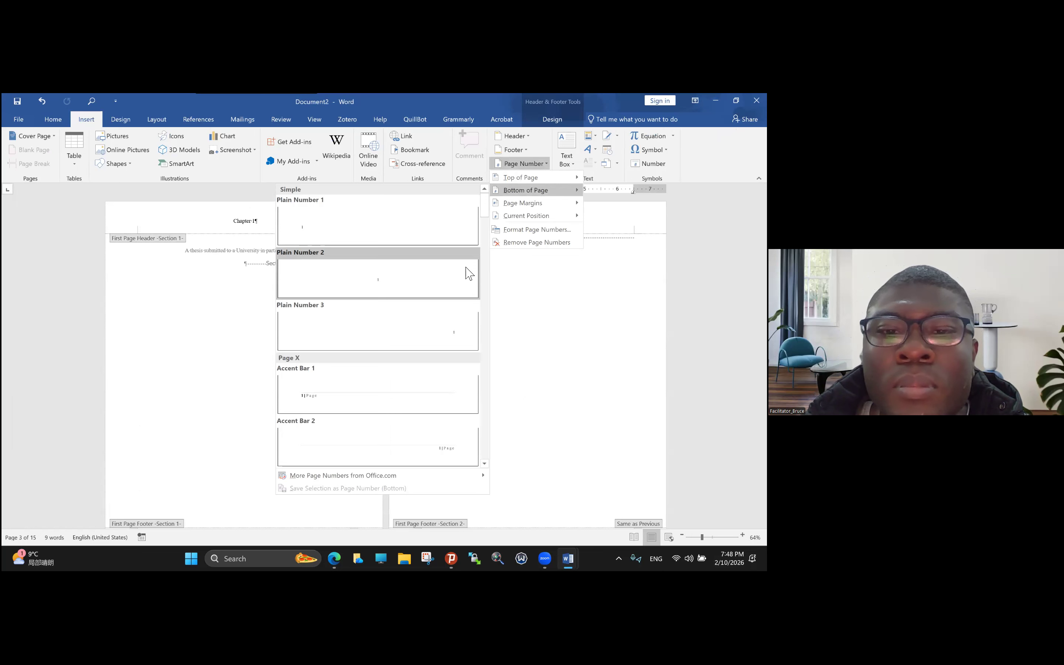
left_click(469, 273)
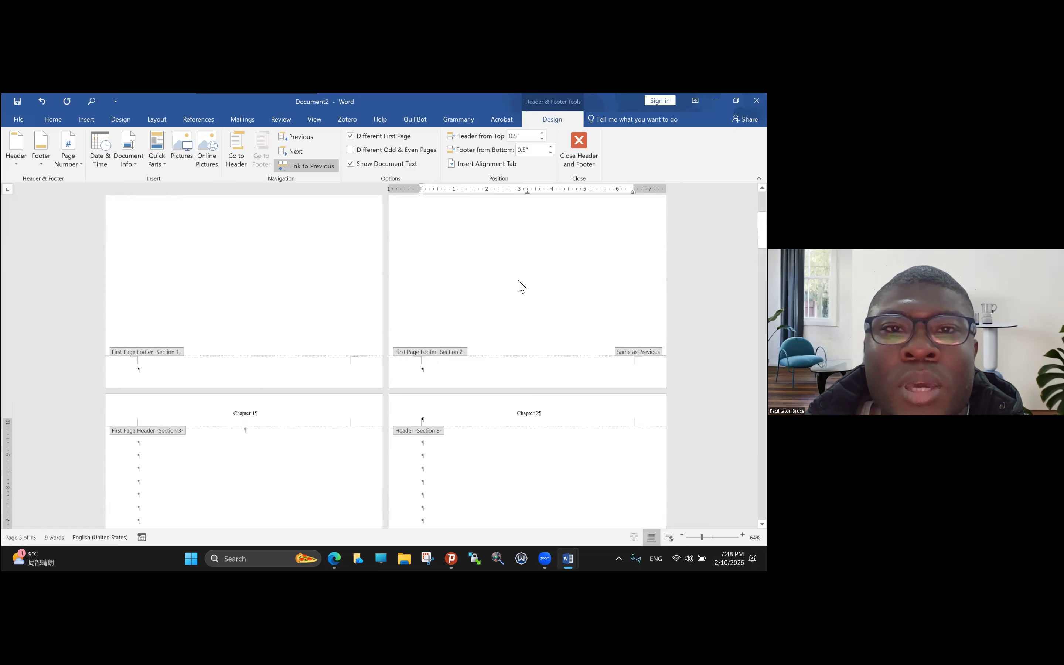
Check the first page footers of sections 1 and 2, and leave header and footer editing to return to the document body.
scroll(524, 280, "up", 1)
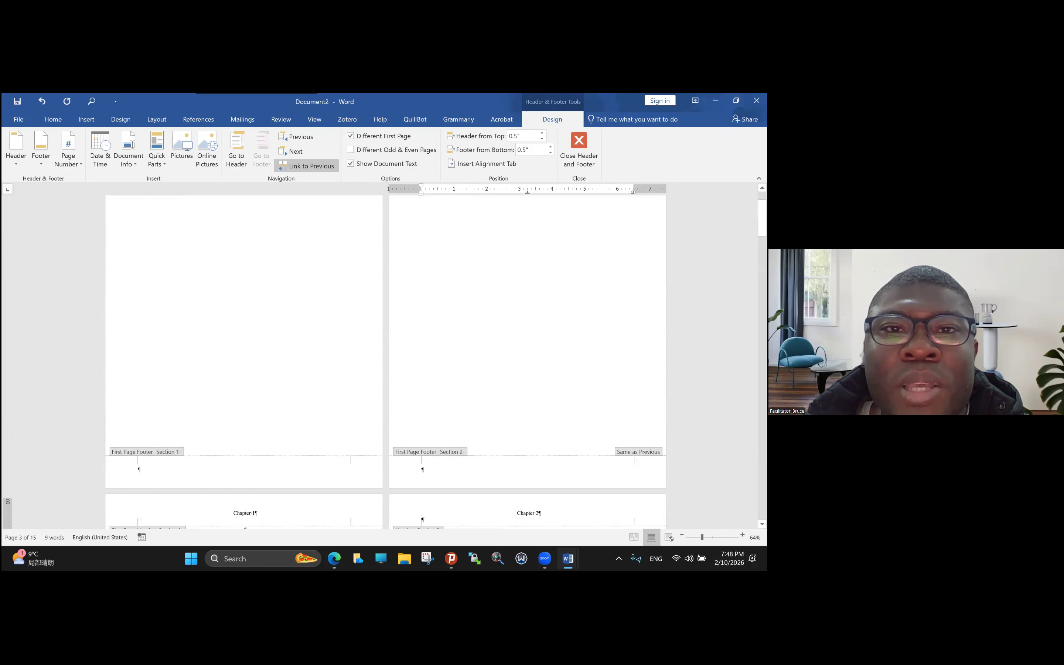
scroll(516, 336, "down", 10)
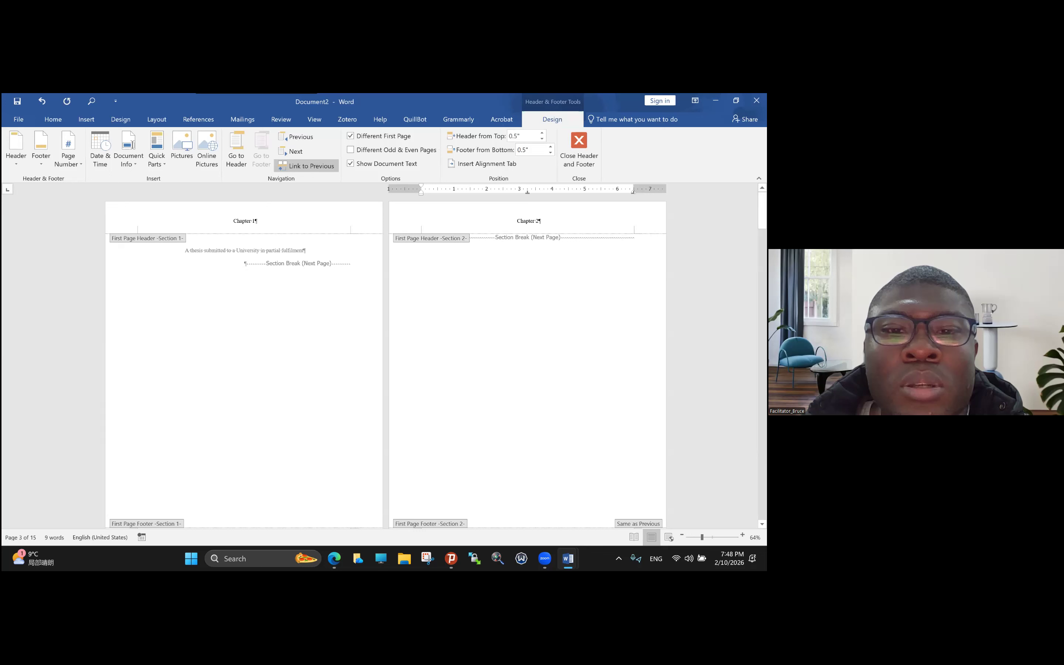
scroll(516, 336, "down", 4)
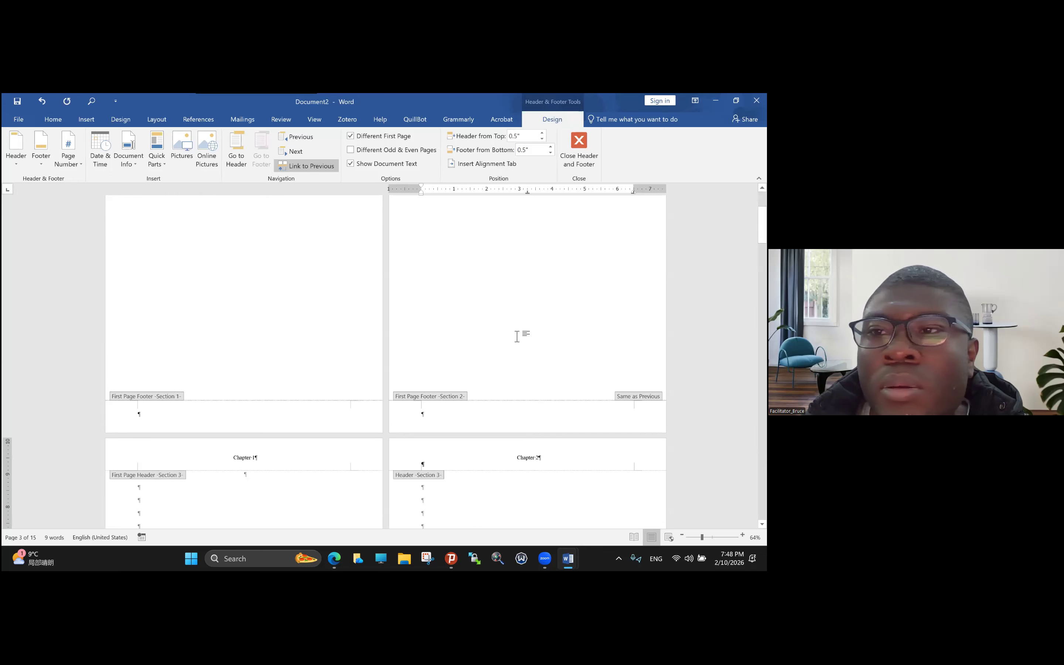
scroll(410, 458, "up", 4)
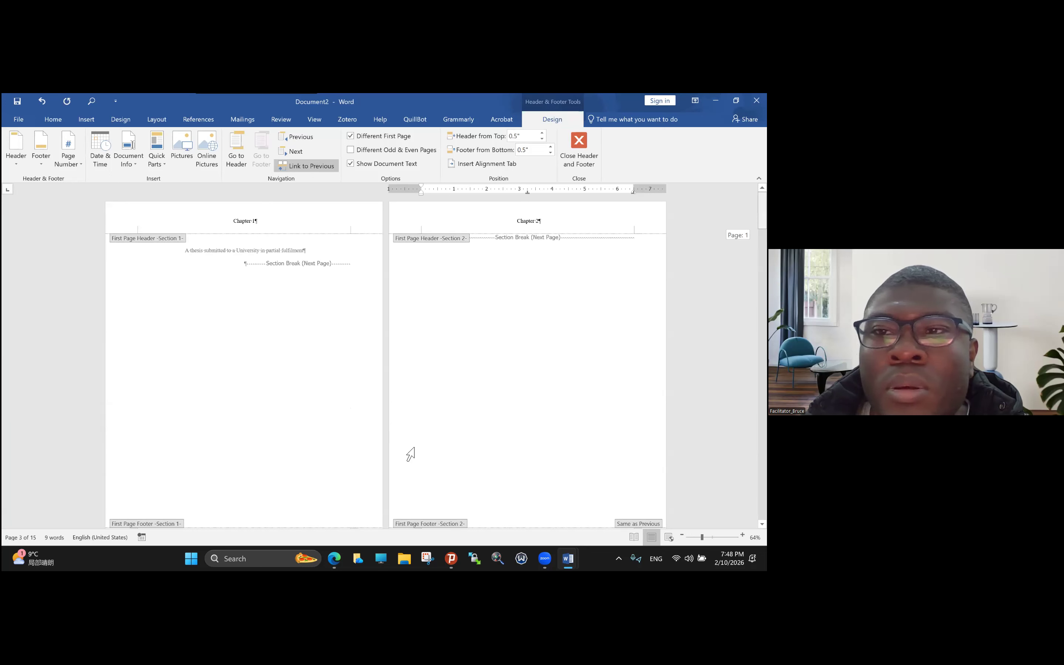
double_click(284, 475)
scroll(516, 469, "up", 9)
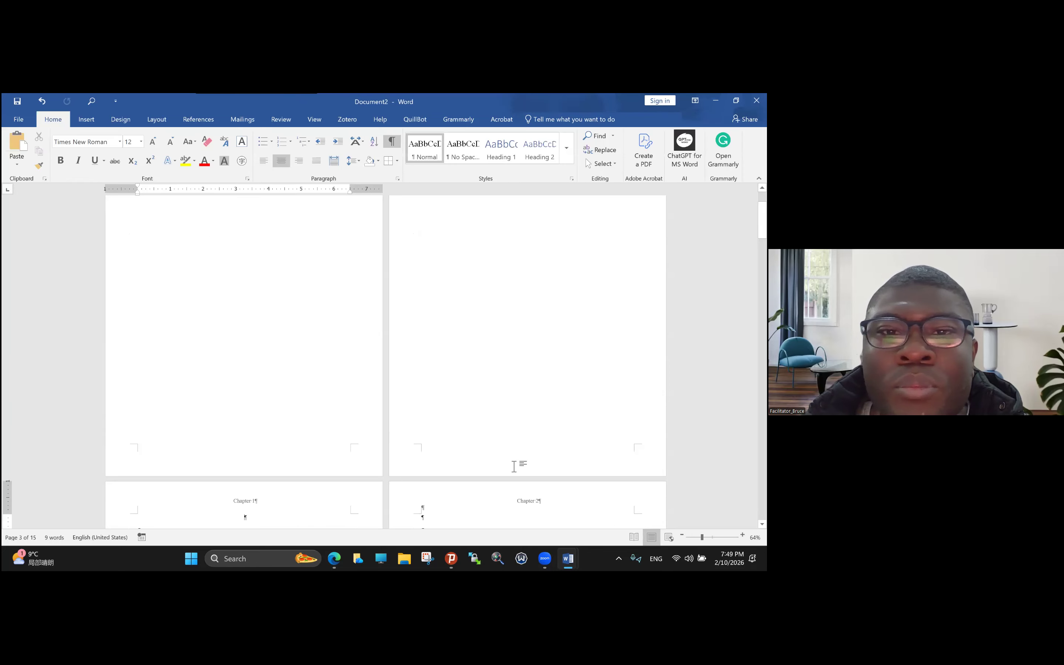
Examine the headers and section breaks on the opening pages of the thesis document.
scroll(511, 475, "up", 3)
scroll(512, 480, "down", 2)
scroll(514, 482, "down", 1)
scroll(523, 444, "up", 3)
scroll(533, 405, "down", 1)
scroll(534, 405, "down", 1)
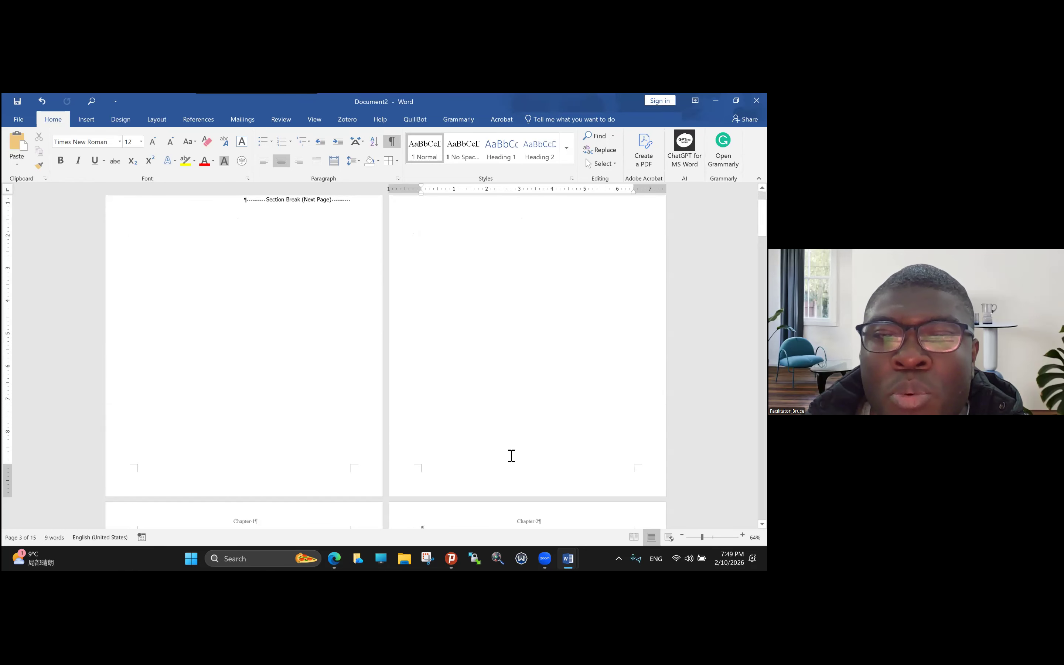
scroll(512, 453, "up", 2)
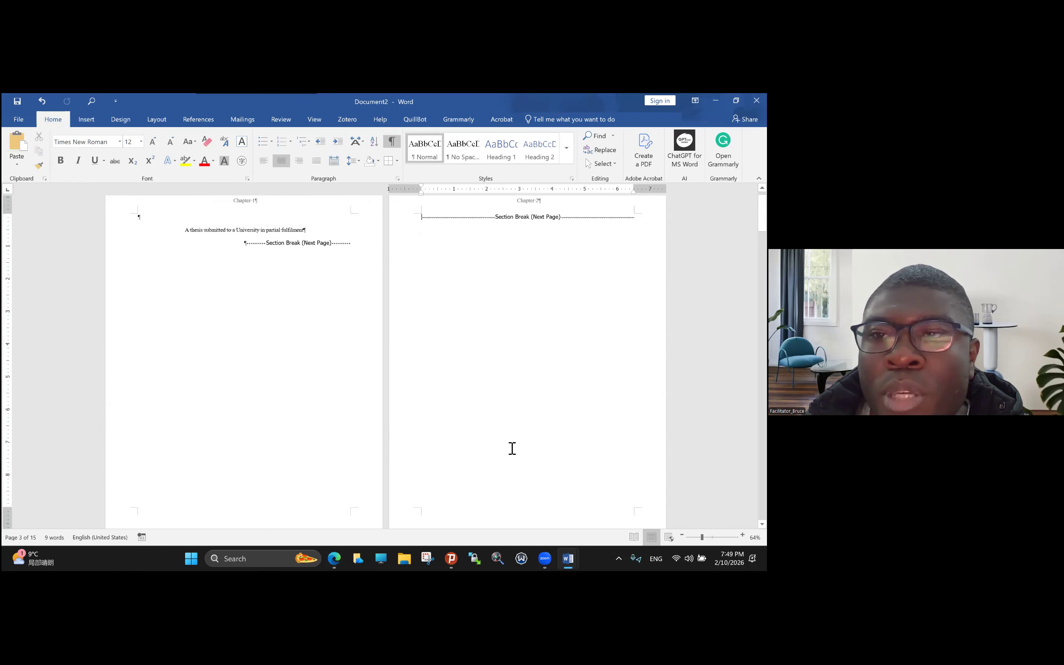
scroll(512, 448, "up", 1)
scroll(512, 448, "down", 1)
scroll(512, 448, "down", 4)
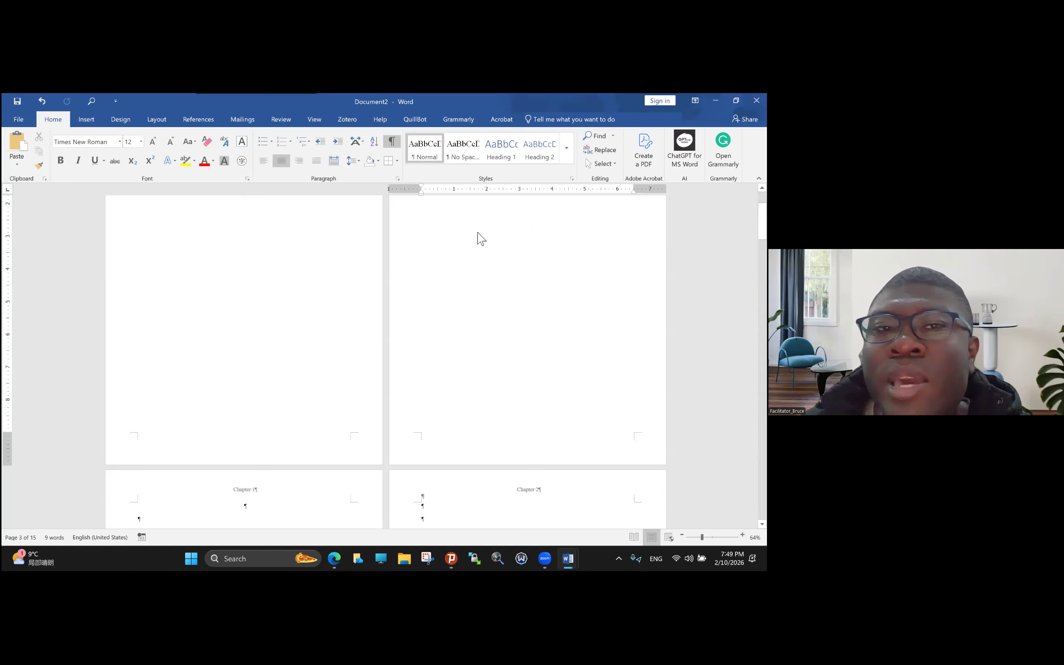
scroll(471, 212, "down", 10)
scroll(254, 253, "up", 2)
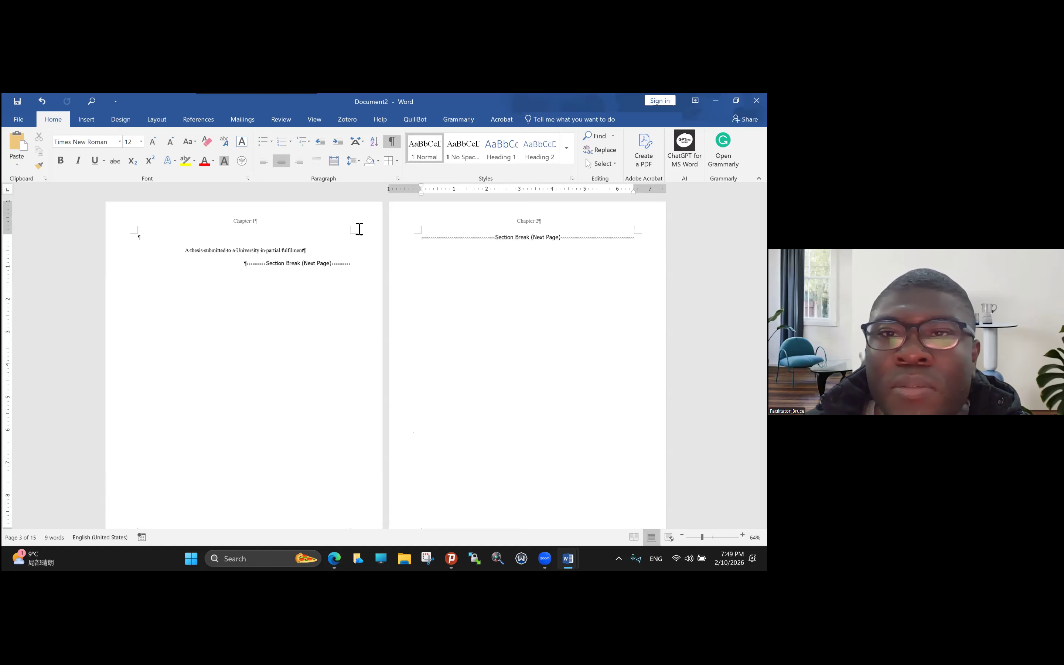
Open the headers for editing and delete the "Chapter 1" text from the section 1 first-page header.
double_click(497, 240)
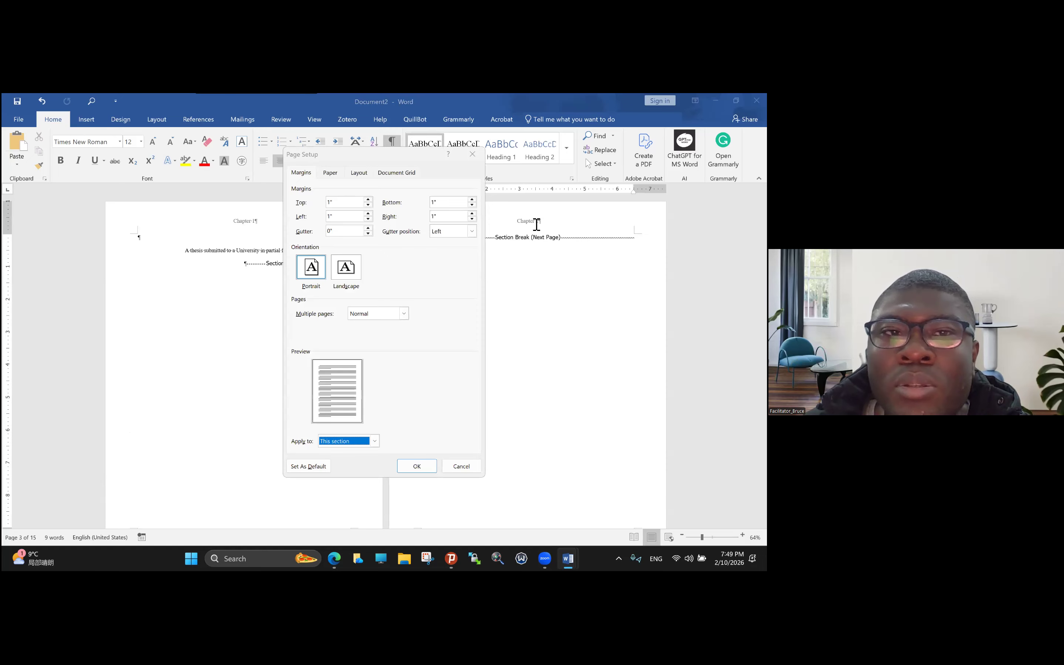
key("Escape")
double_click(520, 225)
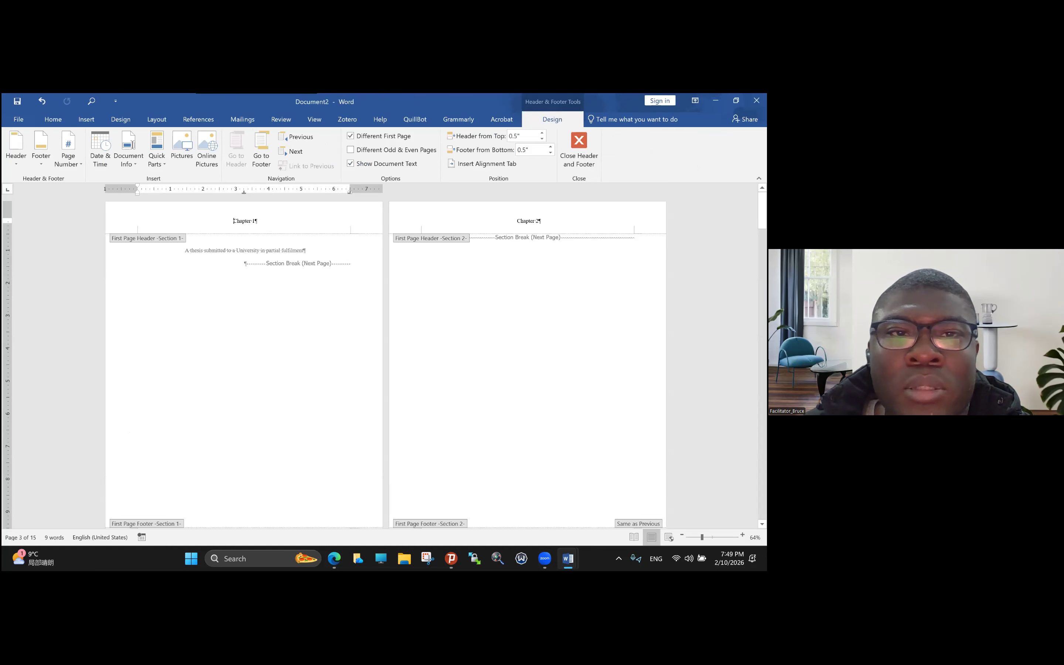
key("Delete")
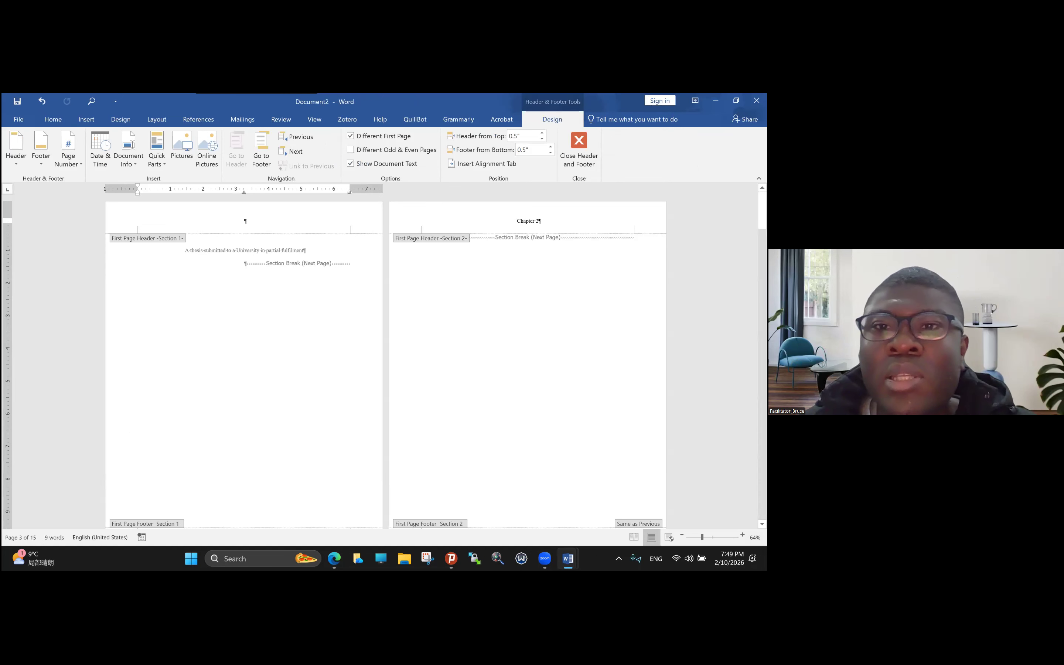
Replace "Chapter 2" in the section 2 first-page header with "Abstract".
left_click(539, 221)
triple_click(539, 221)
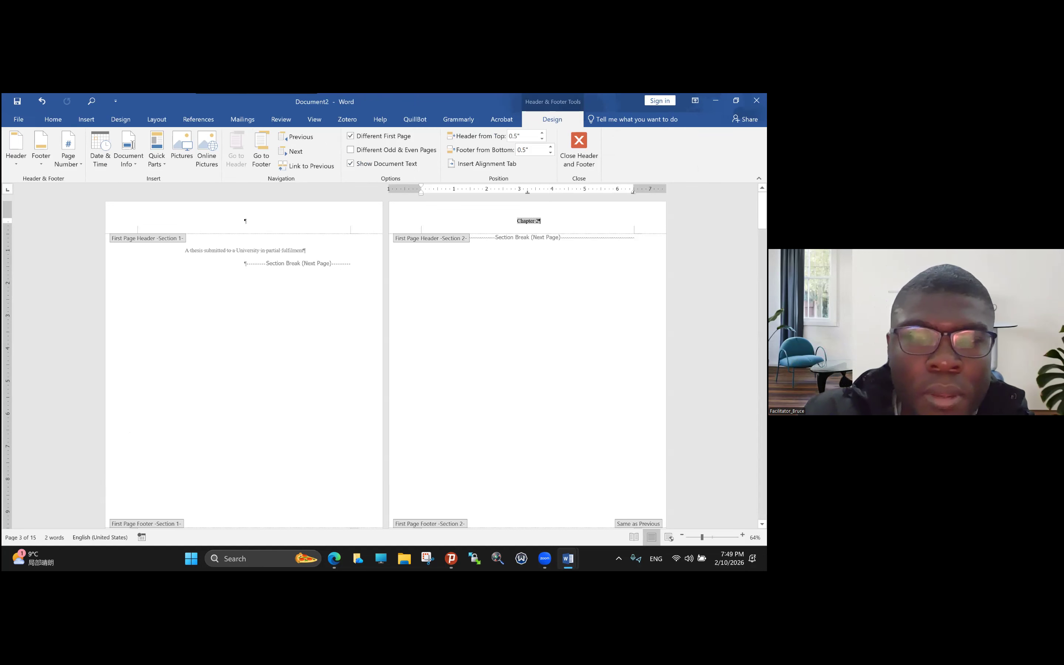
type("Abstract")
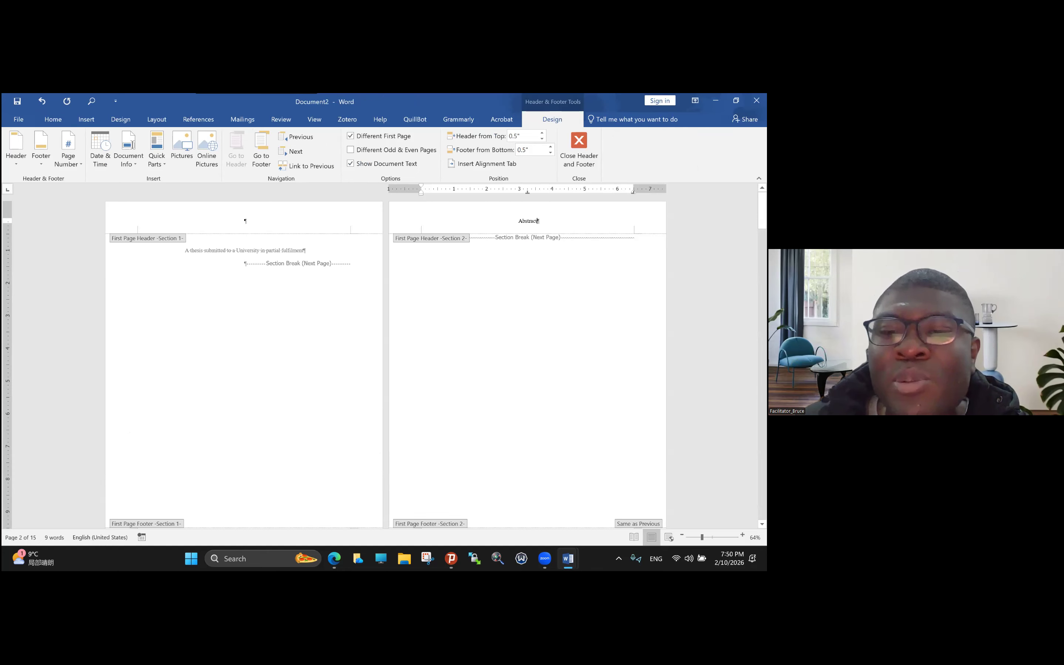
scroll(537, 221, "down", 3)
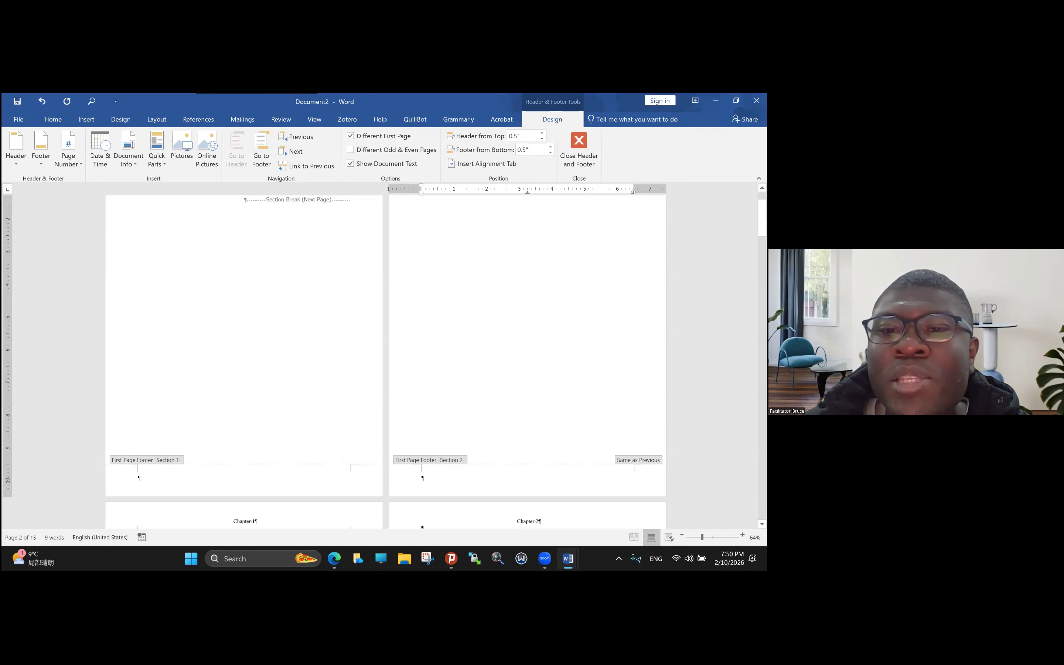
scroll(537, 221, "up", 1)
scroll(386, 351, "up", 1)
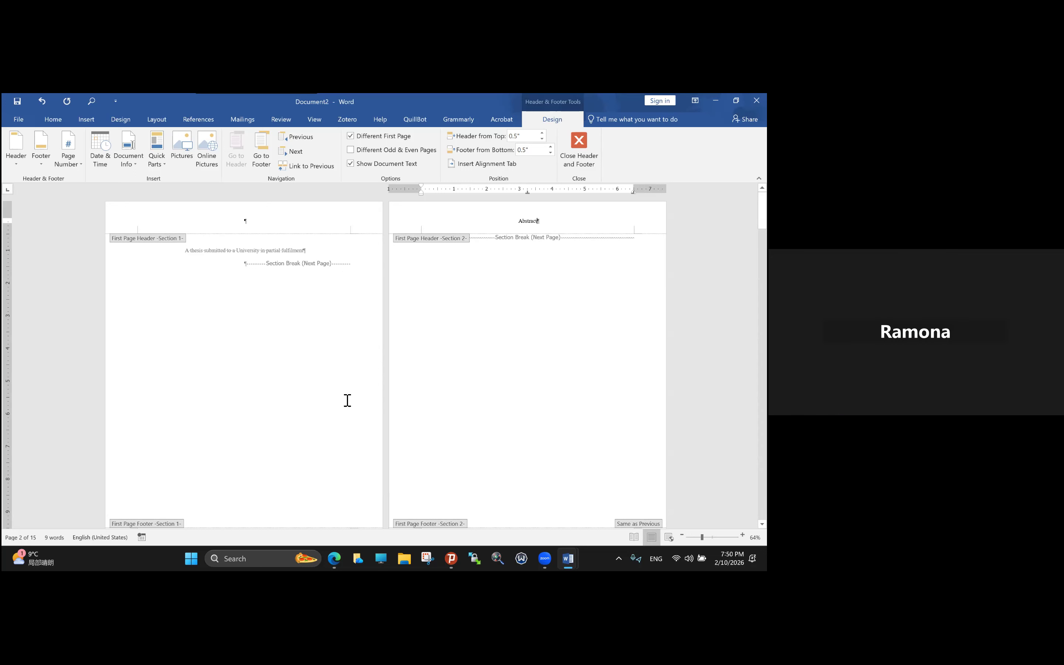
Move the "Abstract" text from the section 2 header to the section 3 first-page header, replacing "Chapter 1".
key("ctrl+a")
key("ctrl+c")
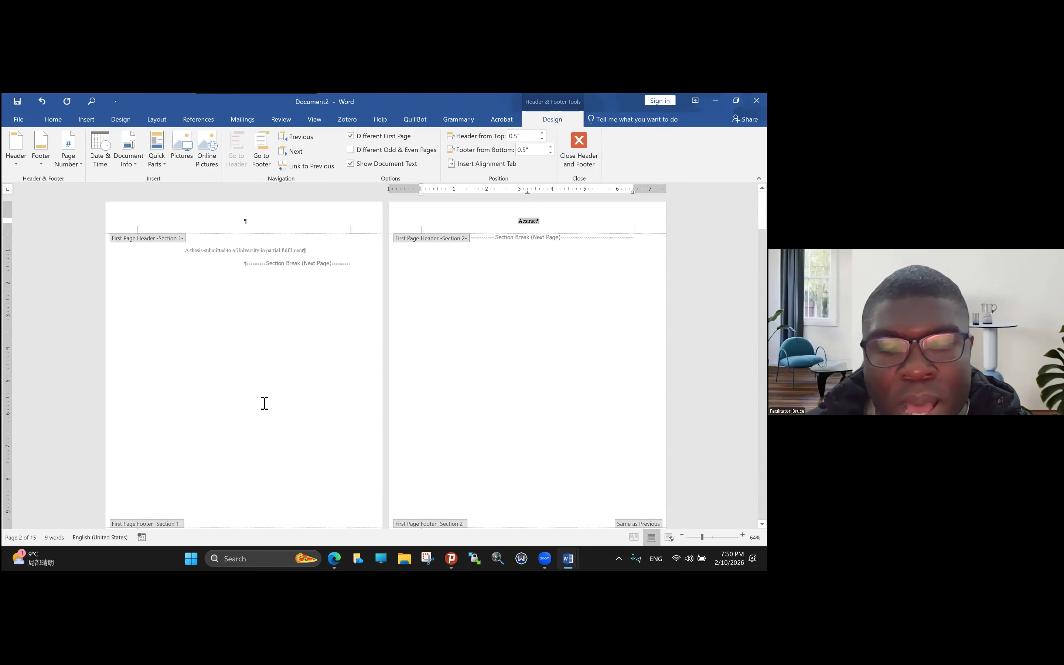
key("Delete")
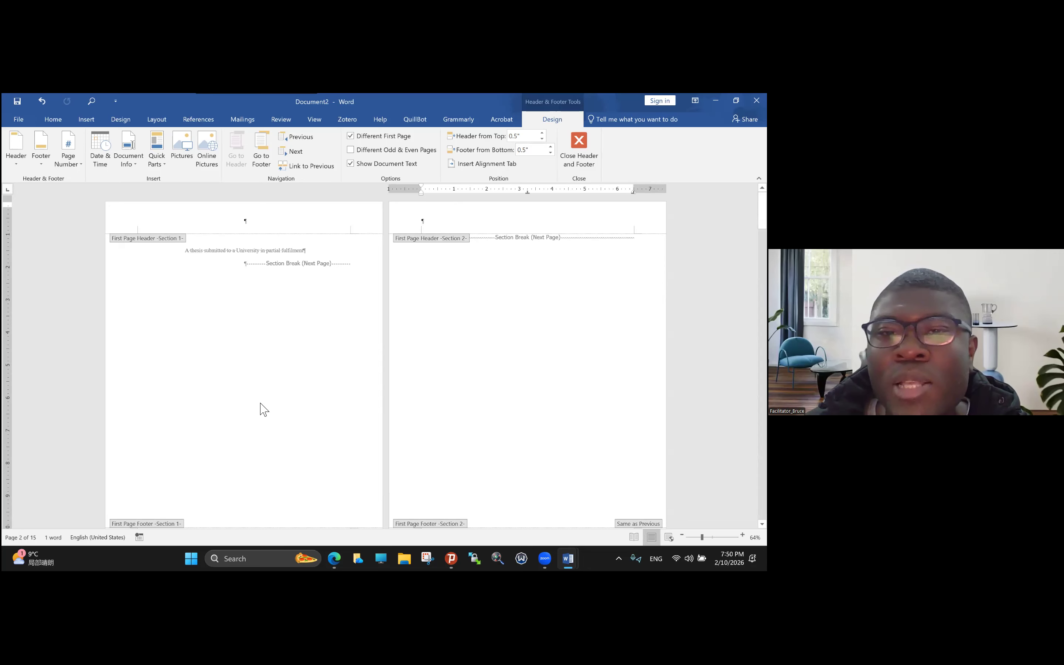
scroll(264, 409, "down", 5)
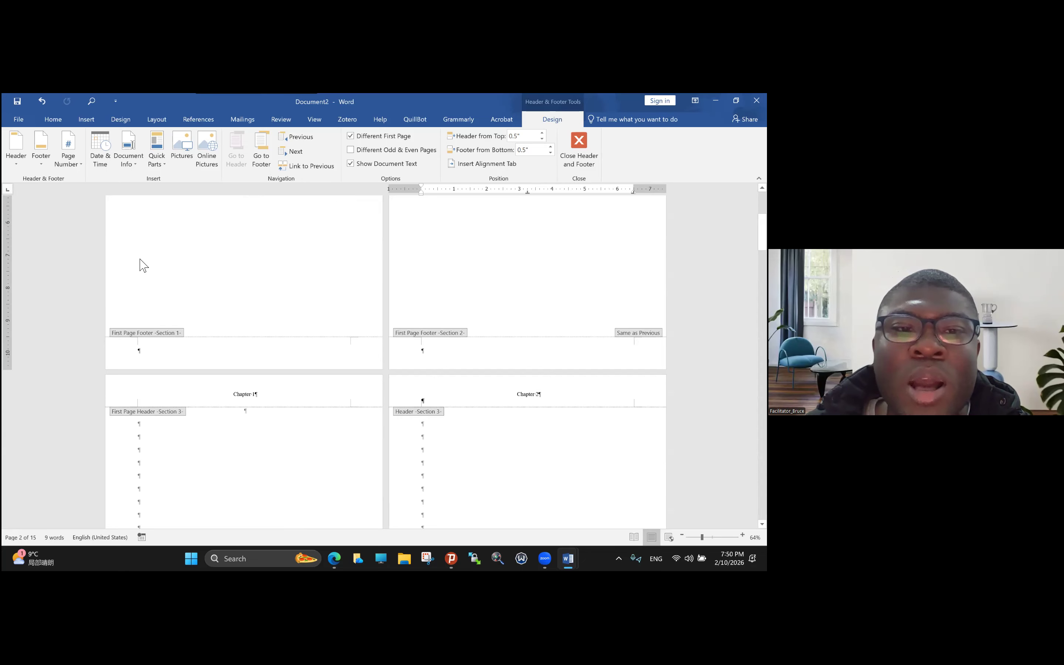
left_click_drag(233, 394, 257, 394)
key("ctrl+v")
Format the section 3 page numbers as I, II, III and start the numbering at I.
scroll(238, 493, "down", 5)
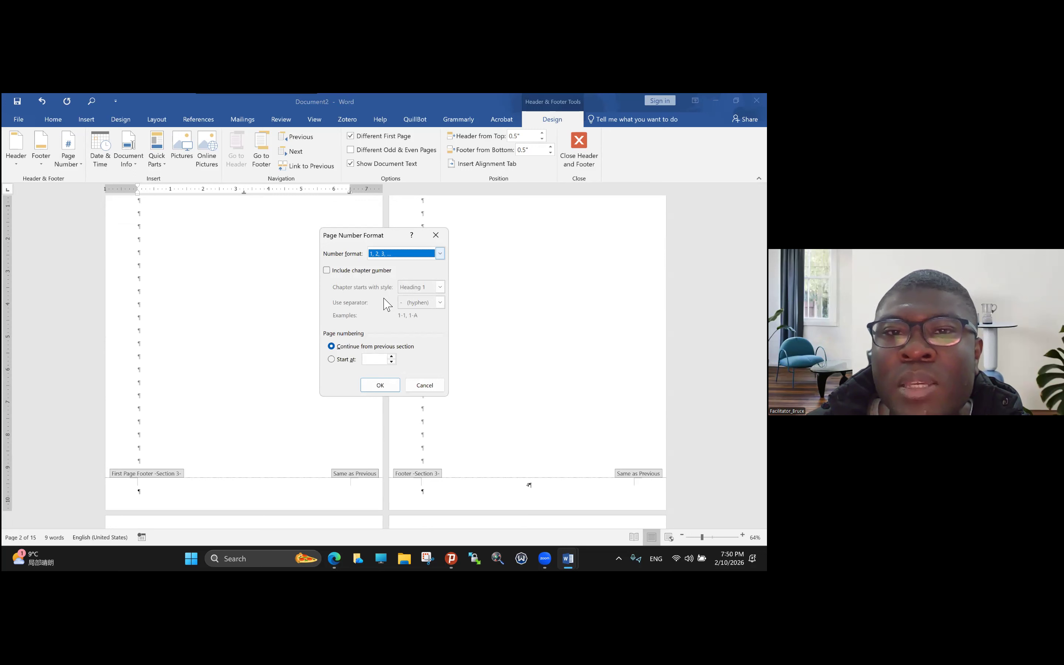
left_click(382, 254)
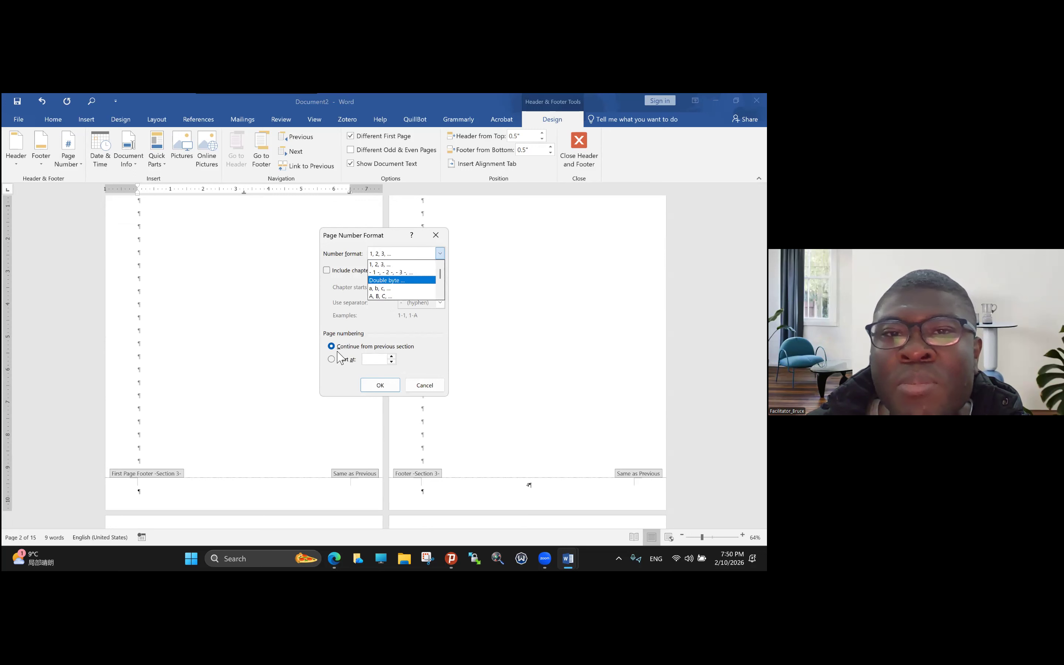
scroll(400, 348, "down", 2)
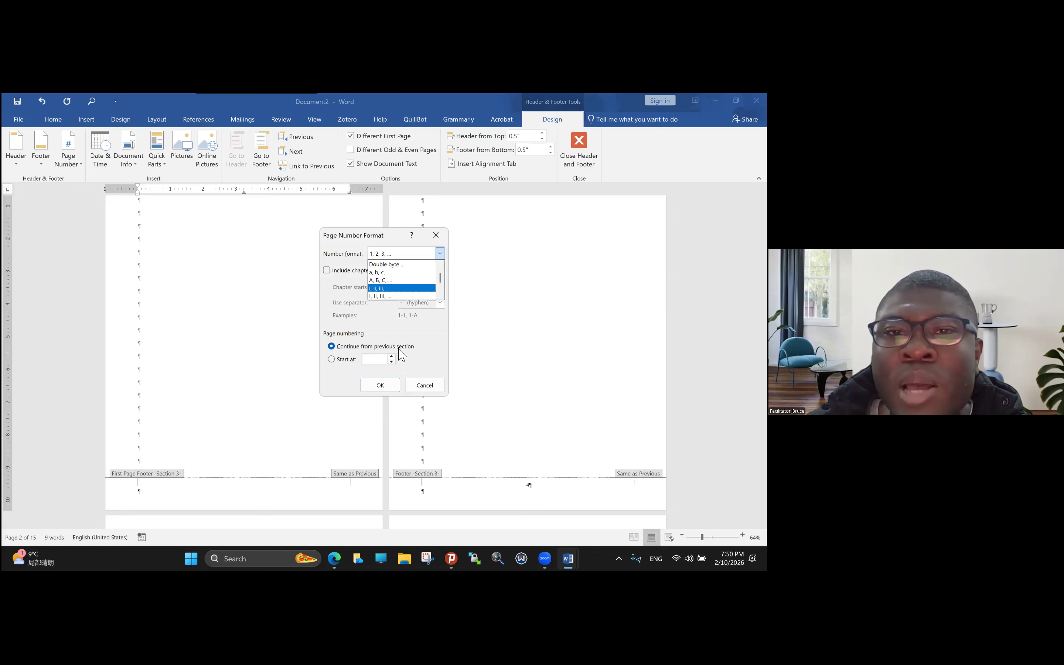
left_click(399, 349)
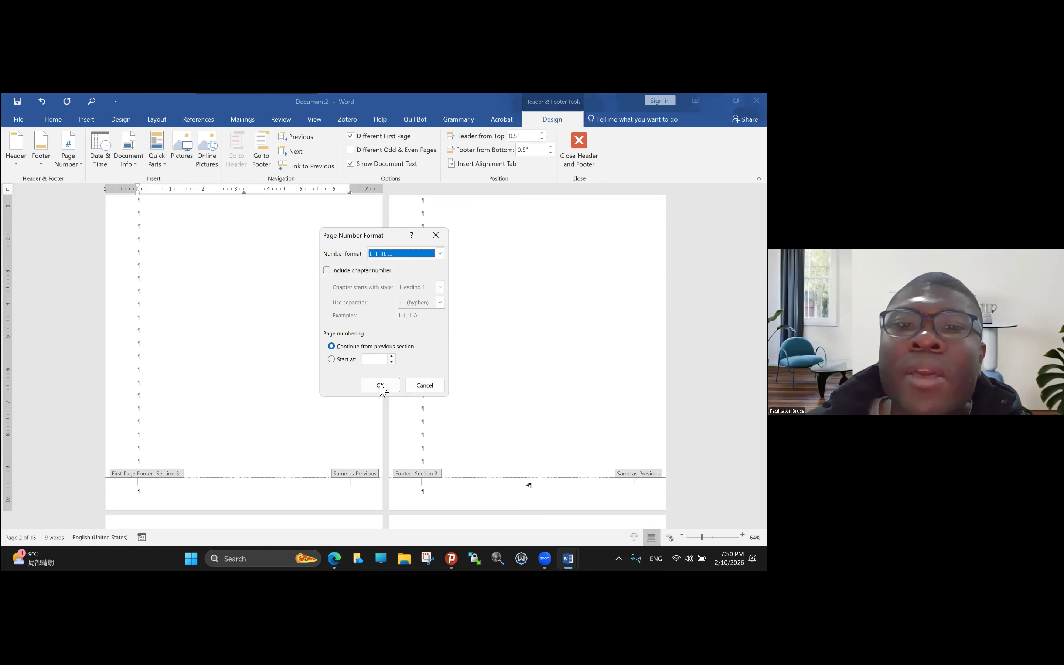
key("alt+a")
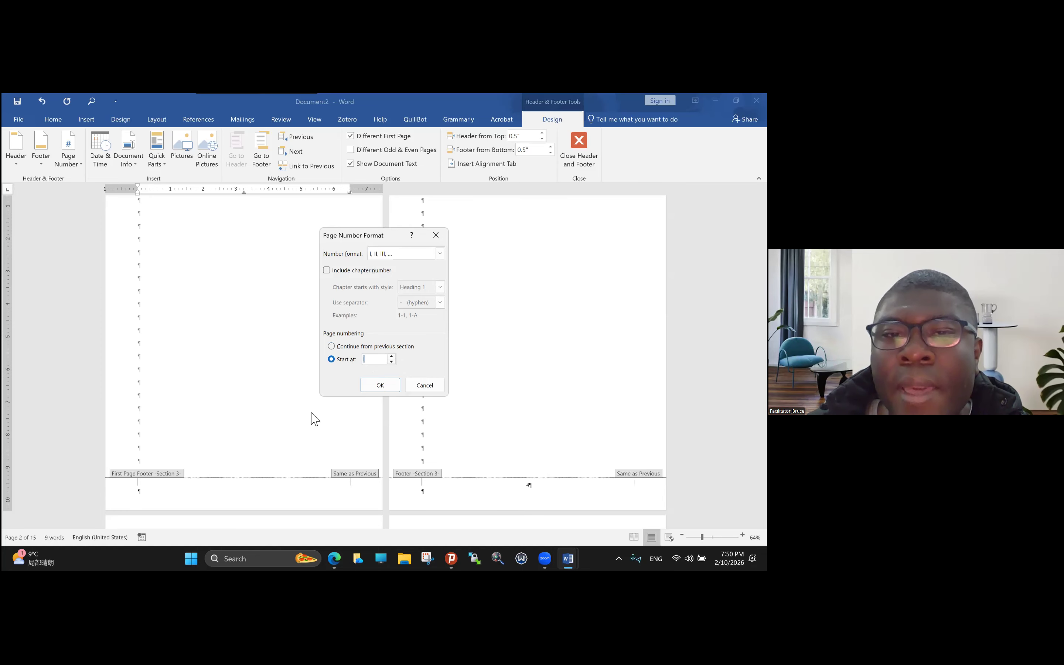
key("Return")
Turn off the different first page option for section 3 from its first-page footer.
scroll(251, 386, "down", 2)
scroll(251, 386, "up", 6)
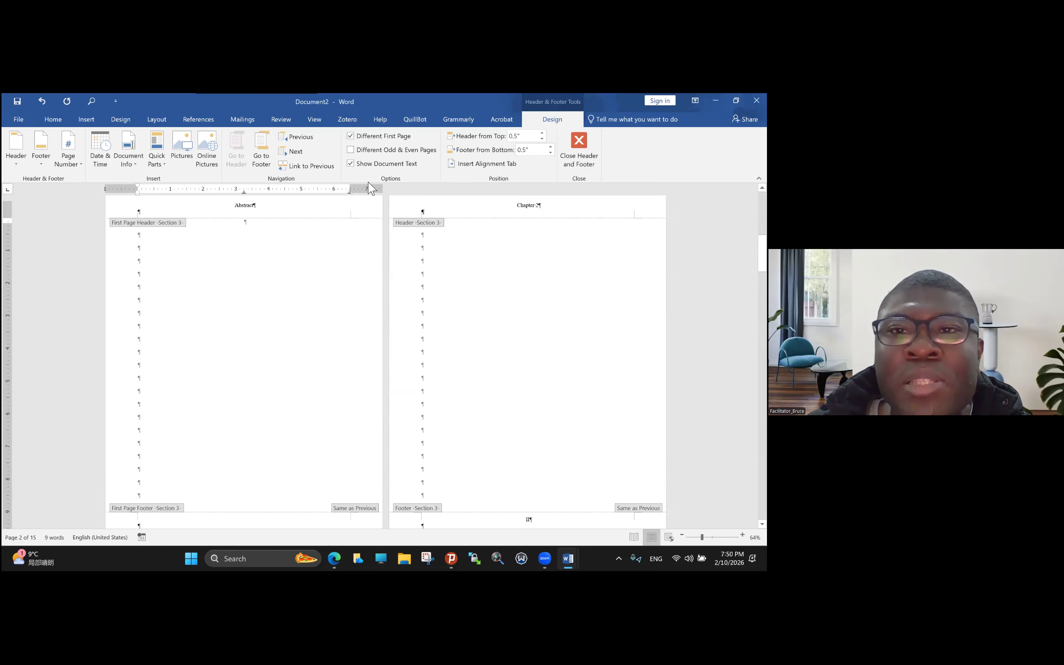
scroll(371, 188, "down", 6)
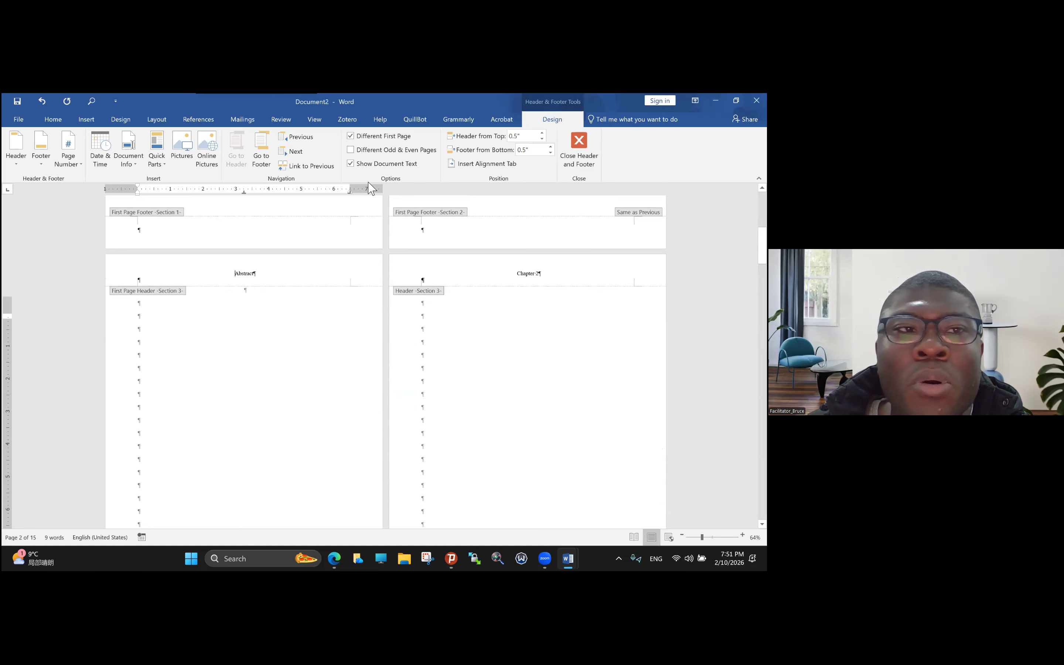
scroll(370, 188, "down", 1)
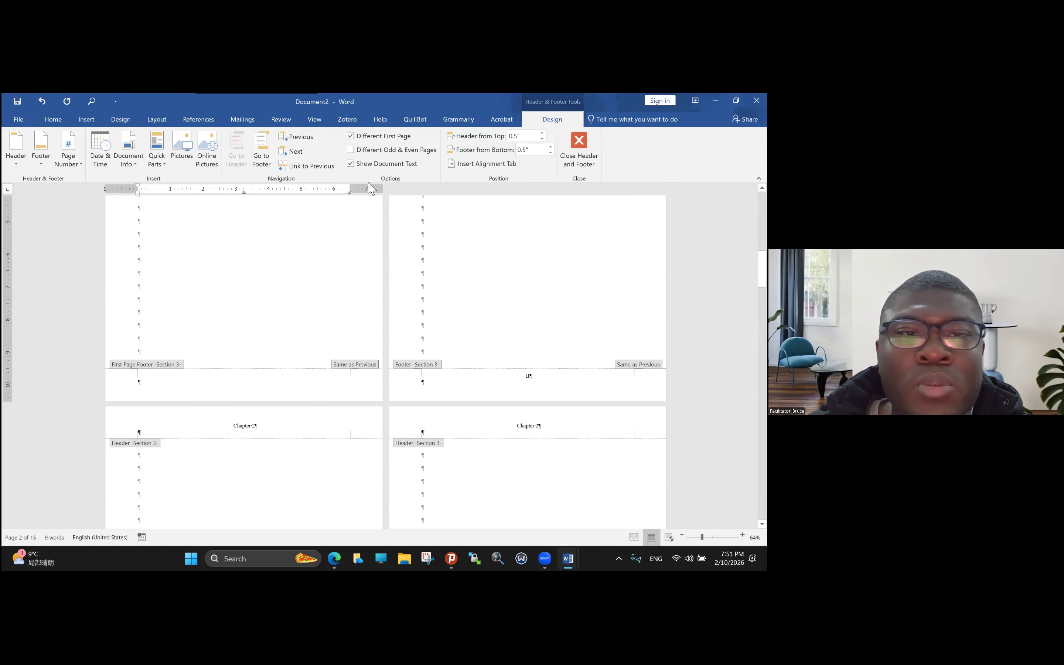
left_click(139, 382)
scroll(228, 492, "up", 1)
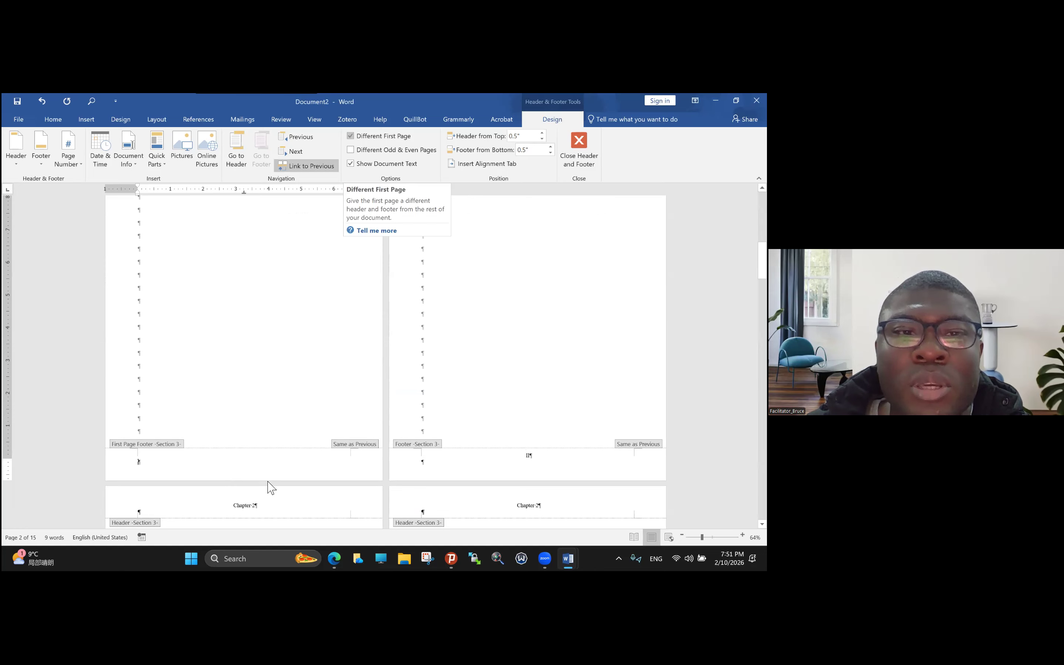
left_click(351, 136)
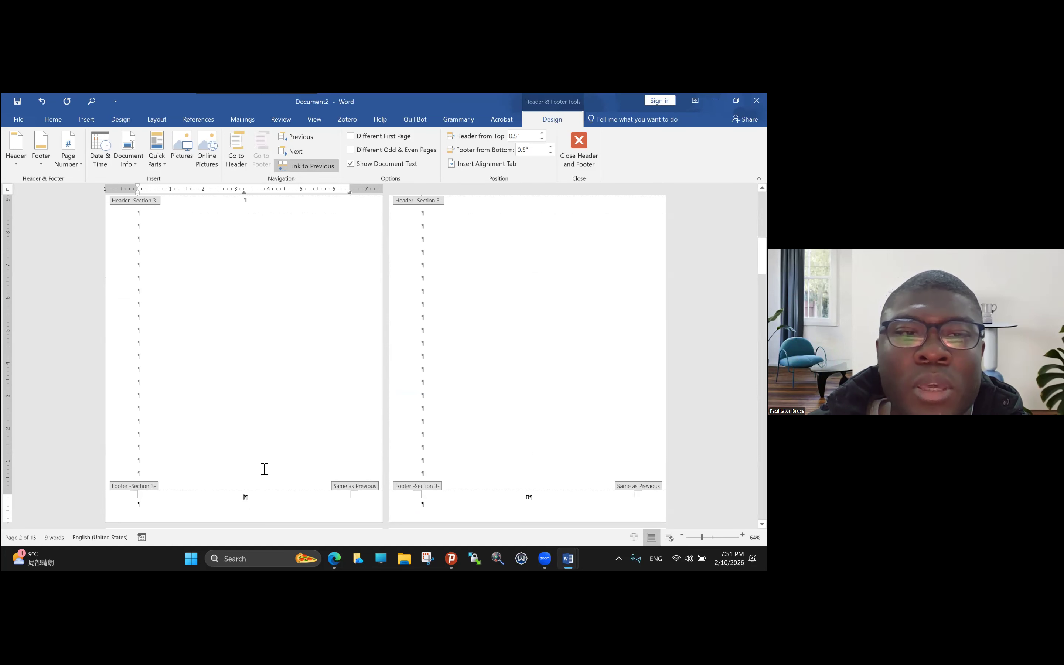
Replace "Chapter 2" in the section 3 header with "Abstract" and return to the document body.
scroll(264, 468, "up", 2)
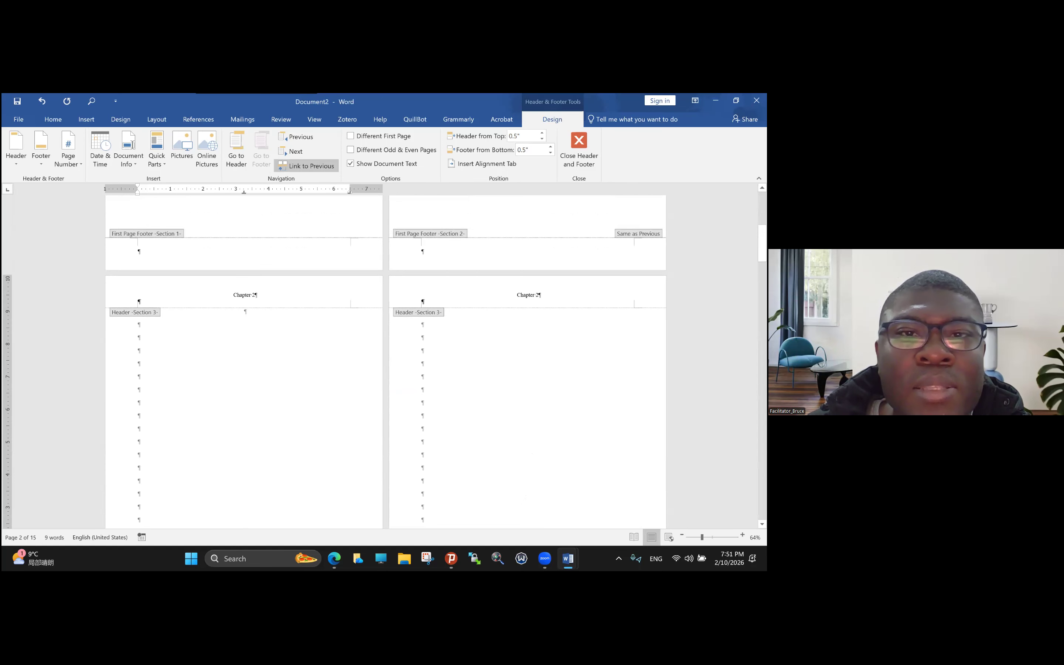
scroll(233, 461, "up", 5)
scroll(231, 431, "up", 3)
scroll(230, 430, "down", 1)
scroll(230, 431, "up", 1)
scroll(273, 393, "down", 3)
left_click_drag(259, 458, 233, 458)
type("Abstract")
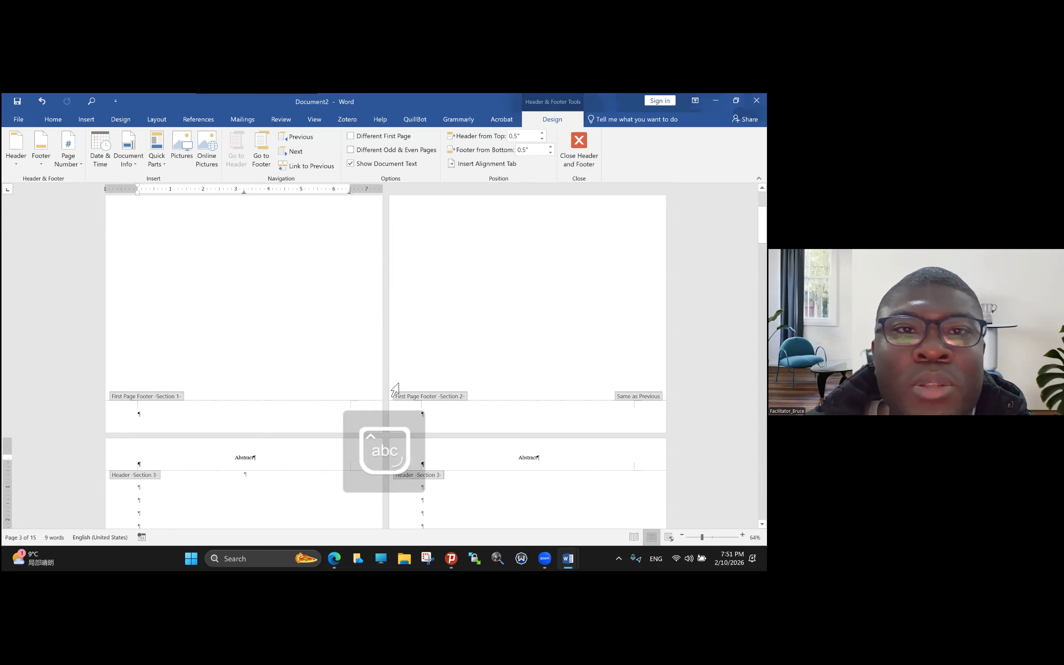
double_click(250, 350)
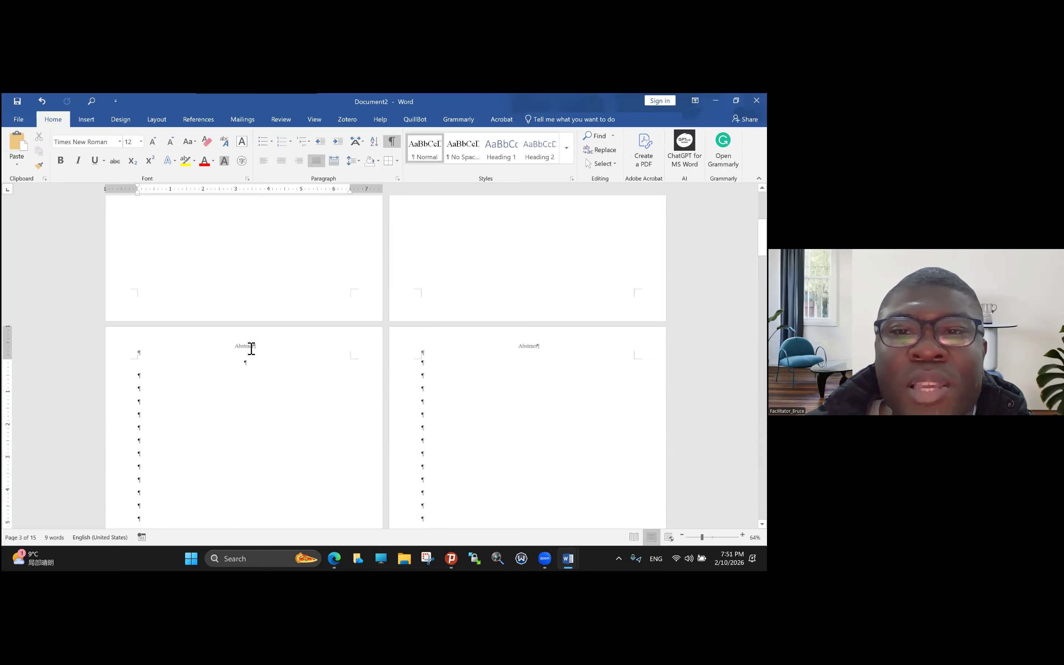
Check the headers and page numbers across the pages of section 3.
scroll(240, 350, "down", 5)
scroll(250, 363, "down", 4)
scroll(243, 455, "up", 1)
scroll(364, 417, "up", 1)
scroll(357, 357, "down", 6)
scroll(338, 296, "up", 2)
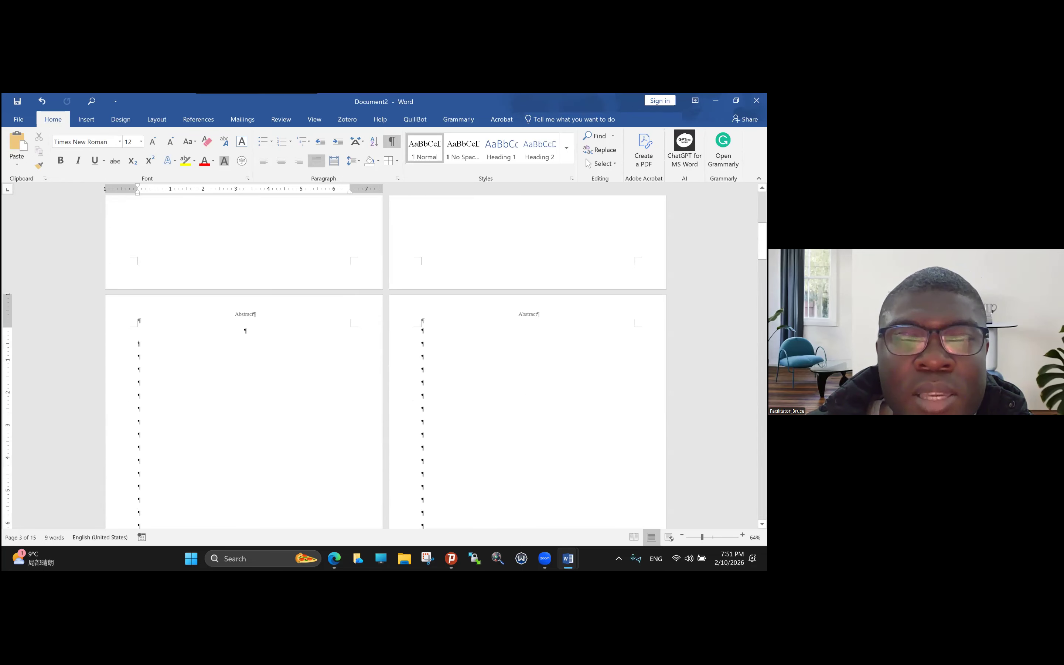
scroll(139, 344, "down", 4)
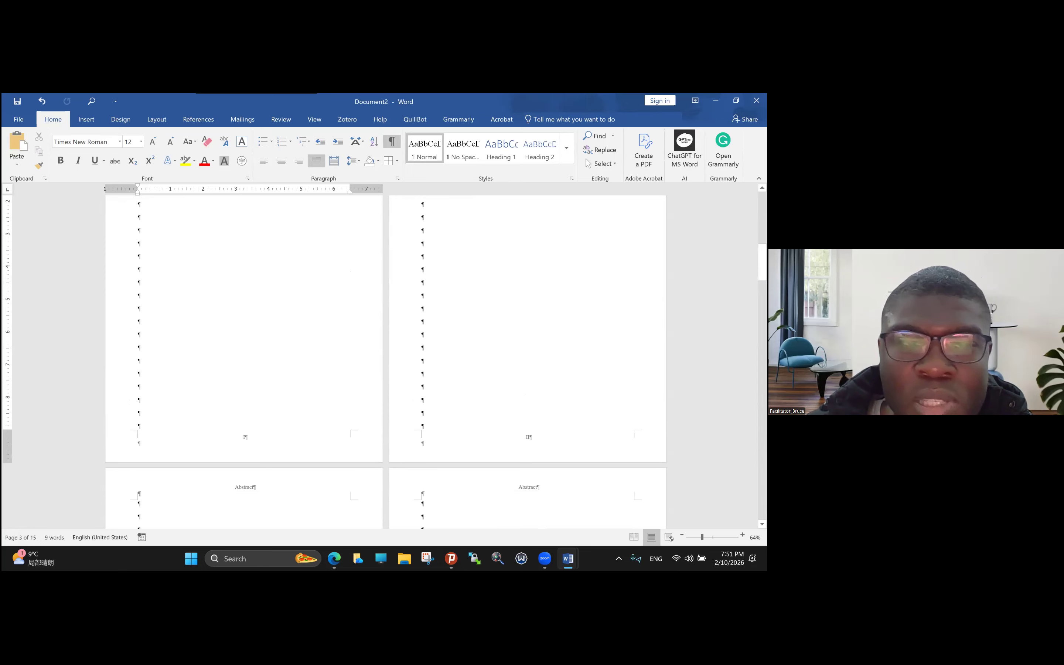
scroll(386, 360, "down", 1)
scroll(522, 308, "down", 7)
scroll(313, 325, "up", 2)
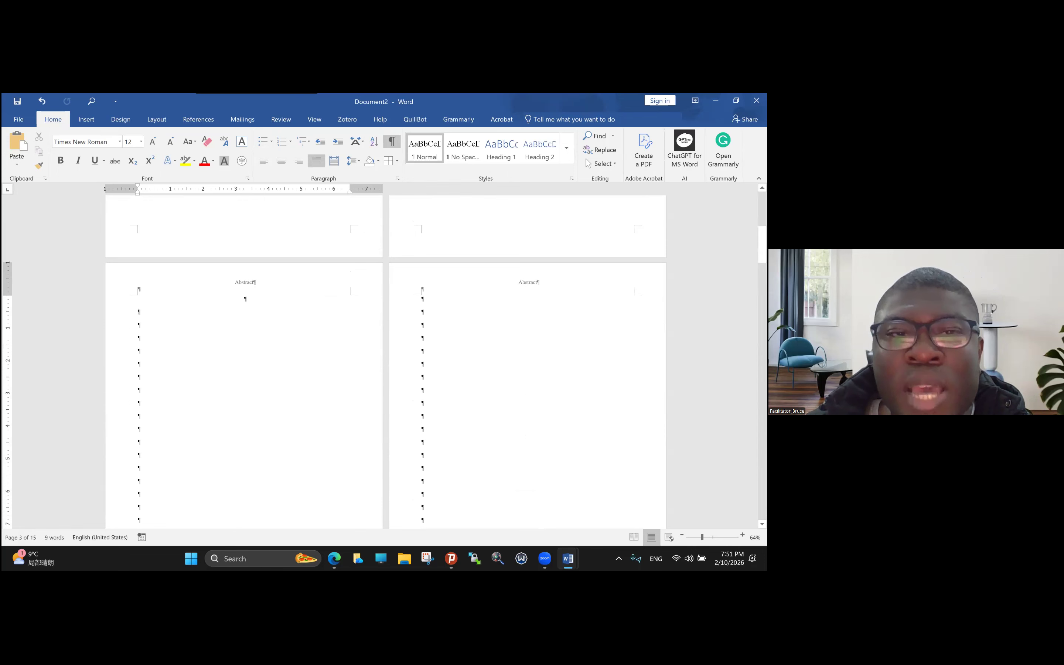
Enter "Chinese Abstract" as the centred heading on the first page of section 3.
left_click(245, 298)
type("Chinese")
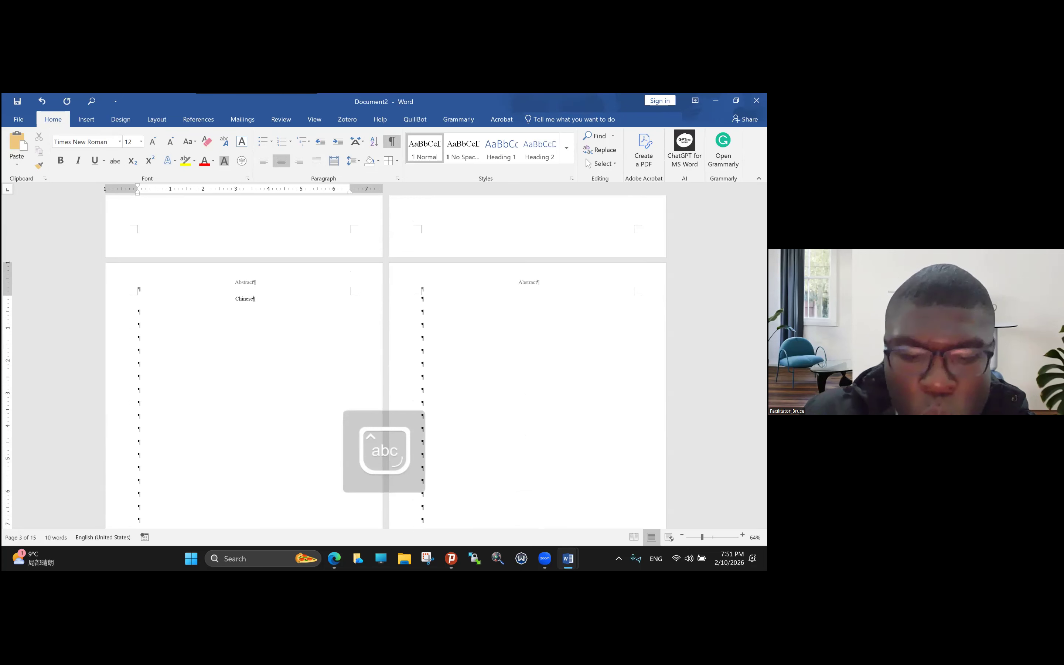
key("Caps_Lock")
type("inese A")
key("Caps_Lock")
type("bs")
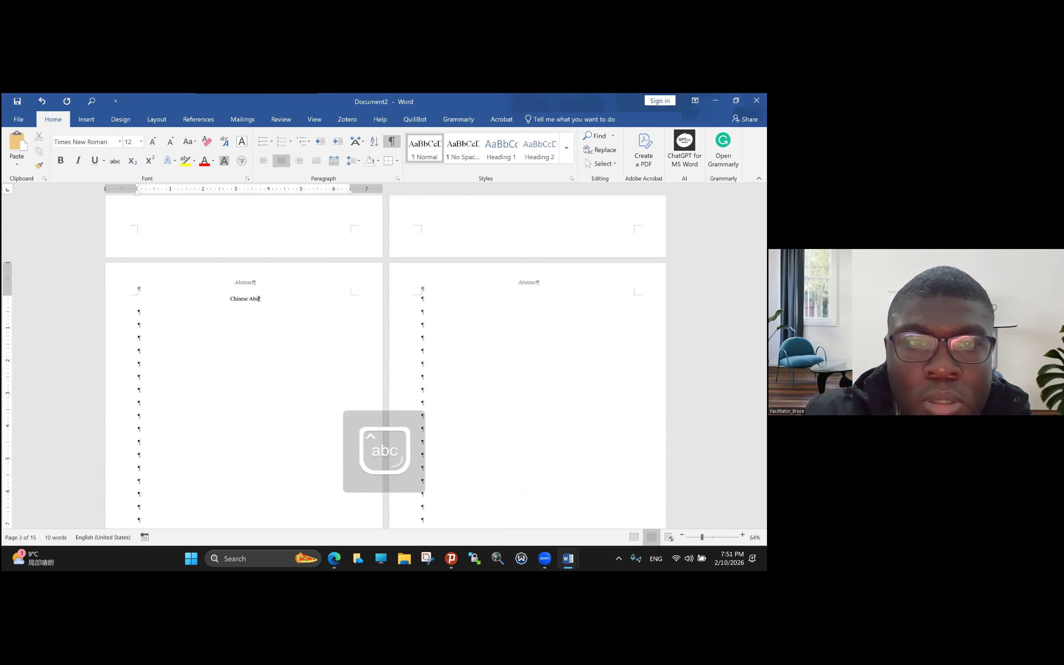
type("tarc")
key("BackSpace")
key("BackSpace")
key("BackSpace")
type("rat")
key("BackSpace")
type("ct")
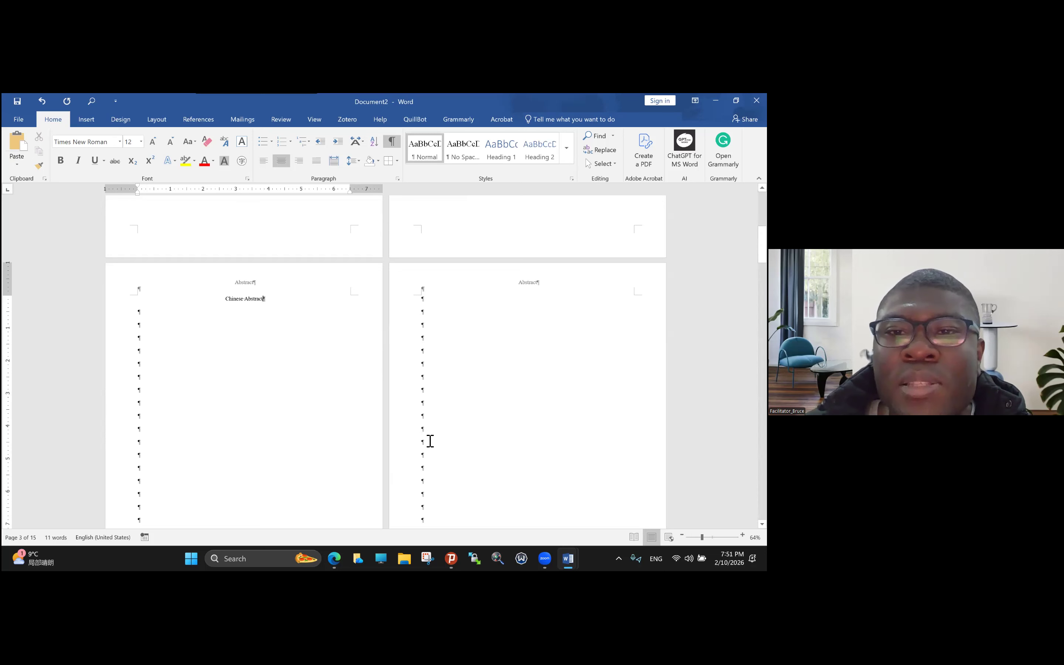
scroll(430, 373, "down", 3)
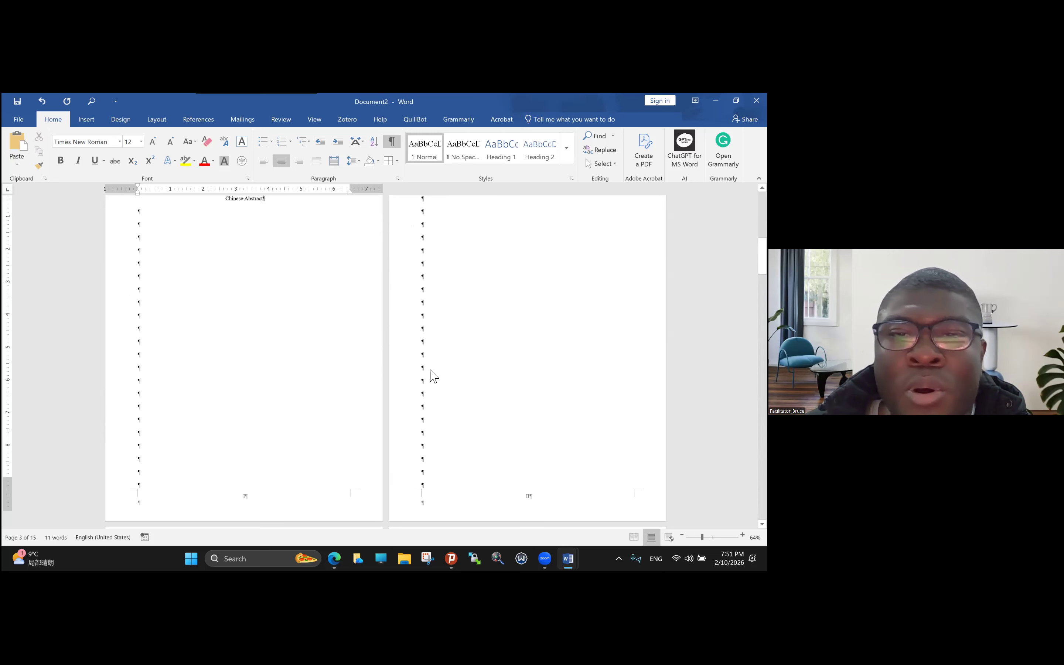
scroll(380, 383, "down", 1)
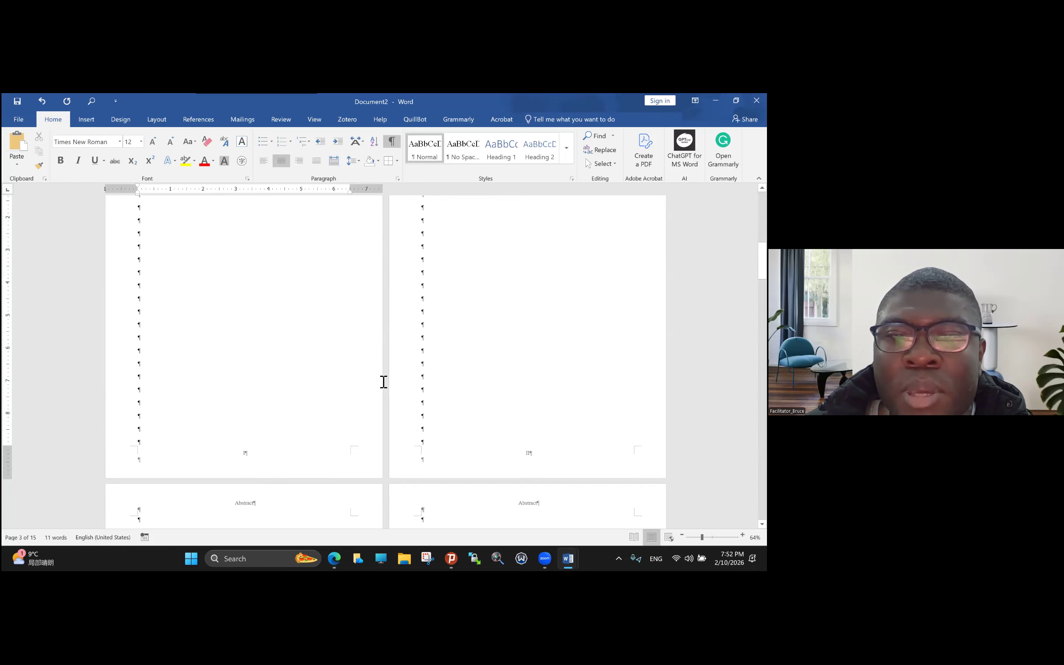
Insert a next-page section break at the end of the second page of section 3.
left_click(384, 382)
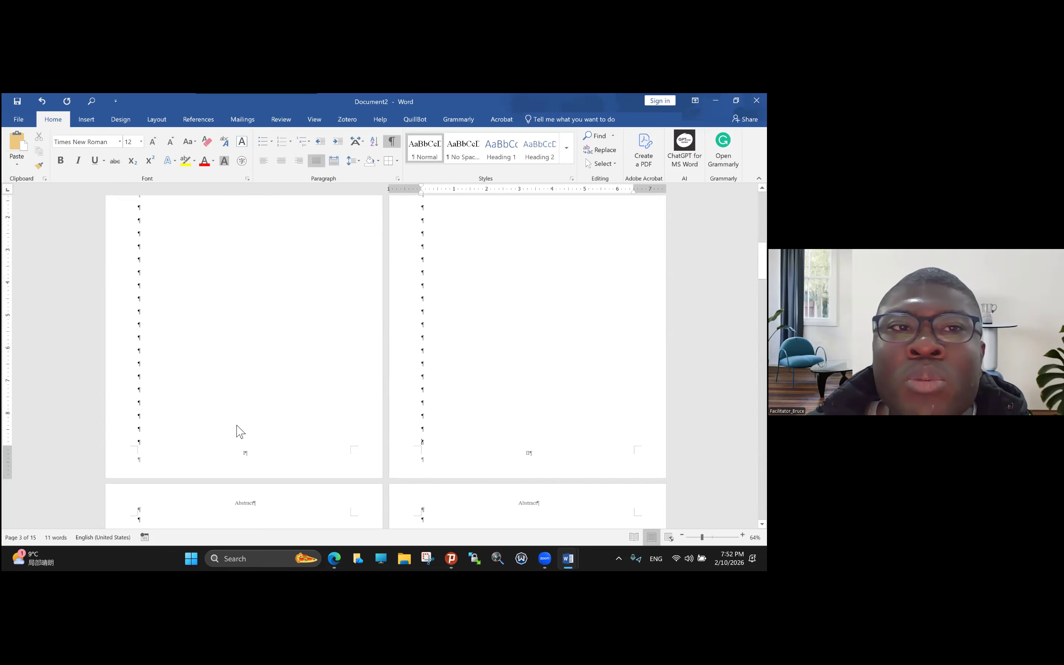
left_click(157, 119)
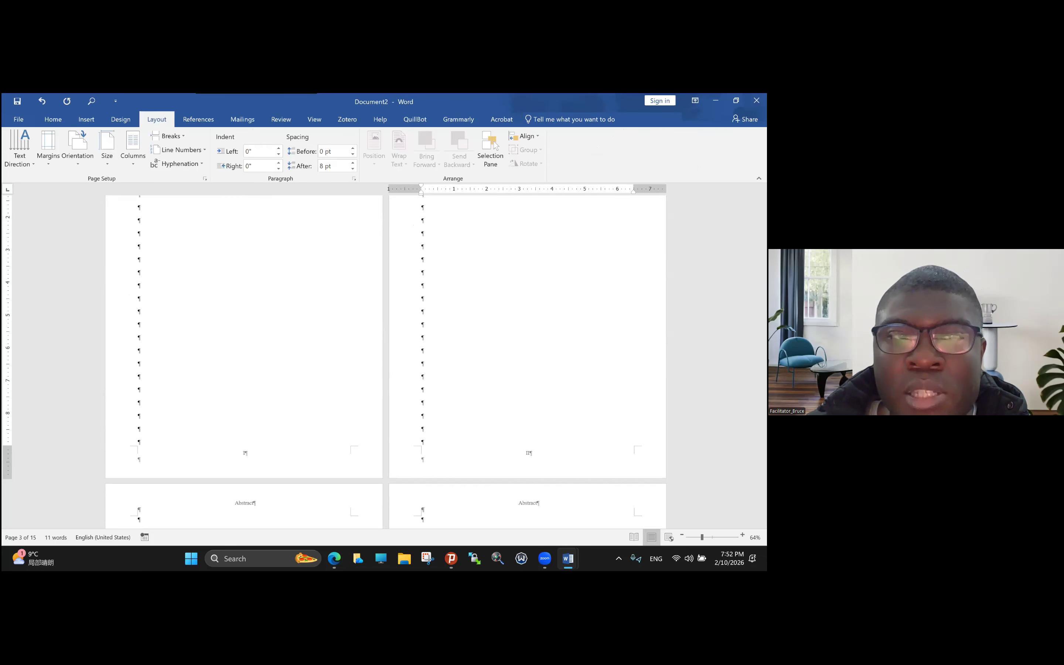
left_click(171, 136)
left_click(185, 259)
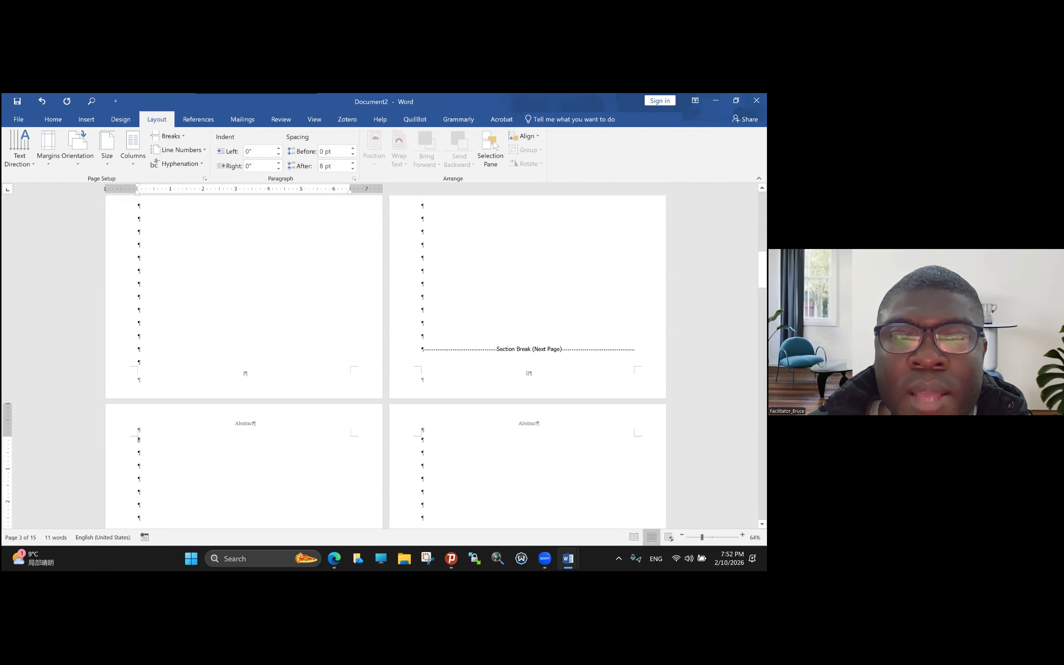
Change the section 4 header to "English Abstract" and unlink it from the previous section.
double_click(238, 422)
type("En")
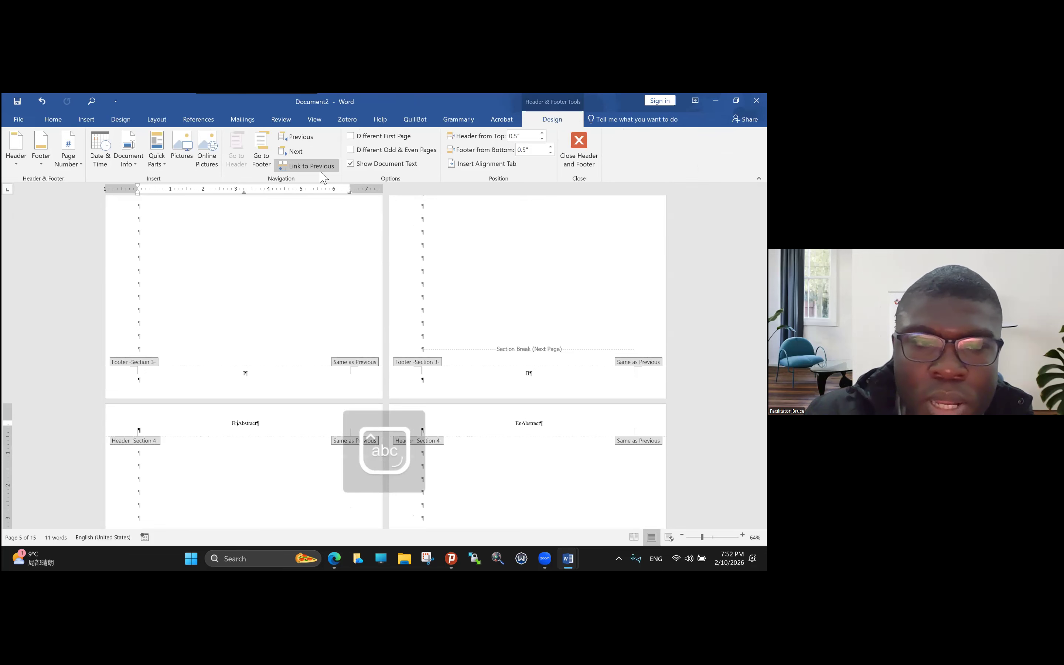
type("g")
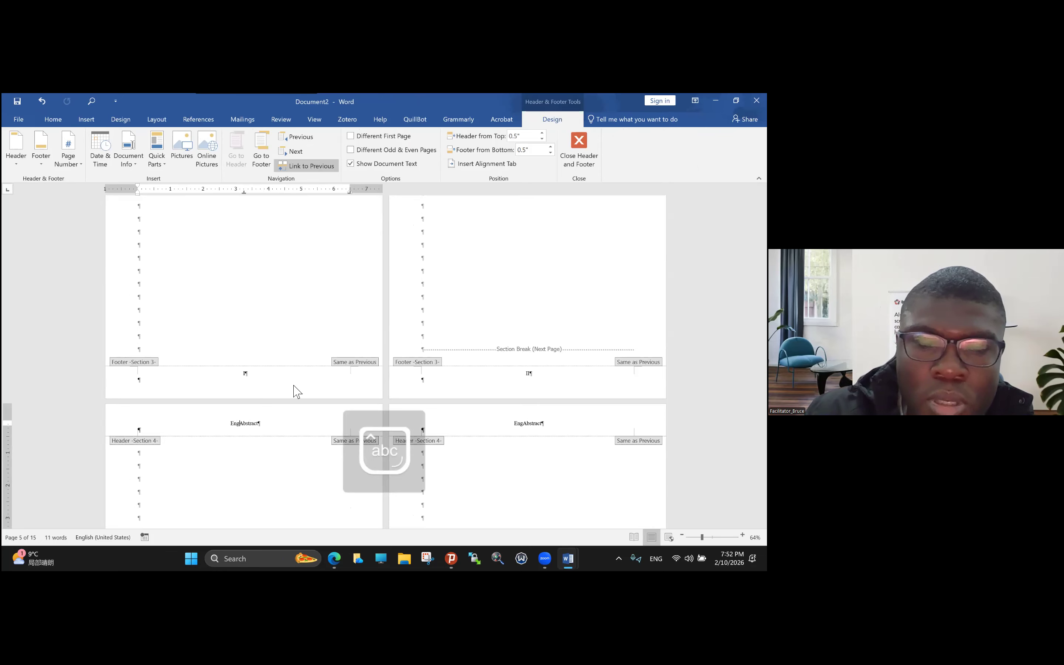
type("lish")
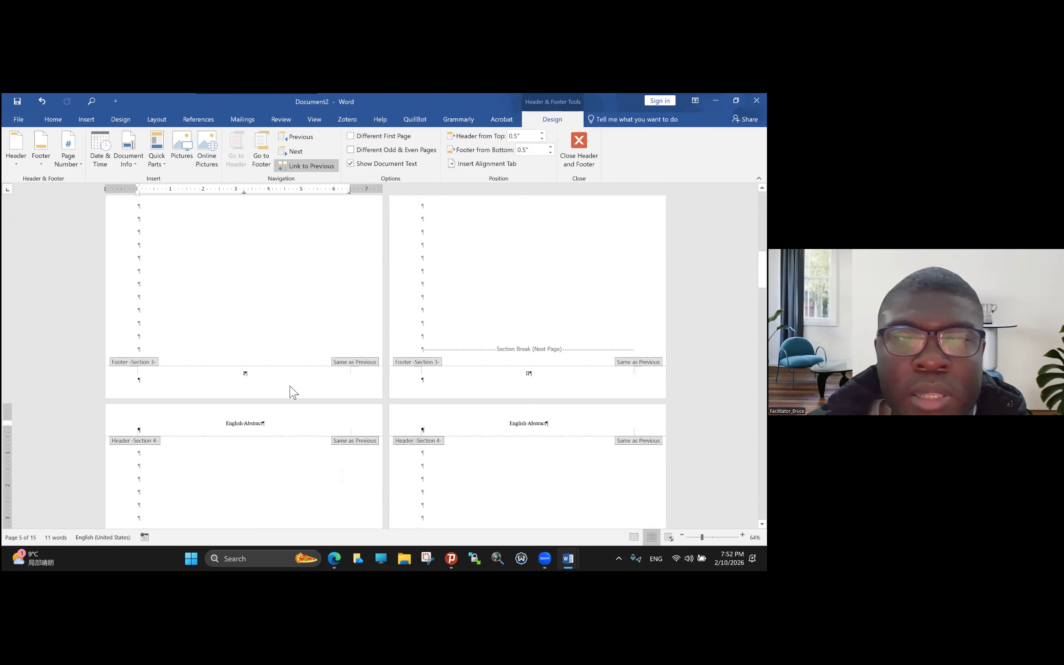
right_click(249, 357)
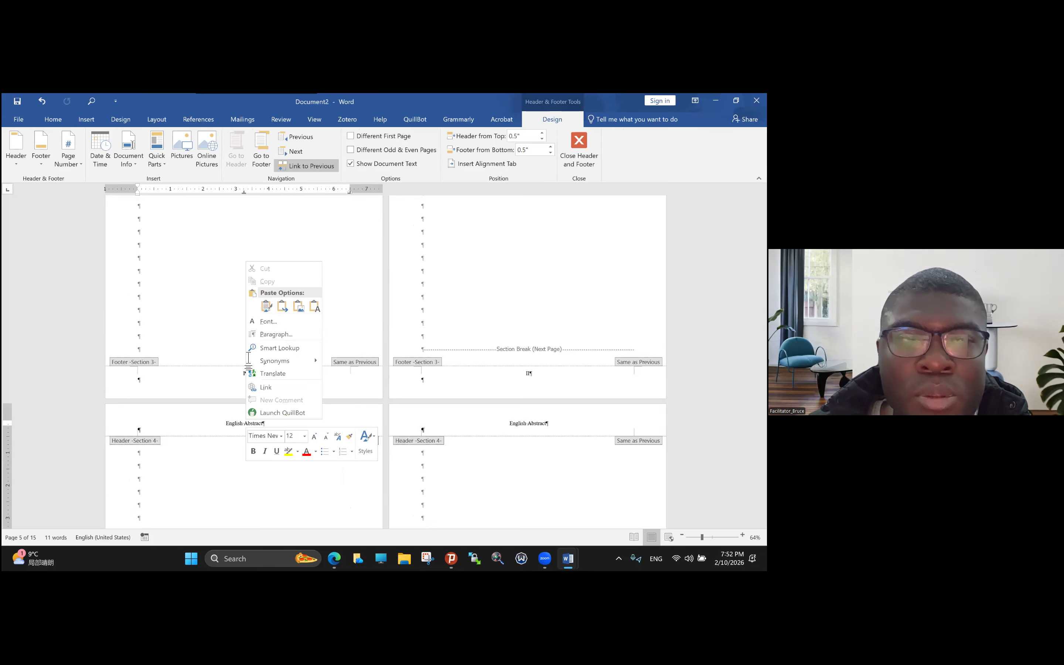
scroll(248, 357, "down", 4)
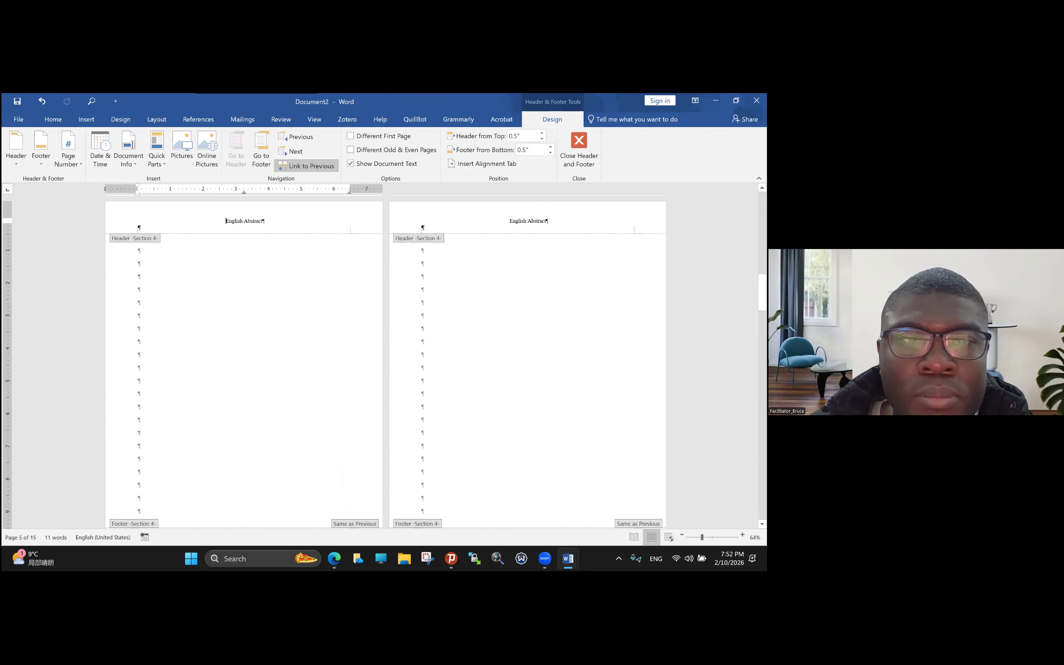
Remove "English" from the section 3 header, leaving "Abstract".
scroll(259, 418, "up", 6)
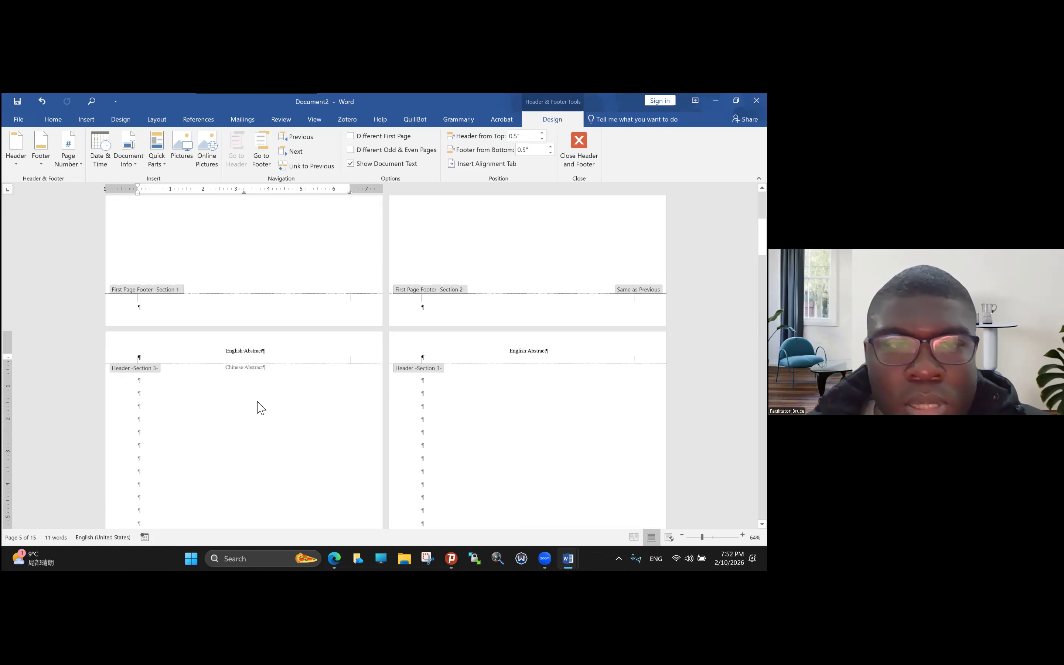
key("BackSpace")
key("BackSpace")
key("BackSpace")
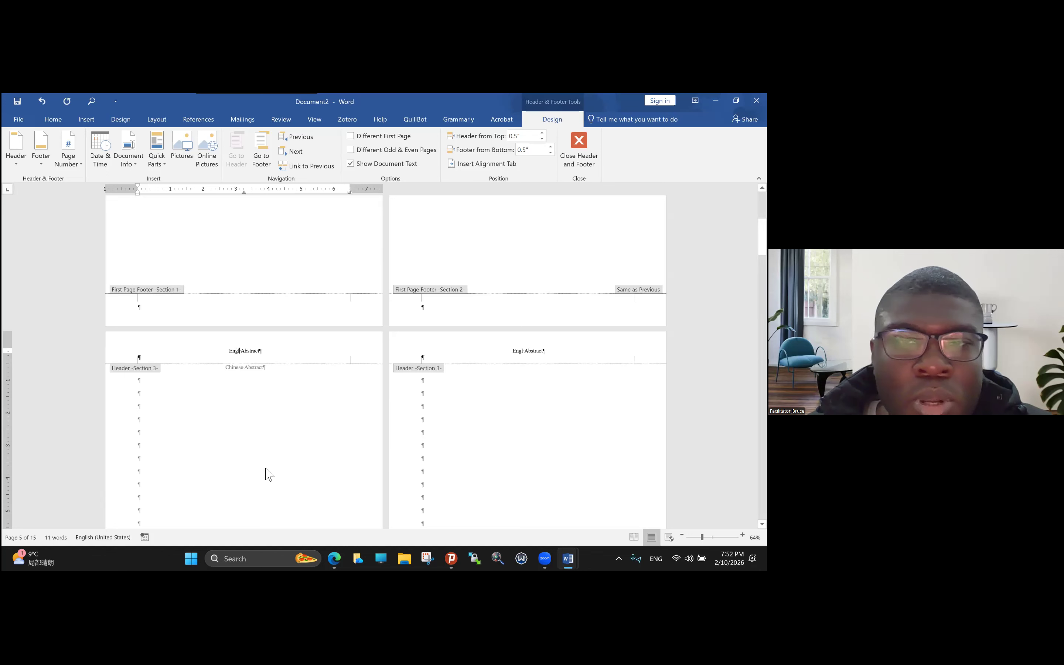
key("BackSpace")
key("BackSpace")
key("BackSpace")
key("BackSpace")
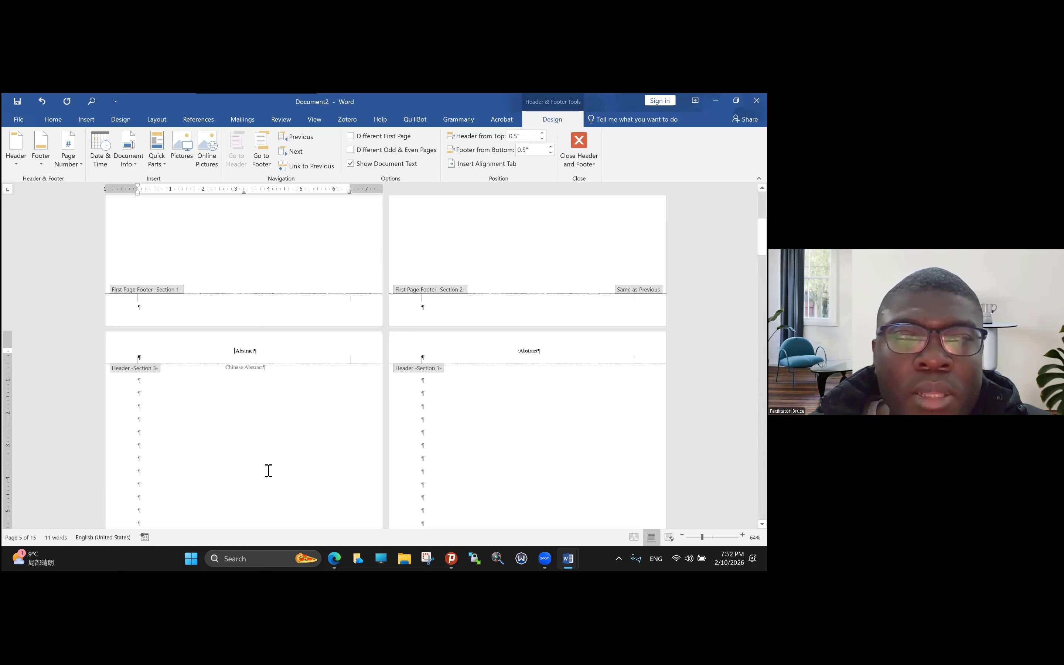
Compare the headers and page numbers across sections 1 to 4 and return to the document body.
scroll(269, 471, "down", 5)
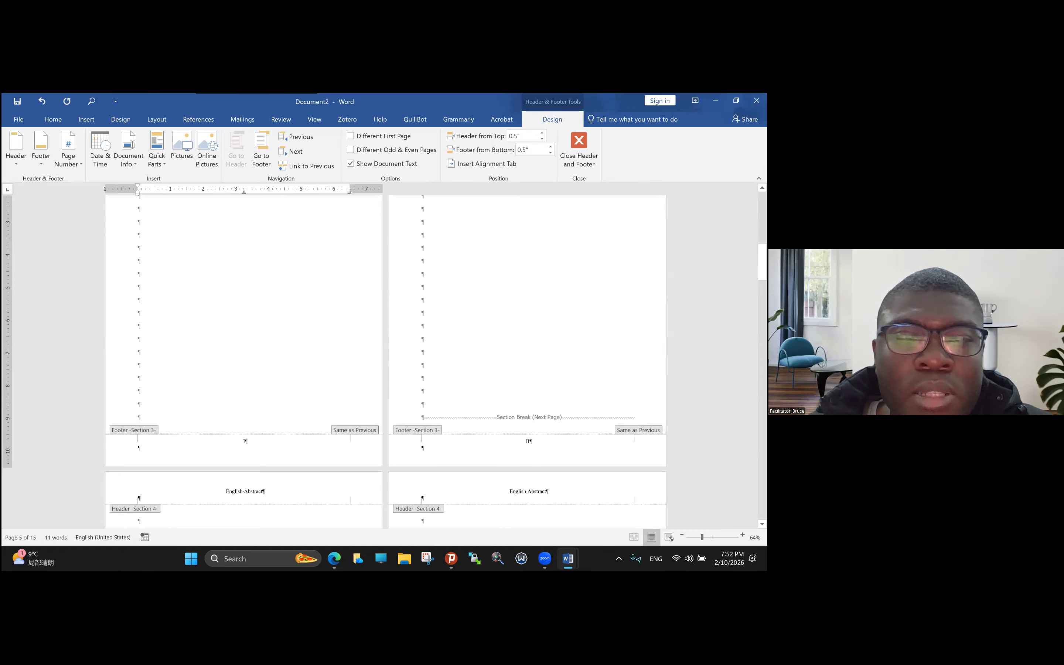
scroll(256, 460, "down", 2)
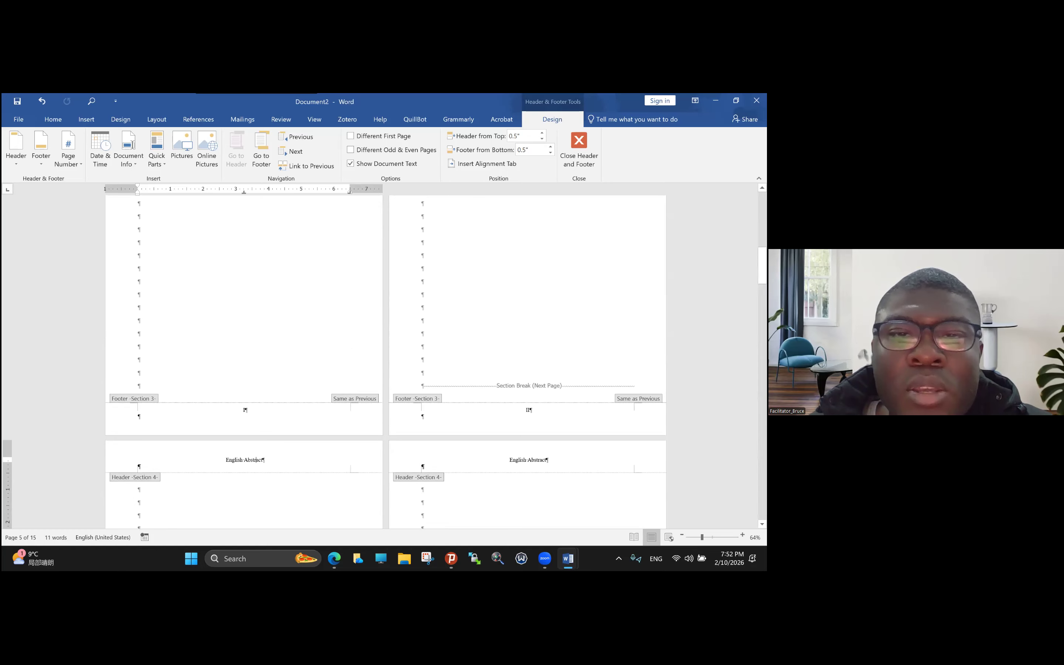
scroll(296, 364, "down", 1)
scroll(295, 364, "up", 3)
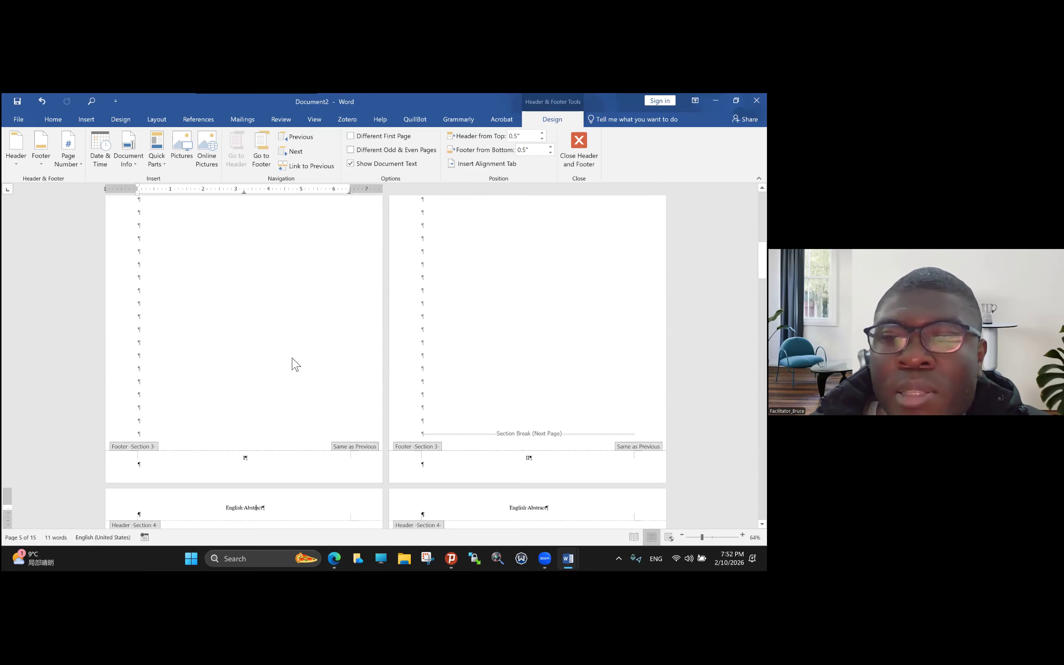
scroll(442, 368, "up", 12)
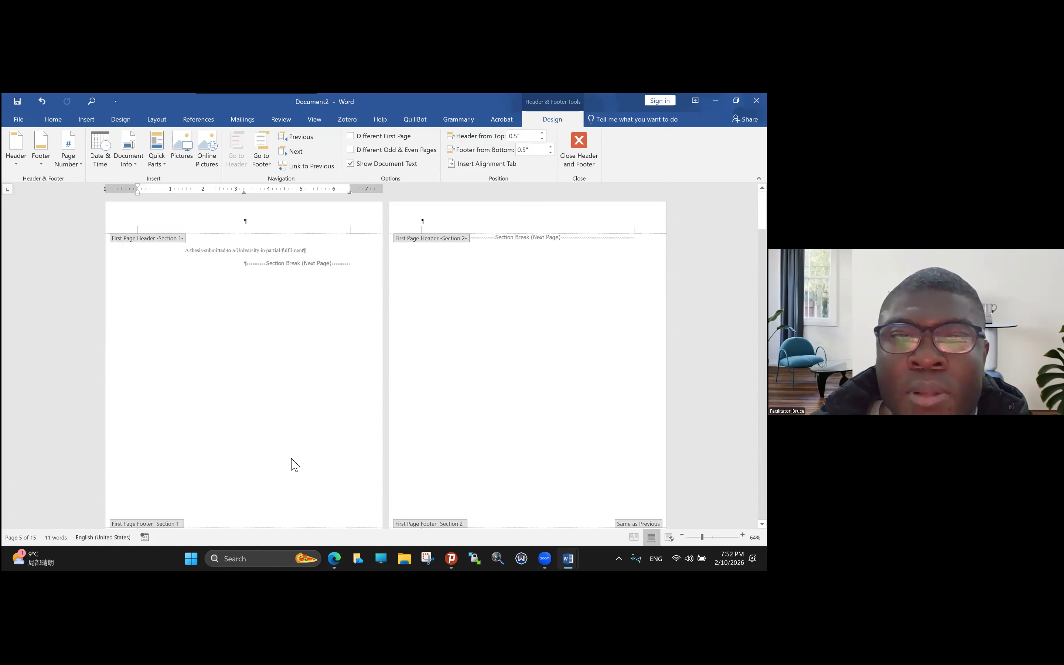
scroll(290, 457, "down", 3)
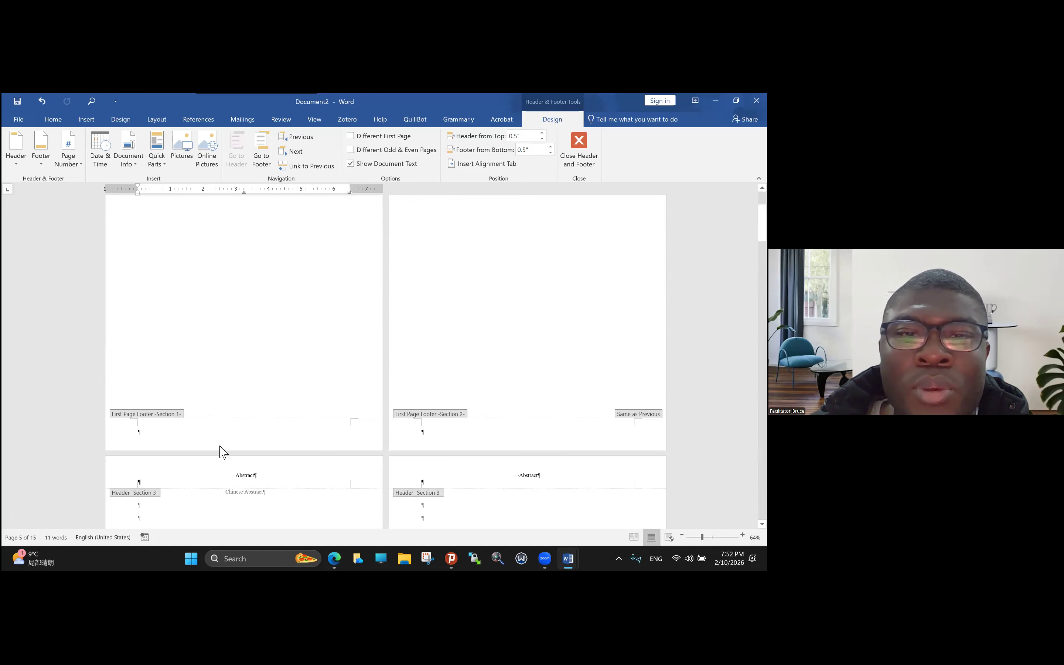
scroll(203, 462, "down", 6)
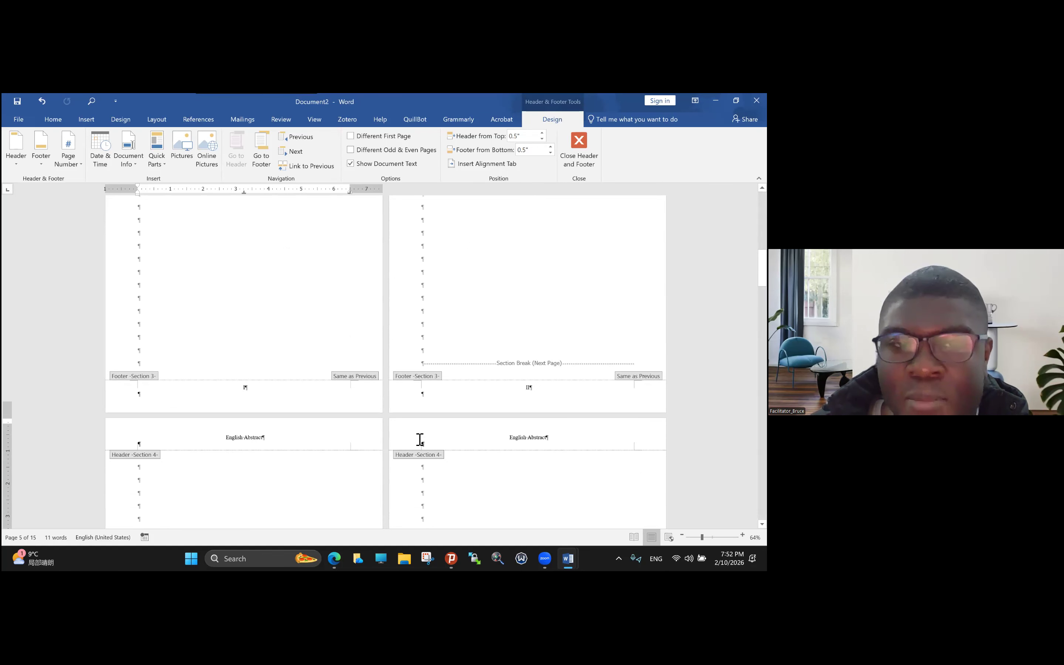
scroll(420, 440, "down", 1)
scroll(422, 434, "up", 1)
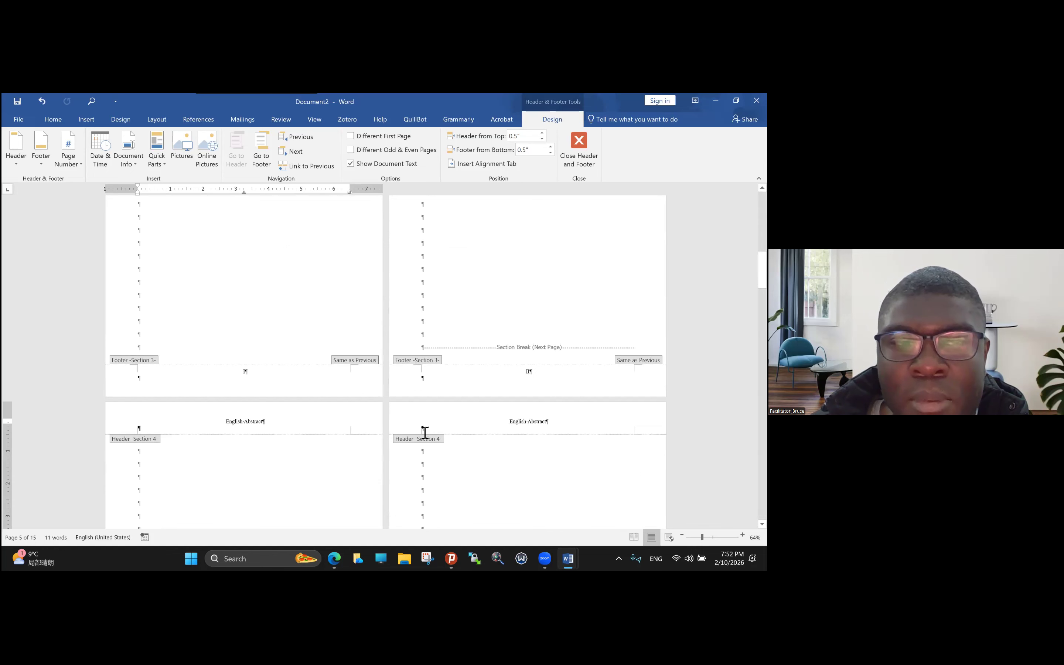
double_click(424, 433)
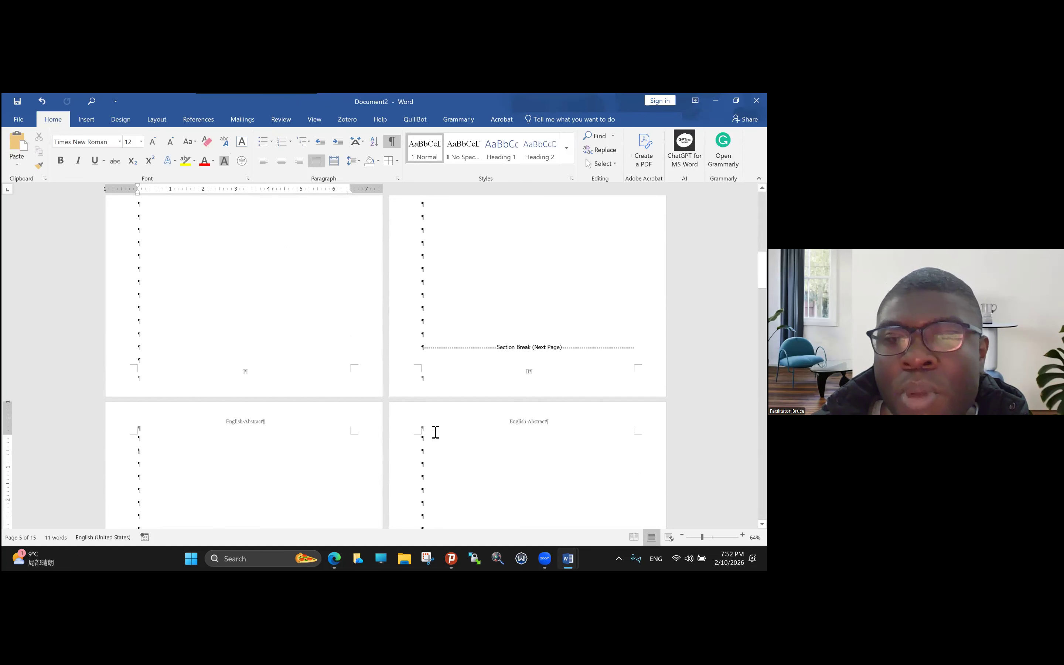
Enter "End of English Abstract" as an indented first line on the third page of section 4.
scroll(434, 429, "down", 2)
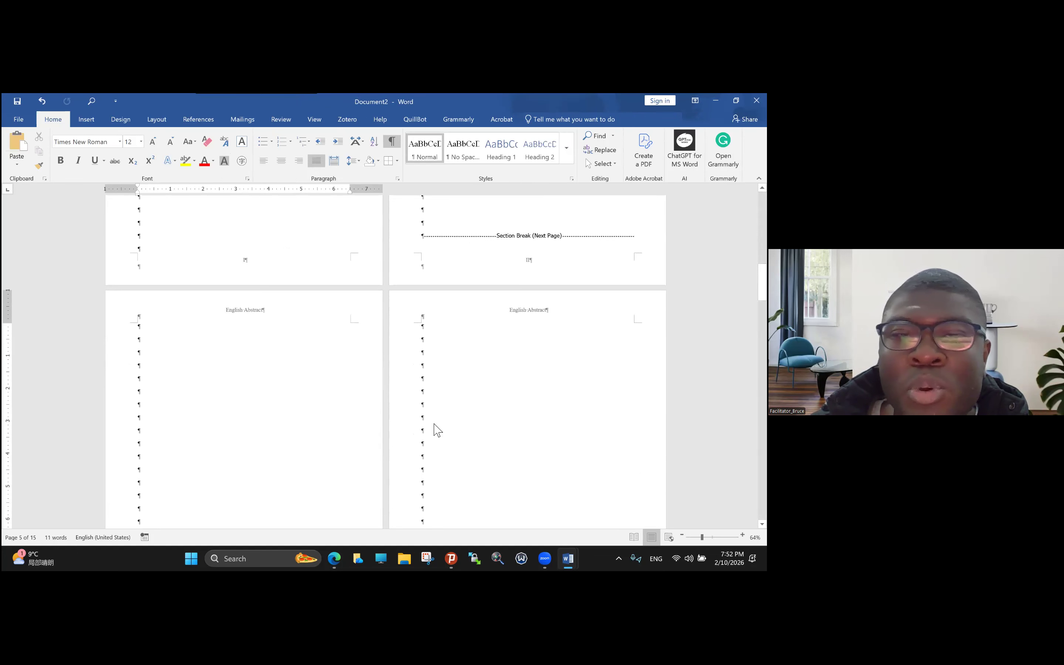
scroll(190, 346, "down", 6)
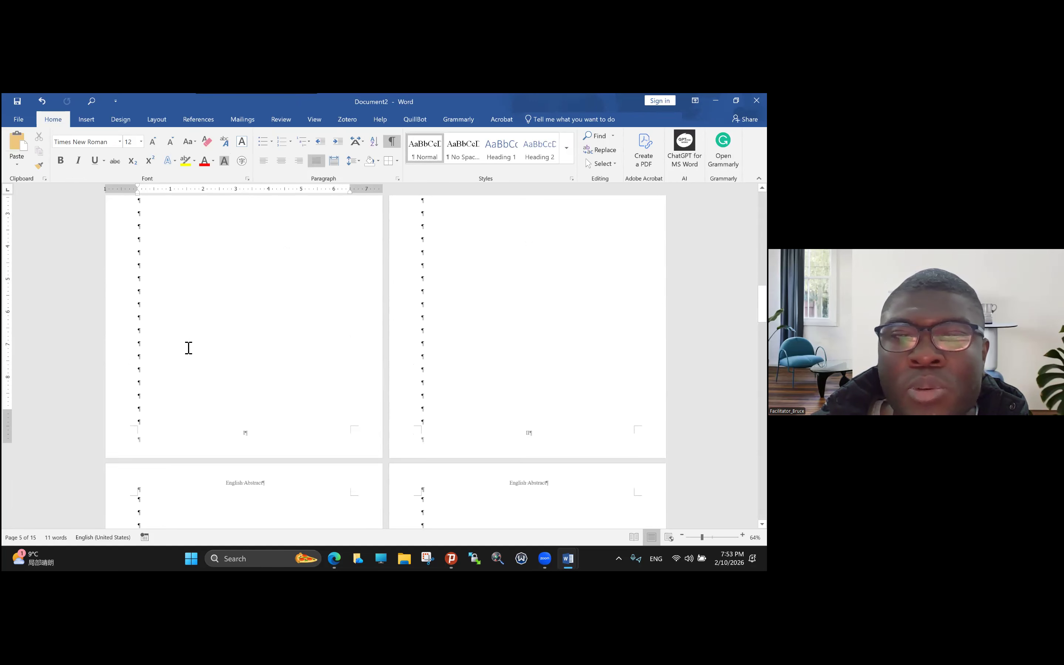
scroll(188, 347, "down", 1)
scroll(334, 365, "down", 1)
left_click(139, 339)
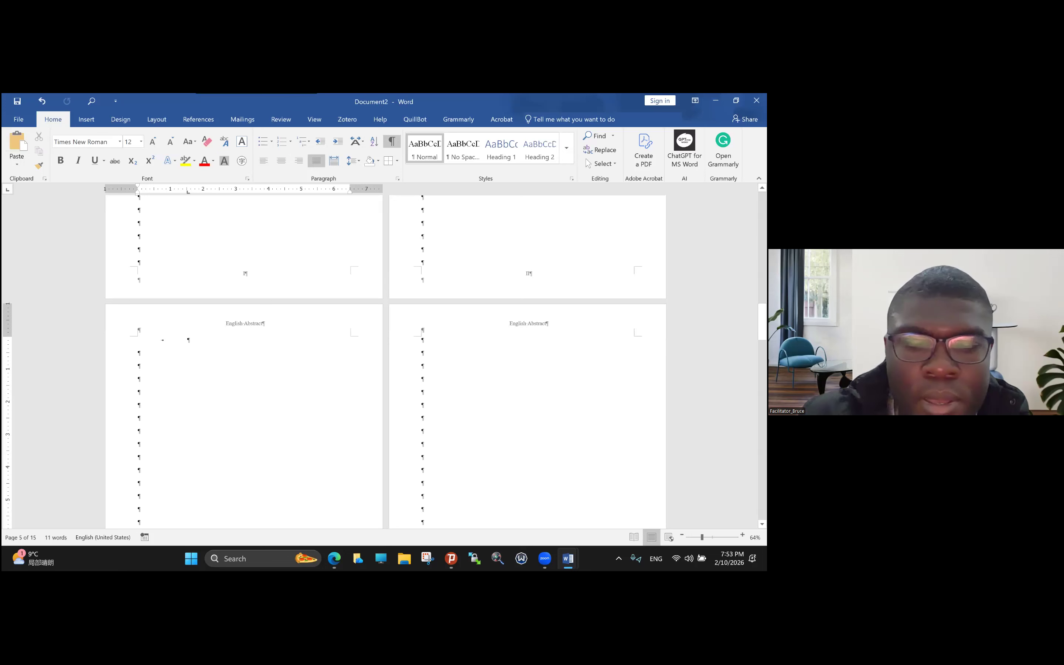
type("End of")
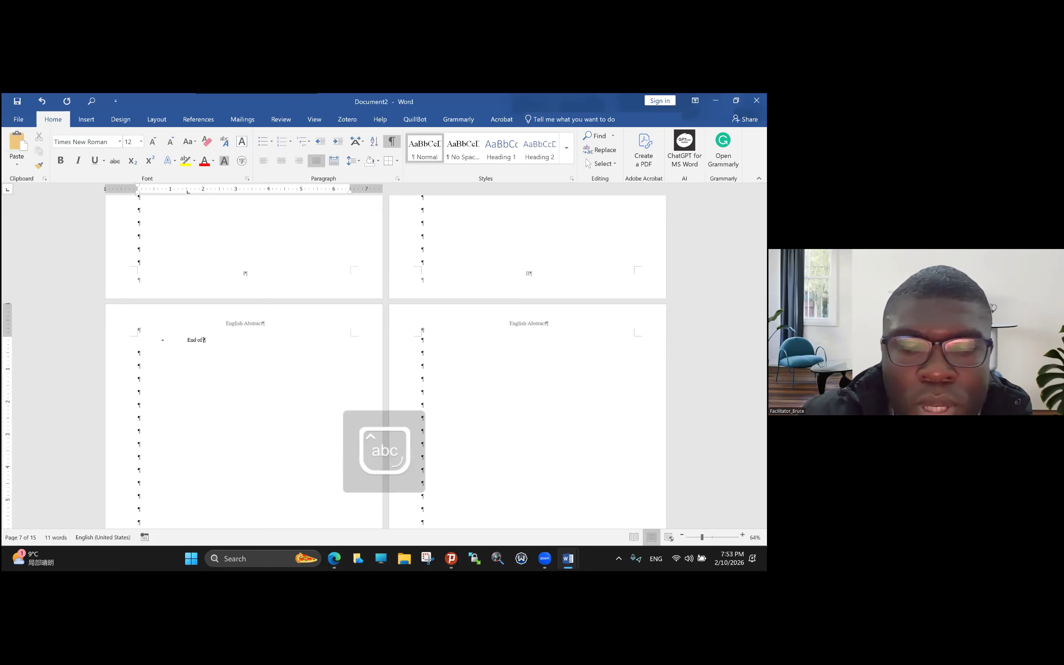
type(" eng")
key("BackSpace")
key("BackSpace")
key("BackSpace")
type("English")
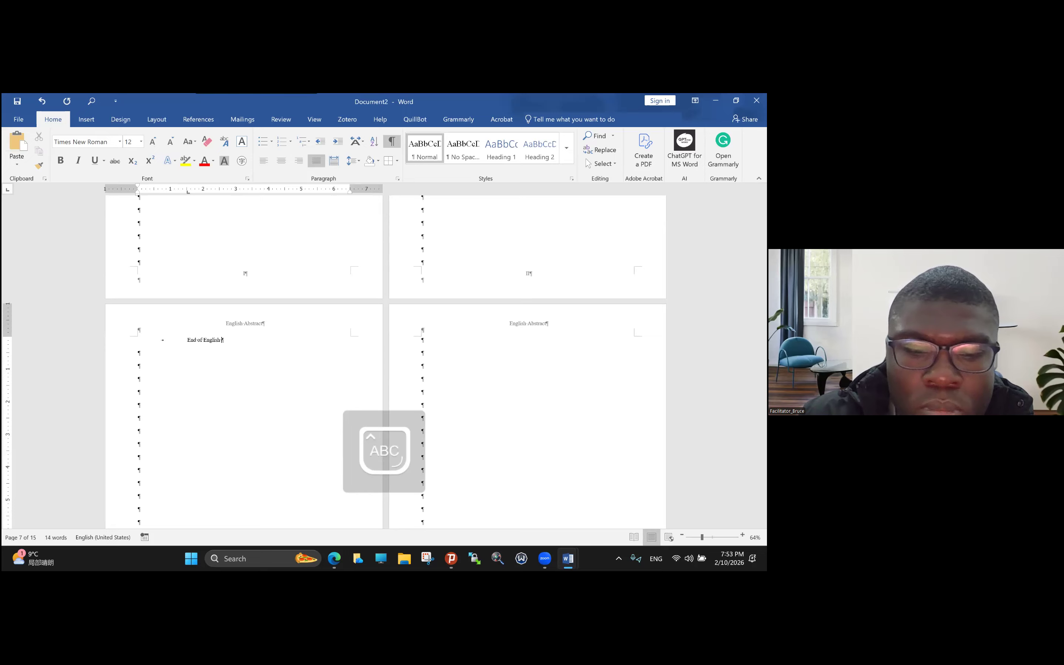
type(" Abstract")
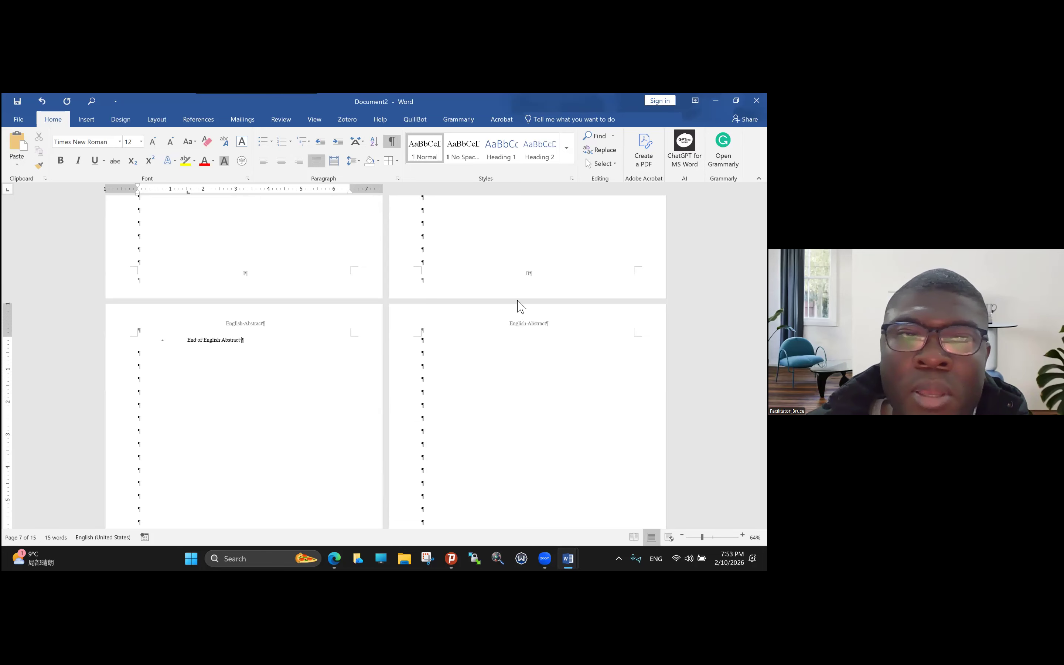
Try to delete the "English Abstract" header text on the page following the "End of English Abstract" line, and undo the deletion.
scroll(516, 300, "down", 5)
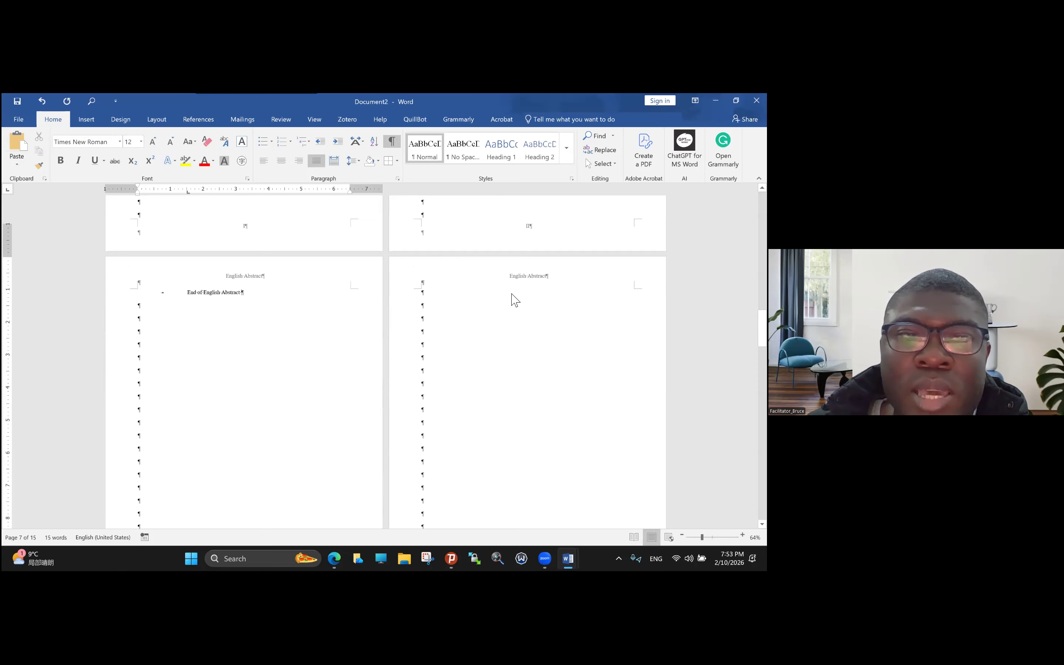
scroll(514, 299, "up", 3)
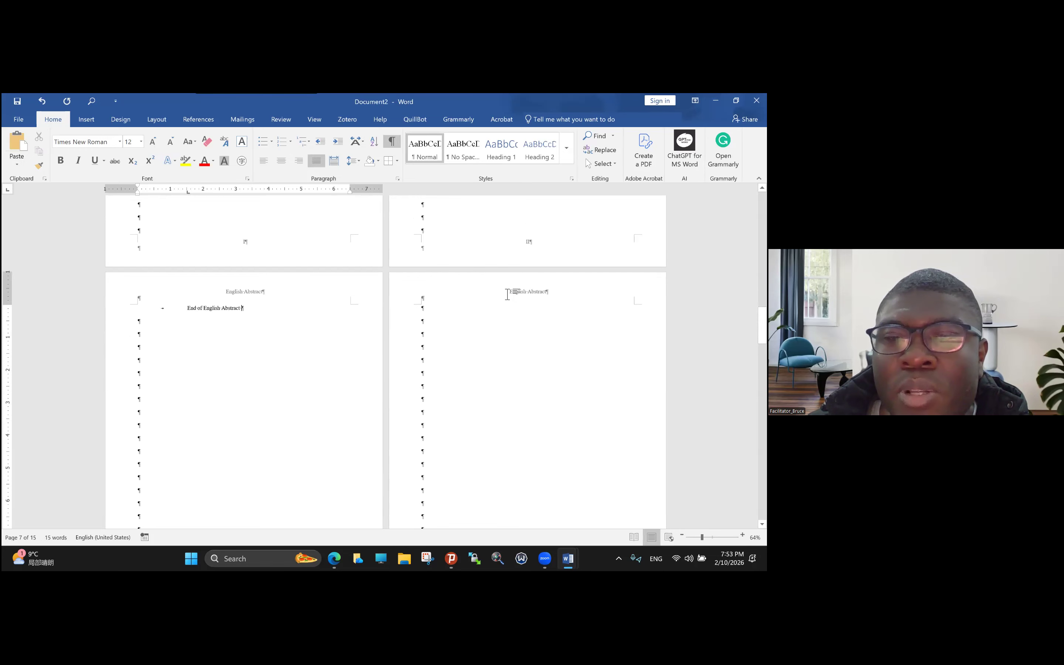
left_click(511, 295)
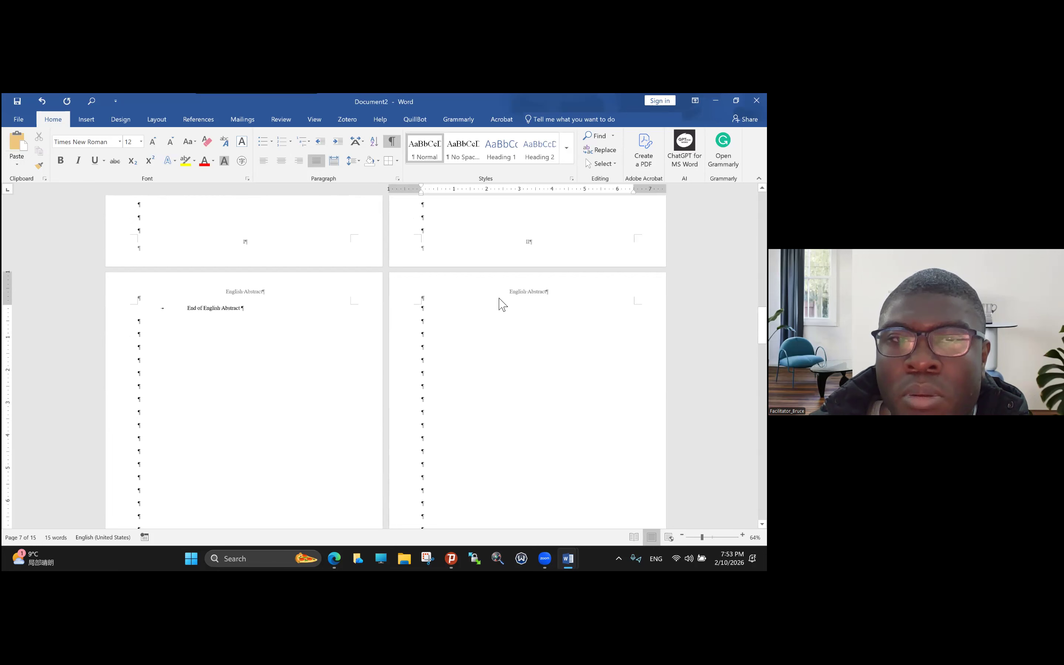
double_click(511, 295)
triple_click(512, 297)
right_click(513, 308)
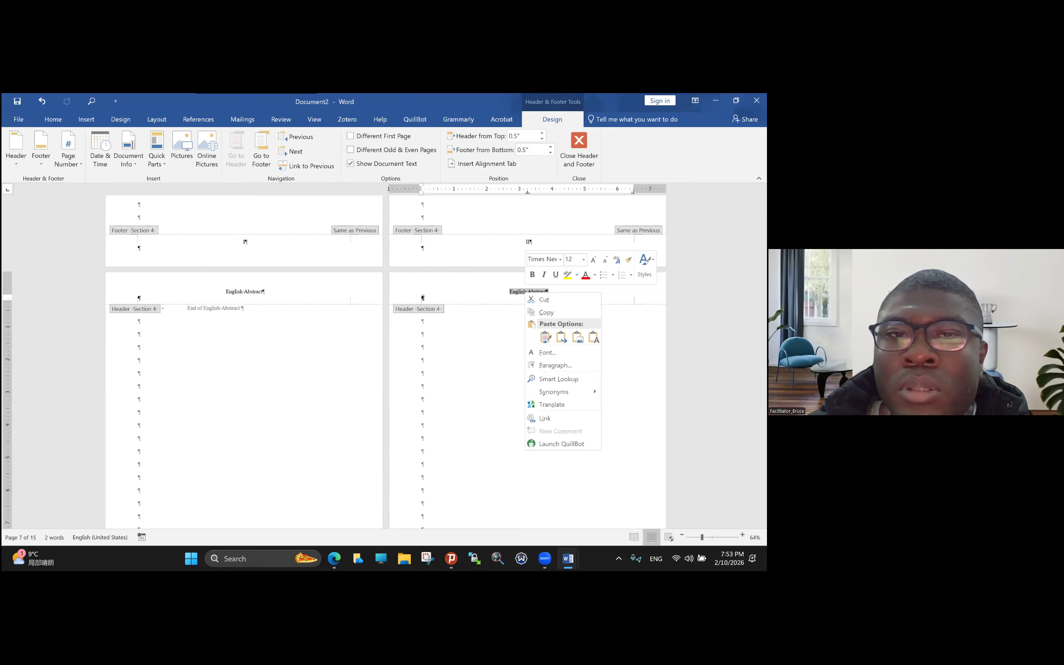
left_click(546, 312)
left_click(524, 311)
scroll(523, 311, "up", 1)
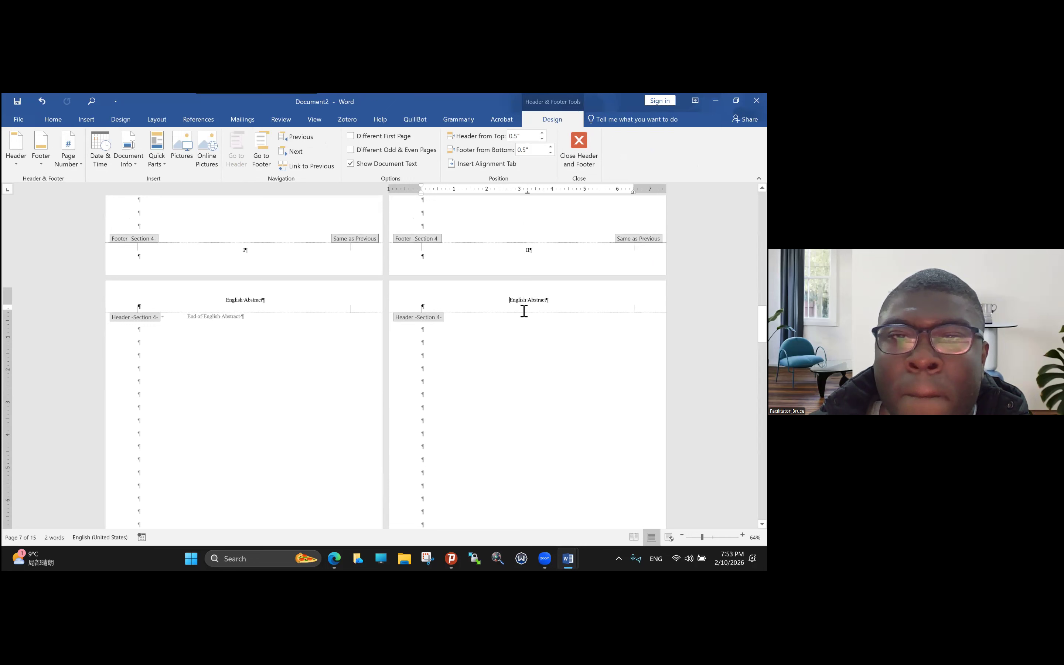
scroll(524, 311, "up", 1)
triple_click(522, 309)
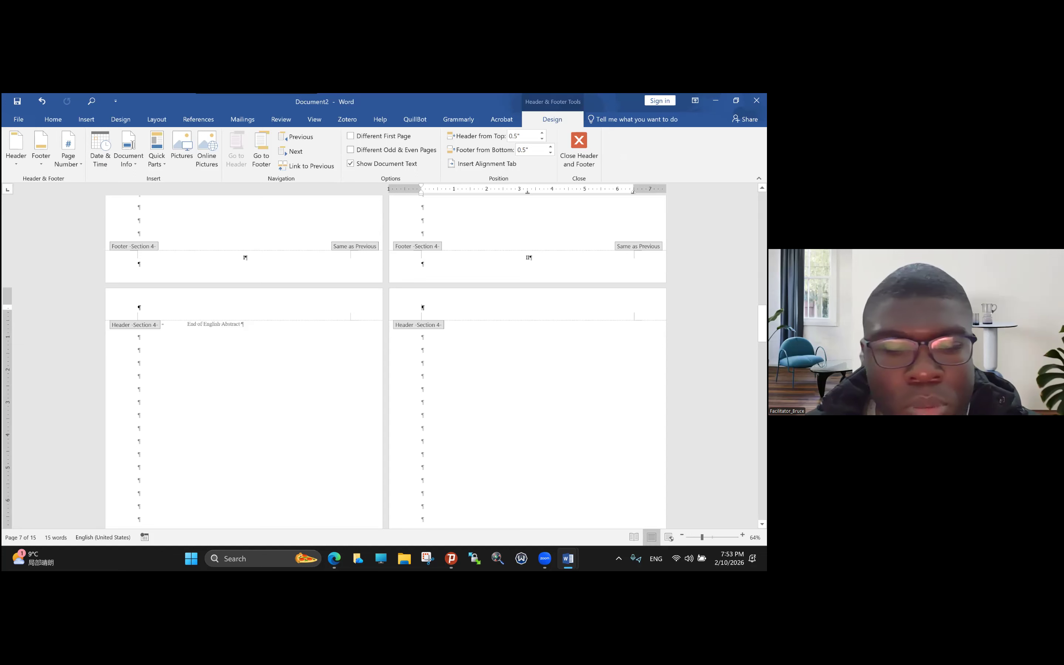
key("ctrl+z")
Examine the headers and page numbers where section 3 ends and section 4 begins.
scroll(521, 387, "up", 5)
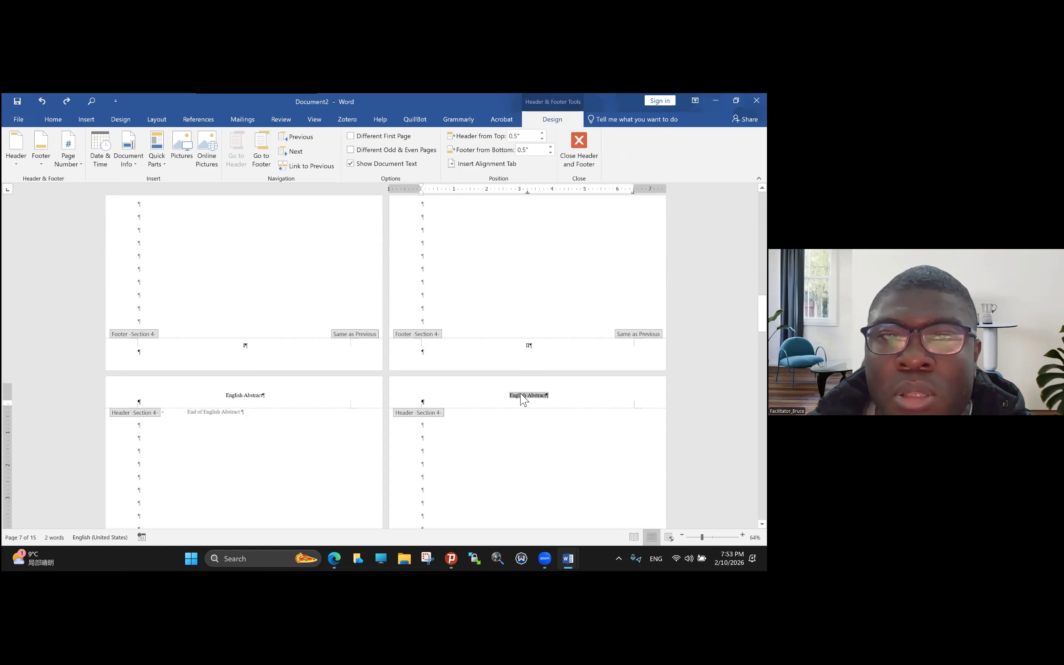
scroll(521, 388, "up", 5)
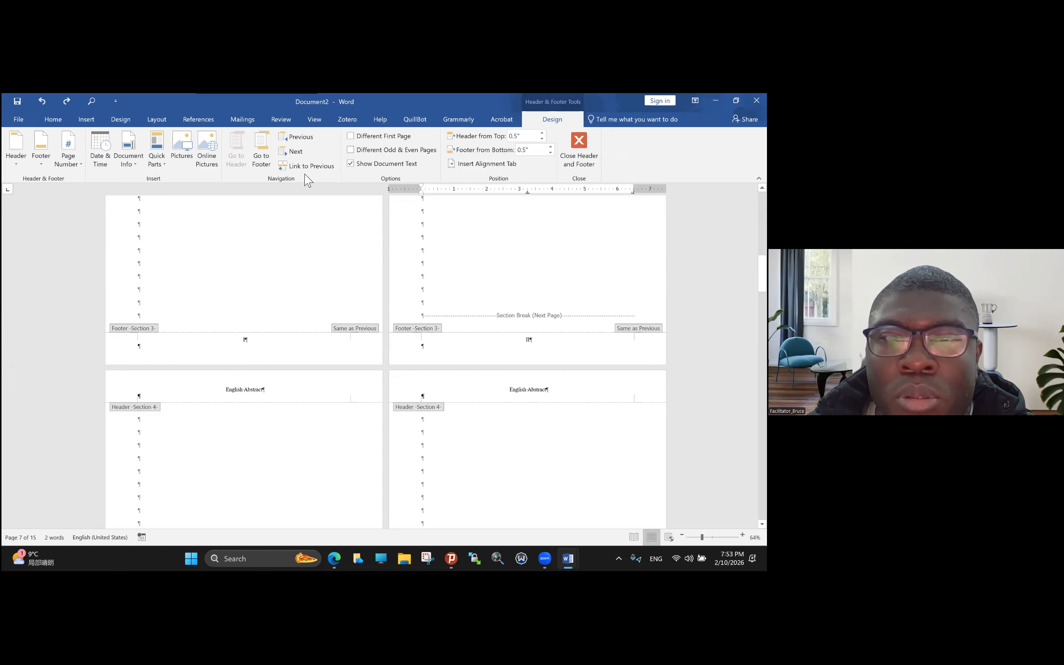
left_click_drag(548, 390, 358, 337)
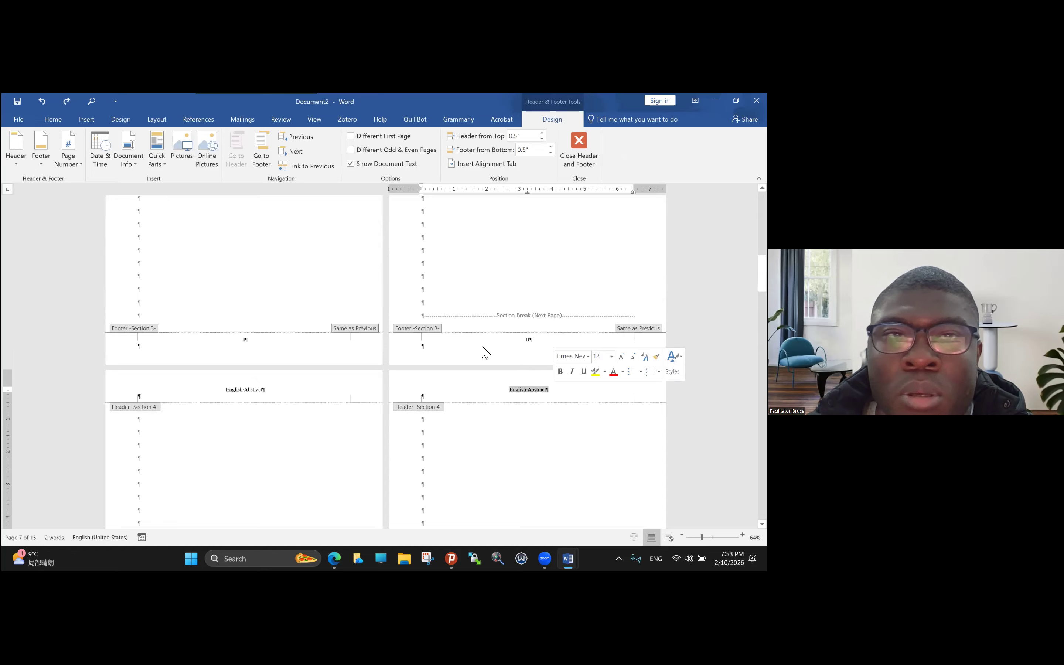
scroll(484, 347, "down", 1)
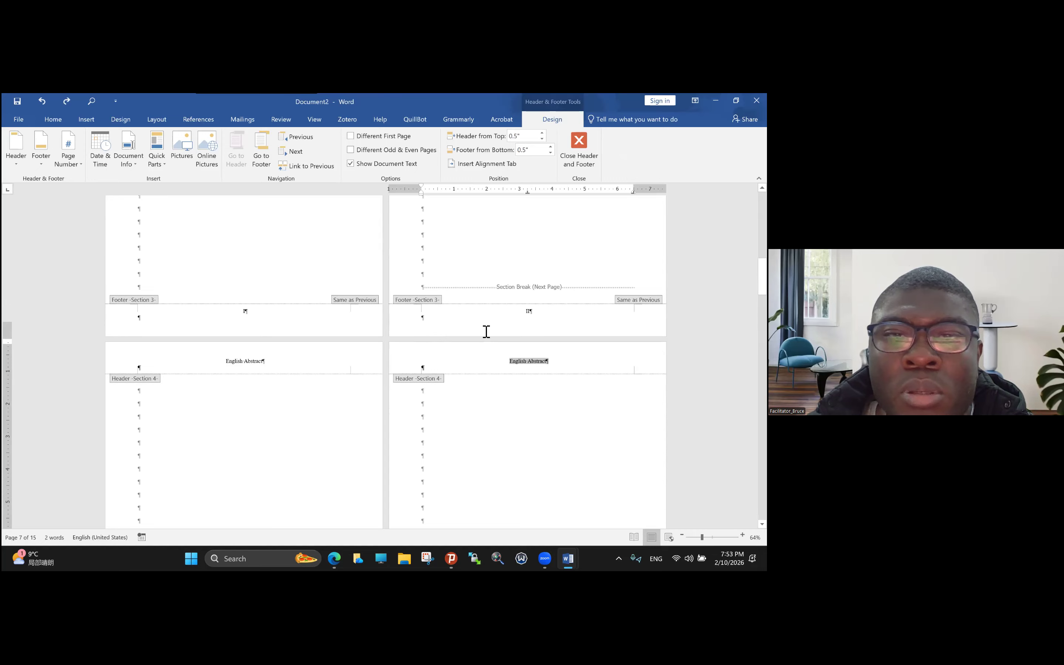
scroll(510, 331, "down", 5)
scroll(358, 367, "down", 15)
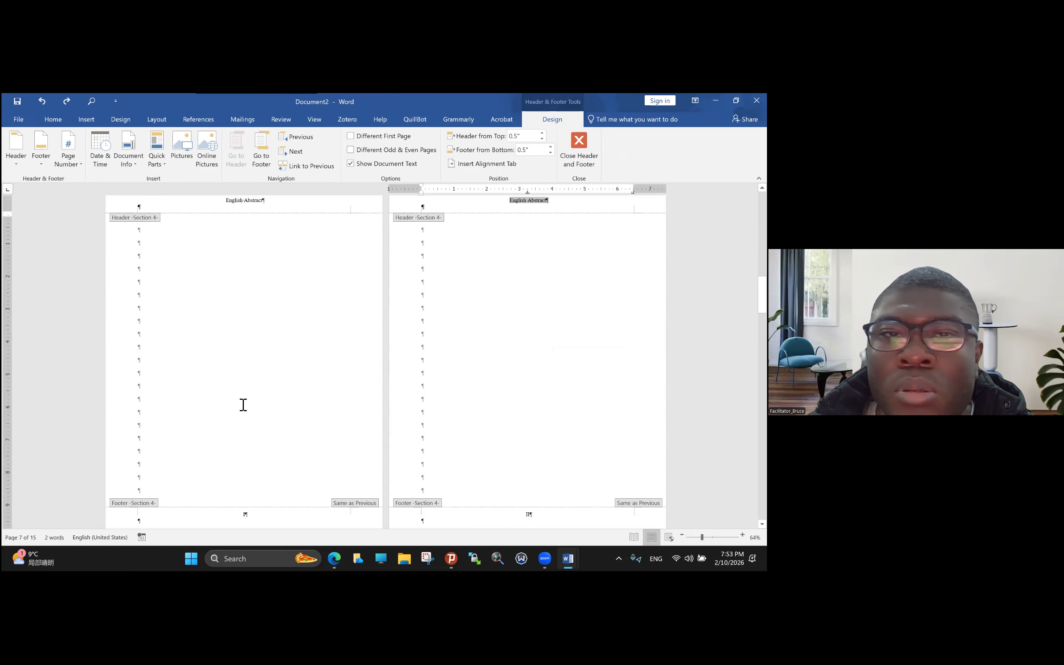
scroll(243, 405, "up", 6)
scroll(248, 402, "up", 1)
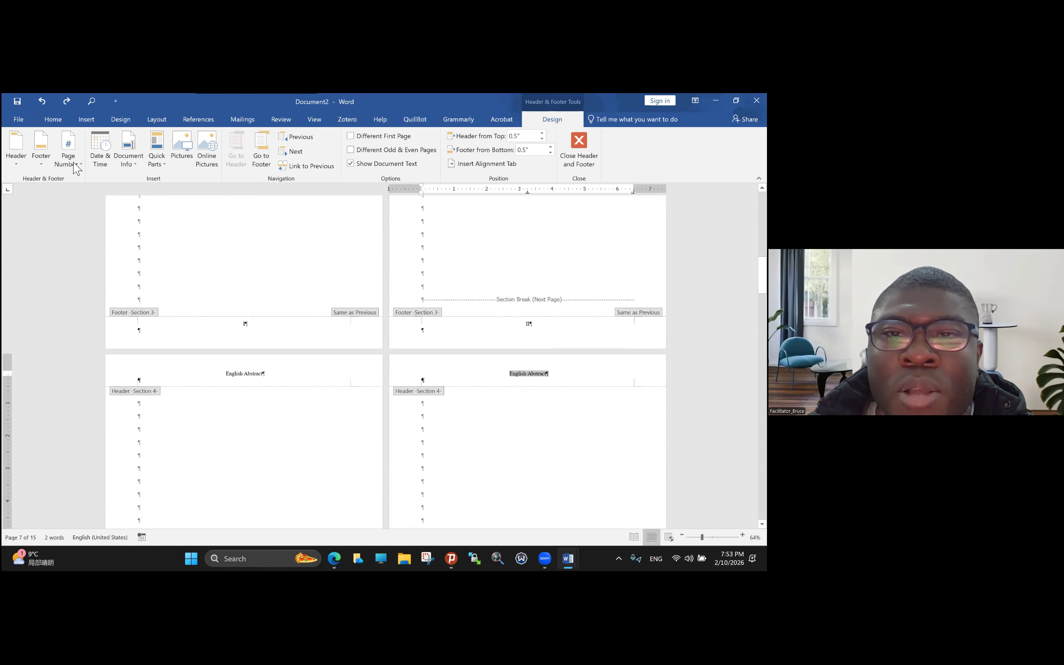
scroll(74, 162, "down", 4)
scroll(79, 184, "up", 1)
scroll(85, 220, "down", 10)
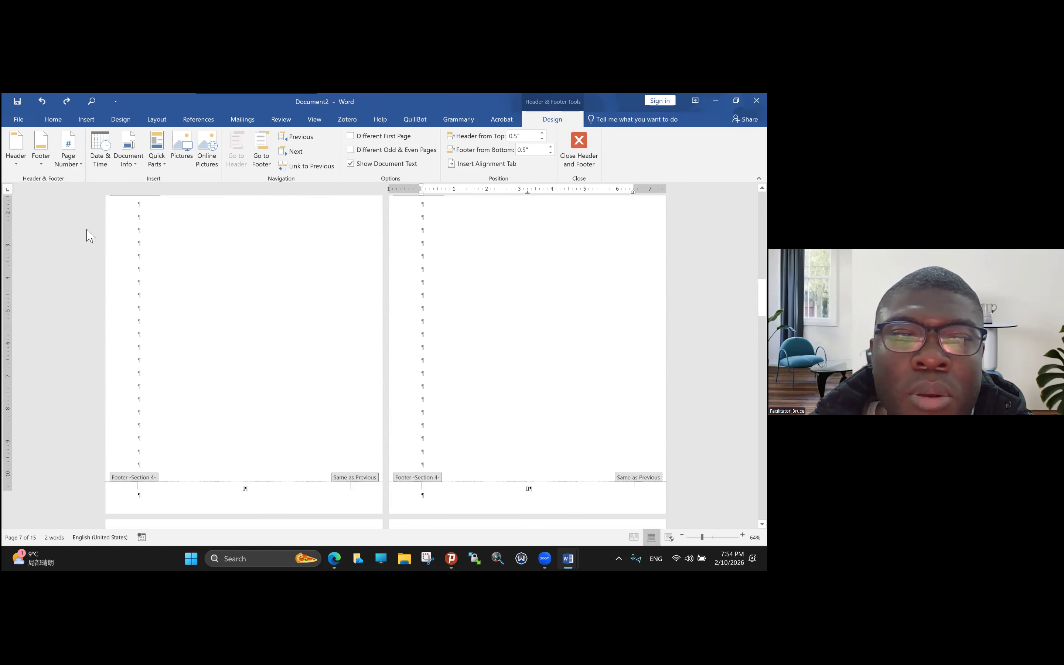
Make the page numbering of section 4 continue from the previous section, and return to the document body.
left_click(87, 229)
left_click(351, 365)
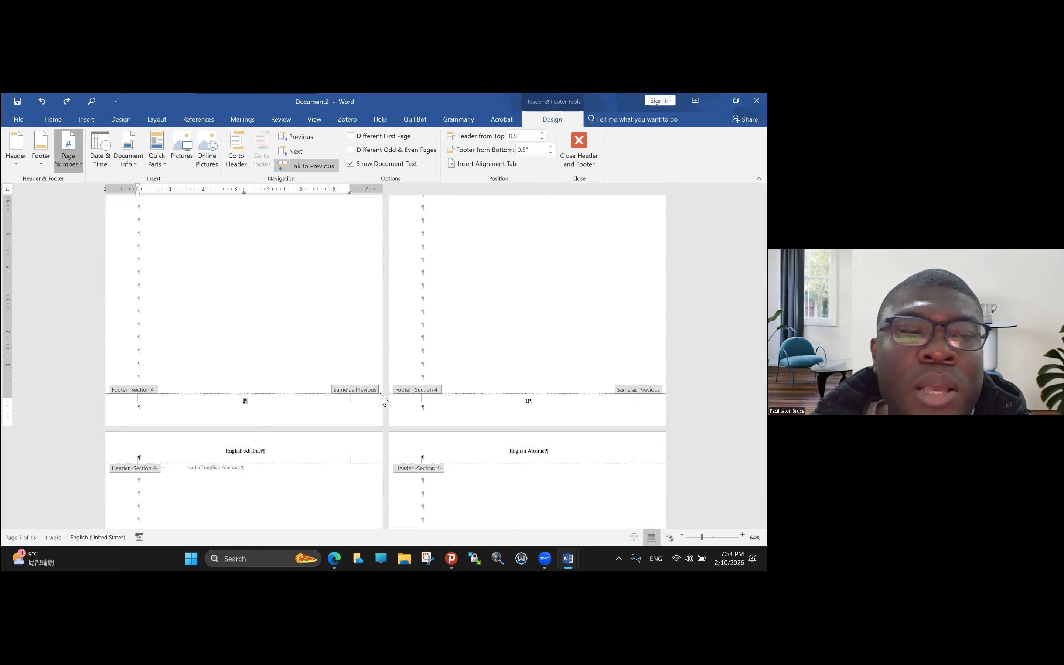
left_click(68, 152)
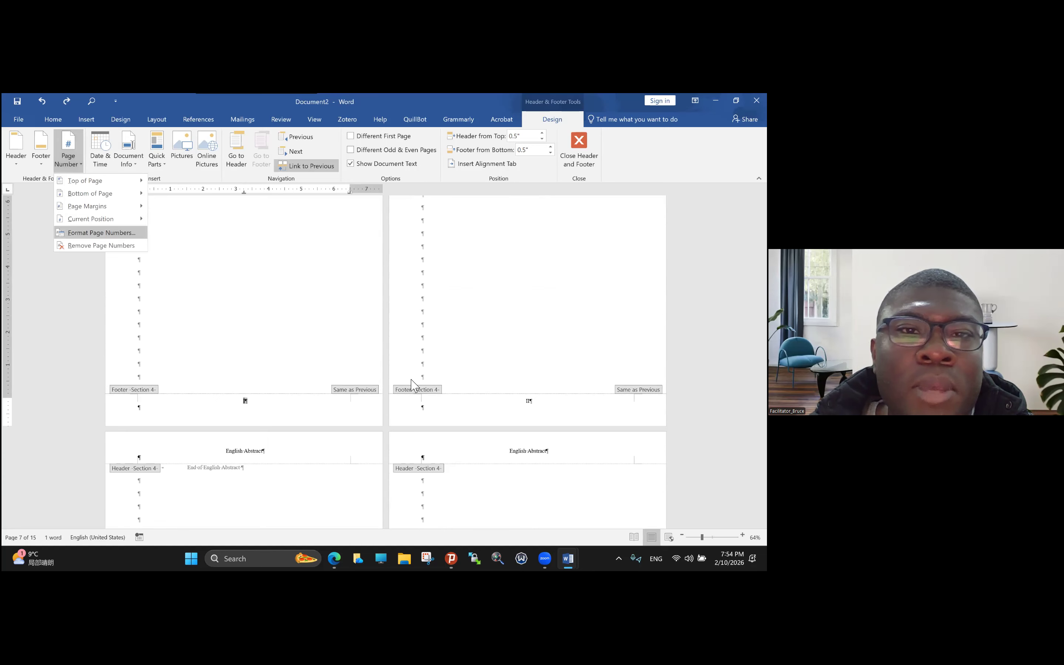
left_click(101, 232)
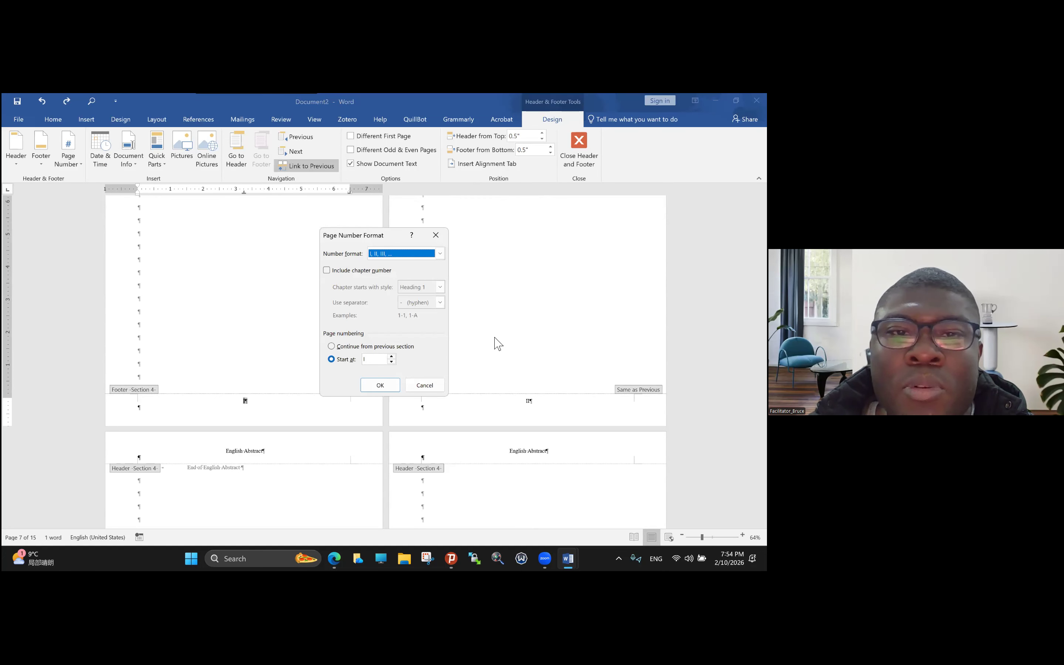
left_click(331, 346)
key("Return")
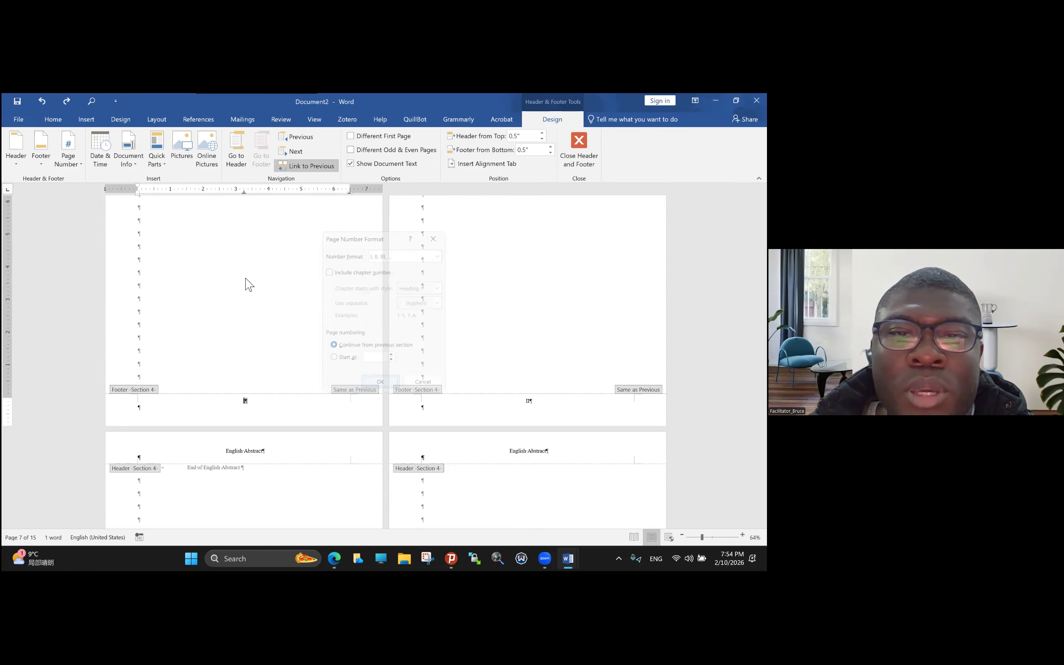
scroll(247, 282, "down", 5)
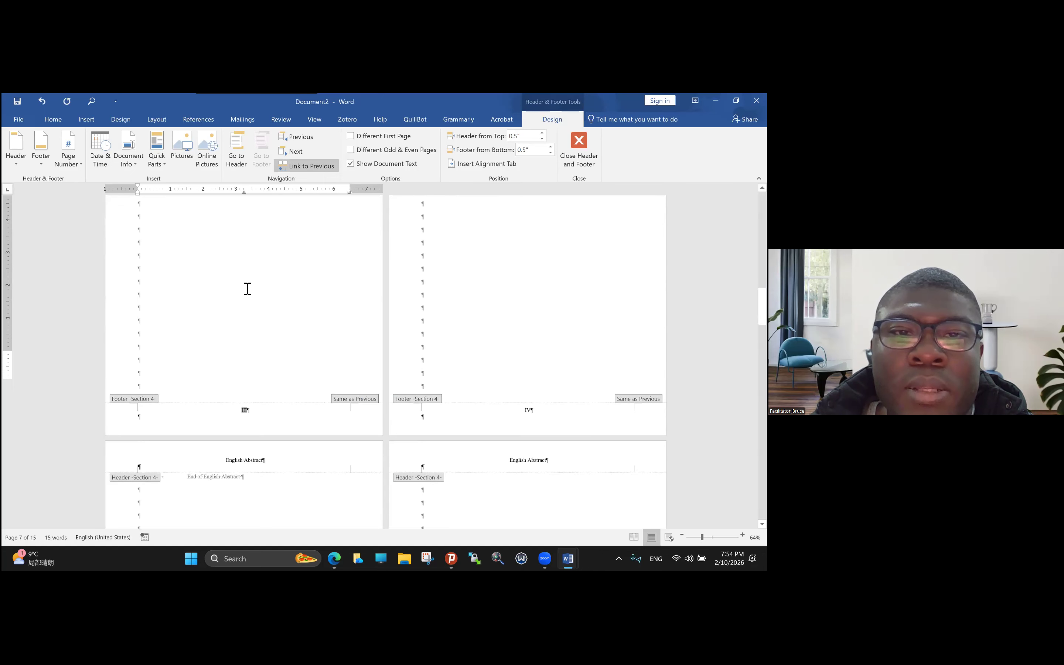
scroll(307, 280, "down", 3)
scroll(395, 277, "up", 1)
left_click(521, 259)
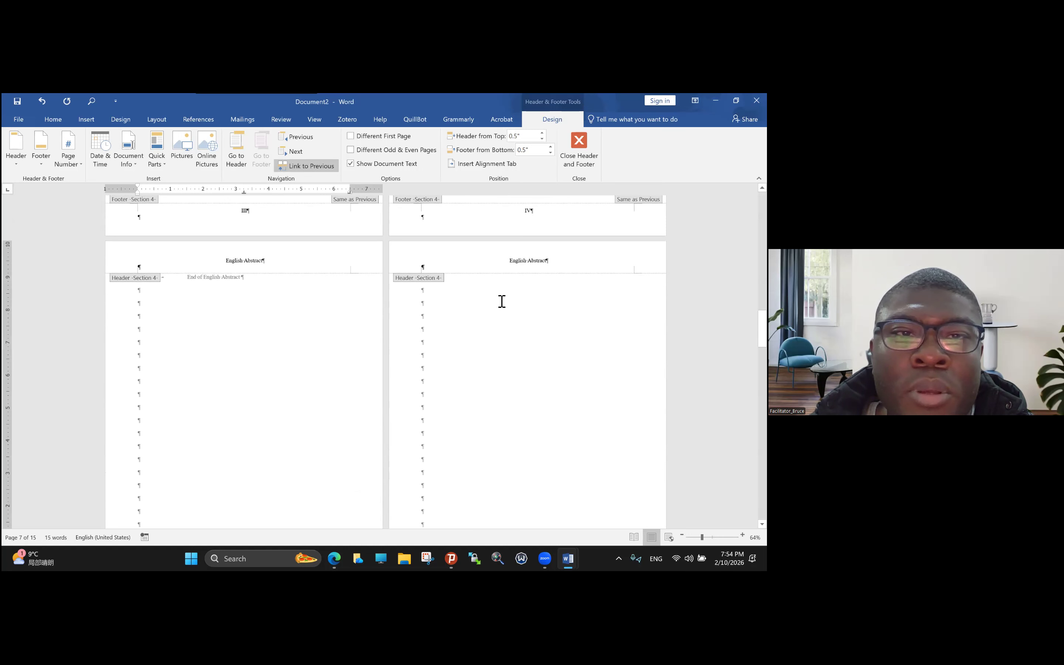
double_click(502, 301)
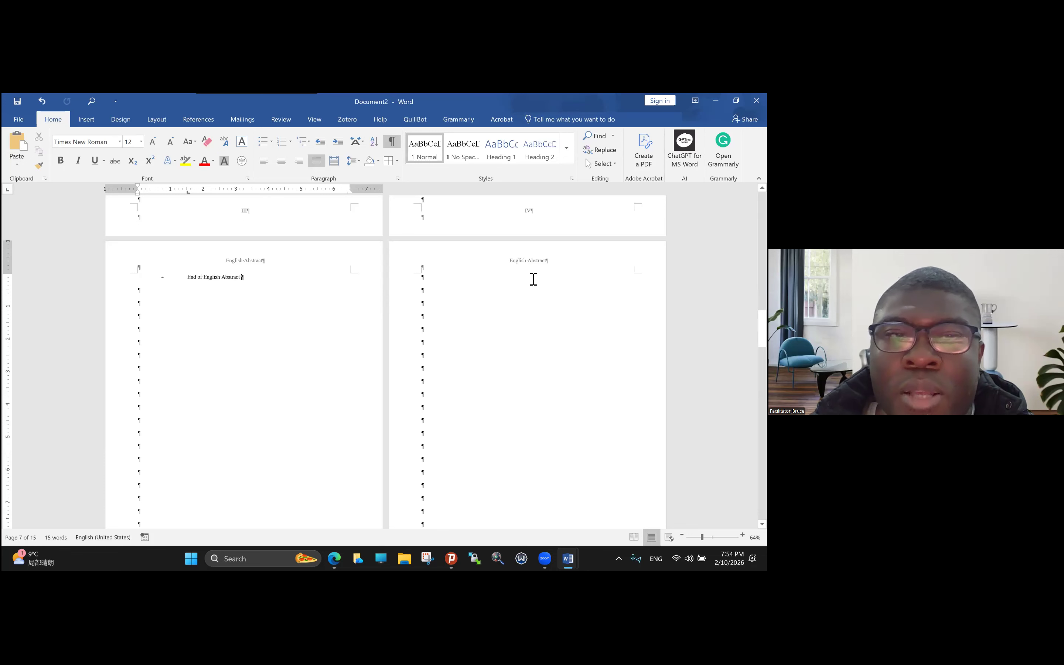
Delete the "English Abstract" header text on the page following the "End of English Abstract" line.
scroll(532, 283, "down", 2)
scroll(534, 285, "up", 3)
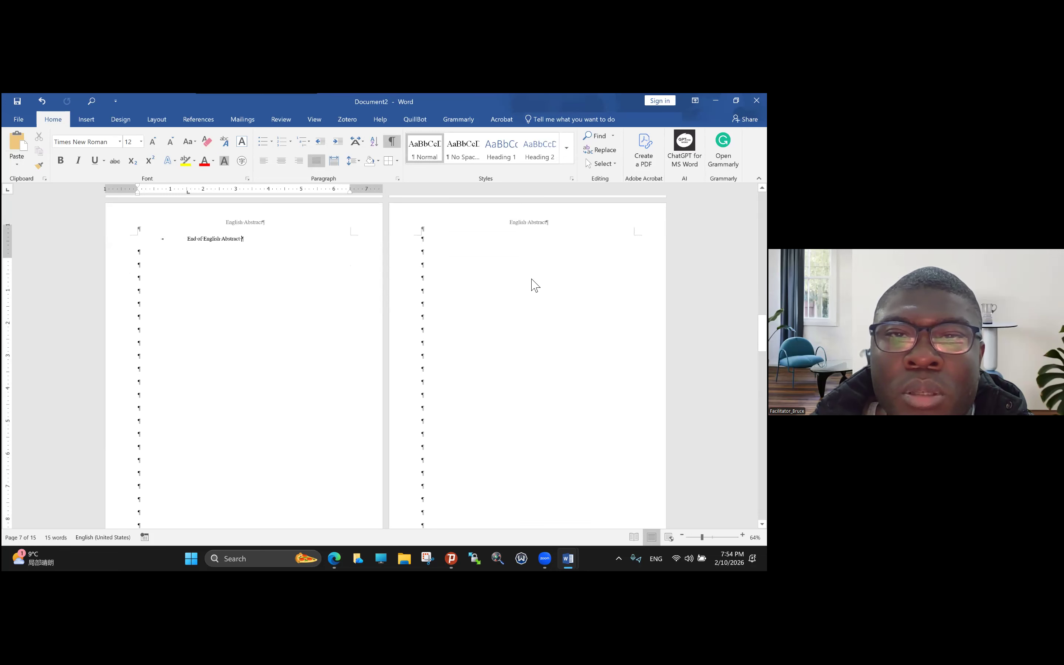
left_click(532, 276)
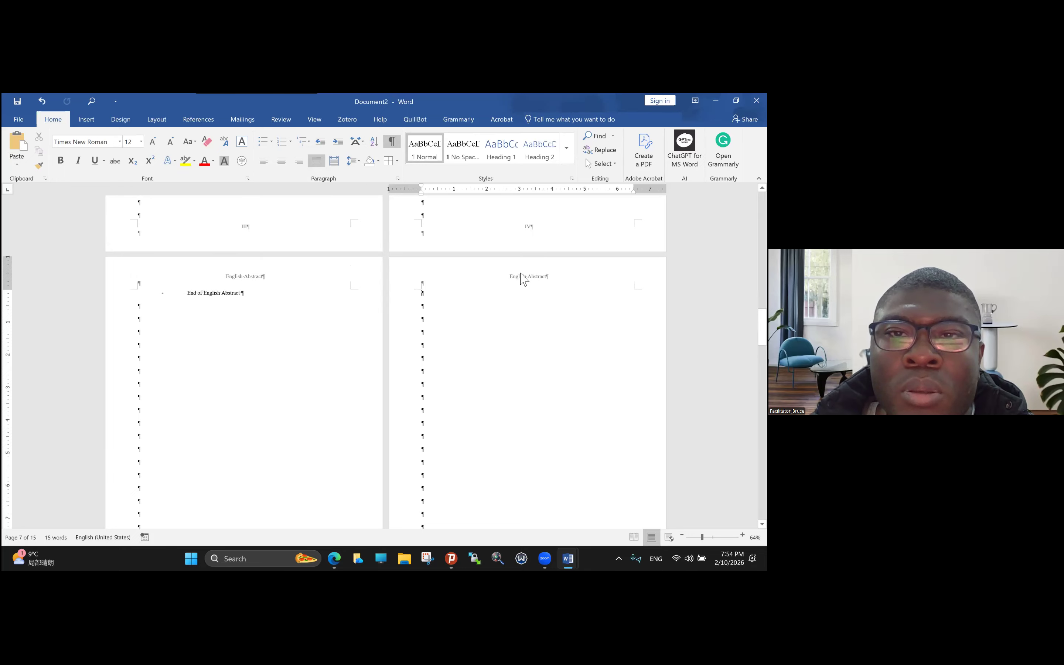
double_click(534, 277)
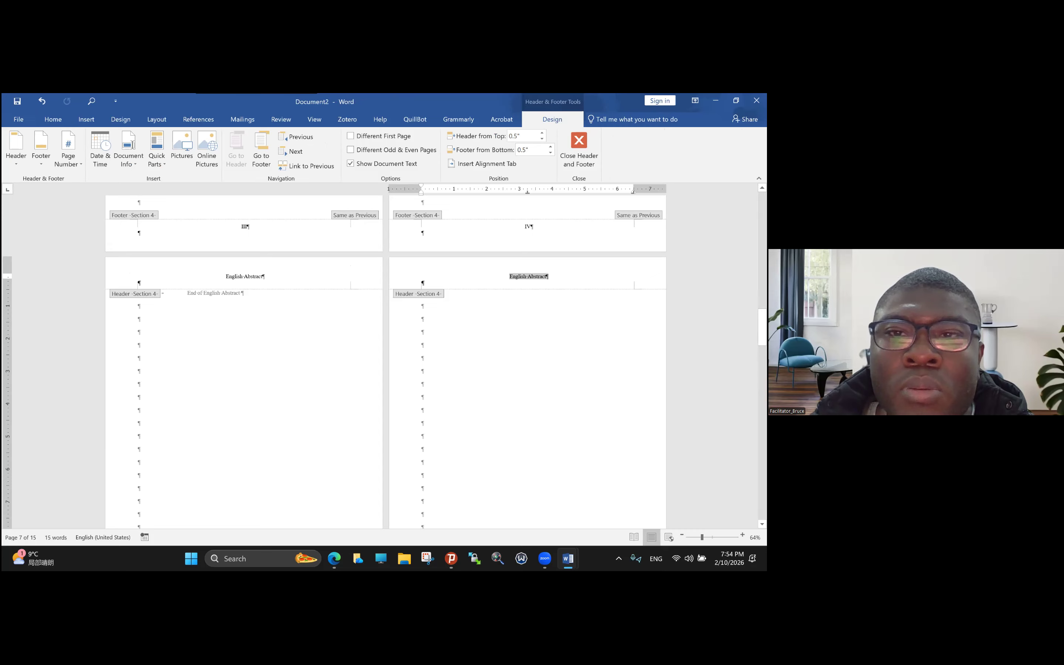
right_click(532, 277)
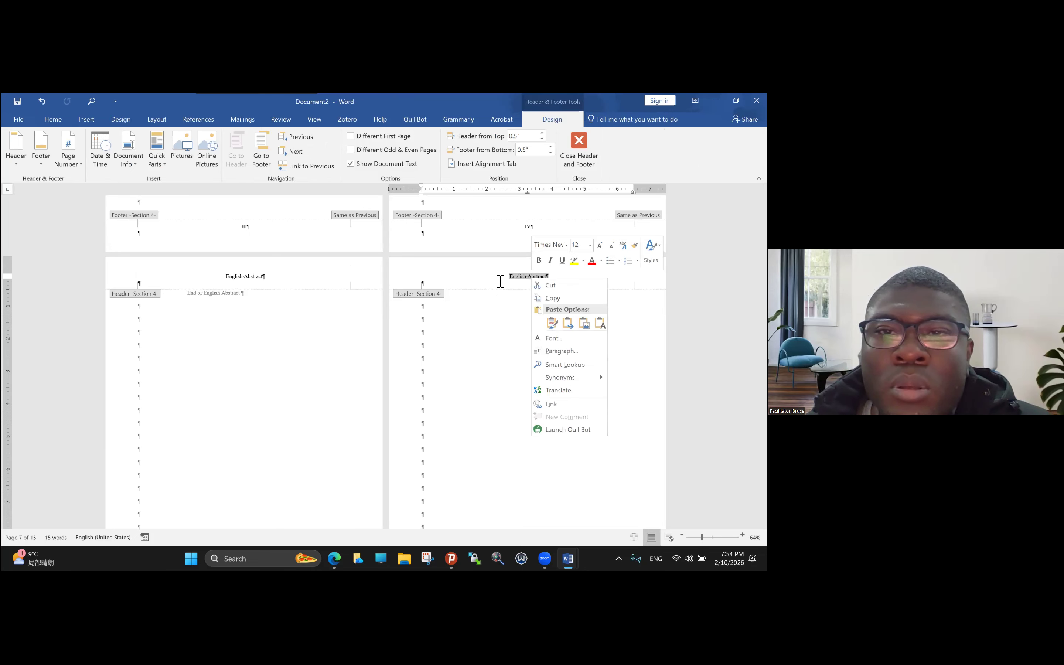
key("Escape")
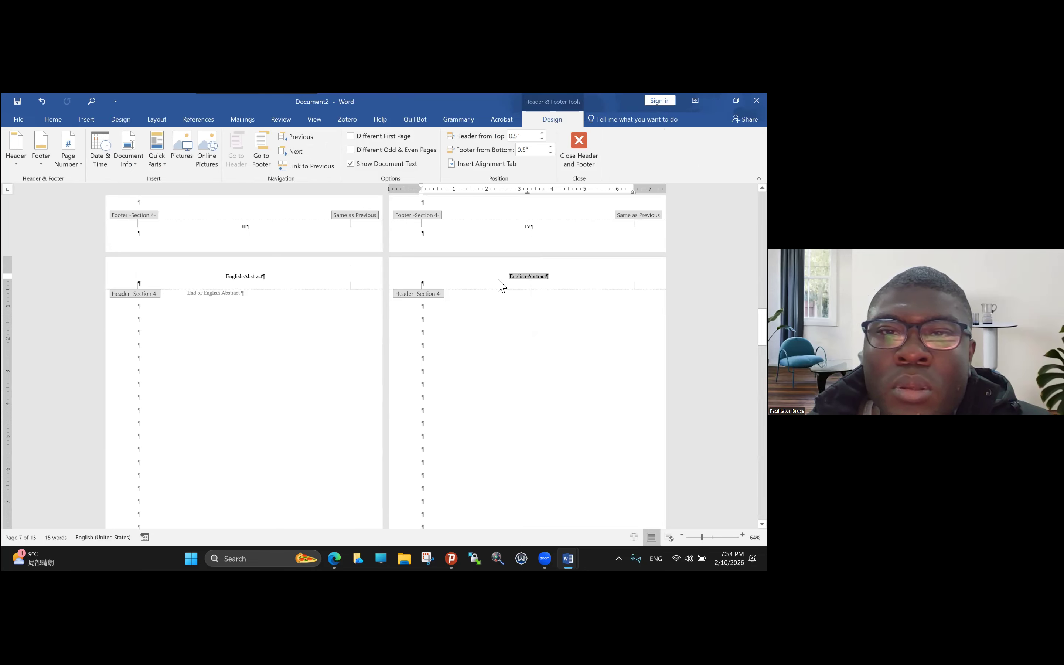
Compare the headers of sections 3 and 4, and undo the removal of the section 4 header text.
scroll(502, 286, "up", 5)
scroll(501, 286, "up", 8)
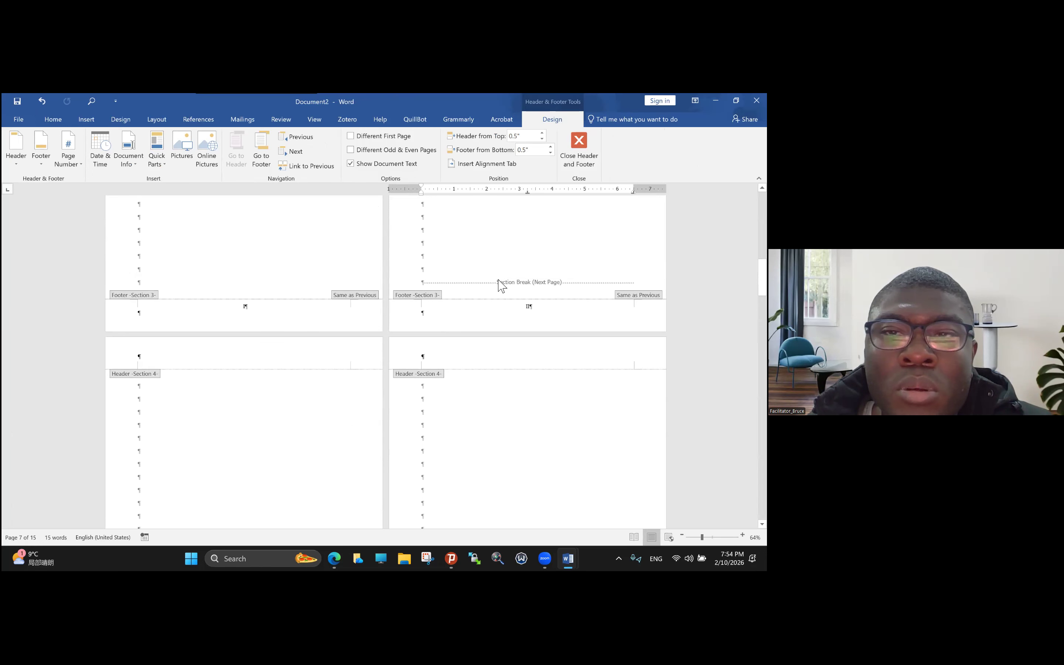
scroll(502, 286, "up", 1)
scroll(502, 286, "up", 2)
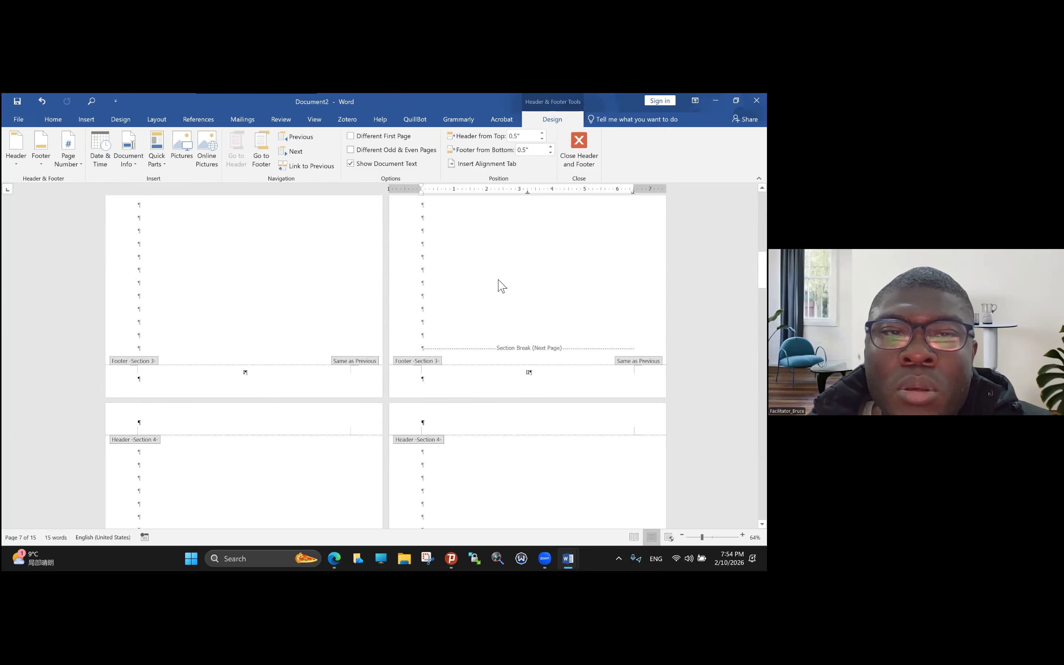
scroll(224, 415, "up", 8)
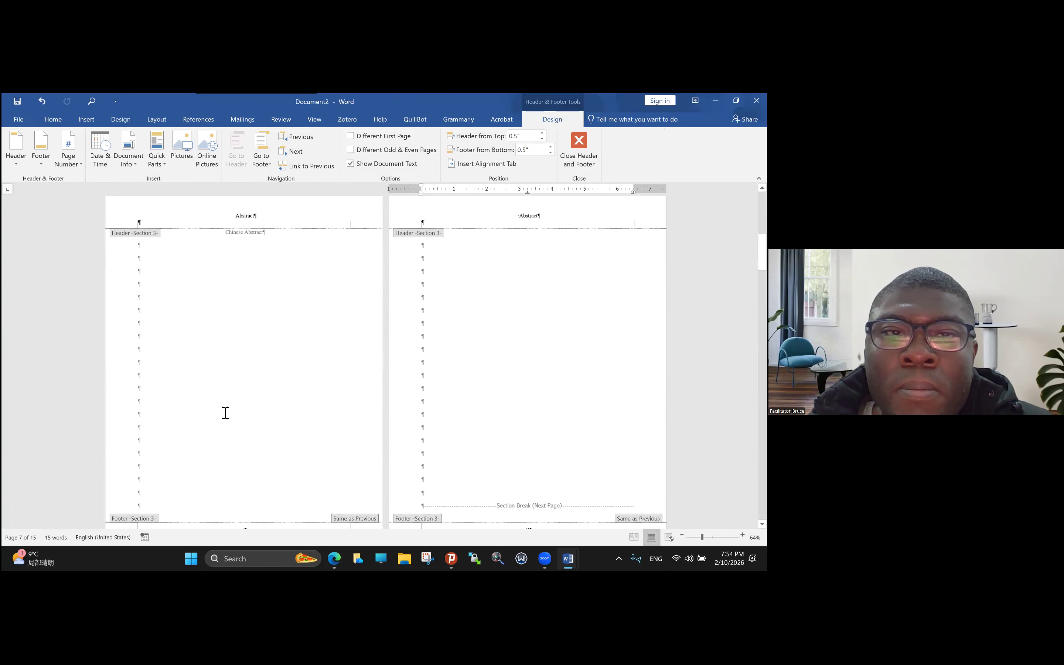
scroll(228, 414, "up", 3)
scroll(240, 413, "down", 10)
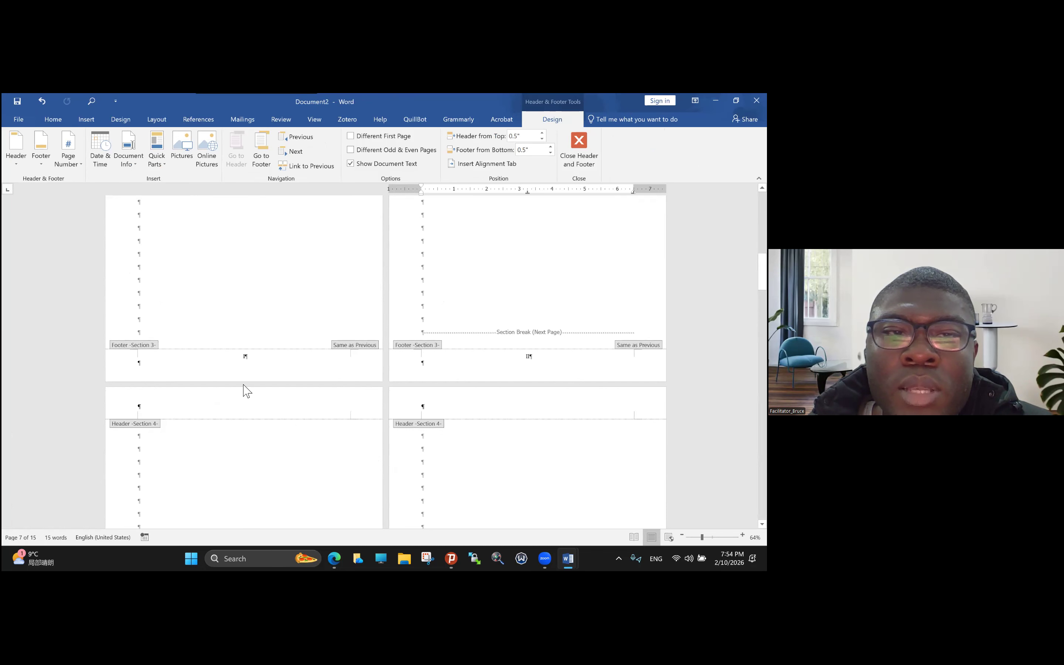
left_click(229, 357)
key("ctrl+z")
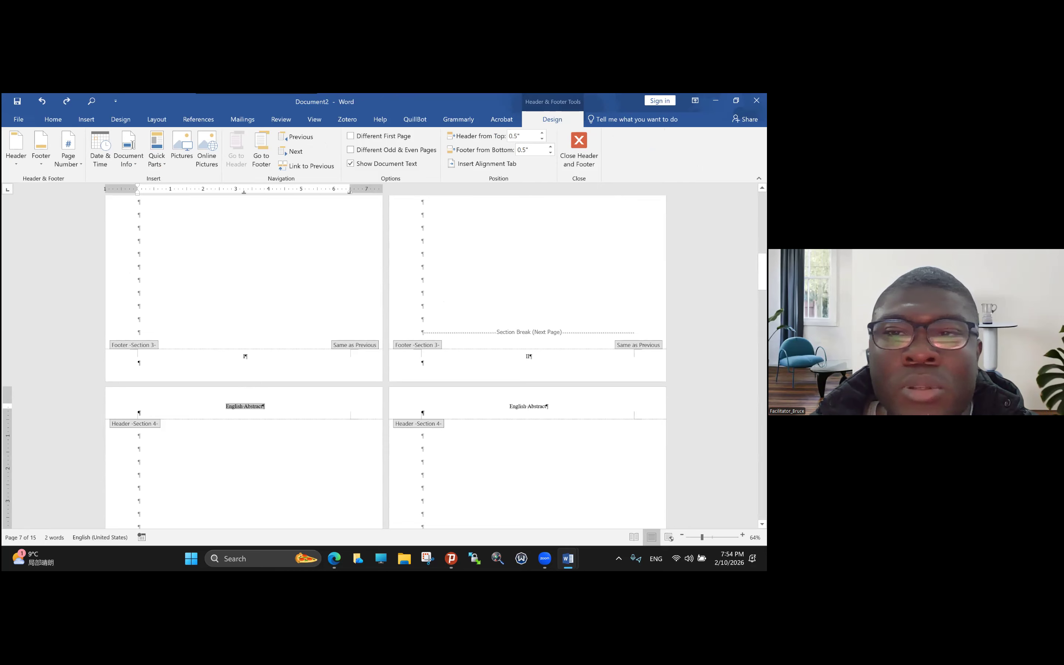
Try to link the section 4 header to the previous section's header, accepting its replacement, and undo the change.
scroll(386, 360, "down", 1)
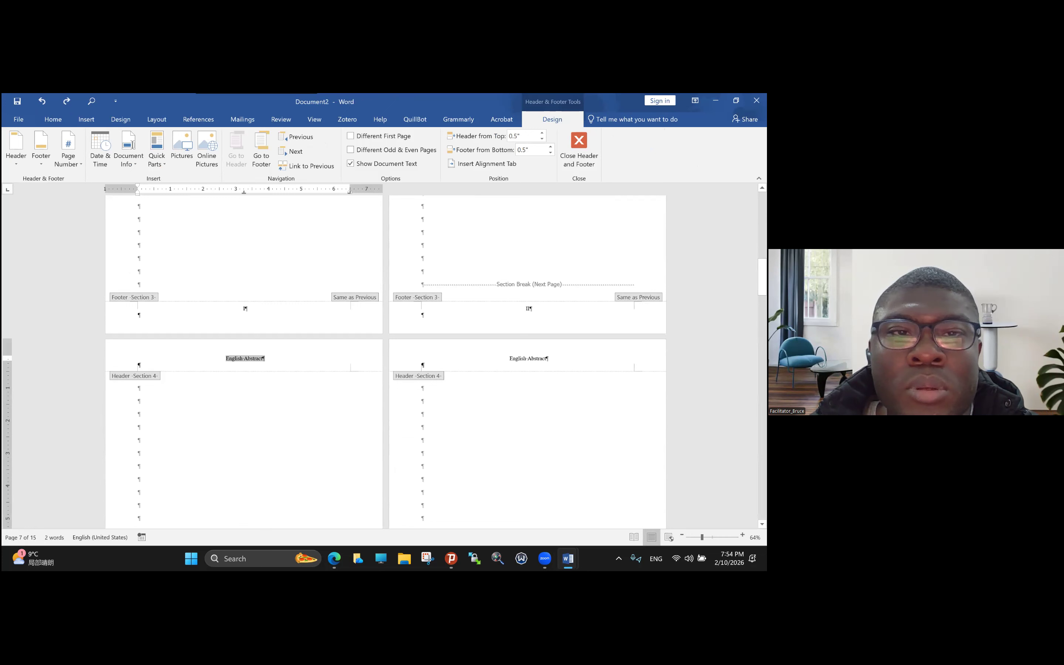
left_click(527, 357)
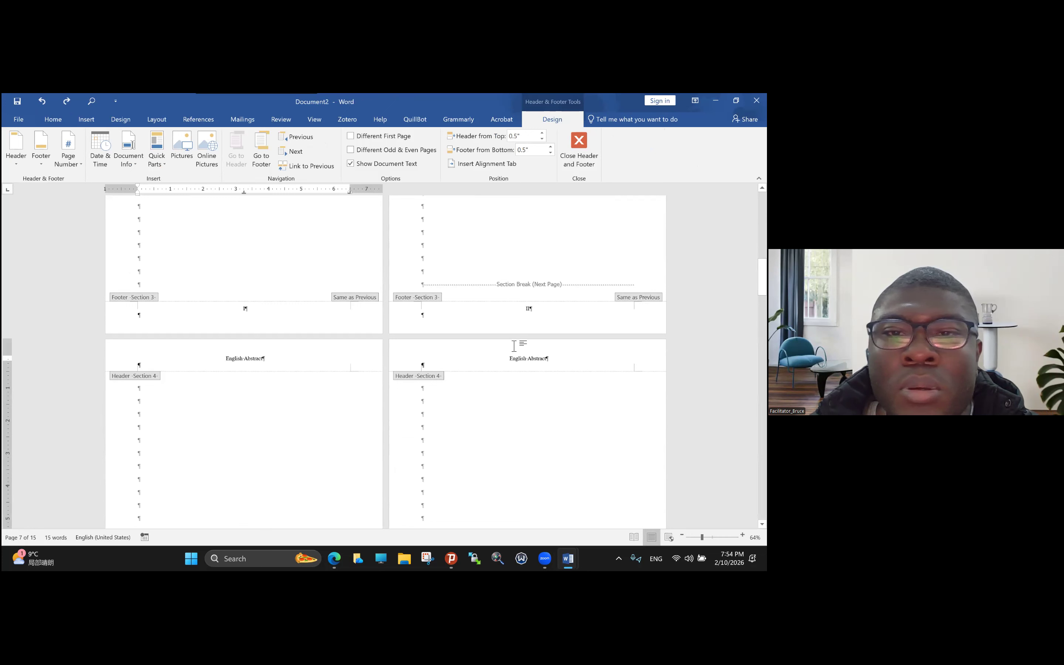
scroll(513, 342, "down", 4)
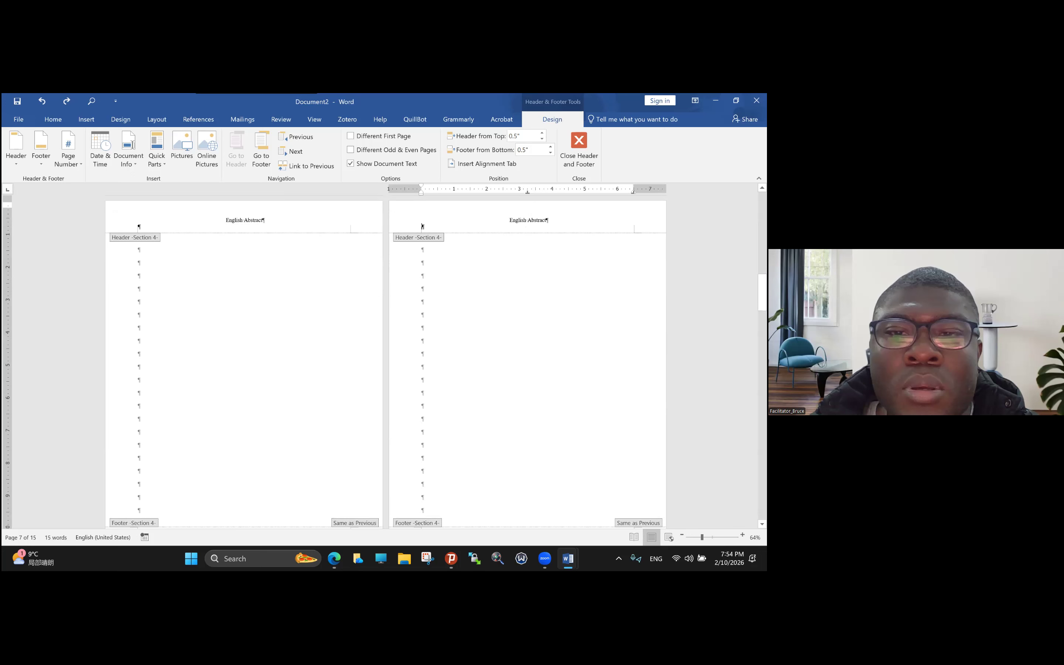
scroll(522, 347, "down", 5)
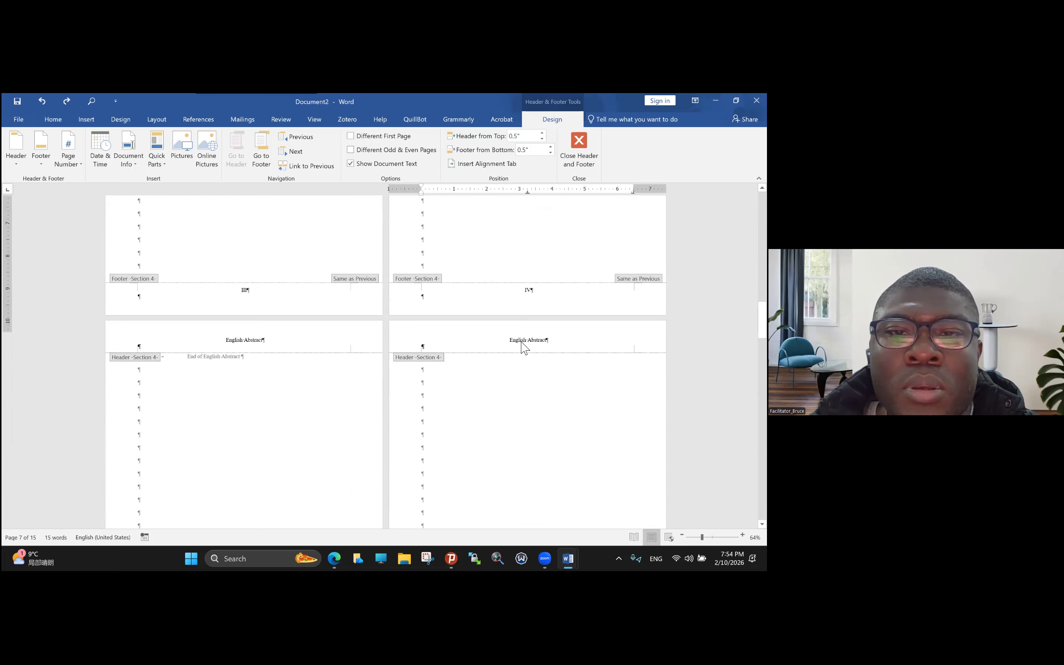
left_click(416, 350)
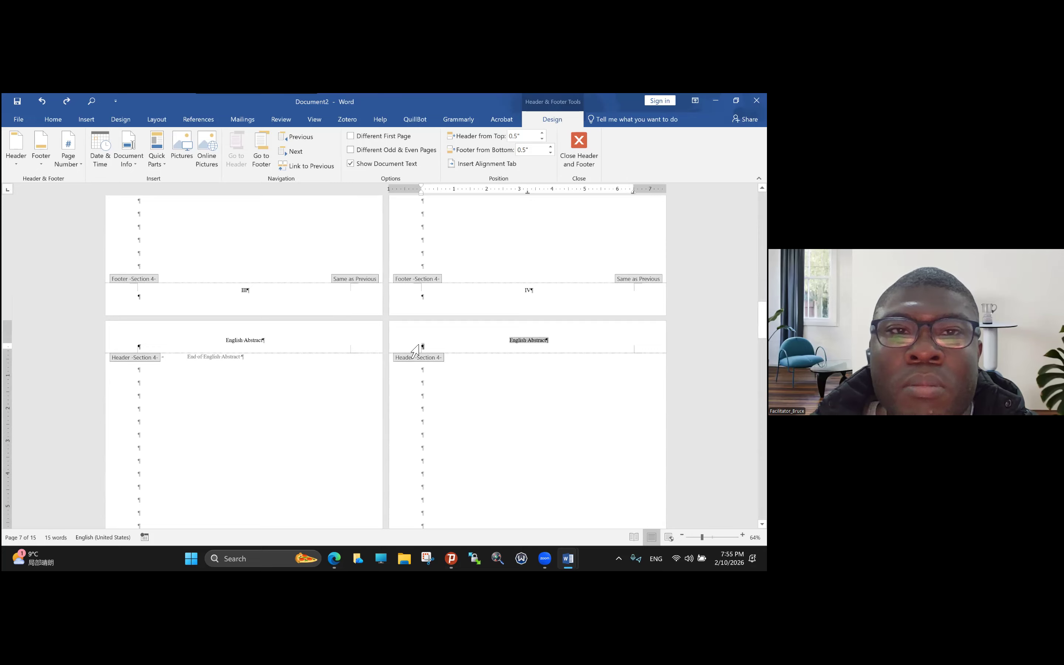
key("shift+F10")
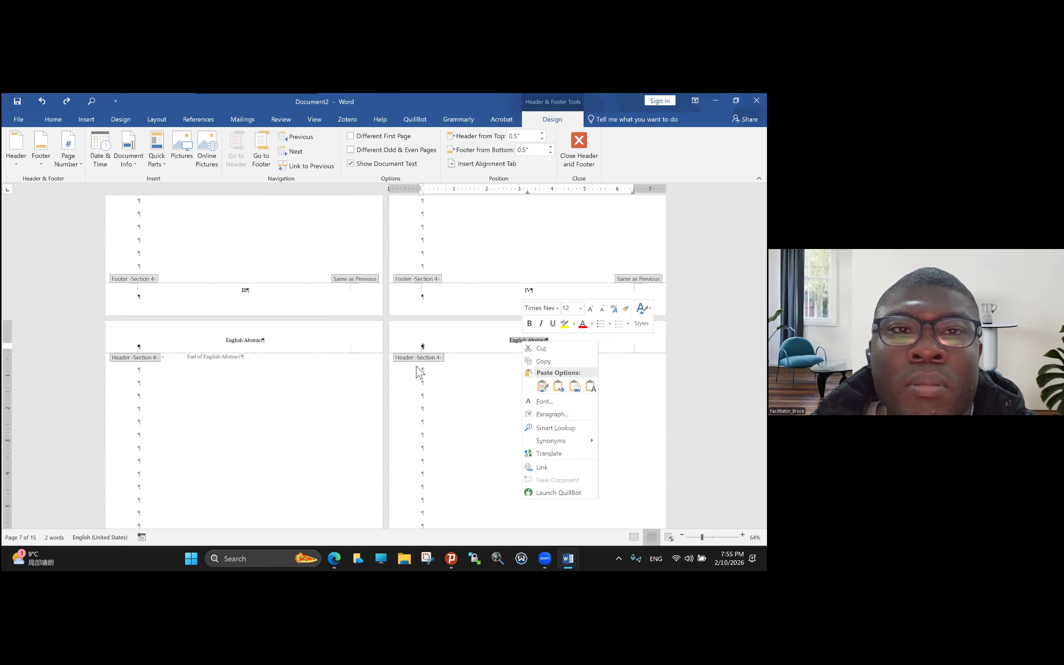
key("alt+shift+r")
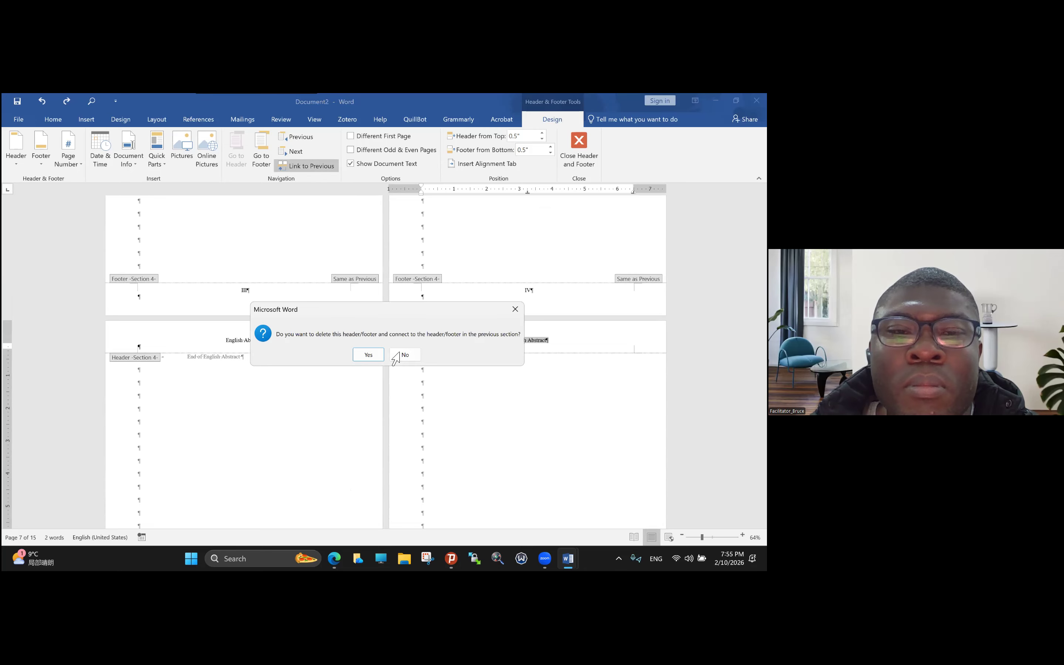
key("Return")
key("ctrl+z")
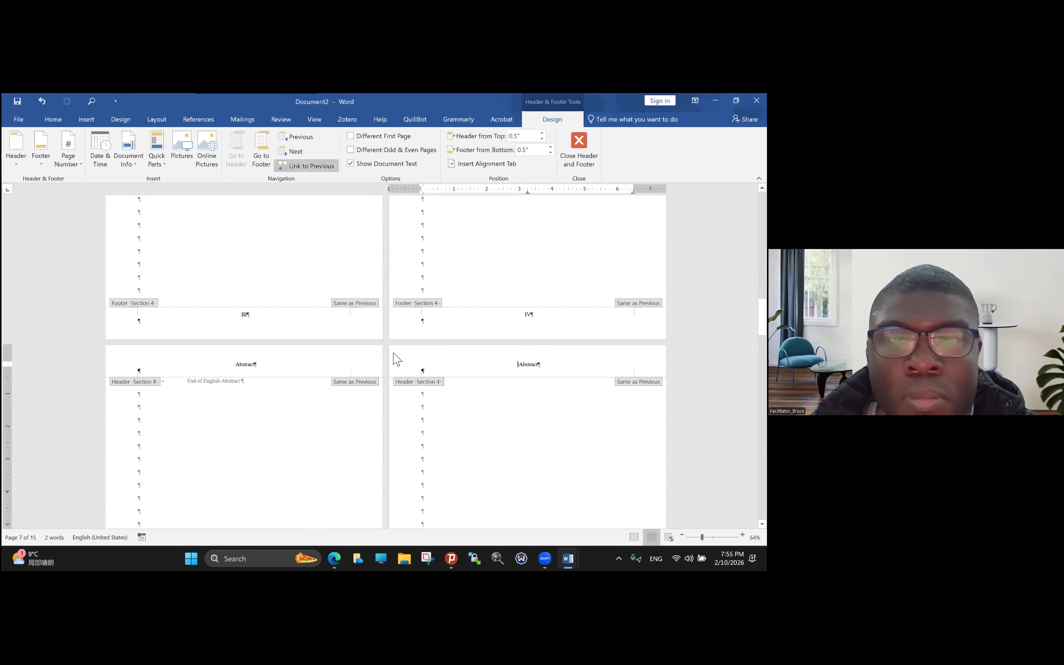
Examine the headers and page numbers on the pages following the "End of English Abstract" line.
scroll(397, 358, "down", 4)
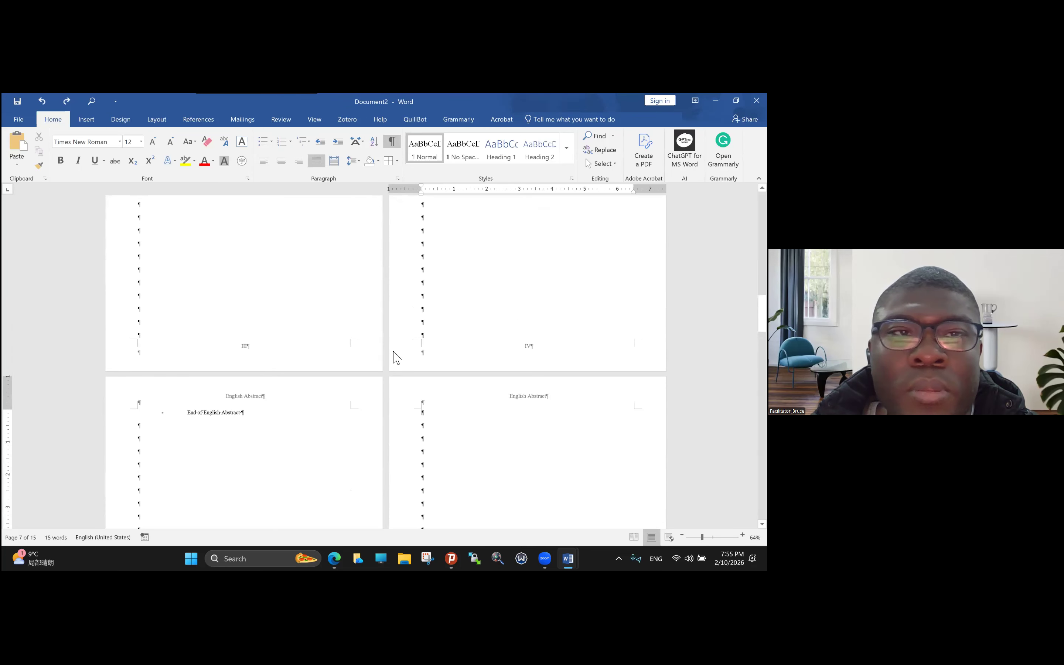
scroll(397, 358, "down", 10)
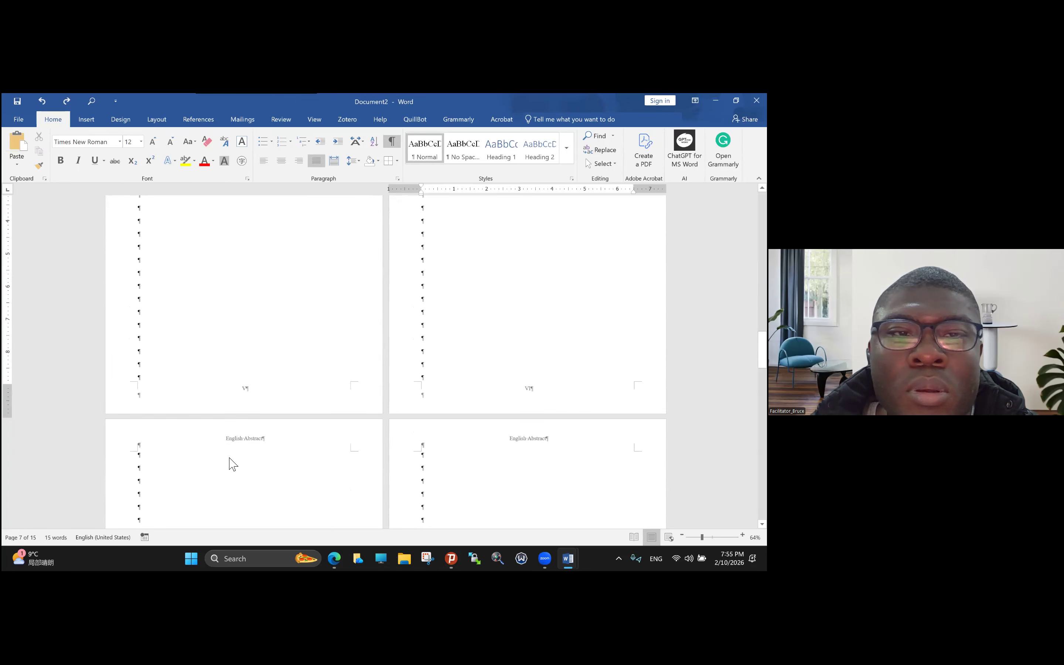
scroll(231, 464, "up", 10)
scroll(231, 464, "down", 5)
scroll(385, 361, "down", 1)
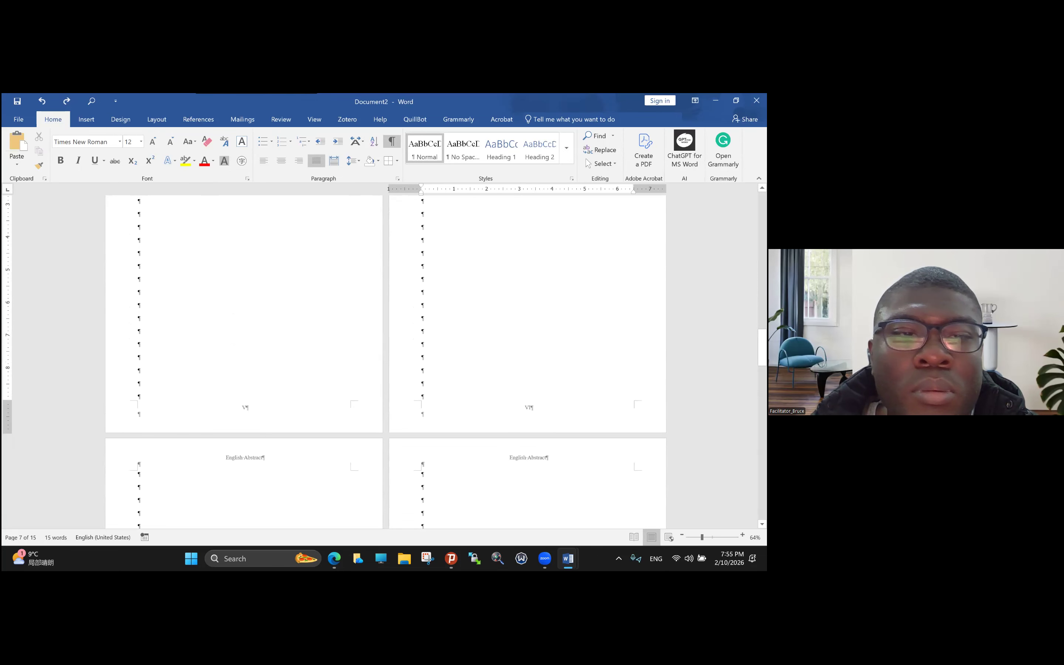
Examine the headers and page numbers from the title page through section 4, up to the "End of English Abstract" line.
triple_click(239, 457)
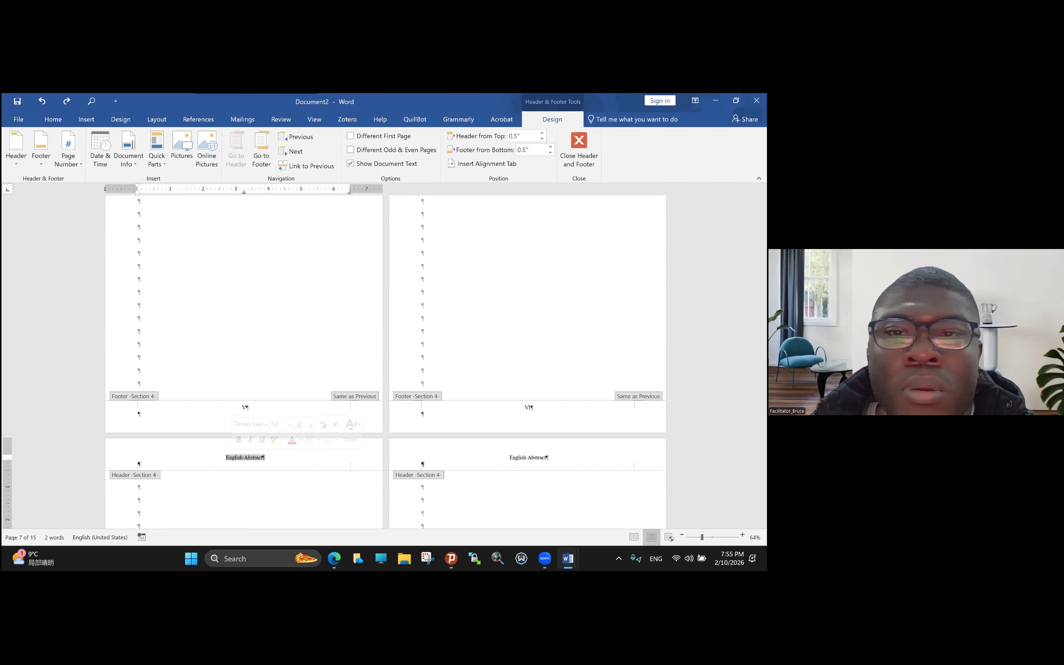
scroll(385, 361, "up", 5)
scroll(293, 270, "up", 20)
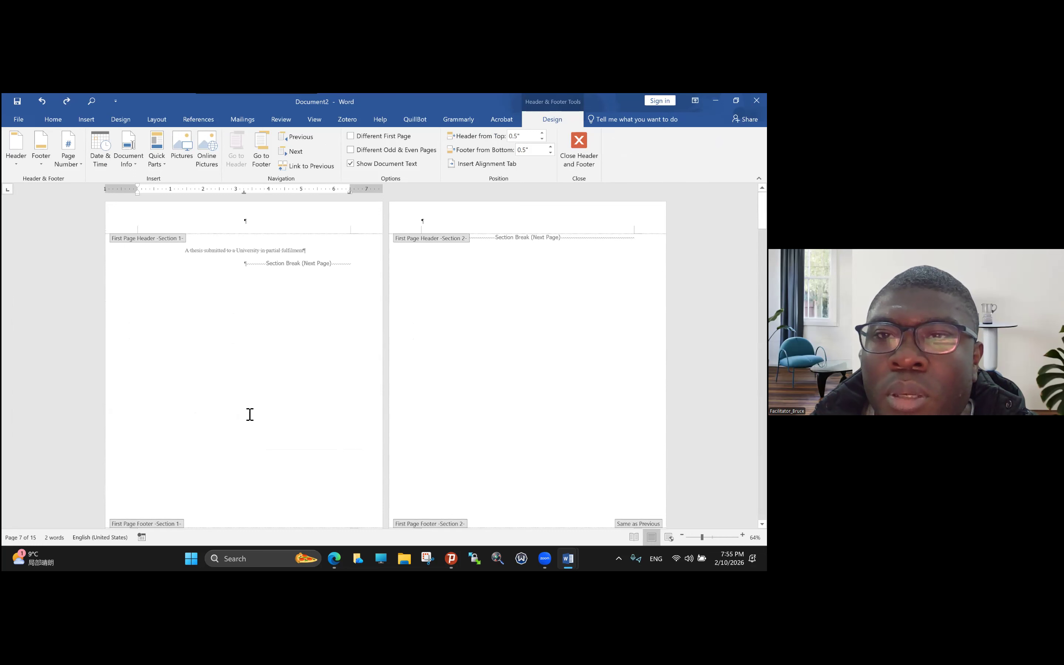
left_click(518, 419)
left_click(430, 423)
scroll(427, 411, "down", 4)
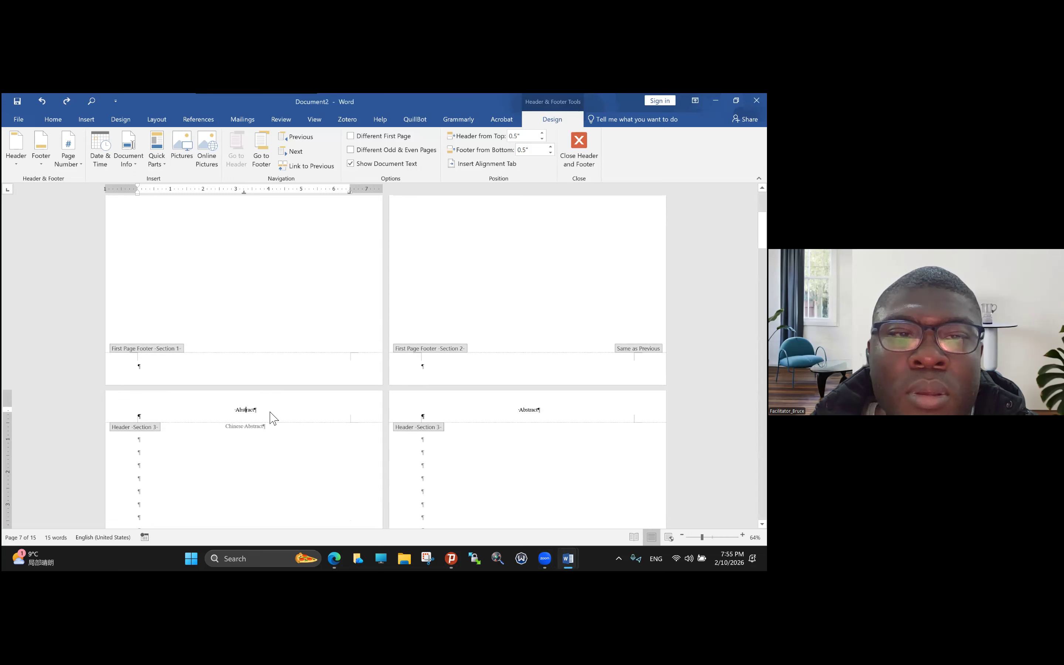
double_click(266, 416)
left_click(513, 395)
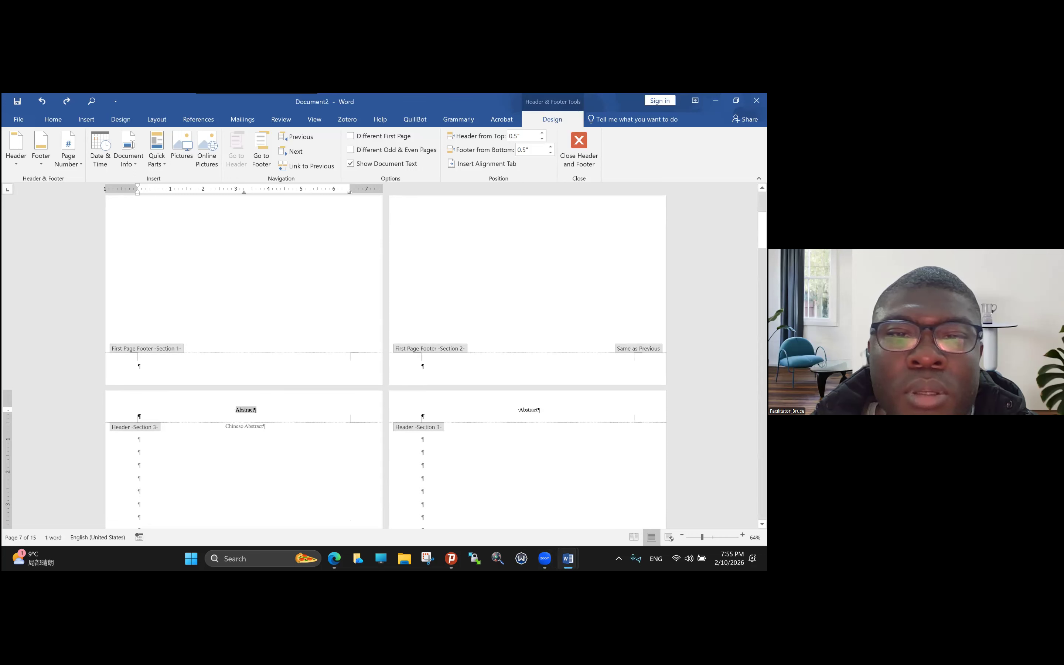
scroll(288, 437, "down", 3)
scroll(289, 437, "down", 2)
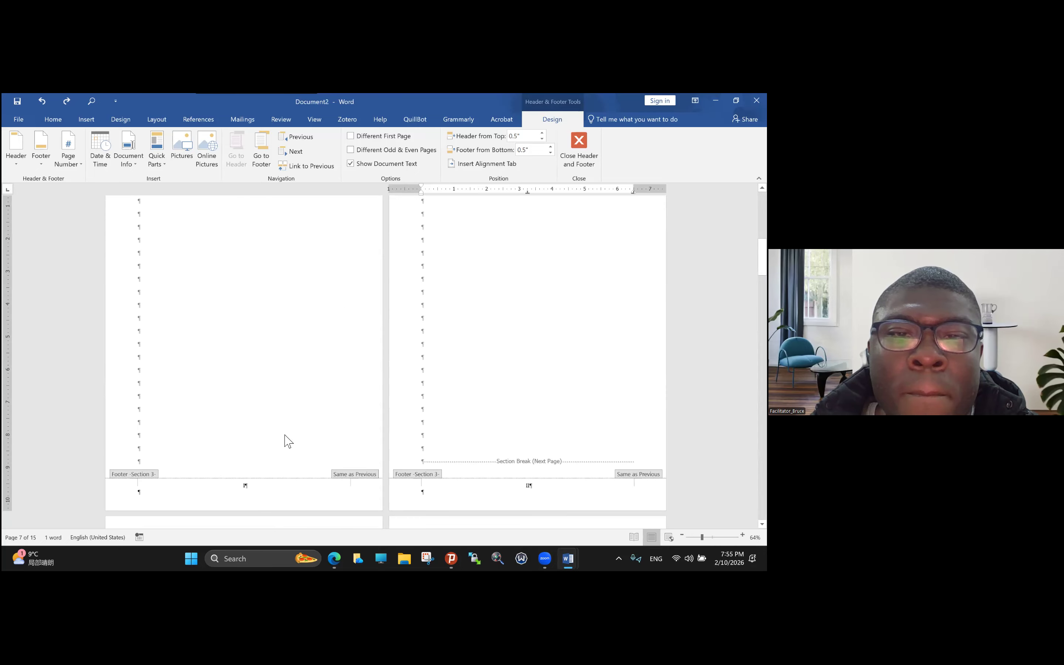
scroll(286, 438, "down", 1)
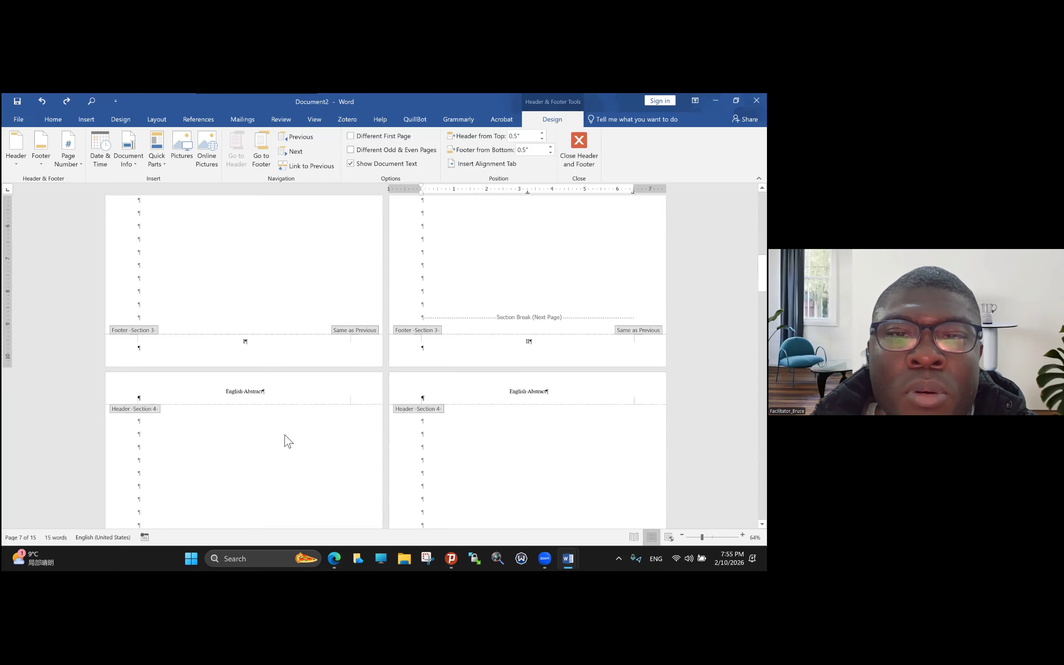
key("ctrl+a")
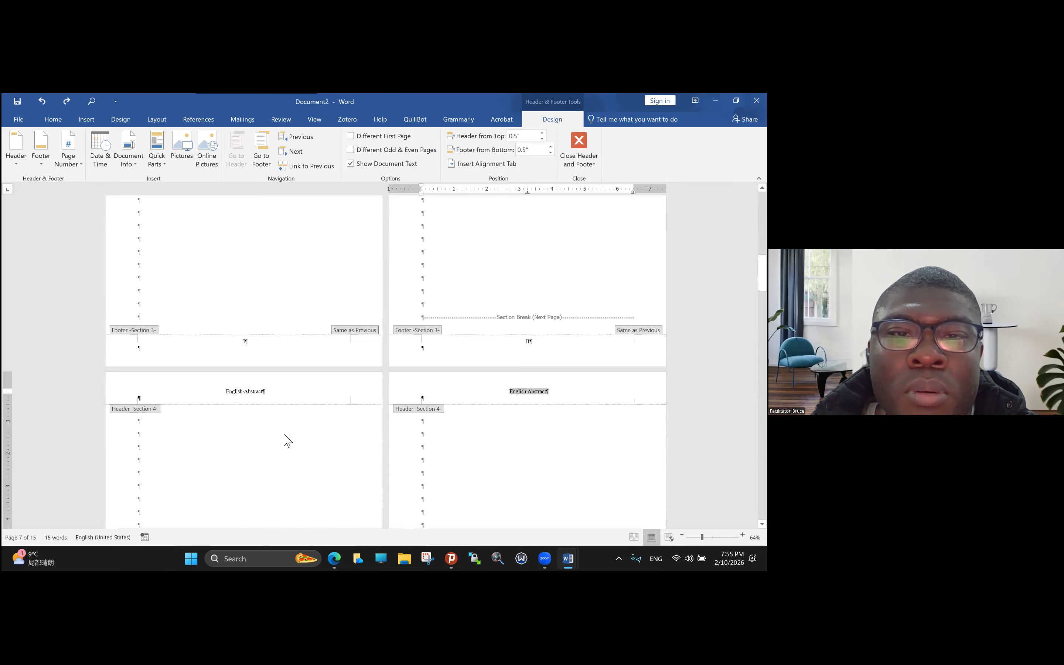
scroll(221, 221, "down", 4)
scroll(505, 254, "down", 2)
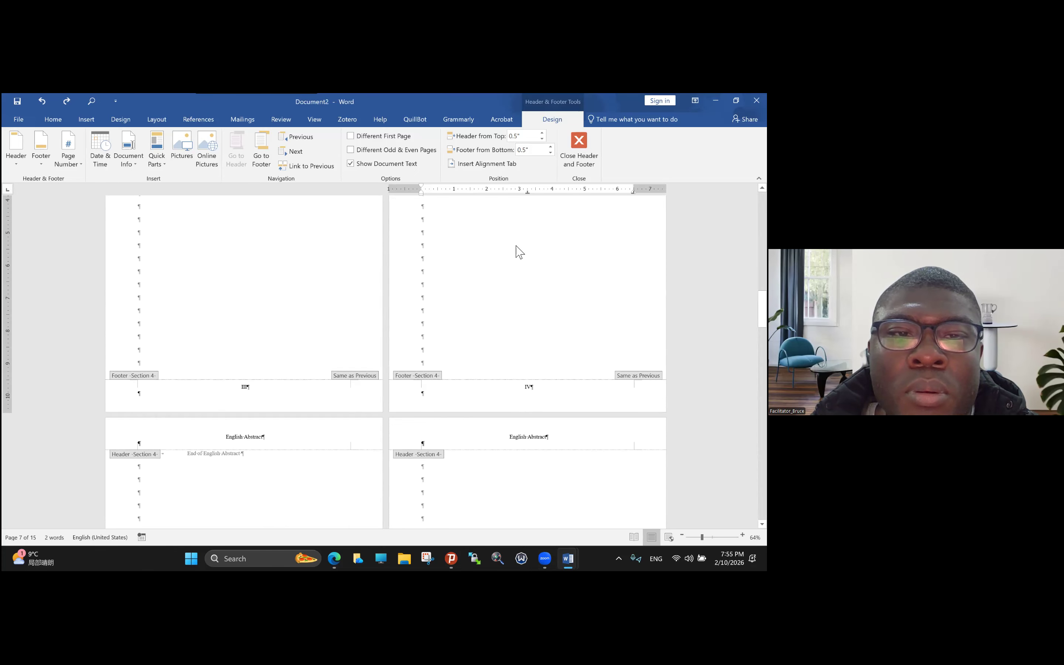
scroll(238, 221, "down", 2)
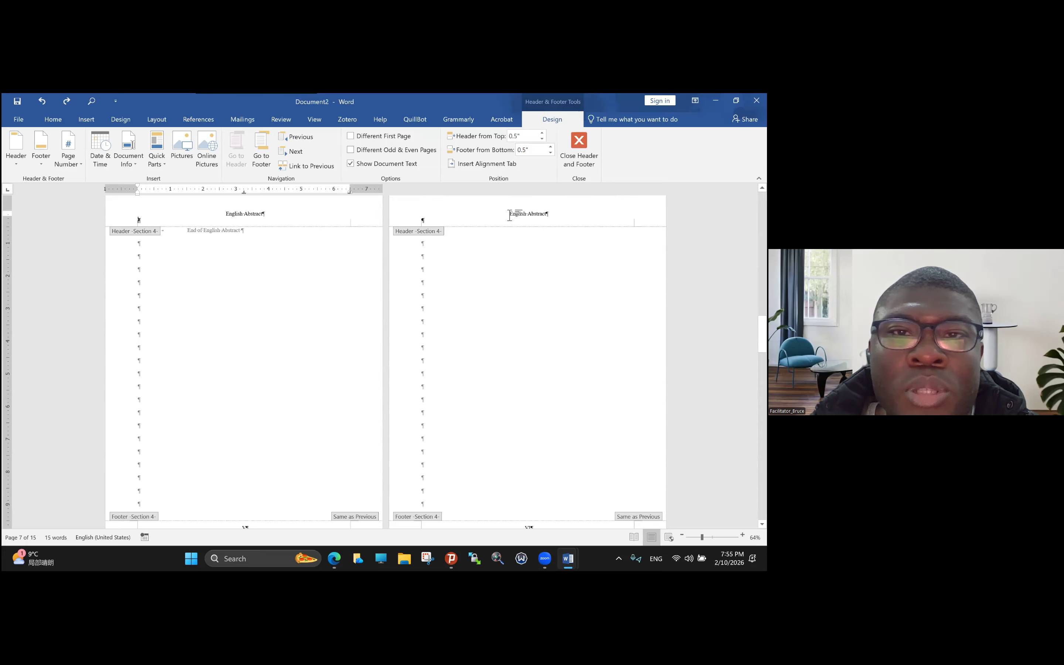
right_click(423, 220)
left_click(423, 220)
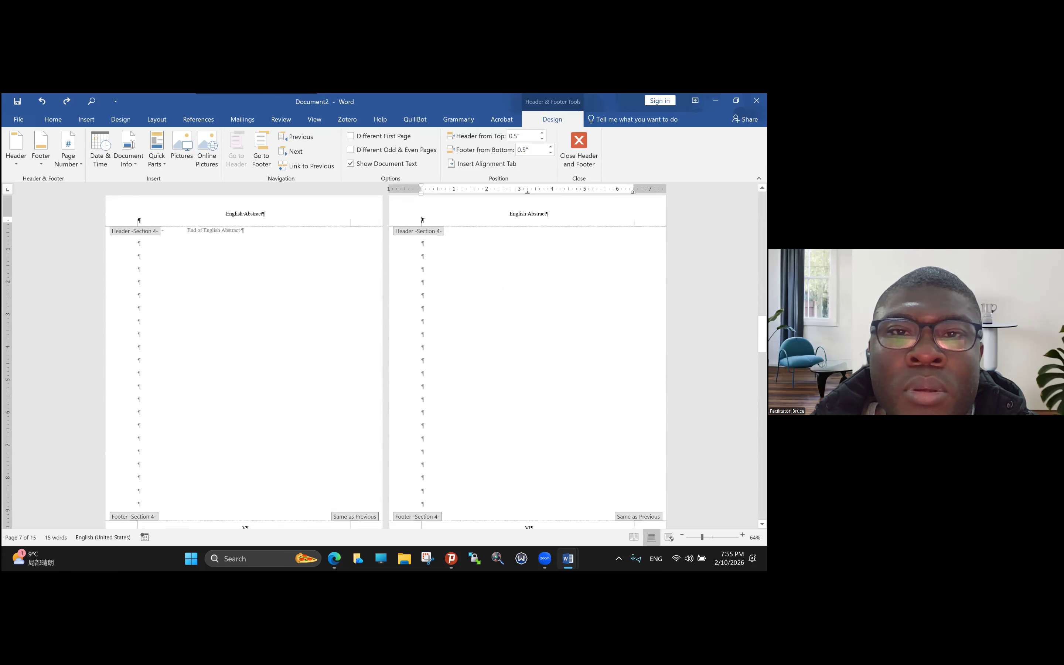
double_click(488, 231)
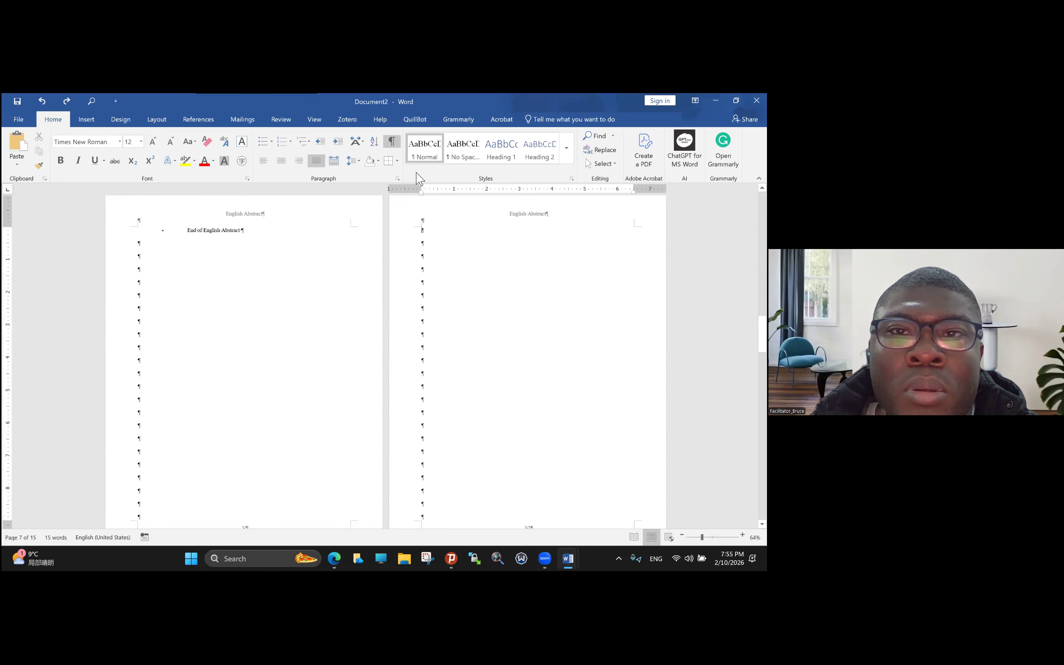
double_click(423, 229)
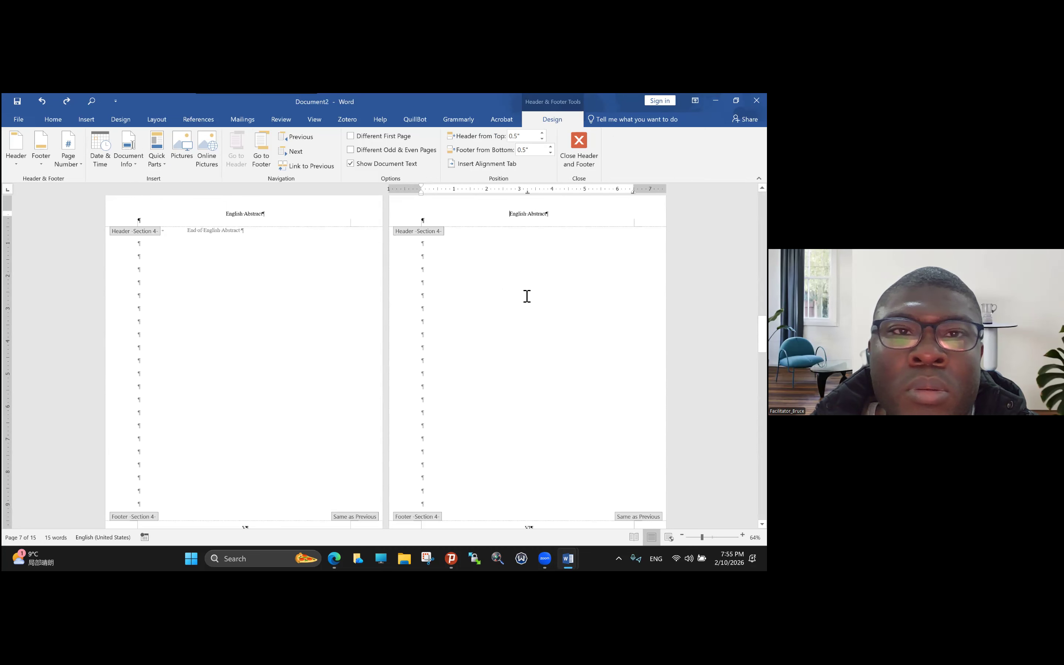
key("shift+End")
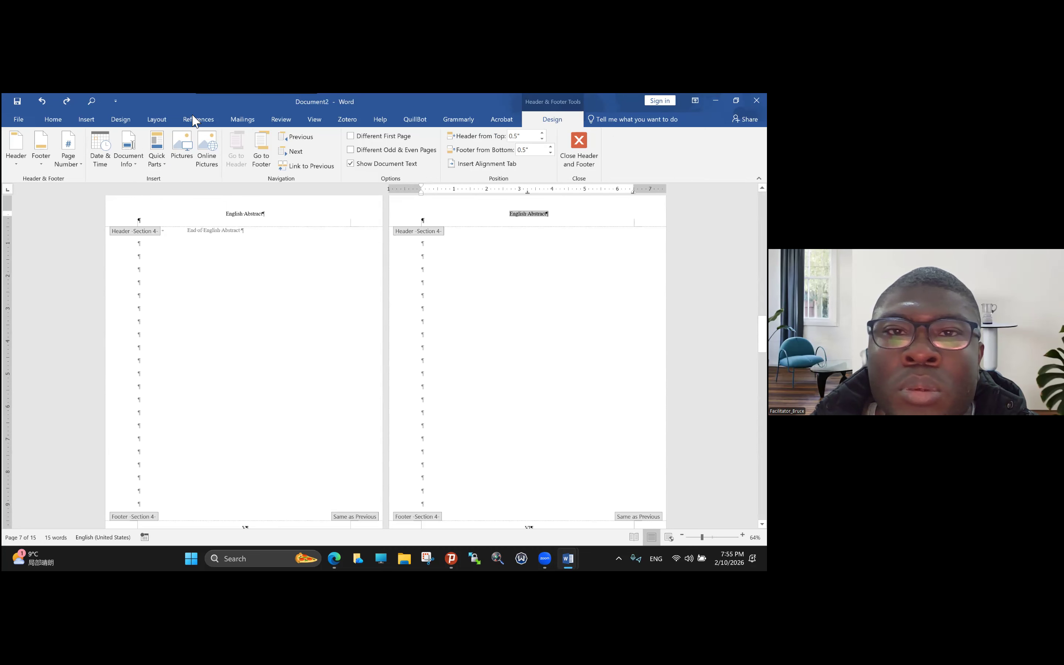
scroll(195, 121, "up", 1)
scroll(194, 121, "up", 4)
scroll(189, 136, "down", 2)
left_click(527, 298)
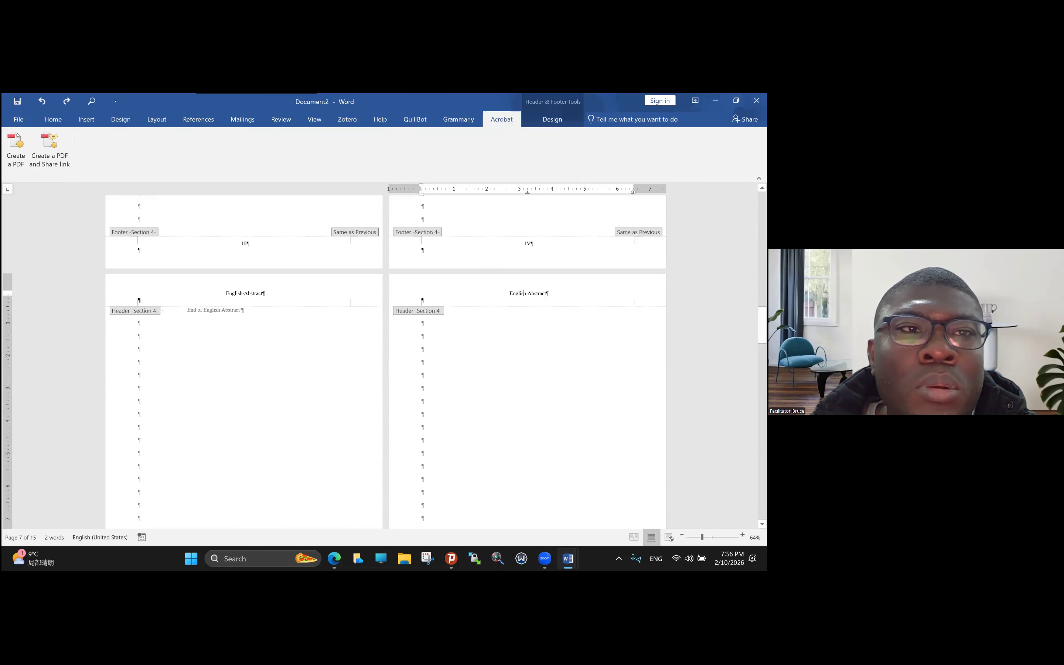
left_click(156, 119)
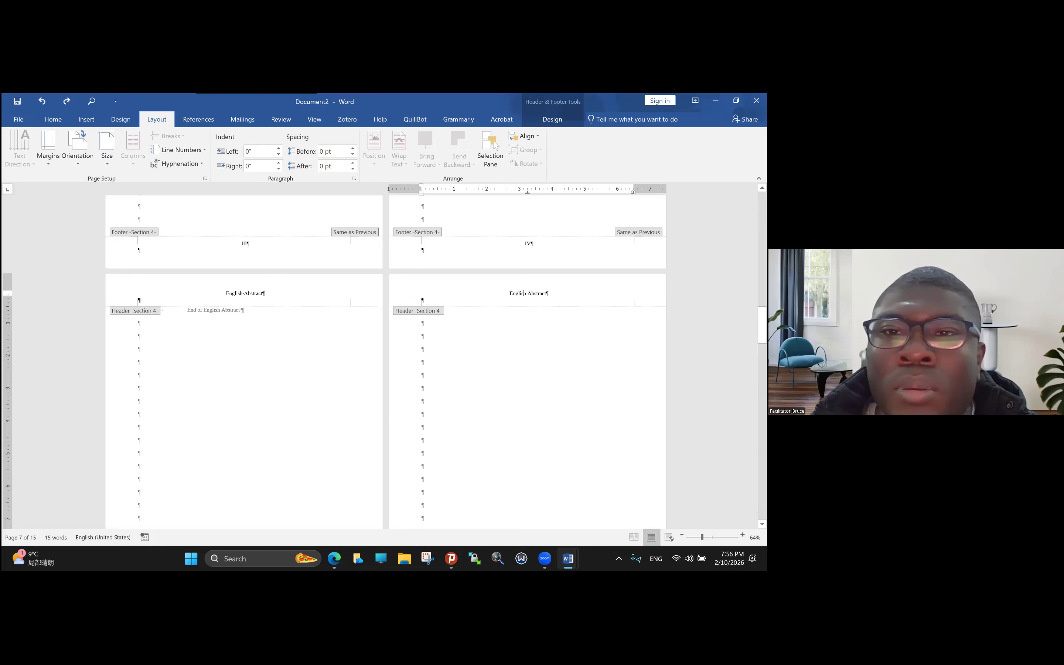
Try to paste a copy of the "English Abstract" header text over itself in section 4, and undo the change.
triple_click(506, 300)
key("ctrl+c")
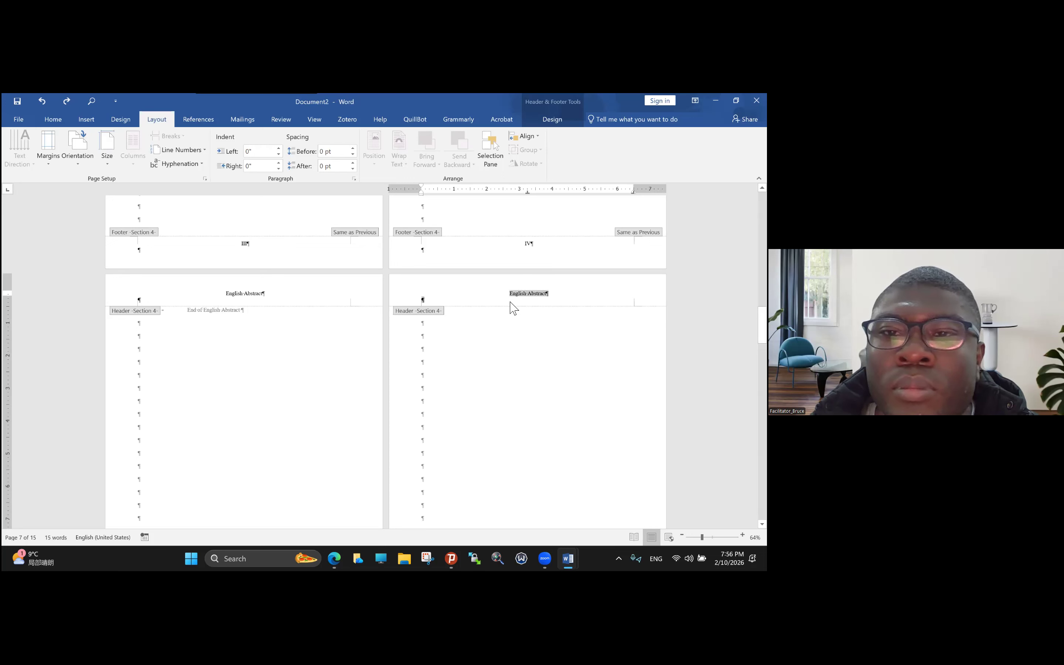
right_click(513, 304)
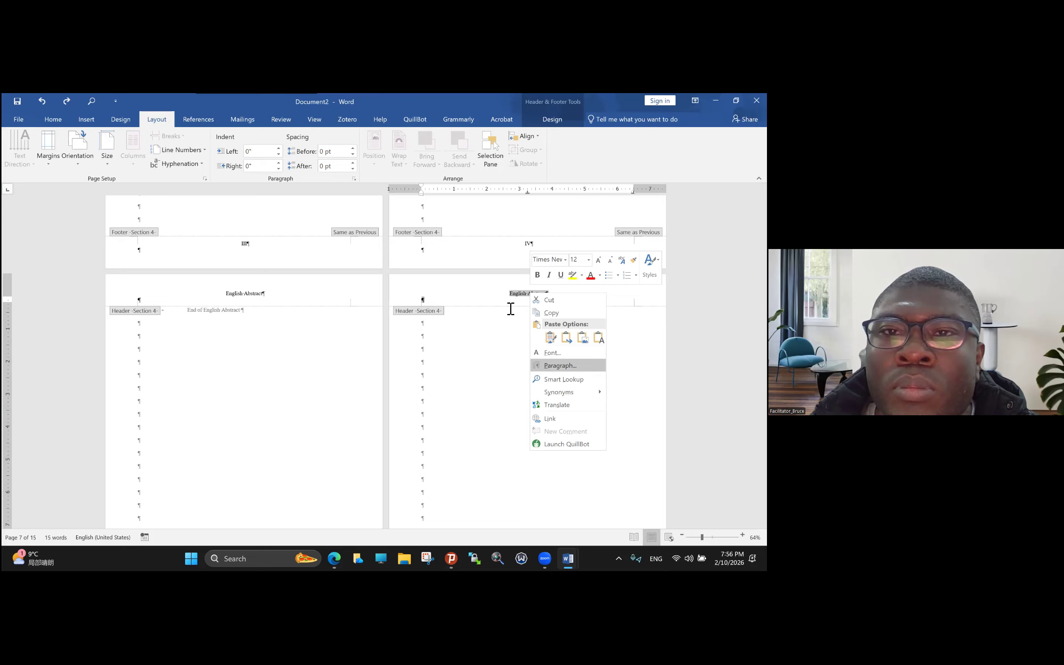
key("Escape")
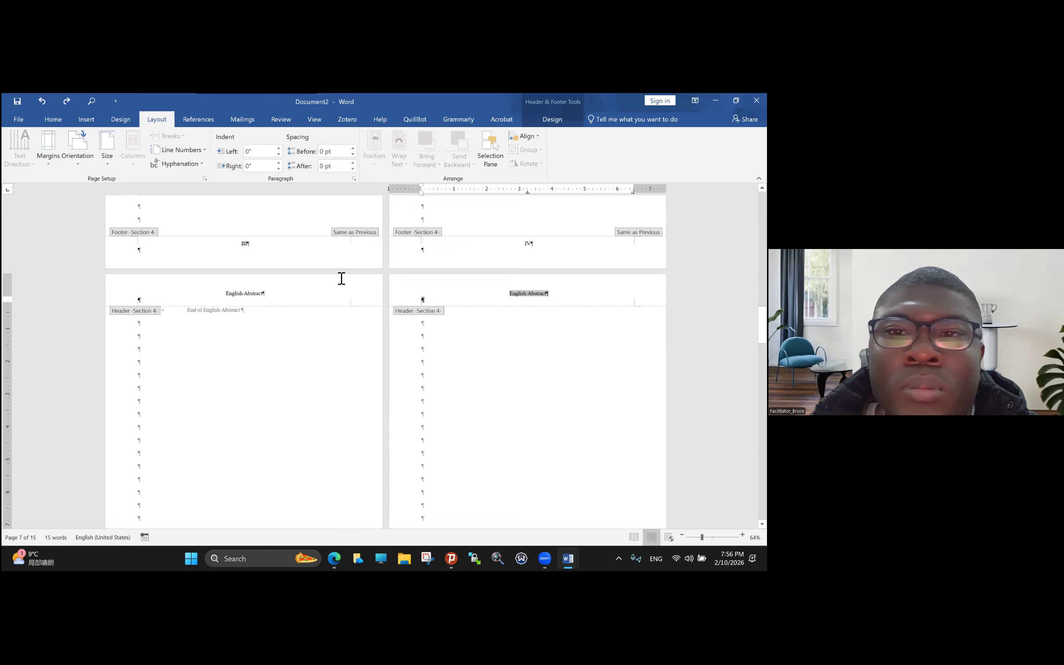
key("ctrl+v")
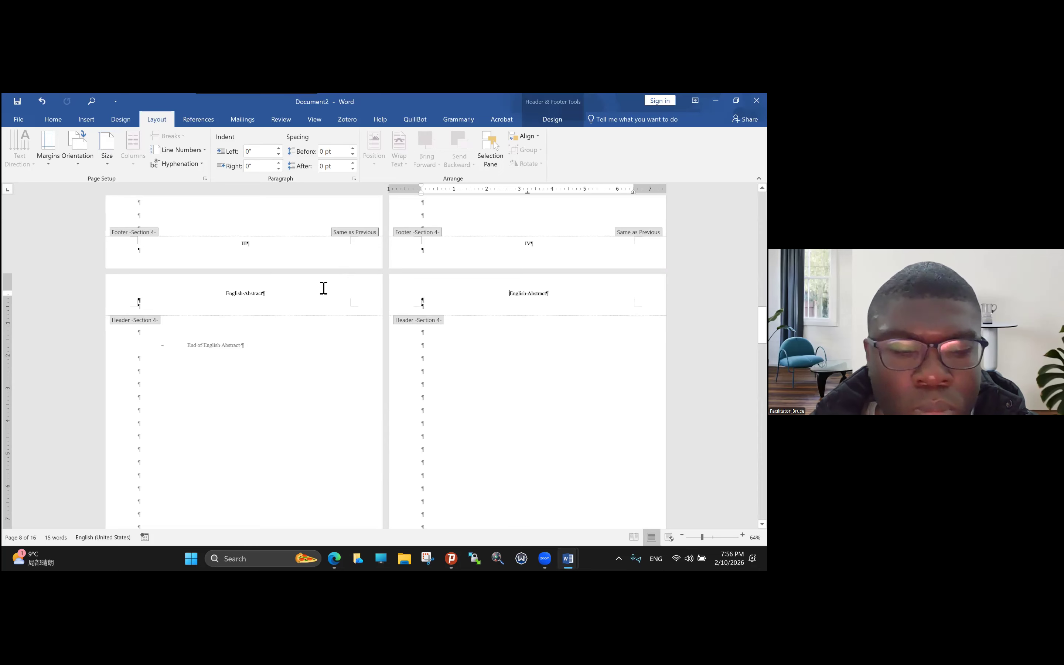
key("ctrl+z")
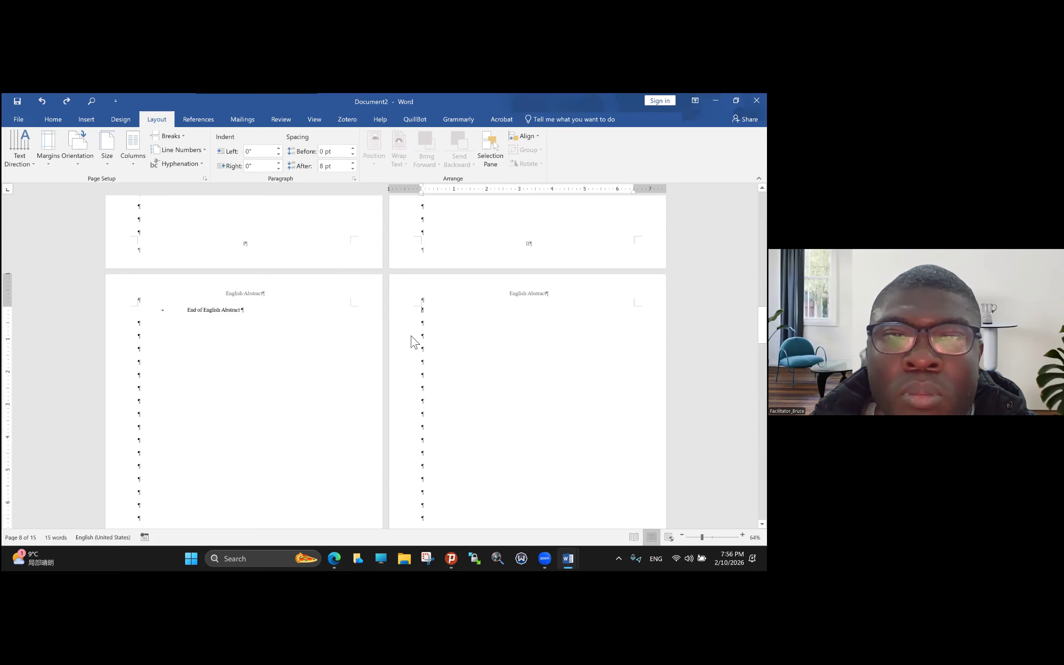
Insert a Next Page section break at the start of the page following the "End of English Abstract" page.
scroll(421, 347, "down", 5)
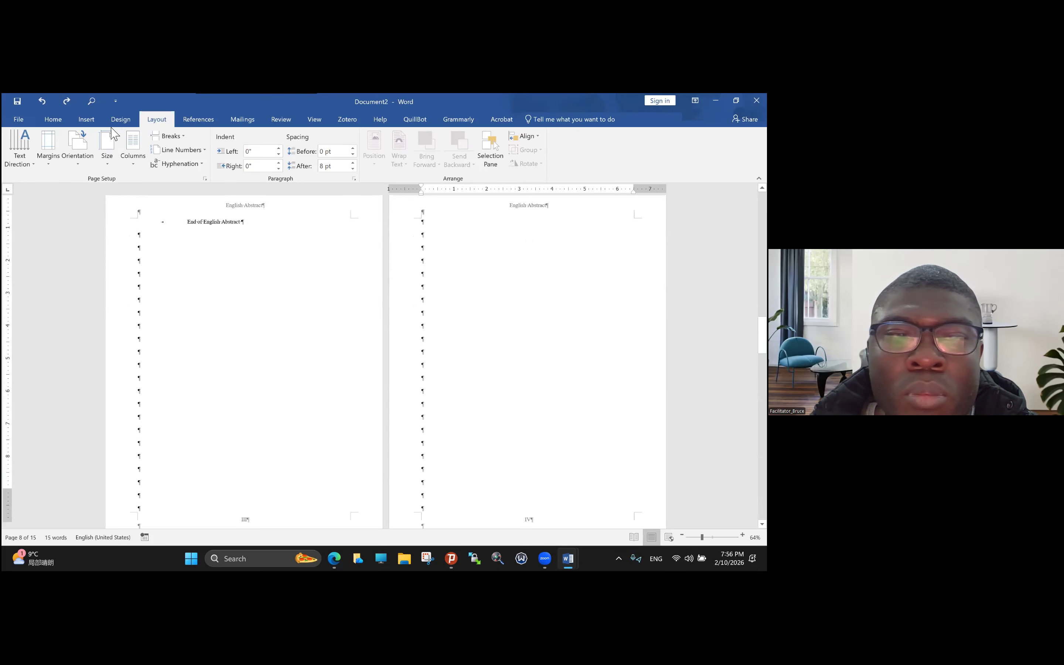
scroll(196, 193, "down", 2)
scroll(209, 280, "up", 3)
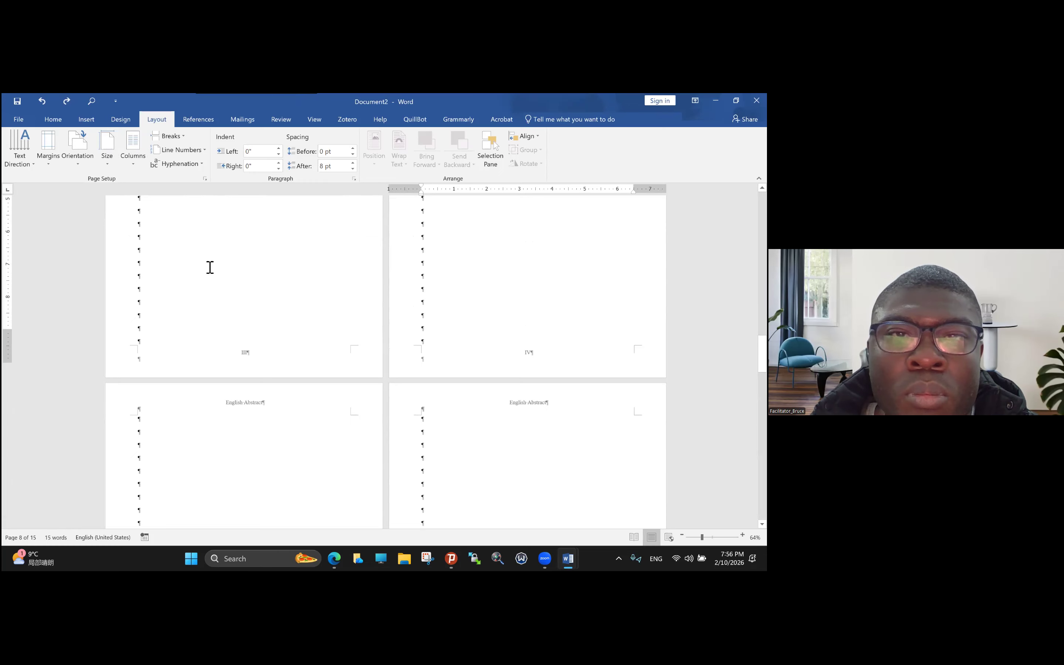
scroll(246, 296, "down", 12)
scroll(249, 287, "up", 2)
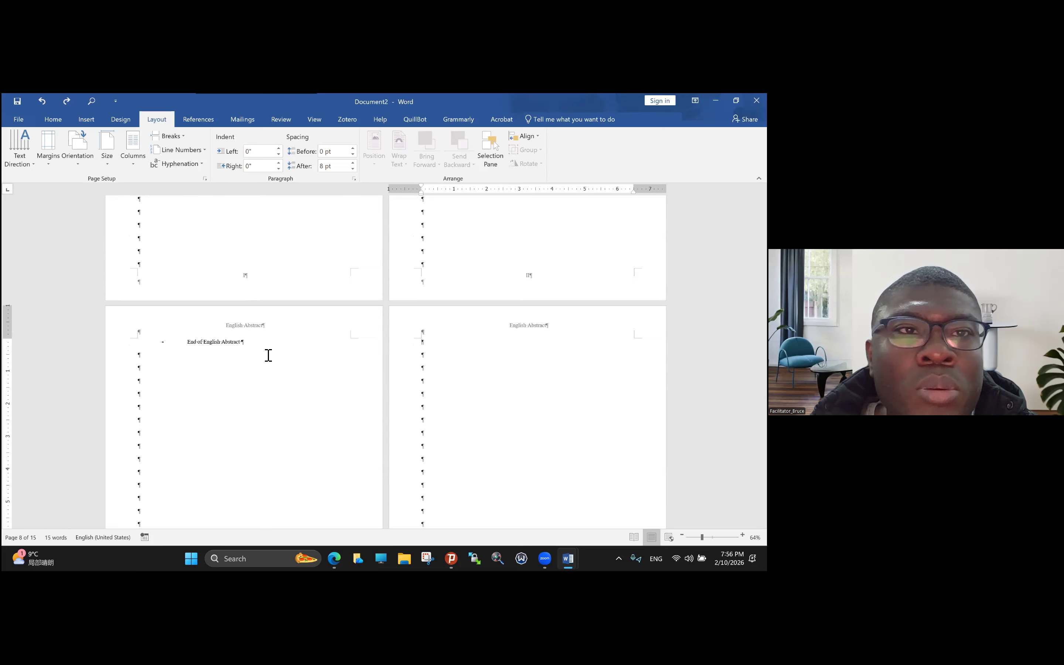
left_click(167, 136)
left_click(220, 264)
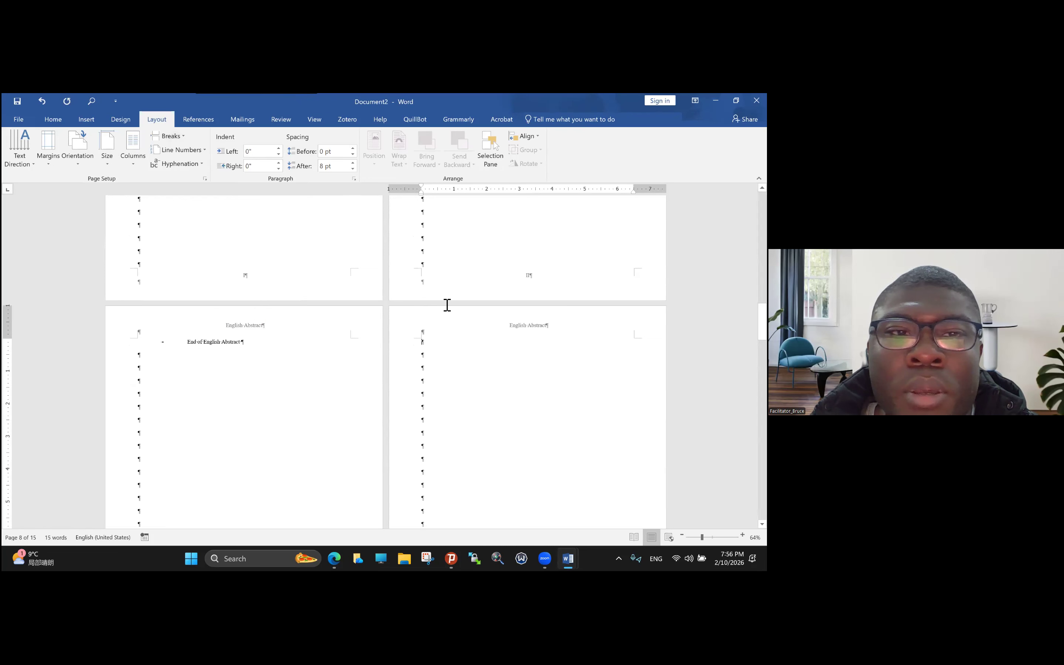
Examine the headers and page numbers on the pages around the new section break.
scroll(447, 307, "down", 2)
scroll(447, 303, "up", 5)
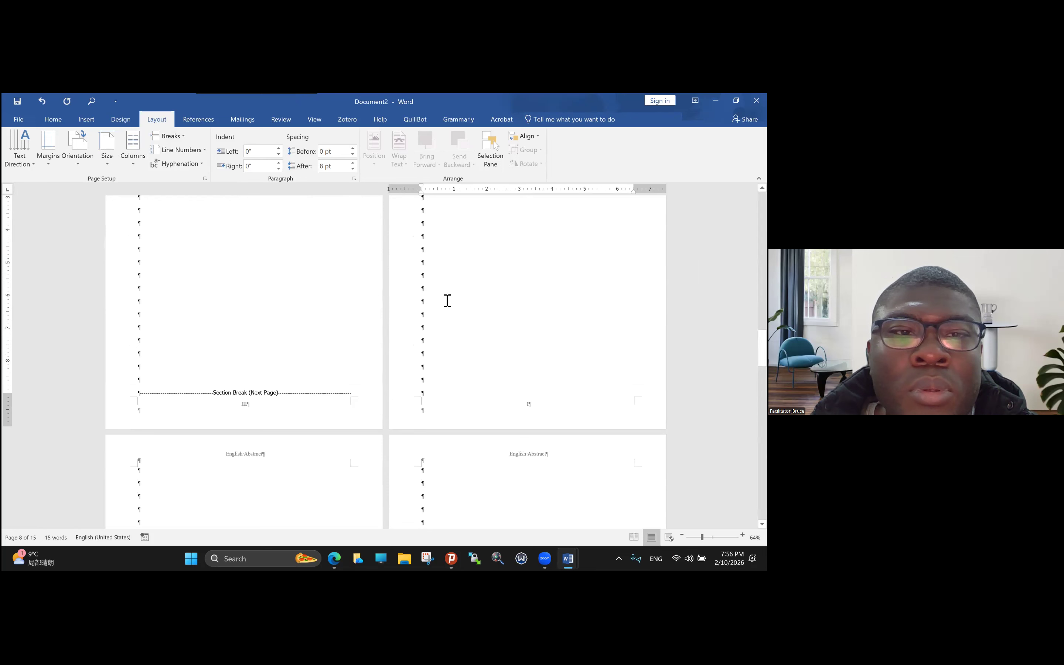
scroll(447, 294, "down", 1)
scroll(432, 273, "up", 3)
scroll(193, 189, "down", 1)
scroll(217, 263, "down", 5)
scroll(219, 266, "up", 7)
scroll(218, 266, "down", 4)
scroll(225, 361, "up", 6)
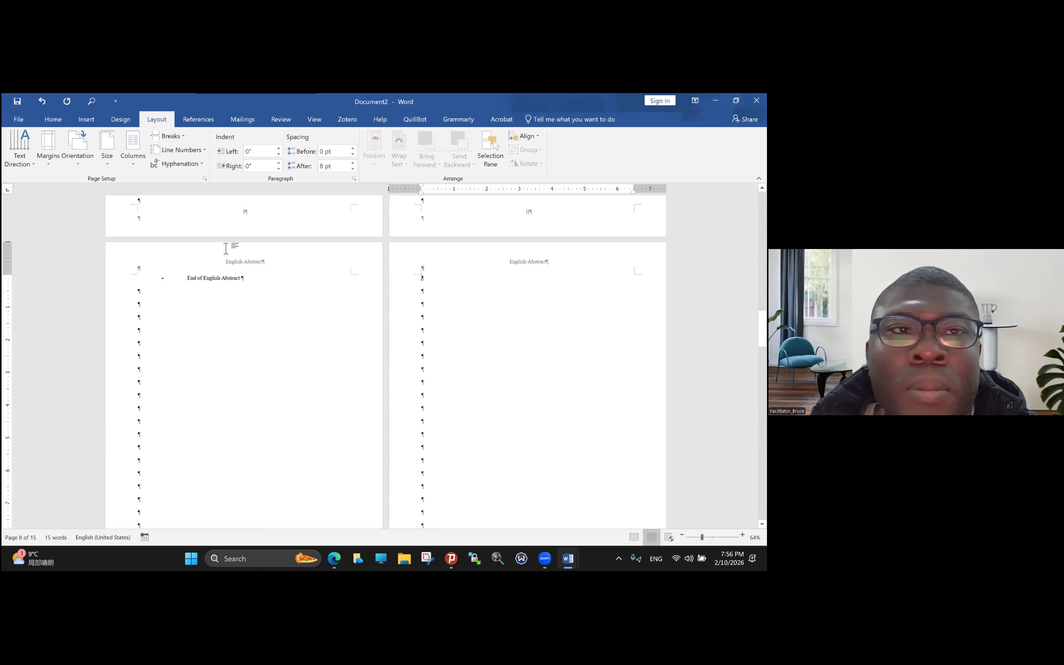
Insert a second Next Page section break at the start of the page following the "End of English Abstract" page.
left_click(170, 136)
left_click(280, 254)
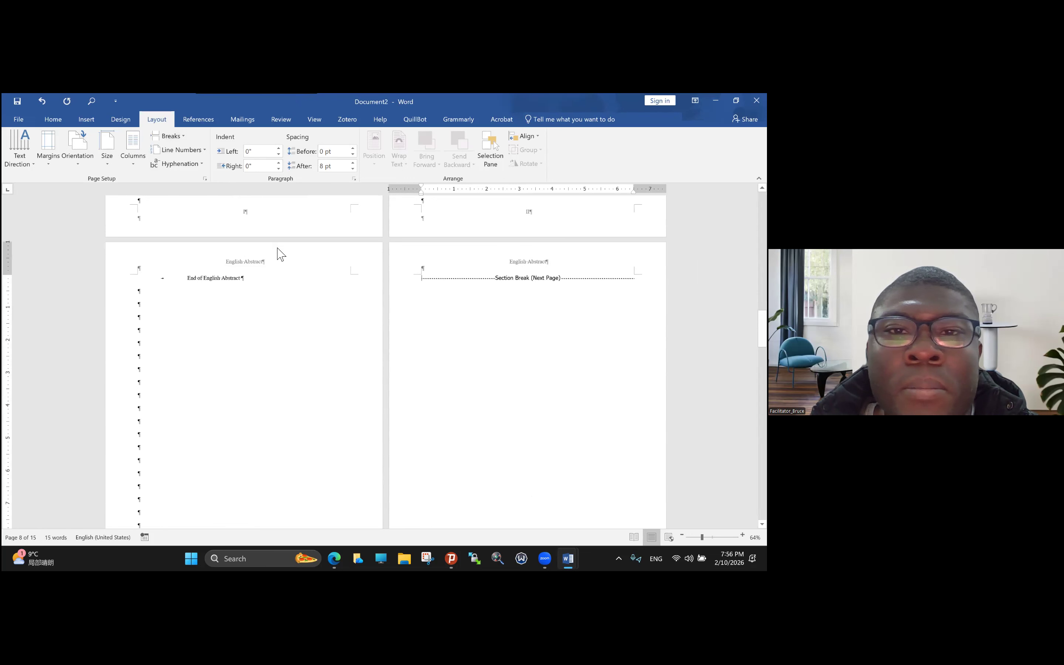
scroll(280, 253, "down", 9)
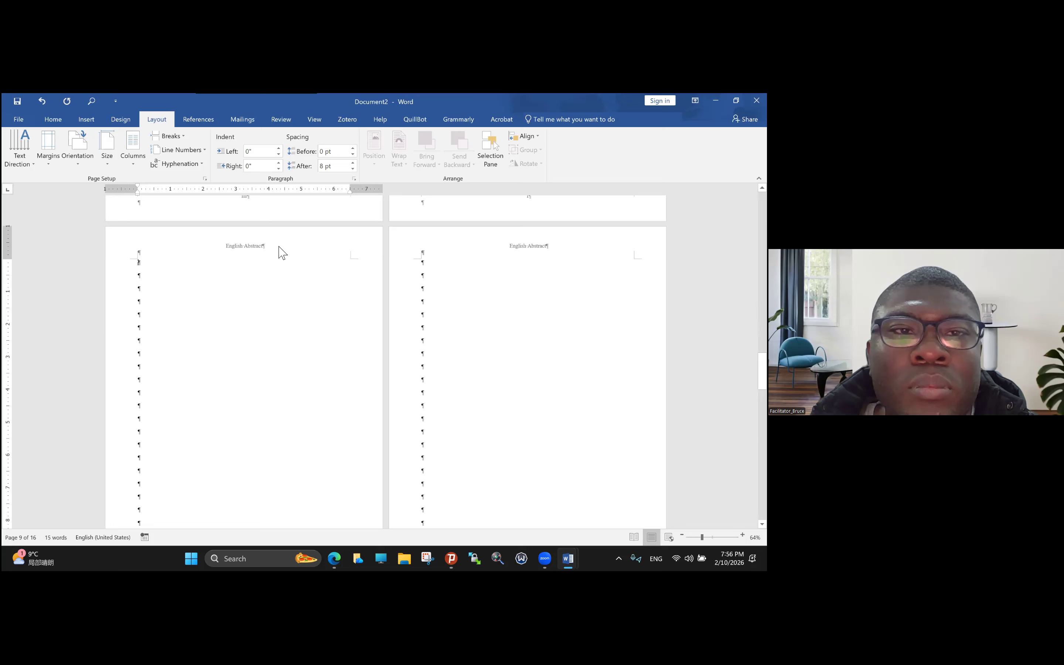
Try to replace the "English Abstract" header of section 6 with "Table" while it is still linked, and undo the replacement.
left_click_drag(226, 246, 268, 281)
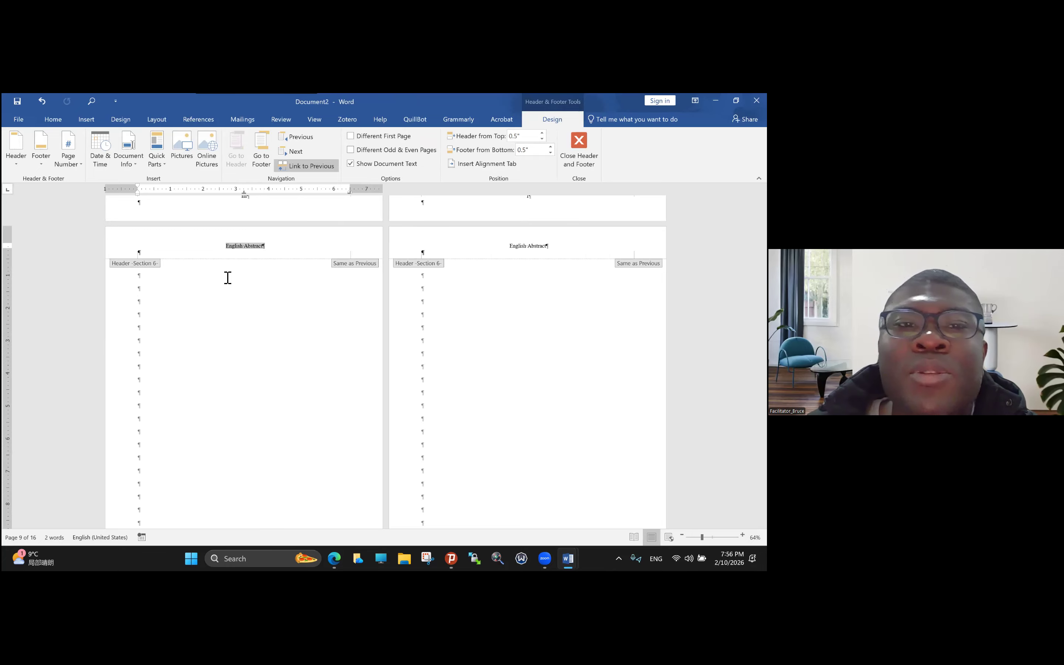
scroll(227, 277, "up", 1)
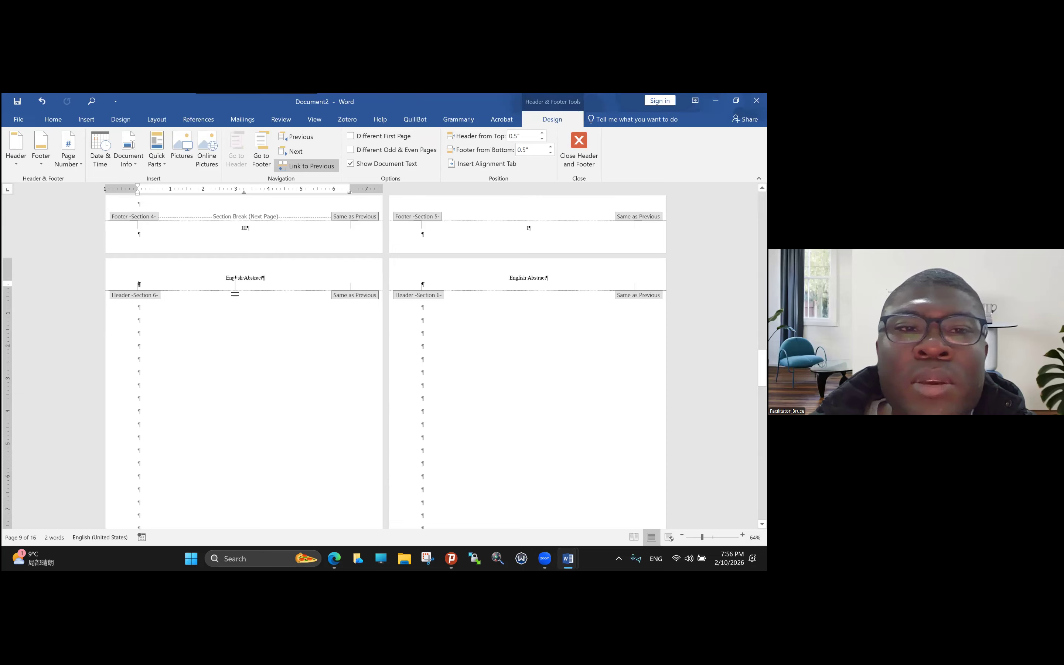
type("Table")
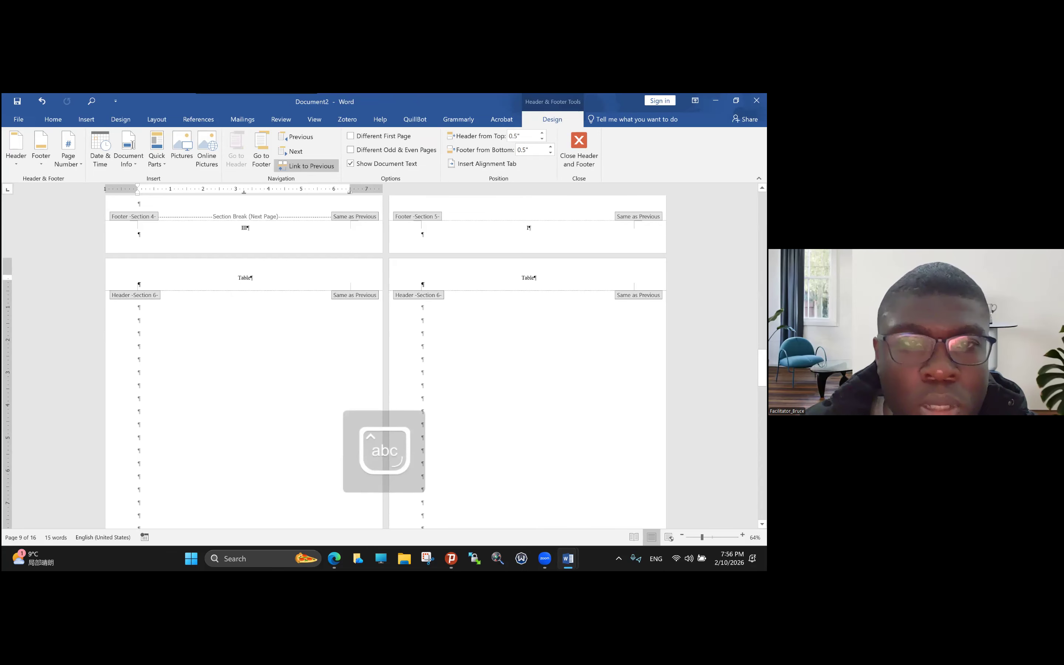
key("ctrl+z")
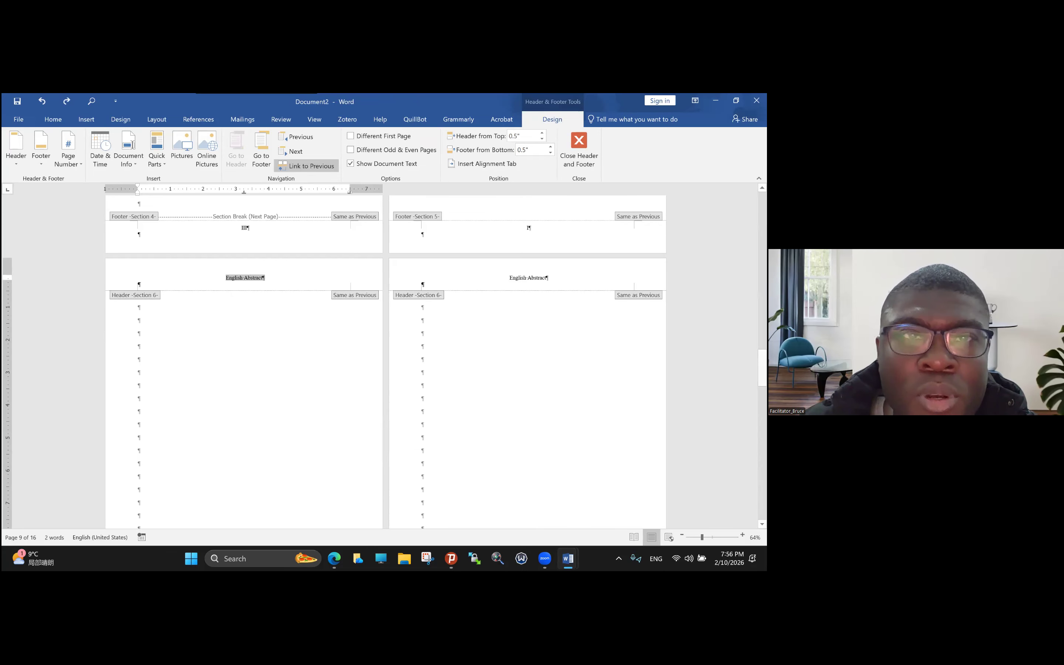
Unlink the section 6 header from the previous section and replace its text with "Table of Contents".
left_click(307, 166)
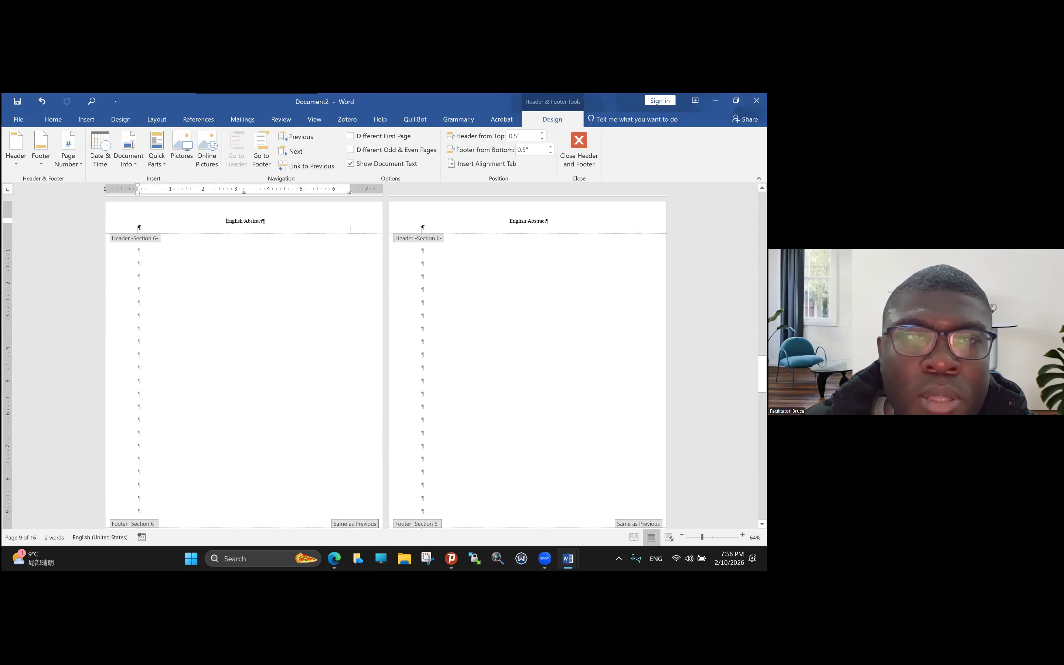
type("Table")
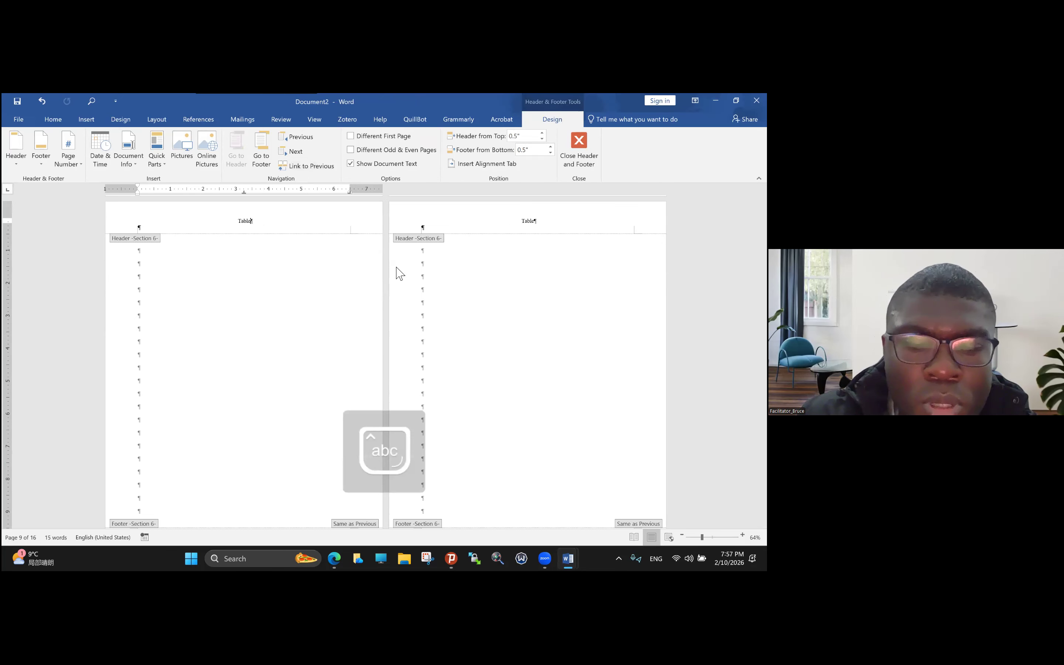
type(" of Con")
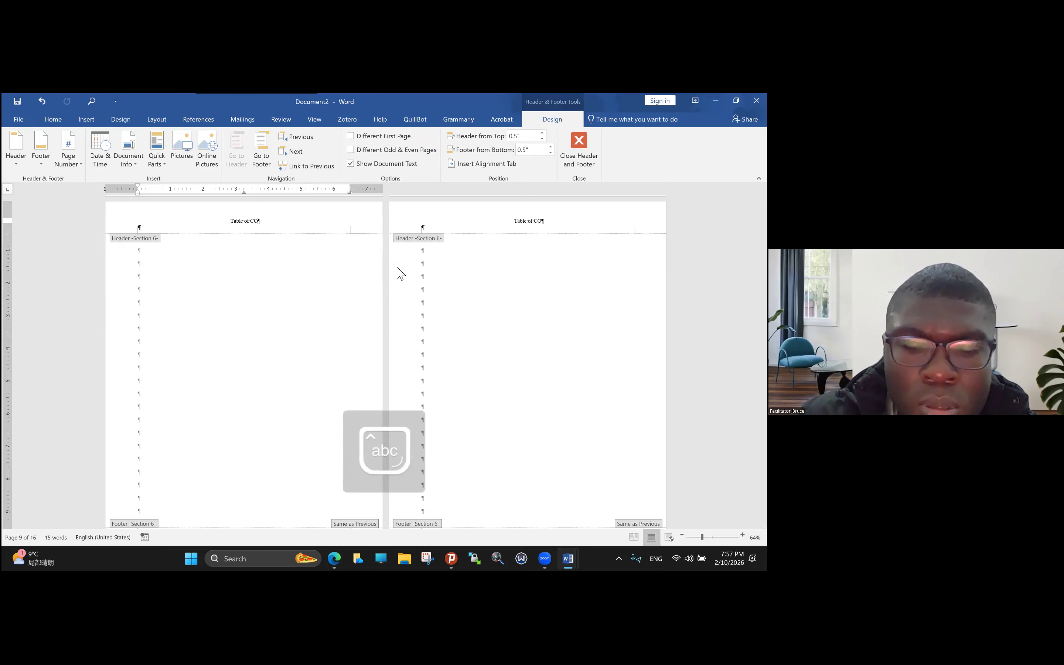
type("tents")
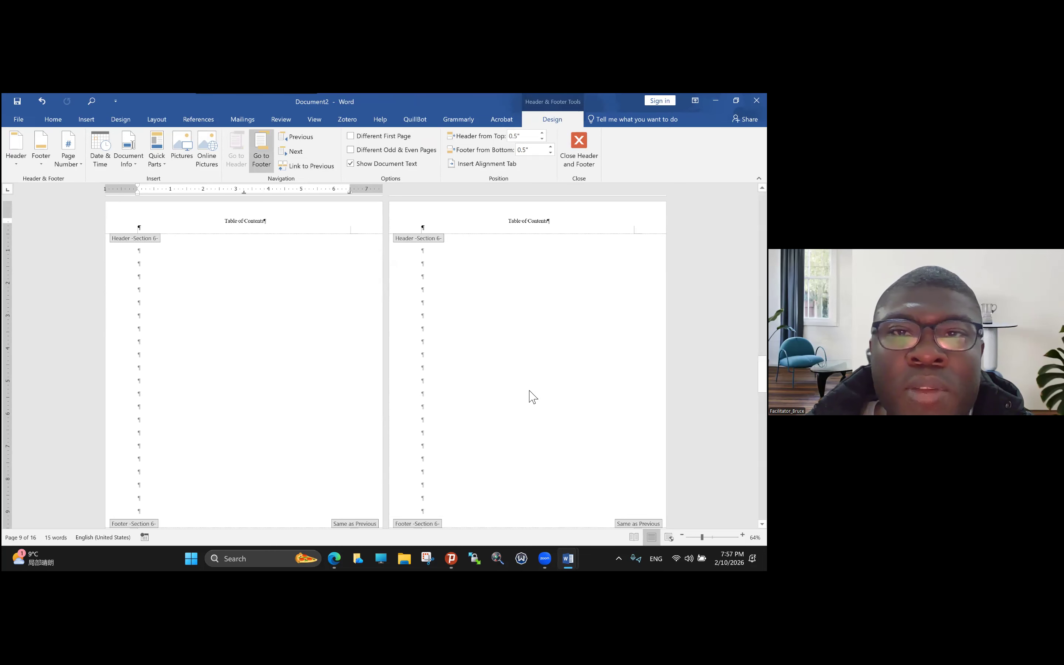
scroll(532, 397, "up", 2)
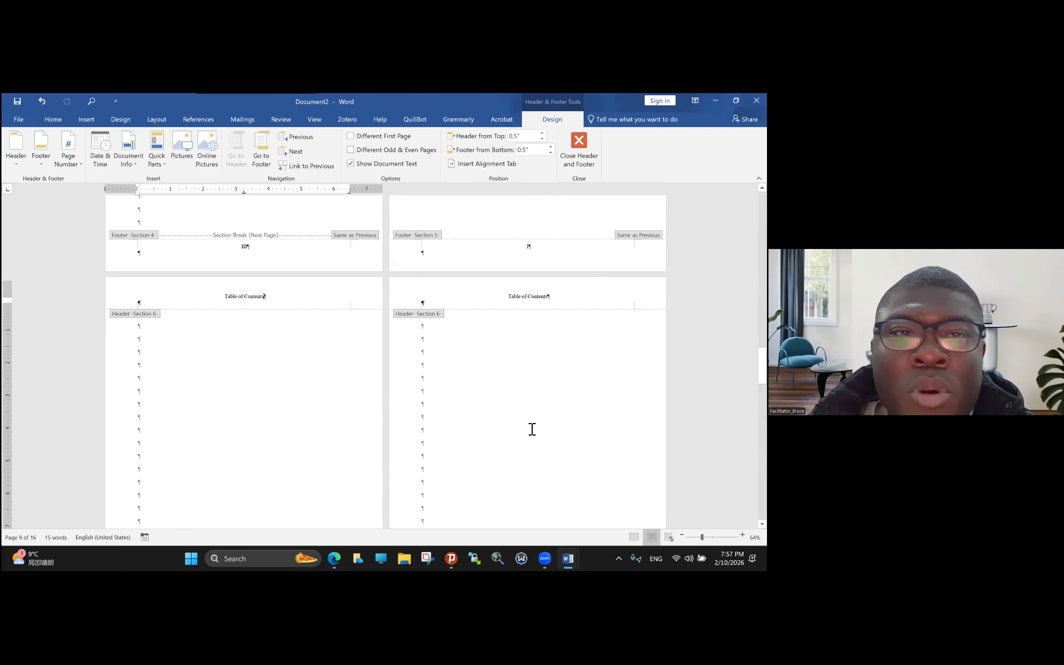
Set the section 5 footer's page numbering to continue from the previous section.
left_click(75, 168)
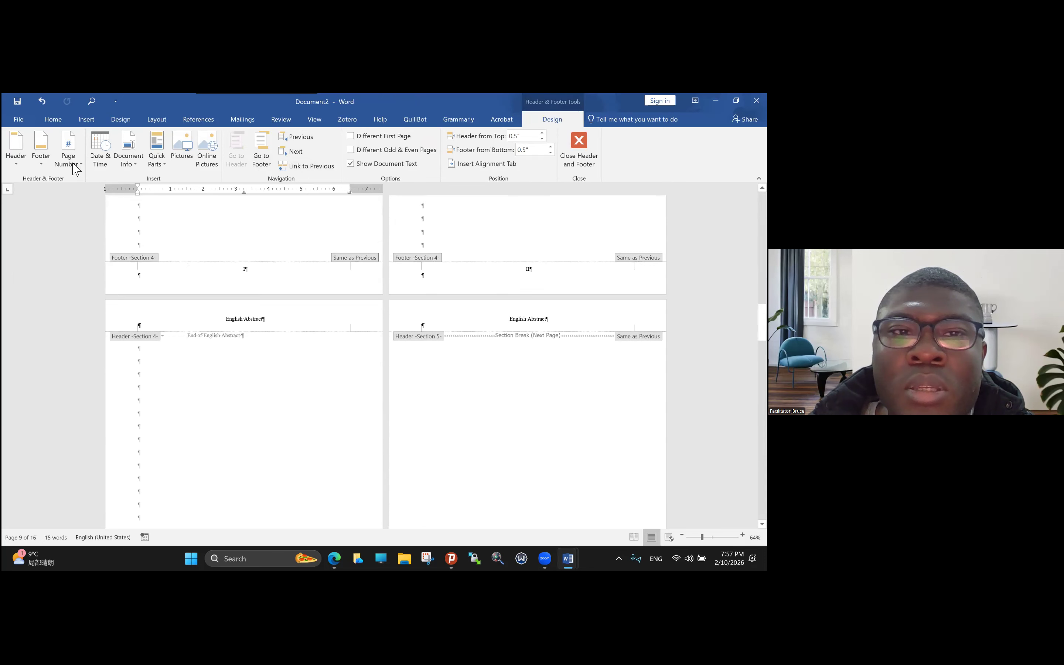
scroll(95, 238, "down", 5)
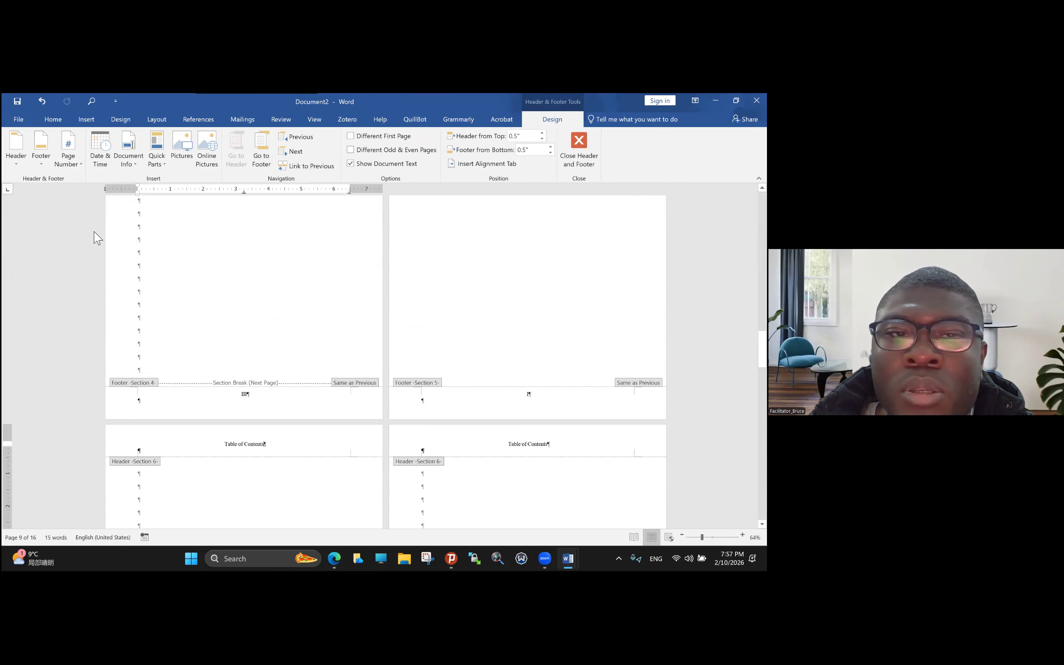
scroll(403, 267, "up", 1)
double_click(385, 362)
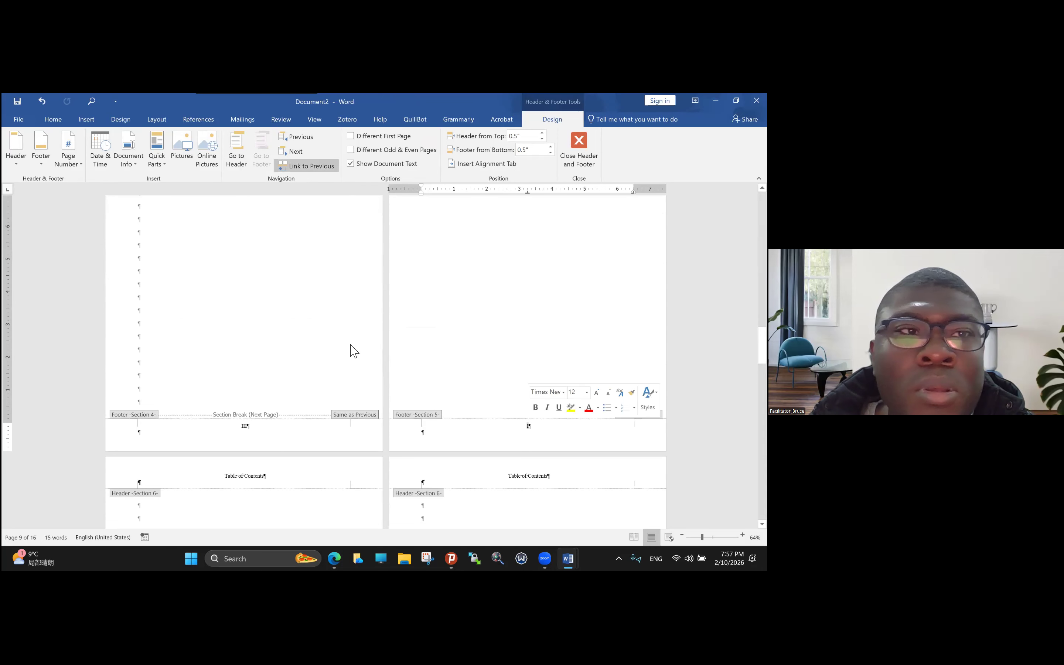
left_click(70, 162)
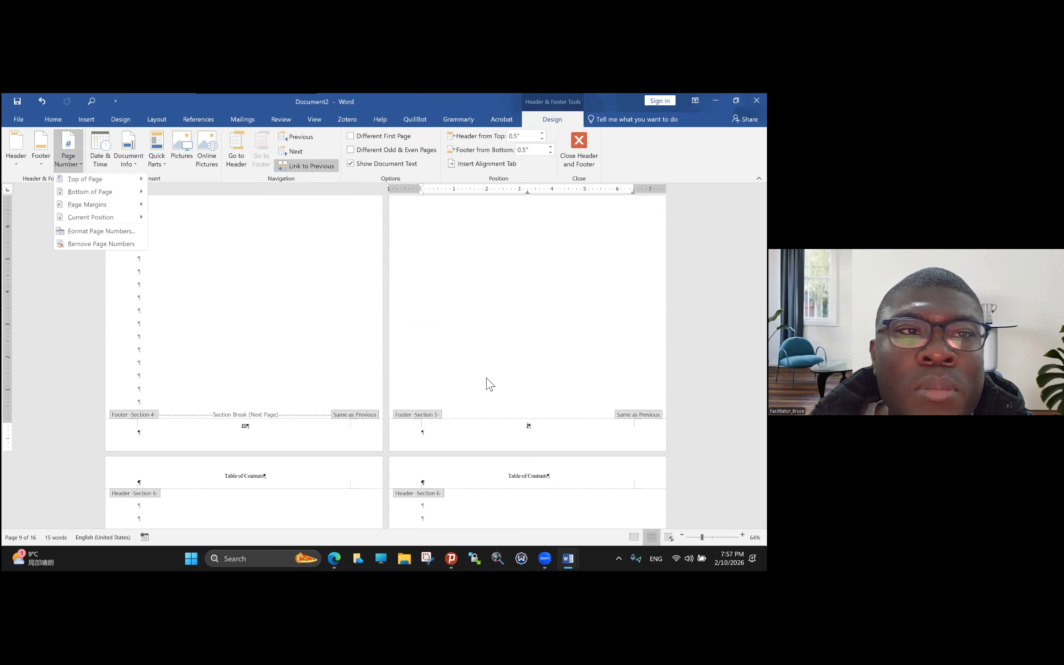
key("Return")
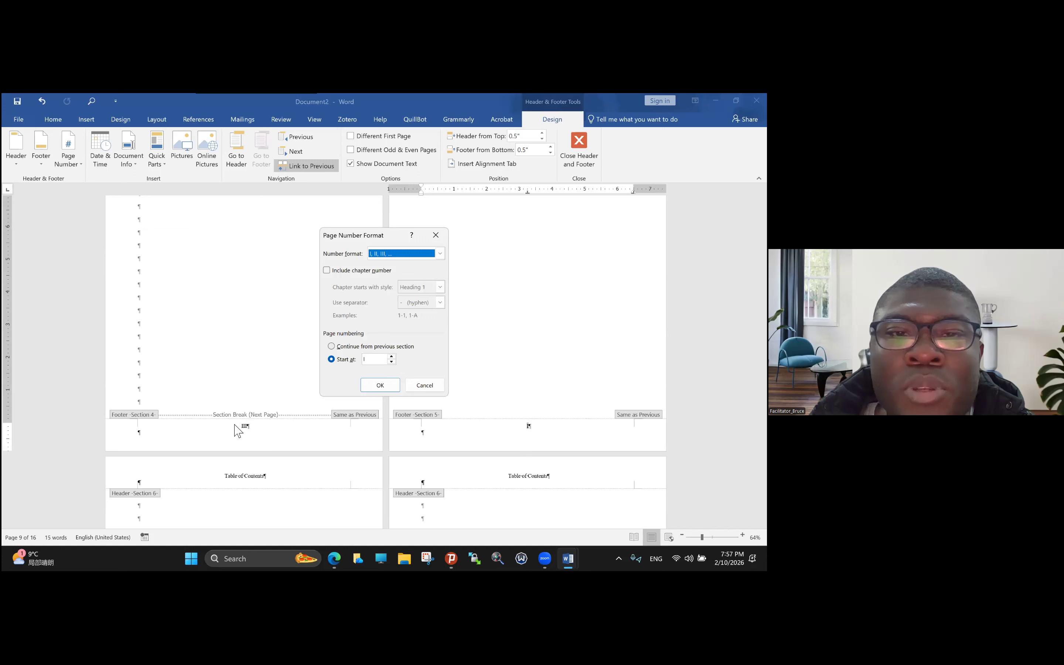
left_click(384, 346)
key("Return")
Set the section 6 footer's page numbering to continue from the previous section, keeping the I, II, III format.
scroll(85, 211, "down", 5)
scroll(88, 241, "down", 3)
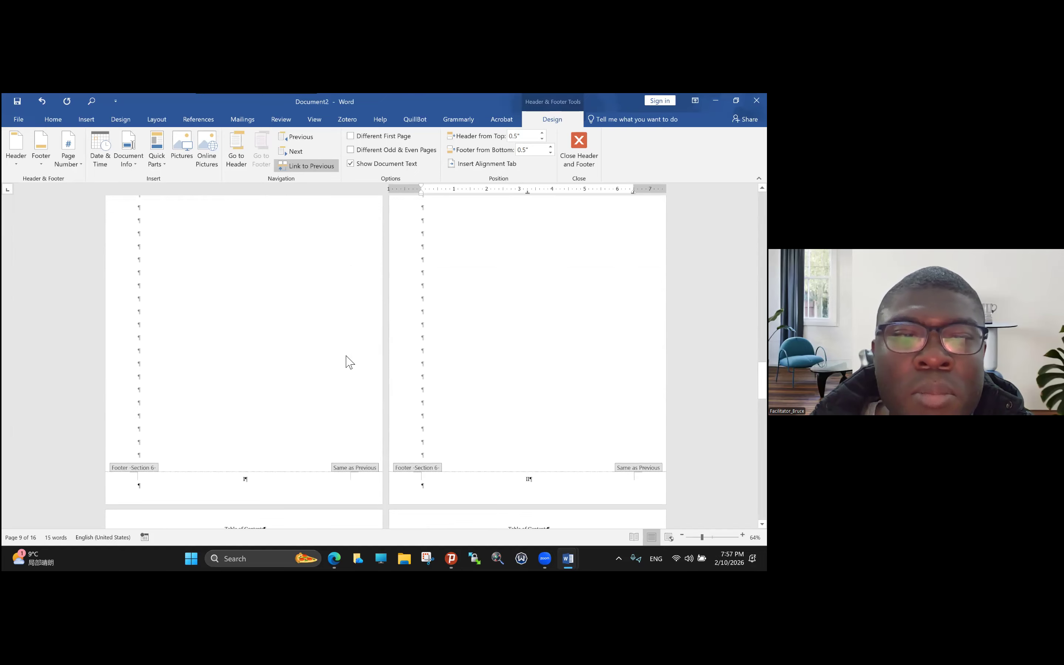
double_click(246, 479)
left_click(68, 150)
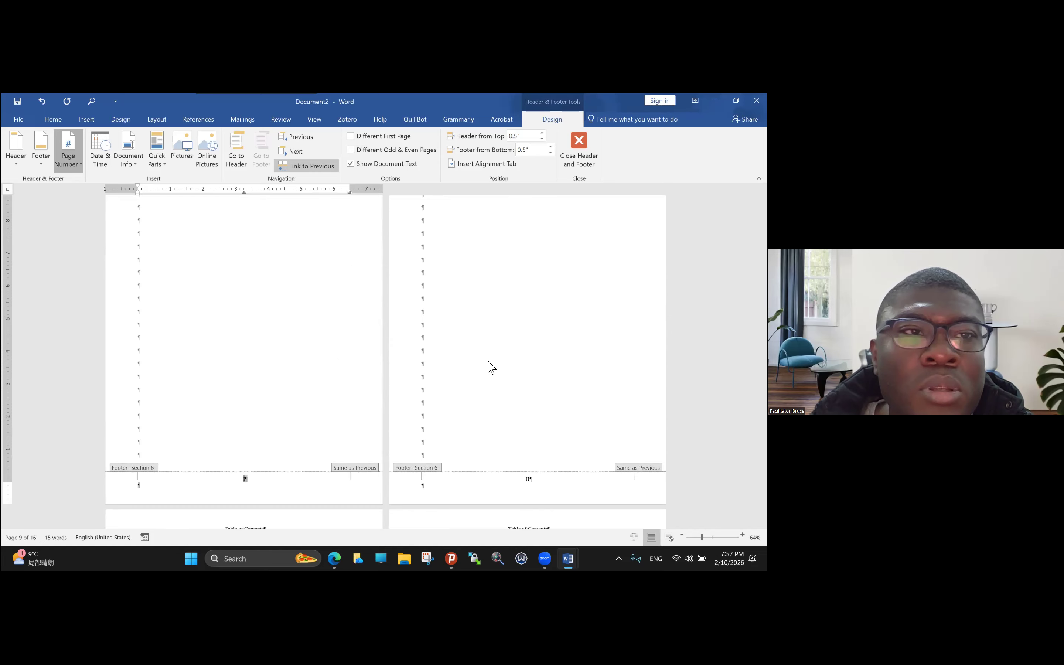
left_click(100, 232)
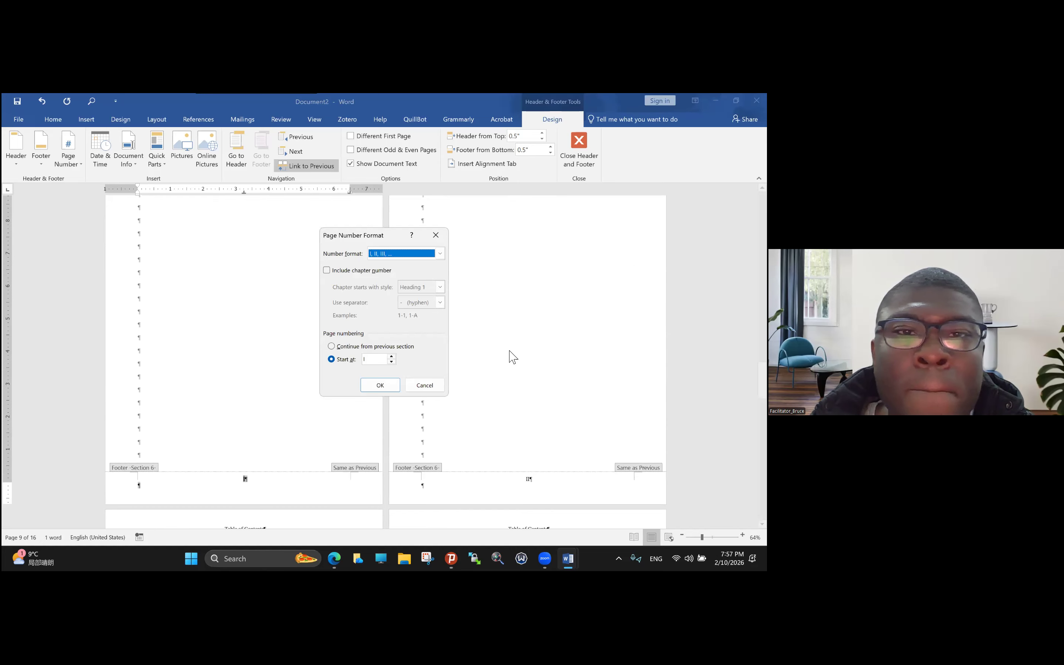
key("alt+c")
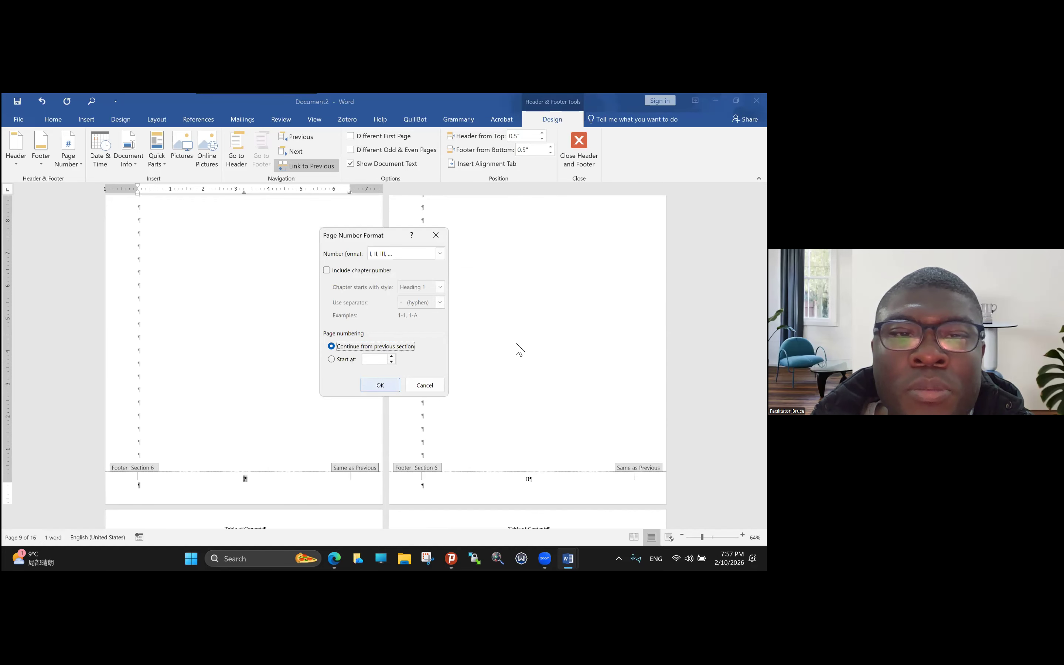
key("Return")
Insert a Next Page section break at the start of page X in the table of contents section.
scroll(221, 320, "down", 4)
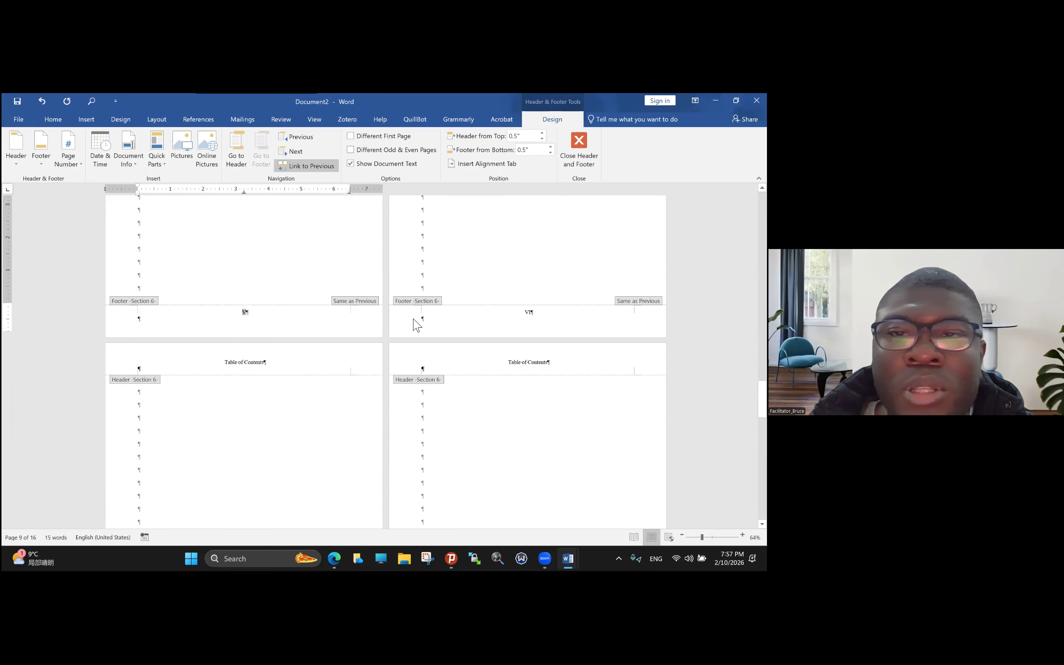
scroll(425, 326, "down", 5)
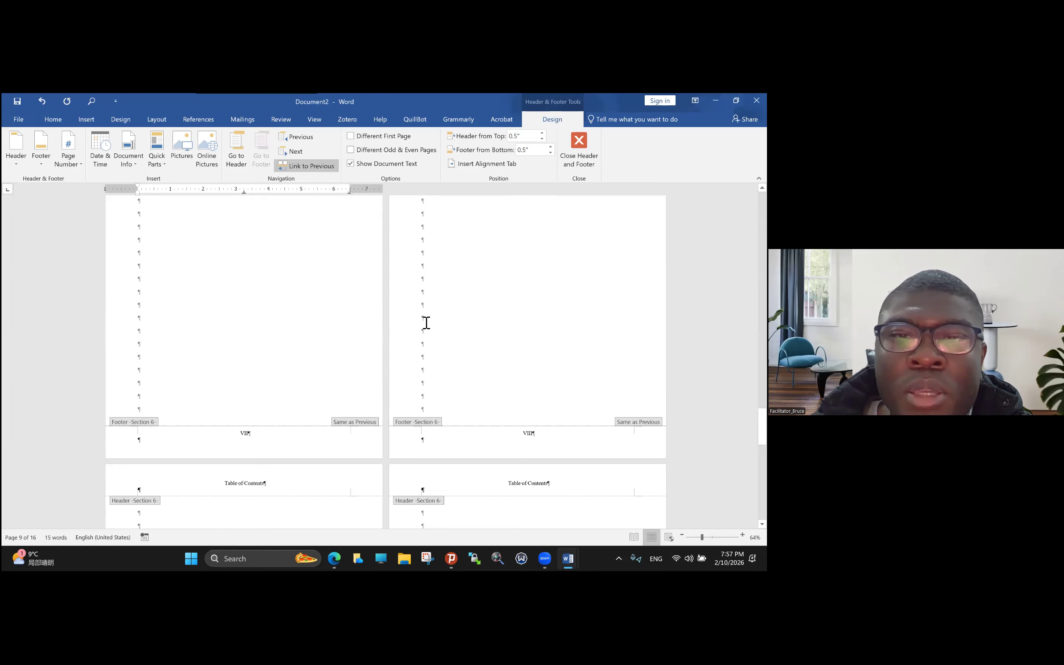
scroll(426, 323, "down", 4)
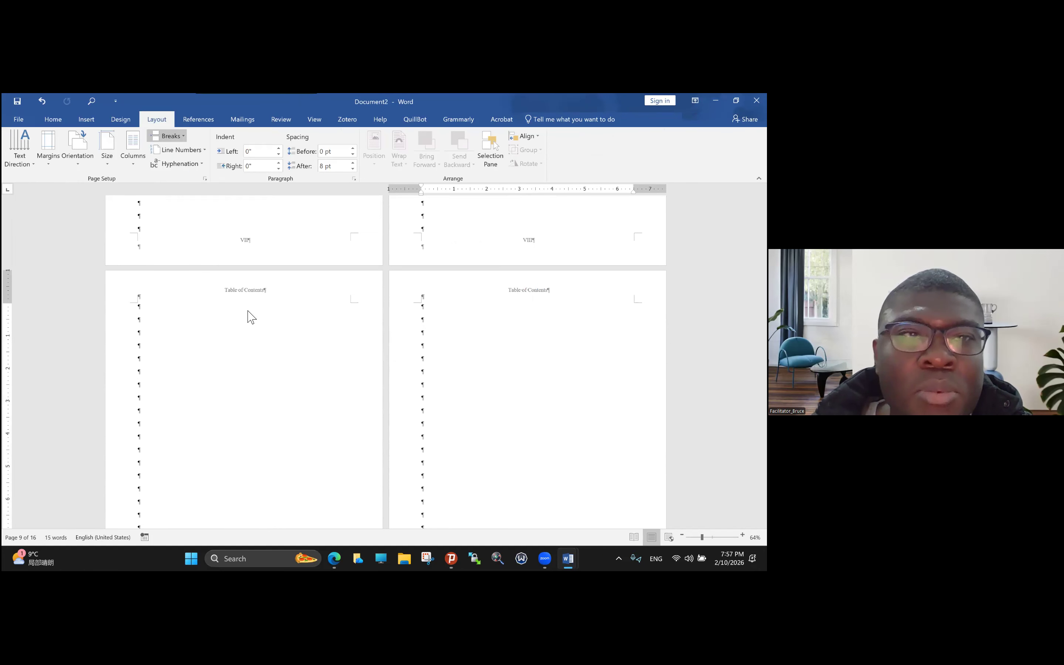
left_click(263, 266)
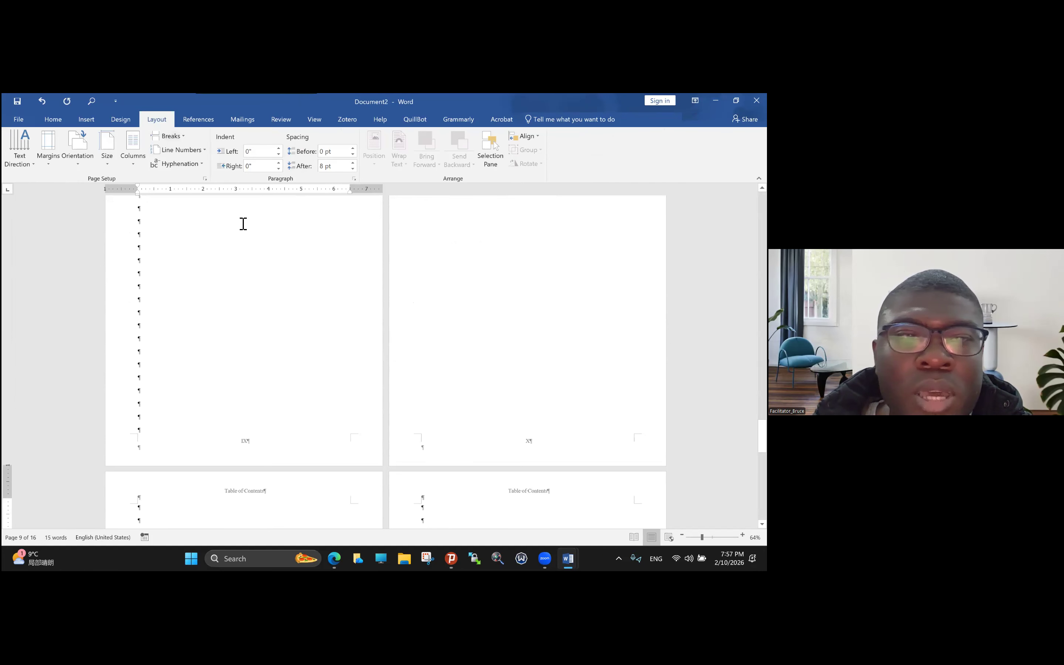
Unlink the section 7 header from the previous section and replace its text with "List of Figures".
scroll(259, 224, "down", 3)
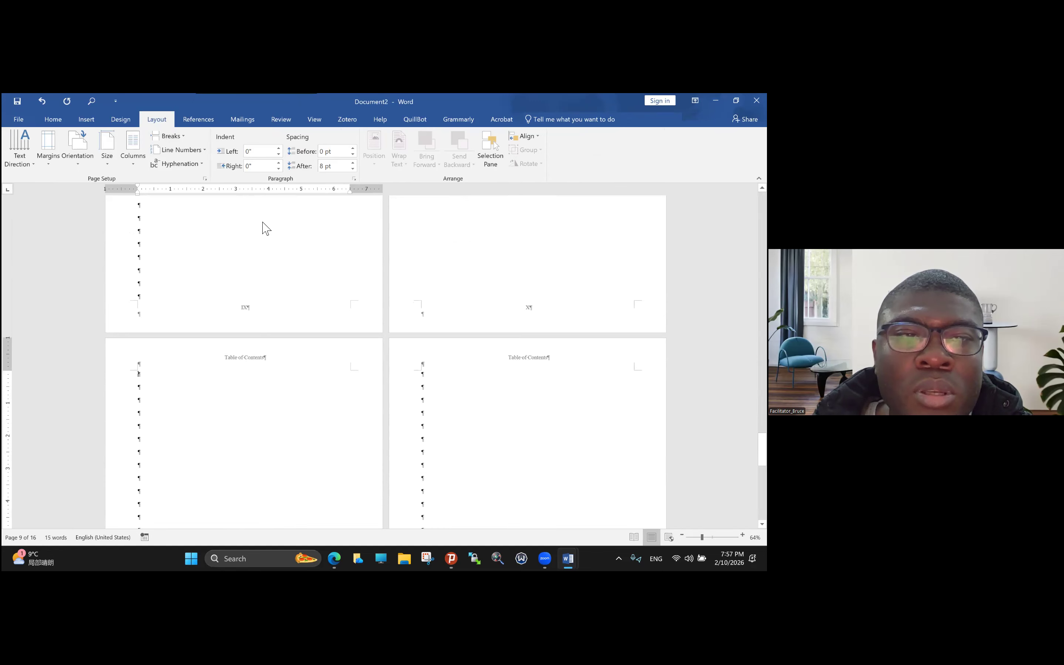
double_click(245, 358)
left_click(308, 166)
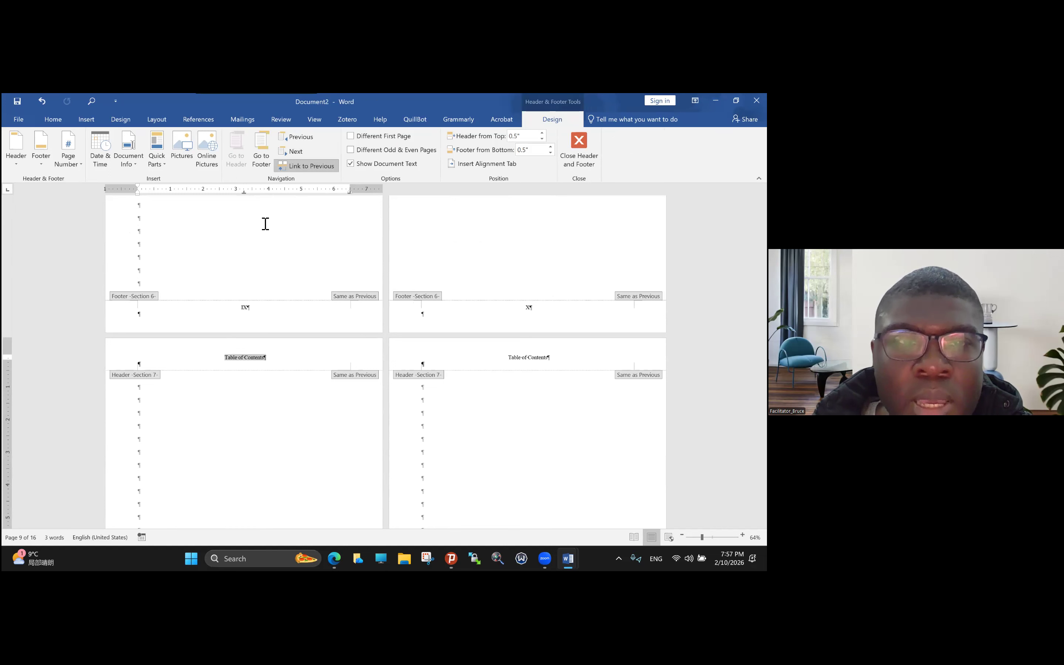
left_click_drag(225, 221, 266, 221)
type("List of Fig")
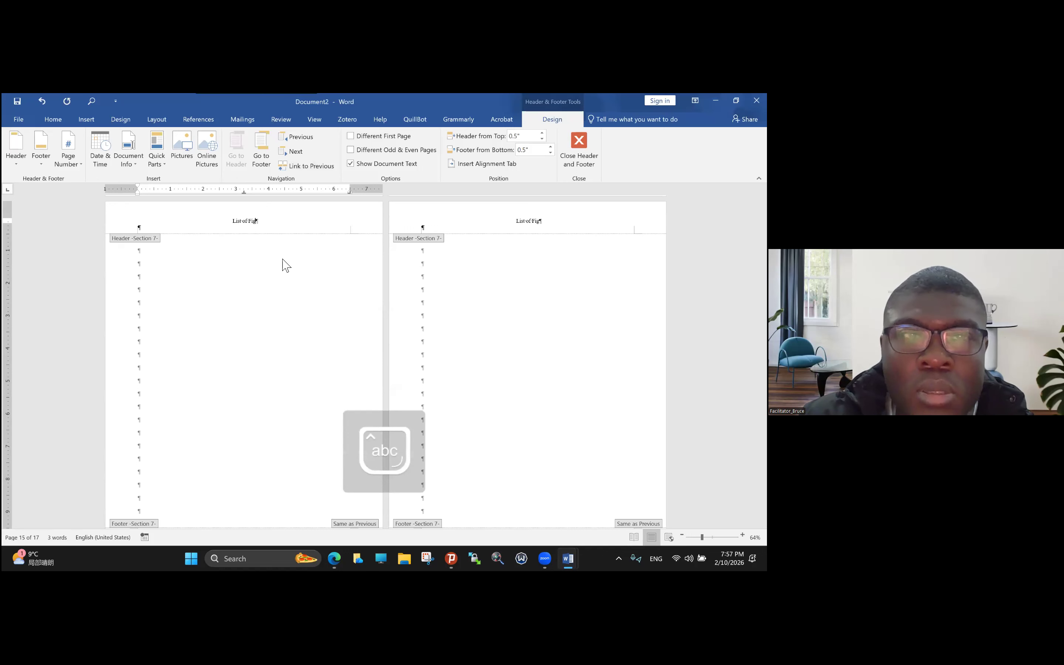
type("ures")
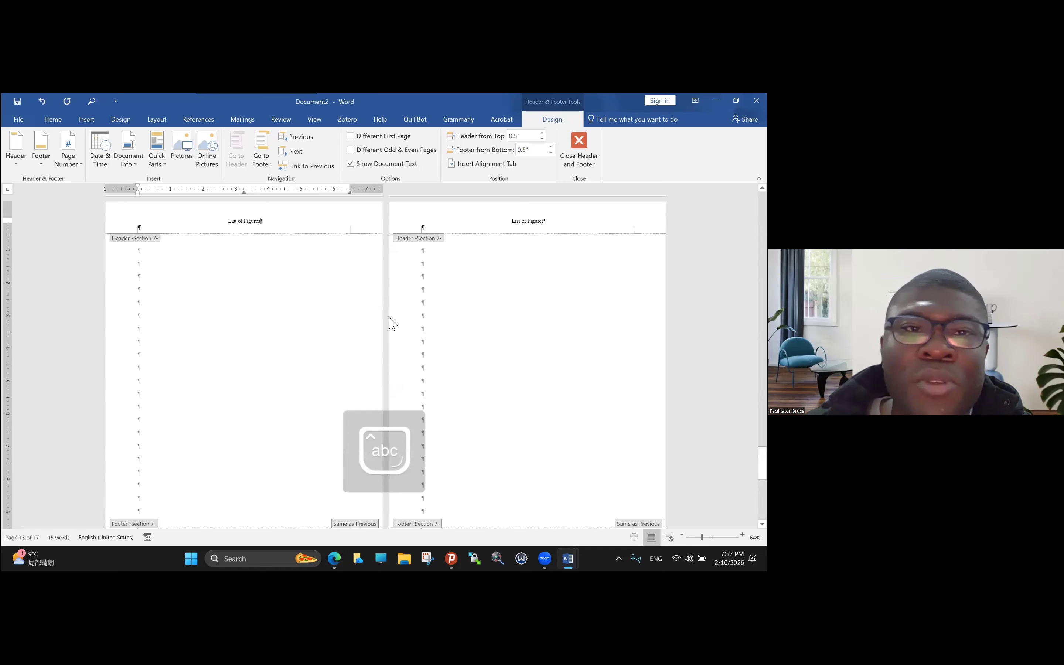
scroll(378, 286, "down", 1)
scroll(370, 284, "up", 2)
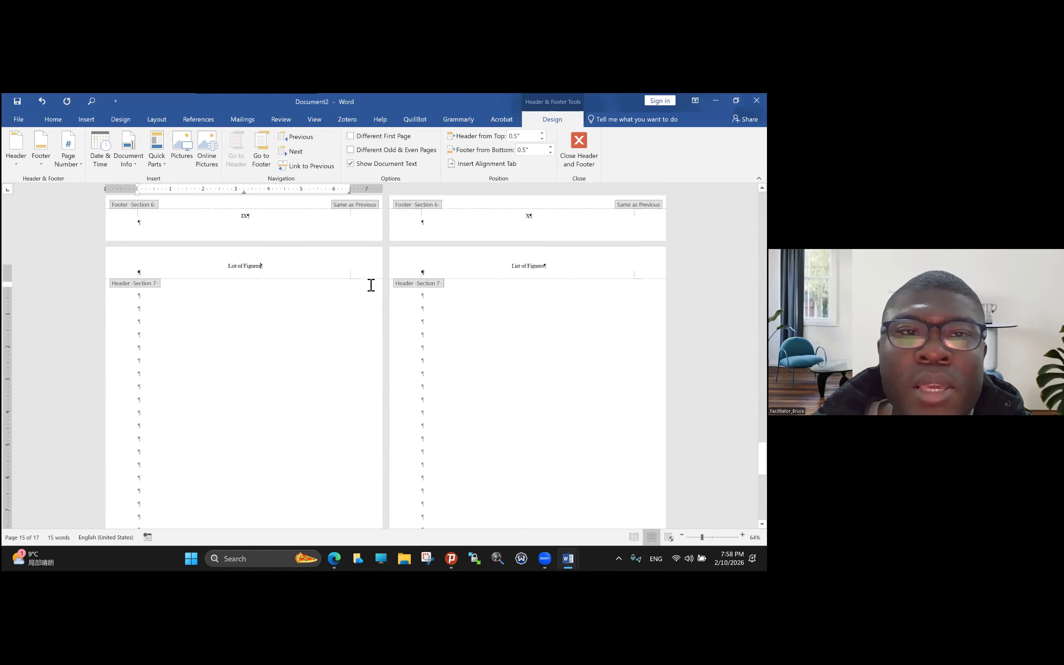
Leave the header area and insert a Next Page section break in the last paragraph of page XII.
scroll(397, 289, "down", 10)
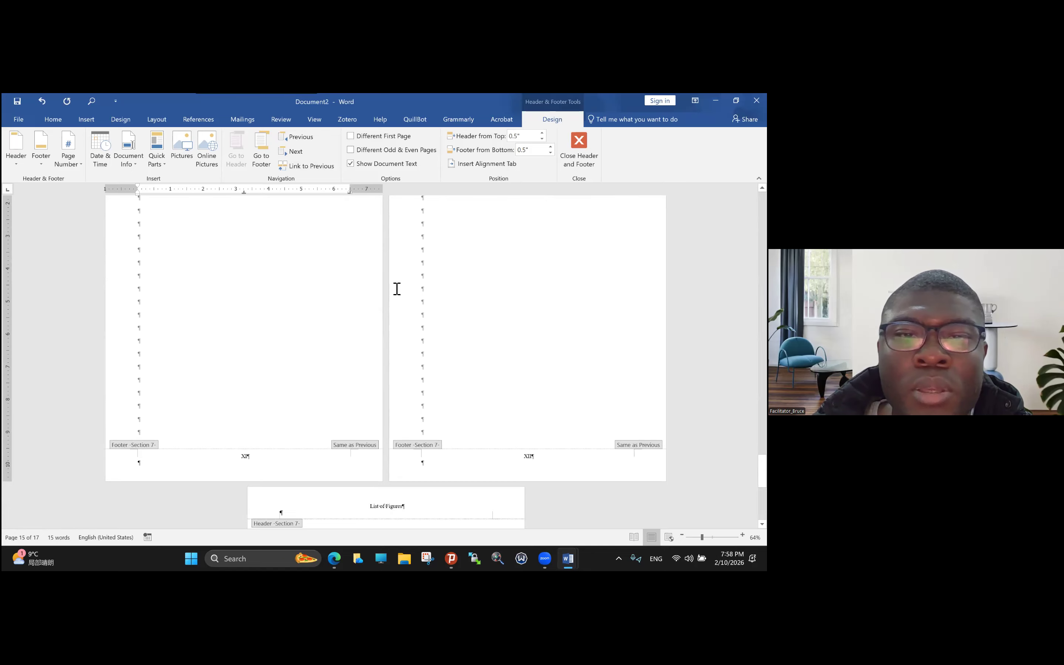
scroll(396, 282, "down", 1)
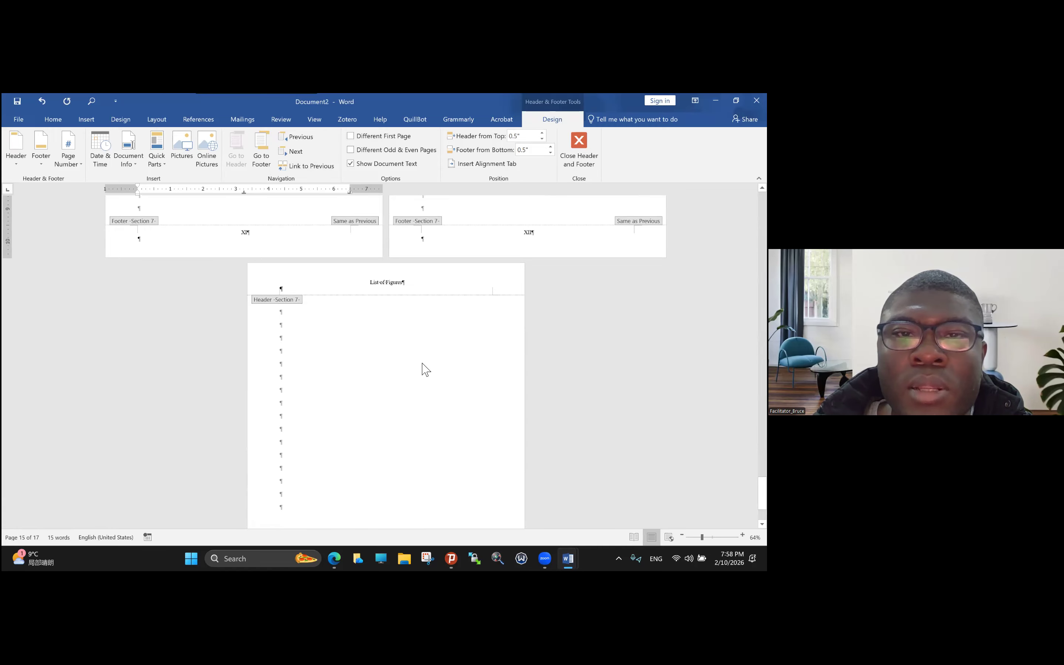
left_click_drag(370, 282, 426, 401)
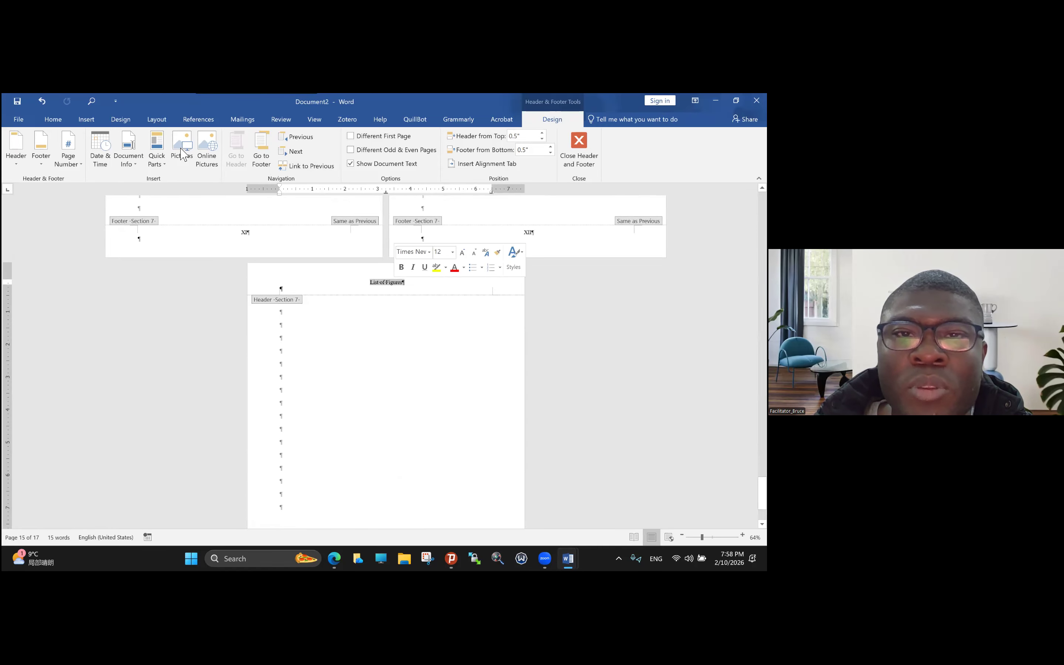
scroll(188, 246, "up", 9)
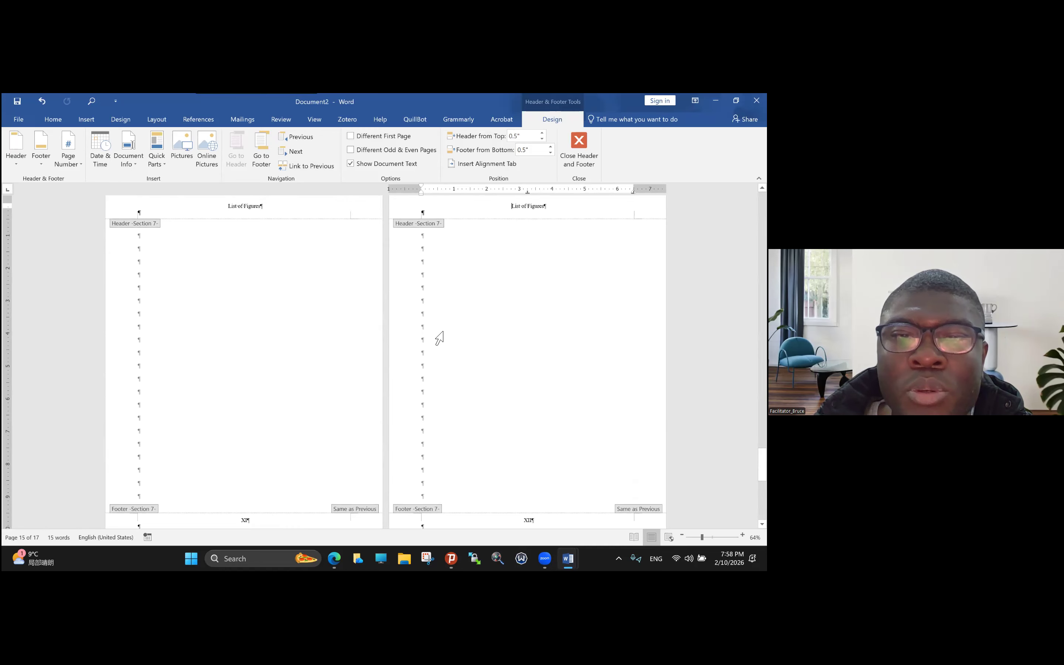
scroll(440, 338, "down", 3)
double_click(374, 381)
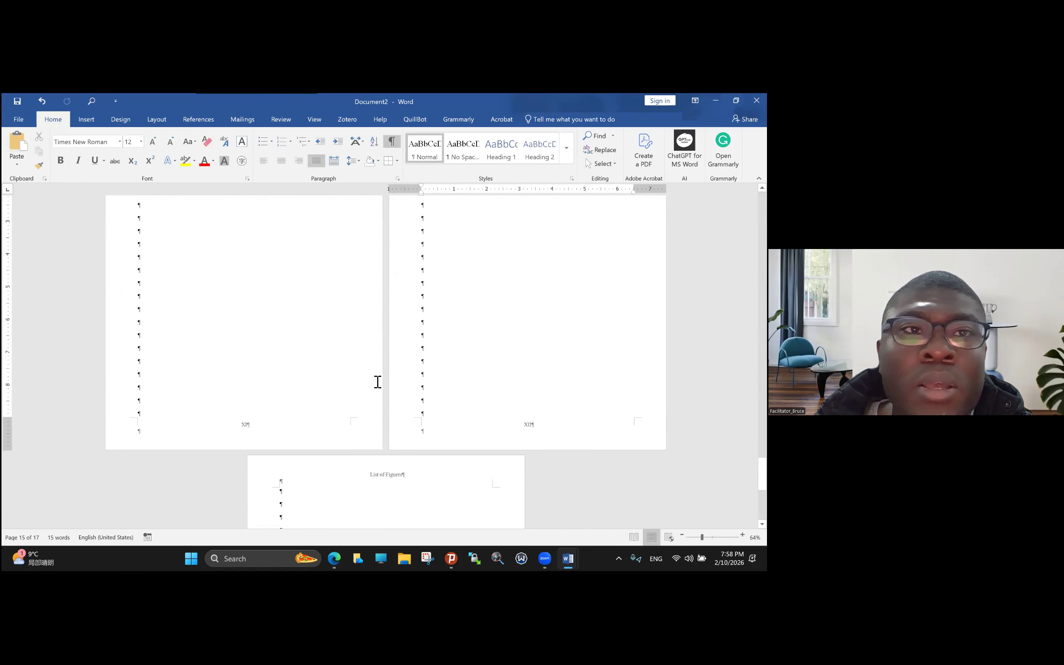
key("alt+p")
key("b")
key("Down")
key("Down")
key("Return")
scroll(382, 229, "down", 3)
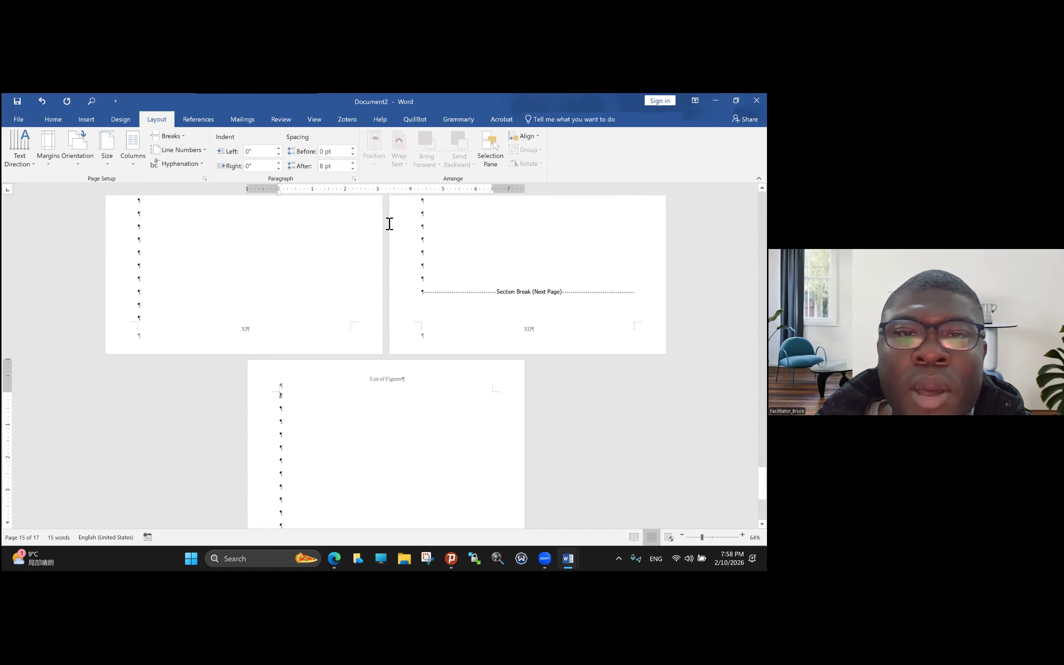
Unlink the section 8 header, change its text to "List of Tables", and return to the document body.
triple_click(387, 379)
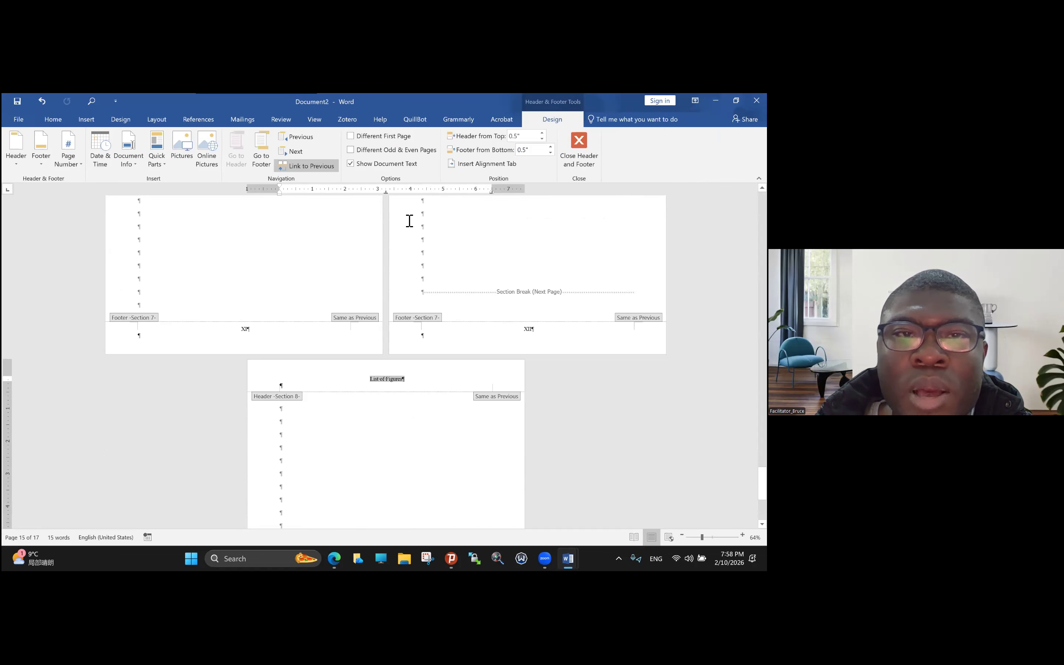
left_click(307, 166)
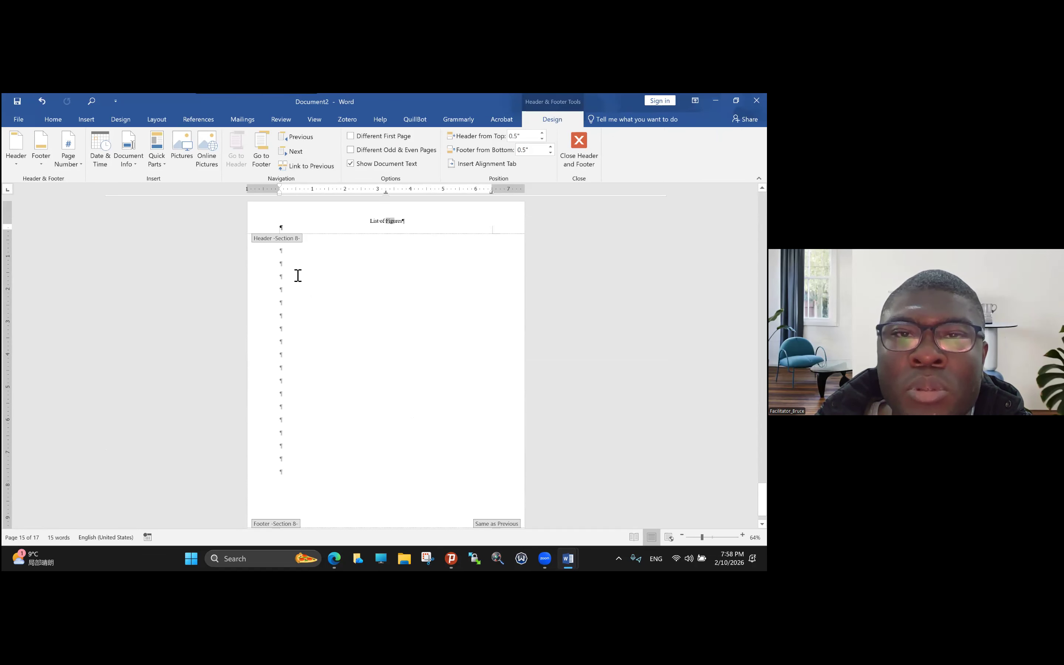
type("Tables")
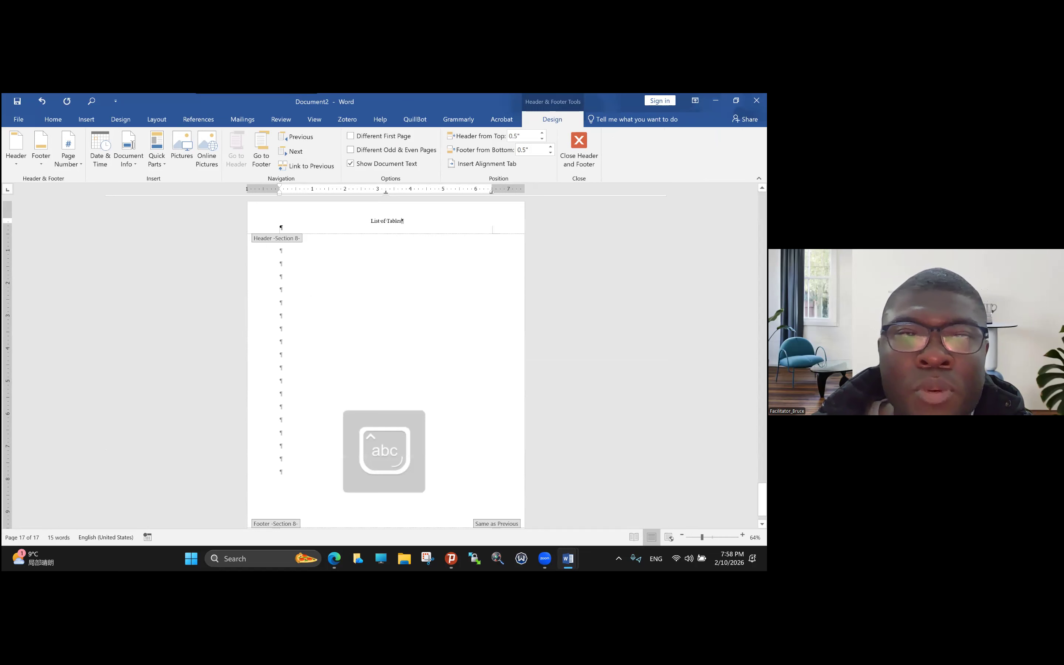
key("Escape")
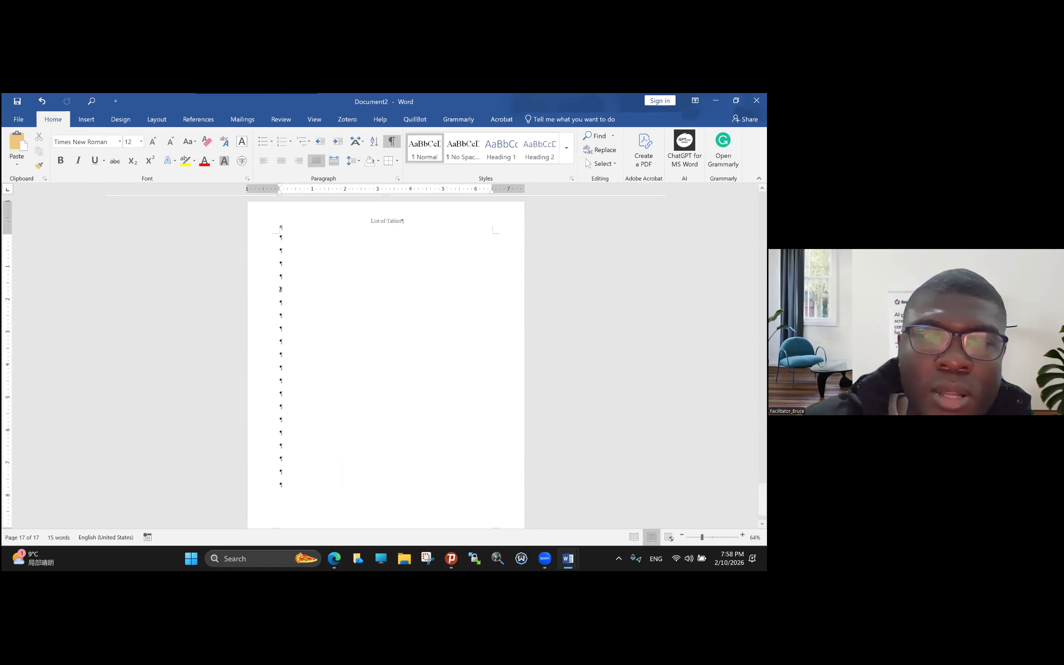
Add empty paragraphs in the List of Tables section until it extends onto a third page.
key("Return")
key("Return")
key("Return")
key("Return")
key("Return")
key("Return")
key("Return")
key("Return")
key("Return")
key("Return")
key("Return")
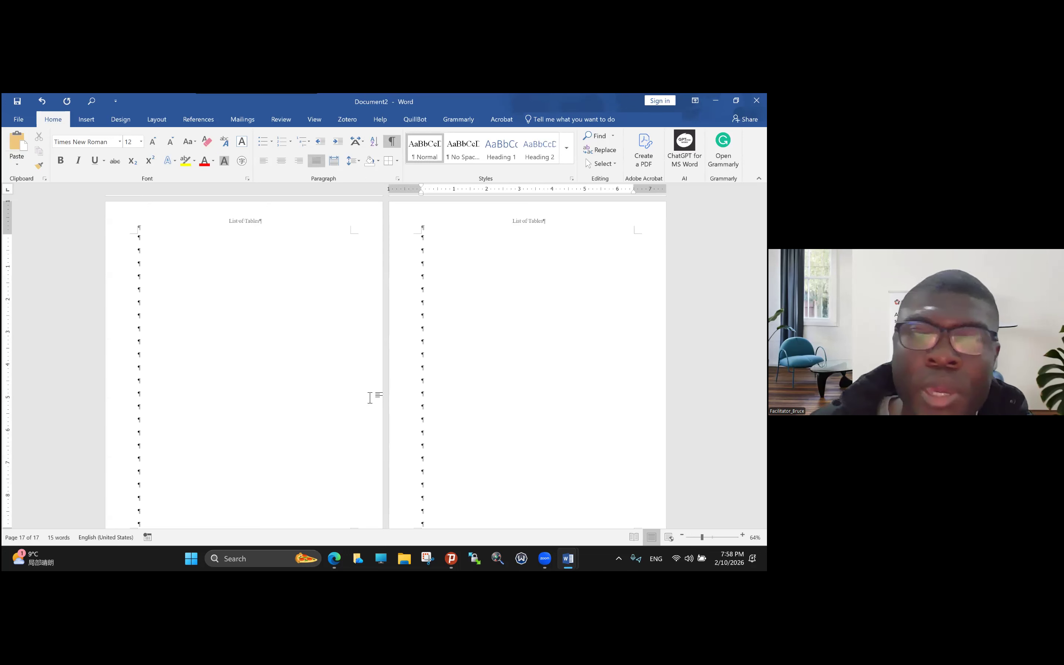
scroll(401, 398, "down", 3)
scroll(381, 401, "down", 2)
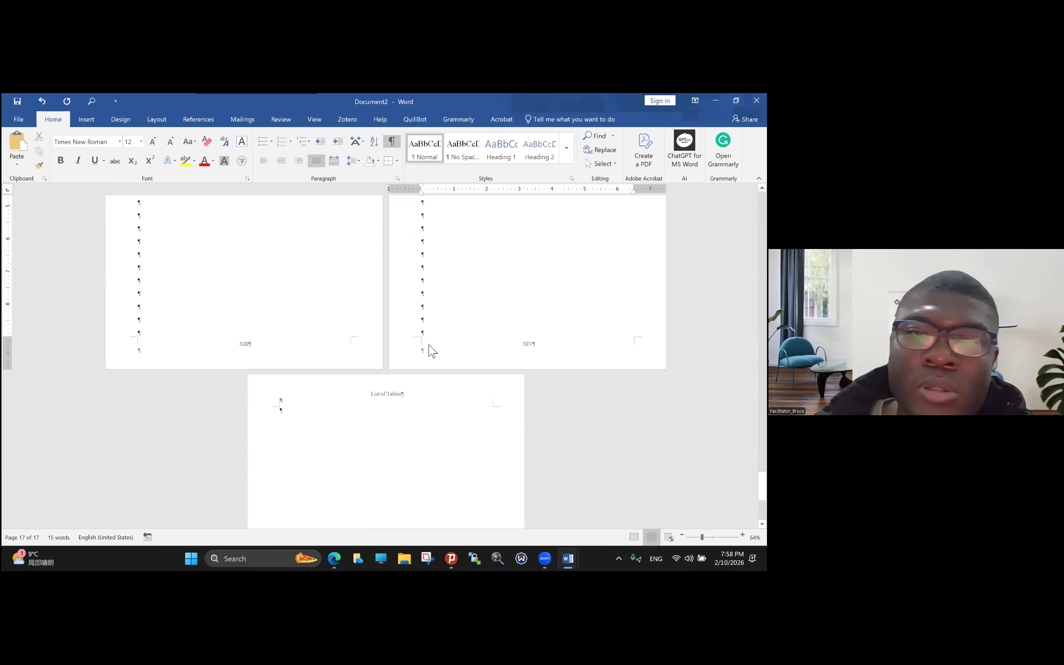
double_click(425, 400)
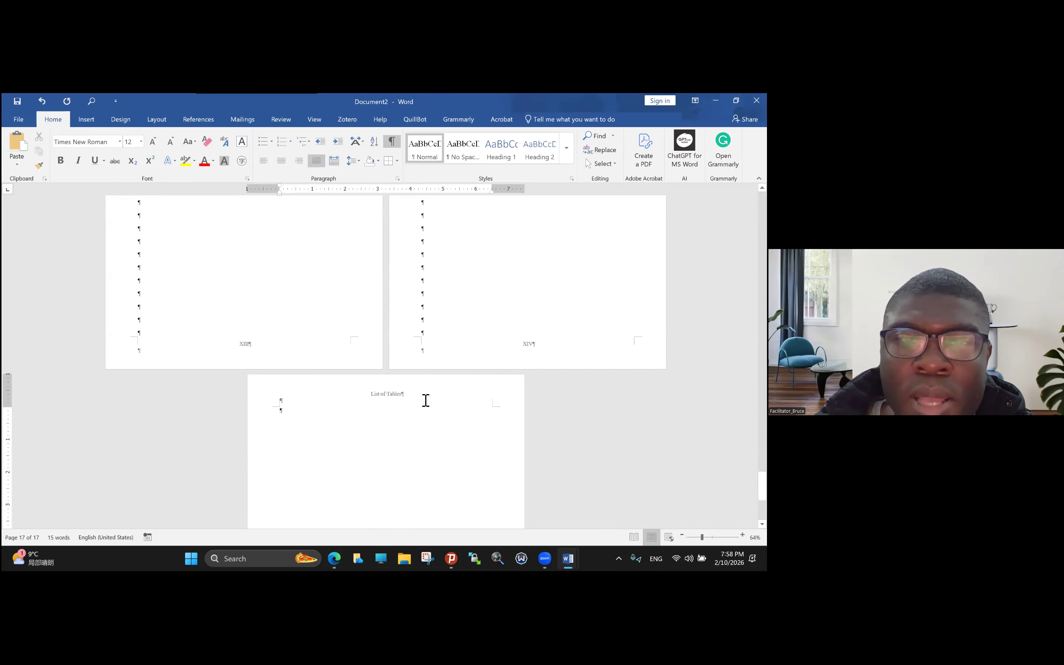
left_click_drag(371, 394, 404, 394)
scroll(171, 190, "up", 1)
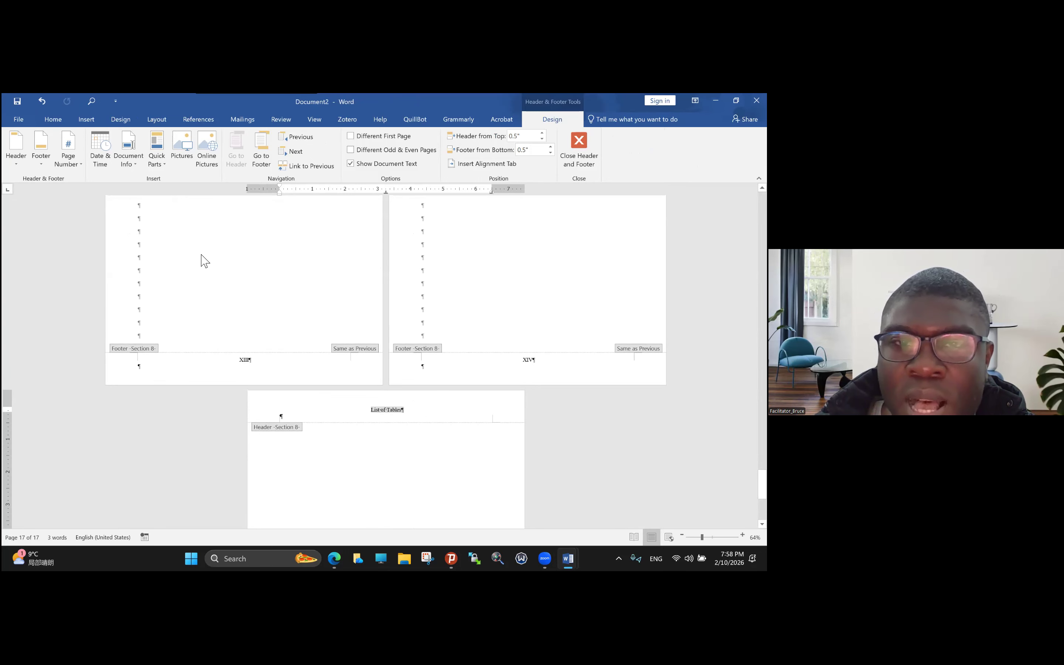
Leave the header area and insert a Next Page section break among the empty paragraphs on page XIV.
scroll(201, 260, "up", 5)
double_click(368, 394)
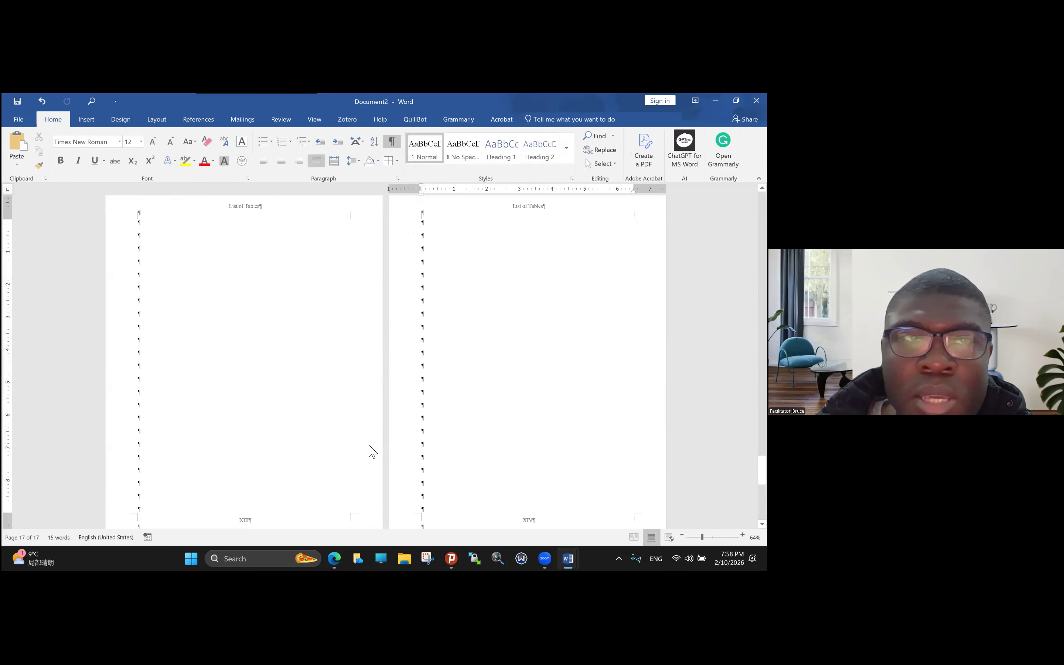
left_click(157, 119)
left_click(167, 135)
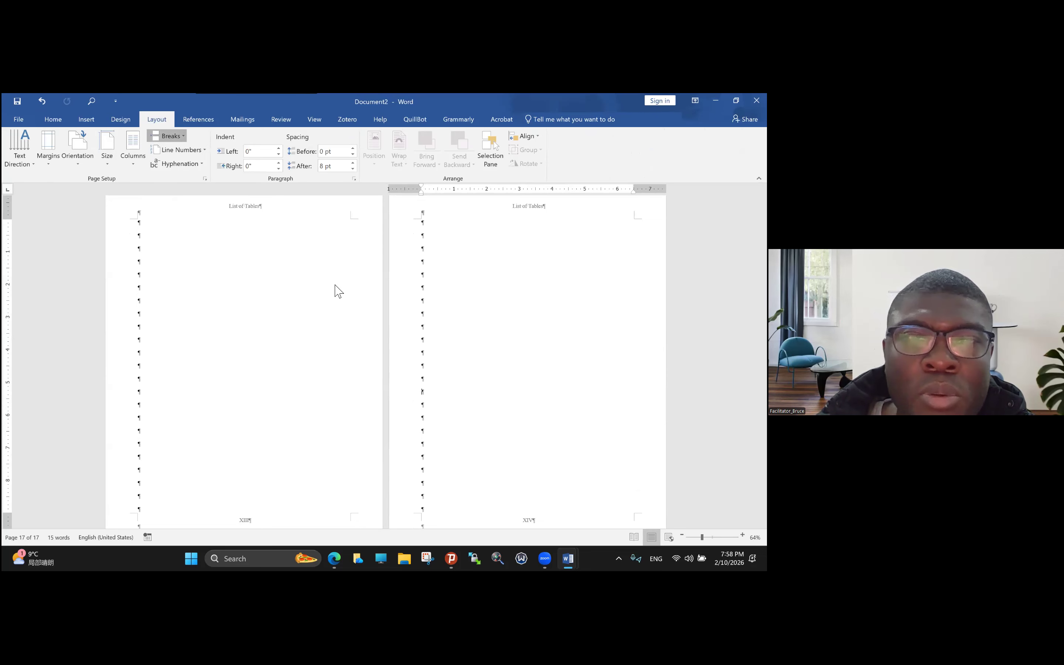
left_click(195, 263)
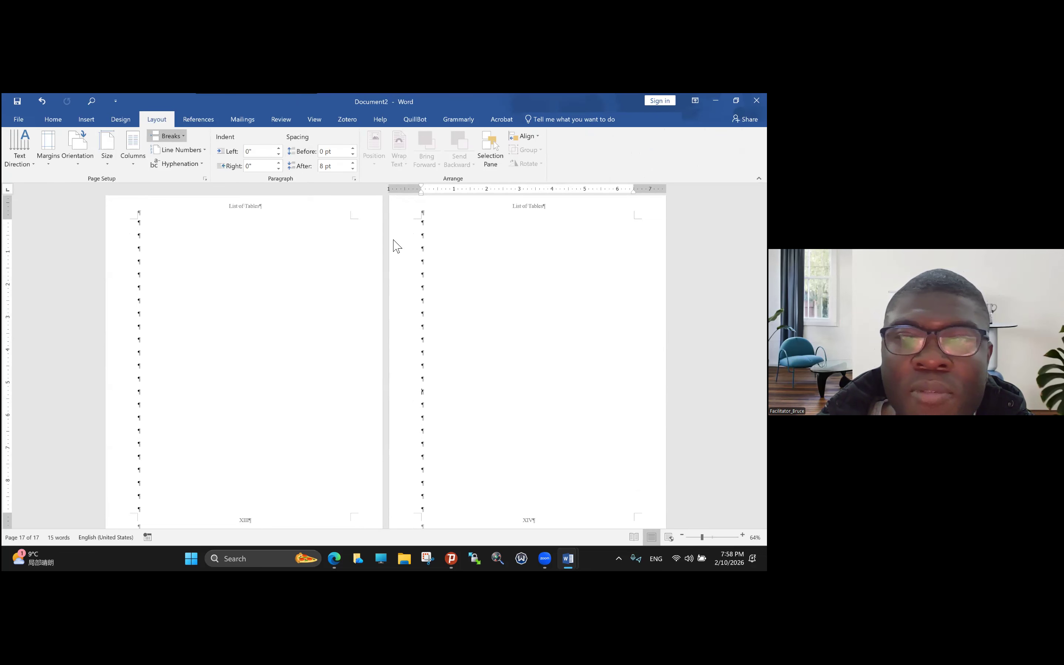
Open the section 9 header and unlink it from the previous section.
scroll(389, 227, "down", 1)
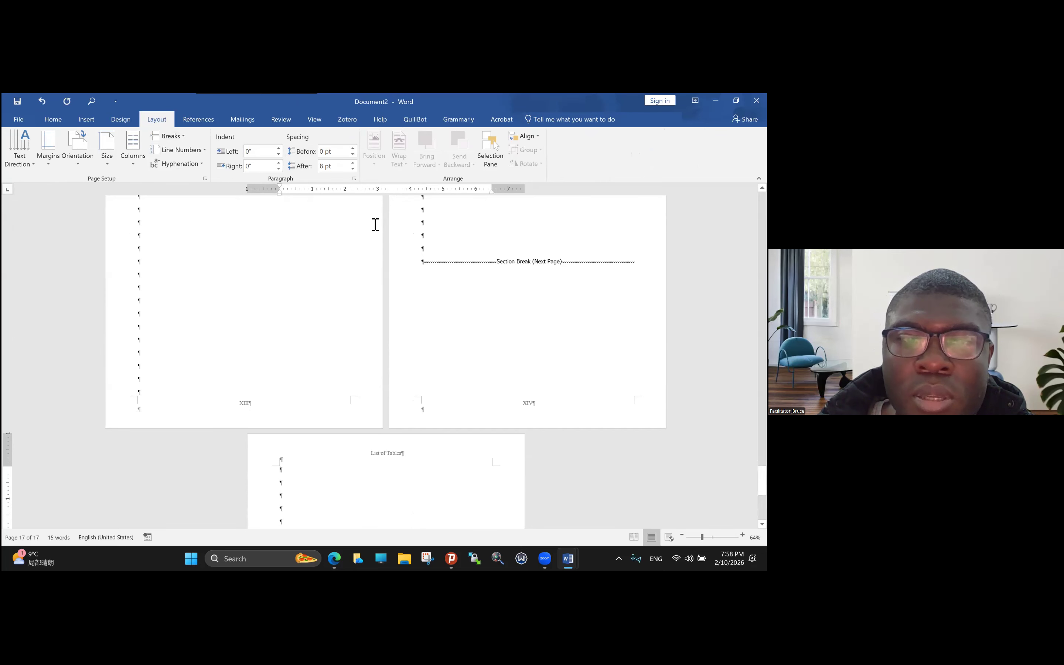
double_click(387, 453)
left_click_drag(371, 453, 403, 453)
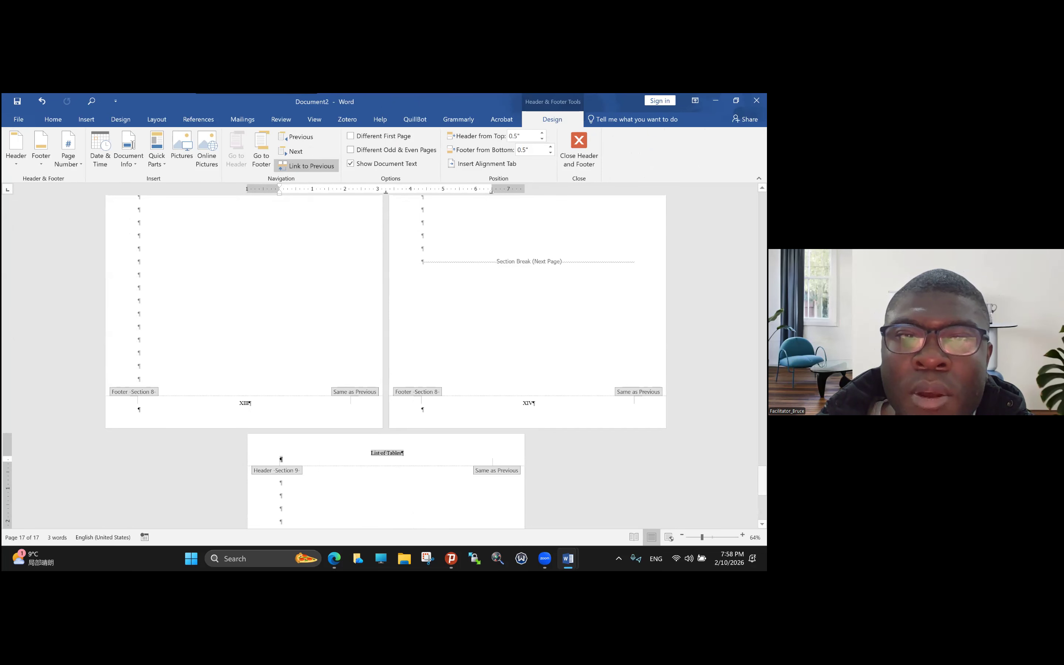
left_click(306, 166)
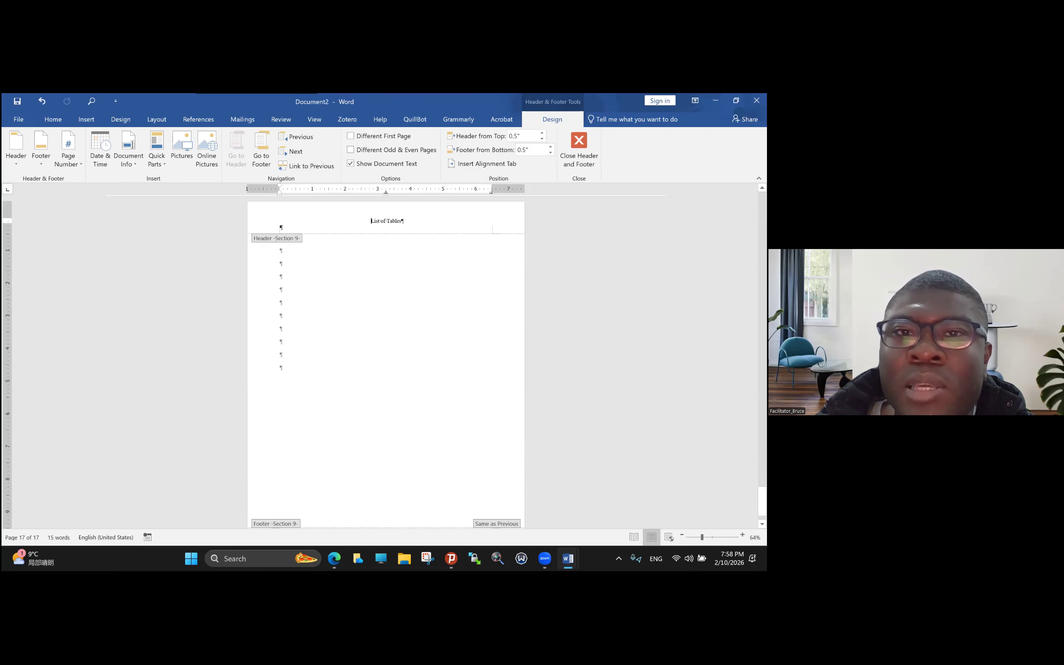
Replace the section 9 header text with "Abbreviations" and return to the document body.
left_click_drag(371, 221, 403, 221)
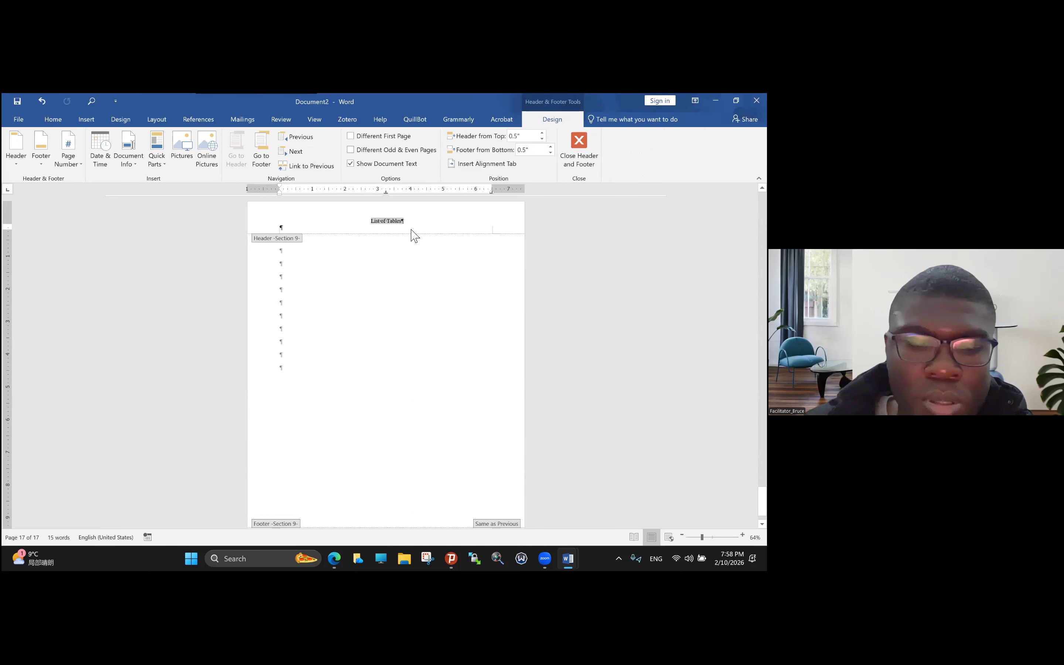
key("Caps_Lock")
type("A")
key("Caps_Lock")
type("bbre")
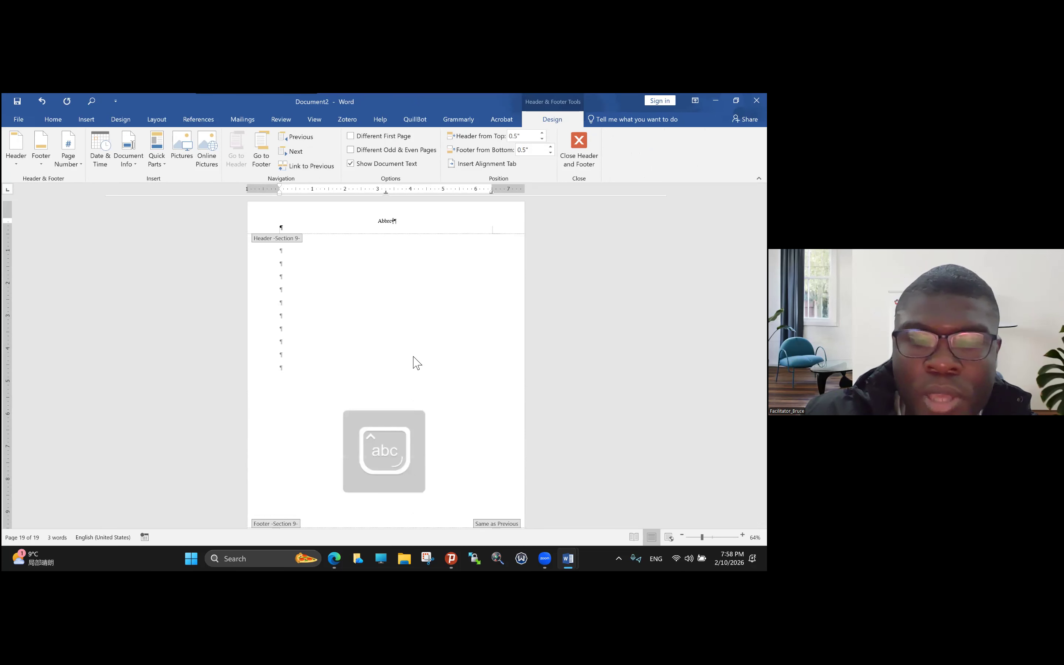
type("viations")
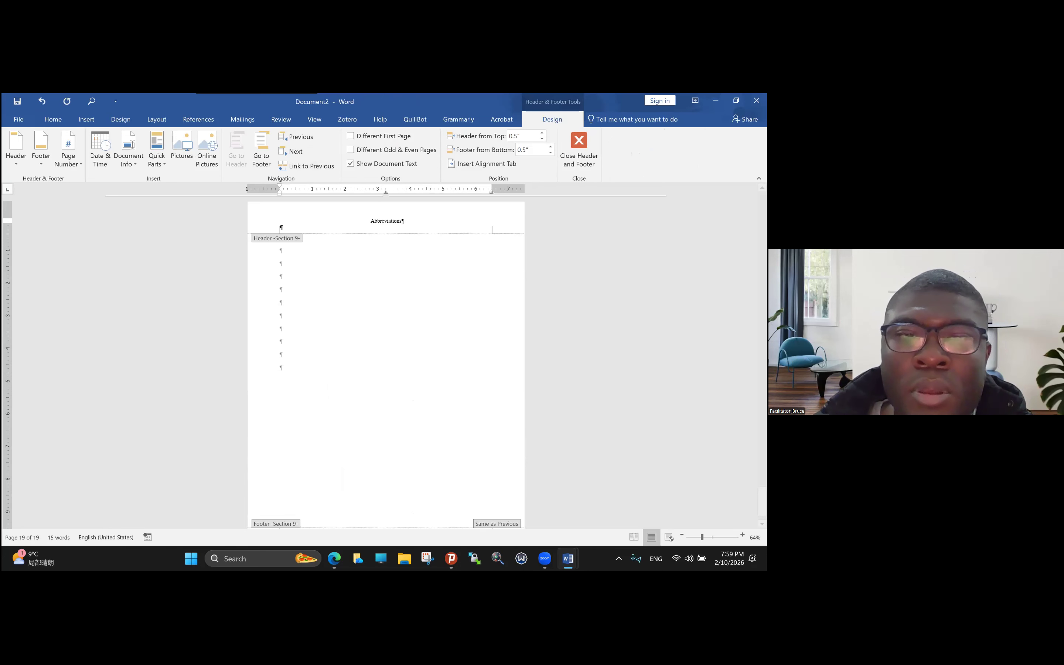
scroll(386, 365, "down", 2)
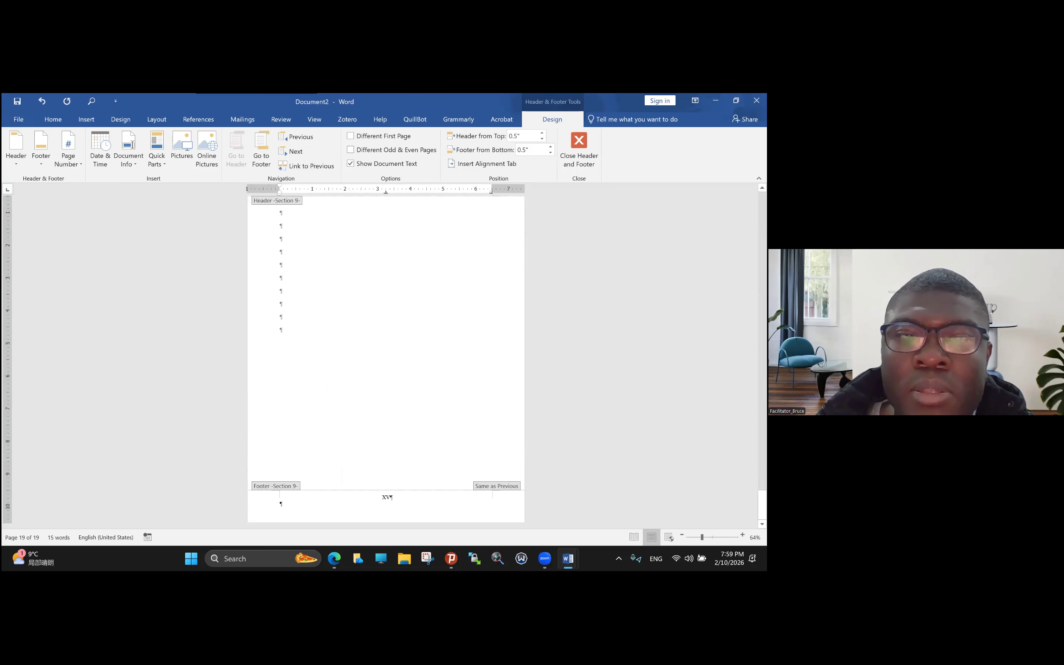
scroll(386, 365, "up", 2)
scroll(386, 365, "down", 1)
scroll(386, 365, "down", 1)
scroll(385, 364, "up", 1)
key("Escape")
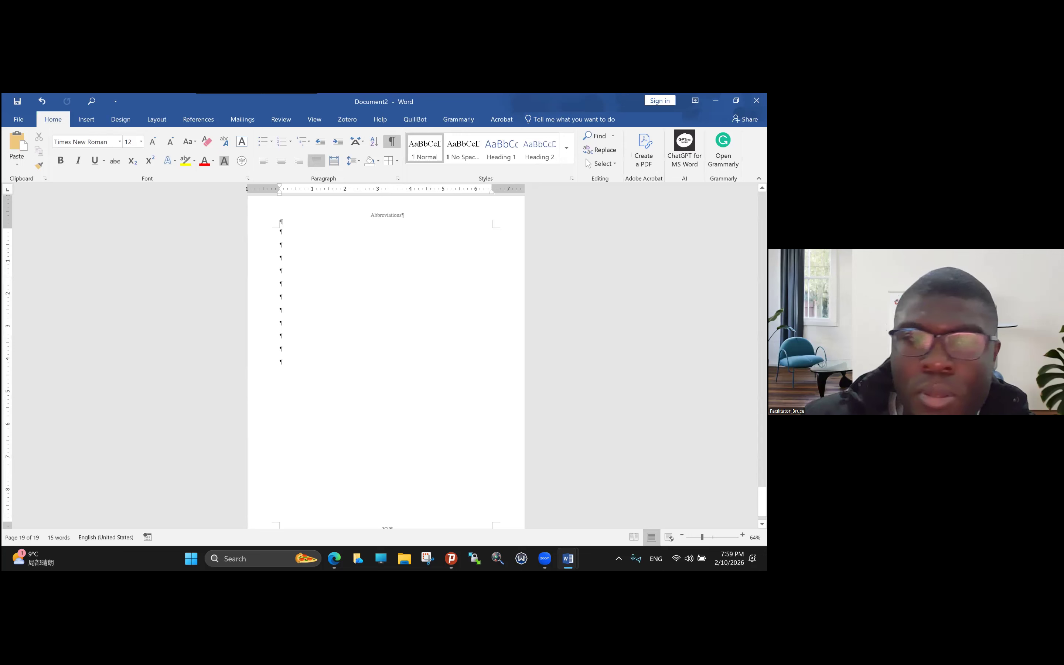
Add empty paragraphs in the Abbreviations section until it extends onto a second page.
key("Return")
key("Return")
key("Return")
key("Return")
key("Return")
key("Return")
key("Return")
key("Return")
key("Return")
key("Return")
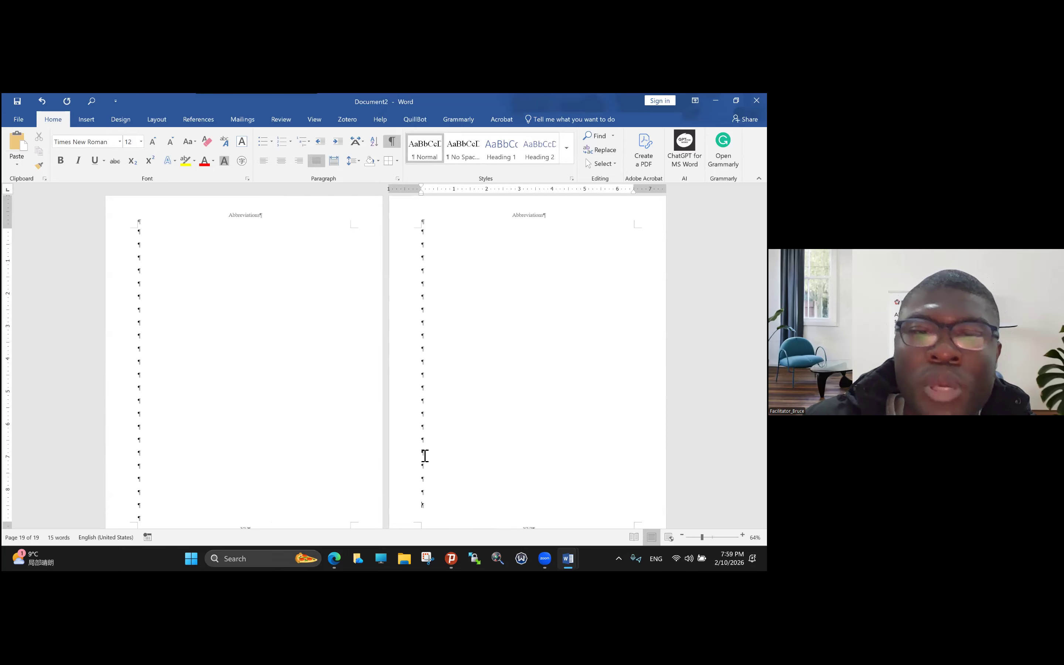
scroll(425, 455, "down", 1)
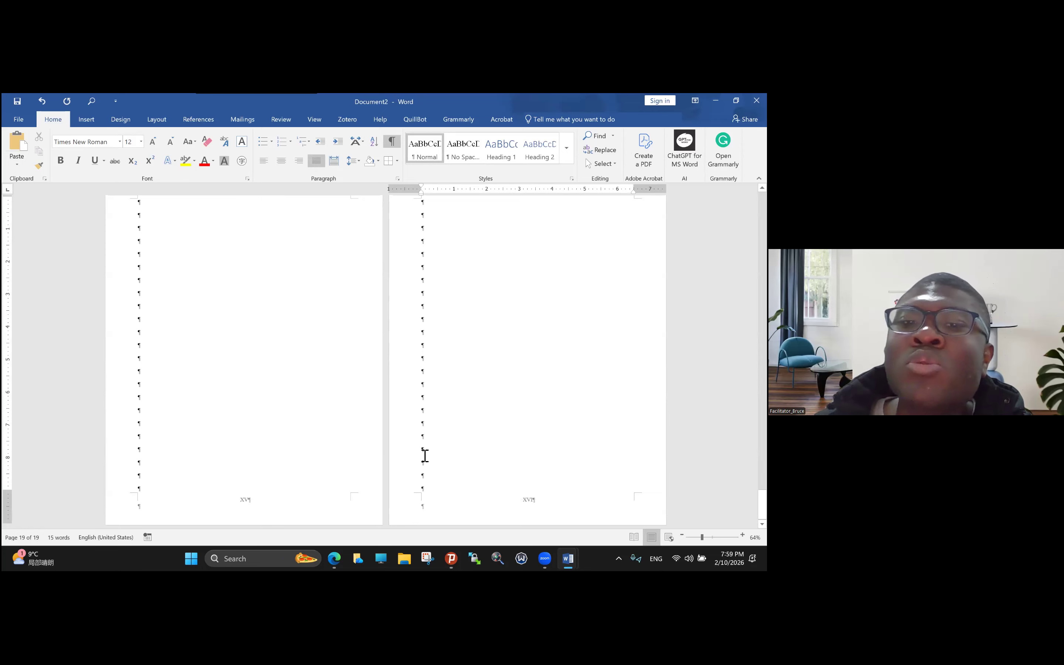
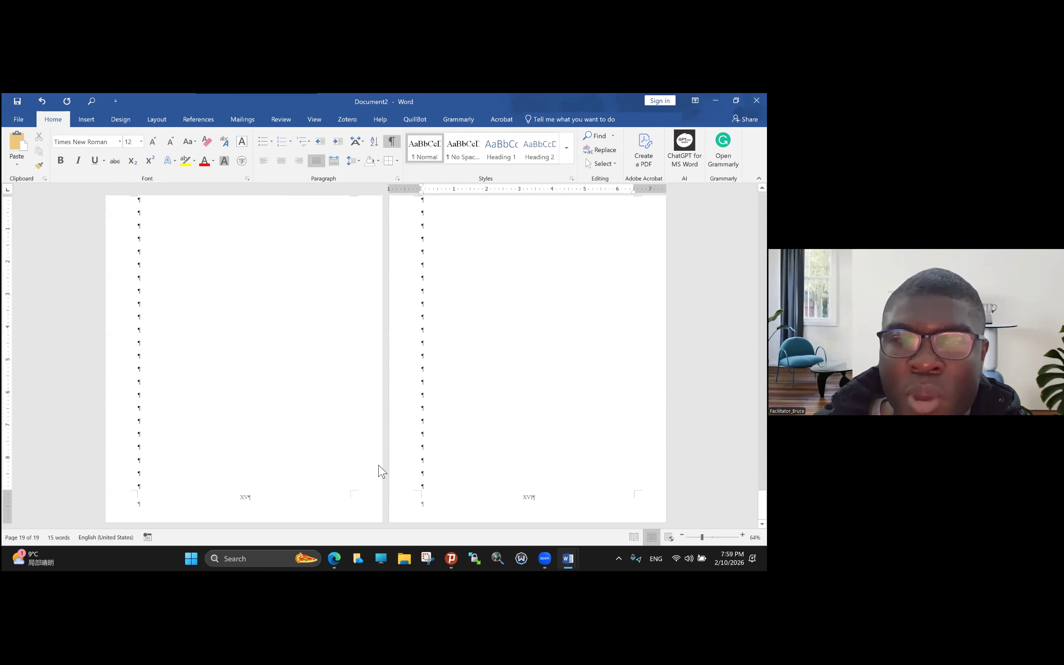
Insert a Next Page section break among the empty paragraphs on page XVI.
key("alt")
key("p")
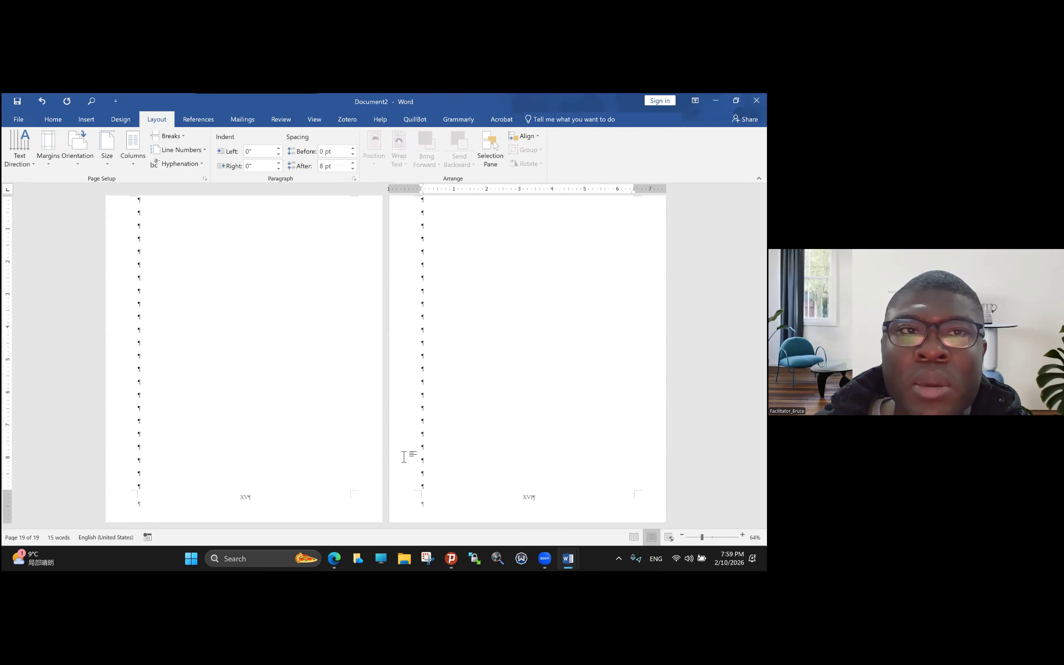
key("b")
key("n")
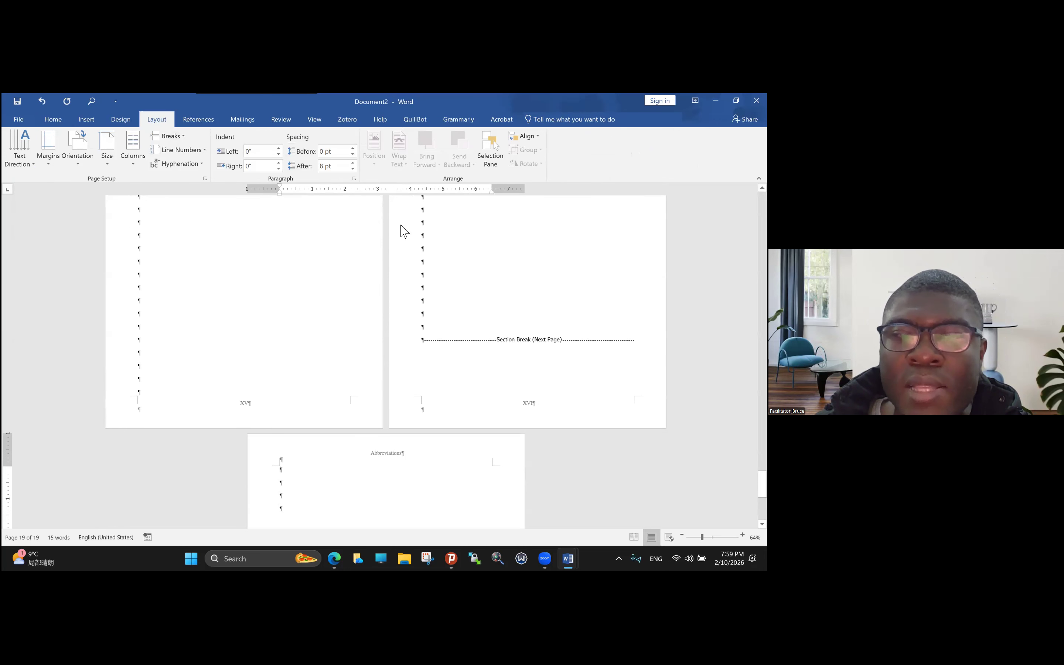
Open the section 10 header and unlink it from the previous section.
double_click(395, 453)
triple_click(395, 453)
left_click(308, 166)
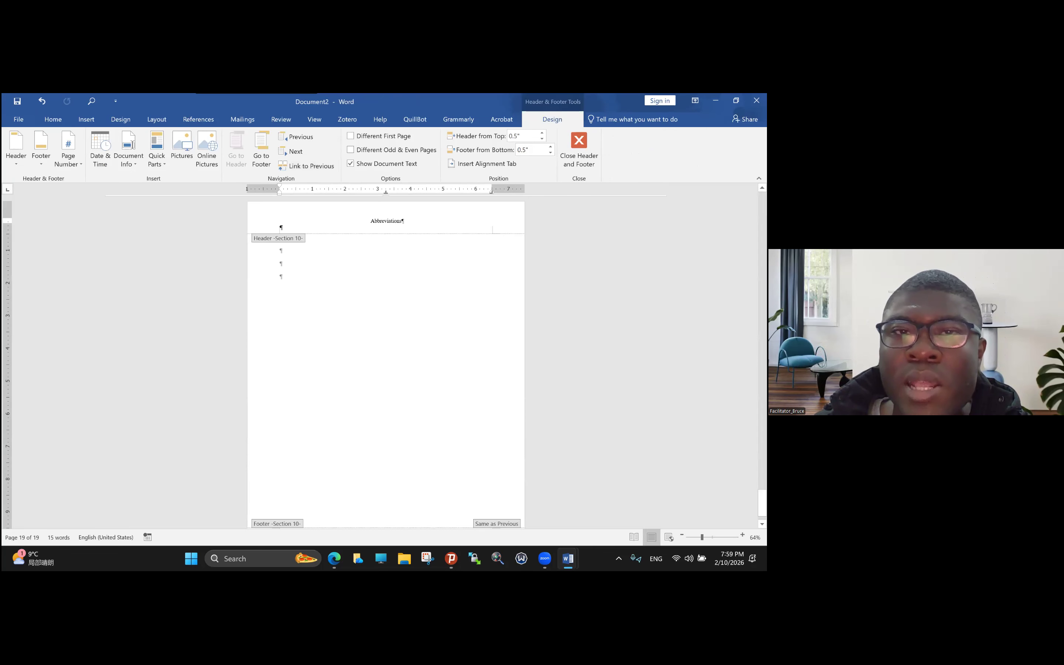
Replace the section 10 header text with "Chapter 1".
triple_click(394, 221)
key("Caps_Lock")
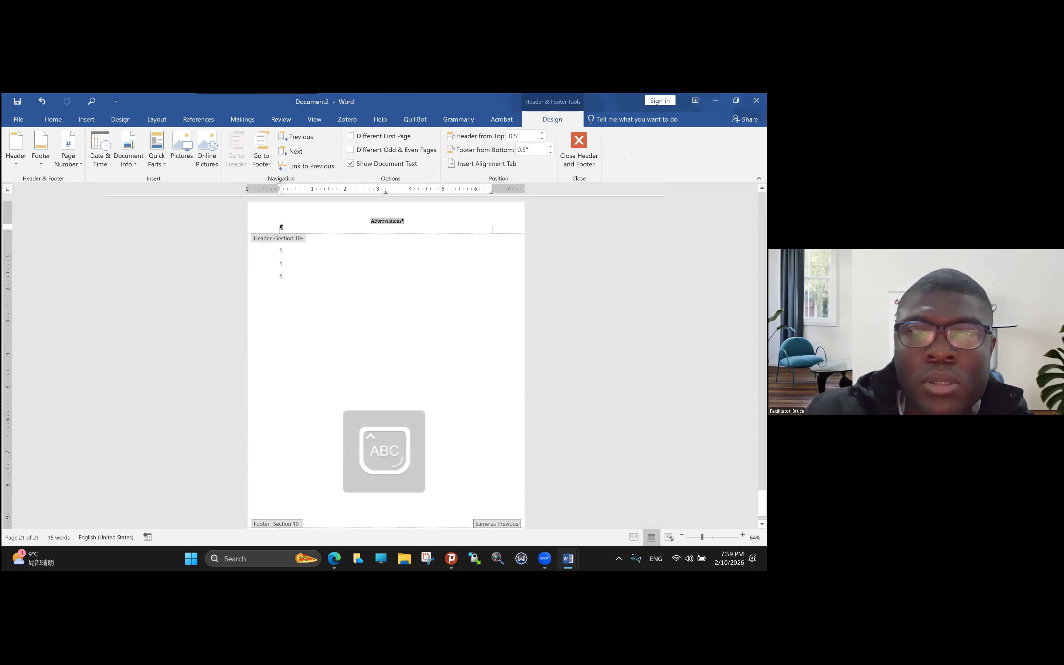
type("C")
key("Caps_Lock")
type("hpate")
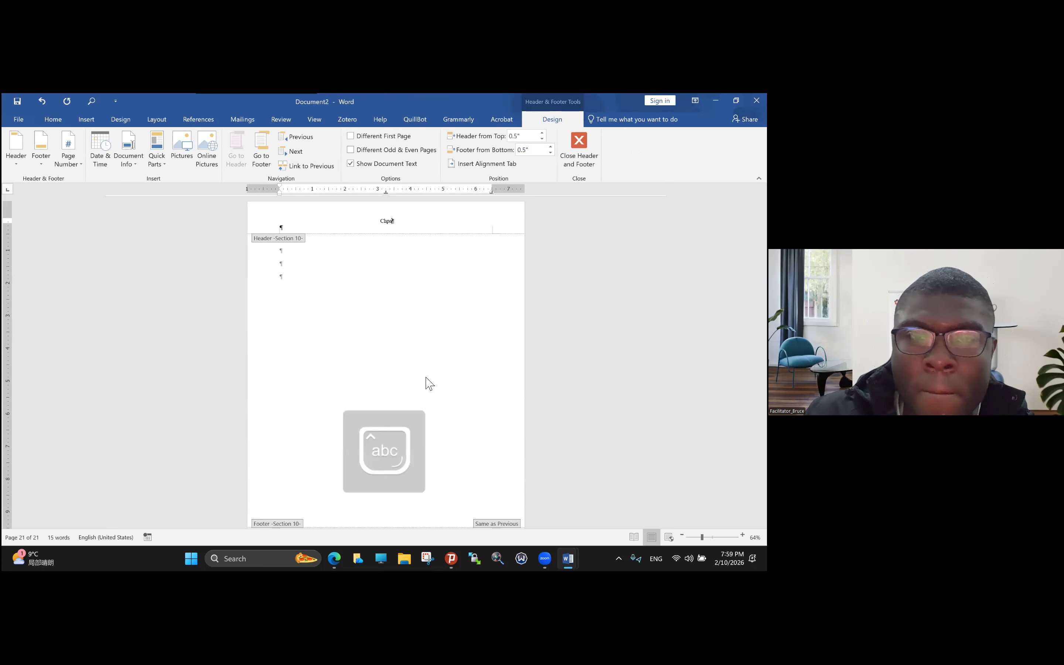
key("BackSpace")
key("BackSpace")
key("BackSpace")
key("BackSpace")
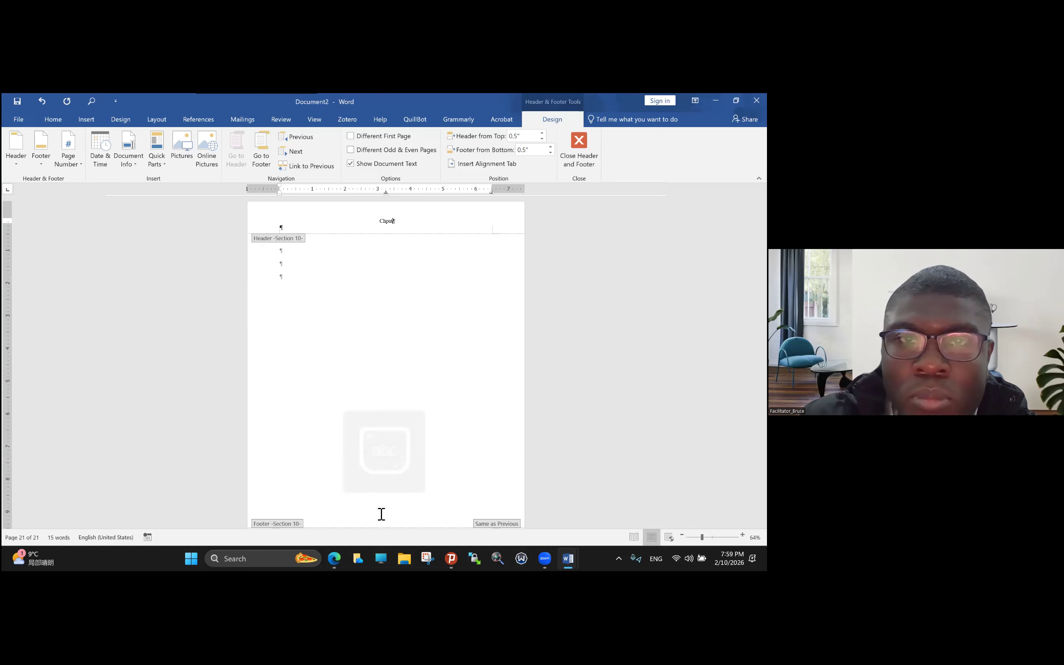
type("apter")
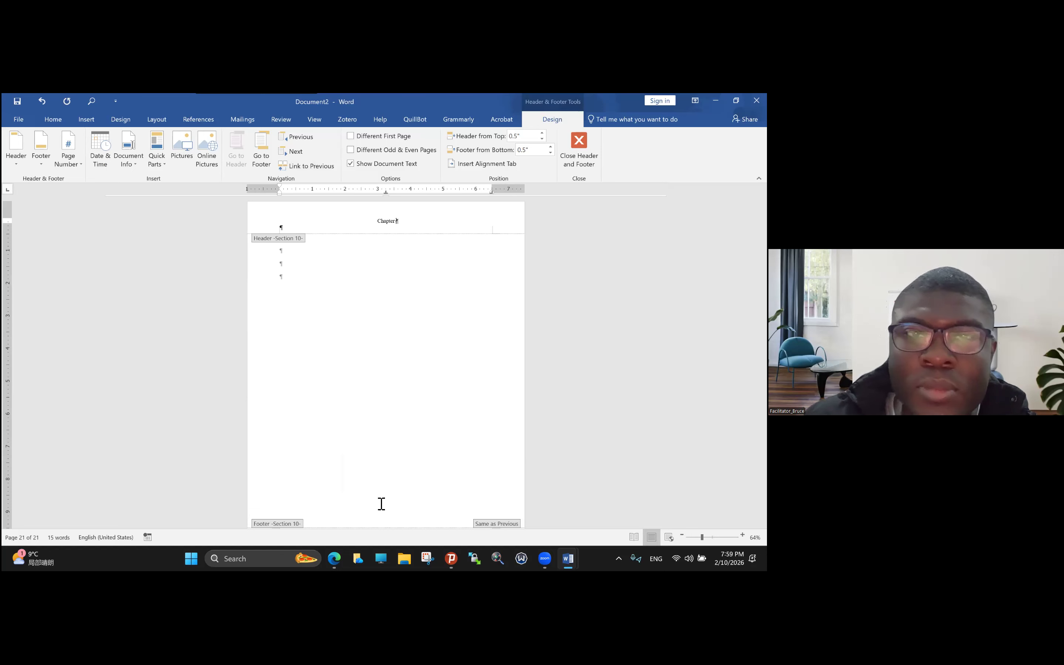
type(" 1")
Format the section 10 page numbers as Arabic numerals starting at 1.
scroll(393, 500, "down", 2)
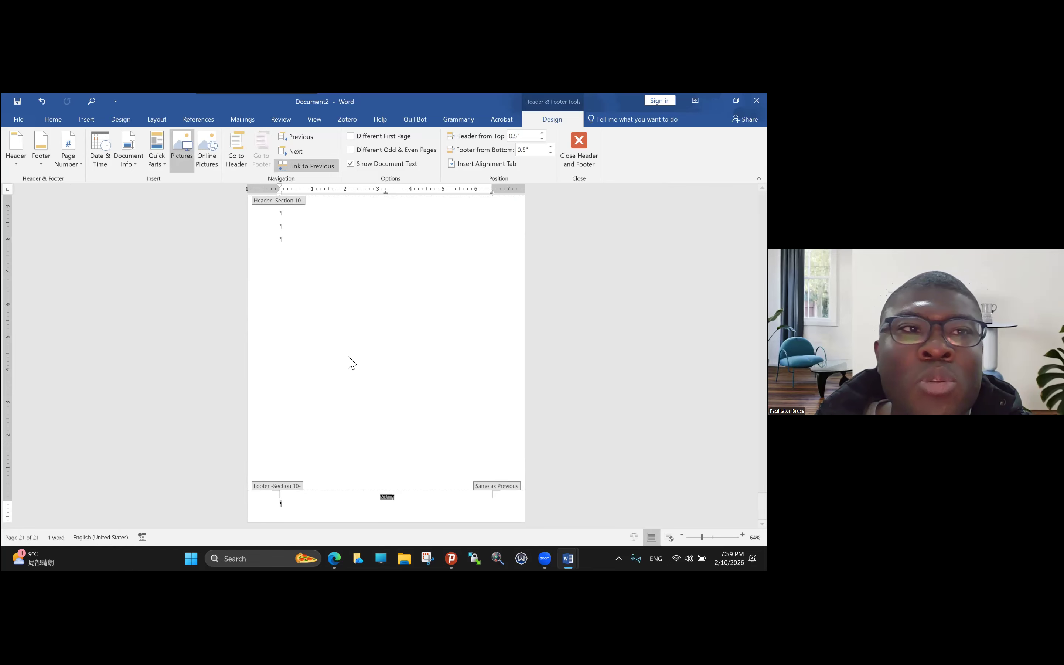
left_click(68, 151)
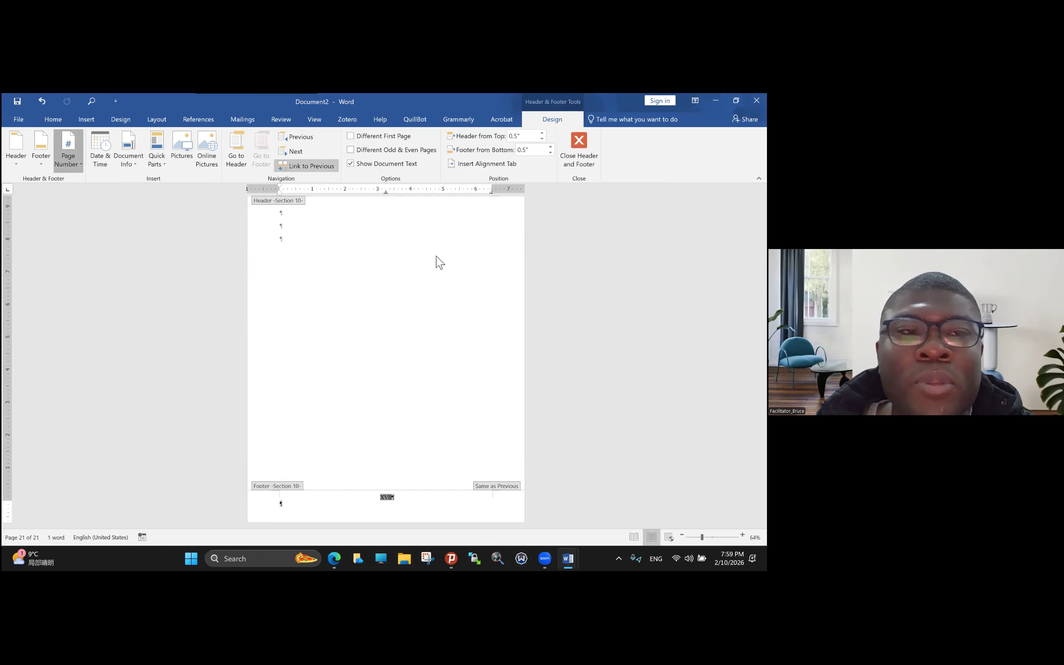
left_click(101, 233)
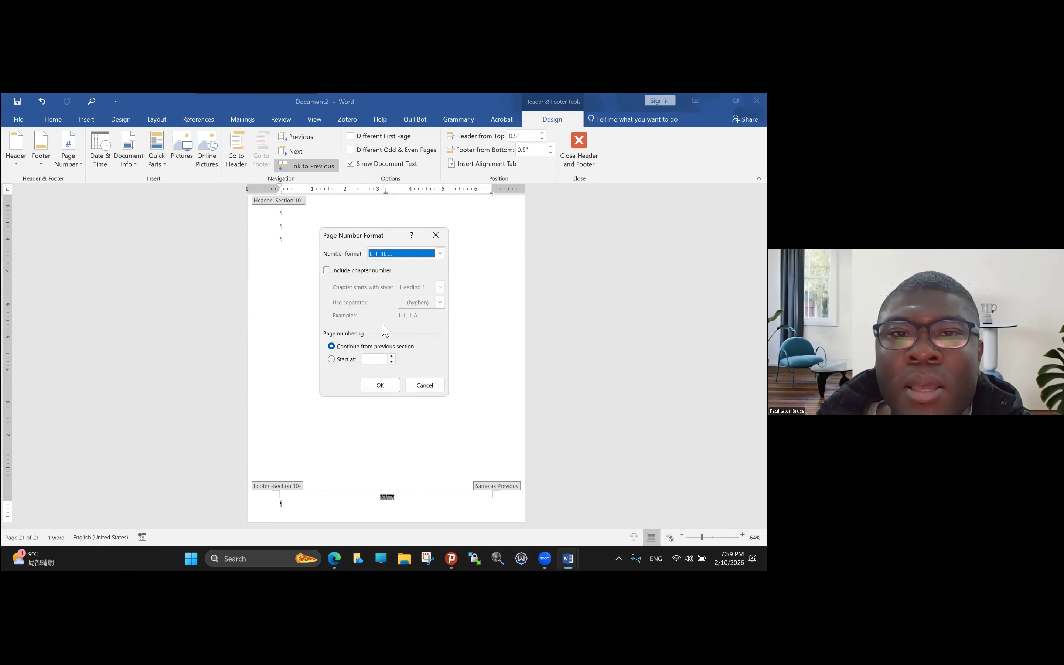
key("alt+a")
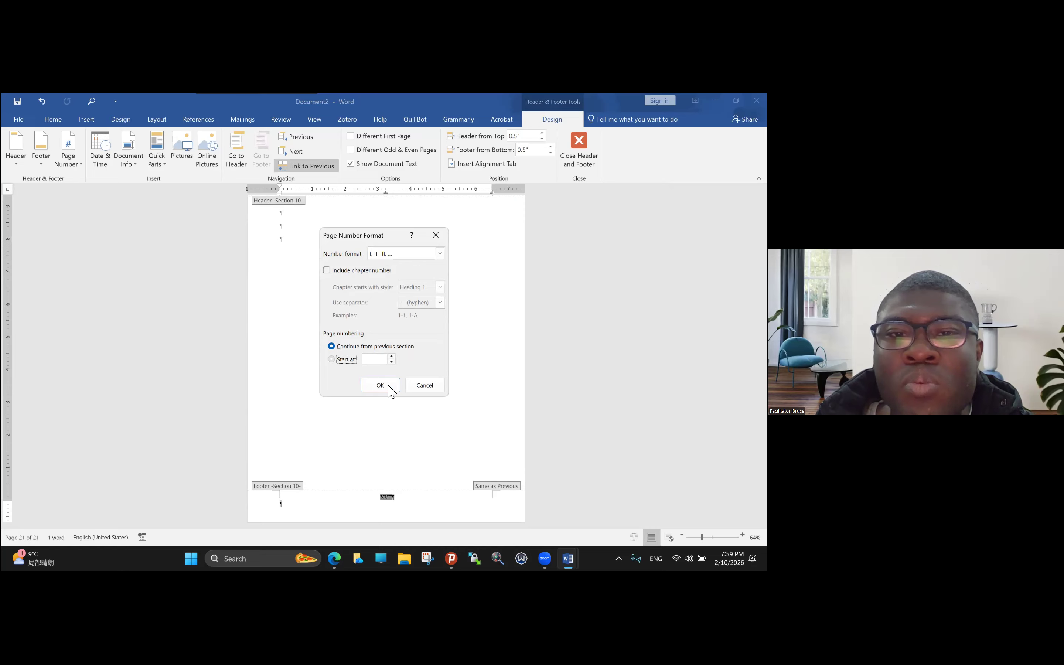
left_click(396, 254)
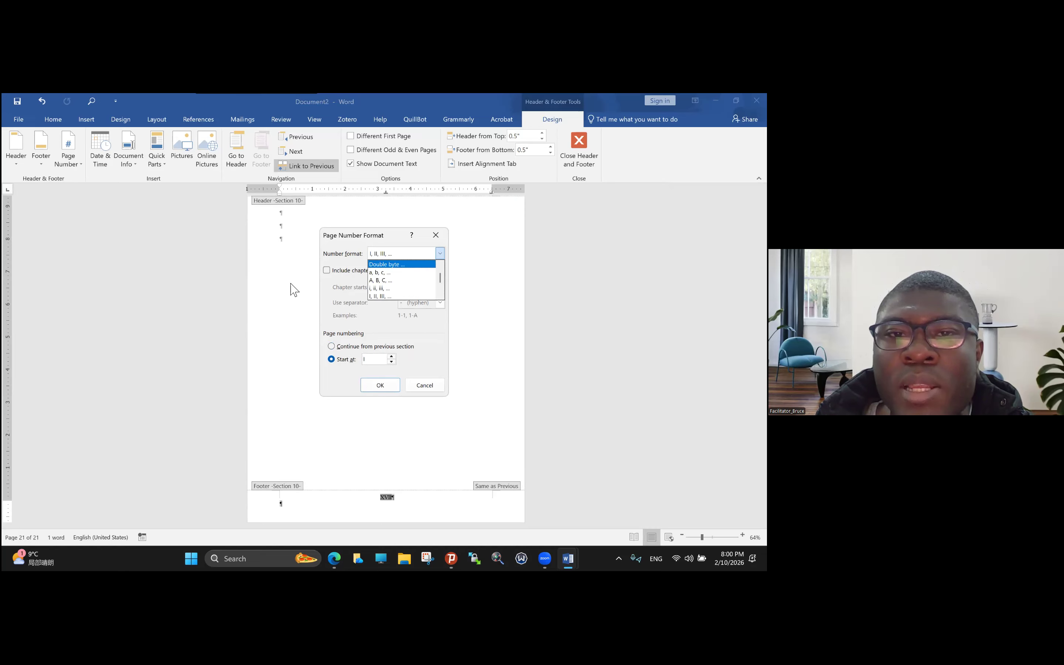
key("Return")
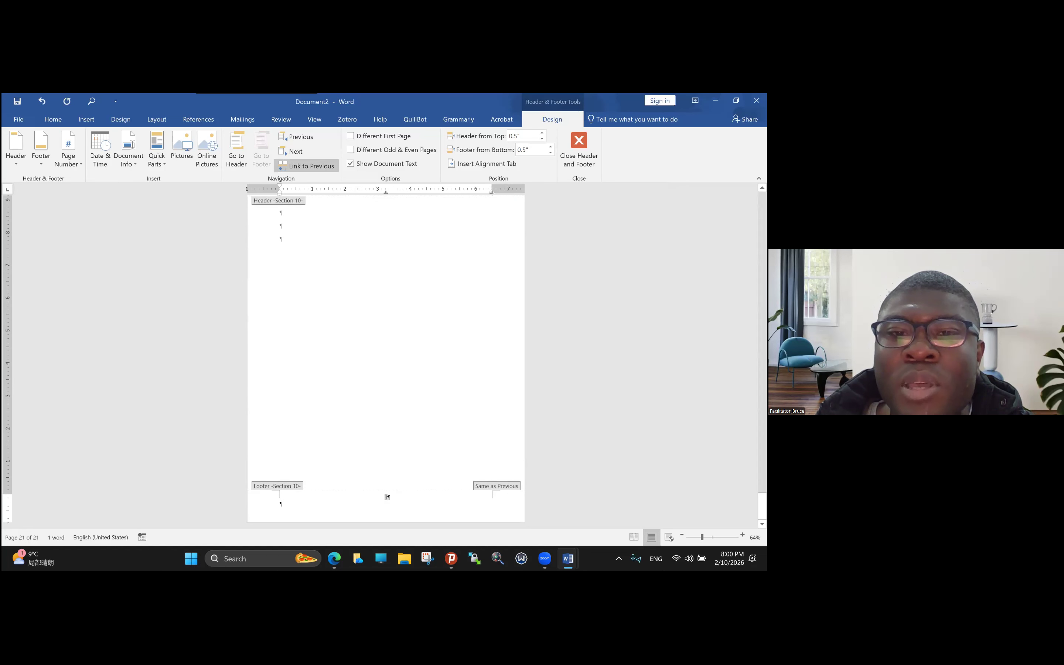
Return to the document body and add empty paragraphs in the Chapter 1 section until it extends onto a third page.
scroll(386, 361, "up", 1)
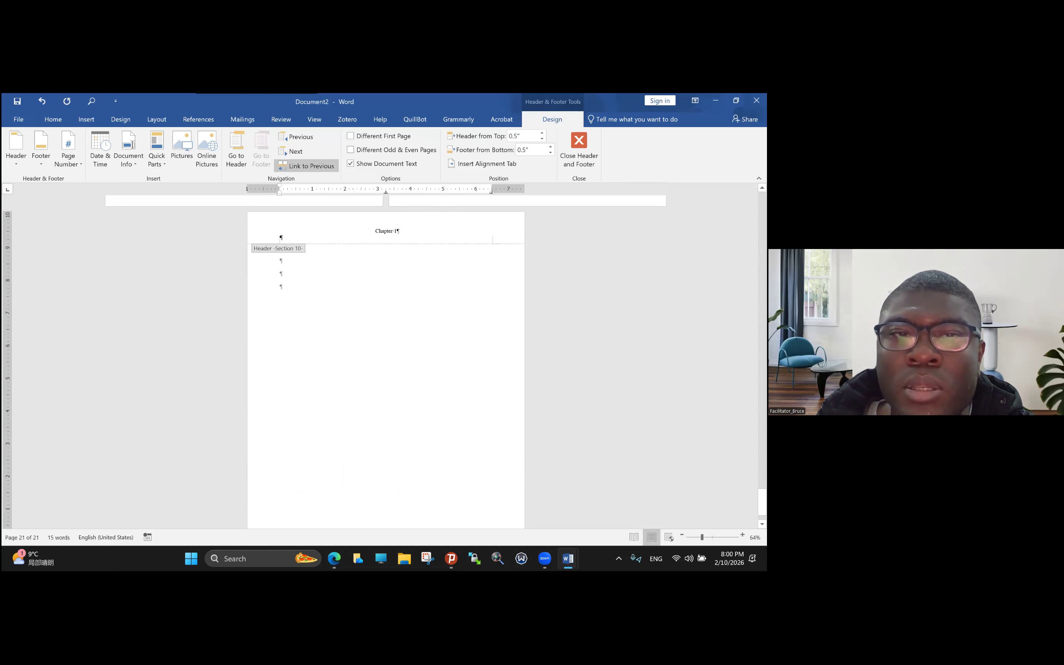
double_click(281, 273)
key("Return")
key("Return")
key("Return")
key("Return")
key("Return")
key("Return")
key("Return")
key("Return")
key("Return")
key("Return")
key("Return")
key("Return")
key("Return")
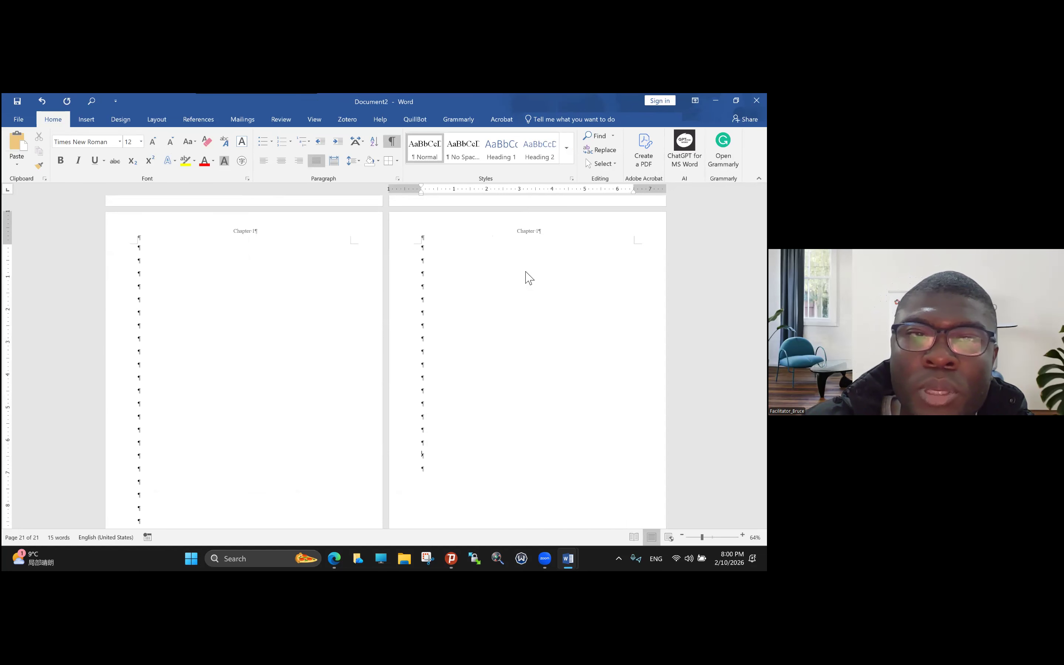
key("Return")
key("Return")
key("Return")
key("Return")
key("Return")
key("Return")
key("Return")
key("Return")
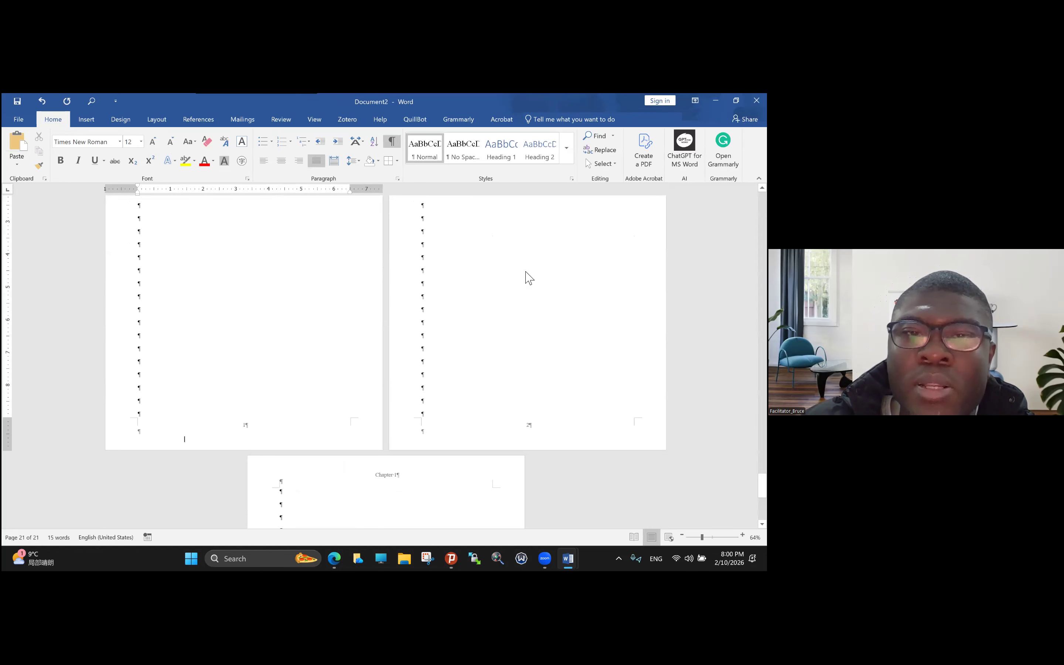
Insert a Next Page section break partway down the first Chapter 1 page.
scroll(529, 278, "up", 8)
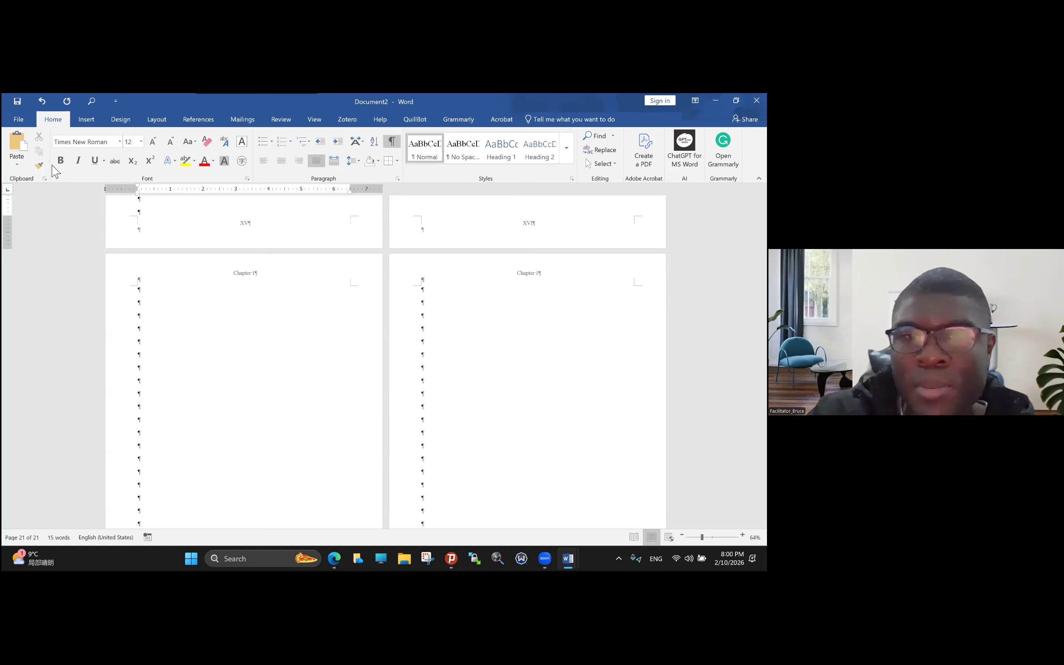
scroll(218, 262, "down", 2)
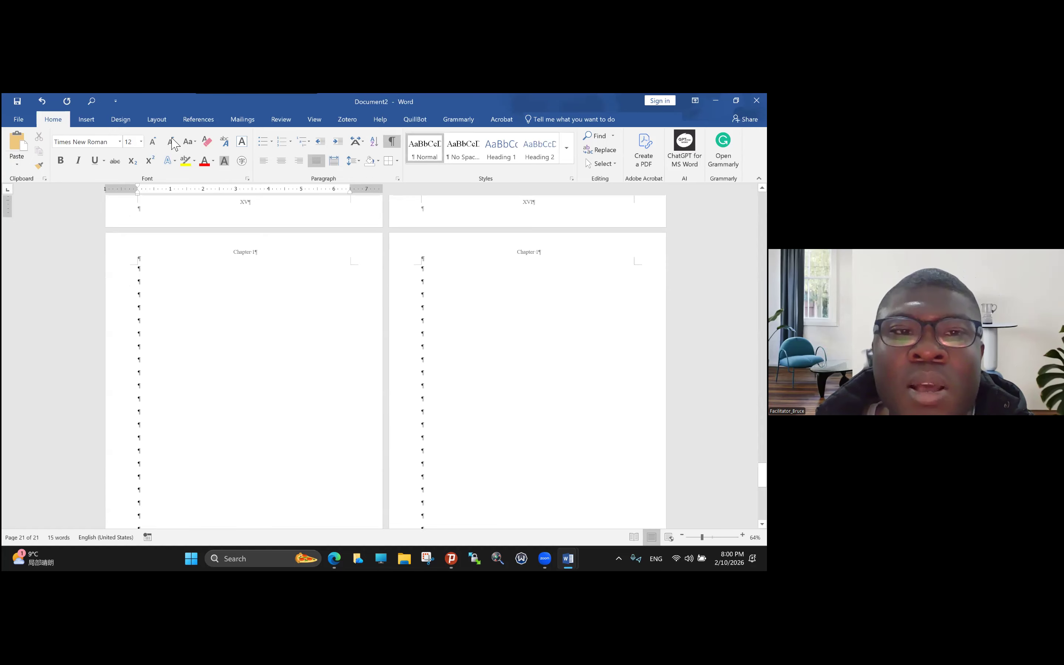
left_click(157, 120)
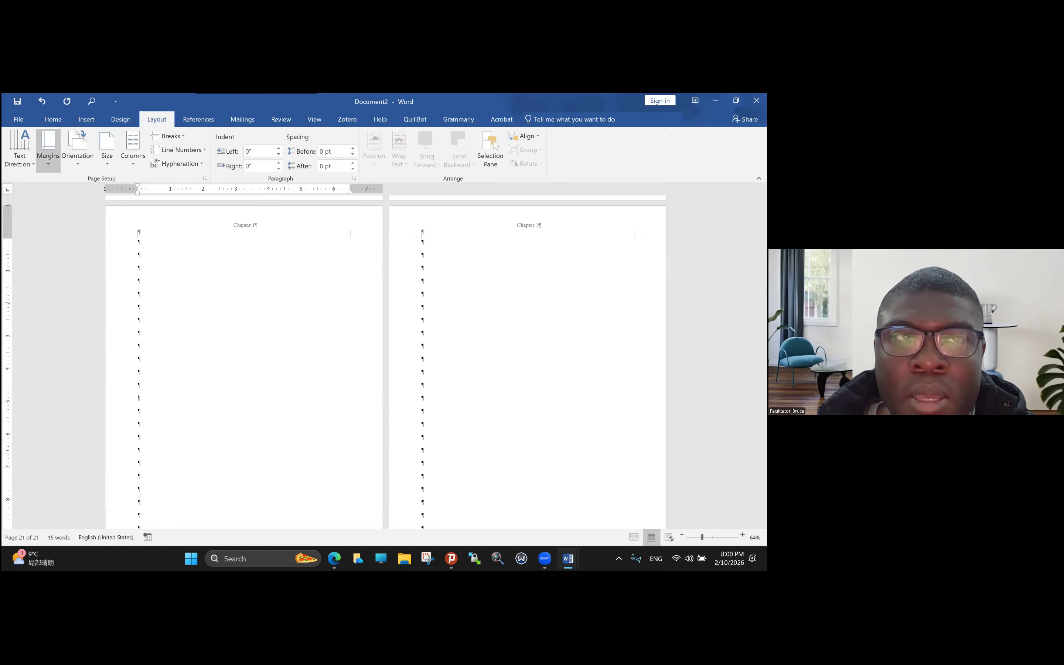
left_click(169, 136)
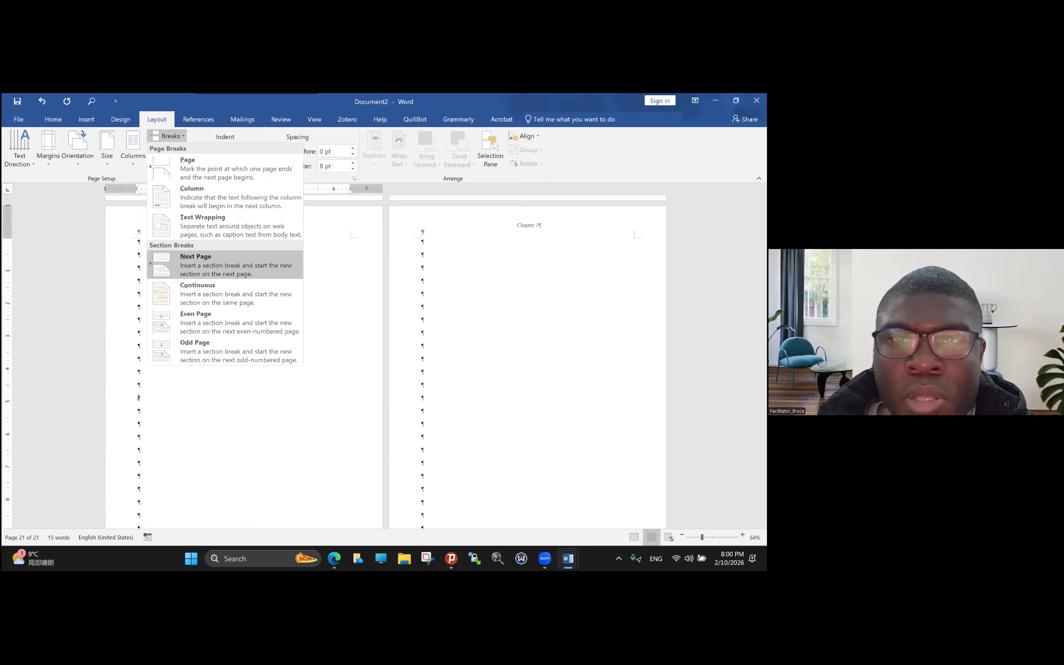
left_click(196, 265)
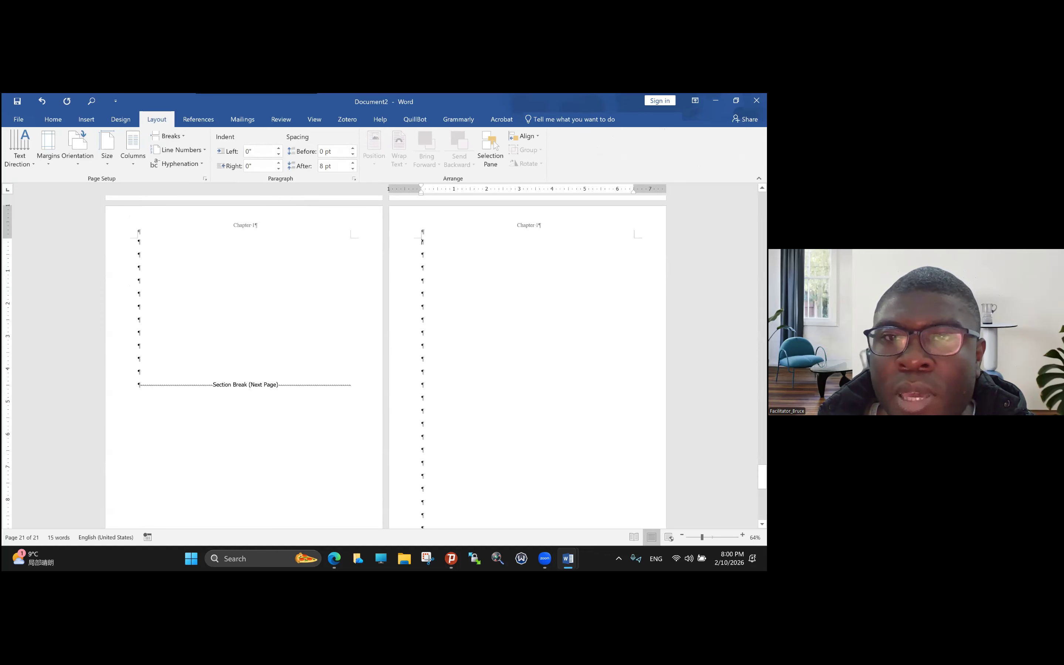
Open the section 11 header and unlink it from the previous section.
double_click(422, 237)
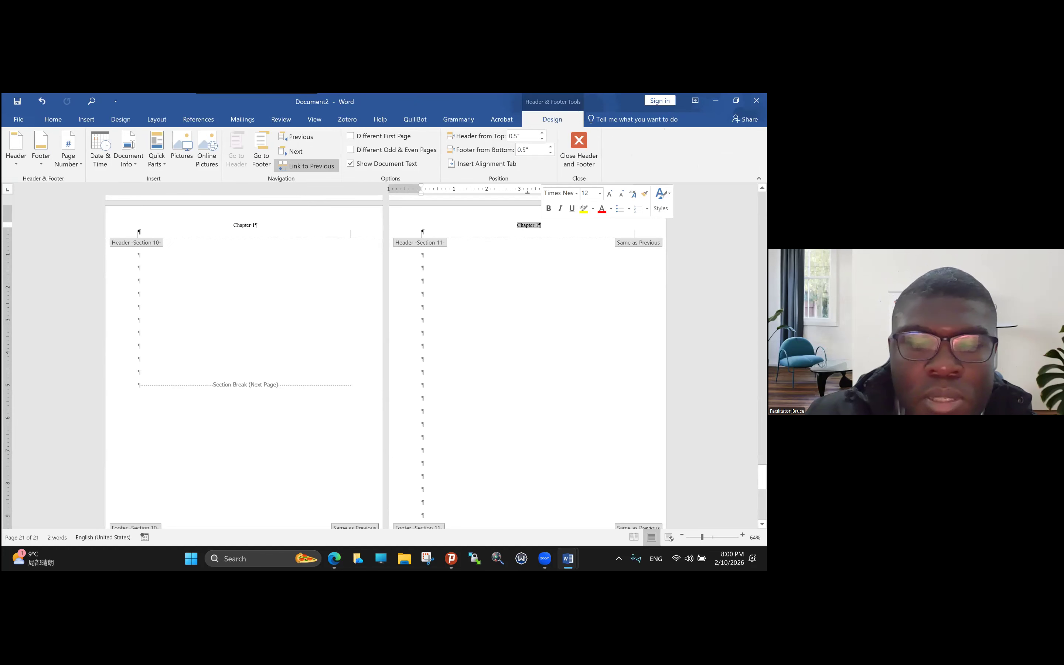
key("Caps_Lock")
type("Ts")
key("ctrl+z")
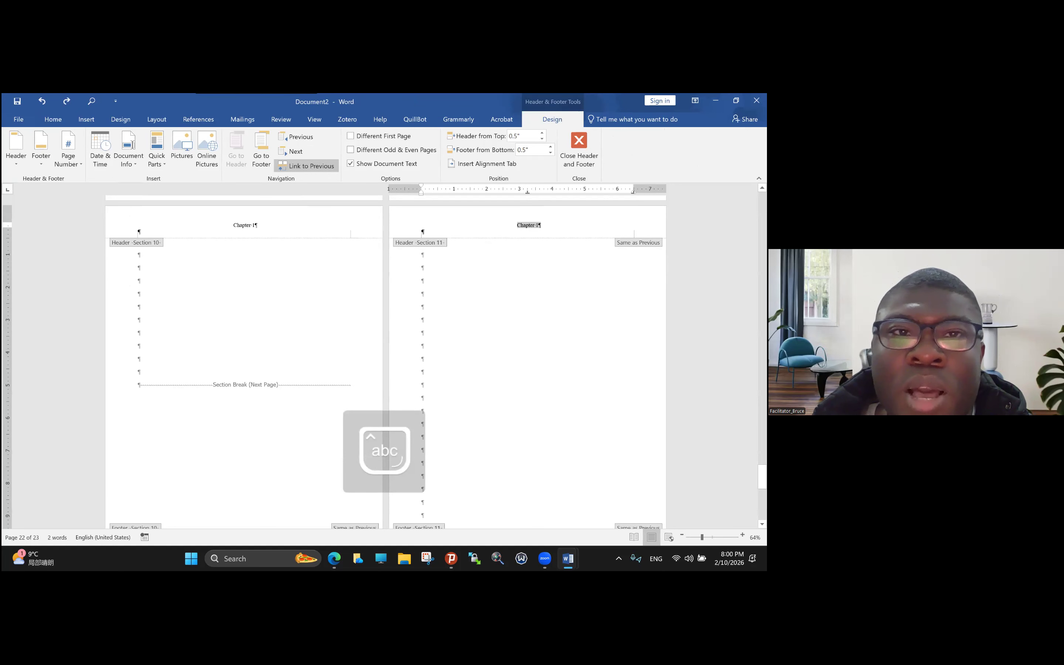
left_click(306, 166)
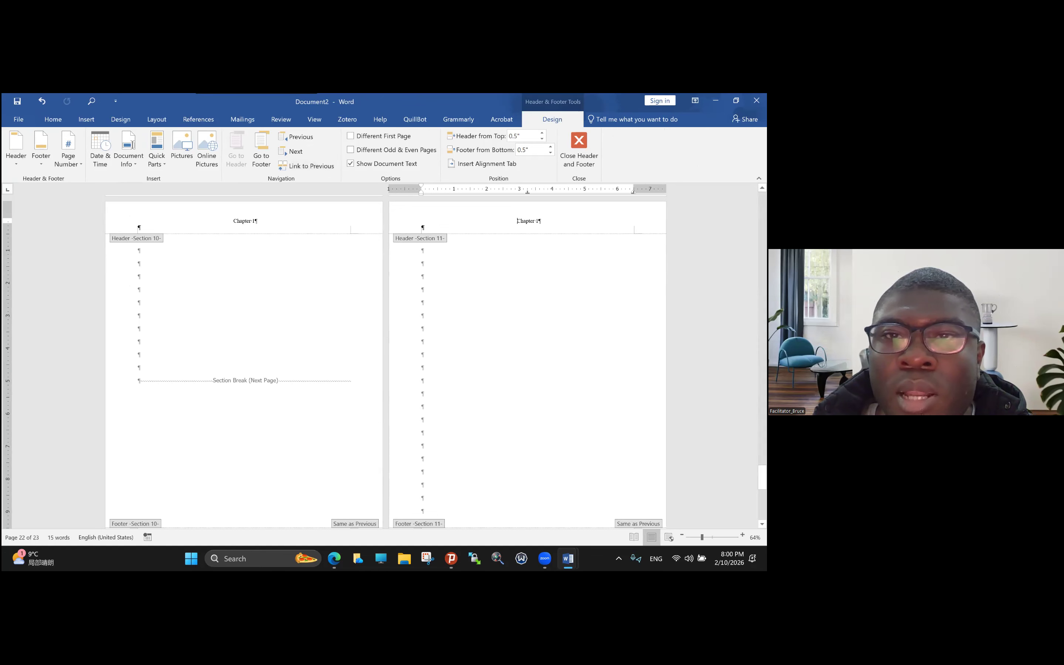
Replace the section 11 header text with "Tsinghua University".
left_click_drag(517, 221, 540, 221)
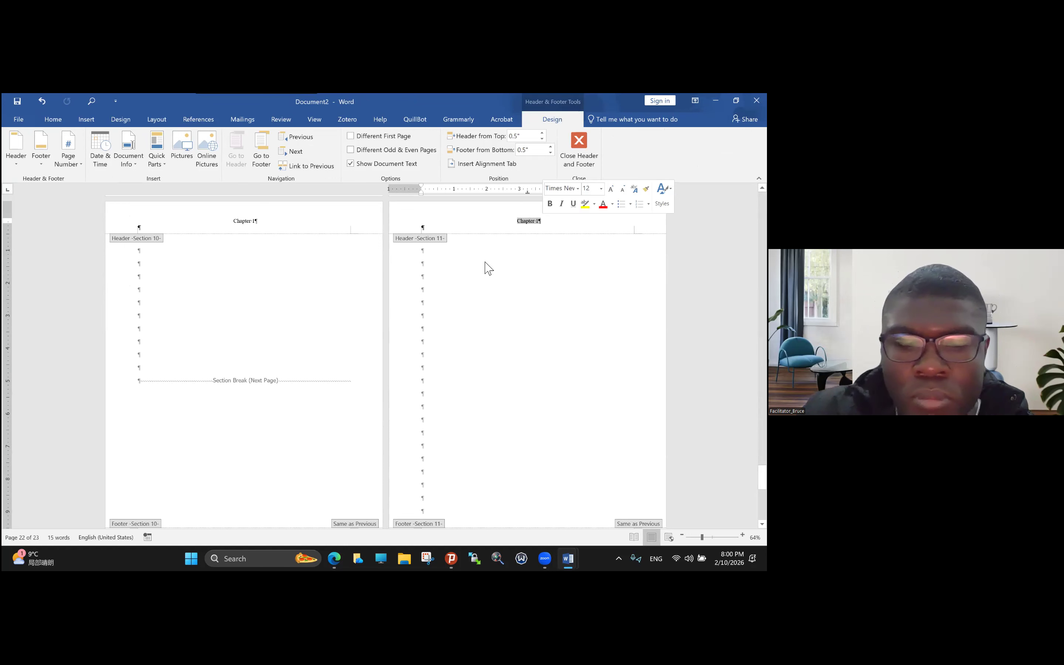
key("Caps_Lock")
type("T")
key("Caps_Lock")
type("singhua")
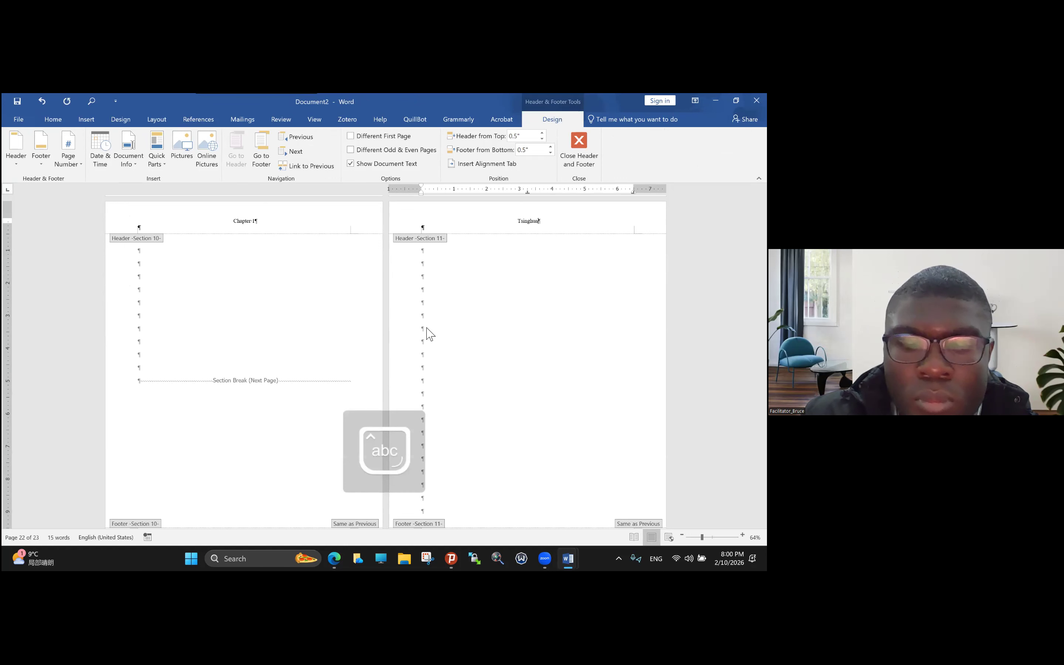
type(" University")
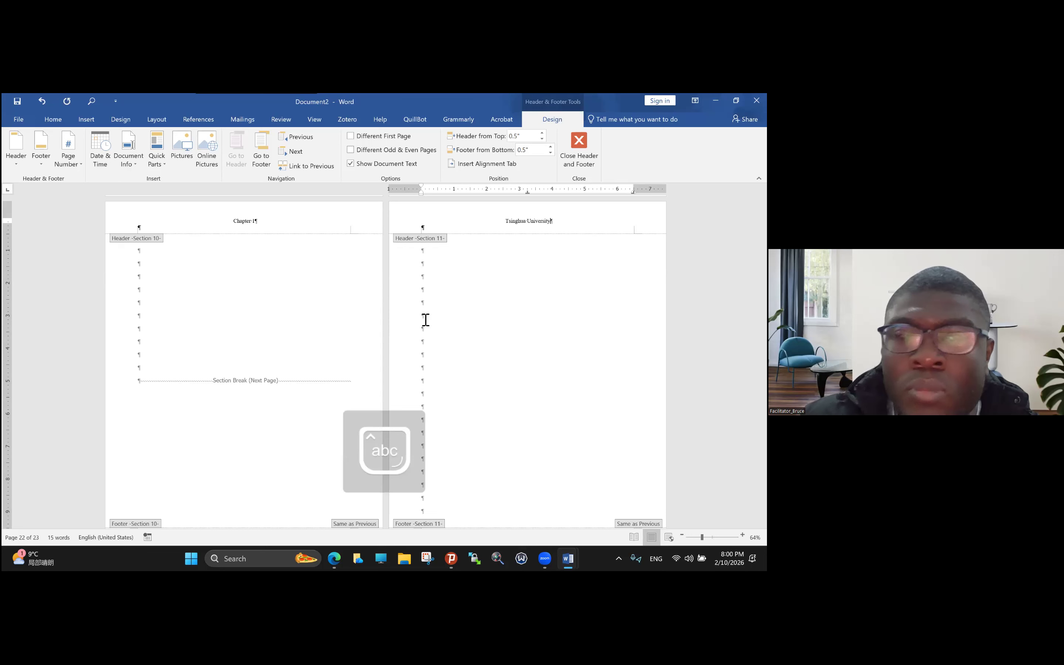
Set the section 11 page numbering to continue from the previous section.
scroll(426, 316, "down", 3)
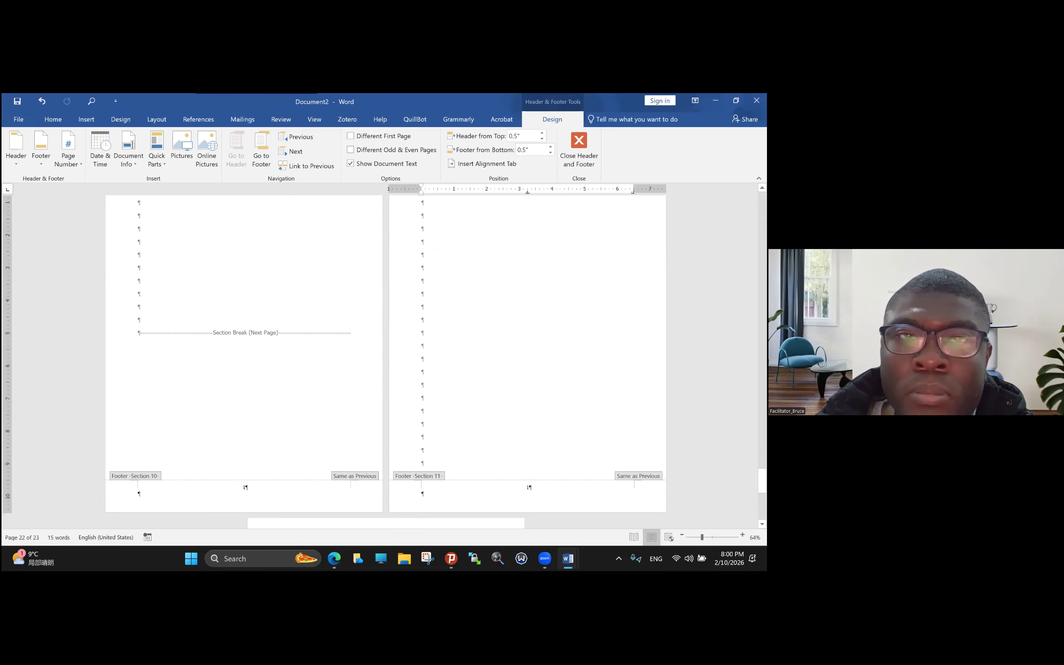
double_click(525, 491)
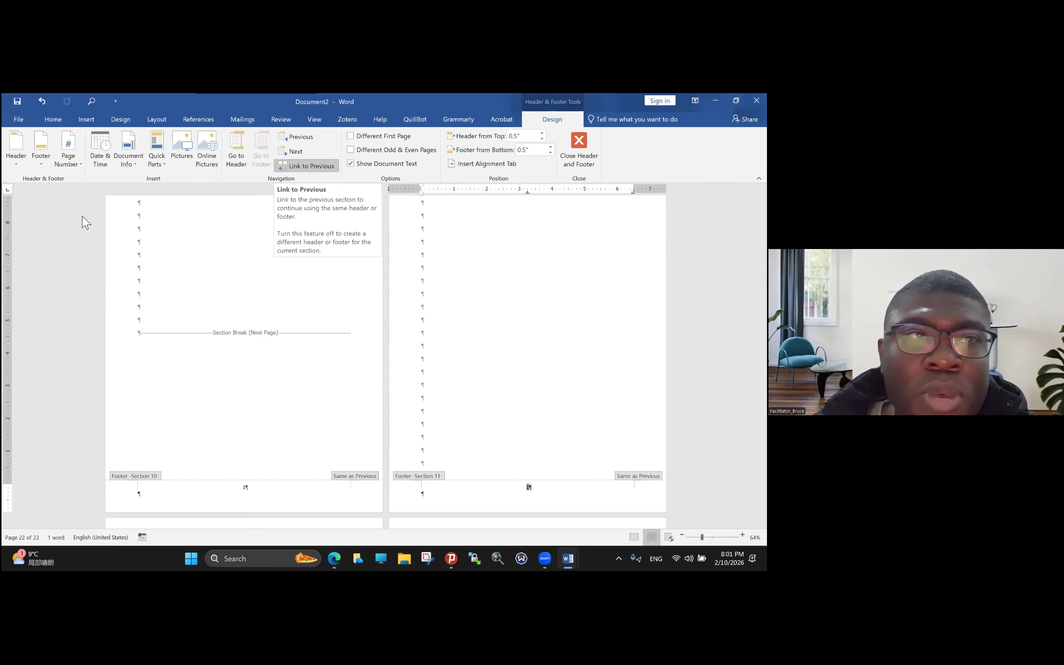
left_click(68, 157)
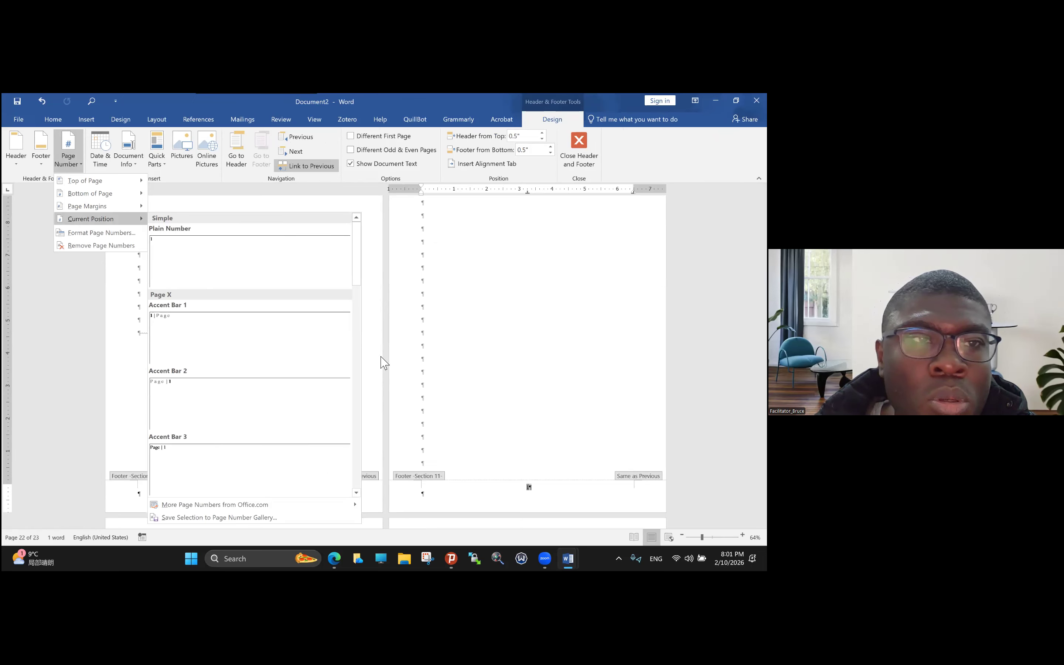
key("Down")
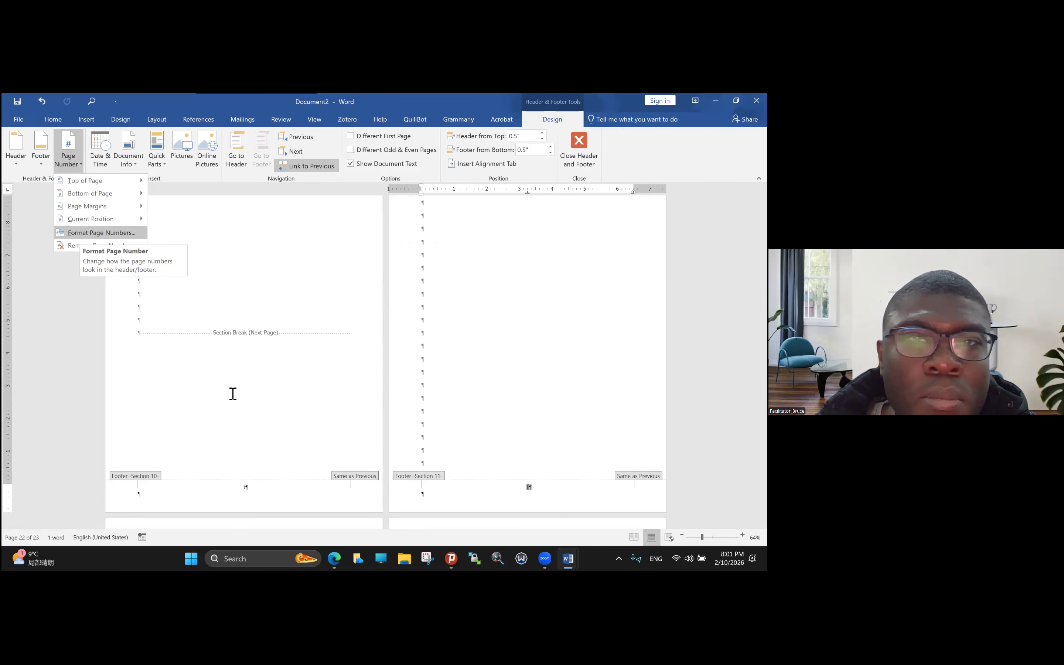
key("Return")
key("alt+c")
key("Return")
scroll(237, 285, "down", 1)
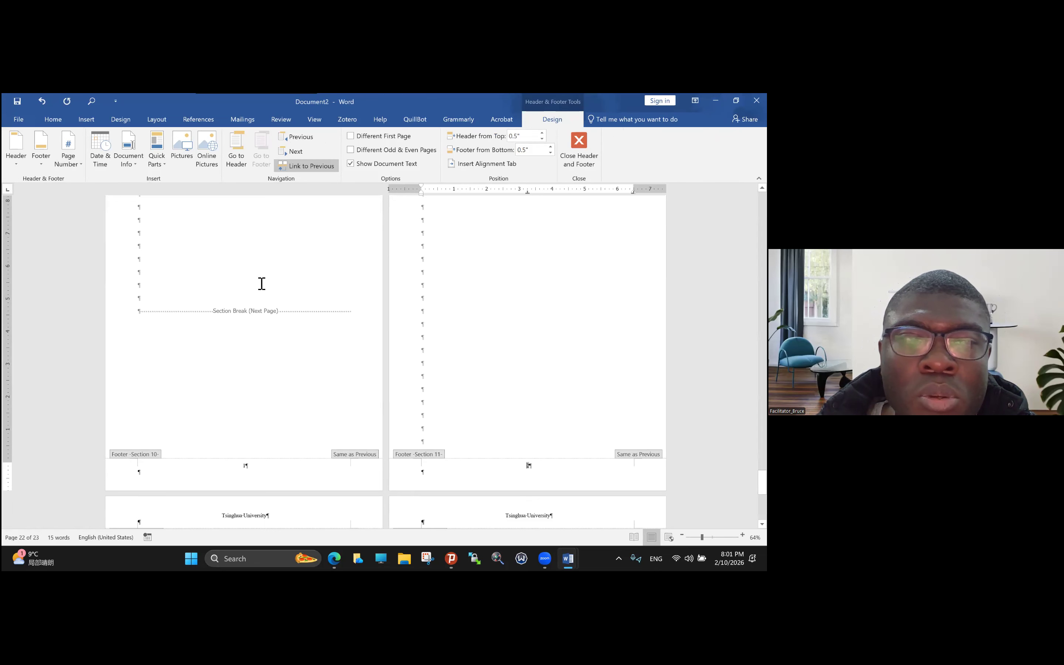
Copy the "Chapter 1" header text from section 10.
scroll(228, 282, "down", 3)
left_click(261, 282)
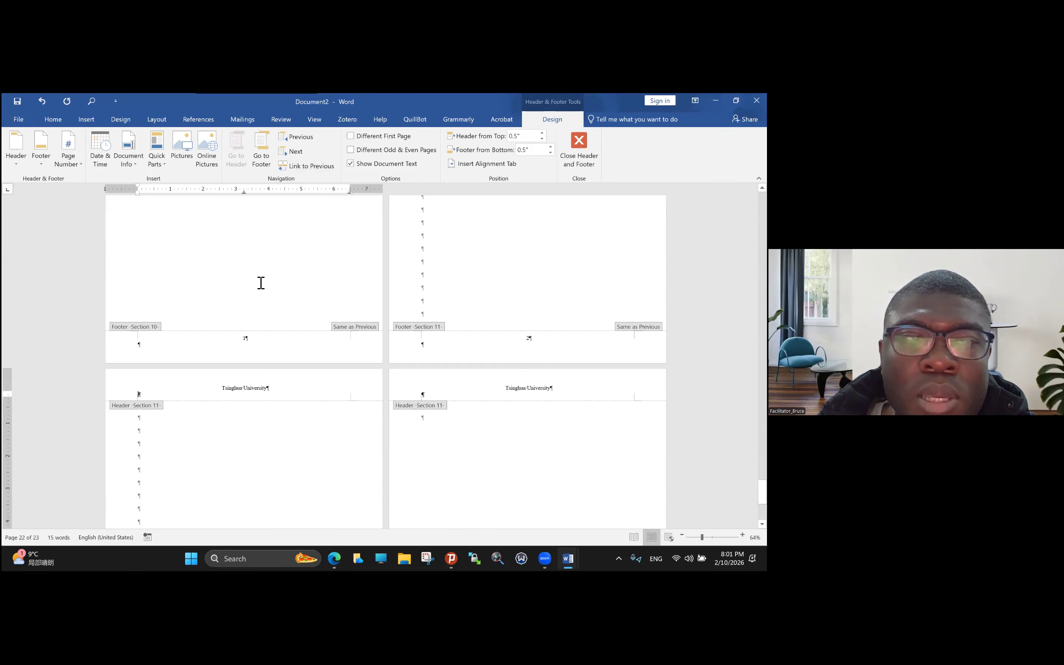
scroll(267, 343, "up", 3)
scroll(267, 343, "up", 3)
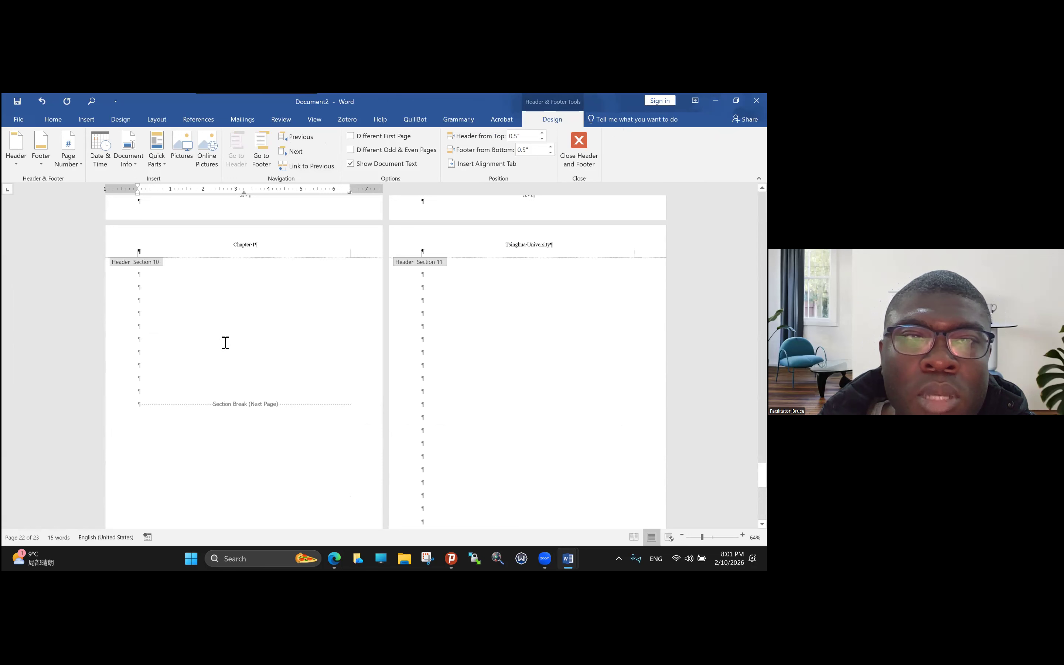
key("shift+Up")
key("ctrl+c")
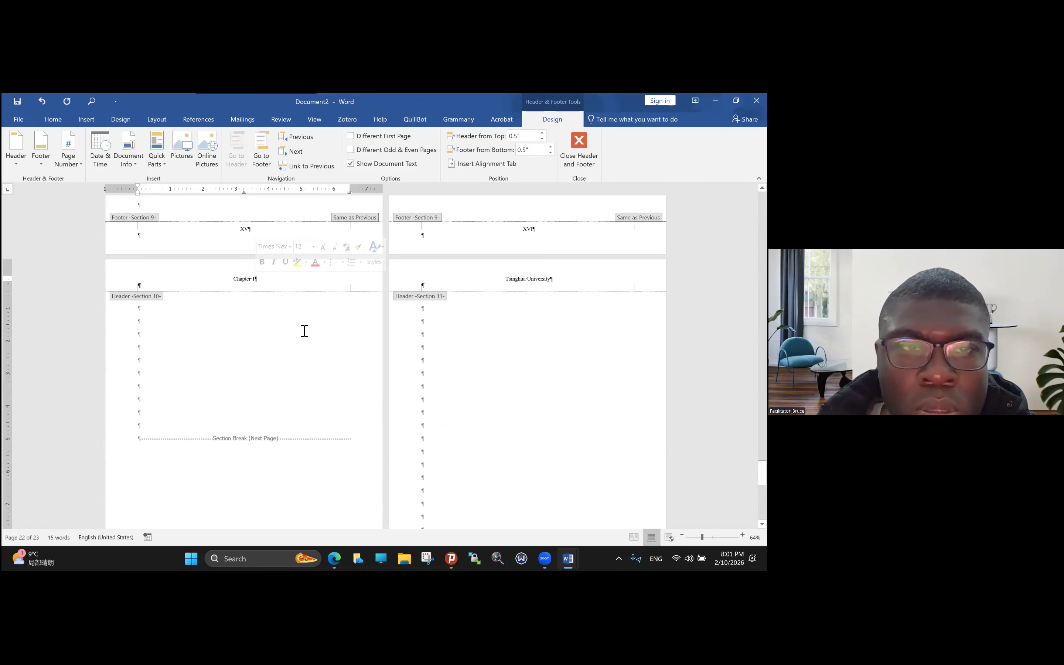
Try to paste "Chapter 1" over the header on the page after the first section 11 page, and undo it.
scroll(516, 346, "down", 10)
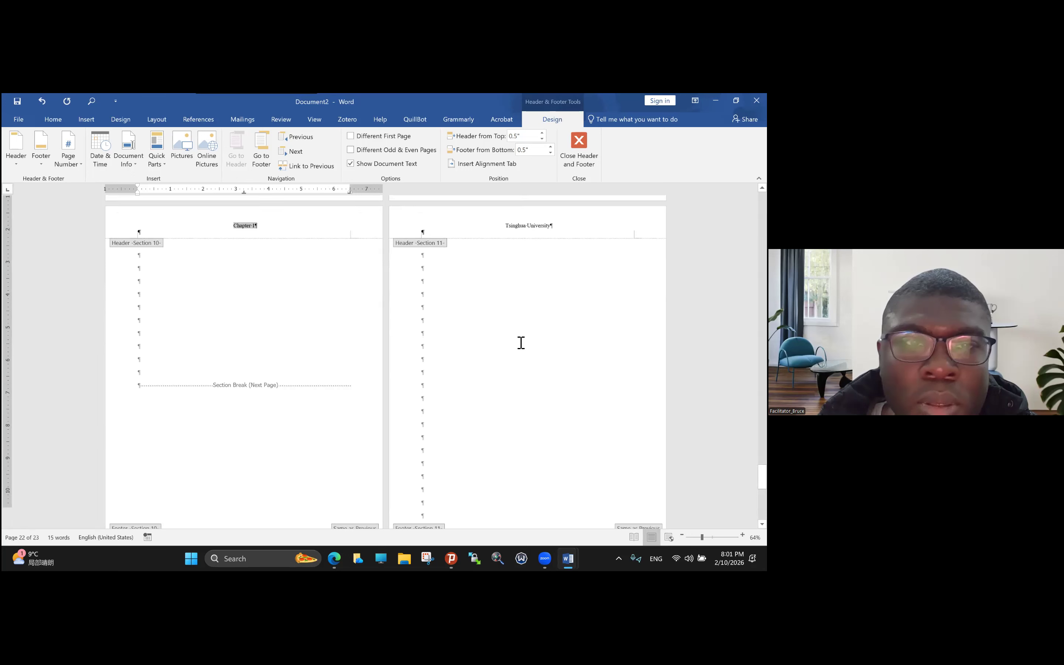
left_click(321, 340)
triple_click(280, 345)
key("ctrl+v")
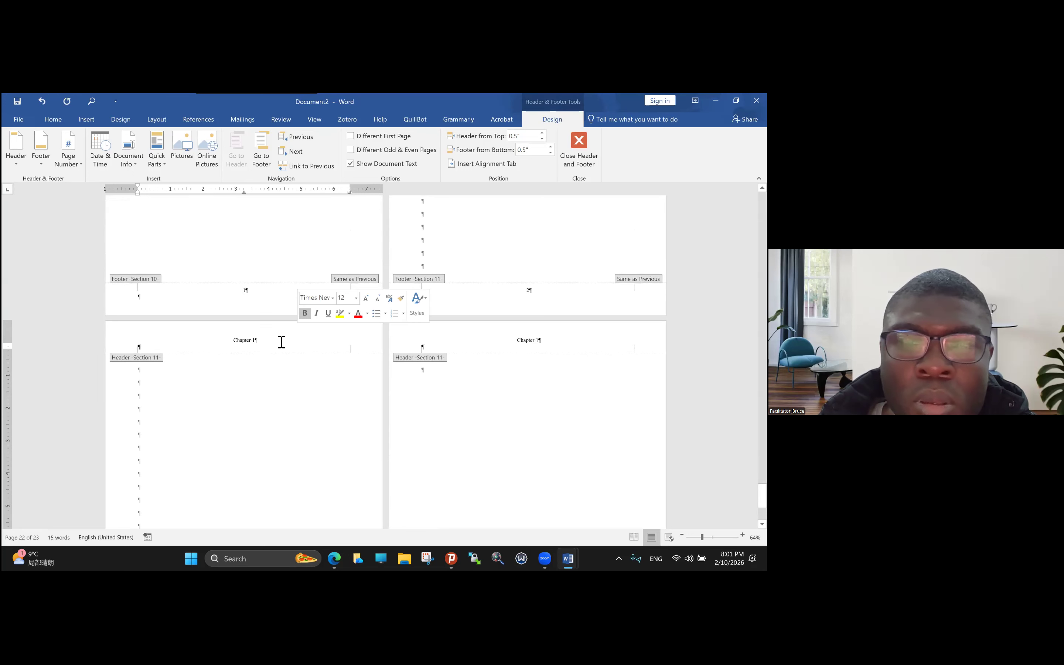
left_click(411, 339)
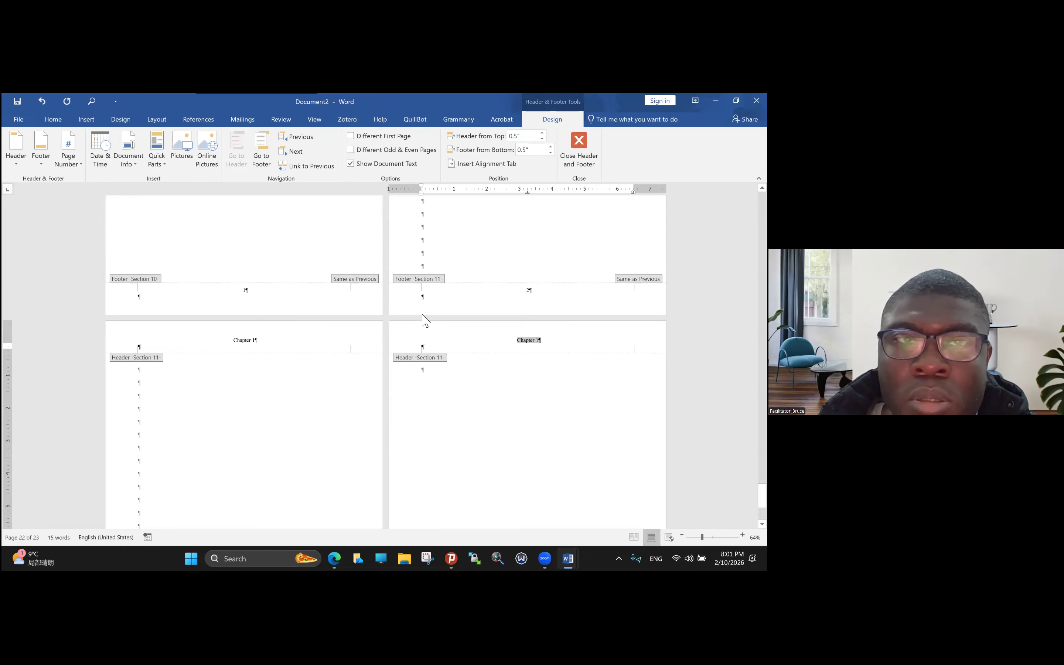
key("ctrl+z")
key("ctrl+z")
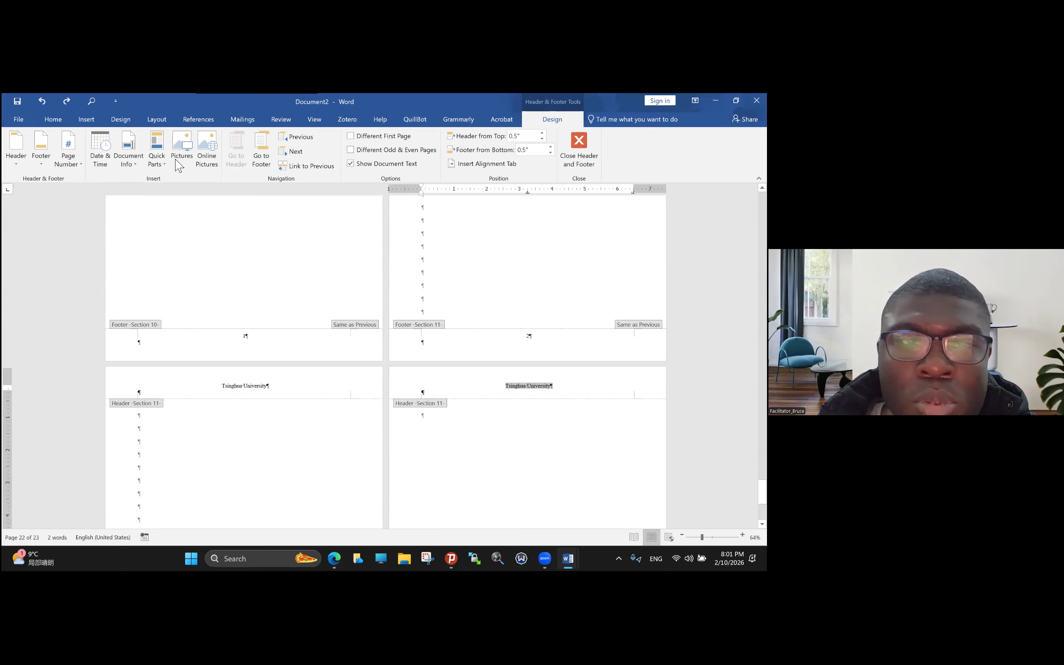
Return to the document body and insert a Next Page section break on the first section 11 page.
double_click(261, 407)
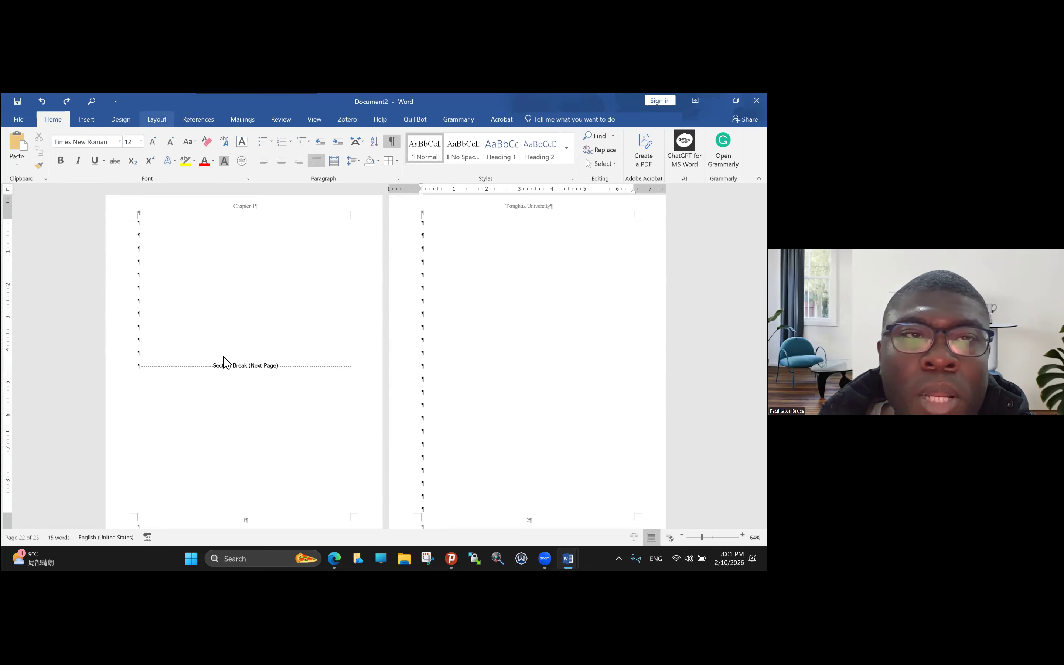
left_click(157, 119)
left_click(171, 136)
left_click(238, 264)
scroll(285, 240, "down", 2)
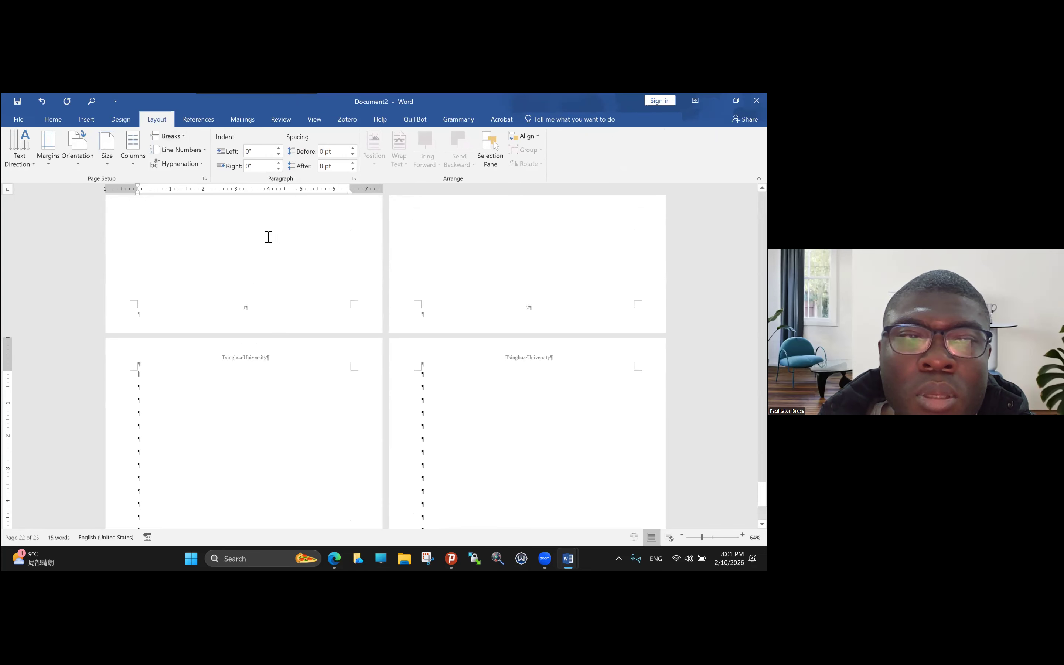
Open the section 12 header and unlink it from the previous section.
double_click(224, 358)
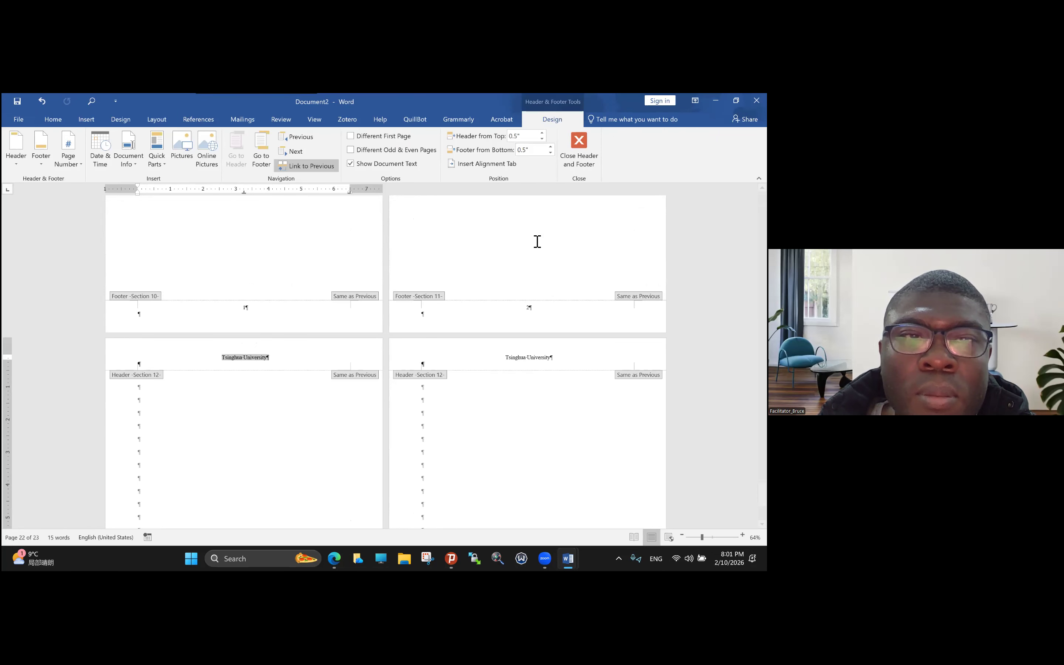
scroll(523, 240, "down", 1)
scroll(469, 282, "down", 5)
scroll(469, 283, "up", 1)
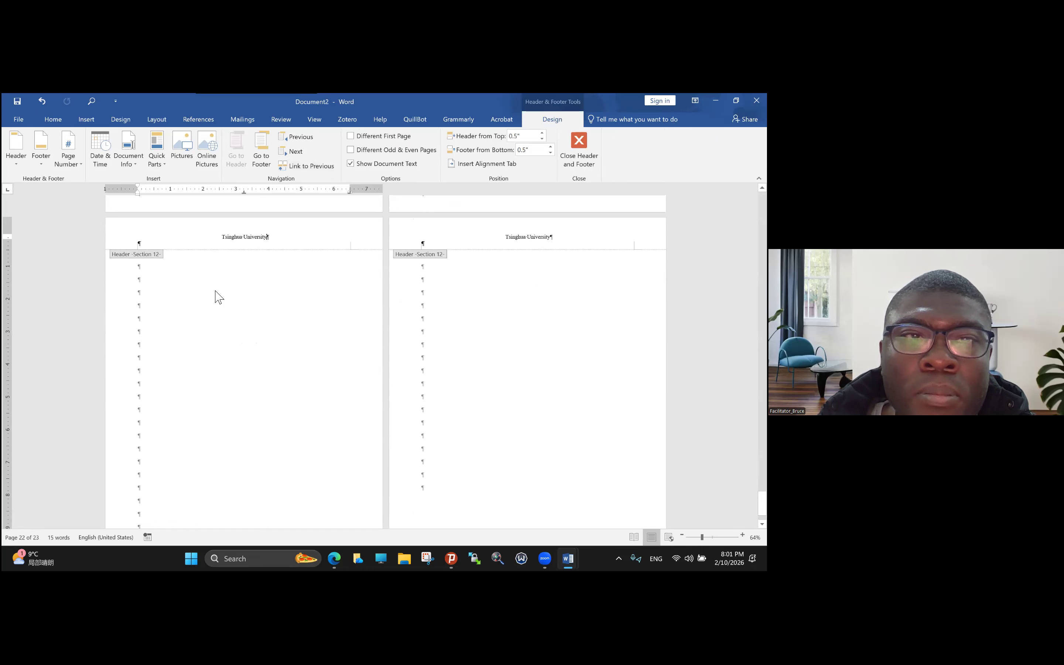
Replace the section 12 header text with "Chapter 1".
left_click_drag(269, 236, 220, 236)
key("ctrl+c")
key("ctrl+z")
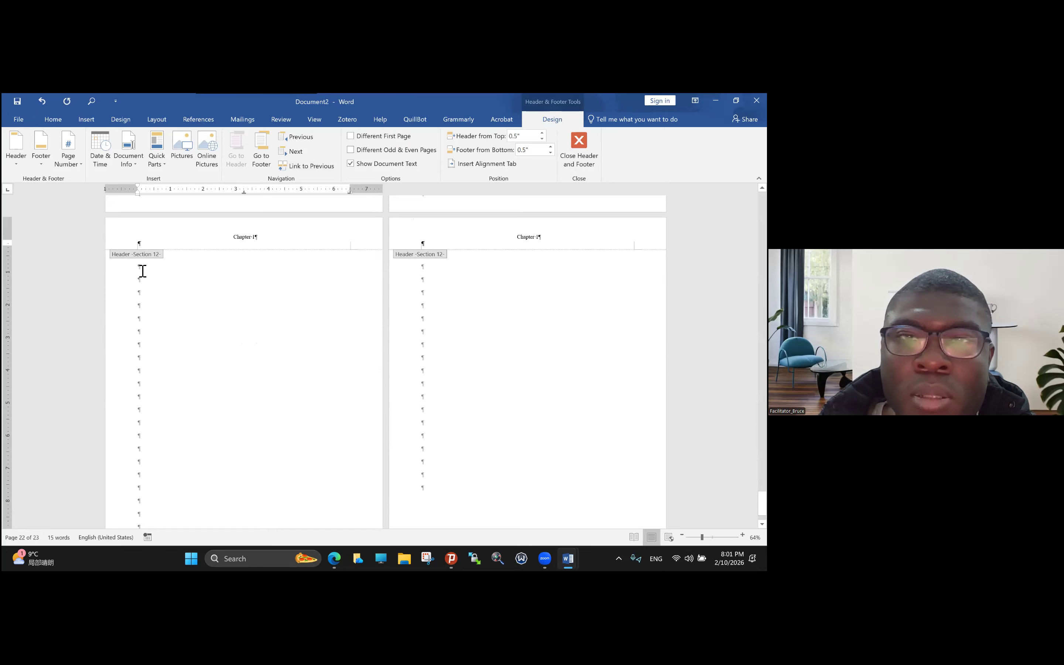
key("shift+Right")
key("shift+Right")
key("shift+Right")
key("shift+Right")
key("shift+Right")
key("shift+Right")
key("shift+Right")
key("shift+Right")
key("shift+Right")
key("shift+Right")
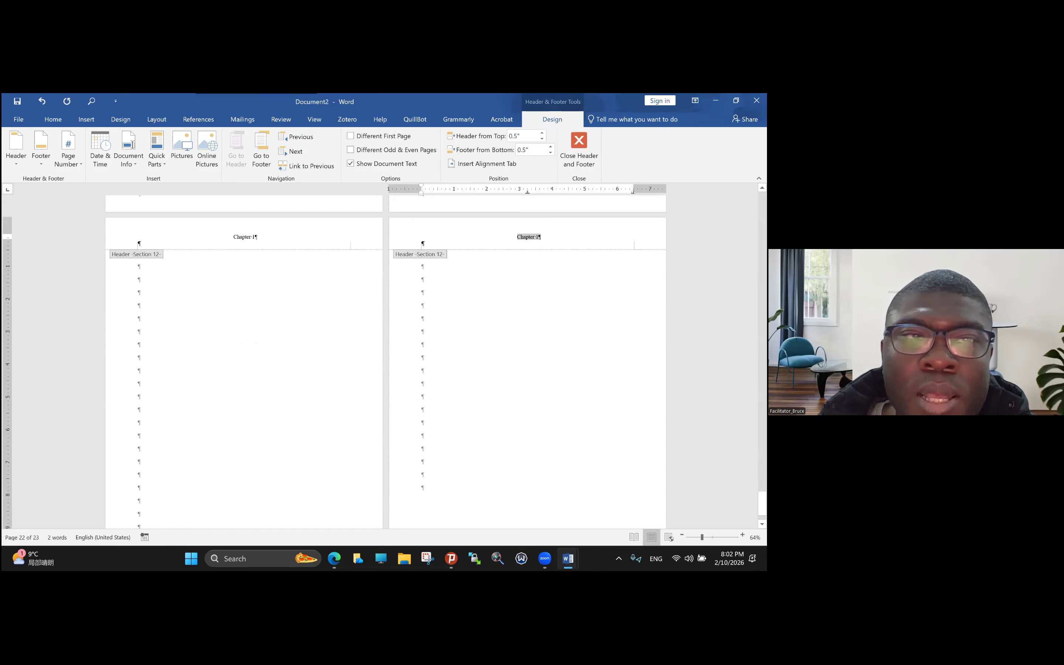
left_click(519, 237)
Return to the document body and insert a Next Page section break at the start of the first section 12 page.
left_click(579, 150)
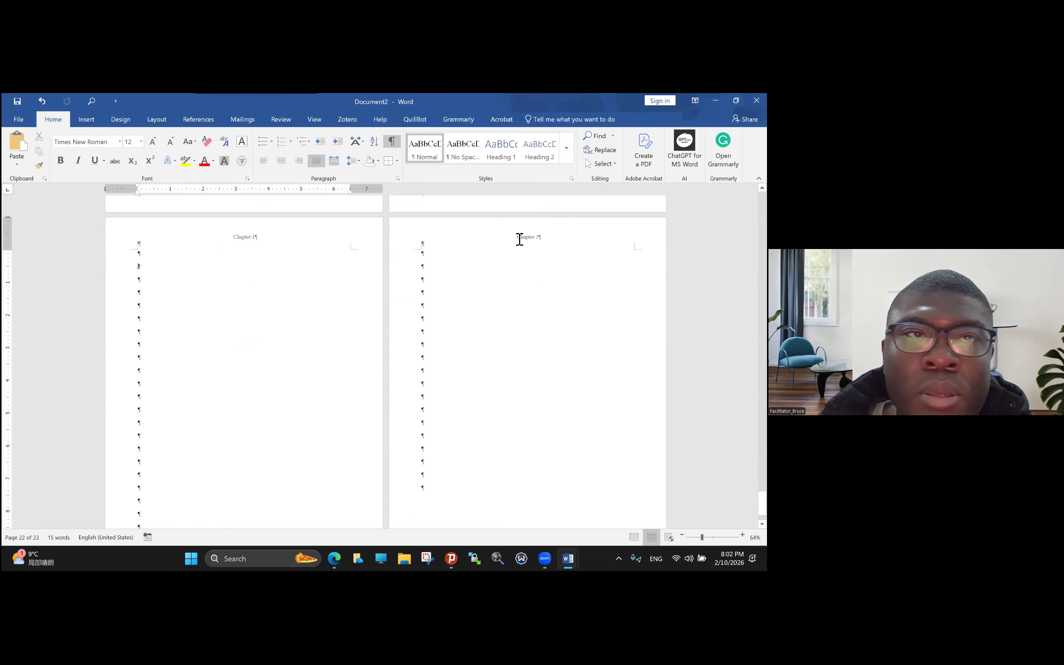
left_click(156, 119)
left_click(170, 136)
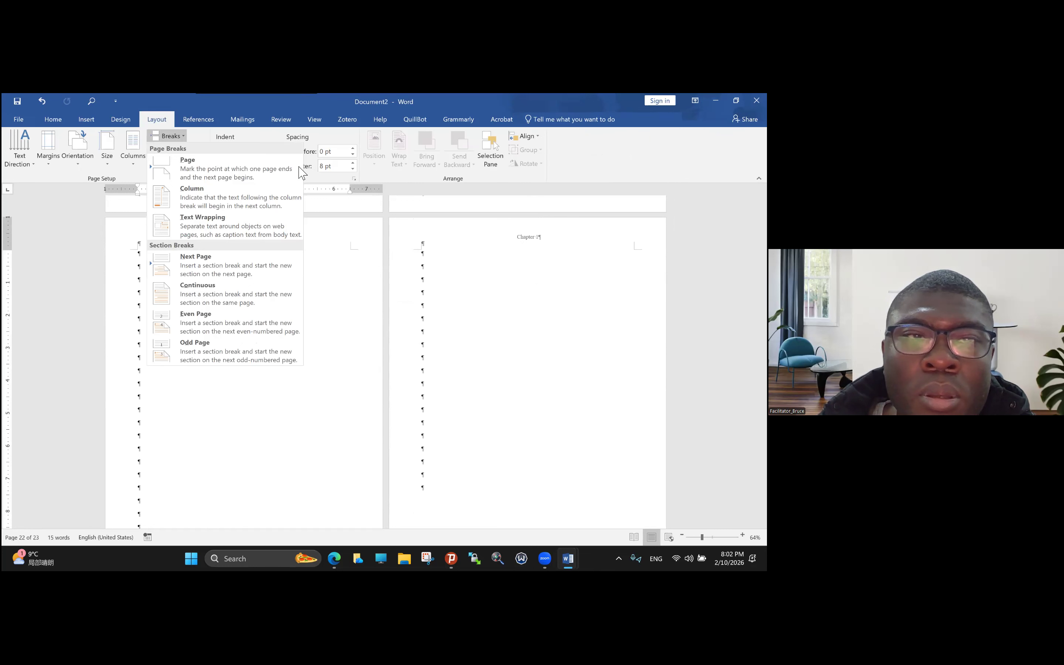
left_click(194, 263)
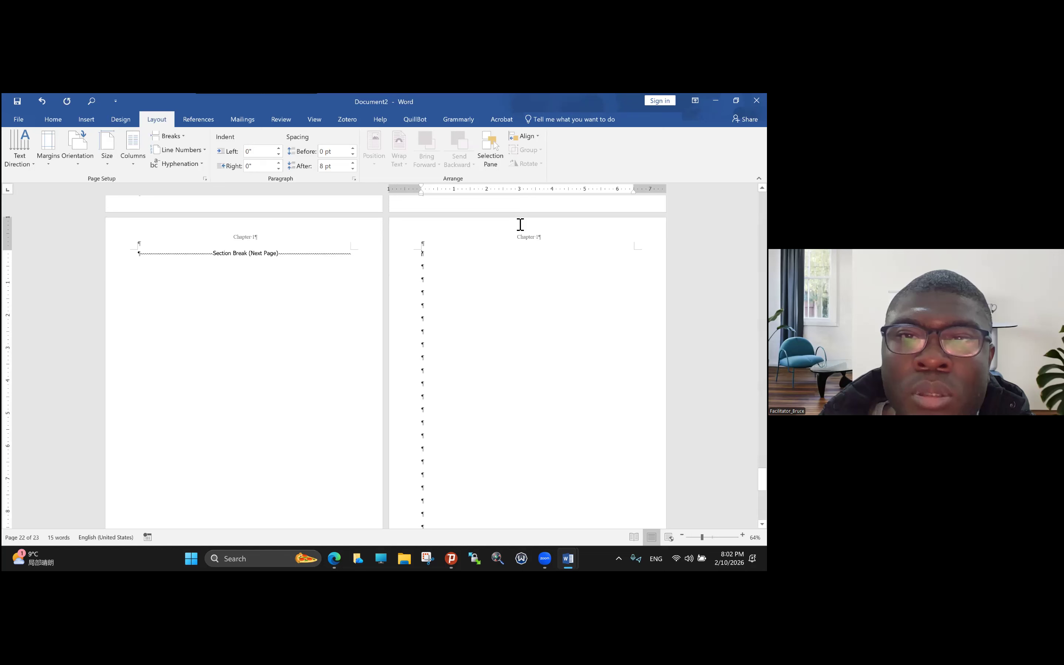
Copy "Tsinghua University" from the section 11 header and replace the section 13 header text with it.
double_click(509, 233)
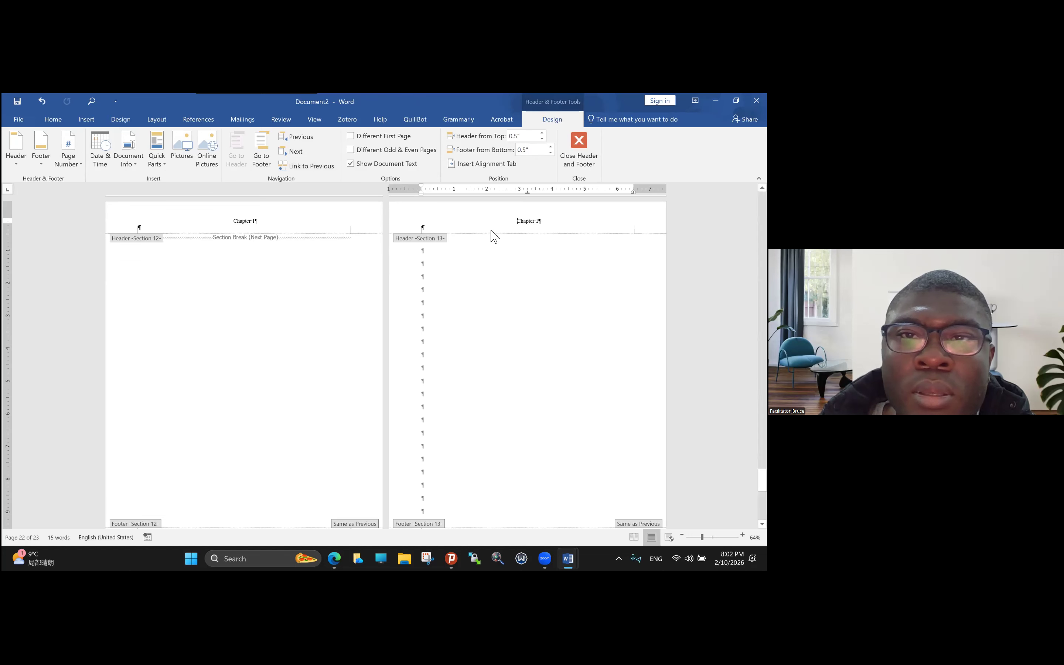
triple_click(506, 211)
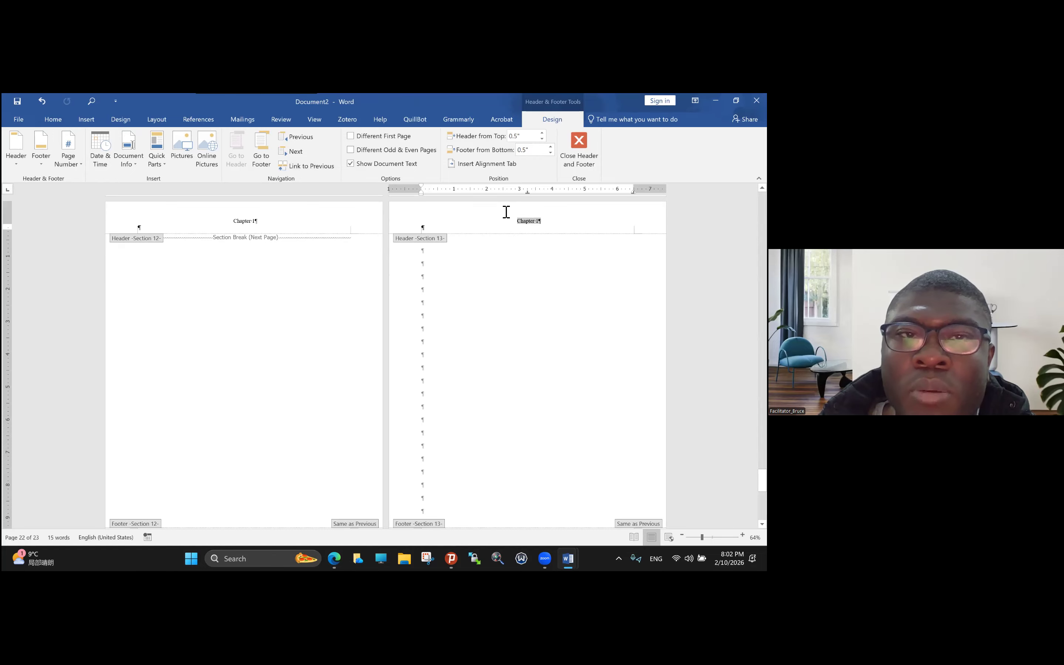
scroll(523, 400, "up", 10)
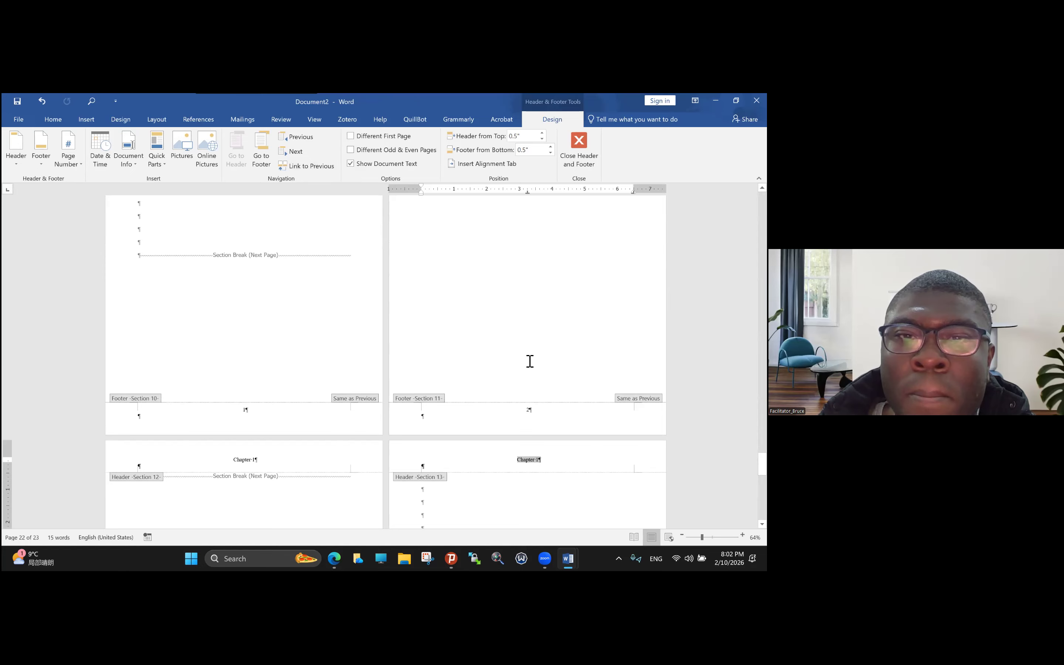
scroll(536, 413, "up", 1)
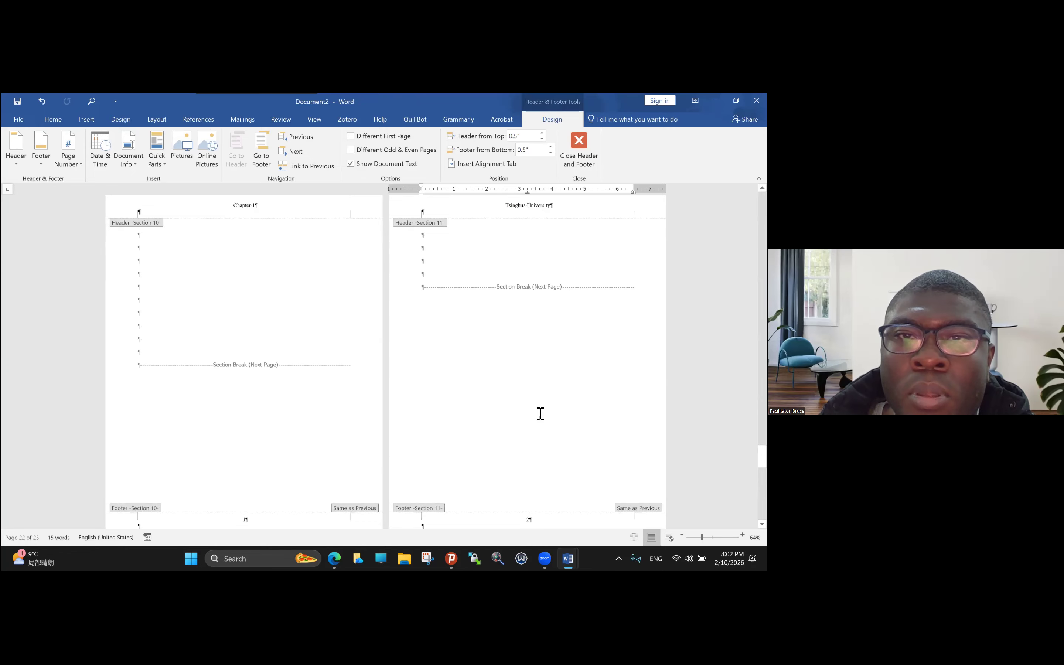
key("ctrl+z")
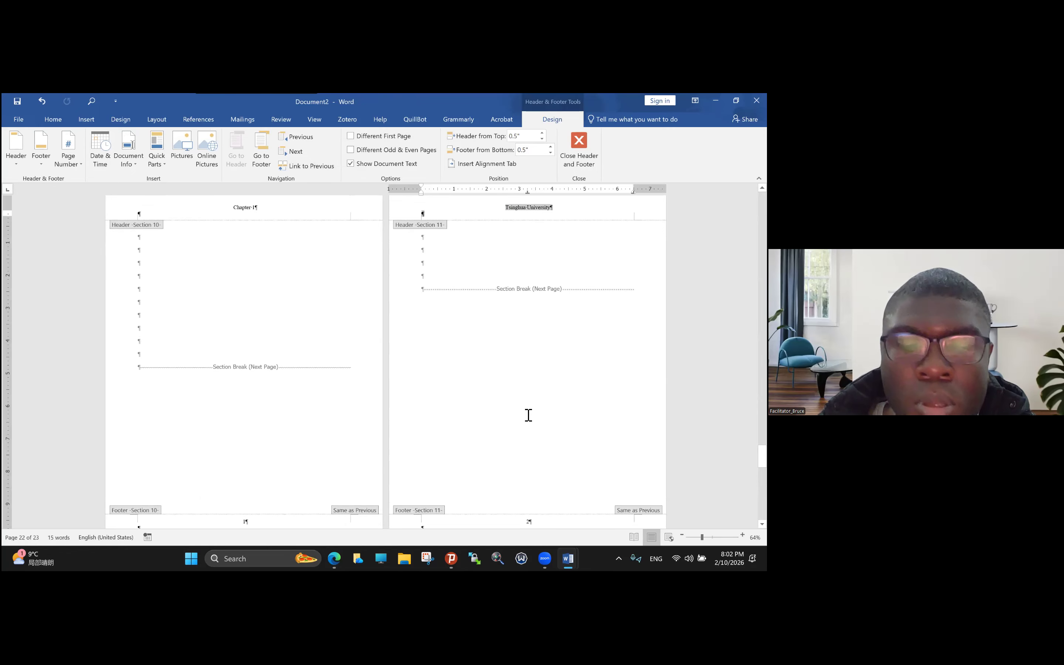
scroll(510, 414, "down", 3)
scroll(508, 413, "down", 3)
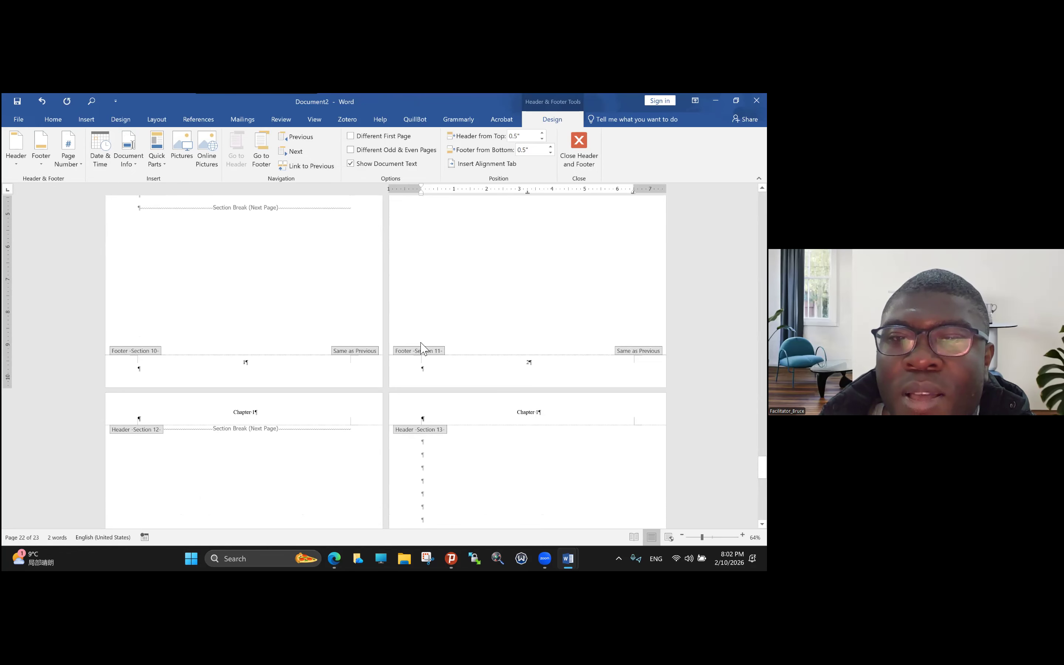
double_click(526, 412)
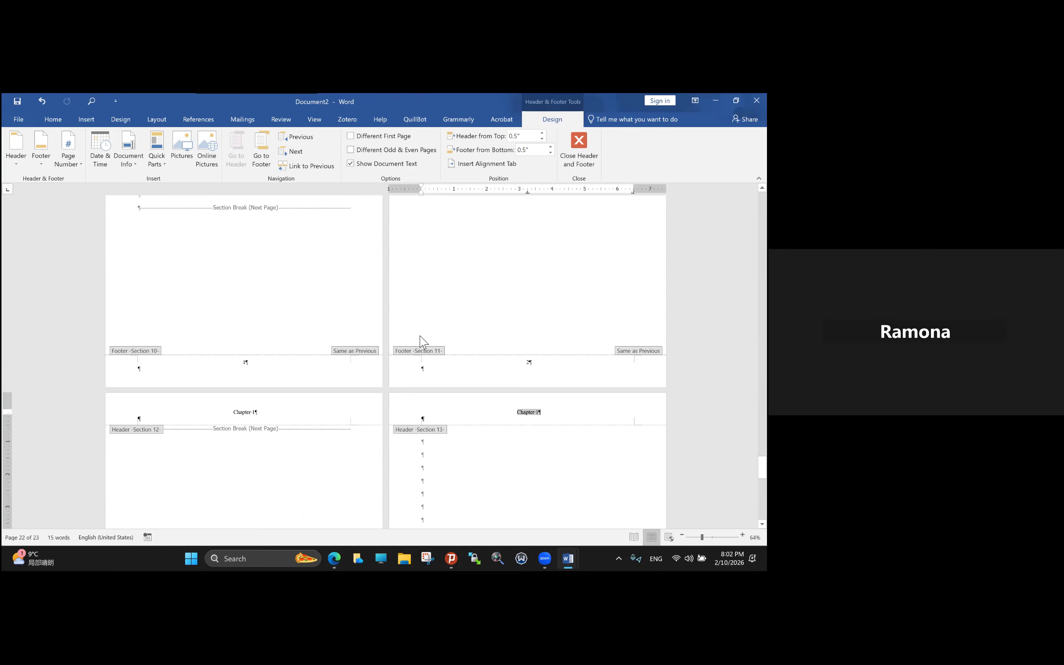
key("ctrl+v")
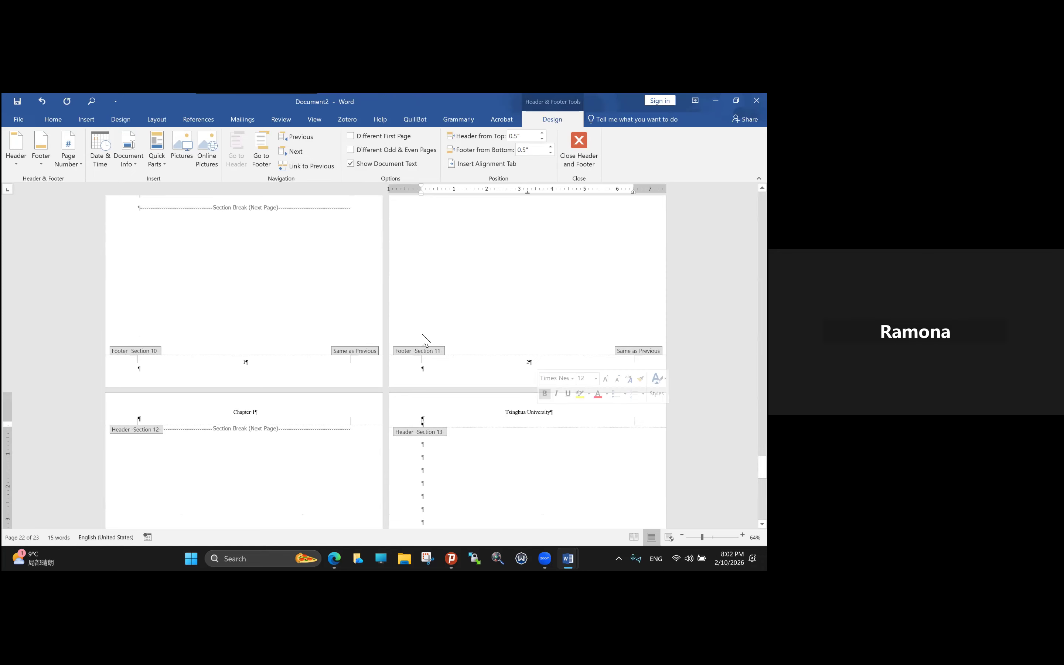
Review the headers and footer page numbers across the pages of sections 10 to 13.
scroll(484, 451, "up", 10)
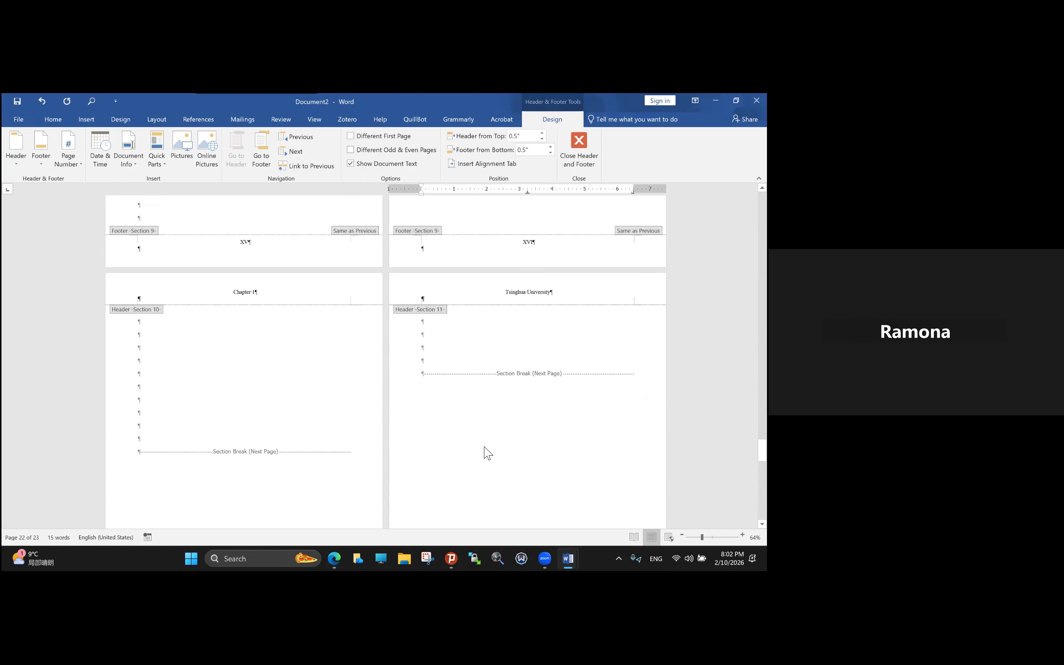
scroll(485, 449, "down", 10)
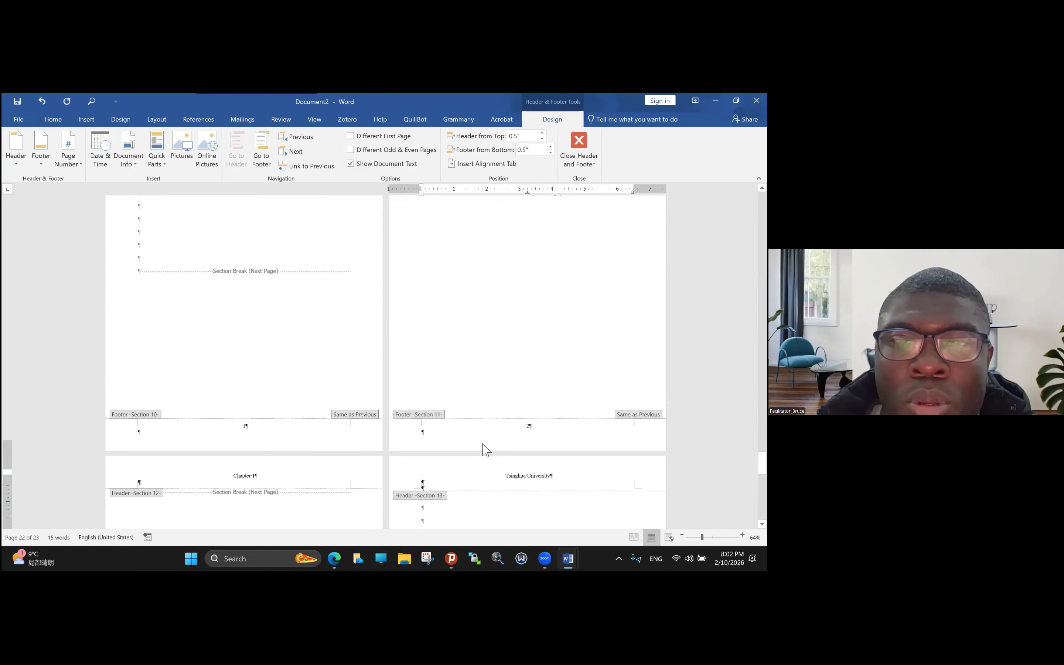
scroll(484, 445, "down", 5)
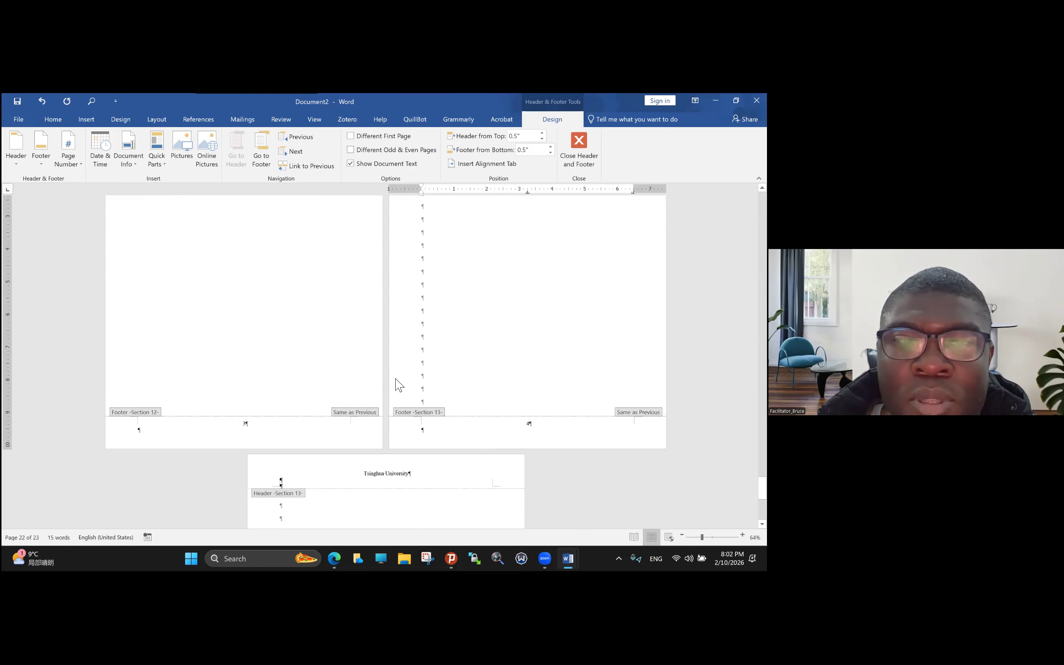
scroll(493, 383, "up", 7)
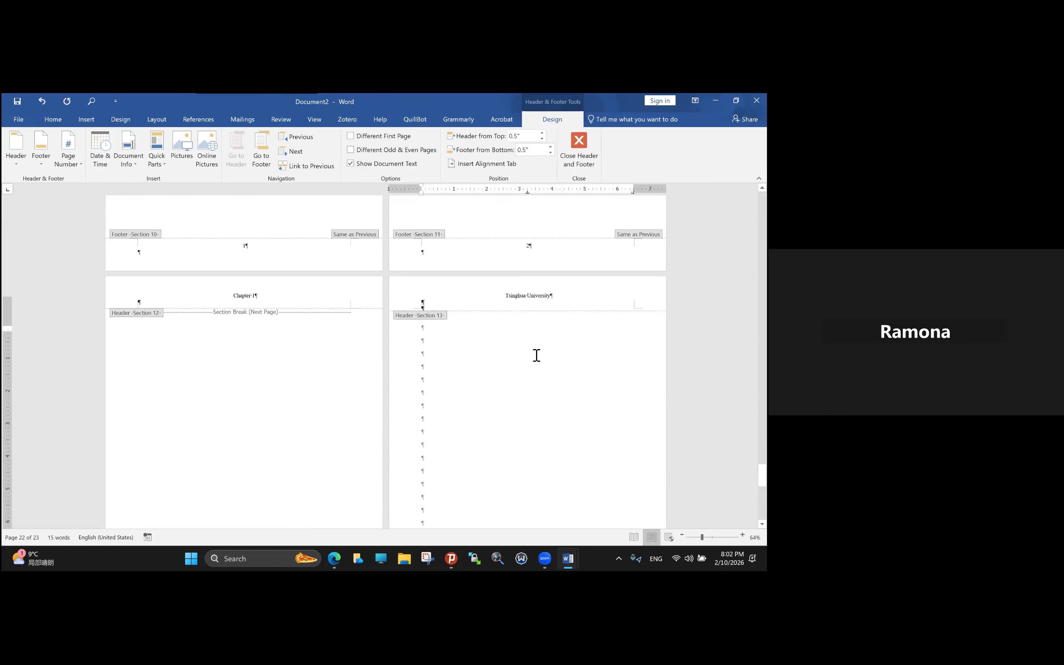
scroll(420, 351, "up", 5)
scroll(361, 397, "down", 5)
scroll(362, 397, "up", 1)
scroll(382, 397, "down", 2)
scroll(400, 395, "up", 1)
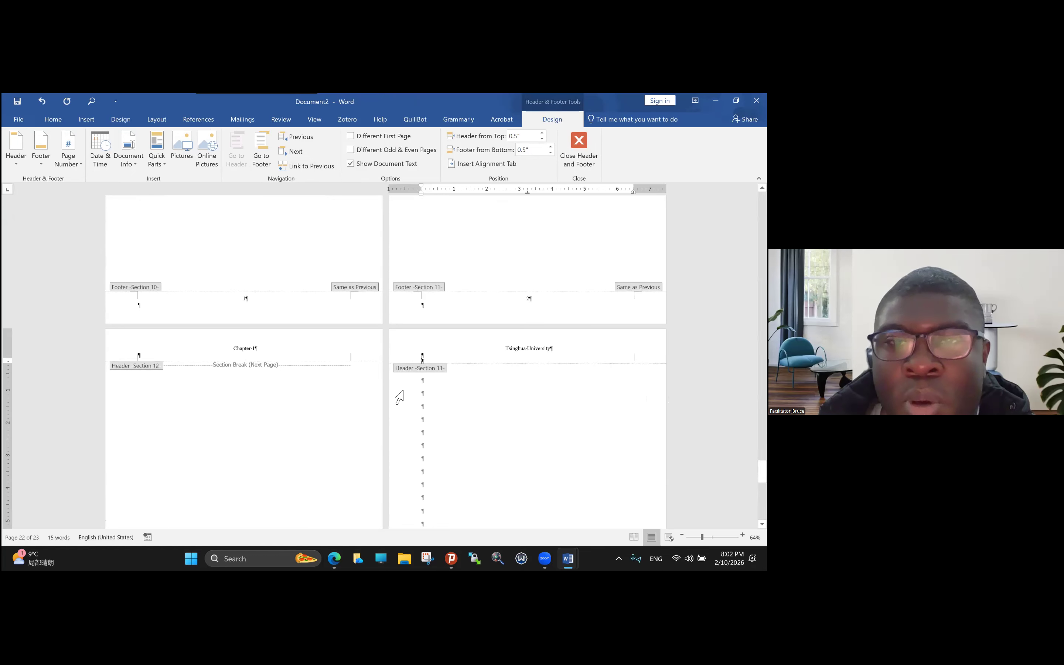
scroll(405, 330, "down", 10)
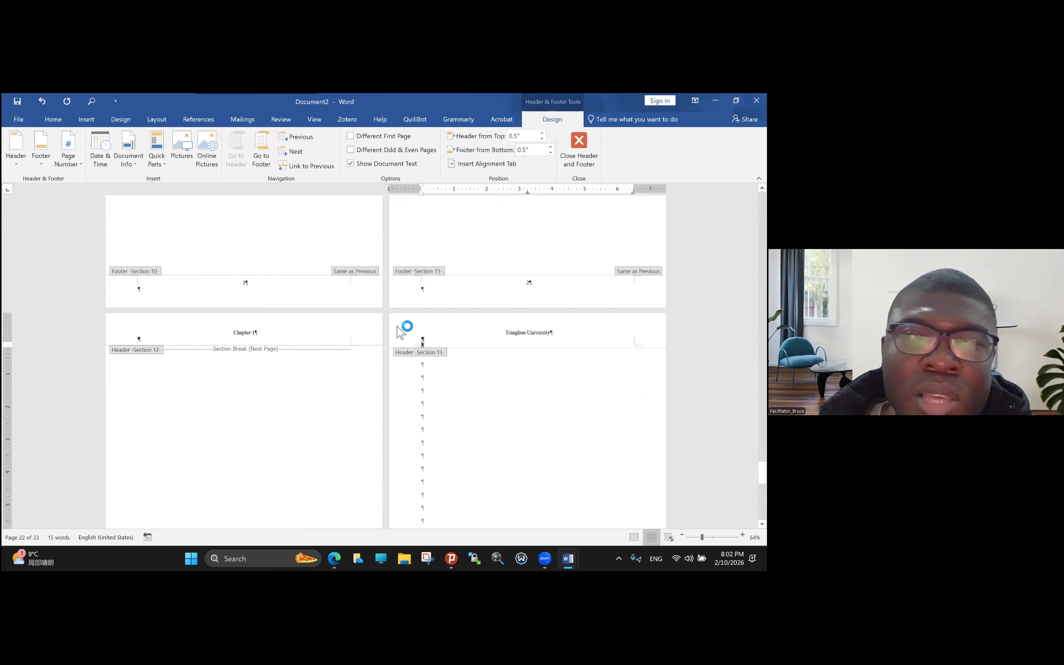
Link the section 13 header to the previous section, discarding its own text, and return to the document body.
triple_click(395, 393)
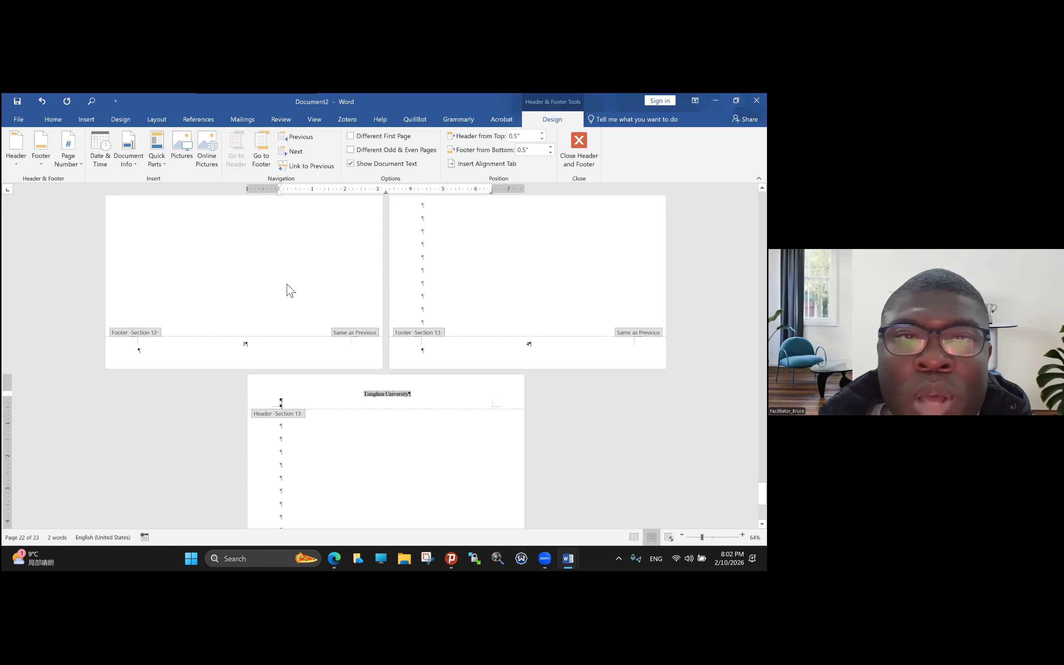
left_click(306, 165)
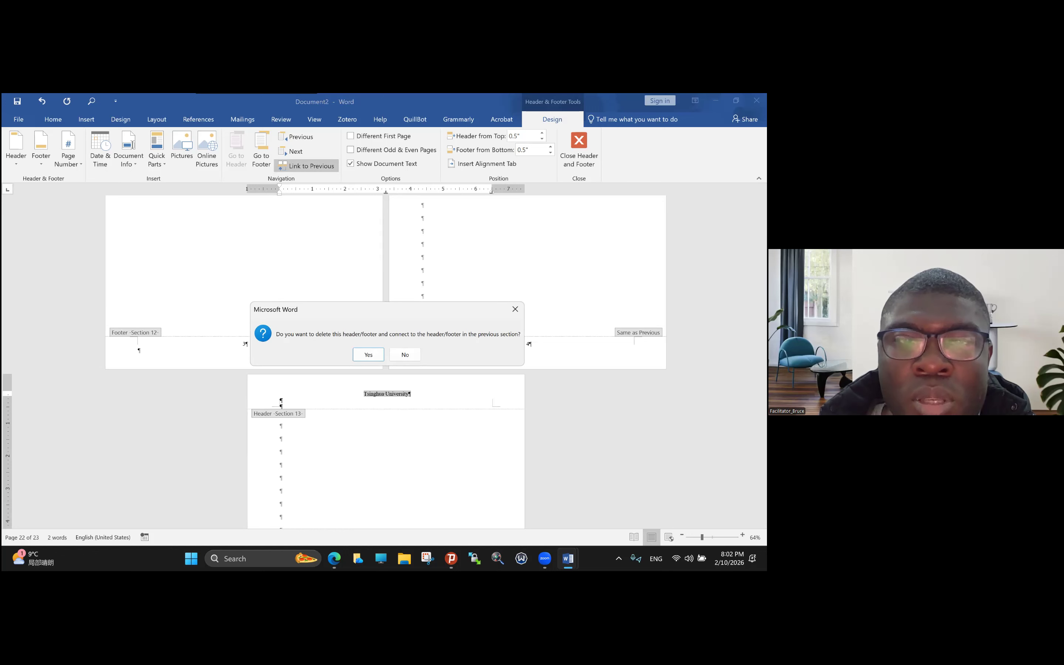
key("Return")
scroll(392, 342, "down", 1)
scroll(386, 352, "up", 1)
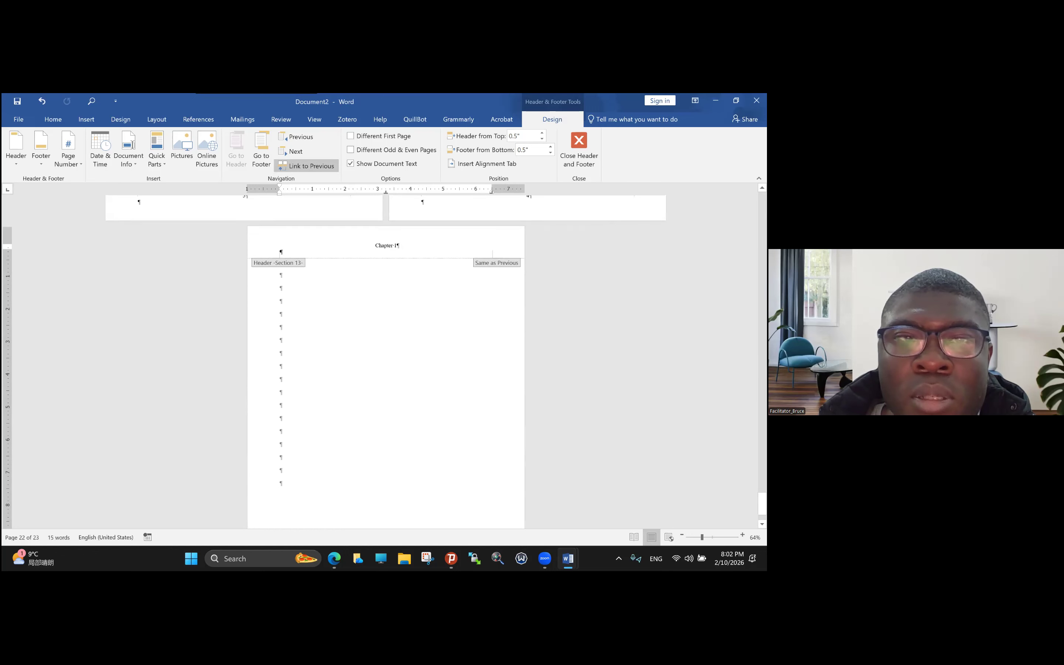
double_click(273, 199)
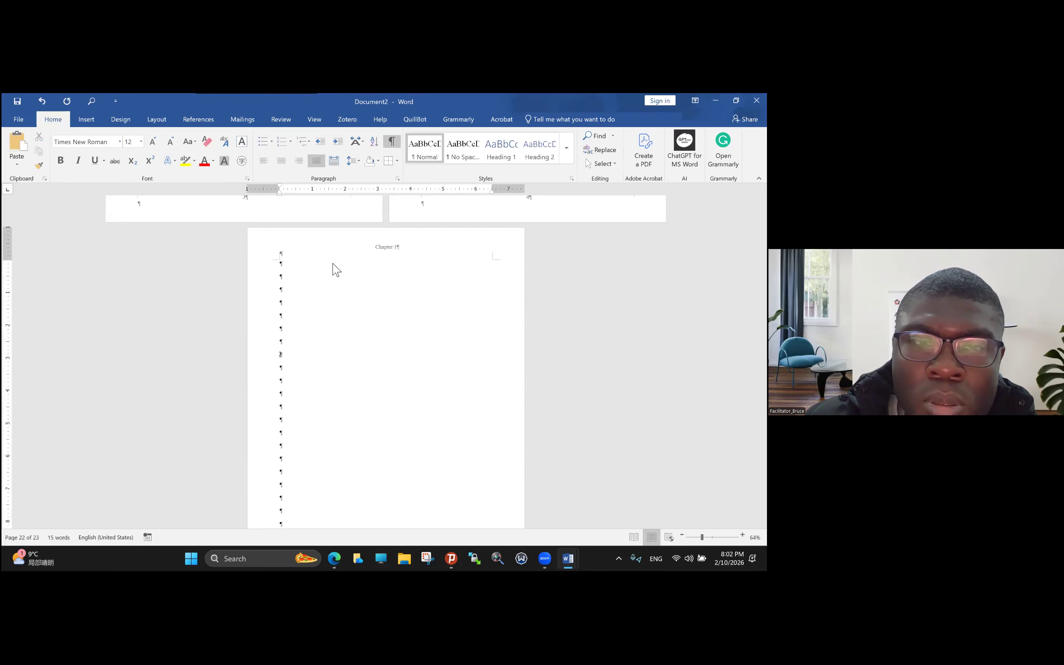
scroll(379, 252, "down", 6)
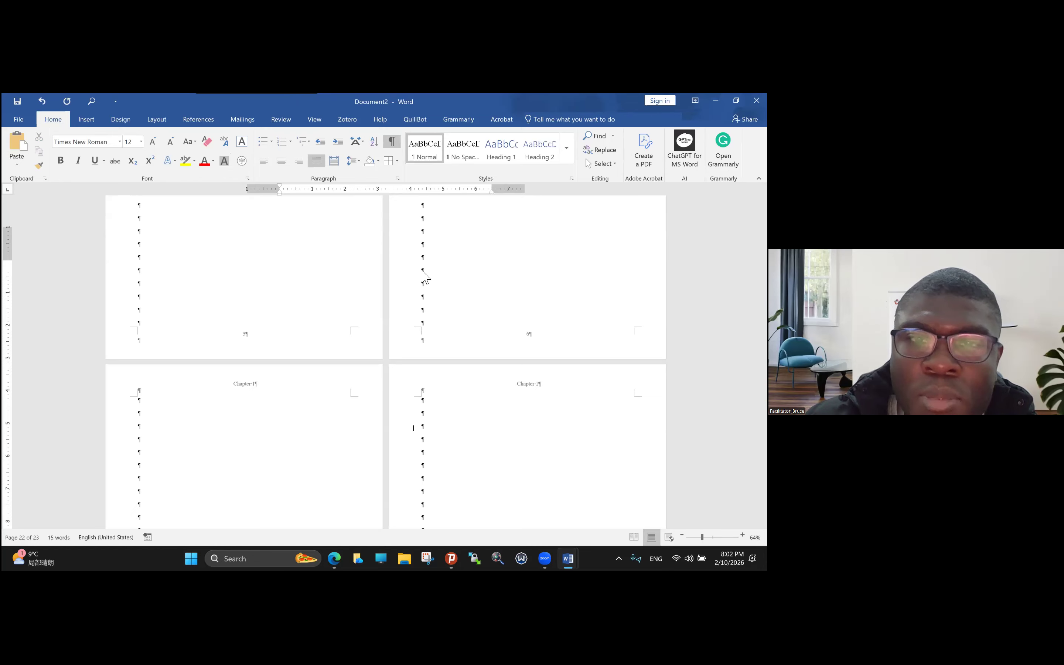
scroll(524, 309, "up", 6)
scroll(379, 380, "up", 4)
scroll(379, 380, "down", 4)
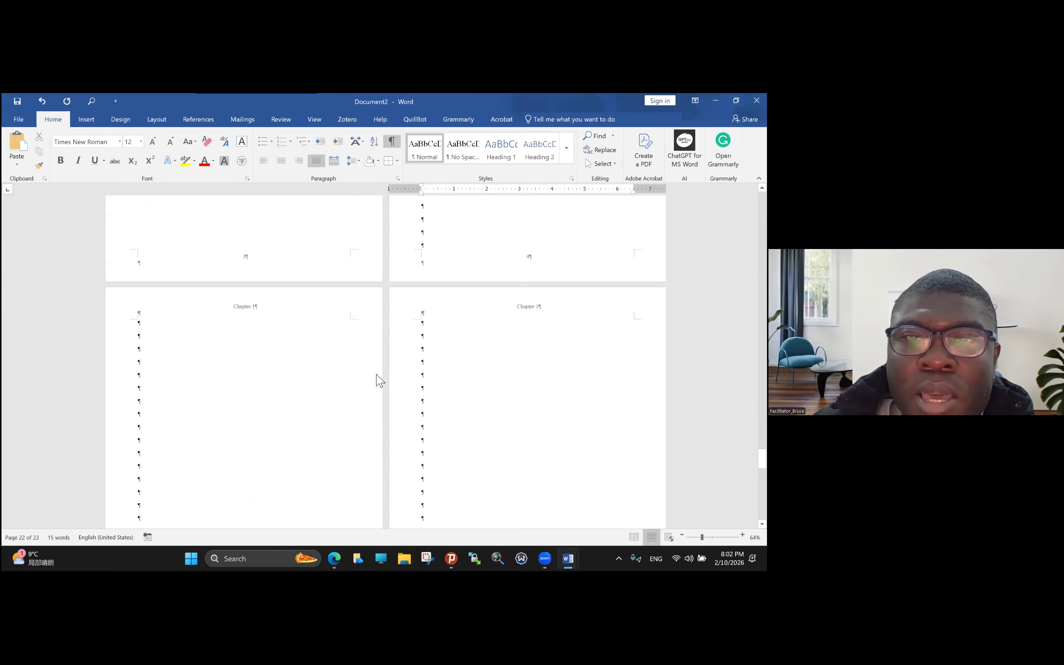
double_click(420, 253)
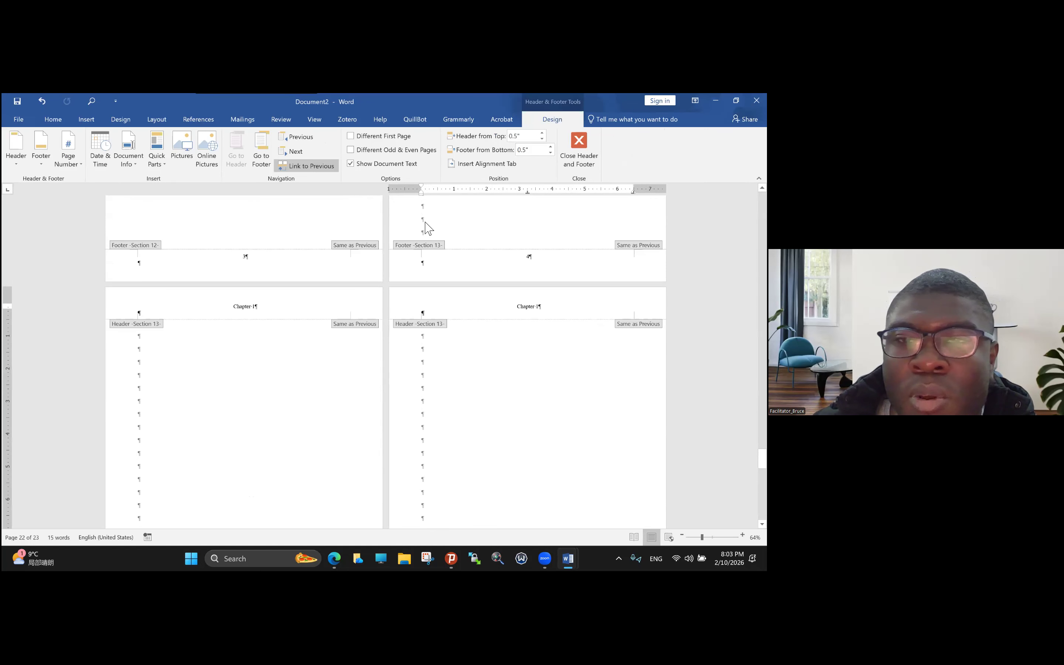
left_click(424, 222)
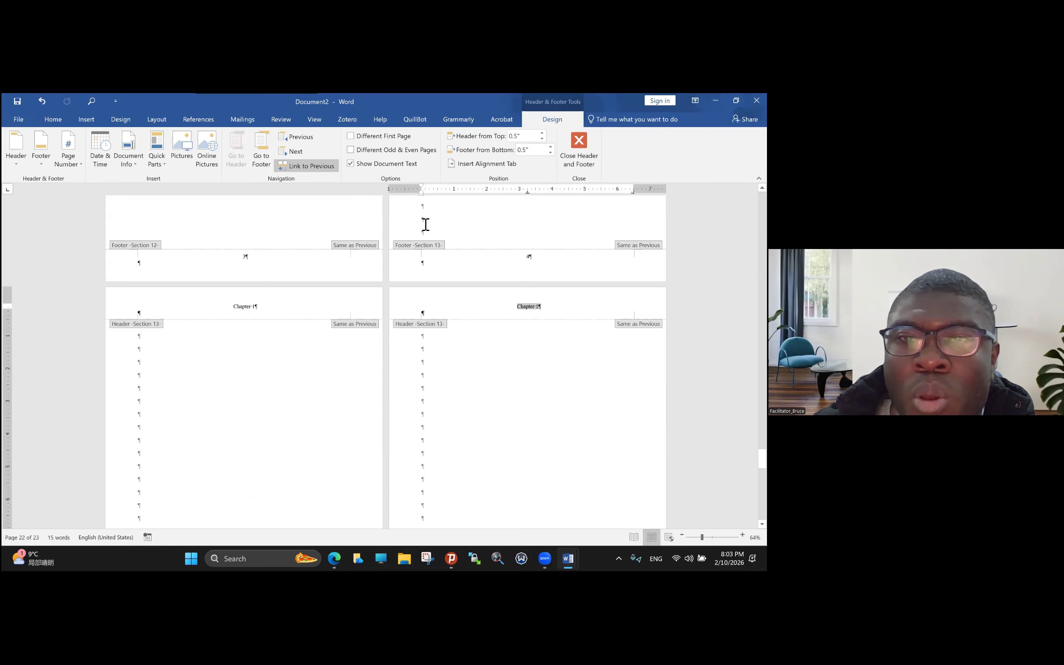
scroll(159, 122, "up", 1)
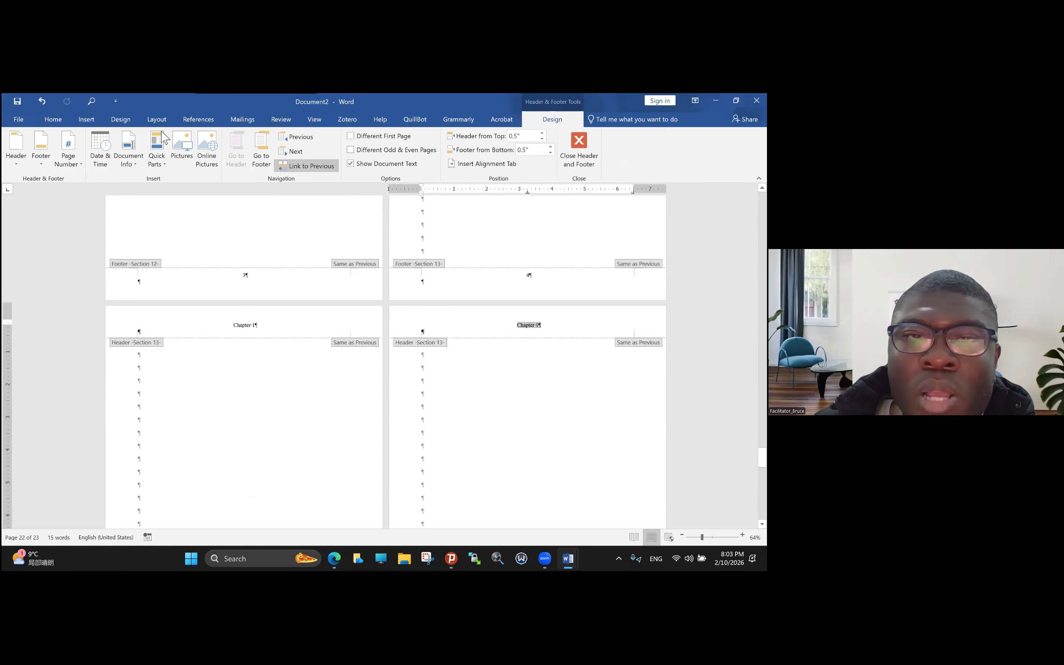
Return to the document body and insert a Next Page section break at the start of section 13's page 6.
scroll(207, 263, "down", 6)
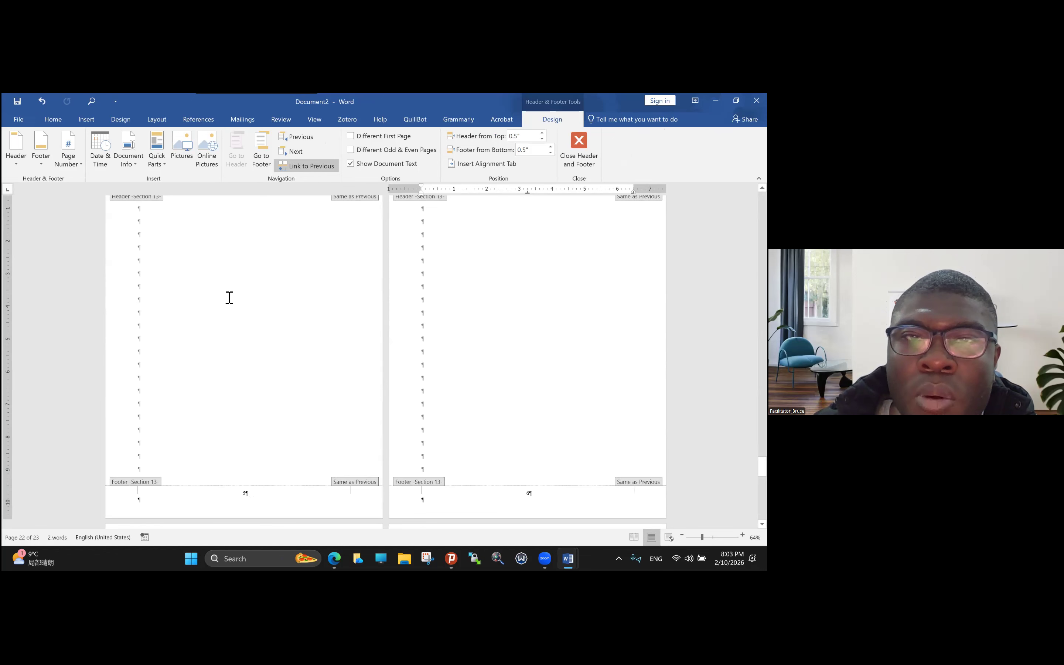
double_click(254, 328)
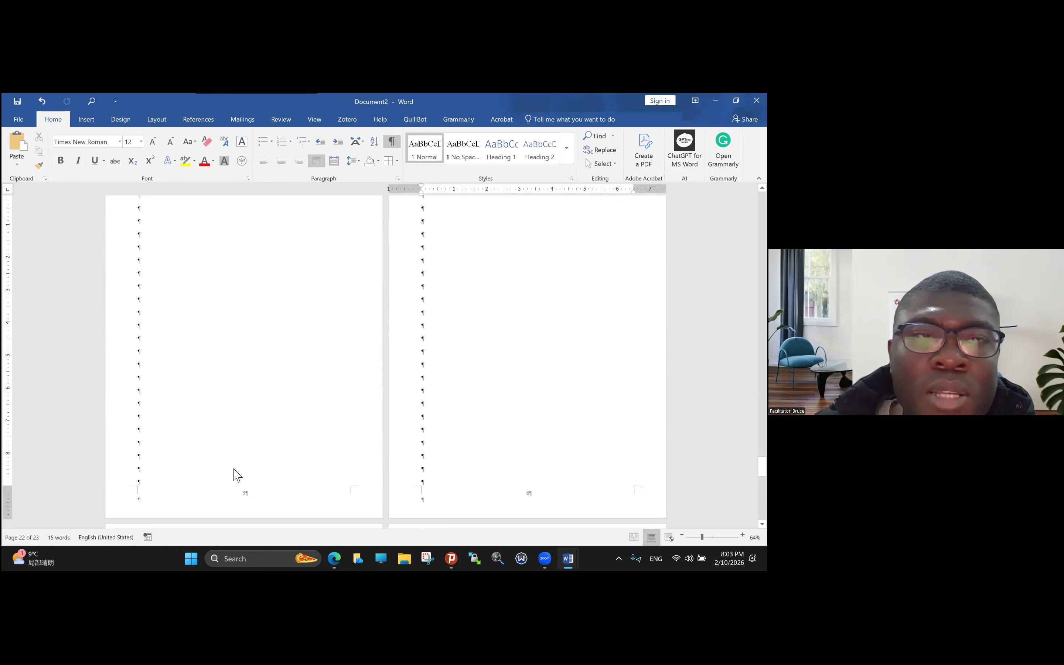
left_click(157, 119)
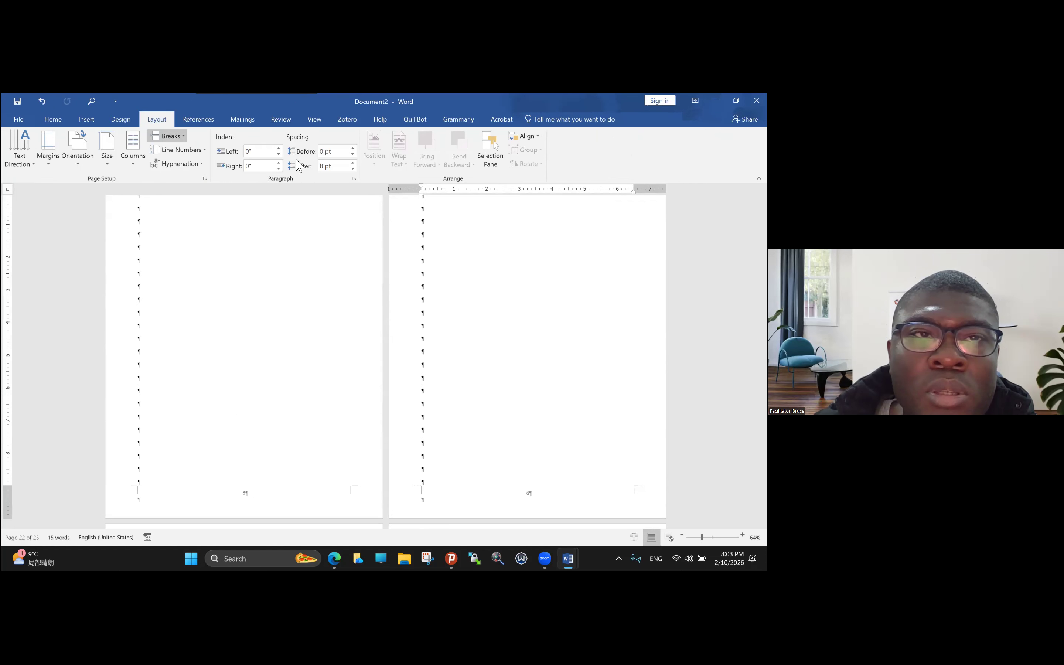
left_click(299, 171)
Unlink the section 14 header from the previous section and replace its text with "Chapter 2".
scroll(254, 250, "down", 4)
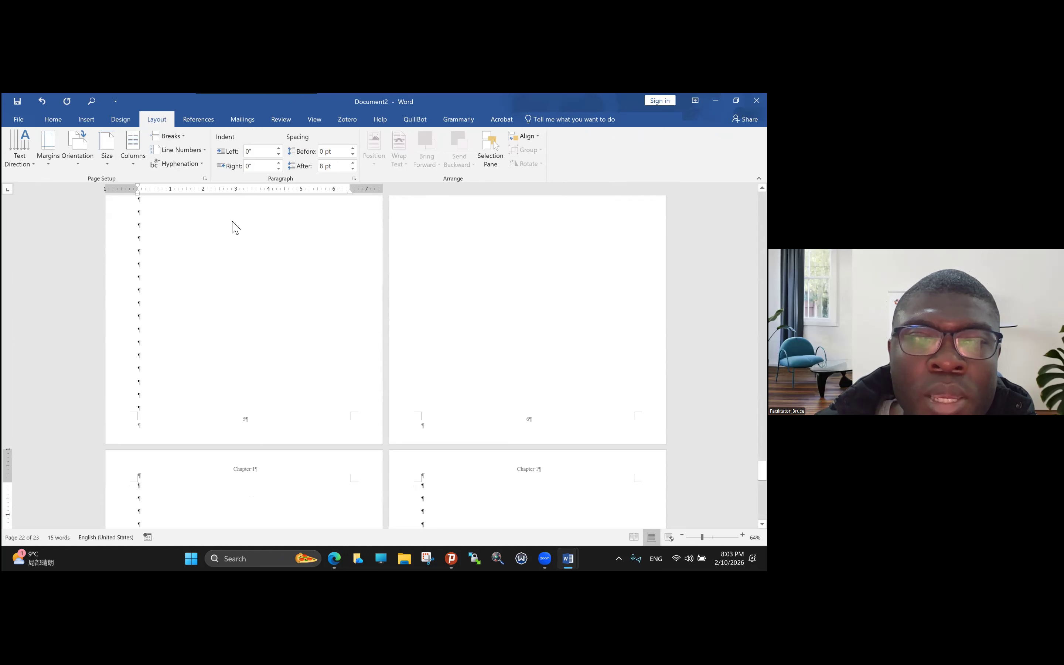
triple_click(245, 469)
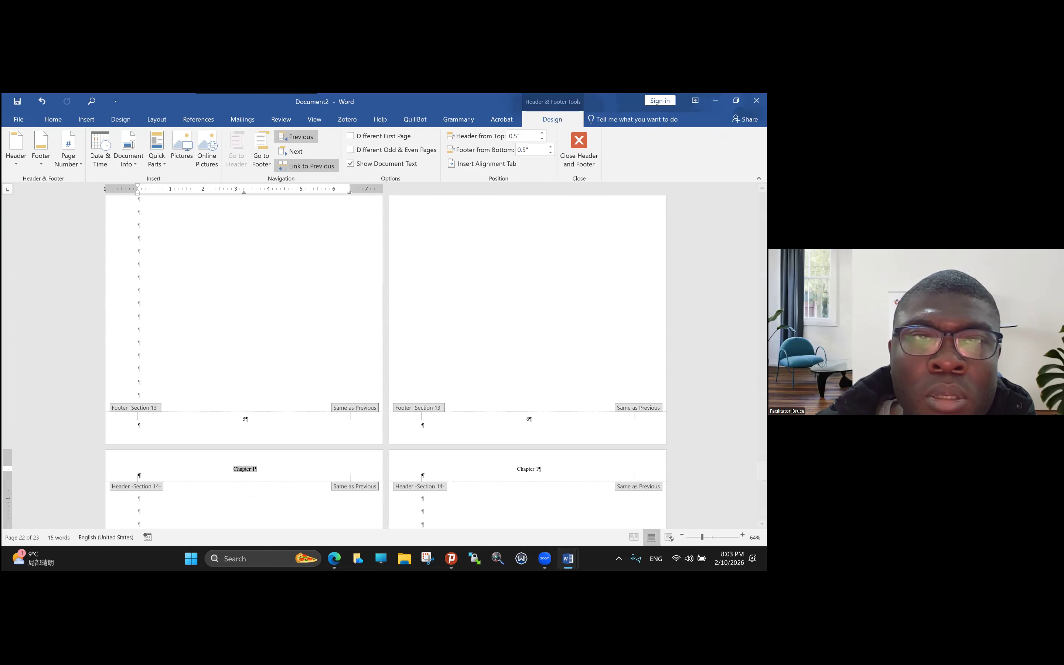
left_click(306, 166)
left_click_drag(233, 221, 257, 221)
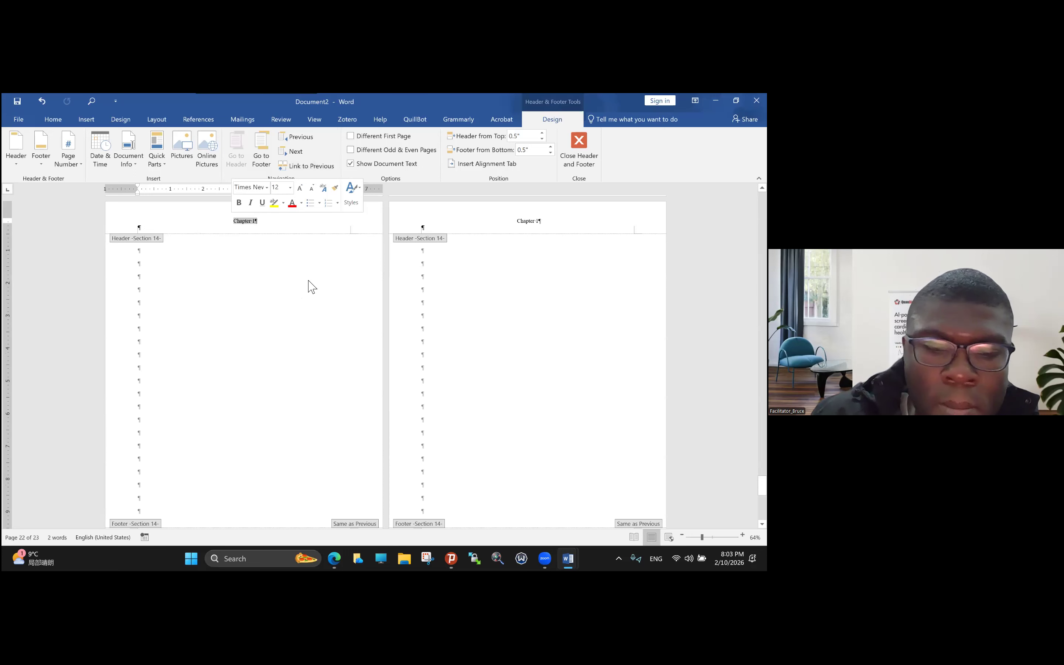
key("Caps_Lock")
type("Chapter")
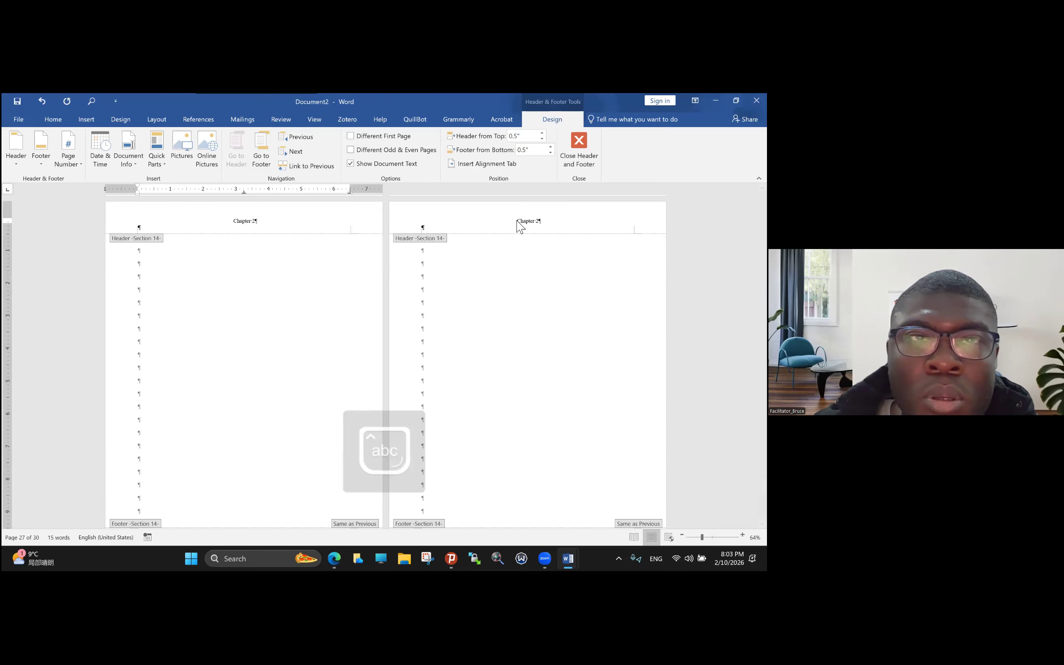
Select the header text on the second section 14 page and compare the section 14 headers with those of section 13.
scroll(524, 208, "down", 1)
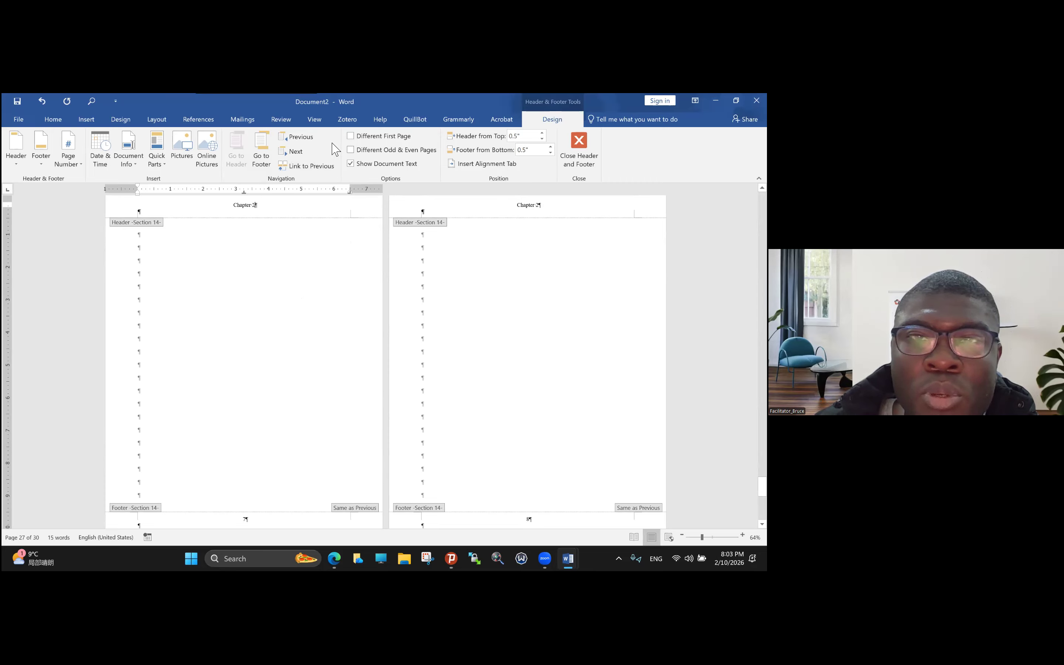
left_click(492, 380)
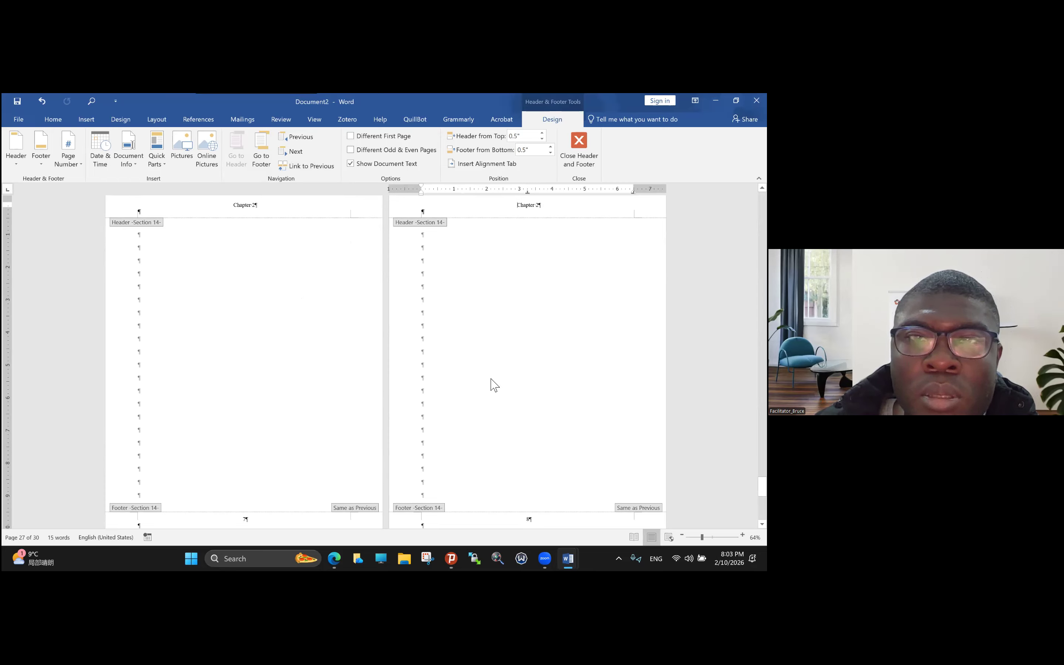
key("ctrl+a")
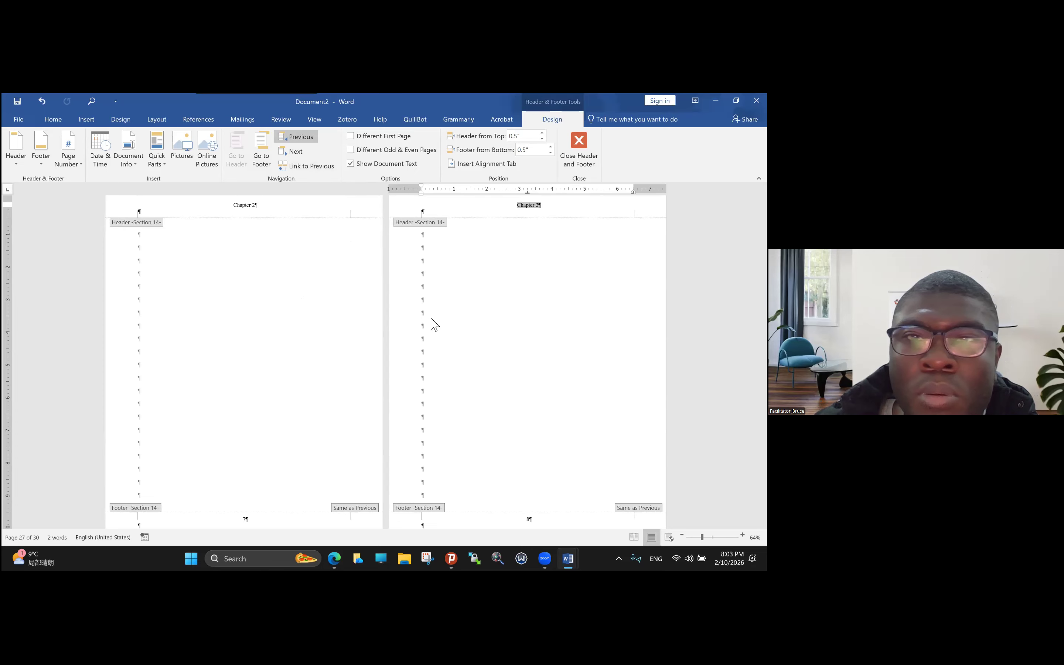
scroll(431, 318, "up", 5)
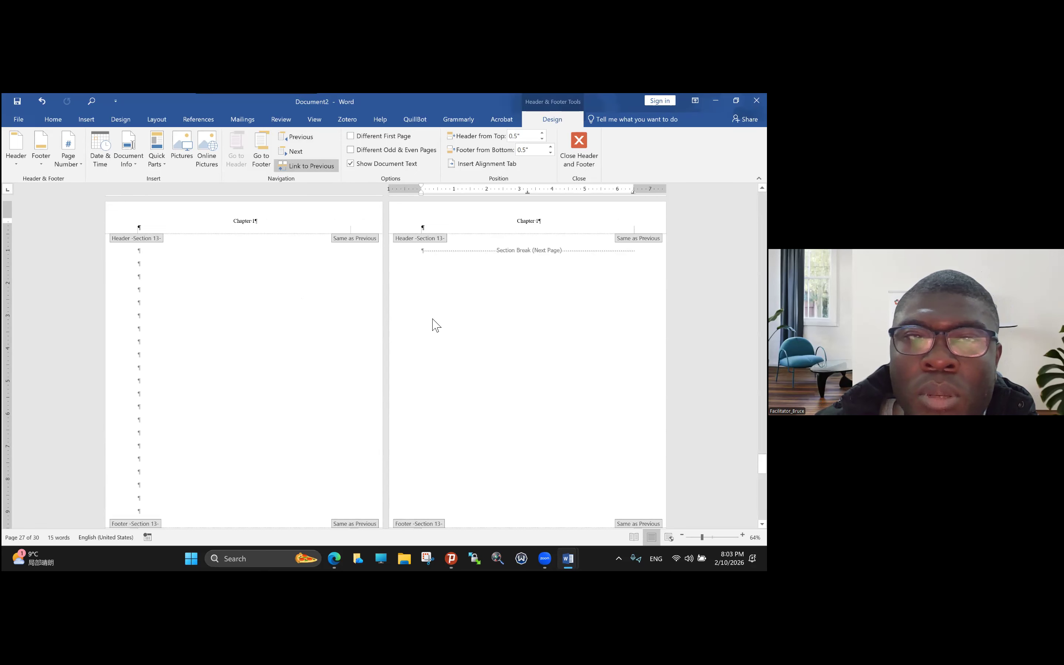
scroll(432, 319, "down", 5)
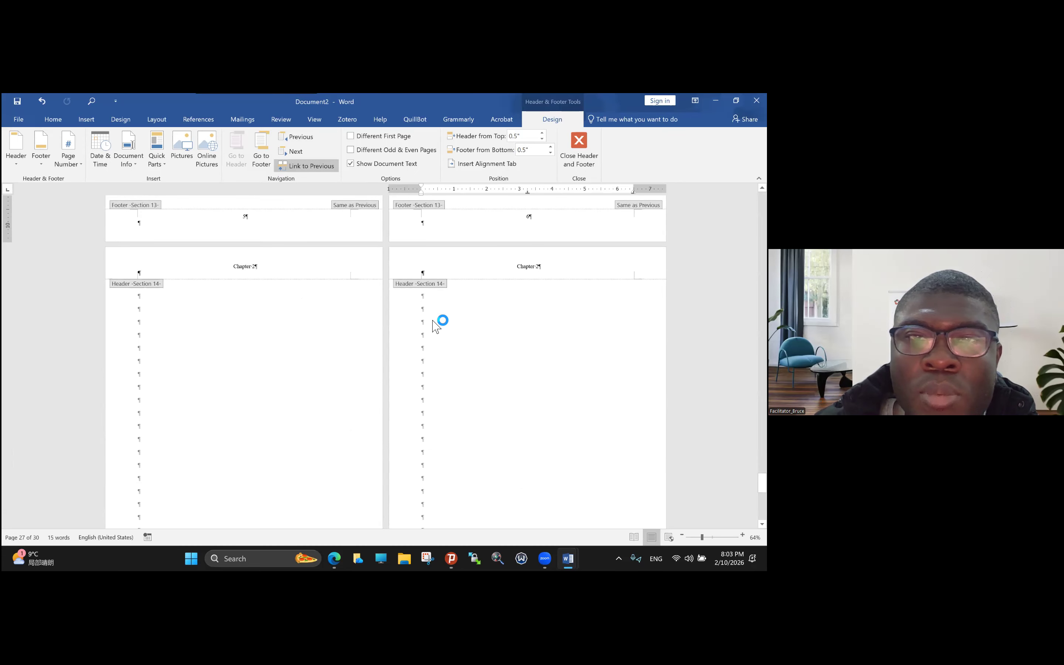
Return to the document body and insert a Next Page section break at the start of section 14's first page.
scroll(437, 326, "up", 3)
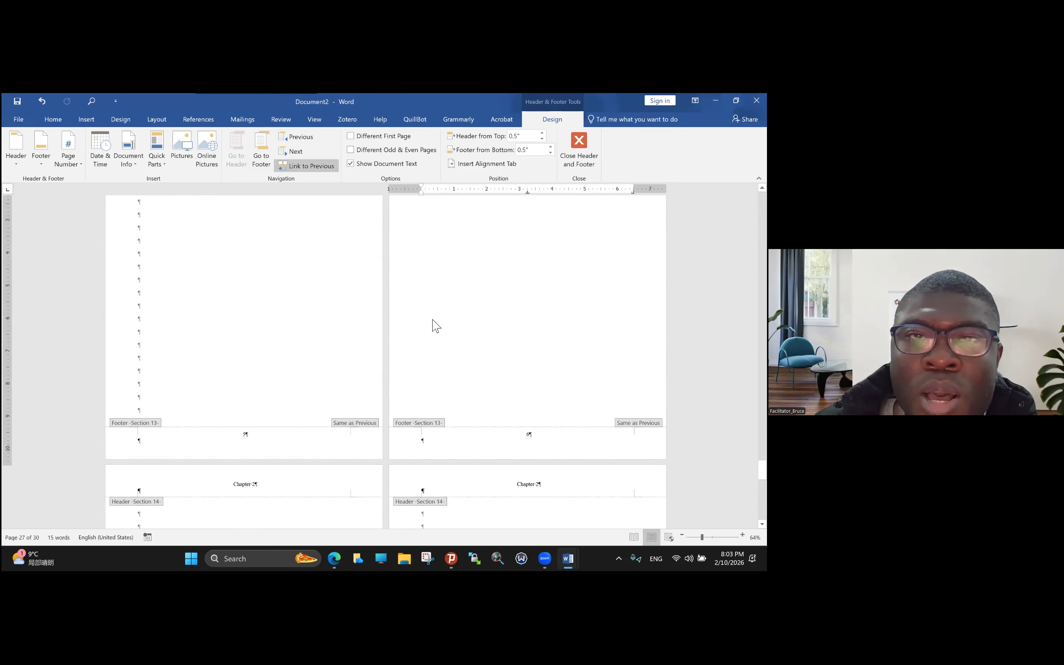
scroll(436, 326, "up", 3)
scroll(209, 219, "up", 4)
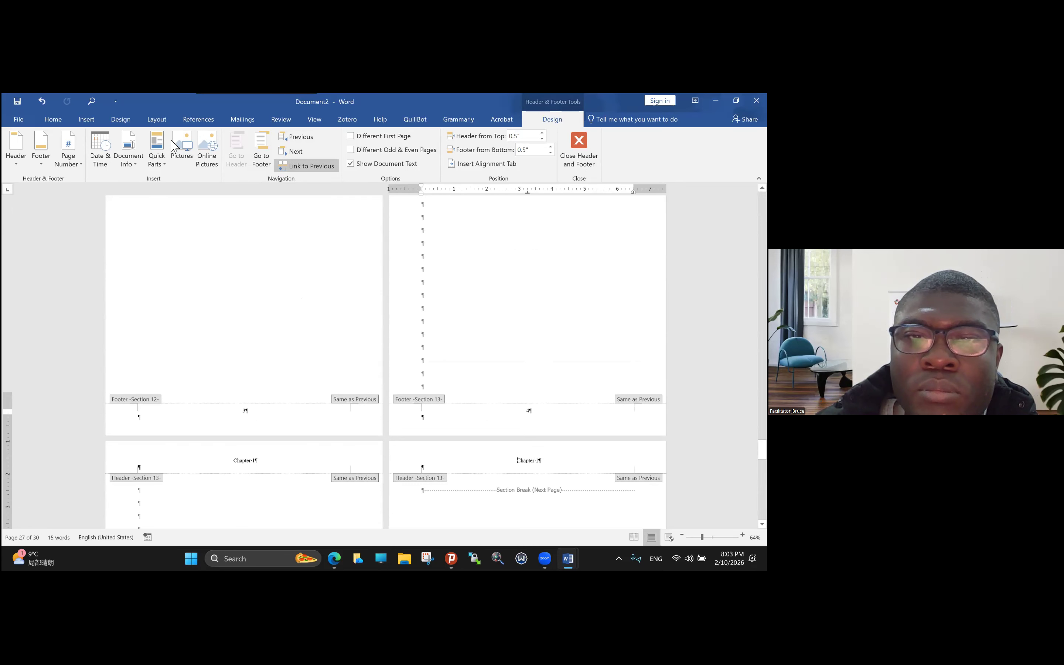
scroll(173, 146, "down", 3)
scroll(174, 146, "down", 7)
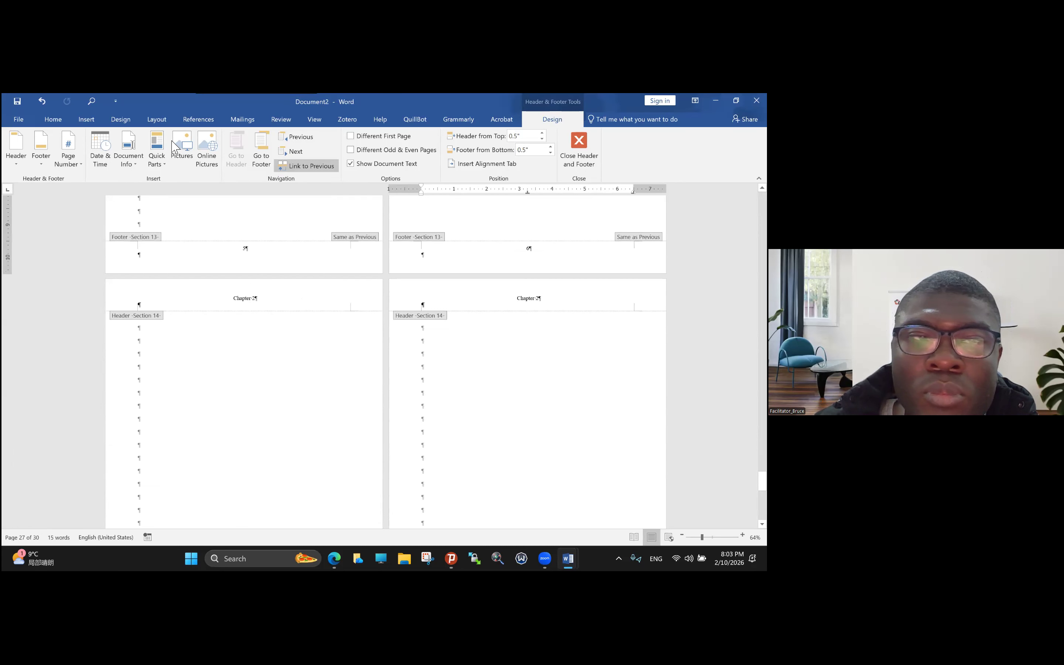
key("Escape")
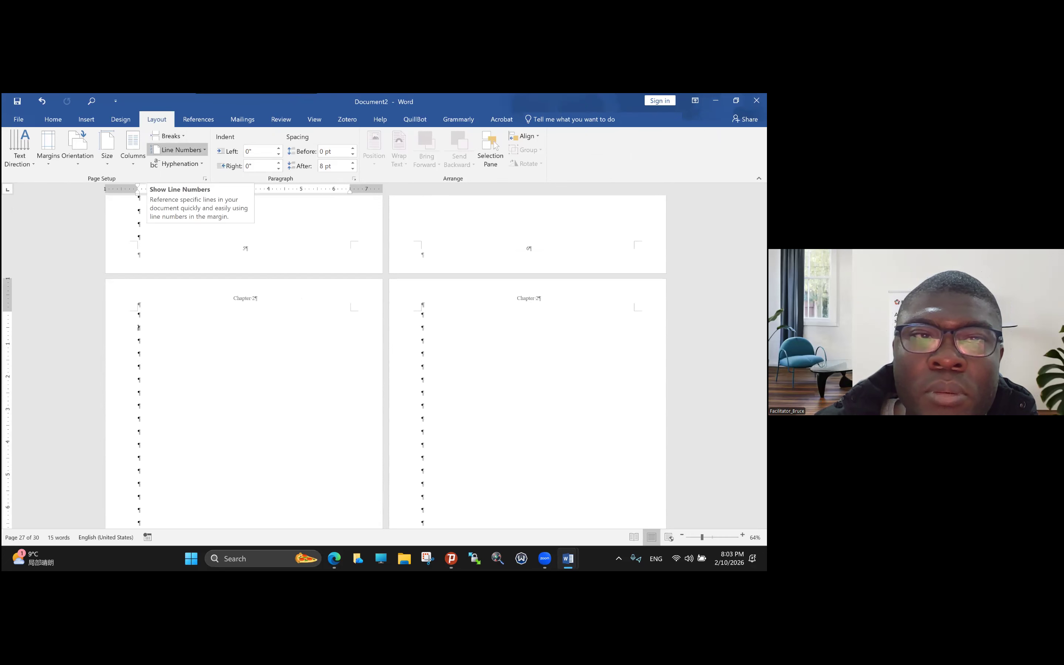
left_click(173, 136)
left_click(220, 265)
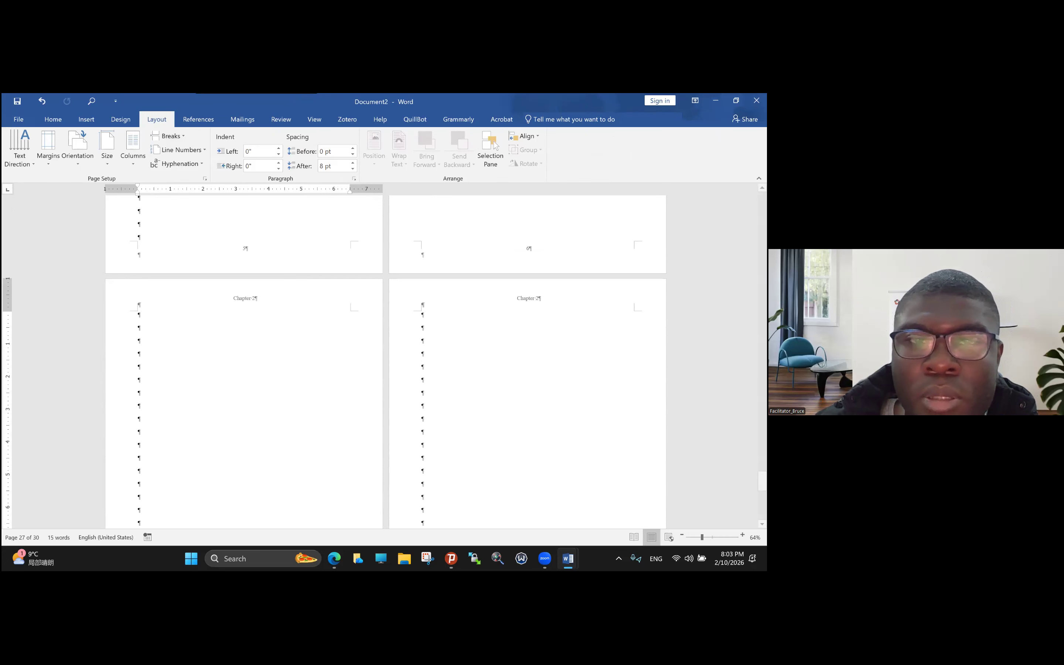
Replace the section 15 header text with "Tsinghua University", leaving it linked to the previous section.
double_click(421, 314)
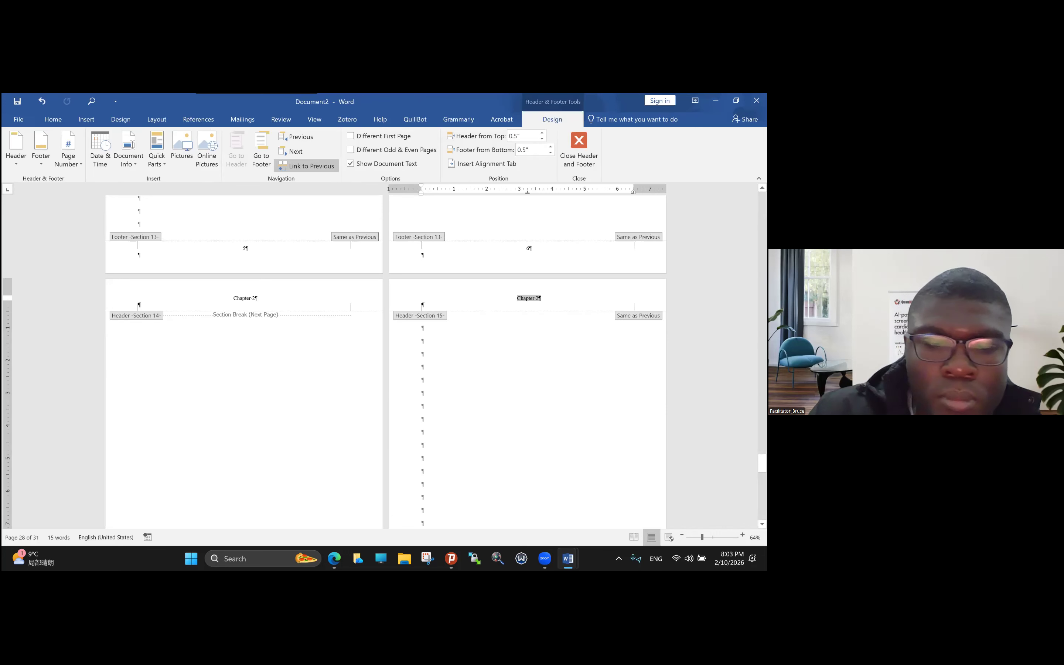
type("Tsinghua")
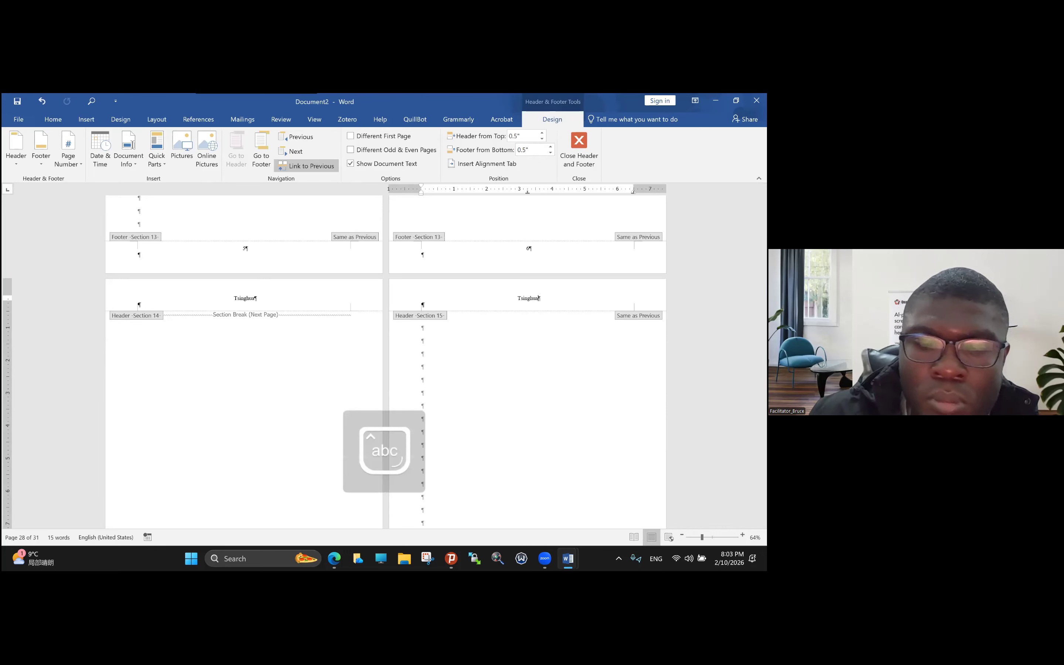
type(" University")
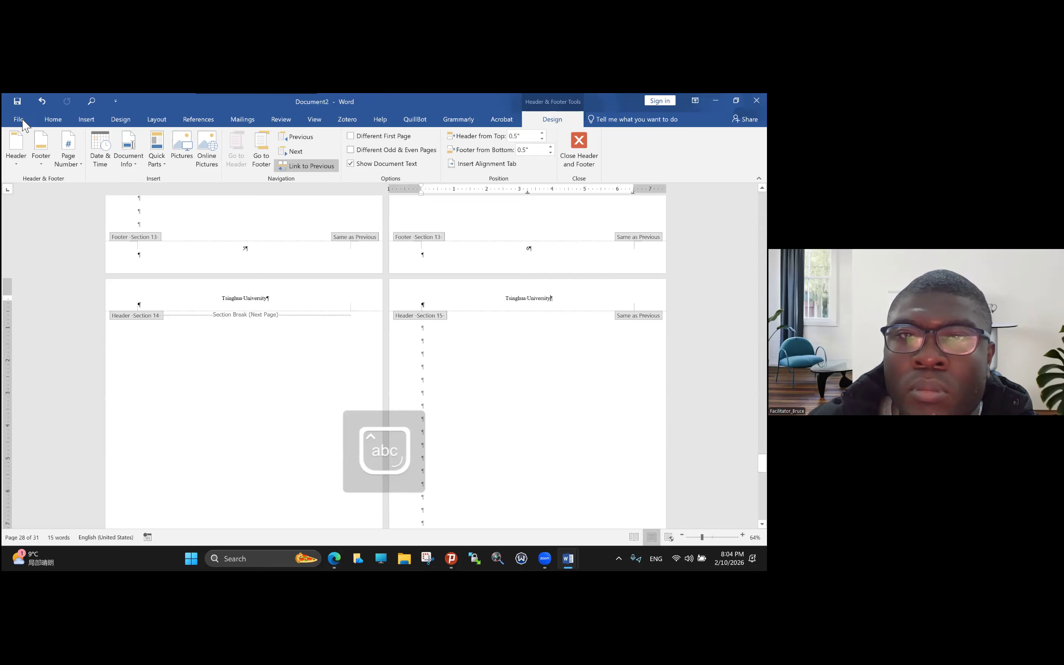
scroll(464, 282, "up", 1)
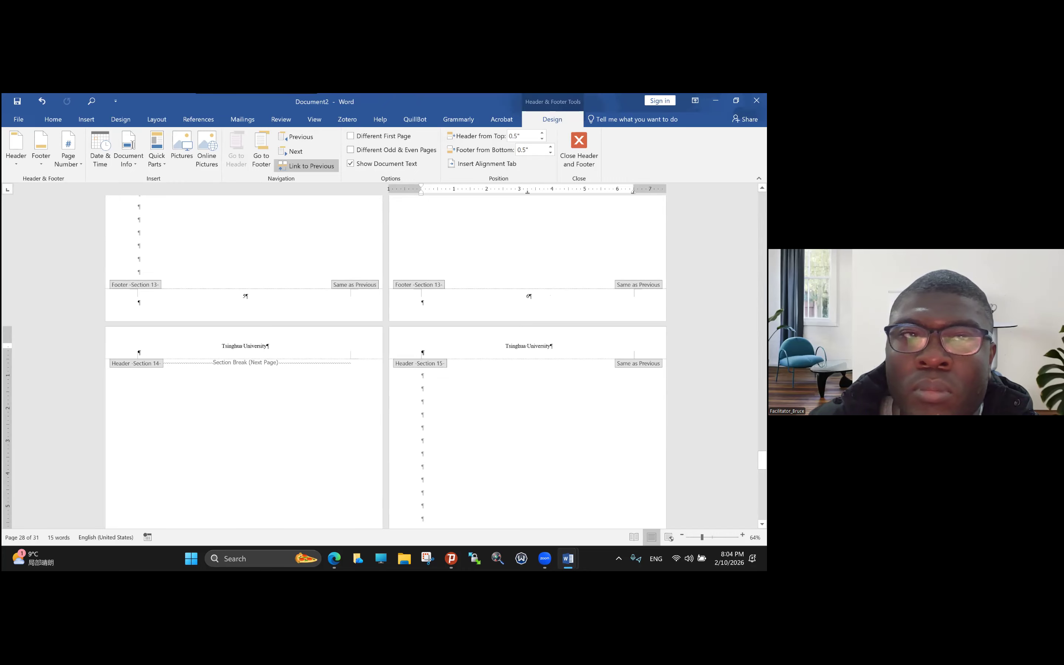
scroll(551, 361, "up", 1)
scroll(386, 361, "down", 2)
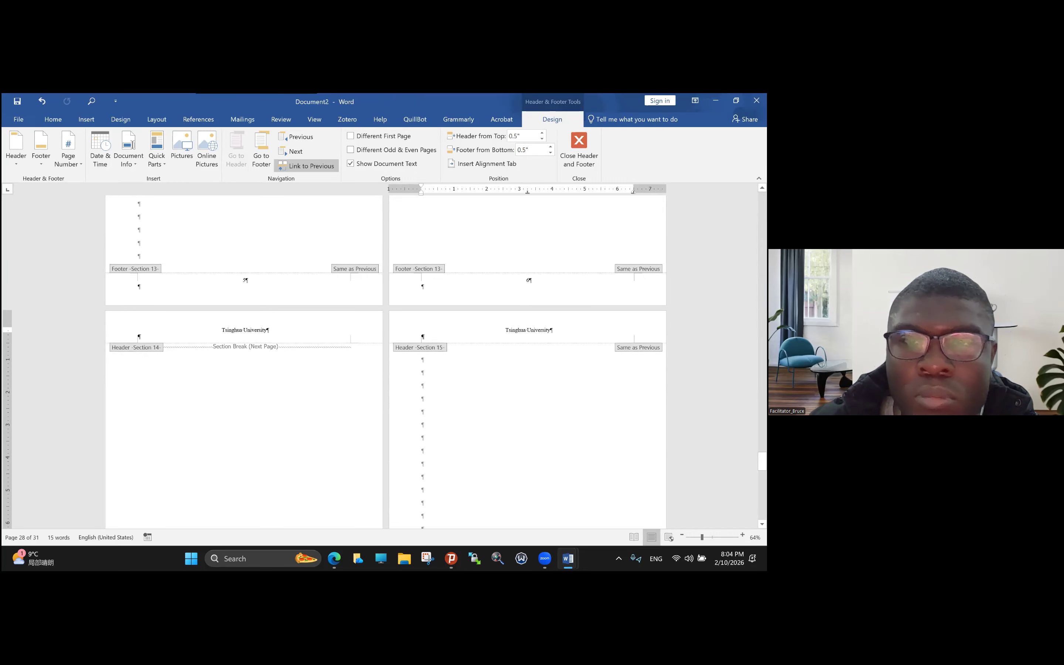
key("ctrl+s")
key("Escape")
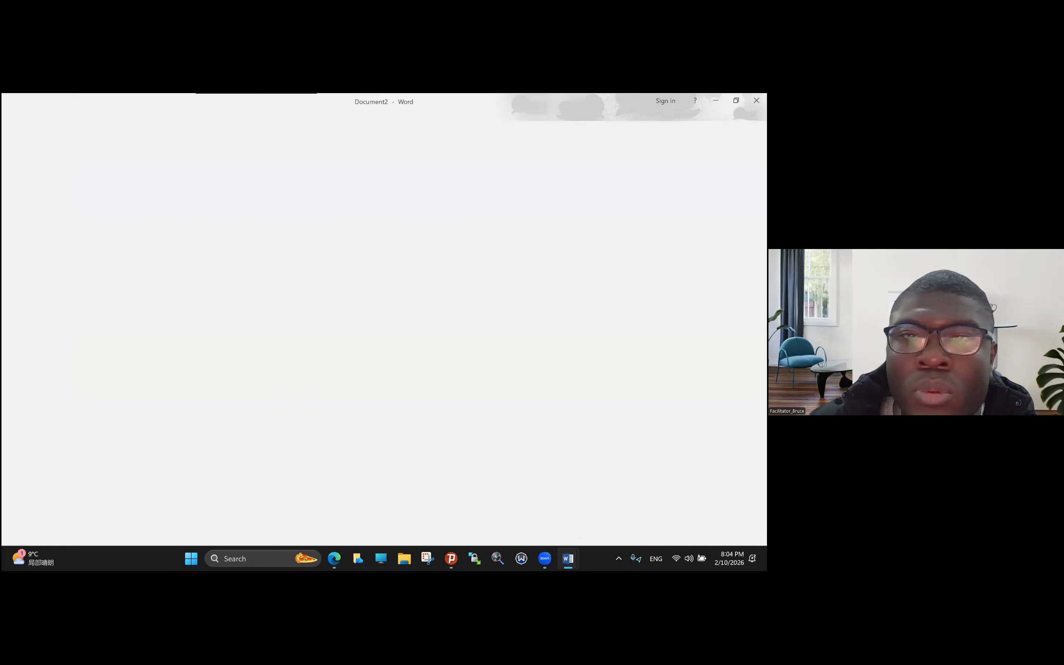
scroll(384, 243, "down", 2)
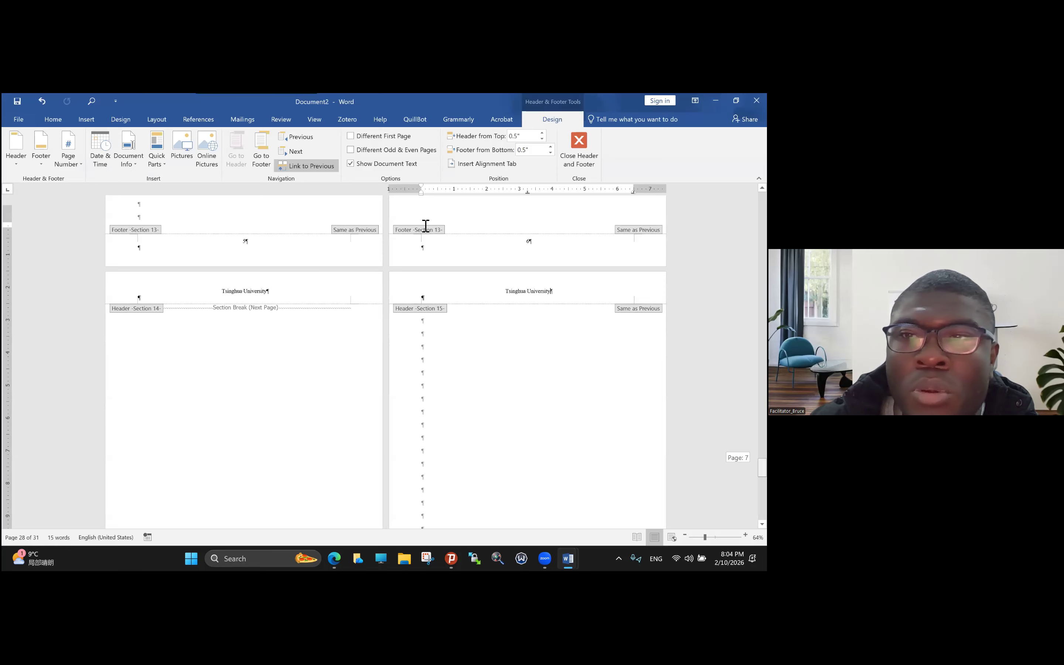
Return to the start of the document and examine the first-page headers and footers of sections 1 and 2.
scroll(268, 264, "up", 20)
scroll(266, 275, "up", 1)
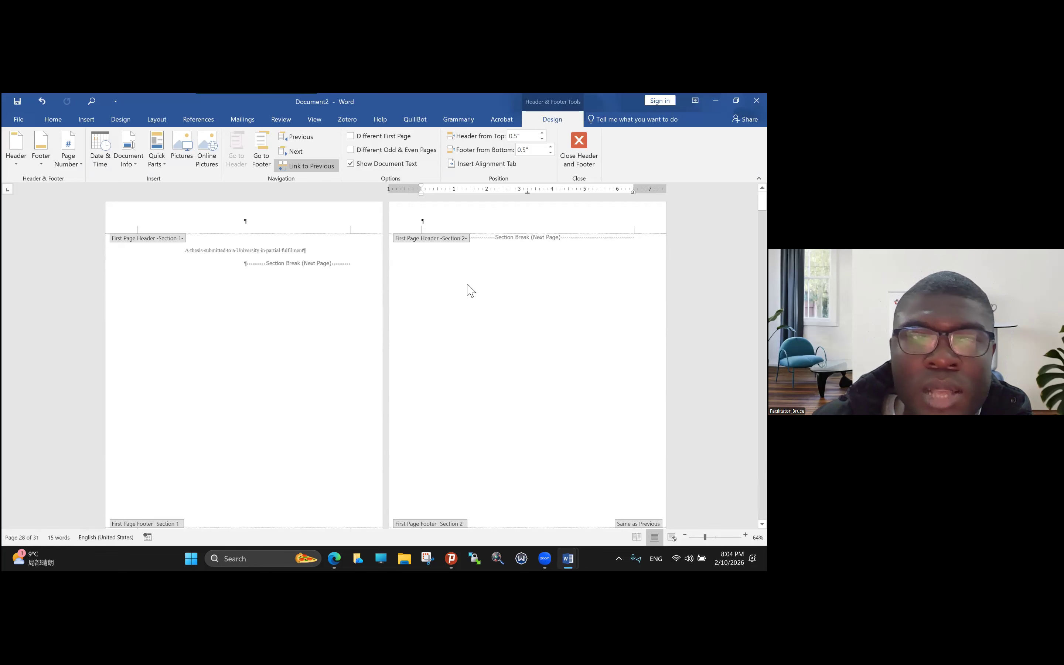
scroll(469, 289, "down", 5)
scroll(469, 288, "up", 5)
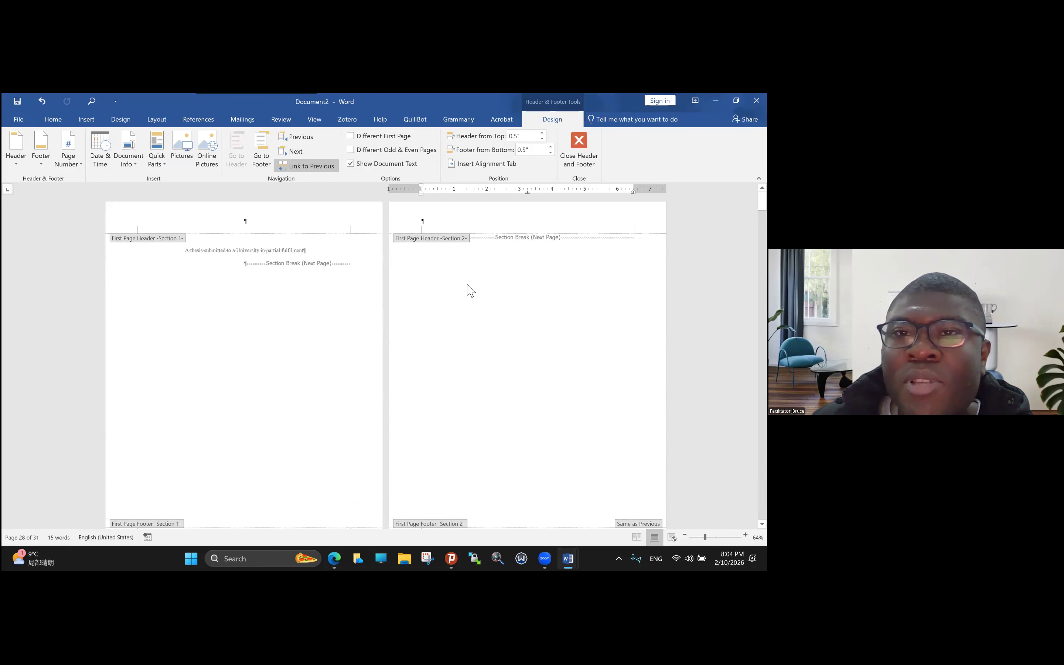
scroll(470, 291, "down", 2)
scroll(471, 290, "down", 5)
scroll(470, 290, "up", 4)
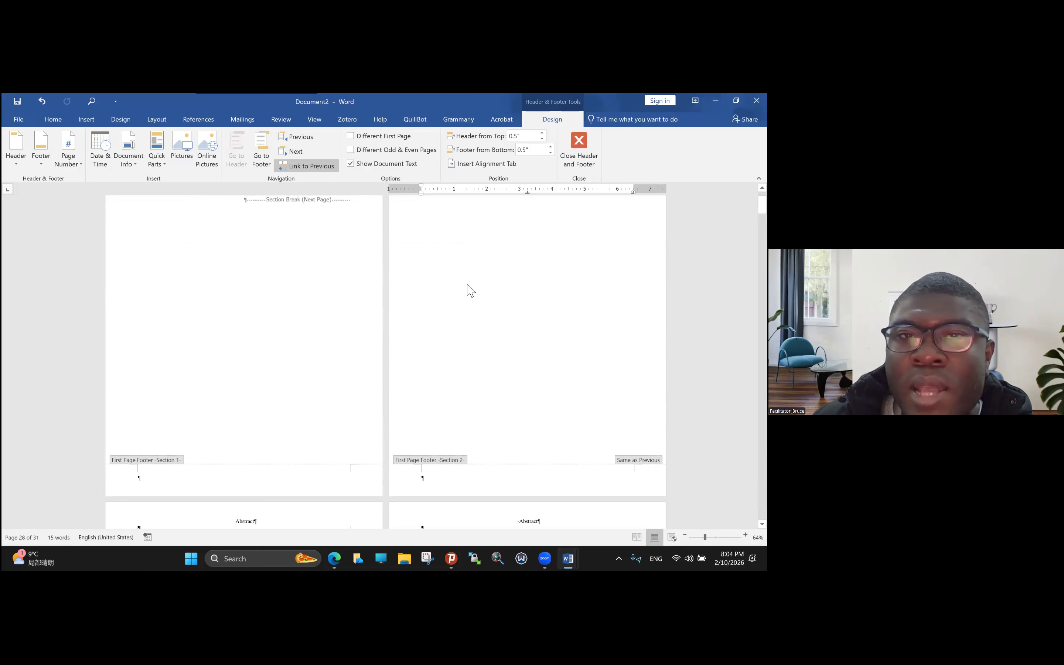
scroll(470, 291, "up", 1)
scroll(470, 290, "up", 3)
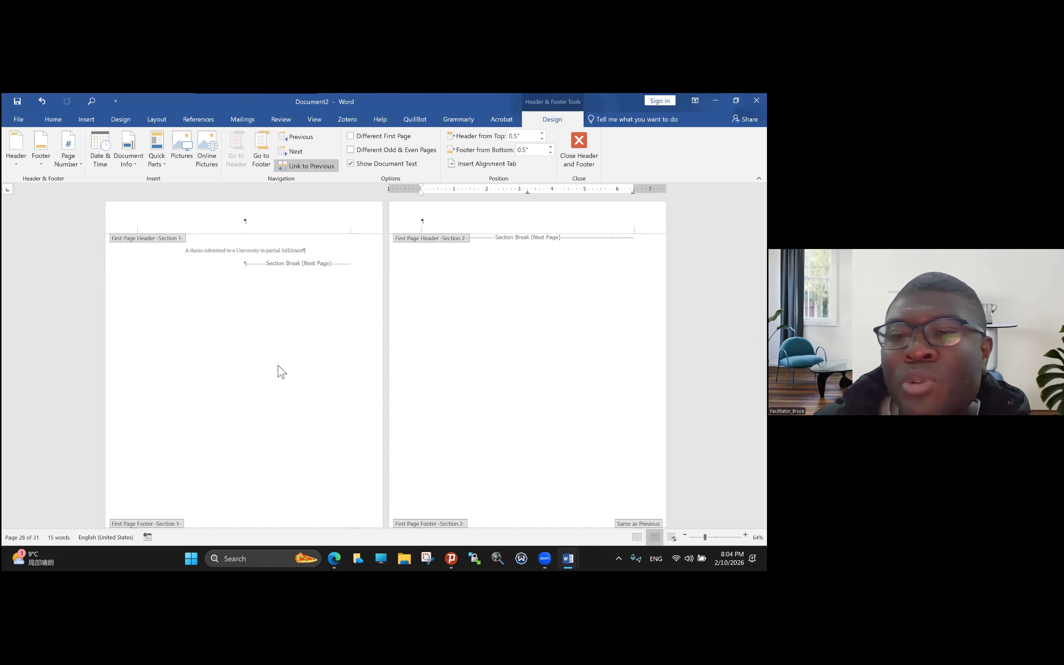
Examine the "Abstract" headers and the footer page numbers on the section 3 pages.
scroll(266, 444, "down", 5)
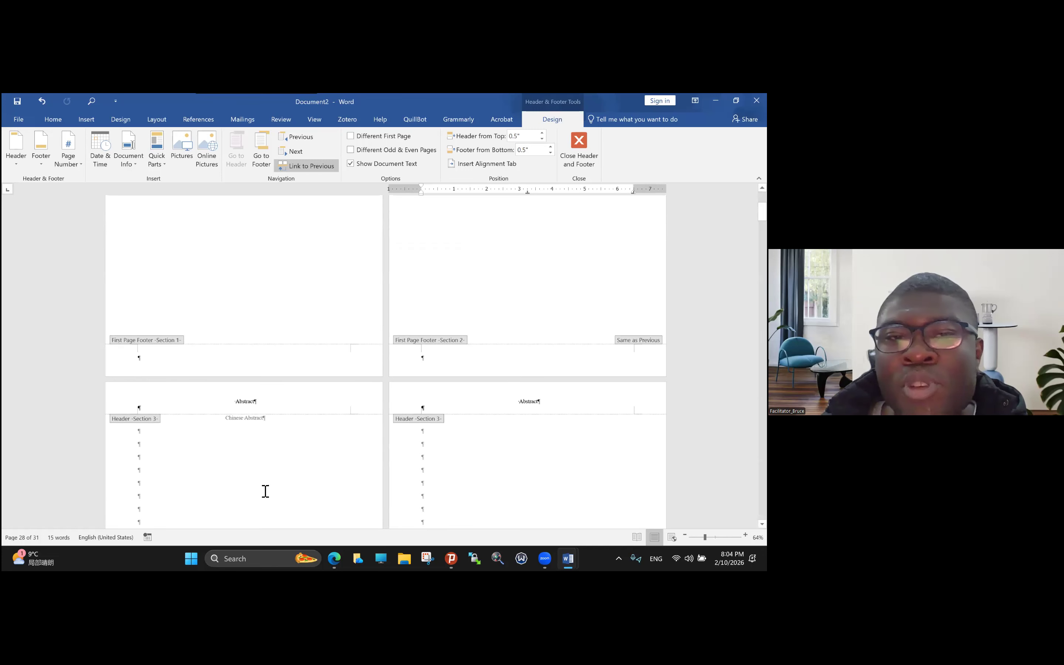
scroll(265, 492, "down", 1)
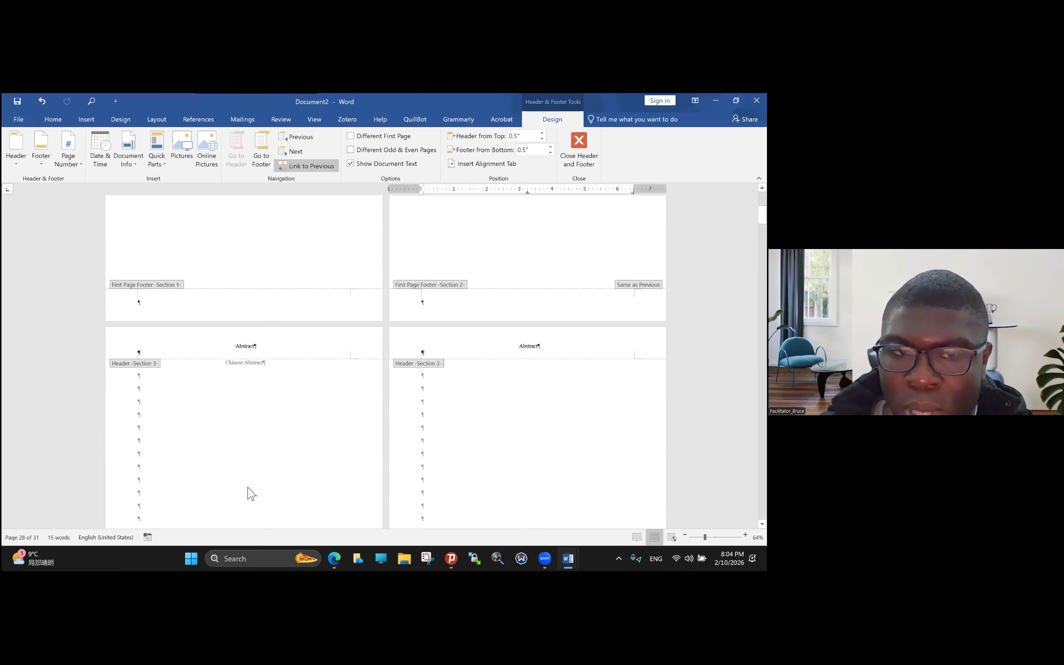
scroll(254, 471, "down", 2)
scroll(254, 470, "down", 1)
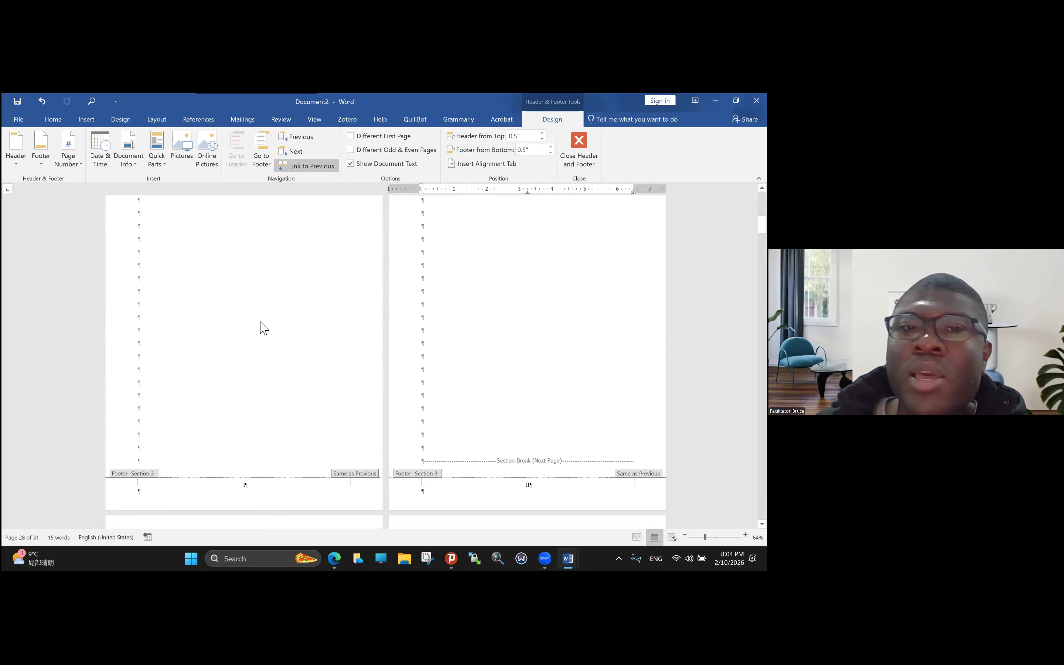
scroll(260, 322, "up", 1)
scroll(261, 321, "down", 2)
scroll(260, 321, "up", 1)
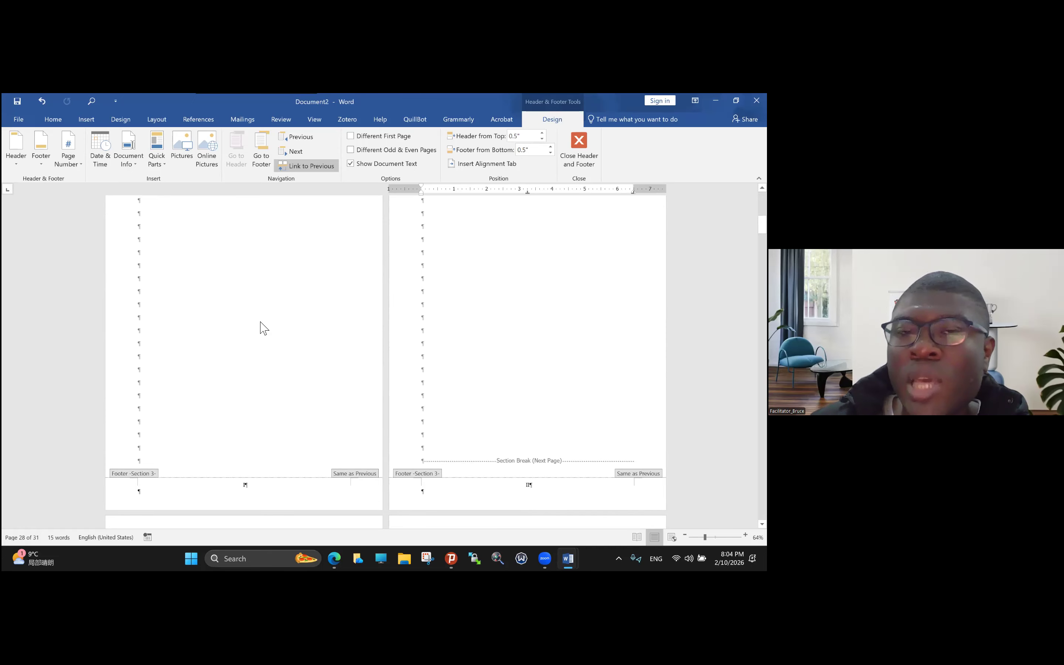
scroll(260, 328, "up", 1)
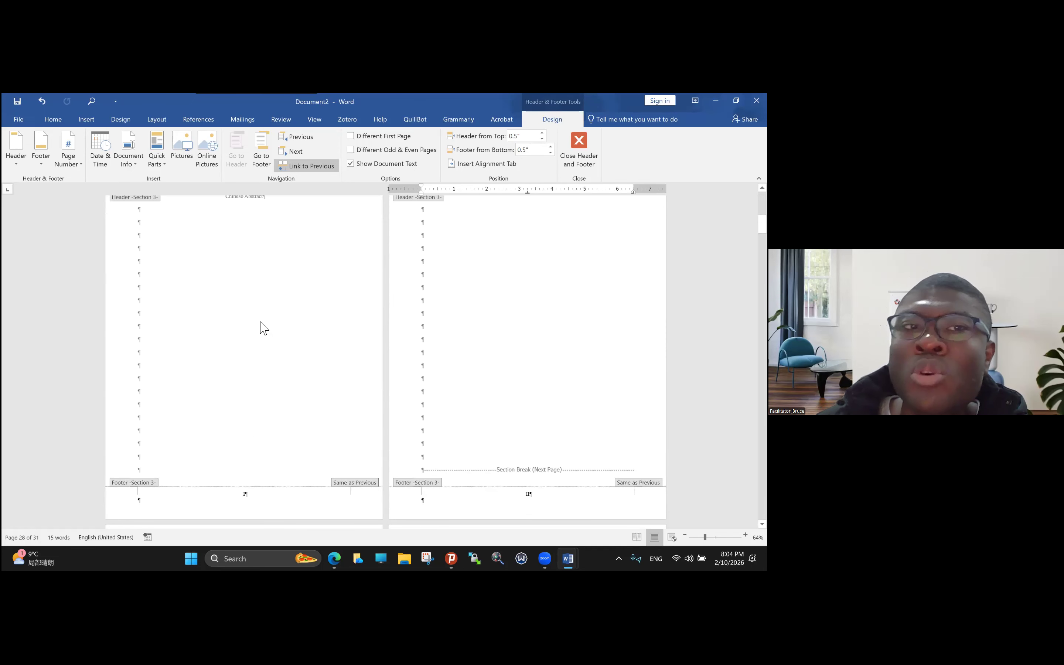
scroll(264, 328, "up", 3)
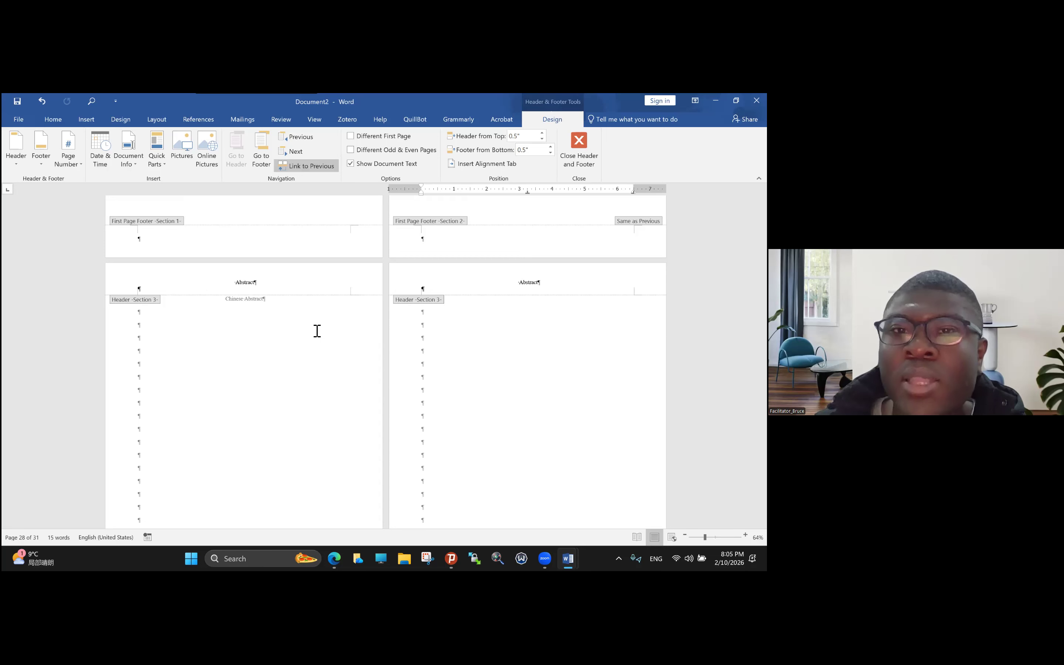
Review the headers and page numbers from the English Abstract through the contents and lists to the Chapter 1 pages in sections 10 and 11.
scroll(317, 331, "down", 1)
scroll(317, 331, "down", 10)
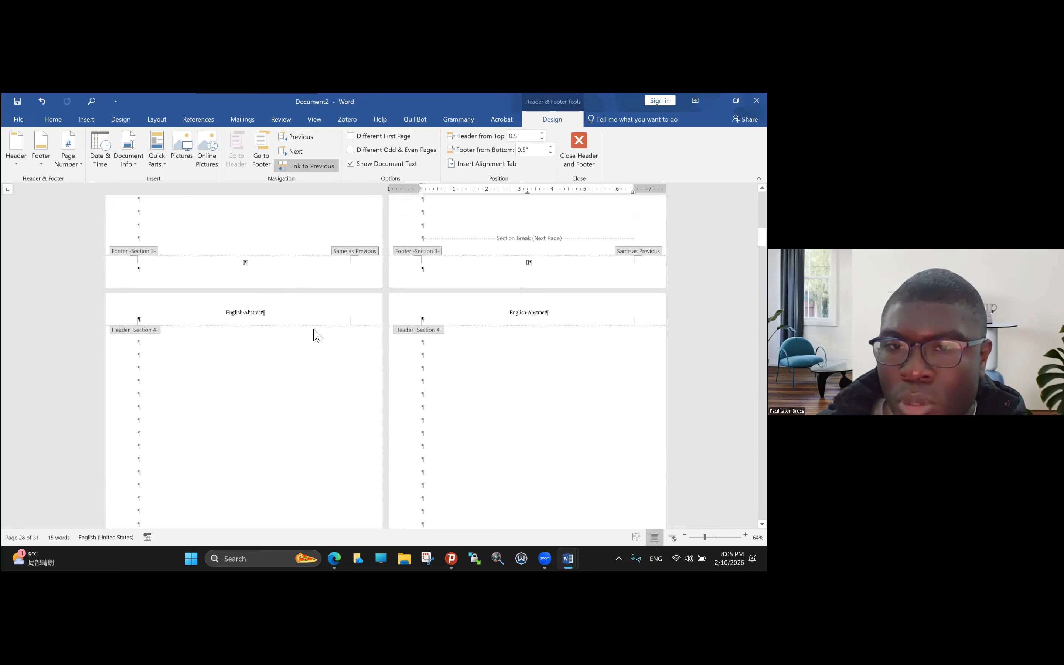
scroll(315, 334, "down", 10)
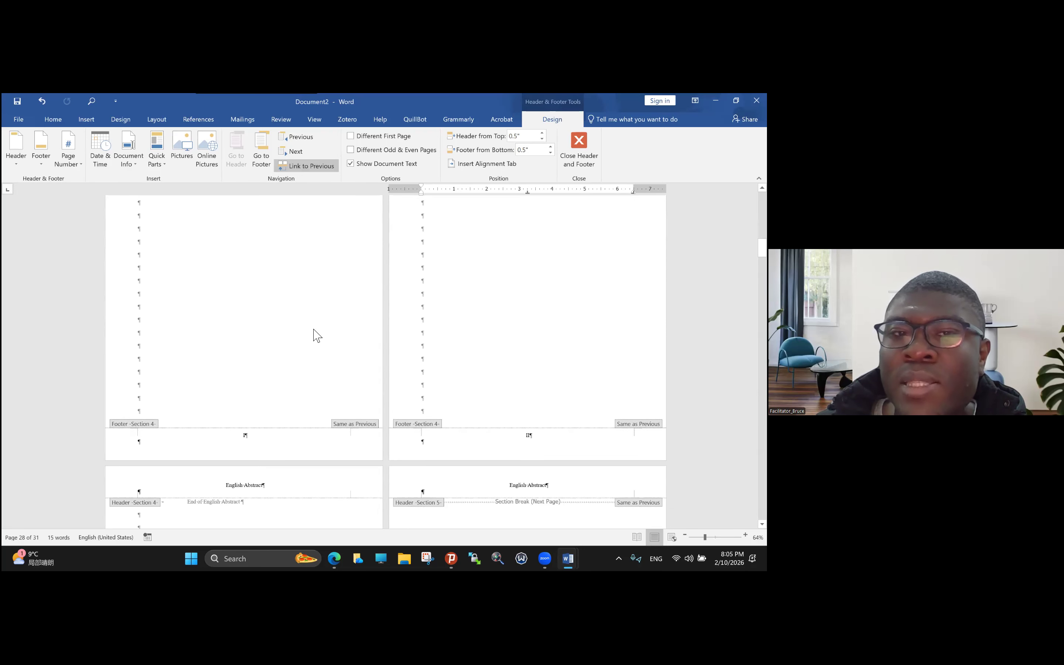
scroll(317, 335, "down", 3)
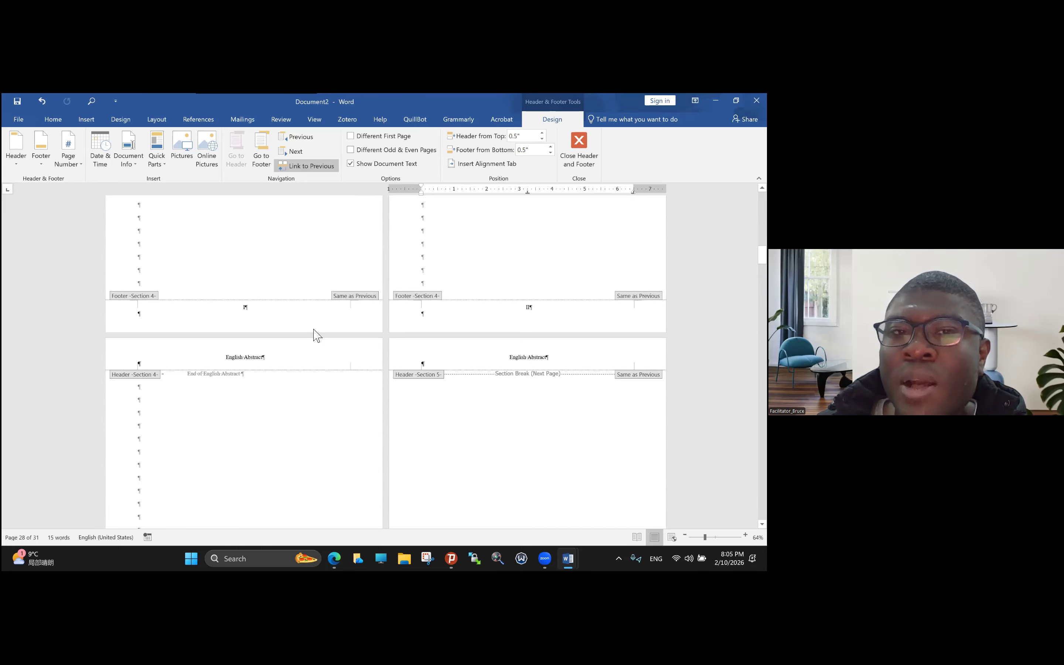
scroll(317, 335, "down", 10)
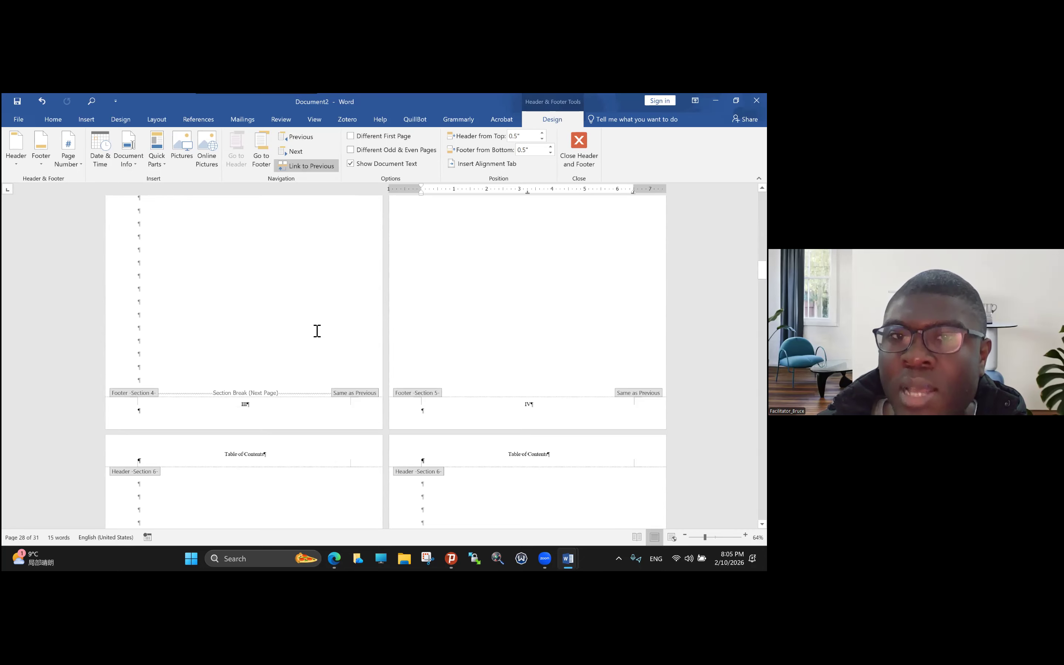
scroll(317, 335, "down", 10)
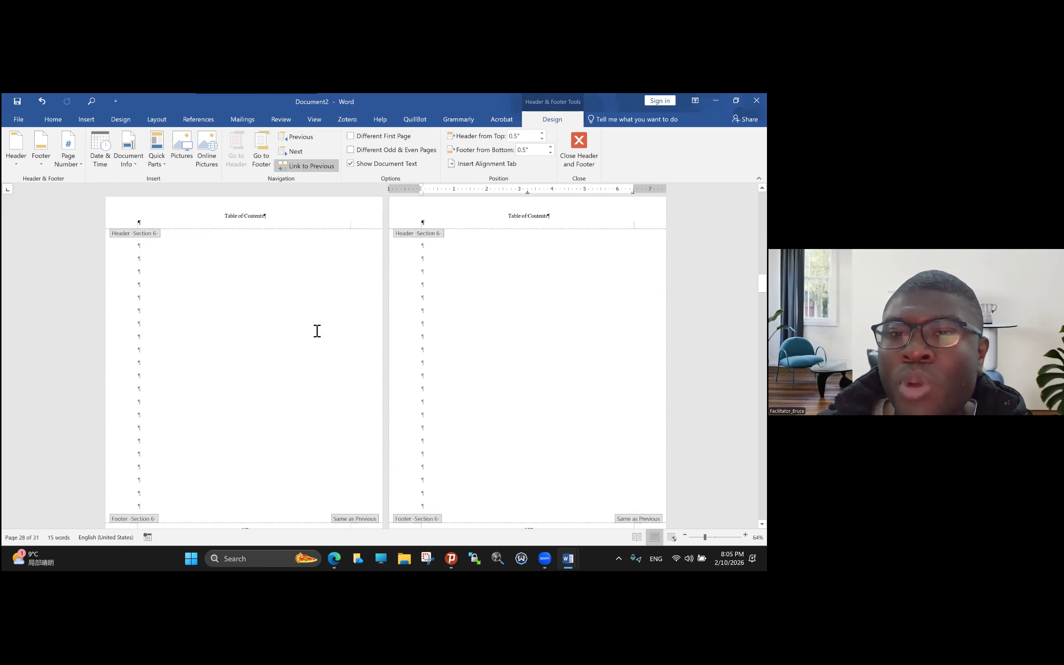
scroll(317, 335, "down", 10)
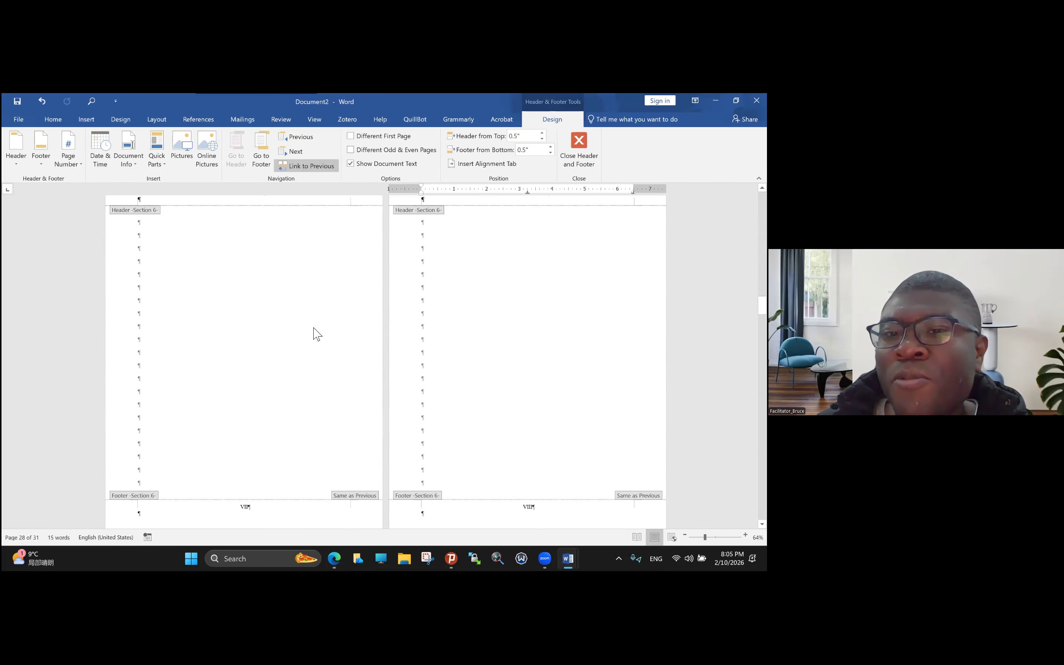
scroll(316, 334, "down", 10)
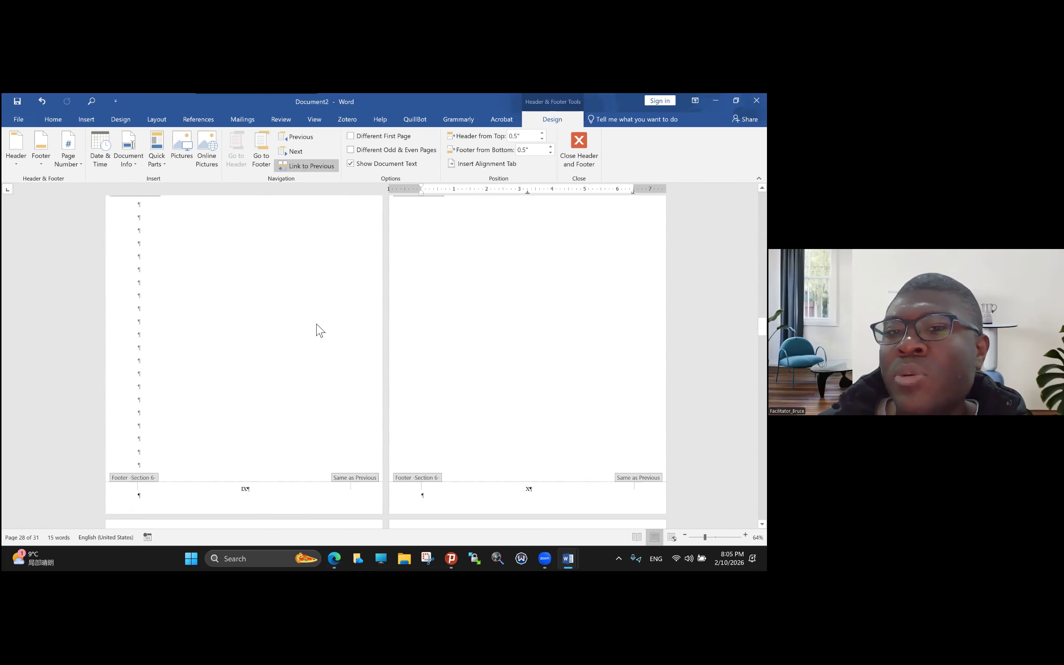
scroll(320, 331, "down", 5)
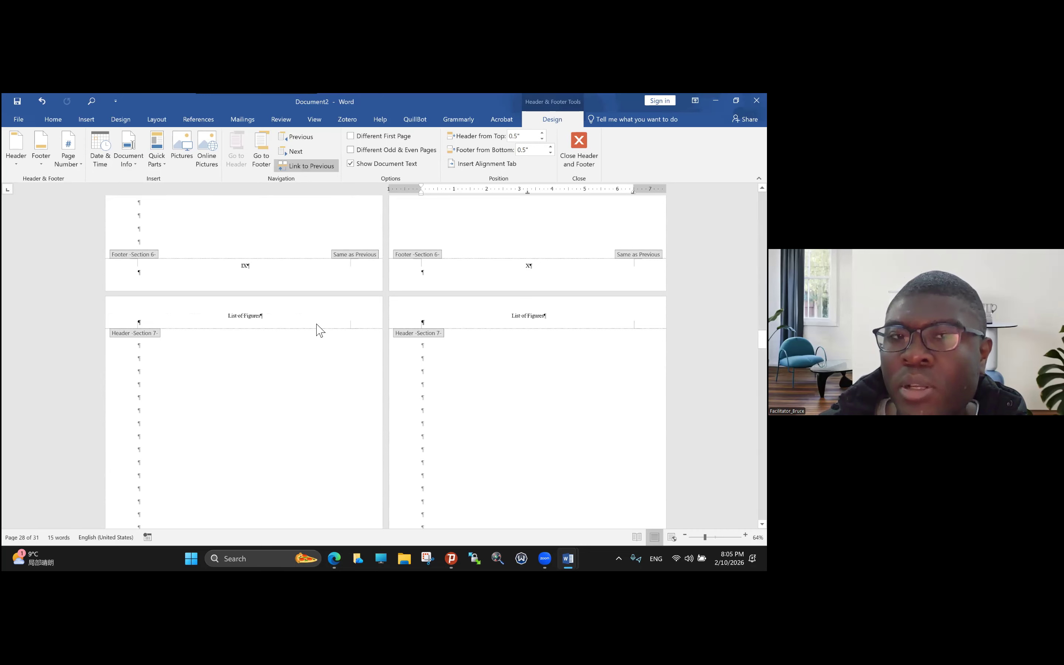
scroll(317, 329, "down", 10)
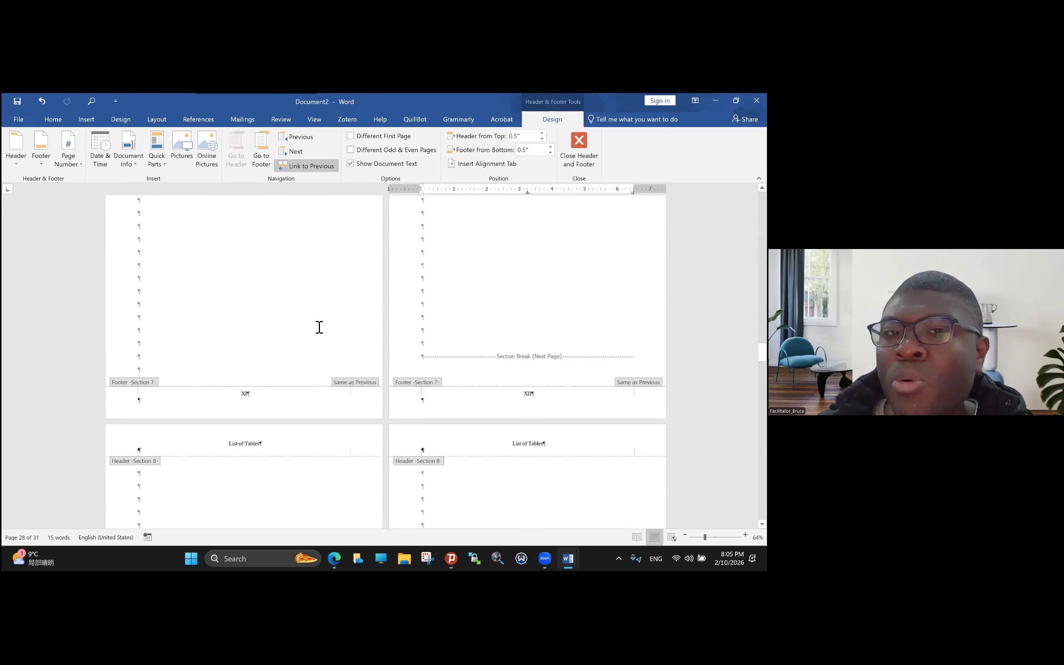
scroll(238, 330, "down", 10)
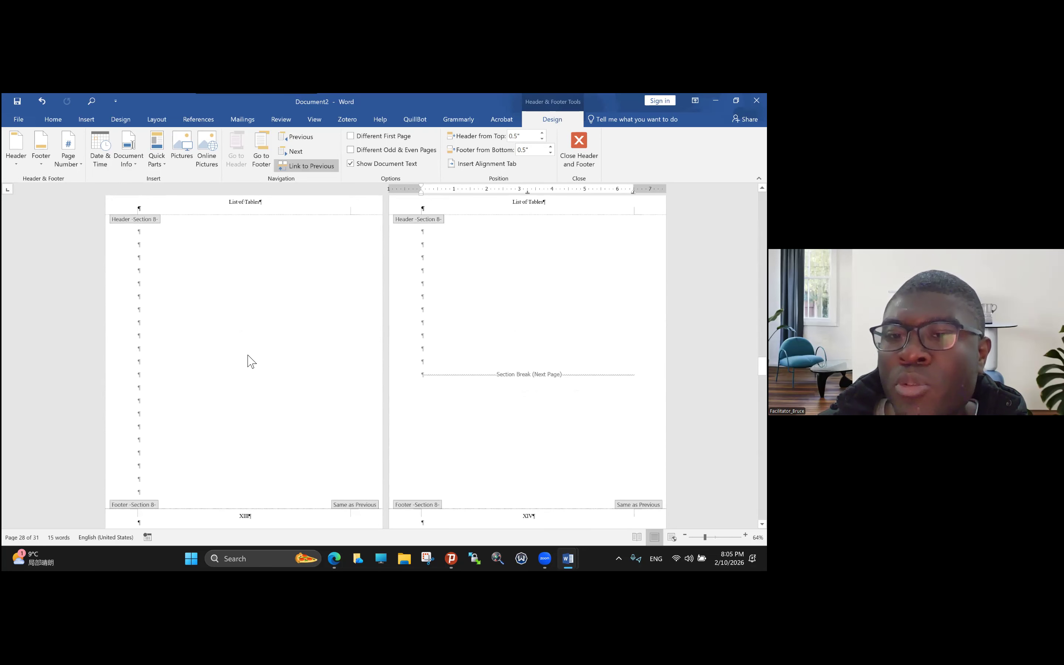
scroll(248, 358, "down", 10)
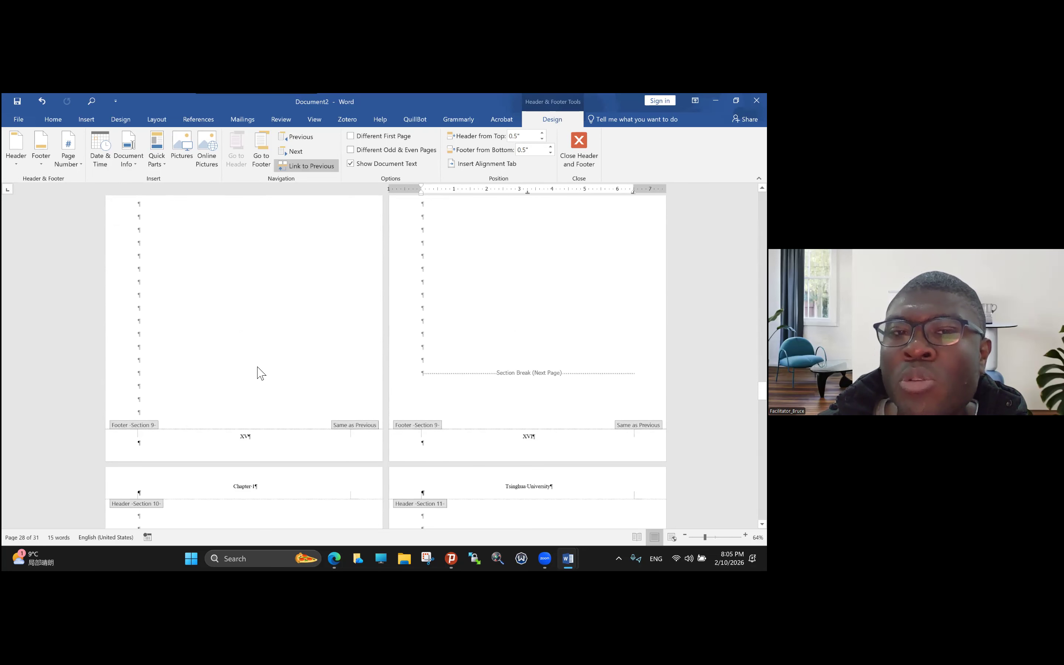
scroll(262, 374, "down", 3)
scroll(250, 418, "up", 2)
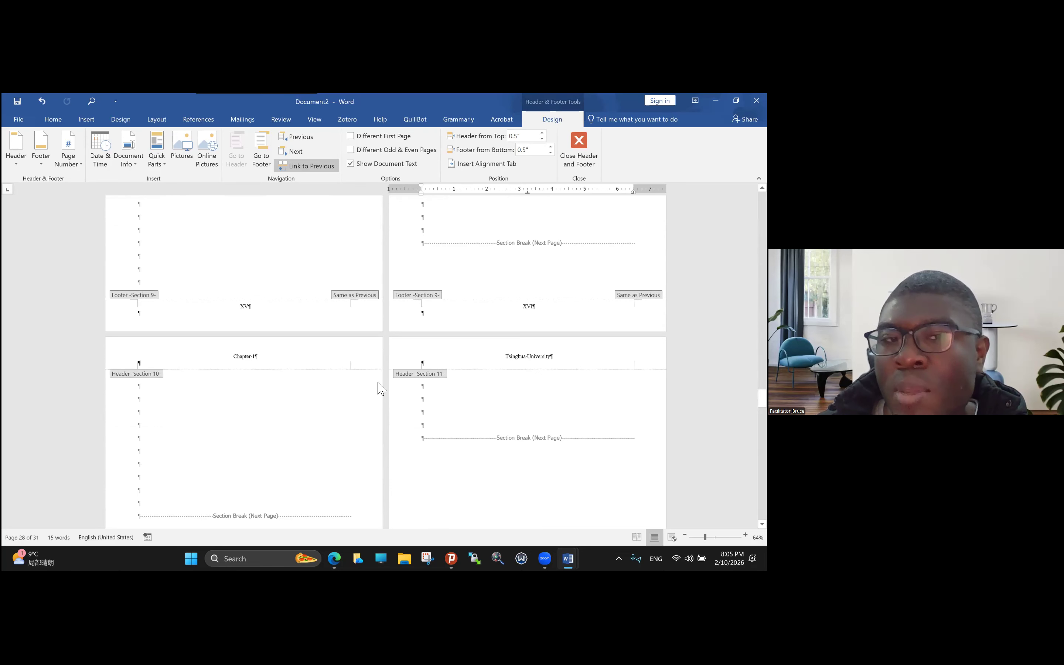
scroll(450, 383, "down", 5)
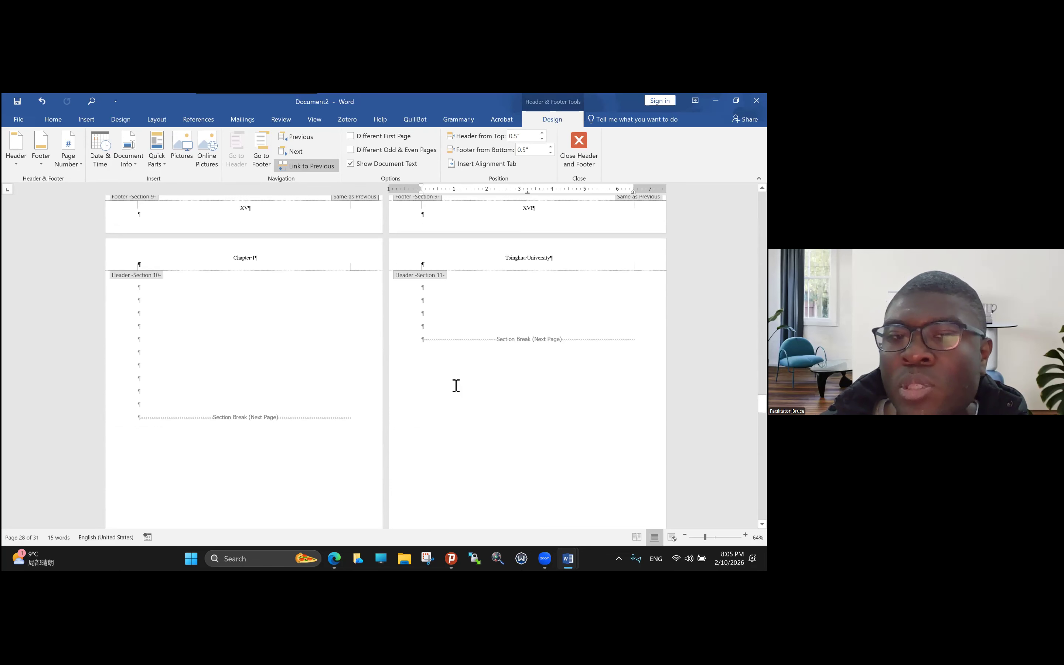
Review the headers and footer page numbers across the Chapter 1 pages and following sections, from section 10 to section 15.
scroll(458, 384, "down", 3)
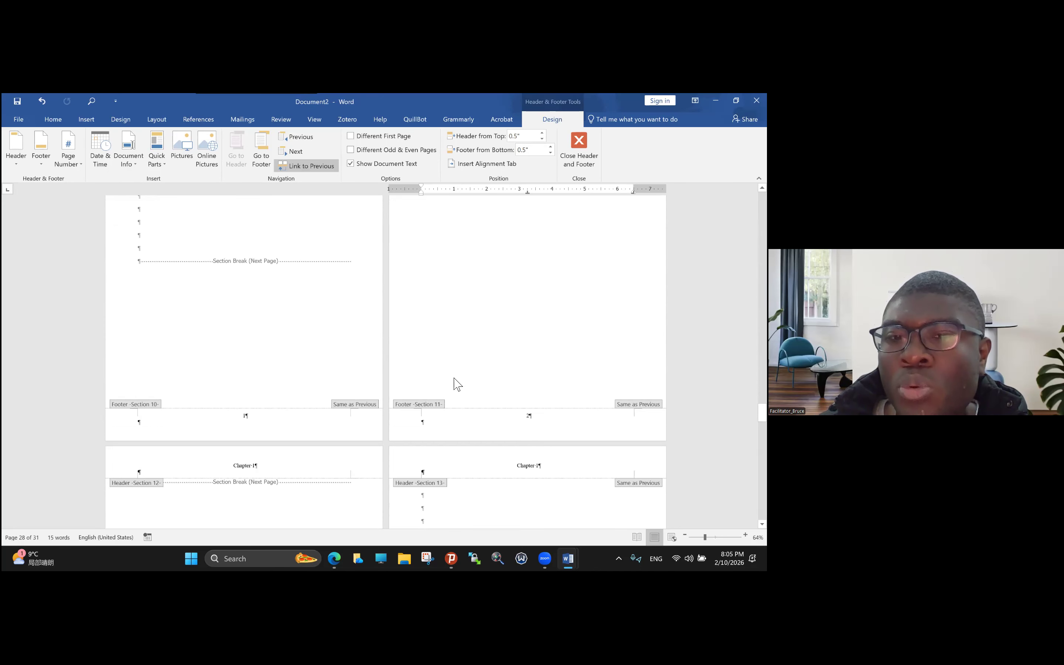
scroll(458, 384, "down", 8)
scroll(457, 383, "down", 3)
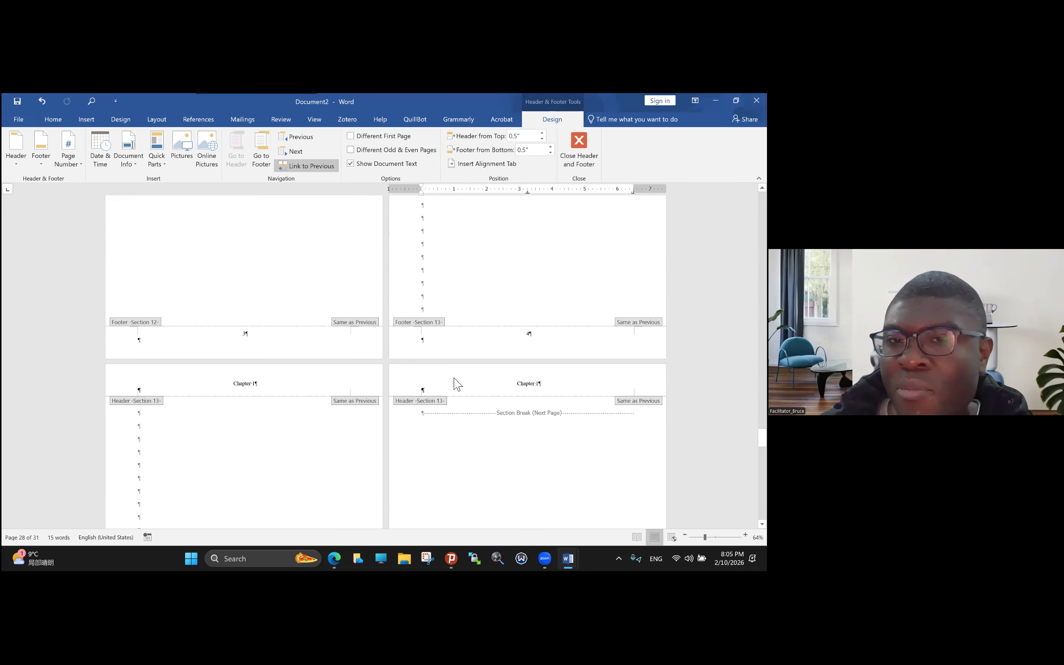
scroll(457, 384, "down", 9)
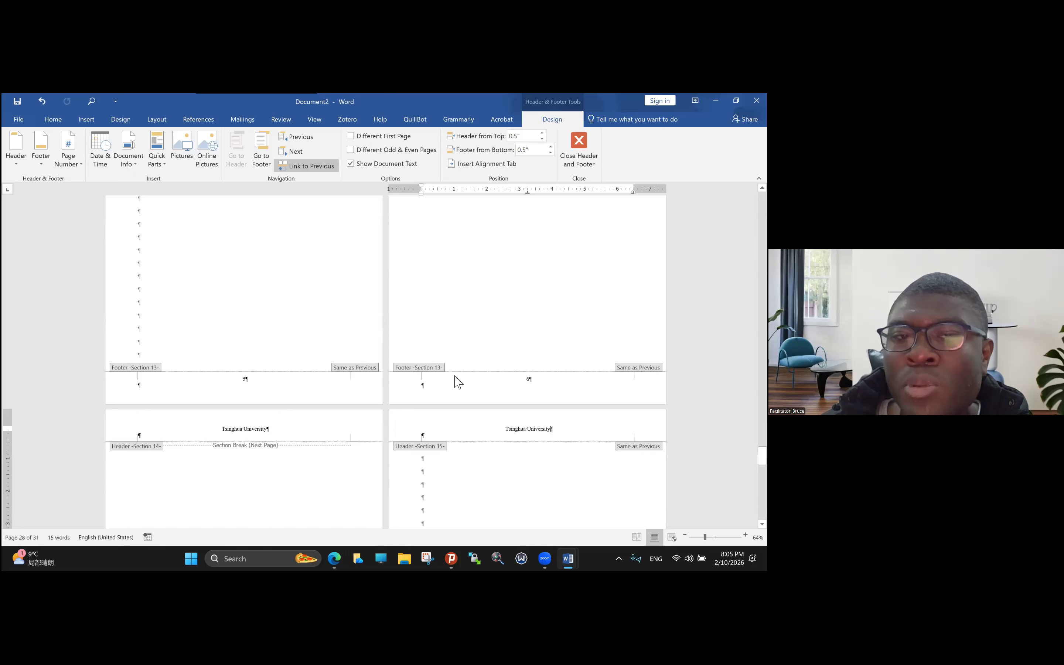
scroll(458, 383, "up", 9)
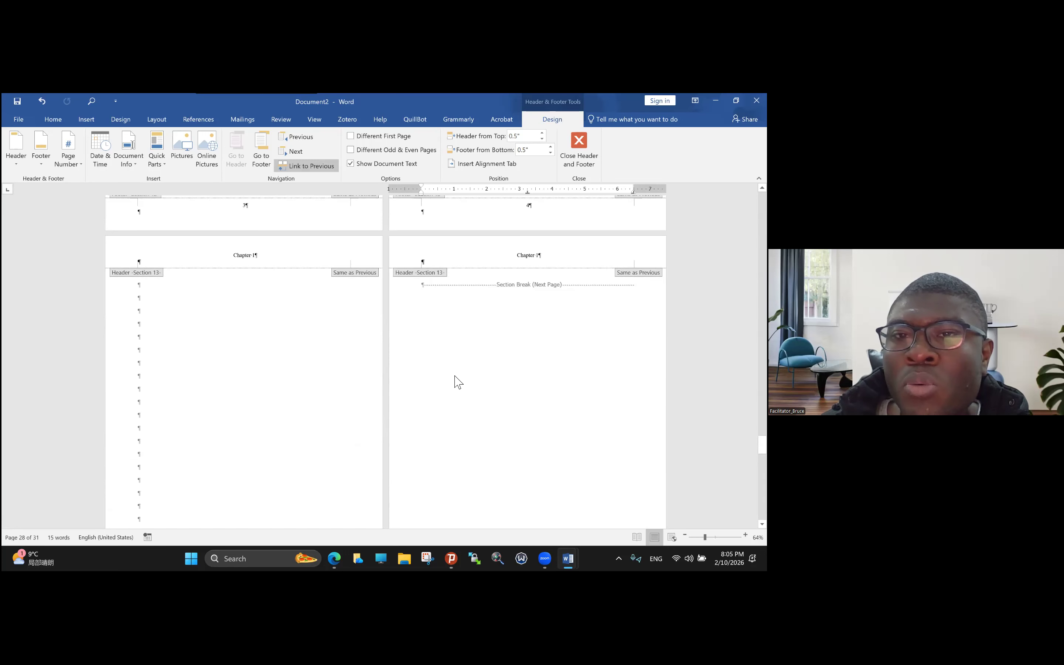
scroll(457, 383, "up", 4)
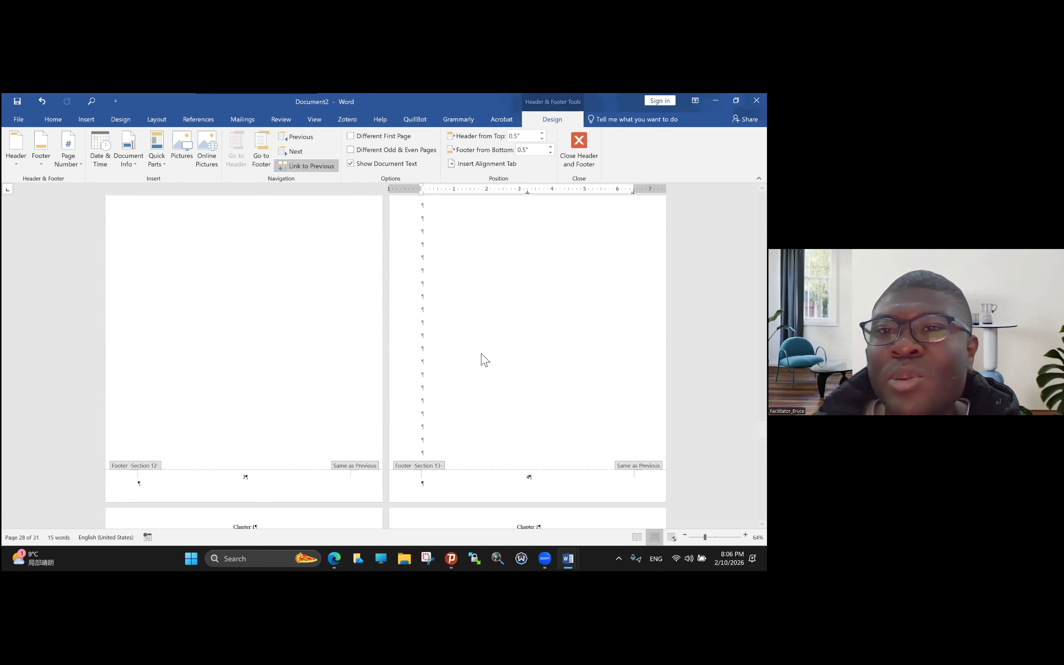
scroll(485, 359, "up", 4)
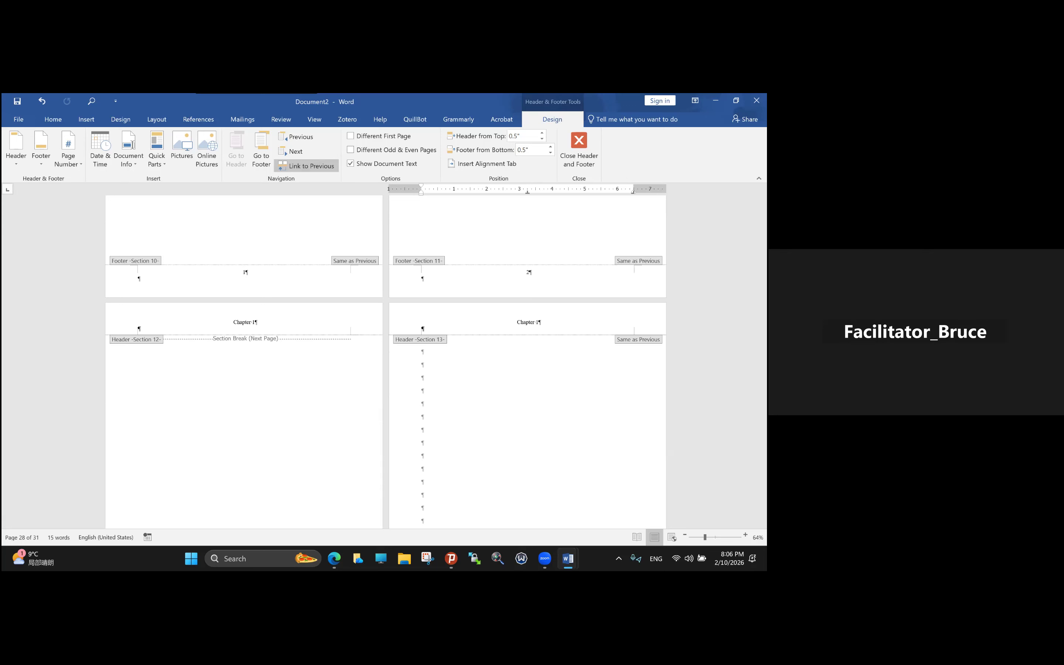
scroll(386, 360, "up", 2)
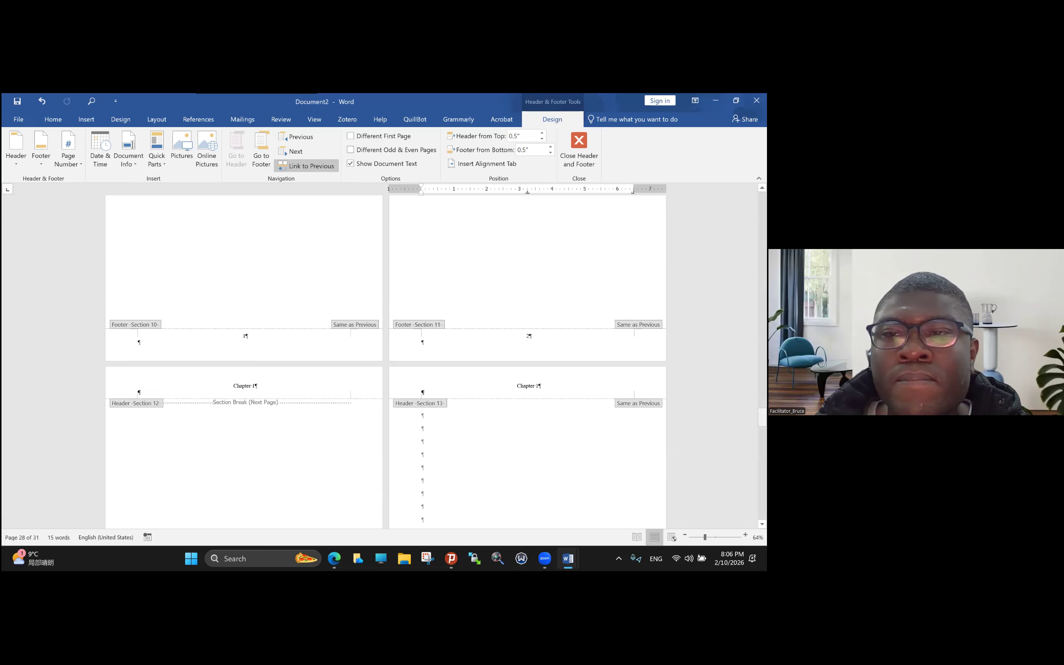
Return to the start of the document and leave header editing, placing the cursor in the body of blank page 2.
left_click_drag(762, 416, 762, 202)
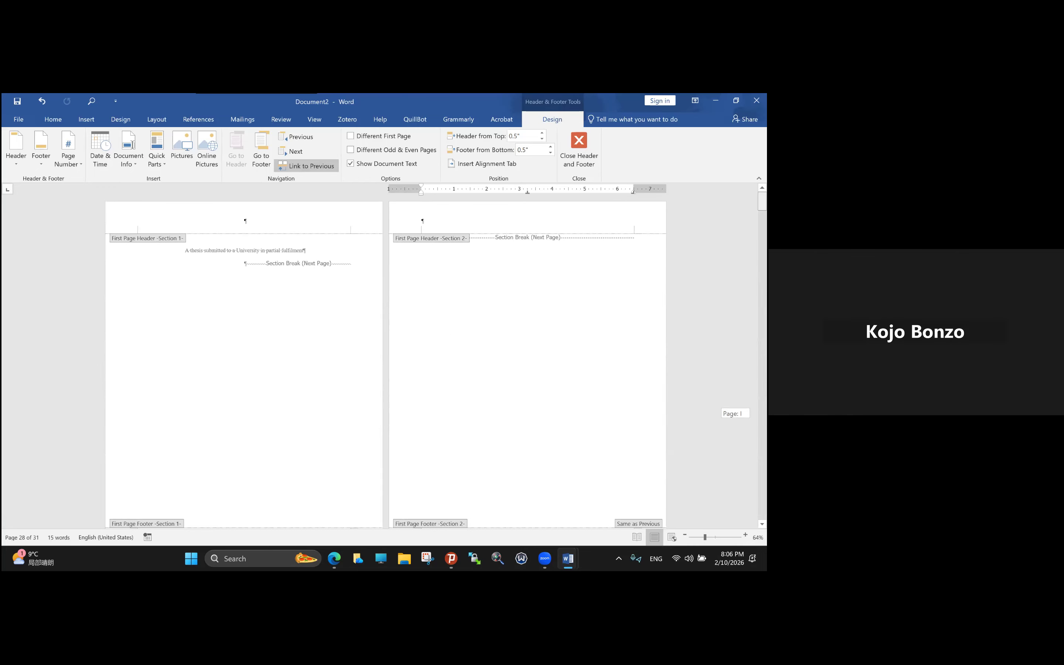
scroll(385, 362, "down", 3)
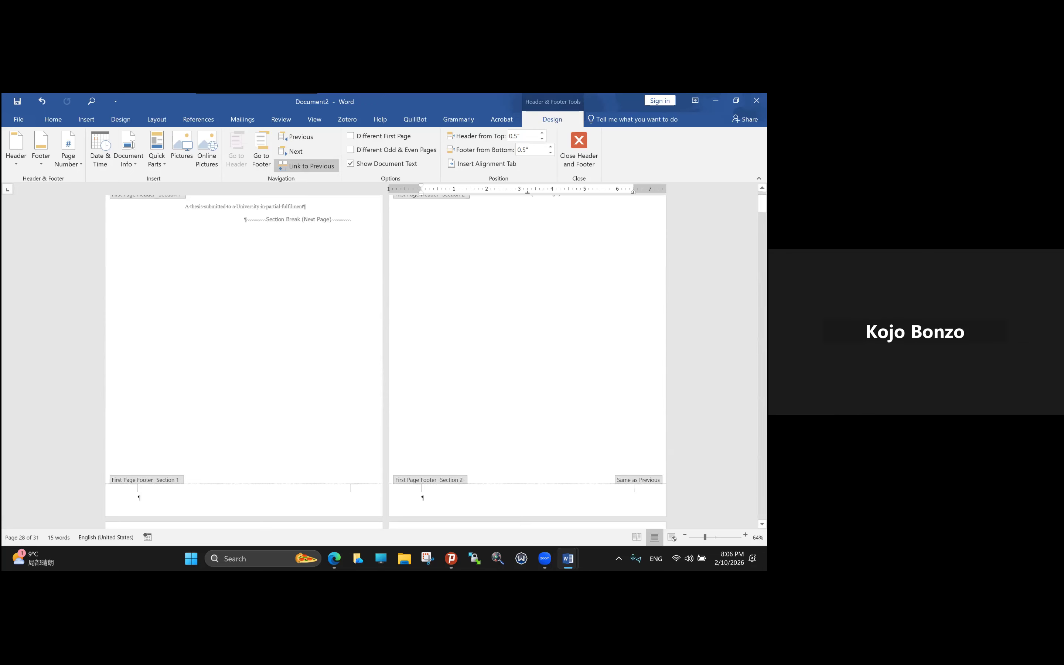
scroll(386, 362, "down", 3)
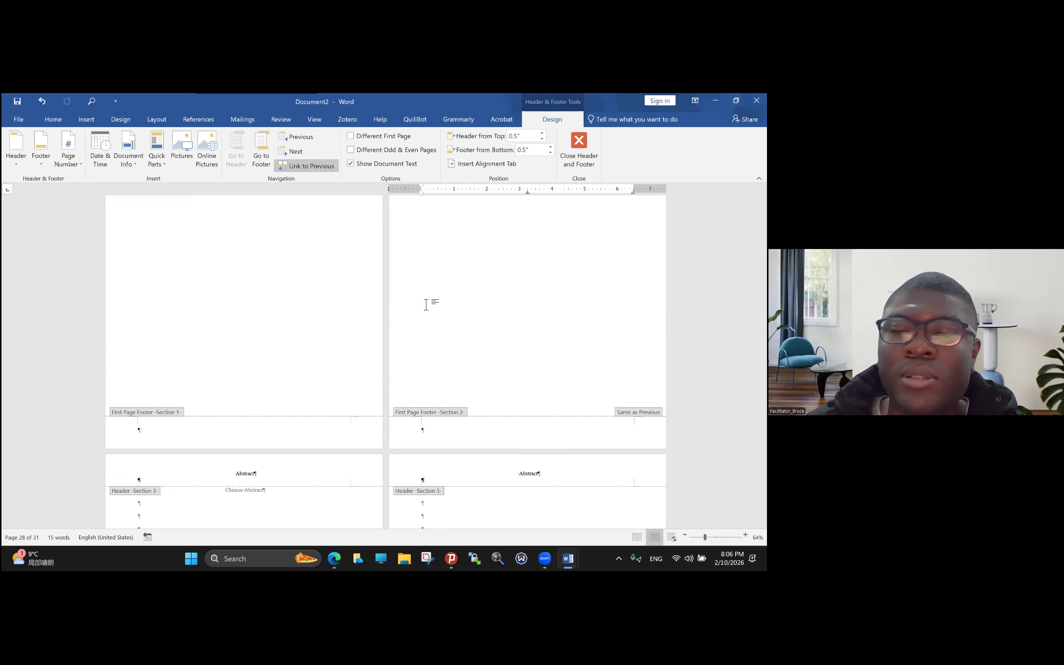
double_click(439, 281)
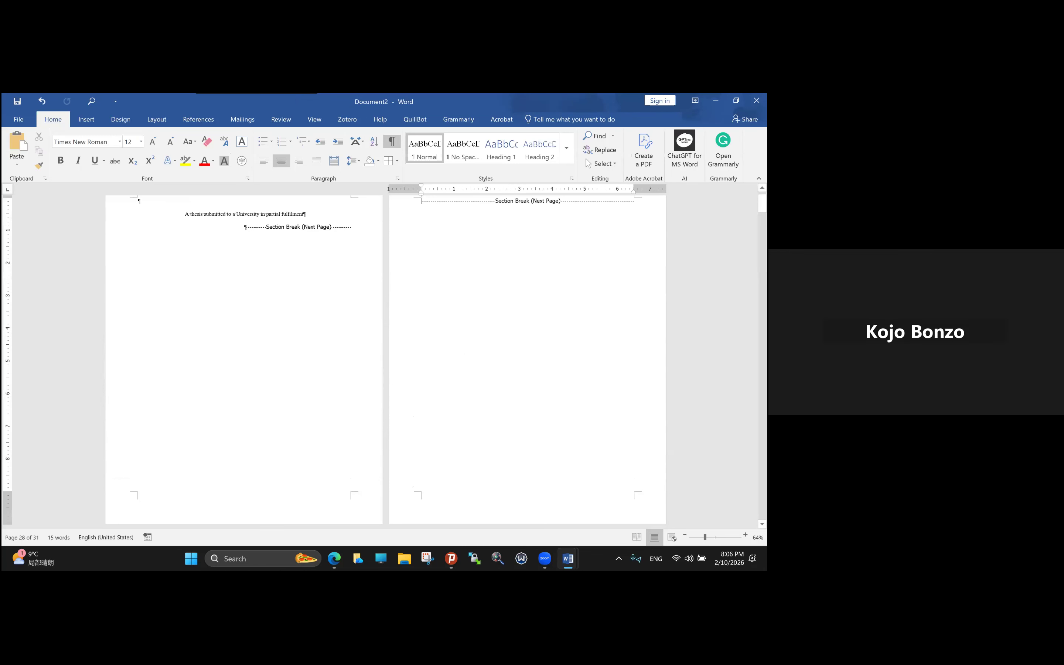
scroll(440, 281, "up", 2)
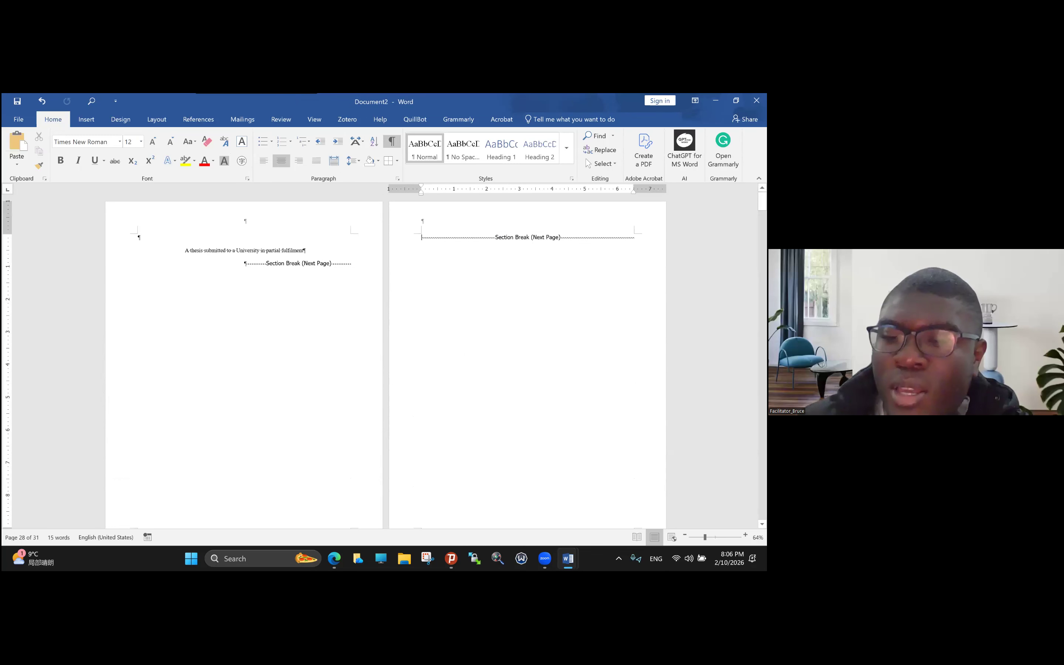
Add the line "Page Intentionally left blank" on page 2 below three empty paragraphs, with the section break on its own line.
key("Return")
key("Return")
key("Caps_Lock")
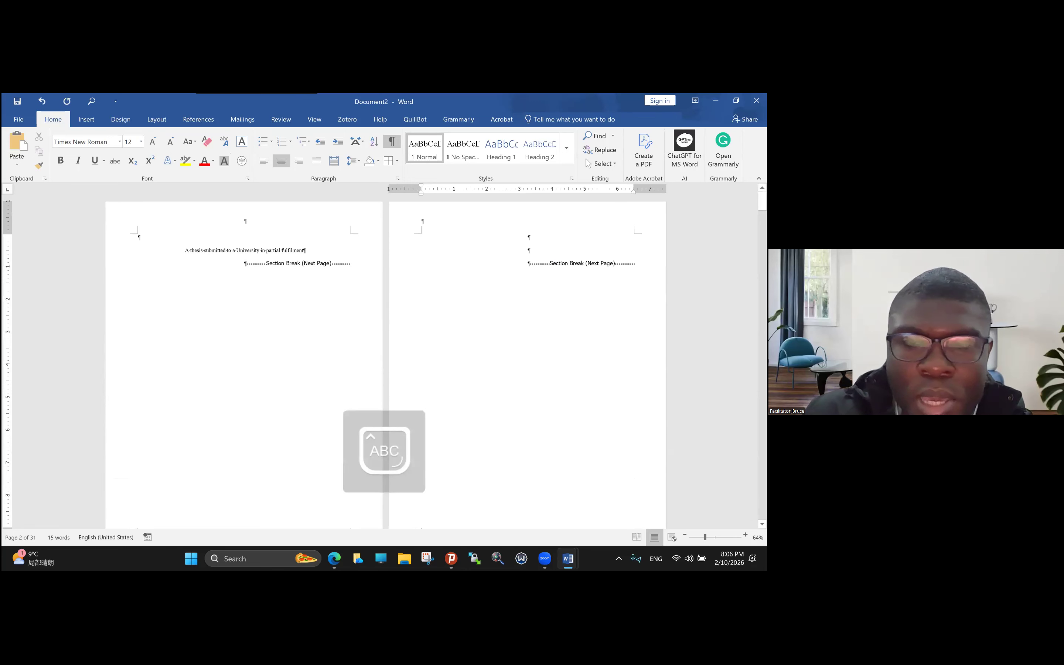
key("Return")
type("P")
key("Caps_Lock")
type("age Int")
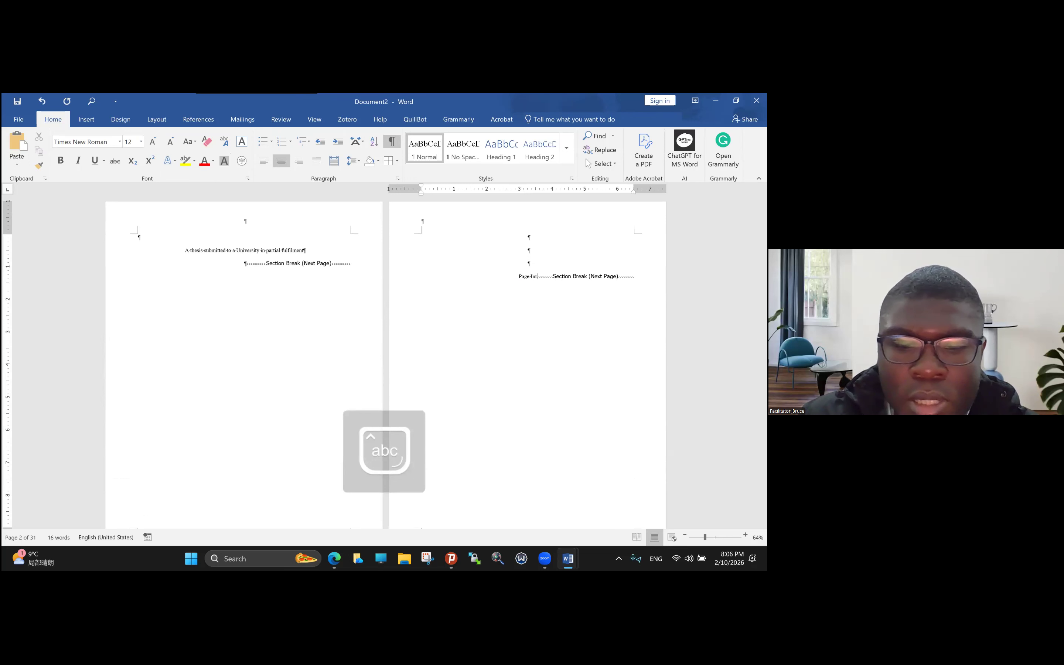
type("entionall")
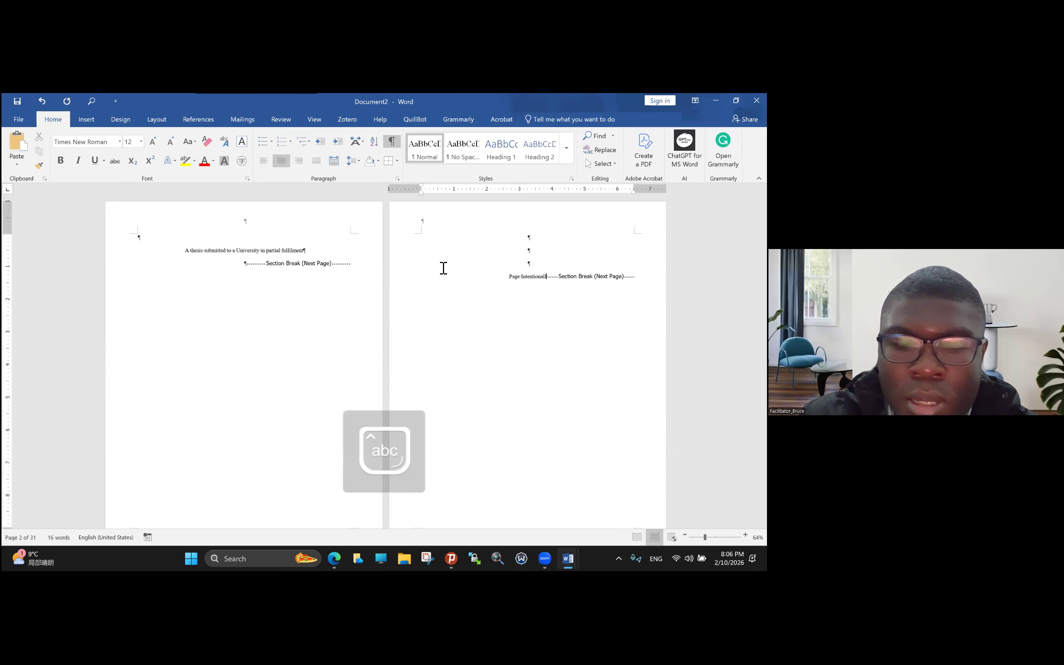
type("y left")
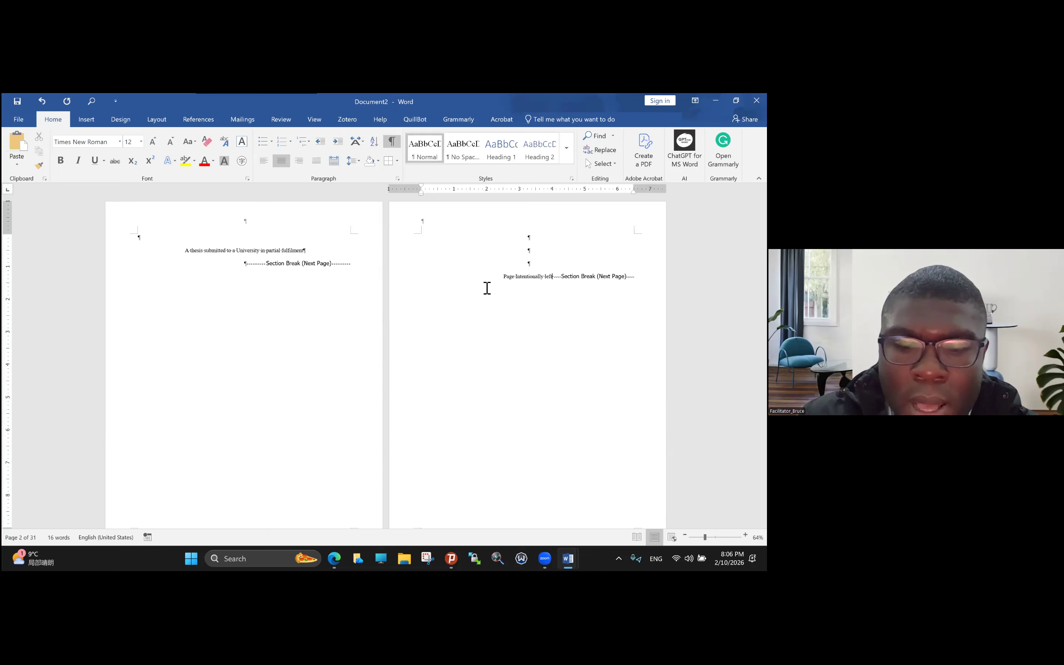
type(" blank")
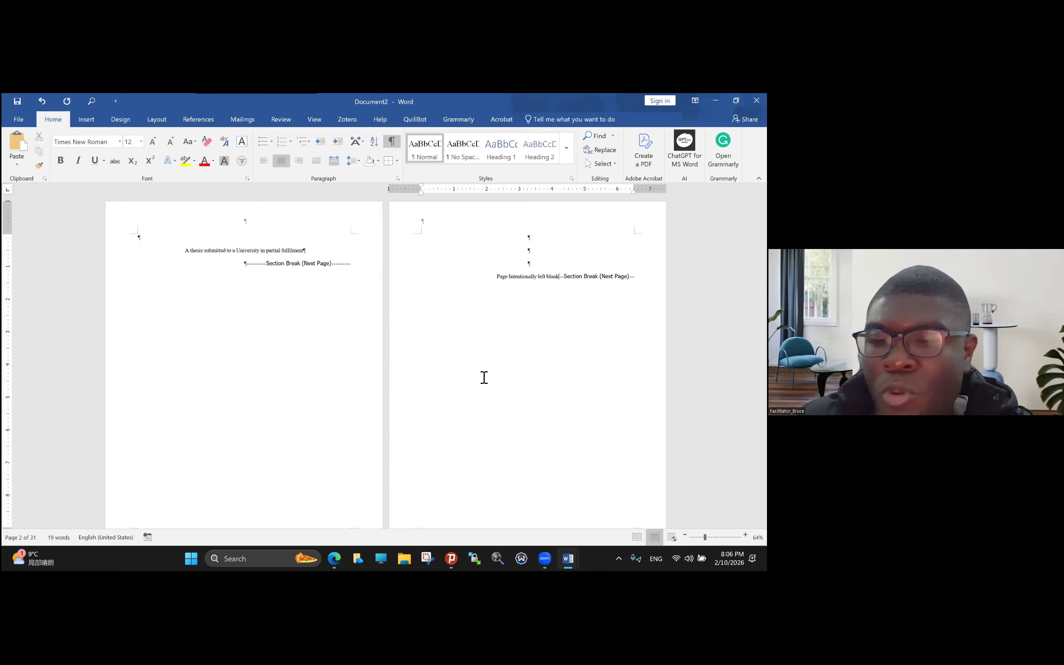
key("Return")
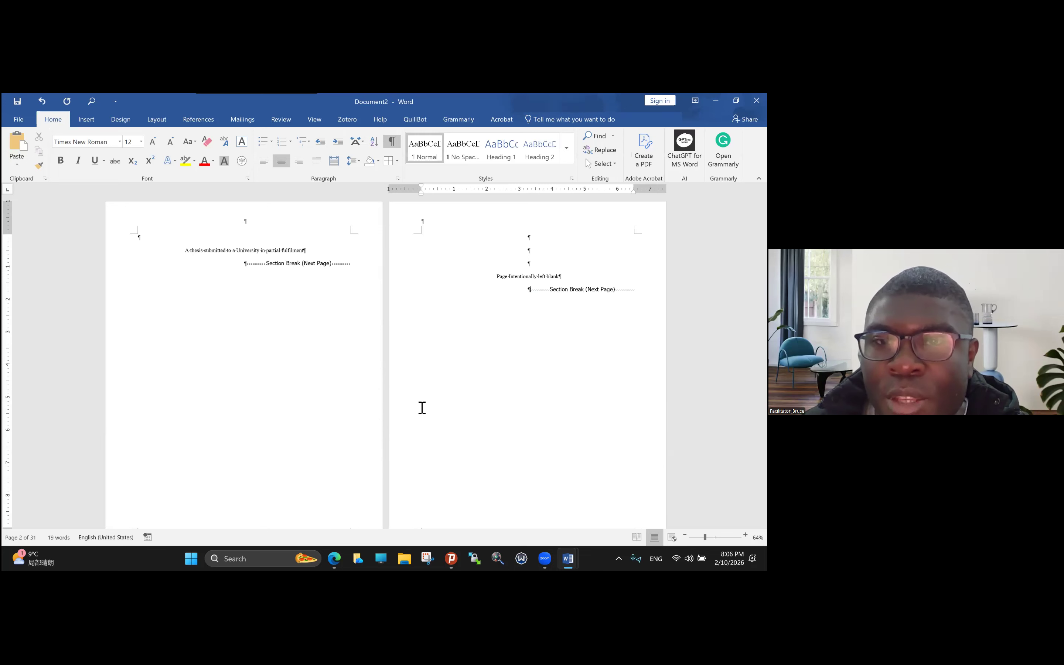
Move the "Page Intentionally left blank" line further down page 2 by inserting ten empty paragraphs above it.
key("Return")
key("Return")
key("Return")
key("Return")
key("Return")
key("Return")
key("Return")
key("Return")
key("Return")
key("Return")
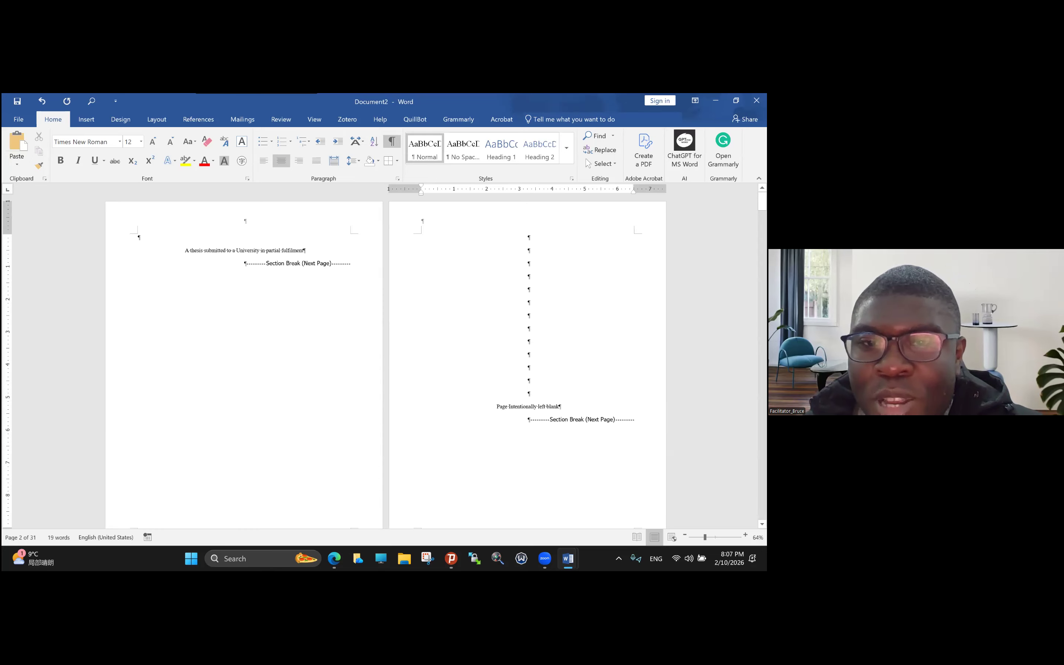
Italicize the "Page Intentionally left blank" line on page 2.
left_click(407, 397)
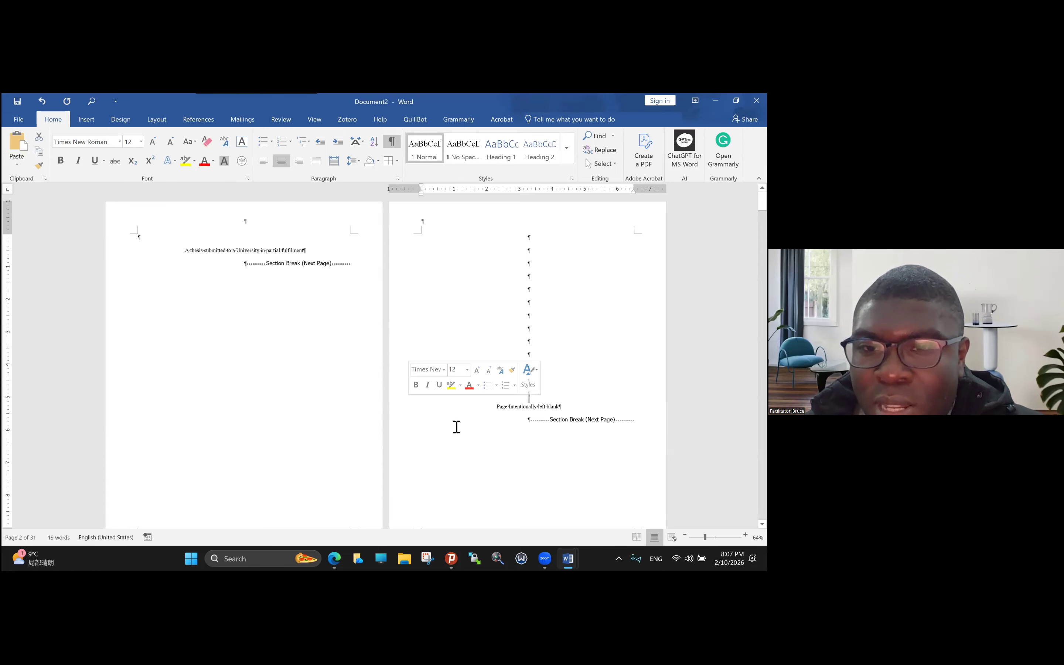
left_click(409, 410)
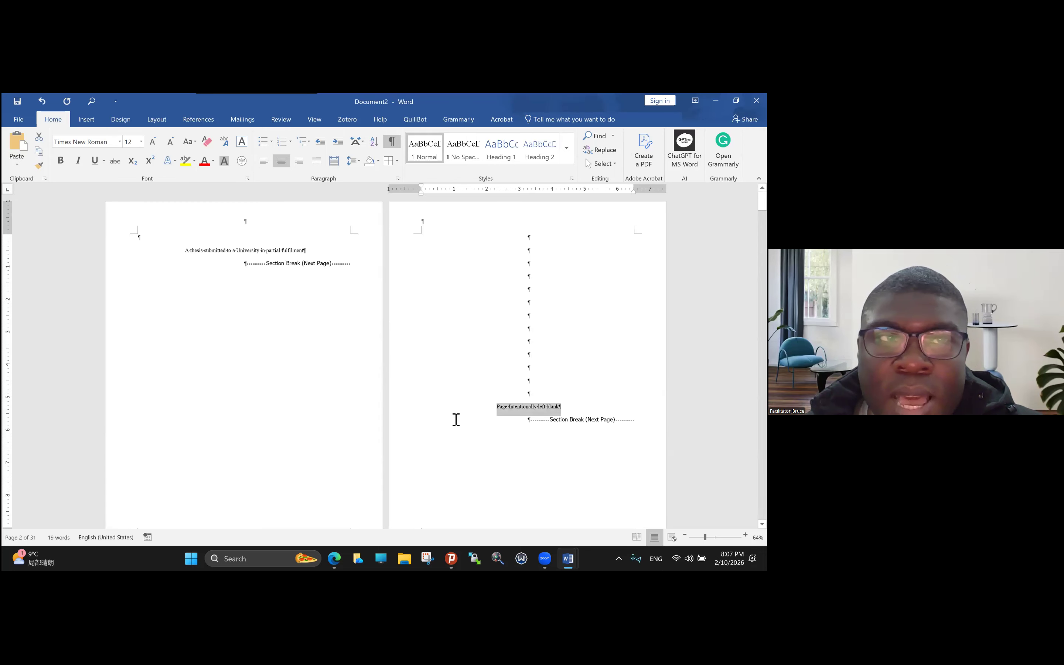
key("ctrl+i")
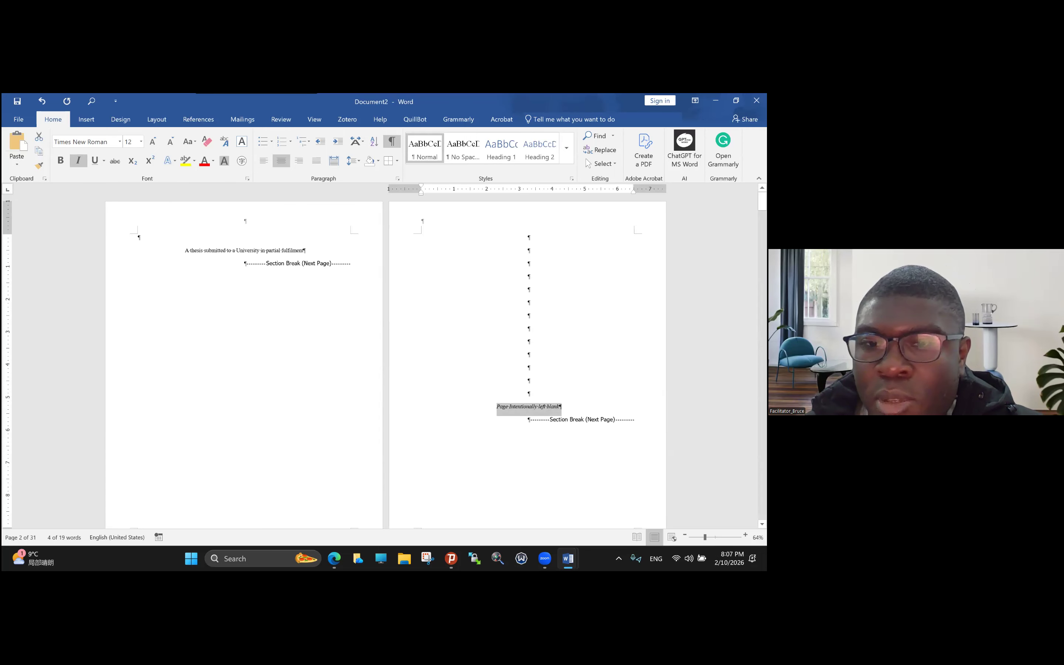
Enlarge the view and examine the title page and the intentionally blank page for headers and page numbers.
scroll(384, 361, "up", 2)
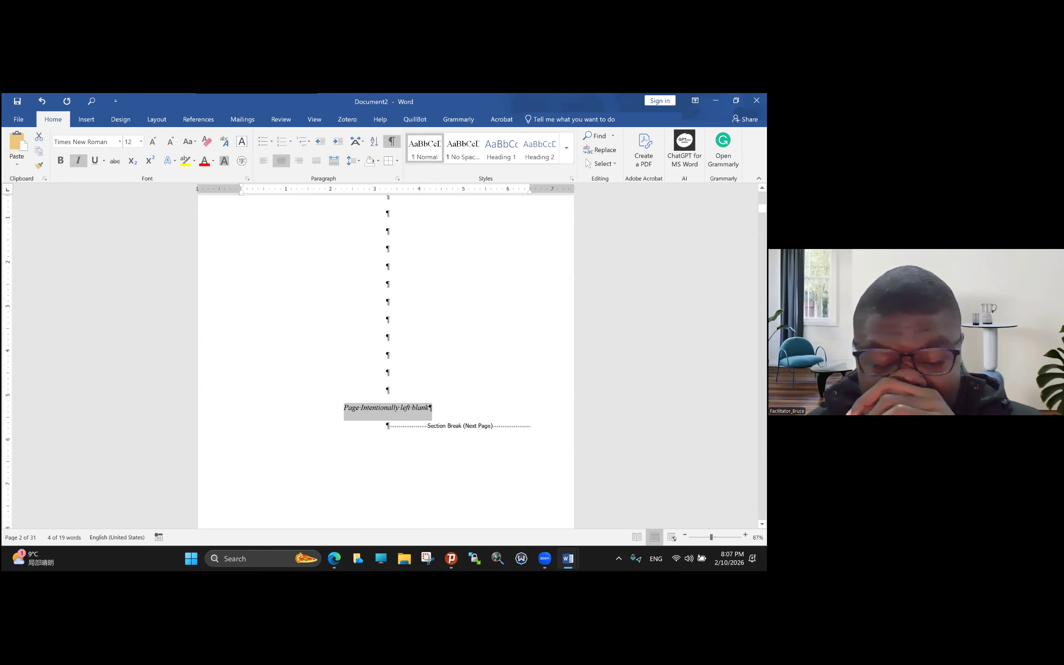
scroll(511, 340, "up", 3)
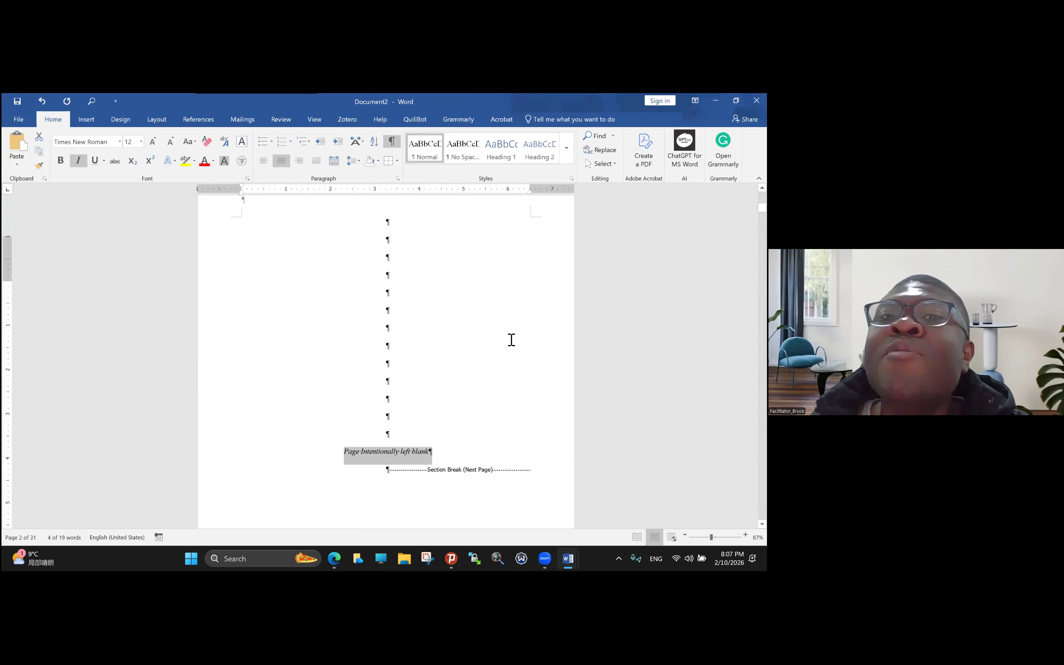
scroll(511, 340, "up", 3)
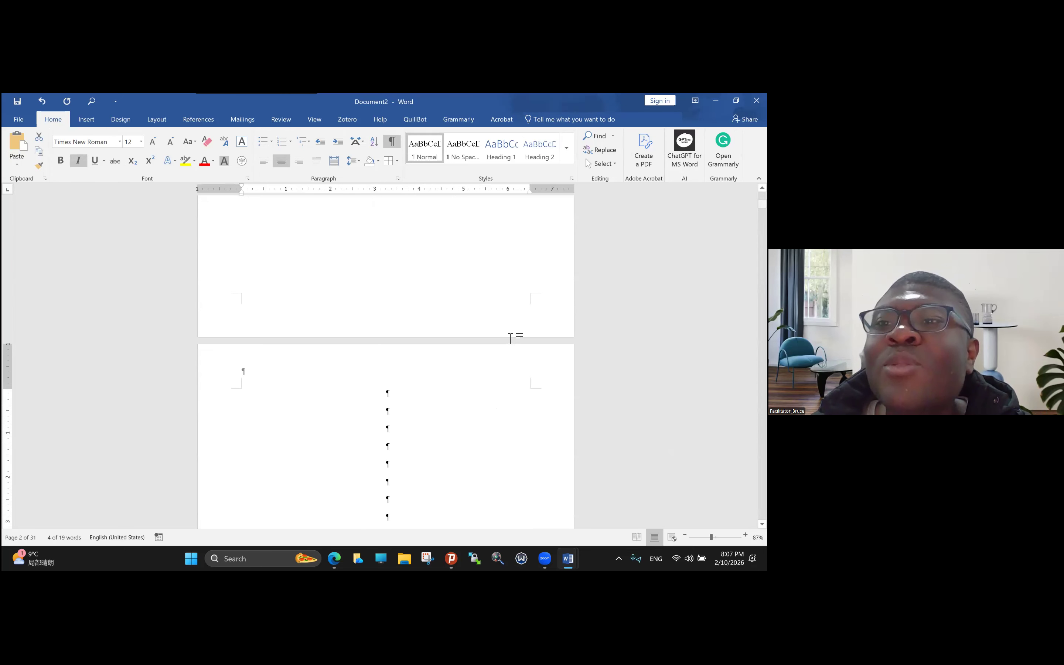
scroll(511, 338, "up", 8)
scroll(386, 365, "down", 10)
scroll(386, 360, "down", 8)
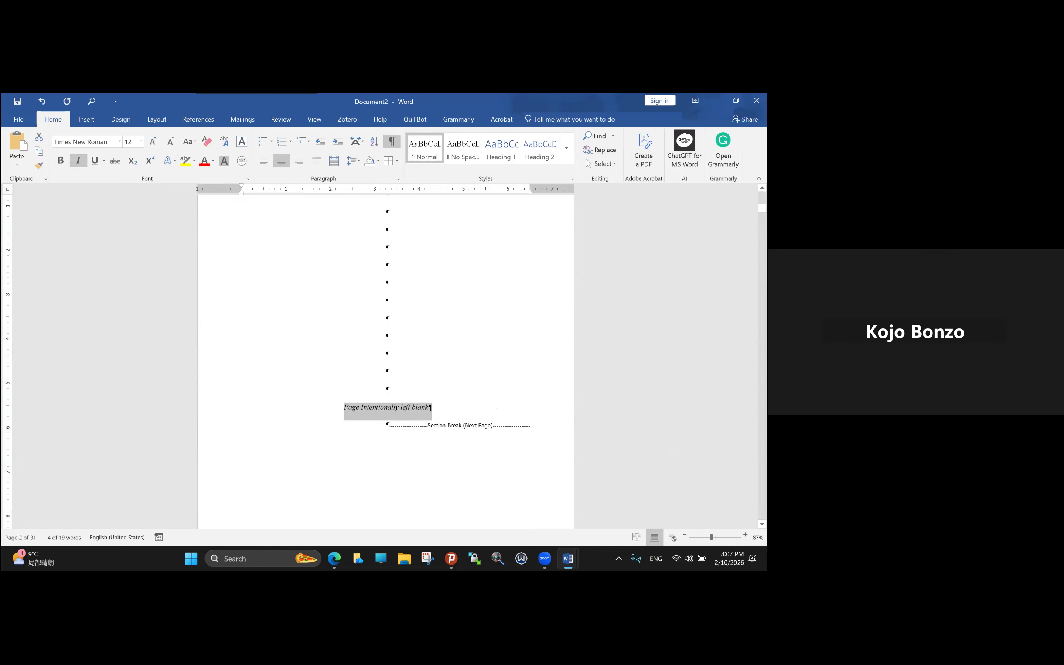
scroll(323, 323, "up", 5)
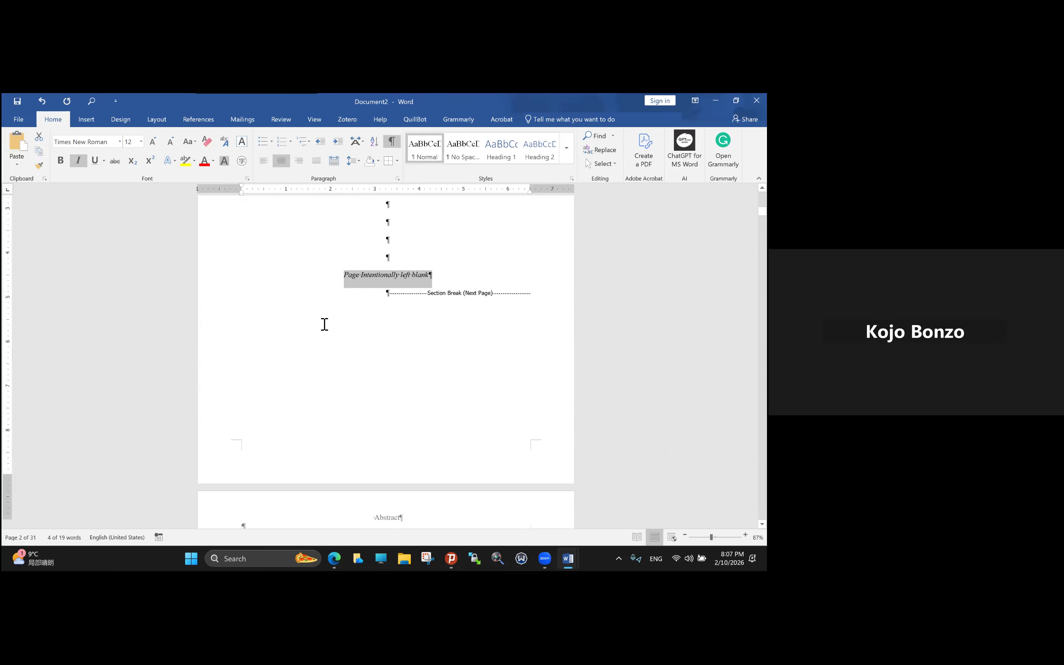
scroll(348, 330, "up", 6)
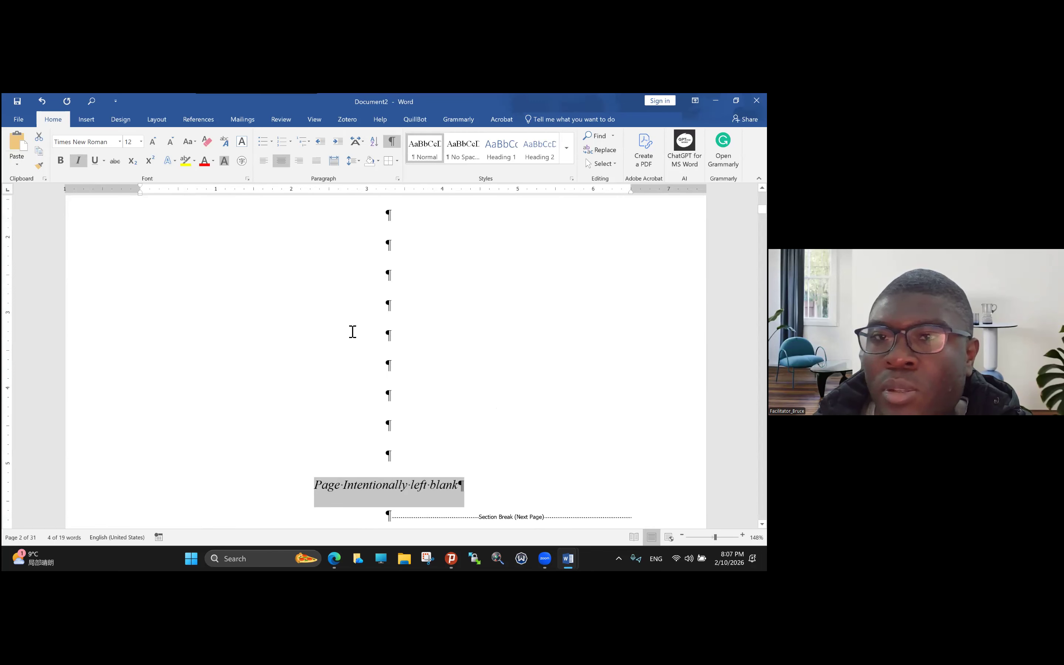
scroll(352, 332, "up", 10)
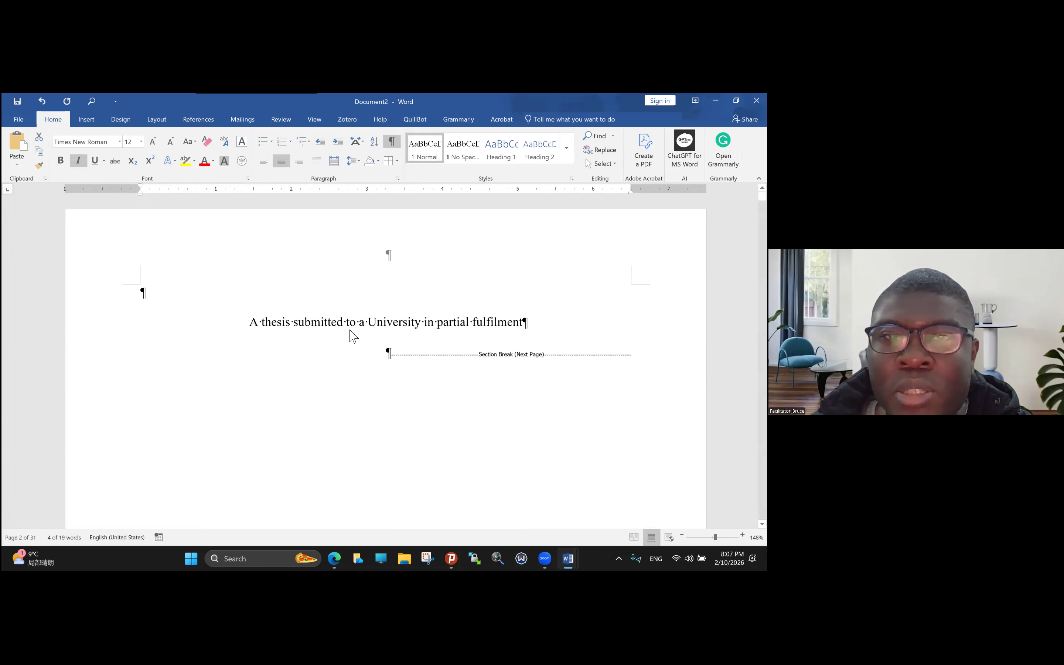
scroll(352, 333, "down", 10)
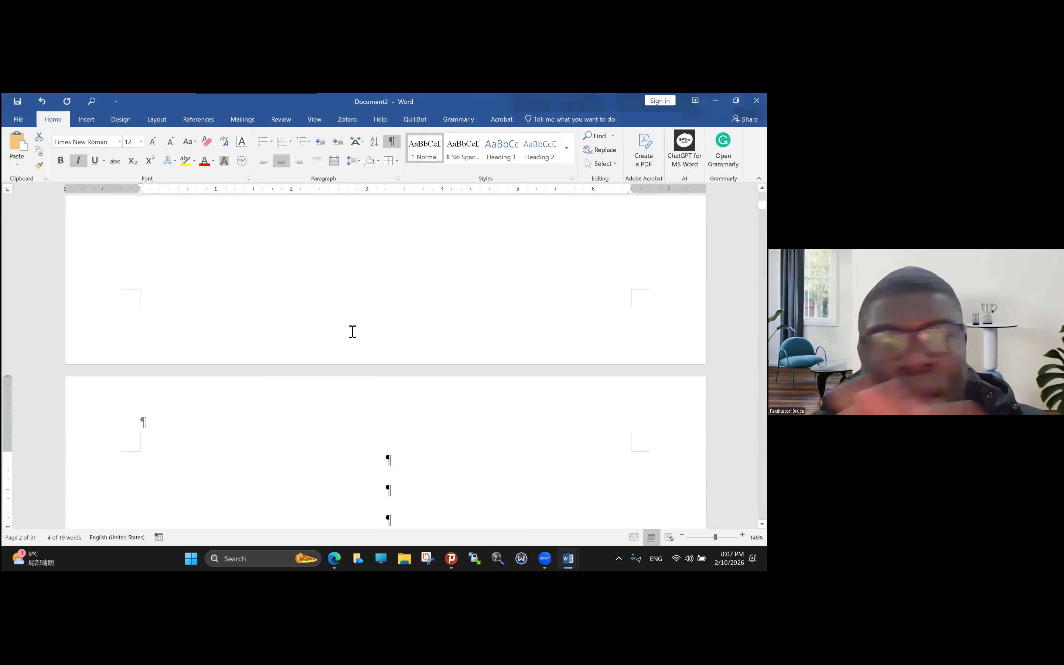
scroll(351, 331, "down", 10)
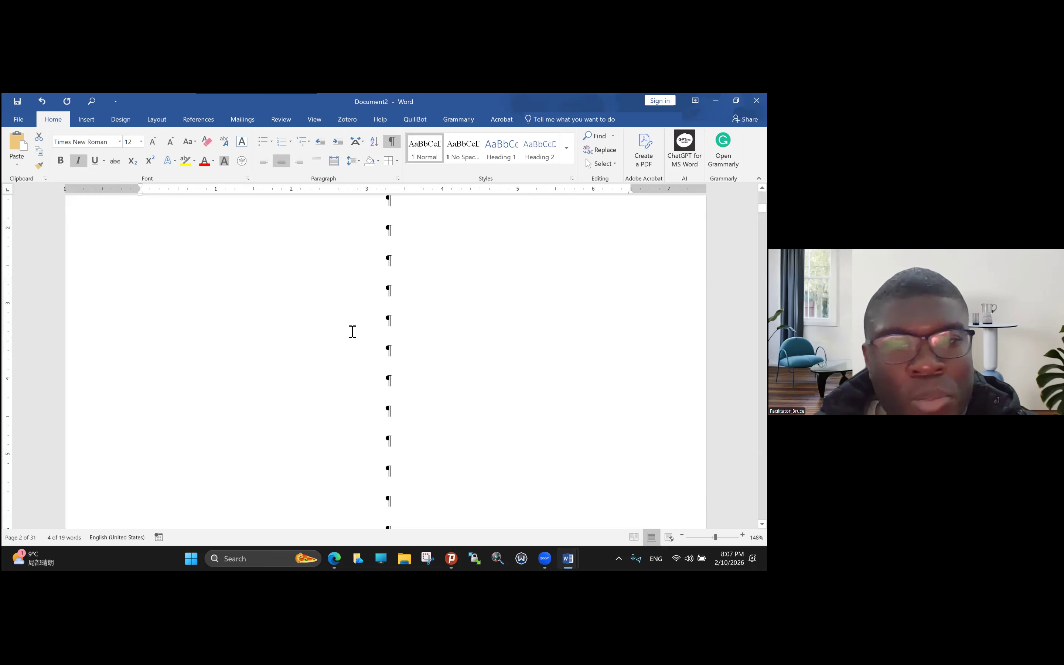
Examine the headers and Roman page numbers from the Chinese Abstract pages to the start of the English Abstract.
scroll(352, 331, "down", 8)
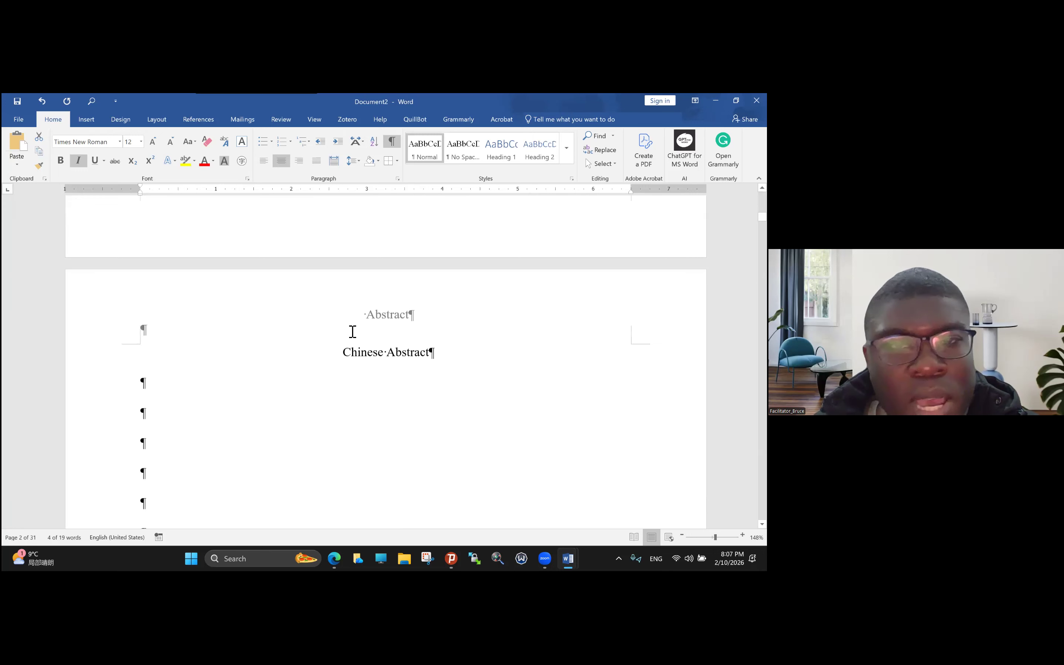
scroll(353, 332, "up", 5)
scroll(352, 331, "down", 3)
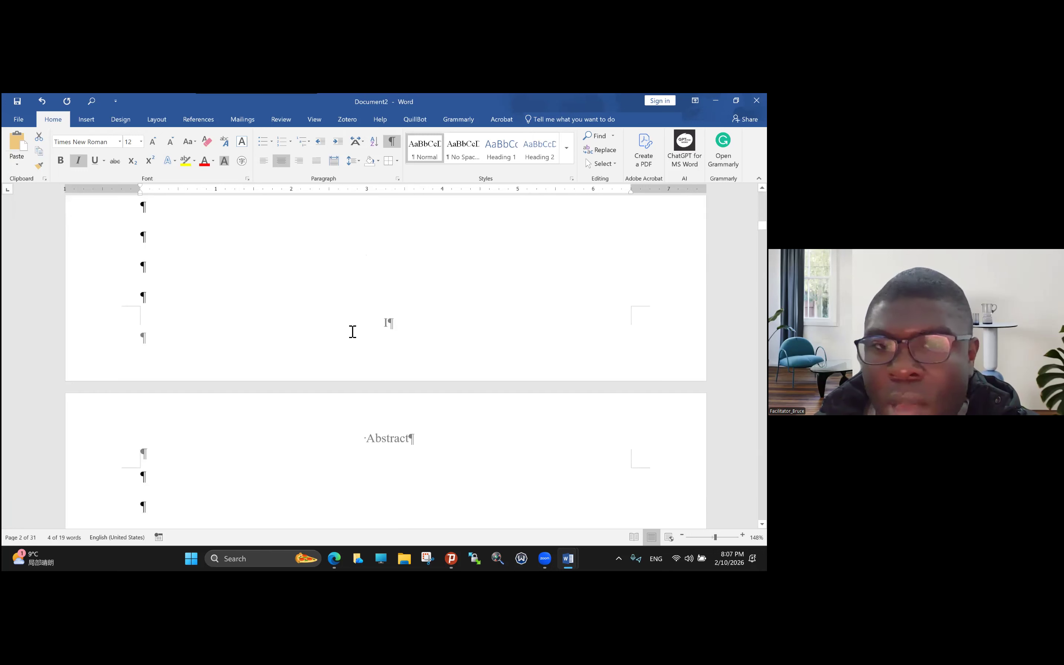
scroll(353, 332, "up", 2)
scroll(353, 332, "down", 5)
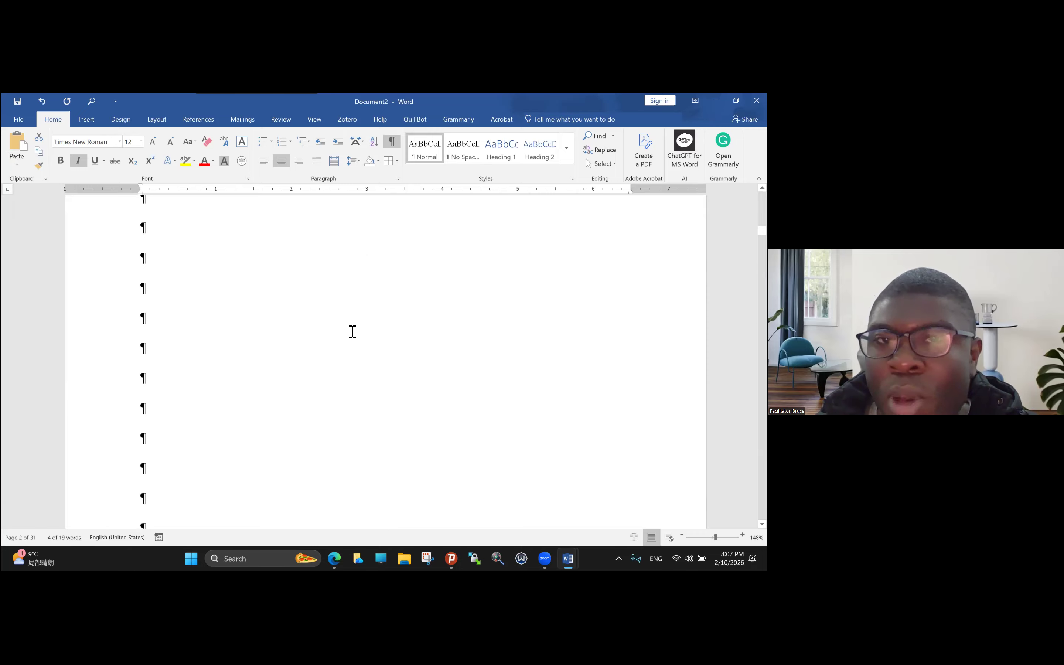
scroll(352, 332, "up", 3)
scroll(351, 331, "down", 3)
scroll(350, 331, "up", 3)
scroll(350, 331, "down", 4)
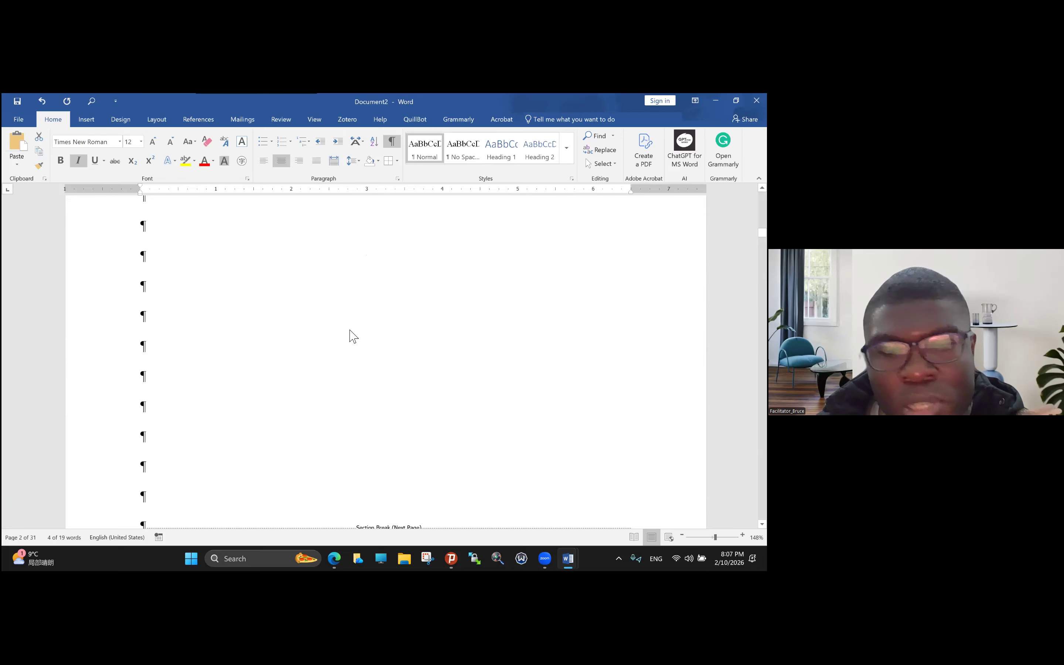
scroll(353, 337, "down", 3)
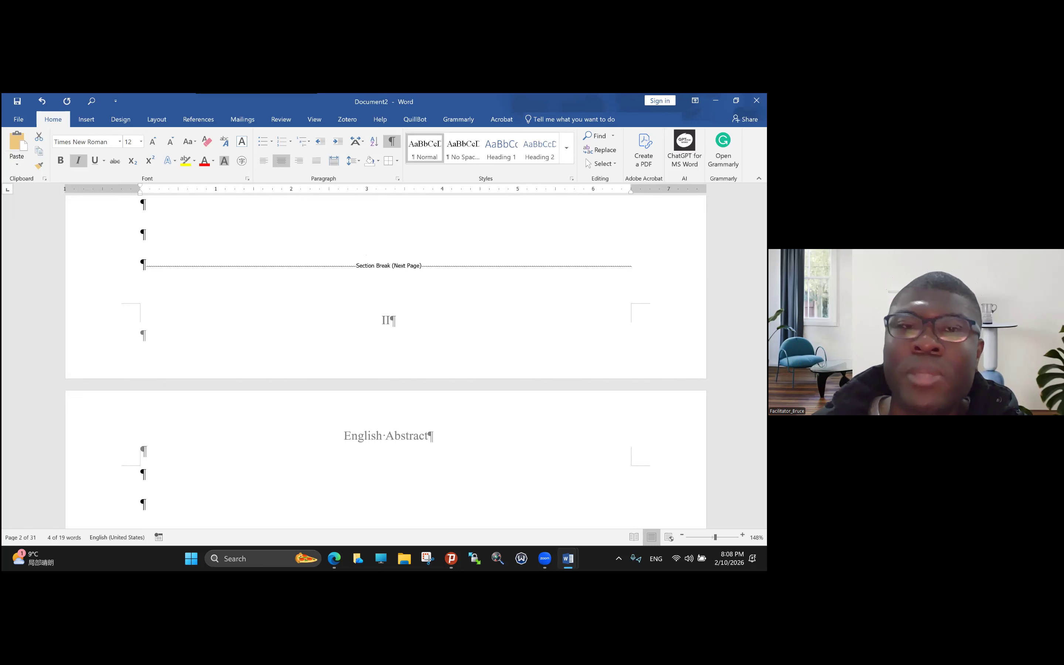
scroll(386, 362, "down", 4)
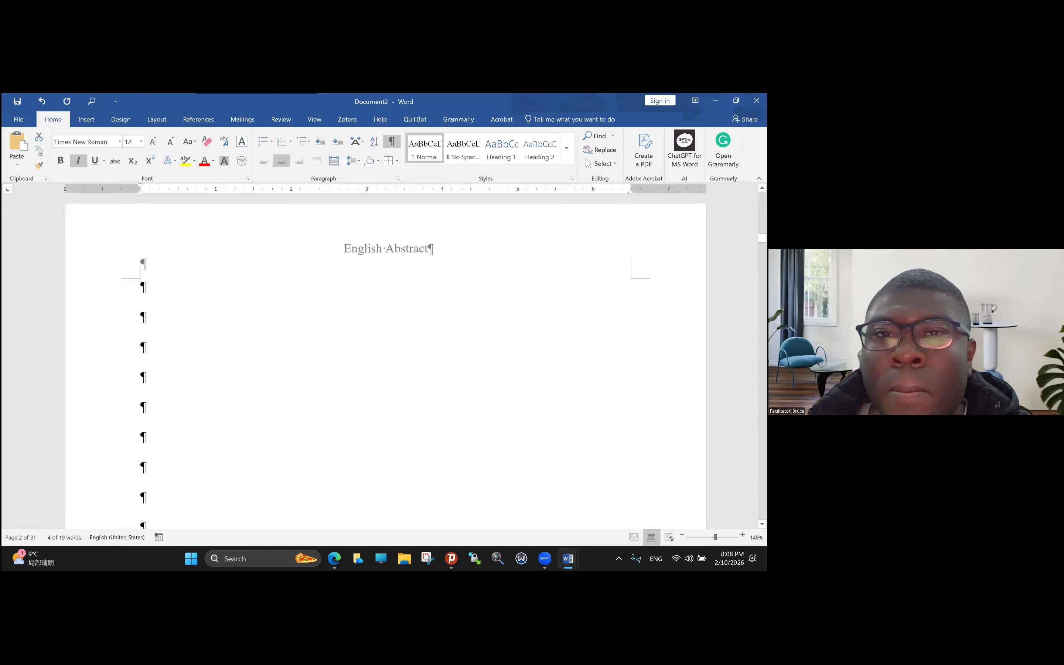
scroll(385, 362, "down", 1)
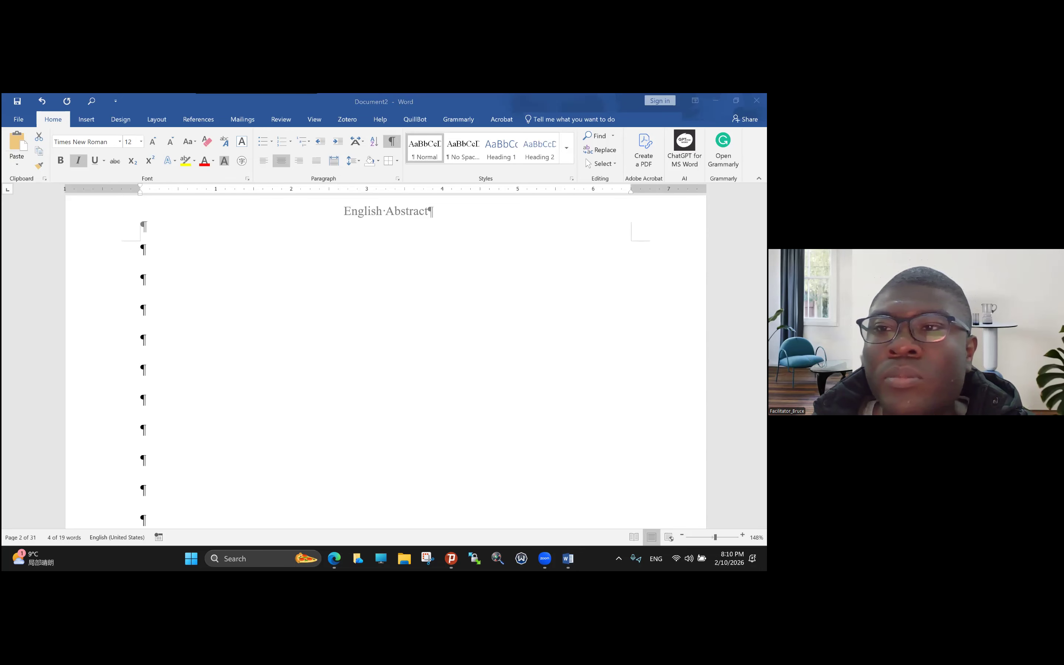
scroll(385, 360, "up", 10)
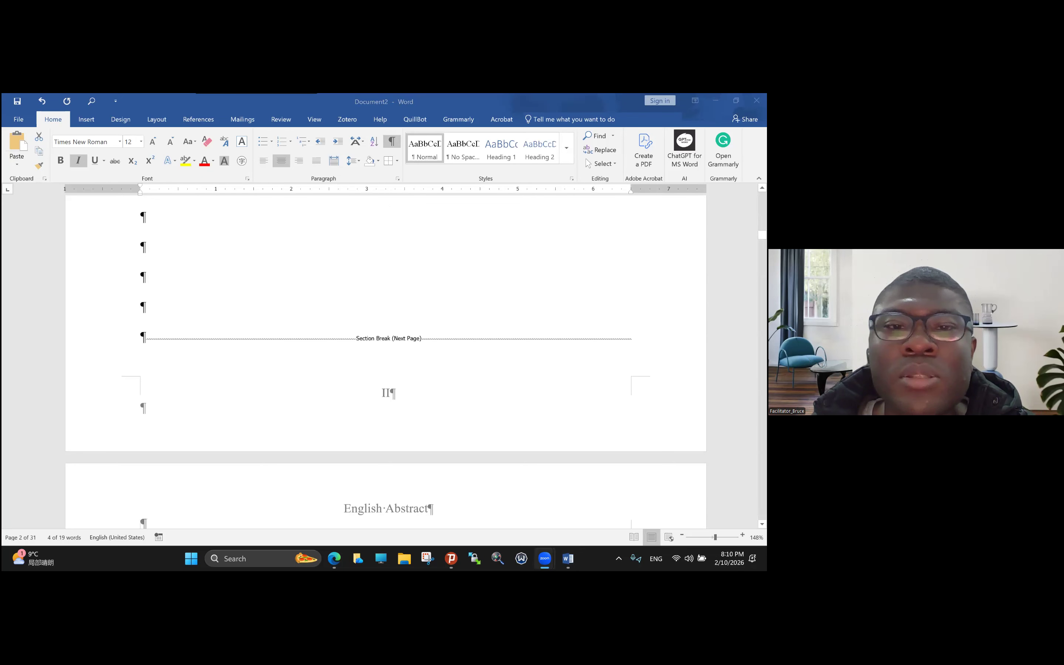
scroll(387, 395, "down", 5)
scroll(387, 404, "up", 4)
scroll(389, 378, "down", 1)
scroll(389, 378, "up", 3)
scroll(386, 362, "up", 1)
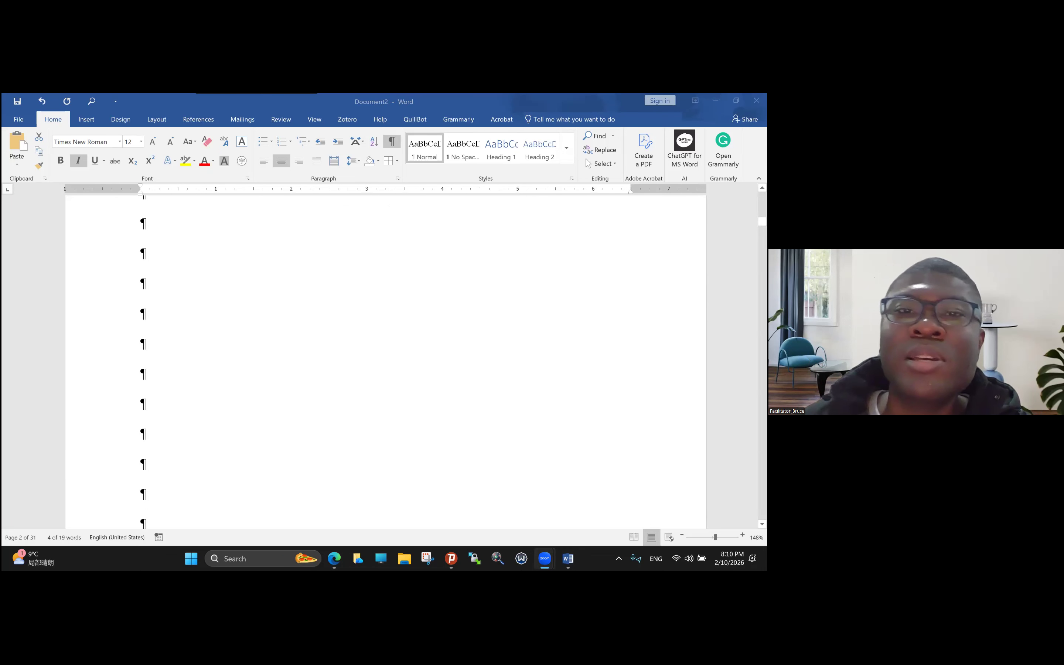